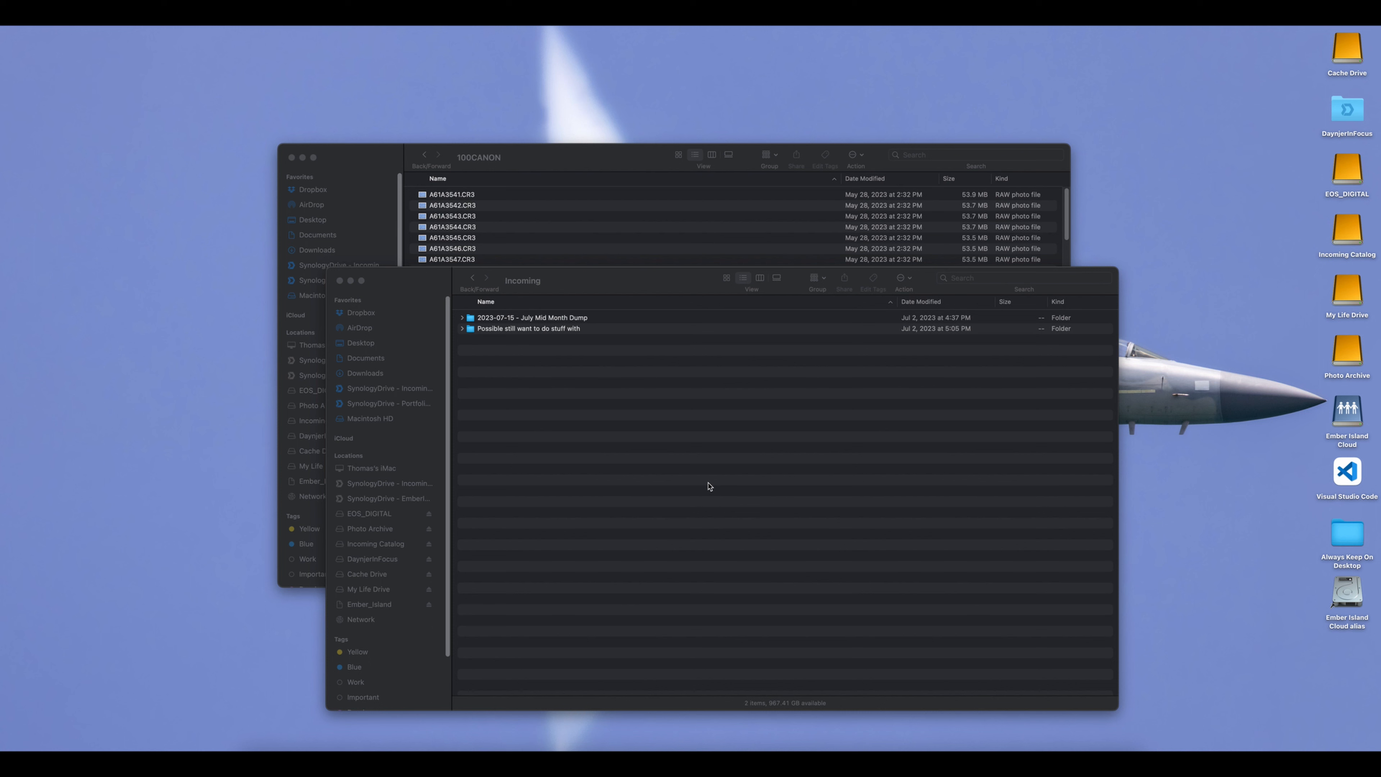
# Browse the CR3 raw photo files in the EOS_DIGITAL card's 100CANON folder.
pyautogui.click(762, 415)
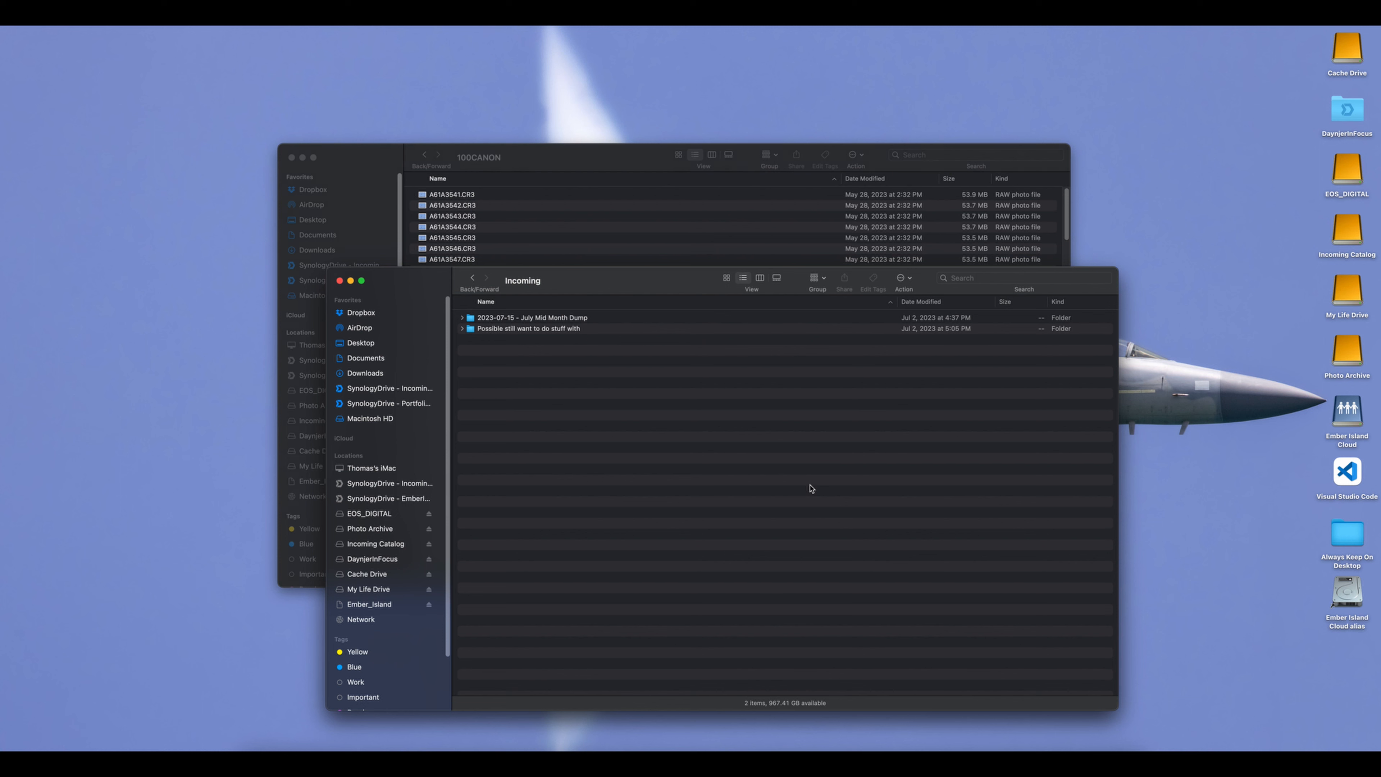
pyautogui.click(1345, 175)
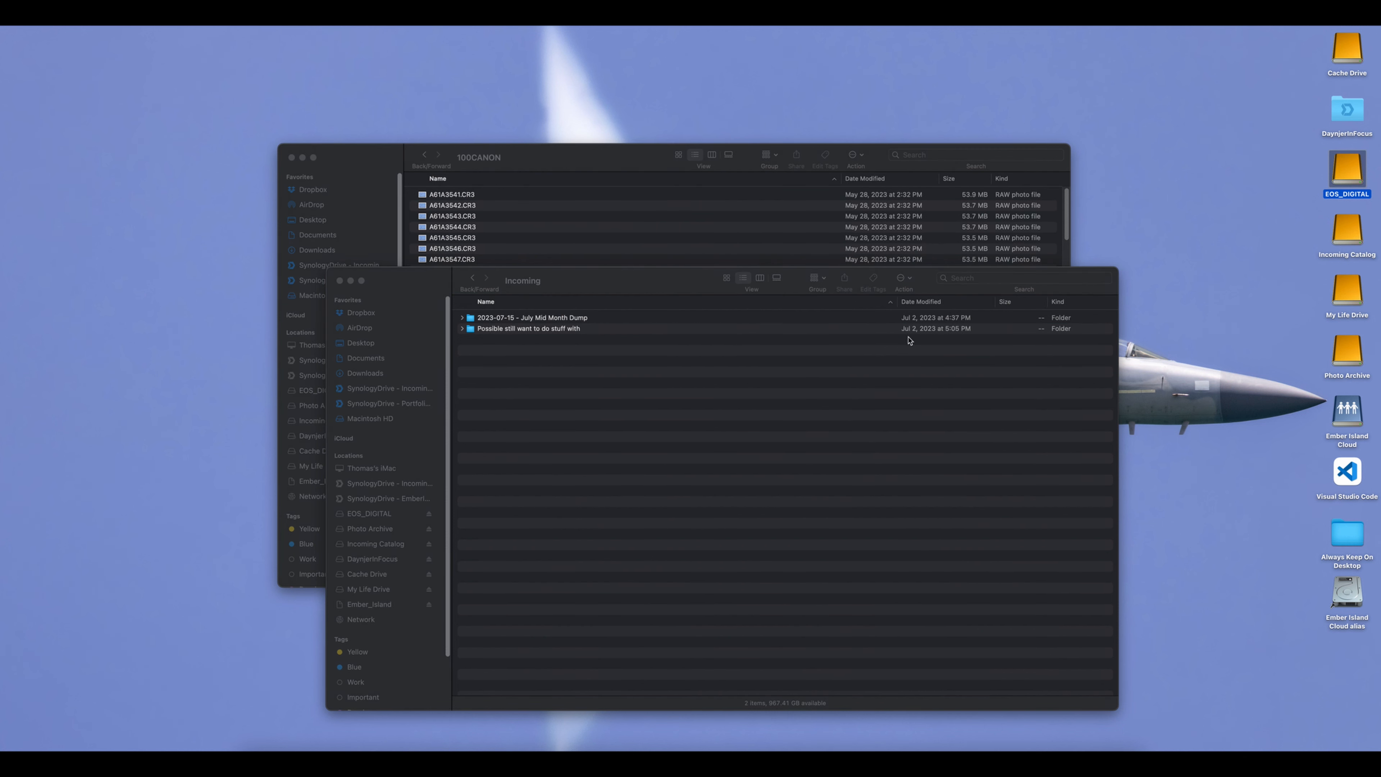
pyautogui.click(567, 154)
pyautogui.scroll(-20, 944, 205)
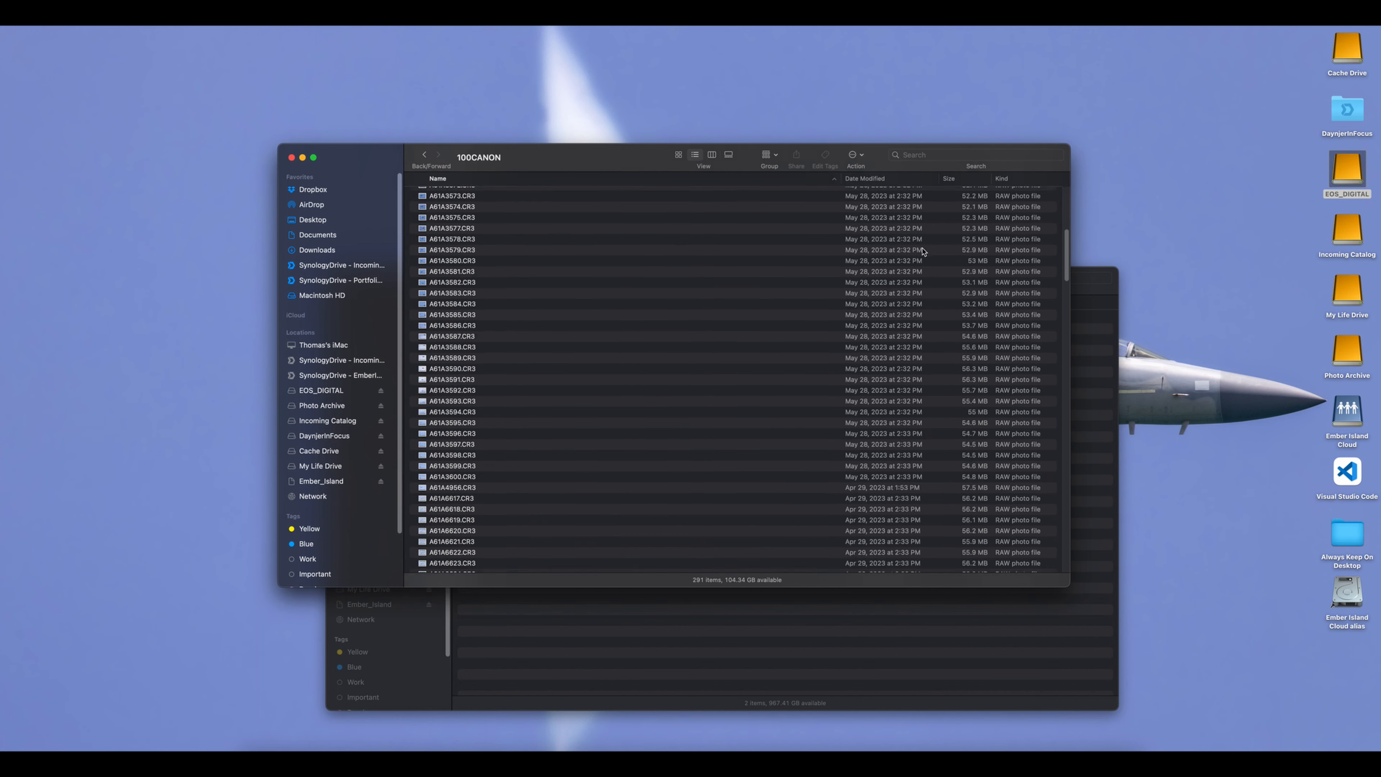
pyautogui.scroll(10, 1067, 381)
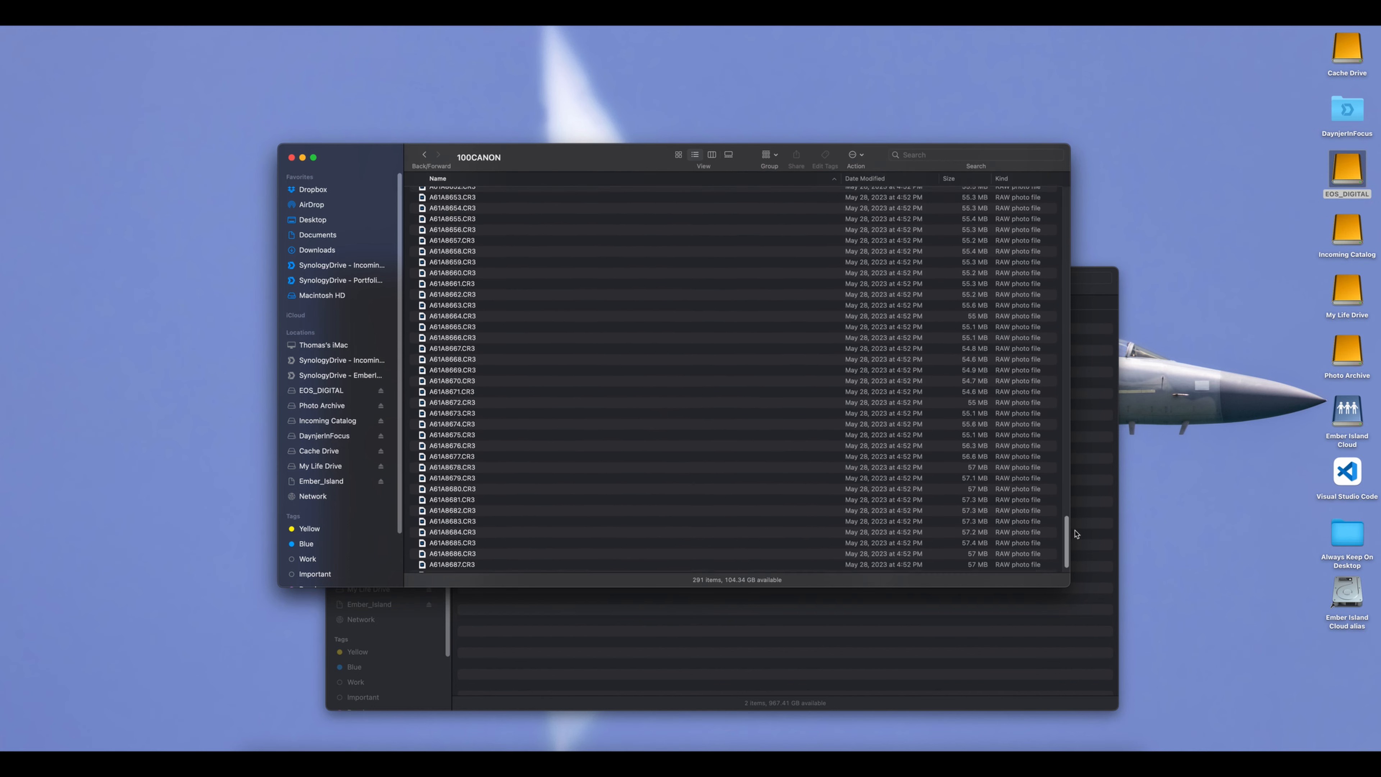
pyautogui.scroll(-5, 925, 369)
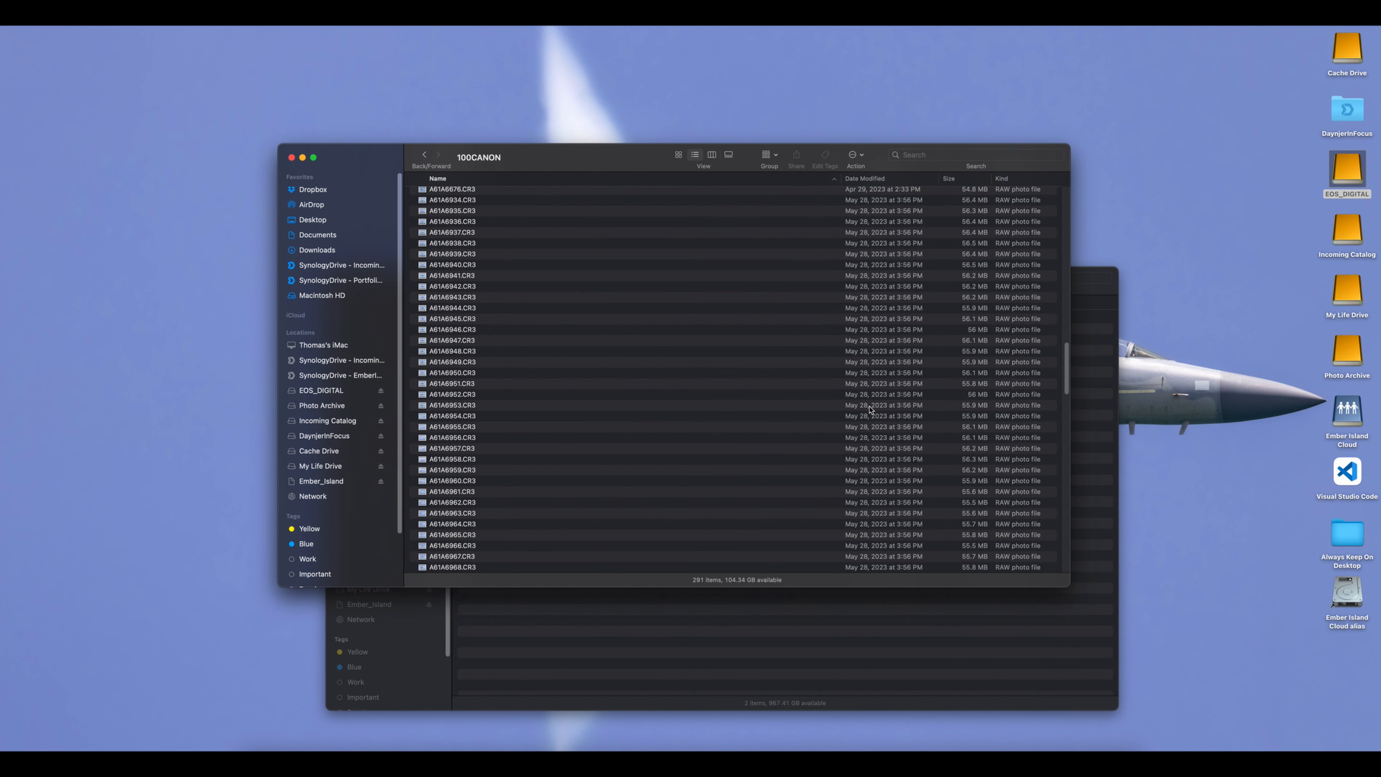
pyautogui.scroll(5, 870, 408)
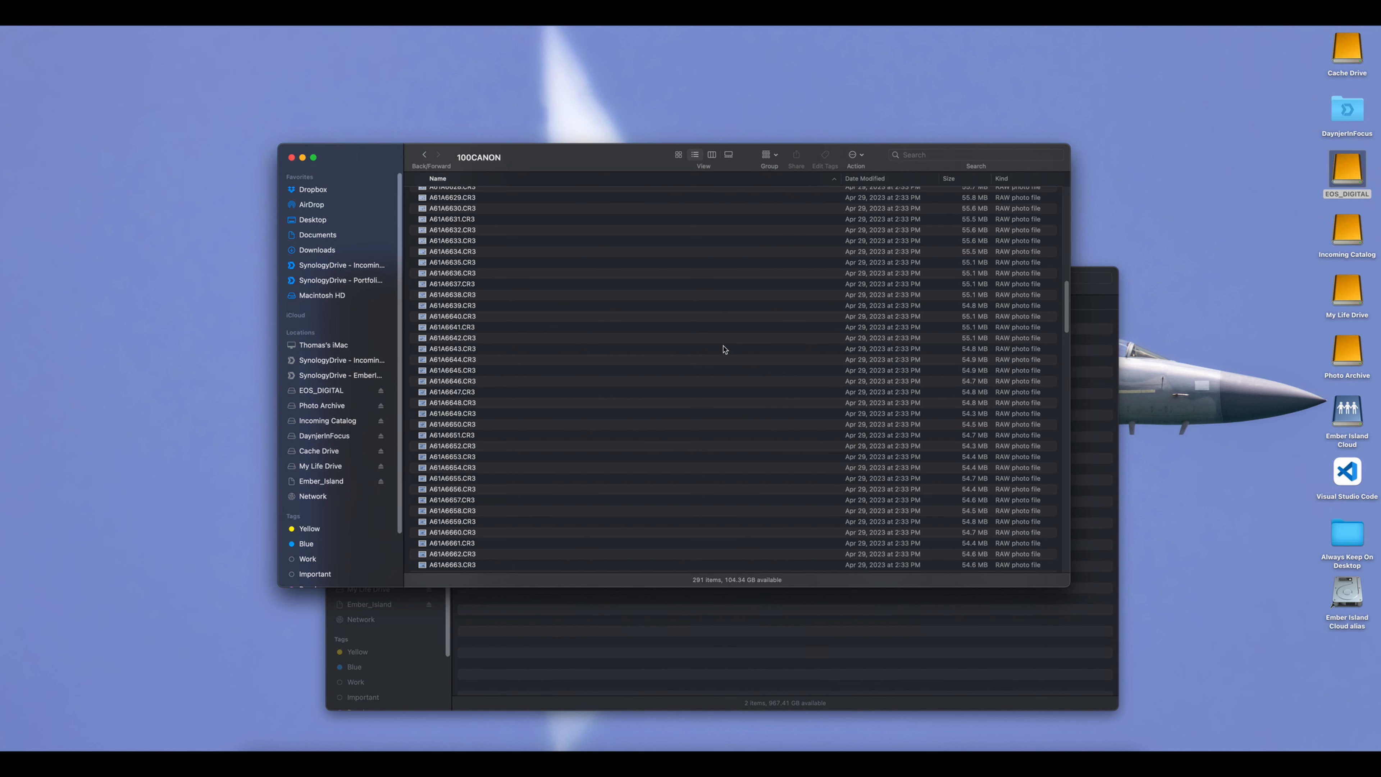
pyautogui.scroll(10, 588, 279)
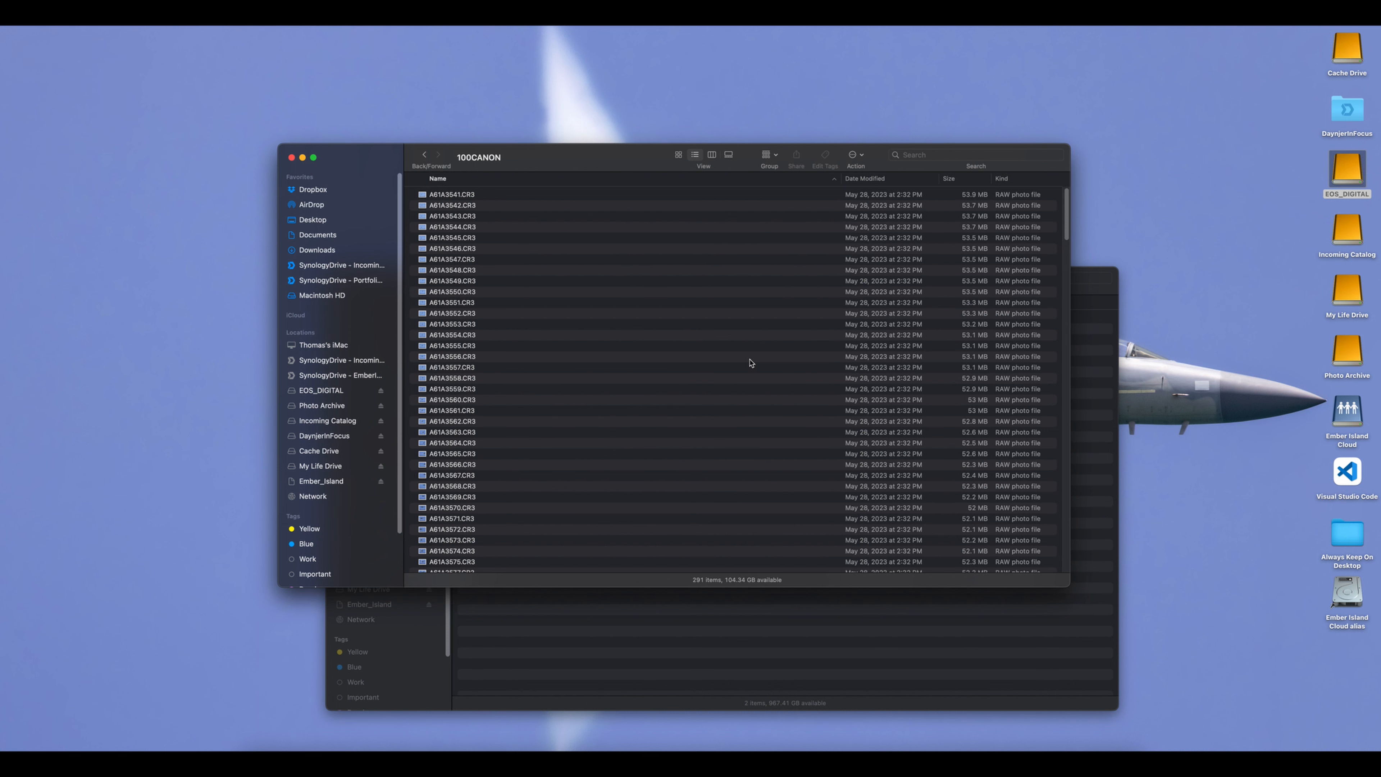
# Move the 100CANON window higher on the desktop and check the file sizes of its CR3 photos.
pyautogui.moveTo(612, 164); pyautogui.dragTo(577, 73)
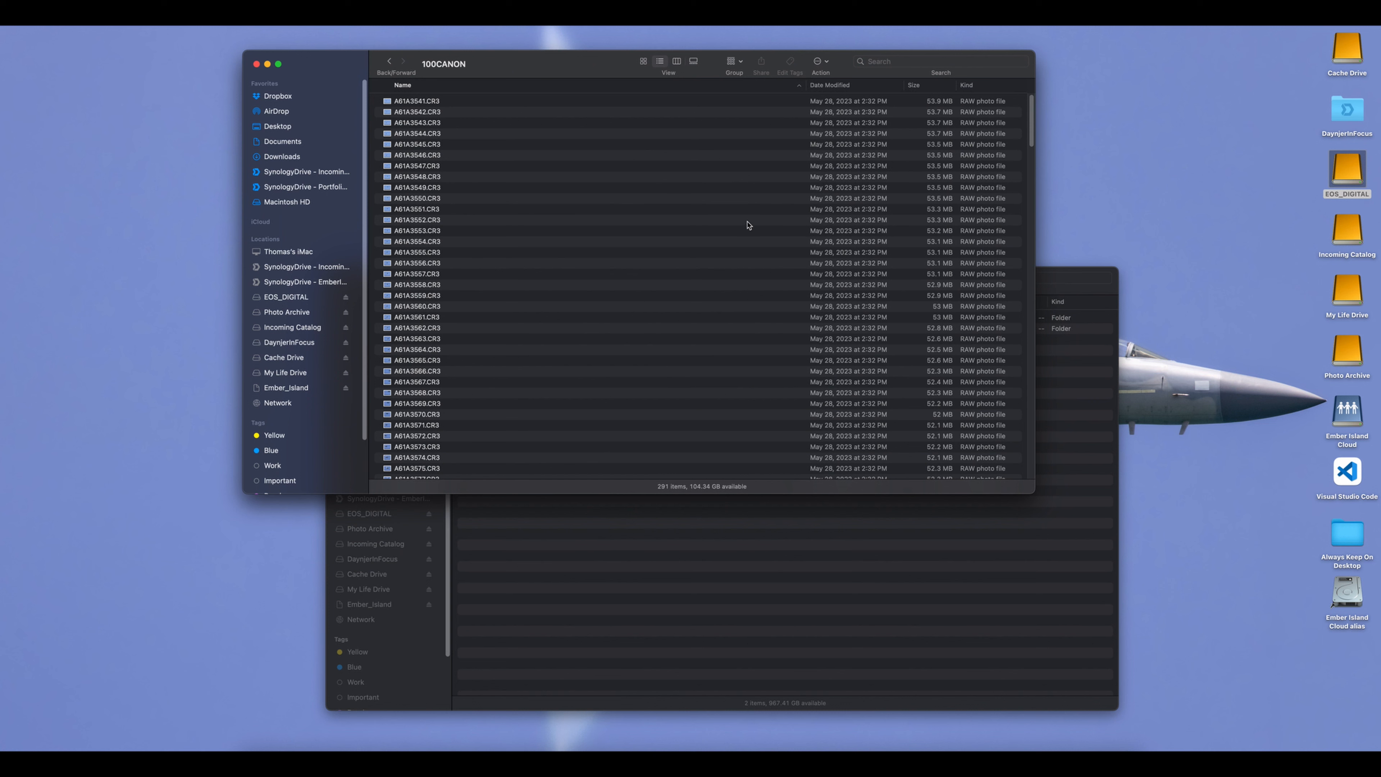
pyautogui.press('Down')
pyautogui.press('Down')
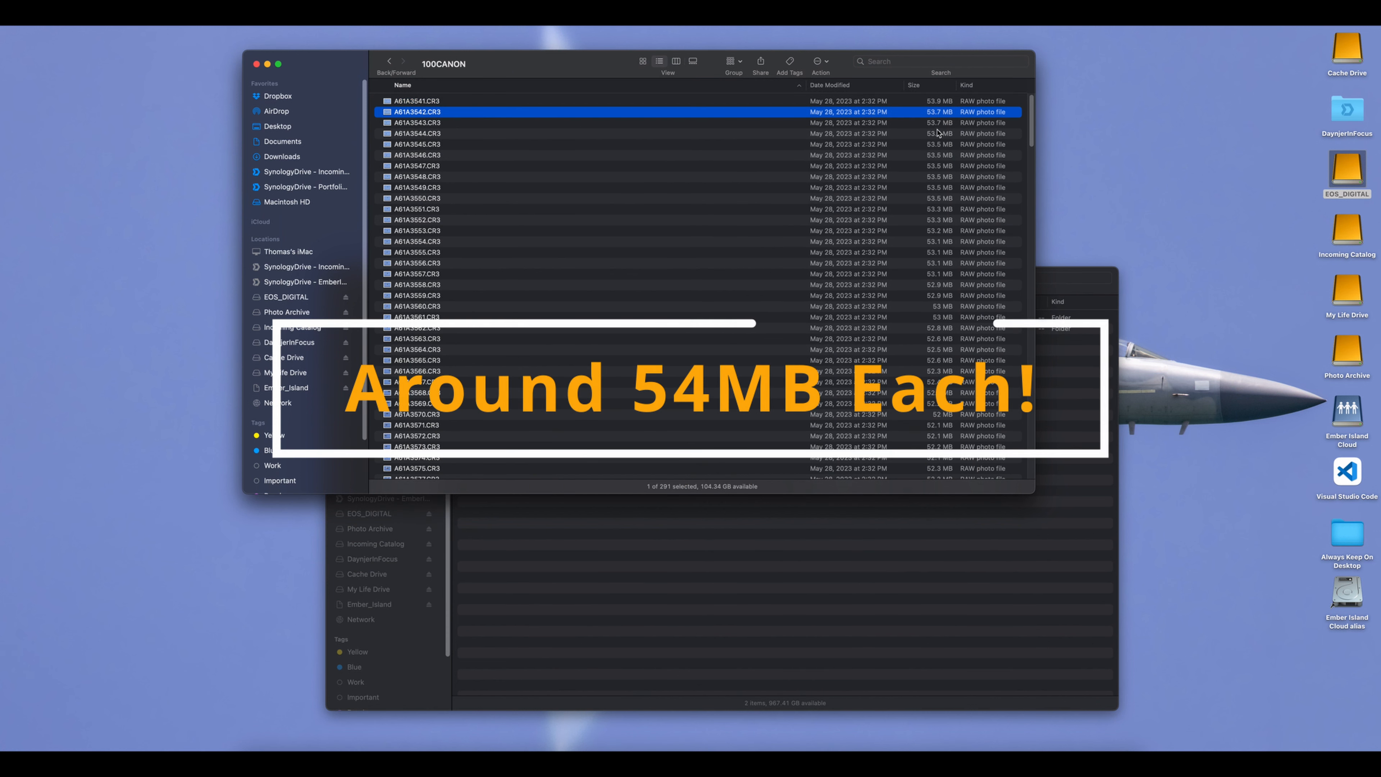
pyautogui.press('Up')
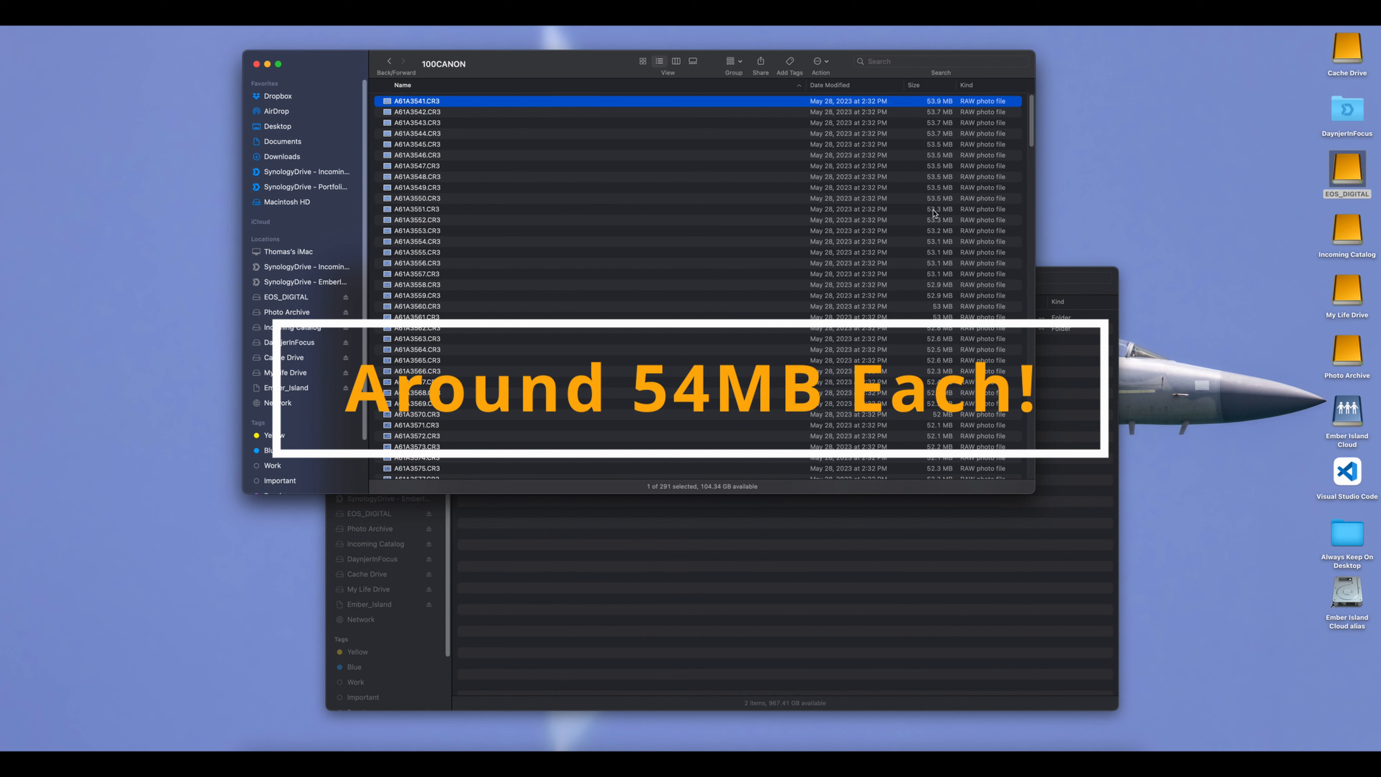
pyautogui.click(944, 178)
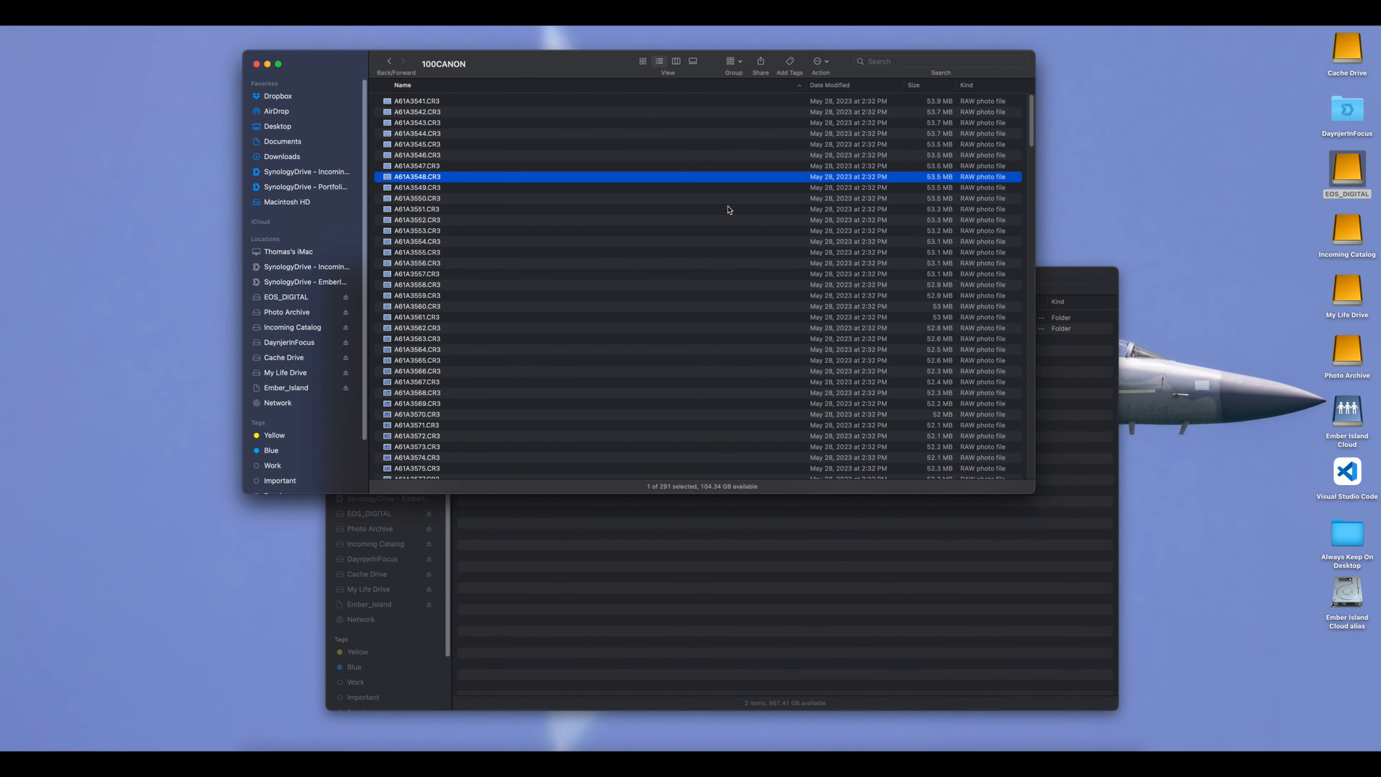
pyautogui.scroll(-5, 729, 209)
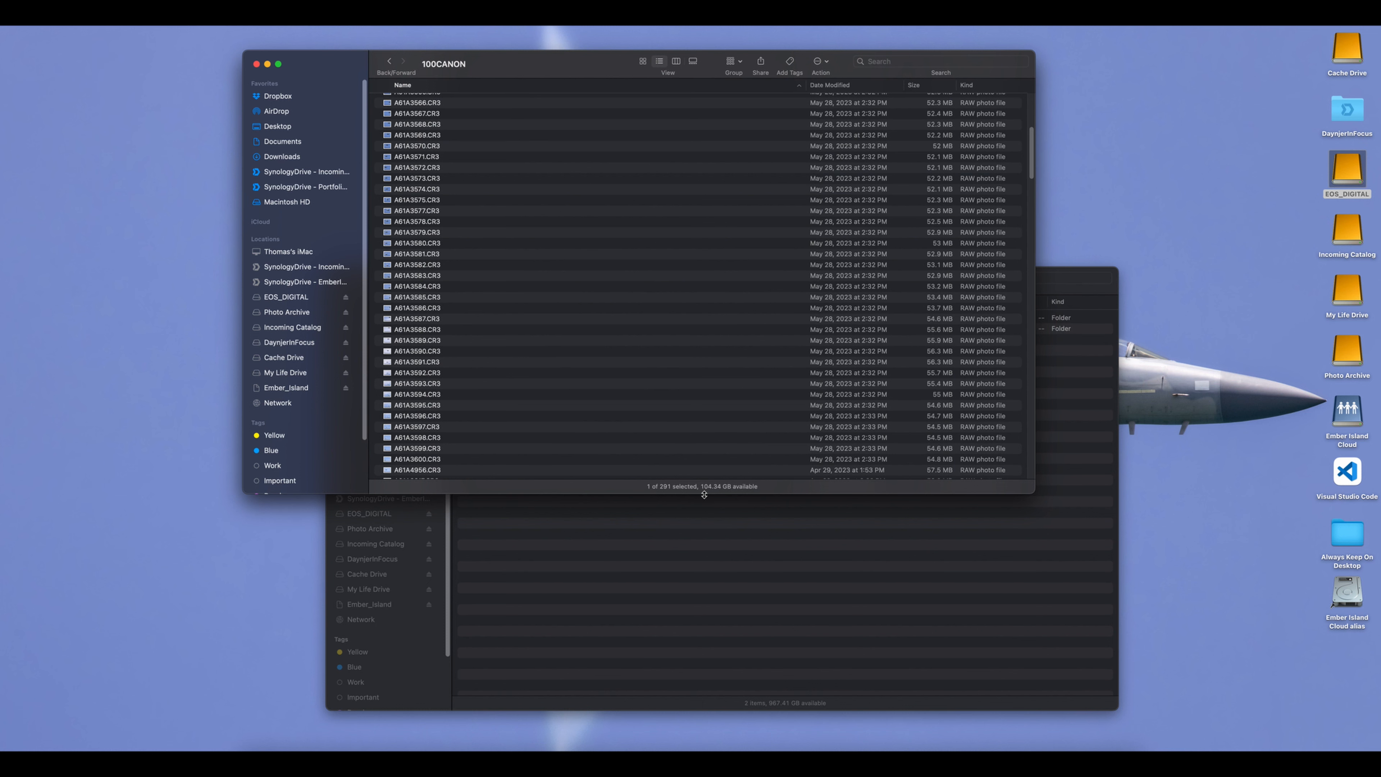
pyautogui.scroll(5, 919, 321)
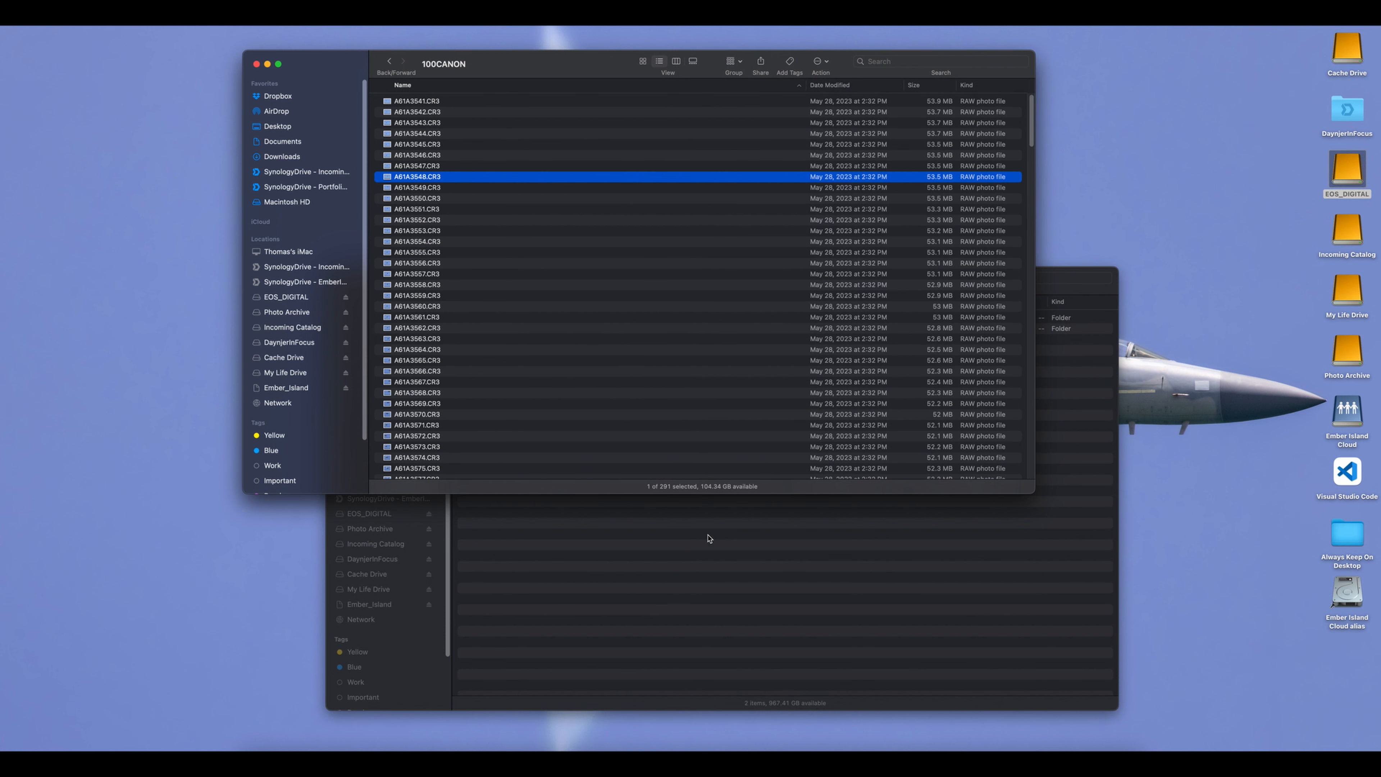
# Examine the Incoming Catalog folder on the Incoming Catalog drive, including Incoming Catalog-v12.lrcat, and return to the drive's root.
pyautogui.click(726, 567)
pyautogui.moveTo(664, 281)
pyautogui.mouseDown()
pyautogui.moveTo(640, 285)
pyautogui.moveTo(680, 250)
pyautogui.moveTo(643, 277)
pyautogui.mouseUp()
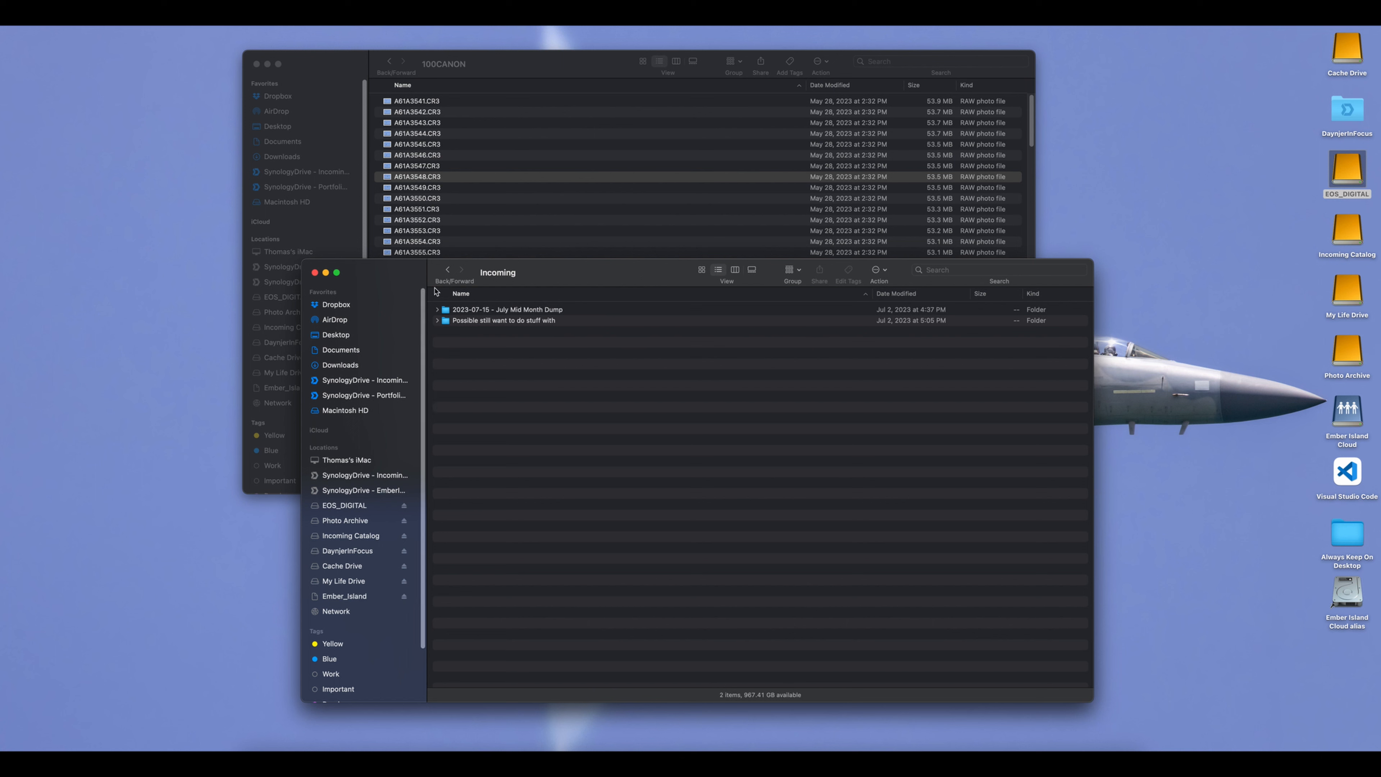
pyautogui.click(447, 269)
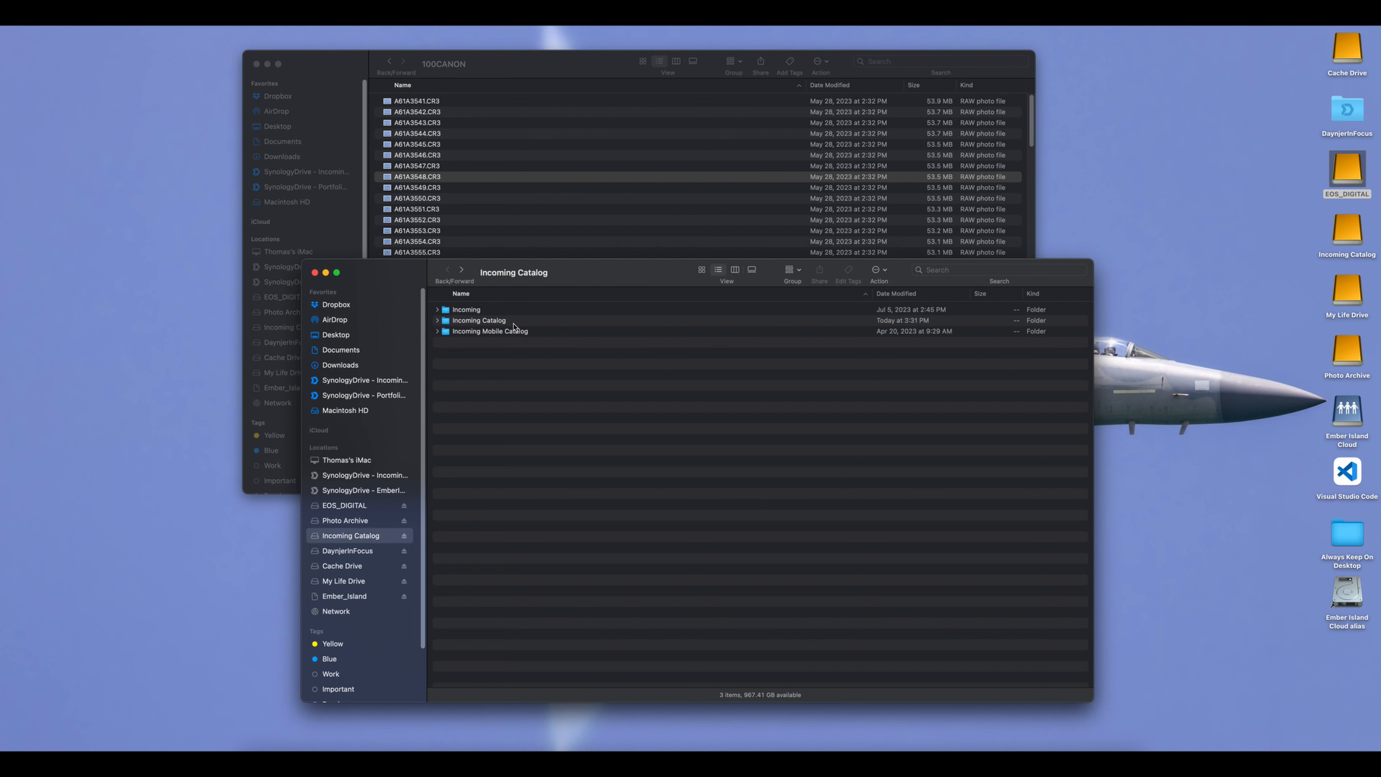
pyautogui.click(487, 325)
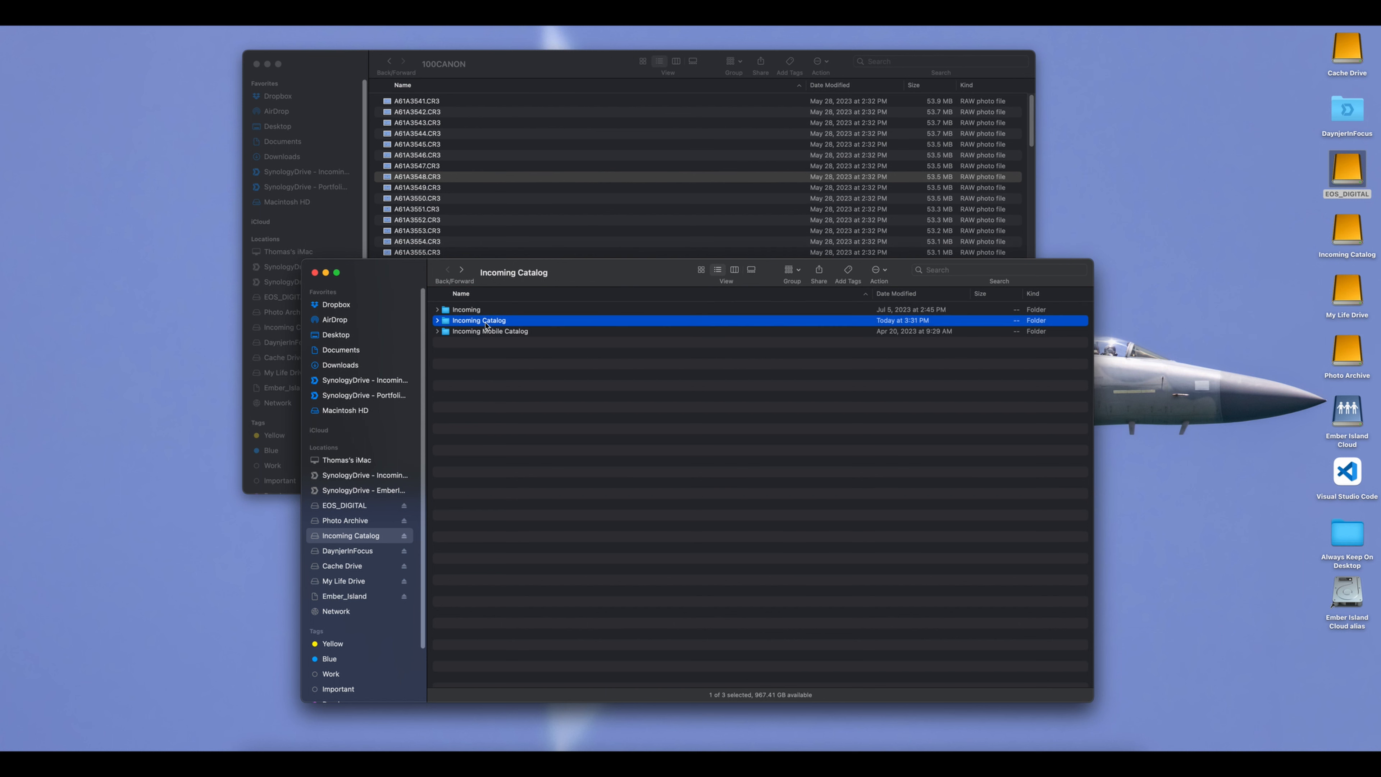
pyautogui.doubleClick(486, 325)
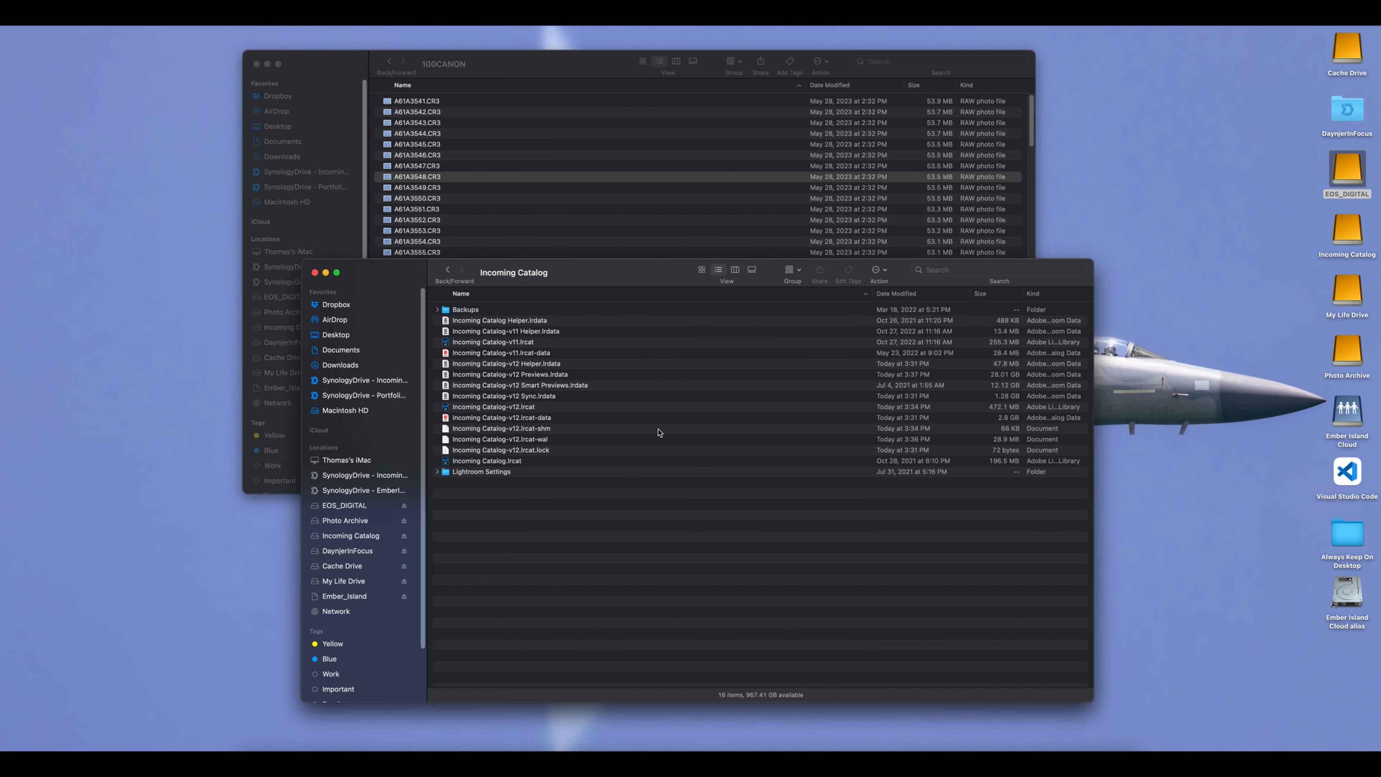
pyautogui.click(473, 407)
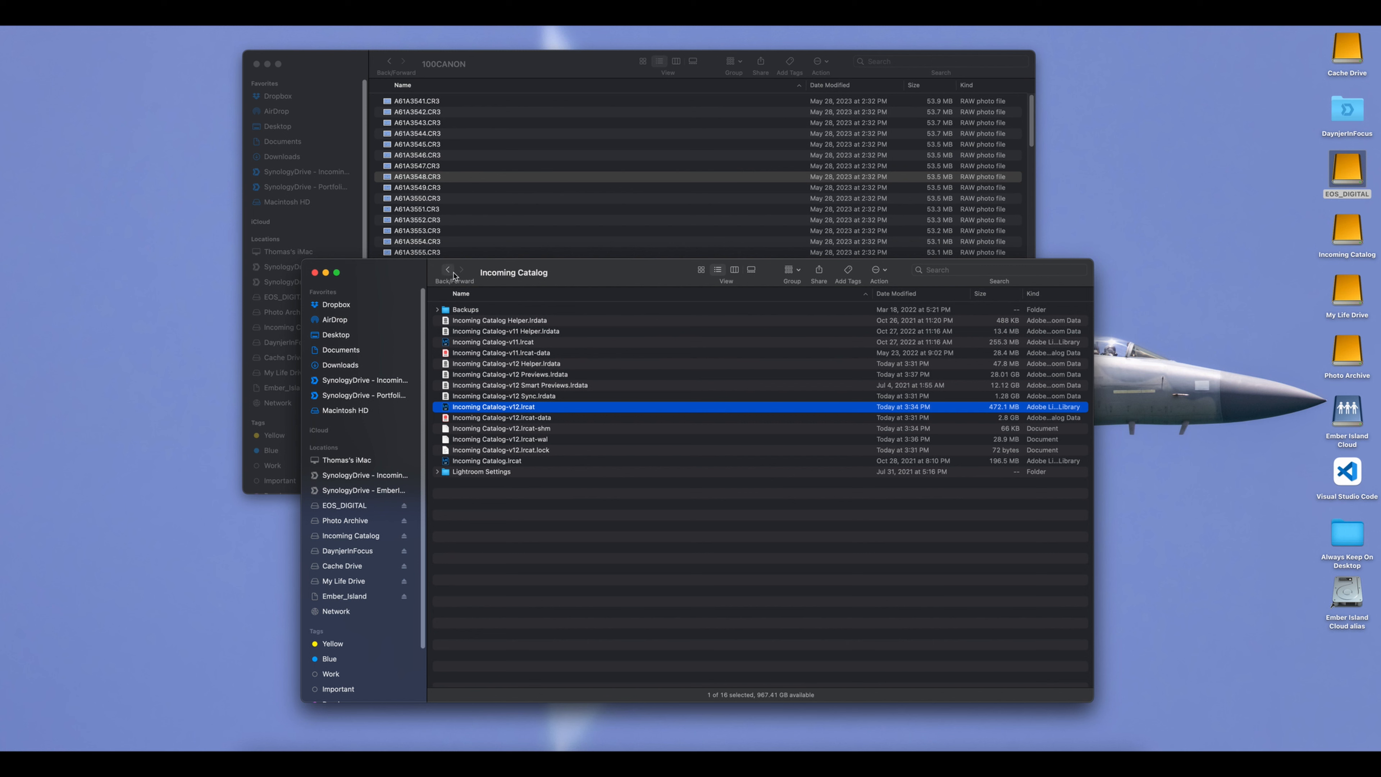
pyautogui.click(205, 150)
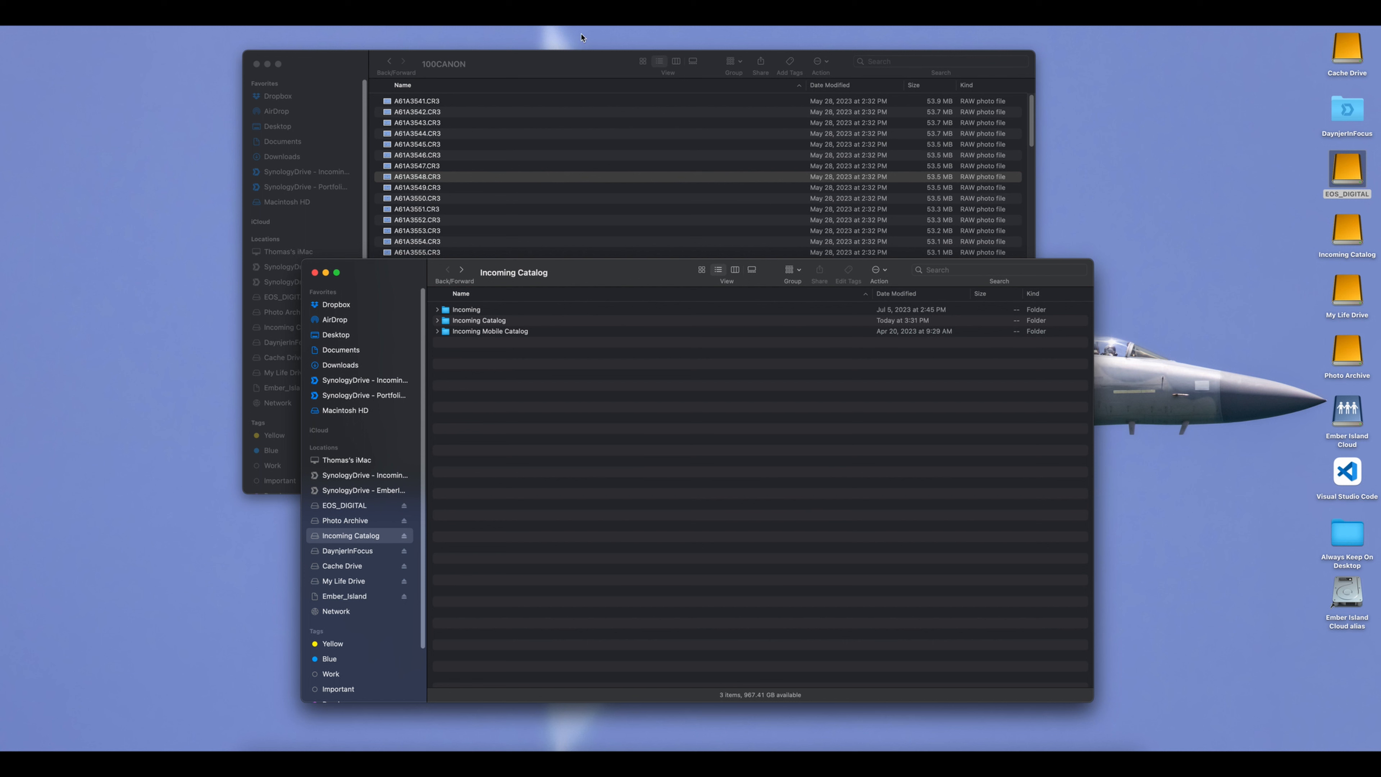
# Create a folder named "2023-07-13 - Air Show Photos" inside the Incoming folder and open it.
pyautogui.click(469, 310)
pyautogui.doubleClick(471, 314)
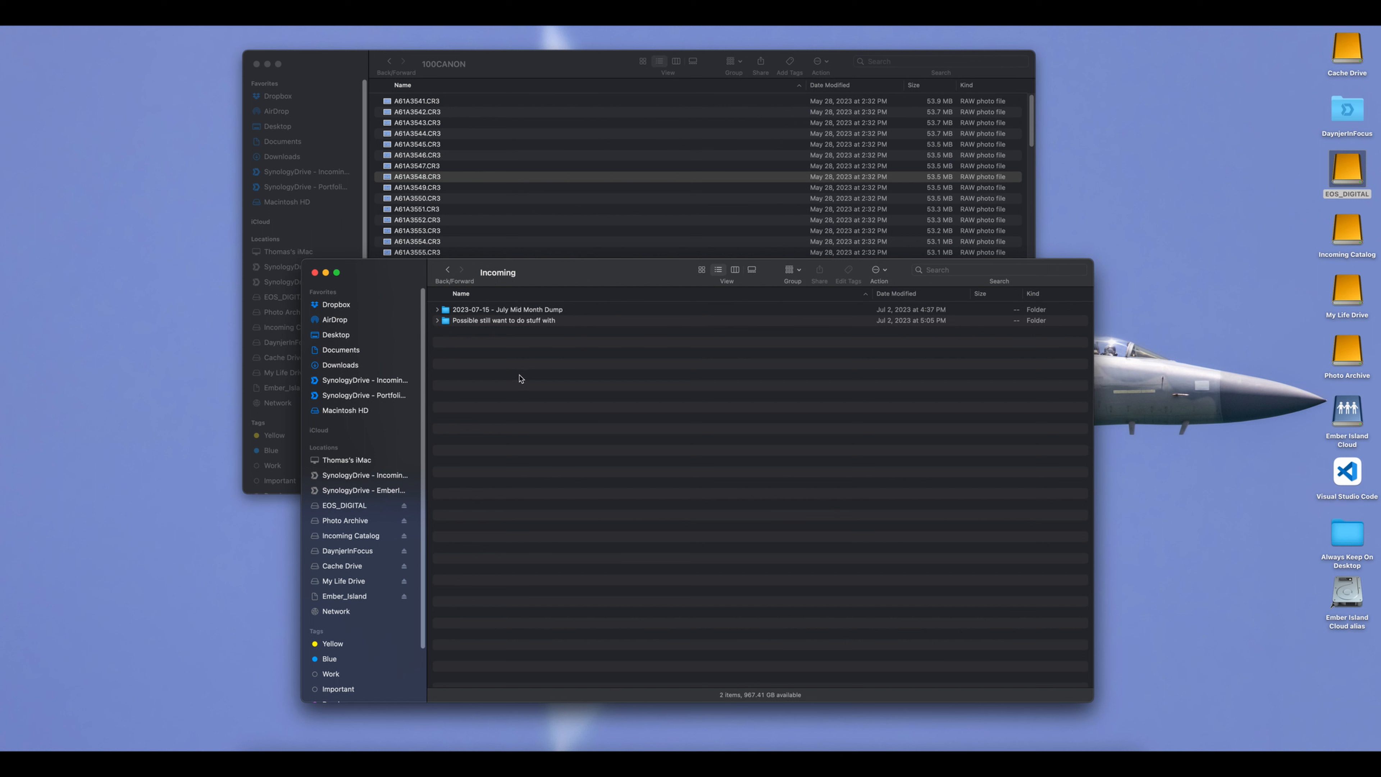
pyautogui.rightClick(514, 377)
pyautogui.click(523, 384)
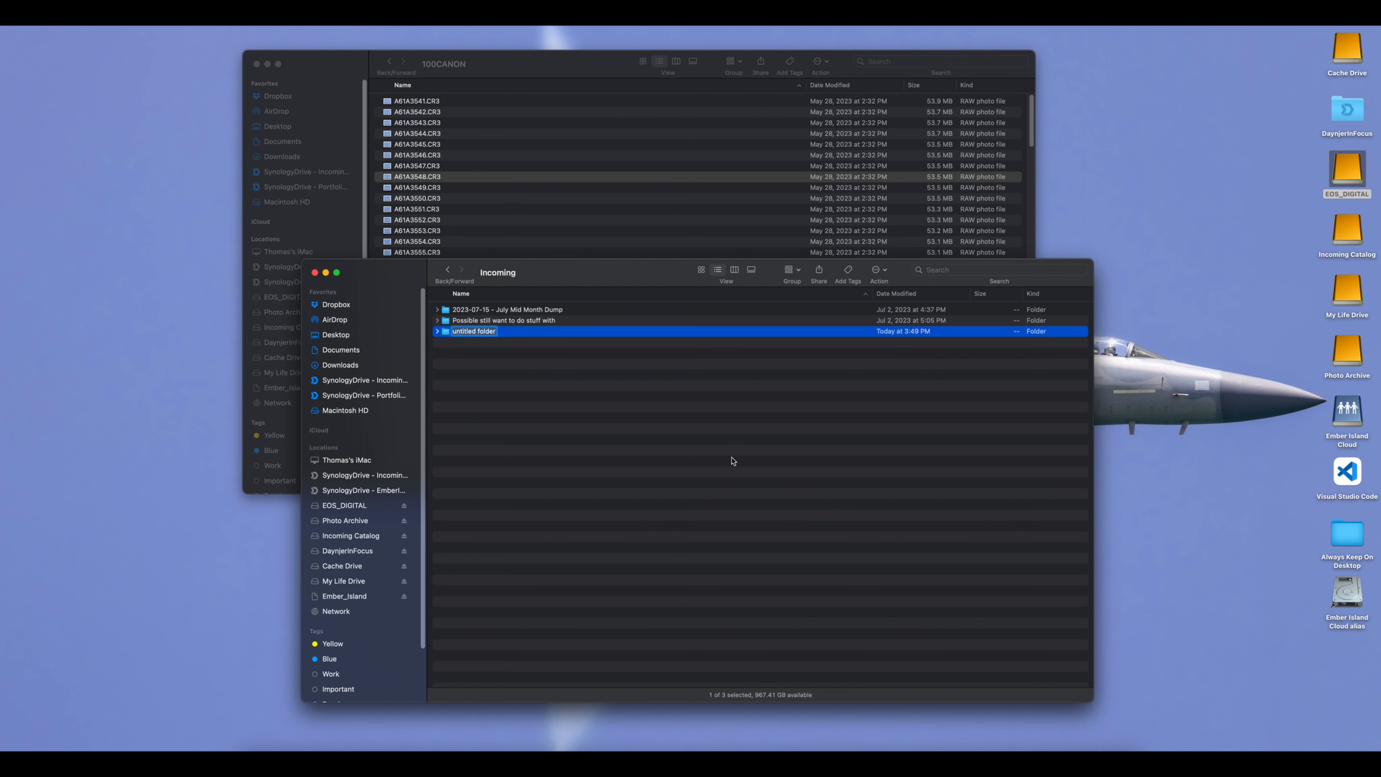
pyautogui.write('2023-07-13 - Air Show Photos')
pyautogui.press('Return')
pyautogui.press('super+Down')
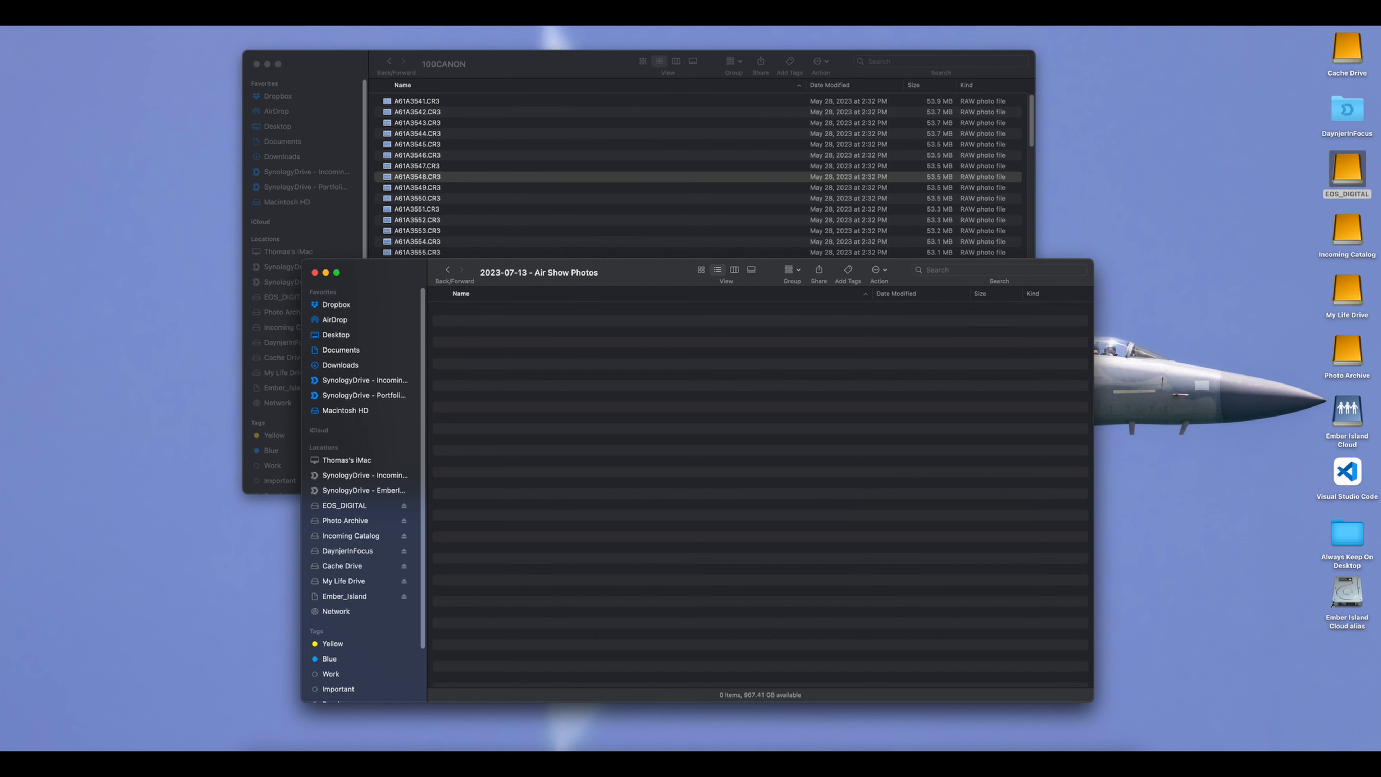
# Return to the Incoming folder and move the "2023-07-13 - Air Show Photos" folder to the Trash.
pyautogui.click(600, 64)
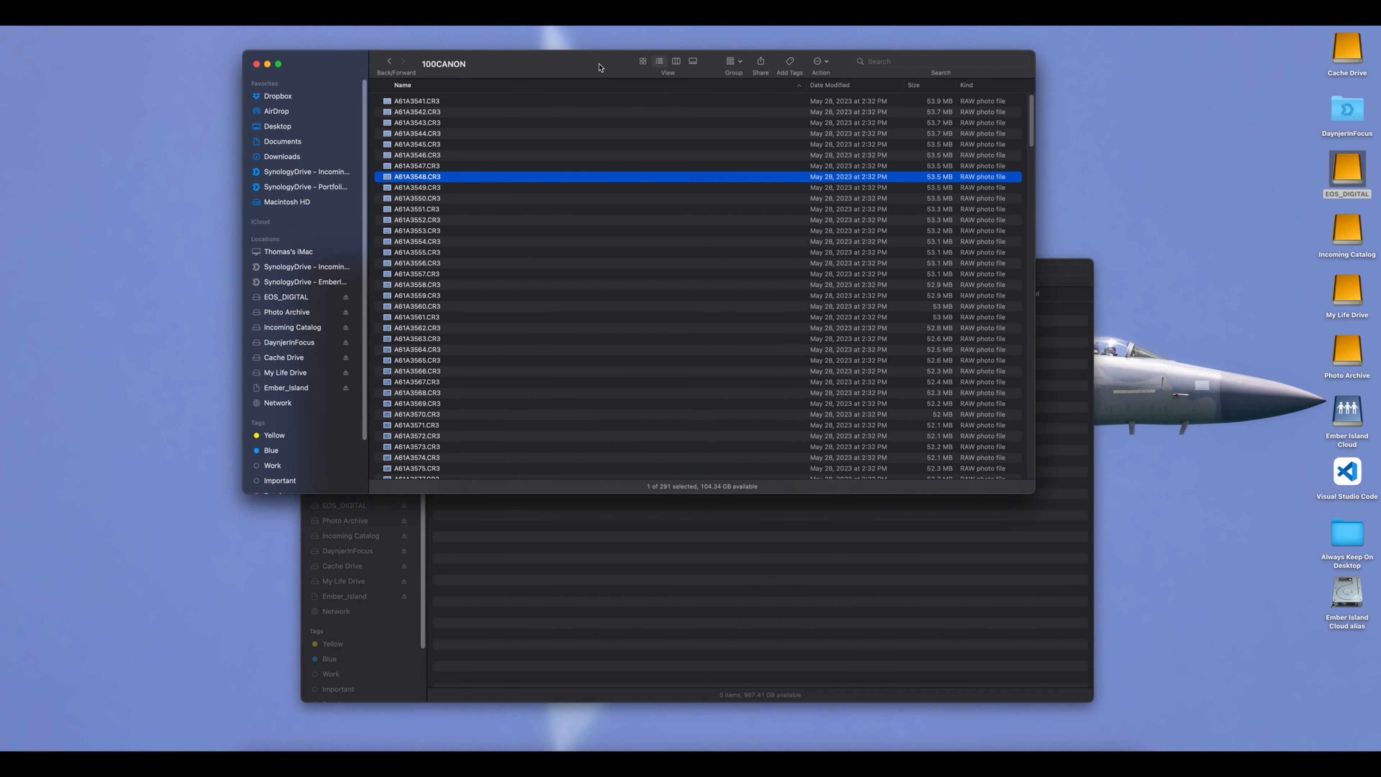
pyautogui.click(894, 560)
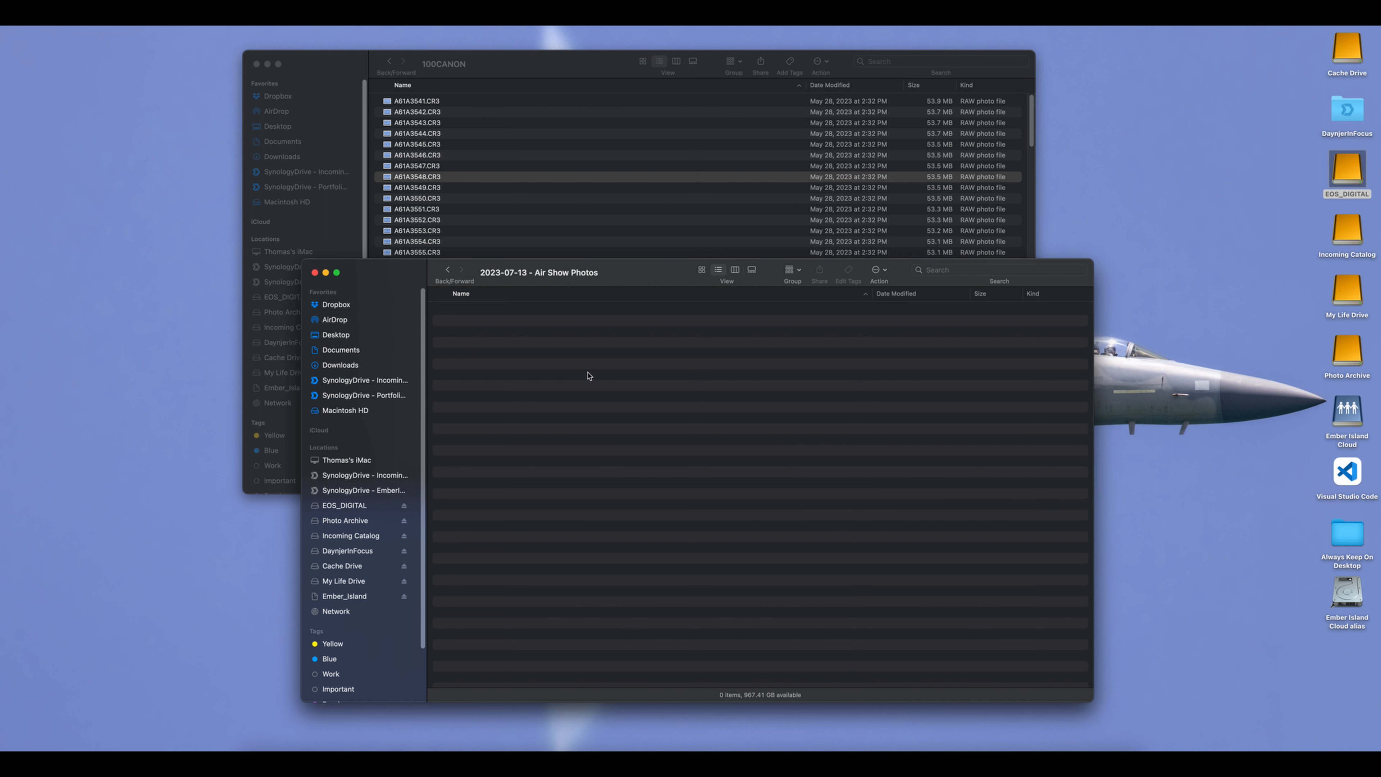
pyautogui.click(448, 270)
pyautogui.click(498, 310)
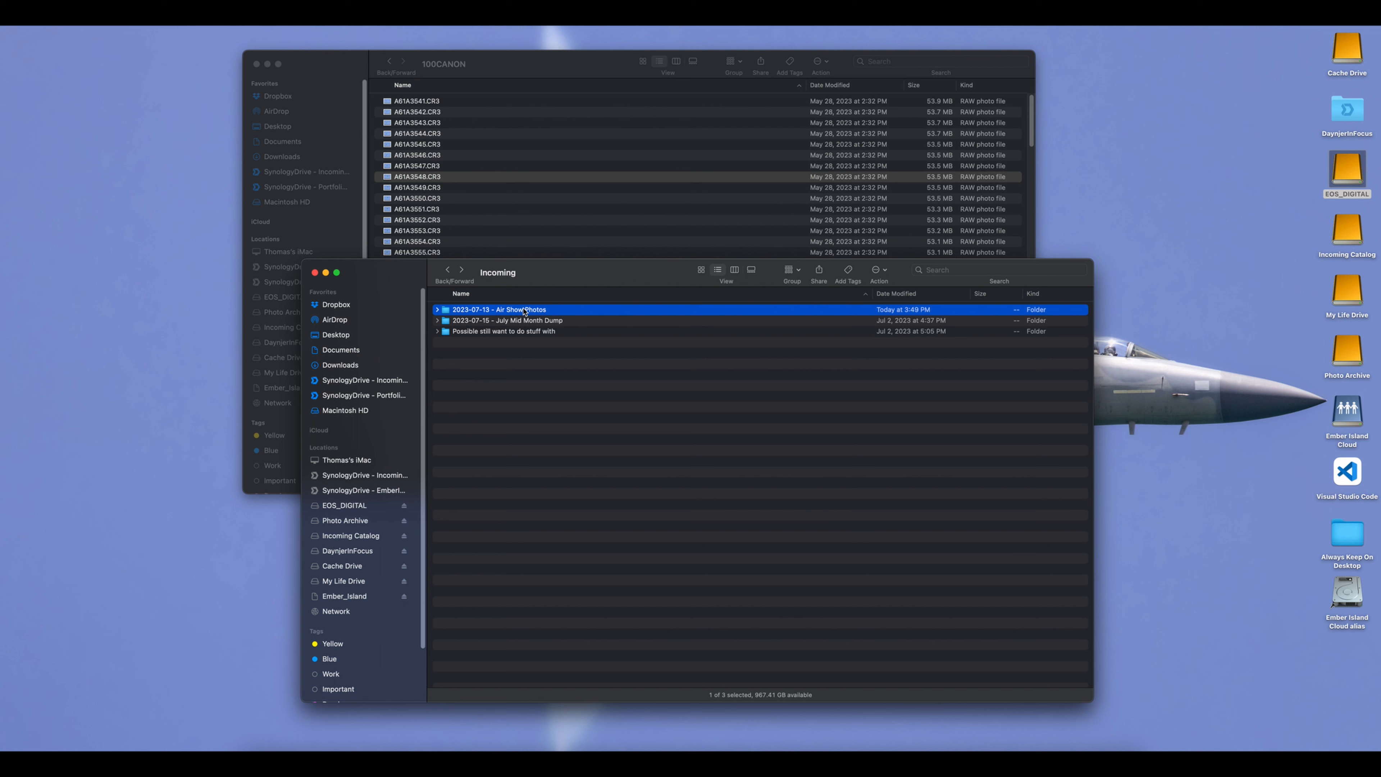
pyautogui.rightClick(523, 311)
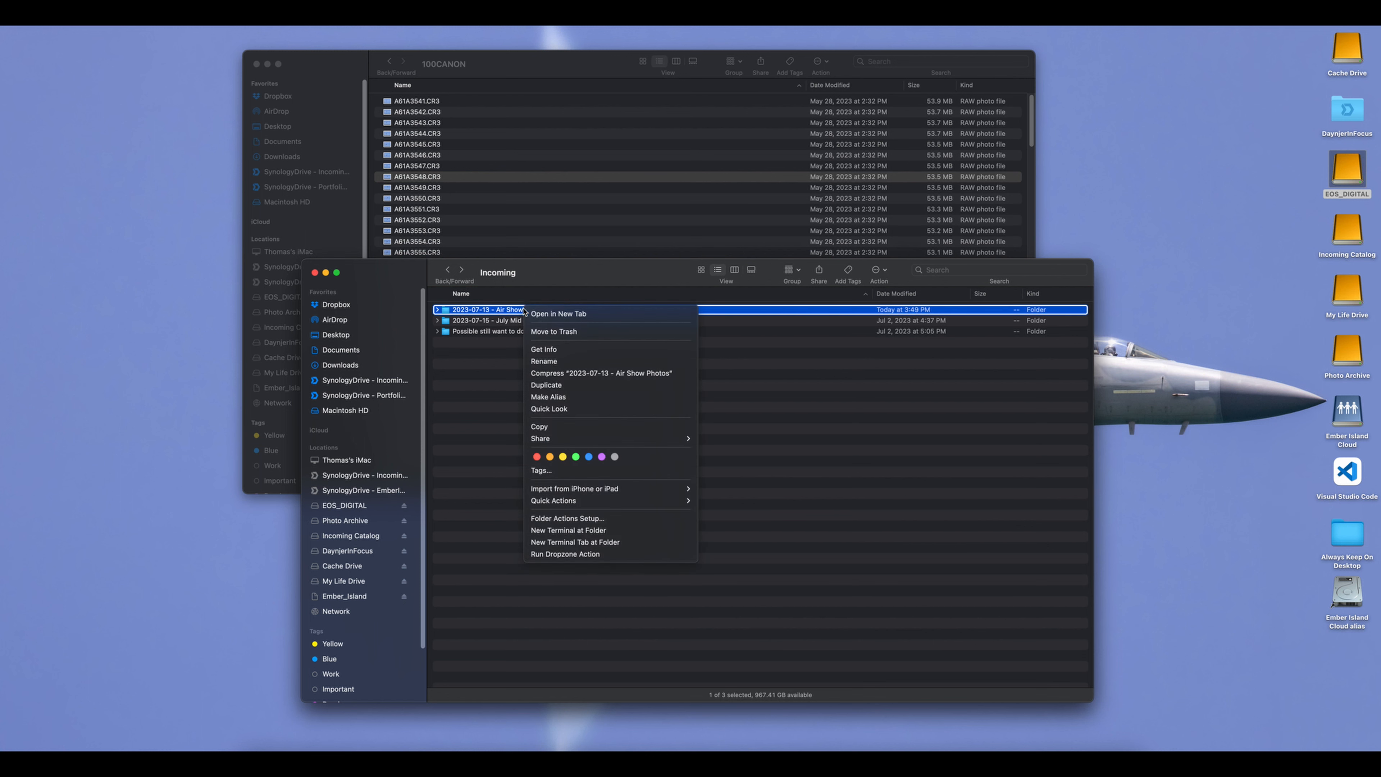
pyautogui.click(540, 331)
pyautogui.click(658, 421)
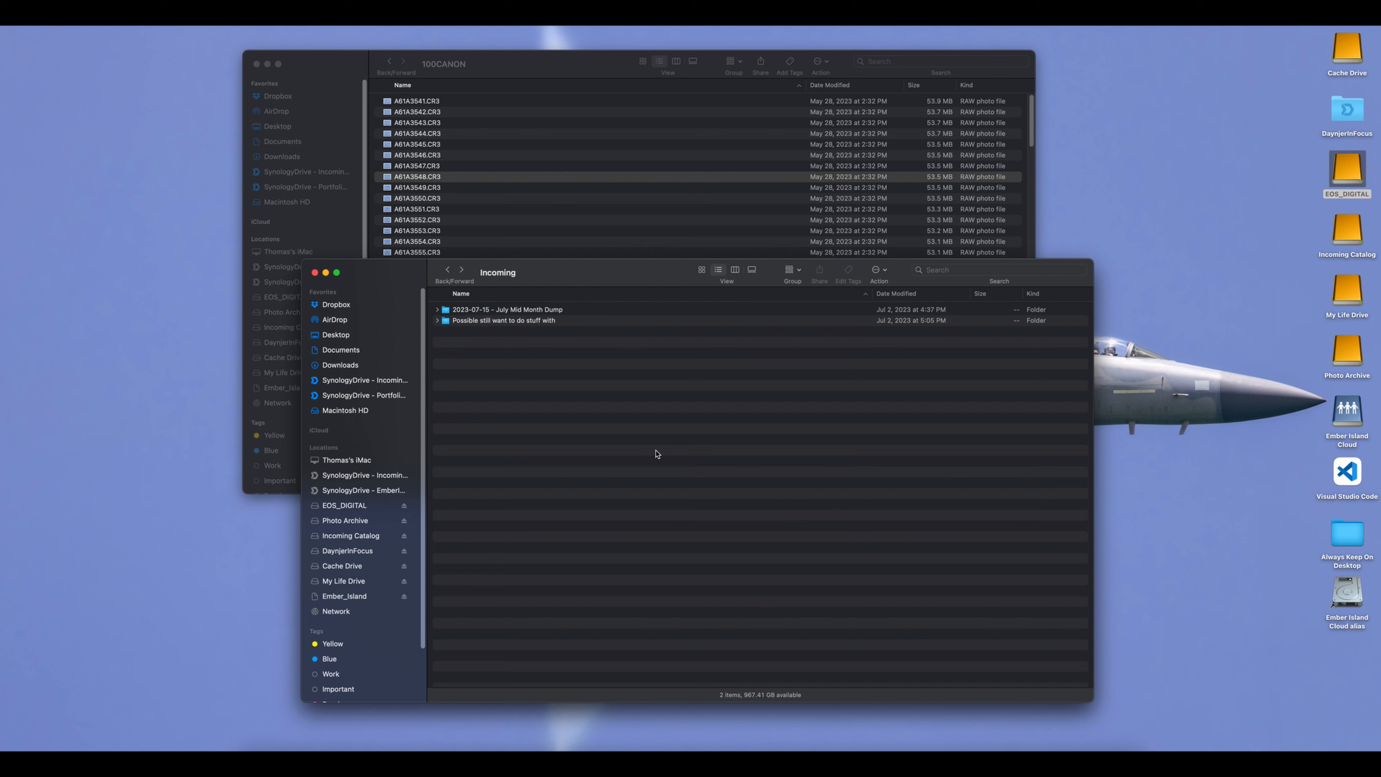
# Close the 100CANON window and reopen the EOS_DIGITAL card at its DCIM folder.
pyautogui.click(515, 75)
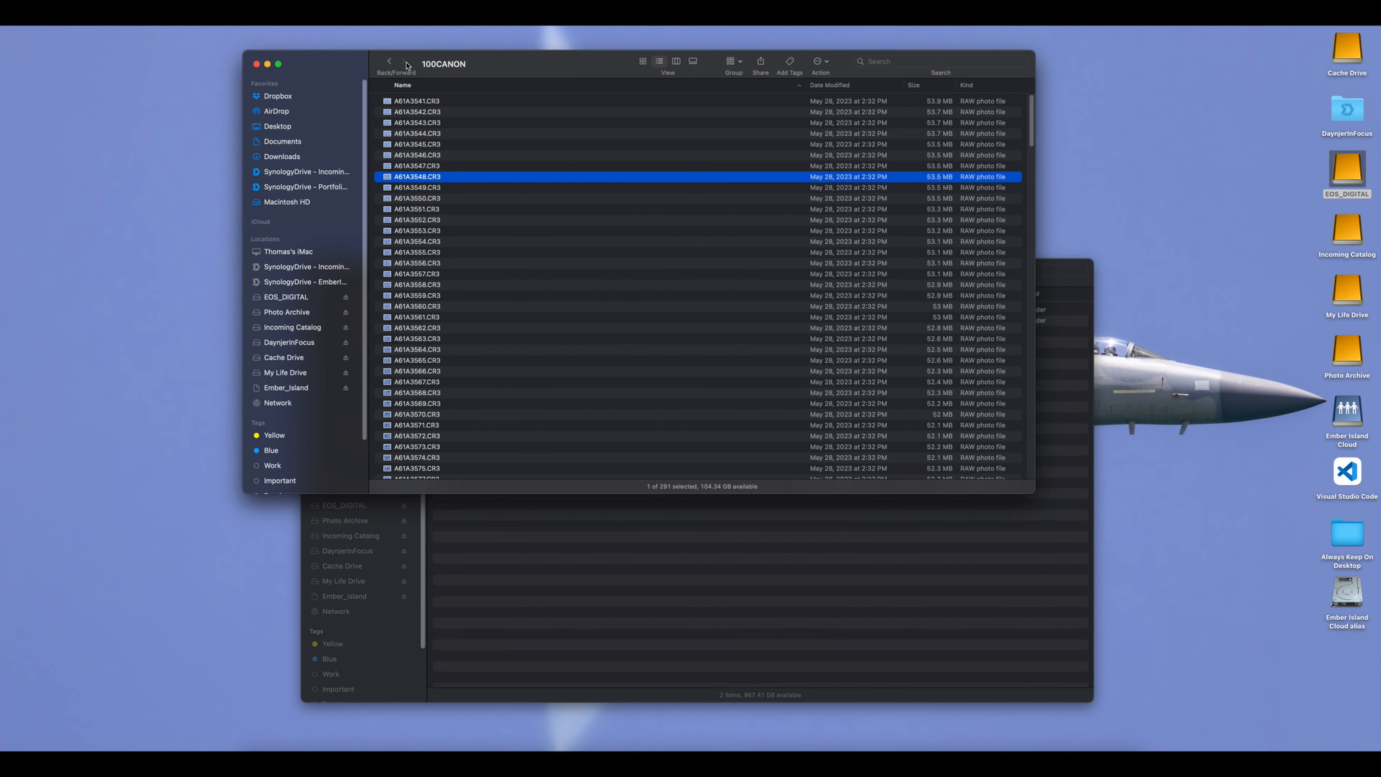
pyautogui.click(389, 62)
pyautogui.click(389, 61)
pyautogui.click(390, 61)
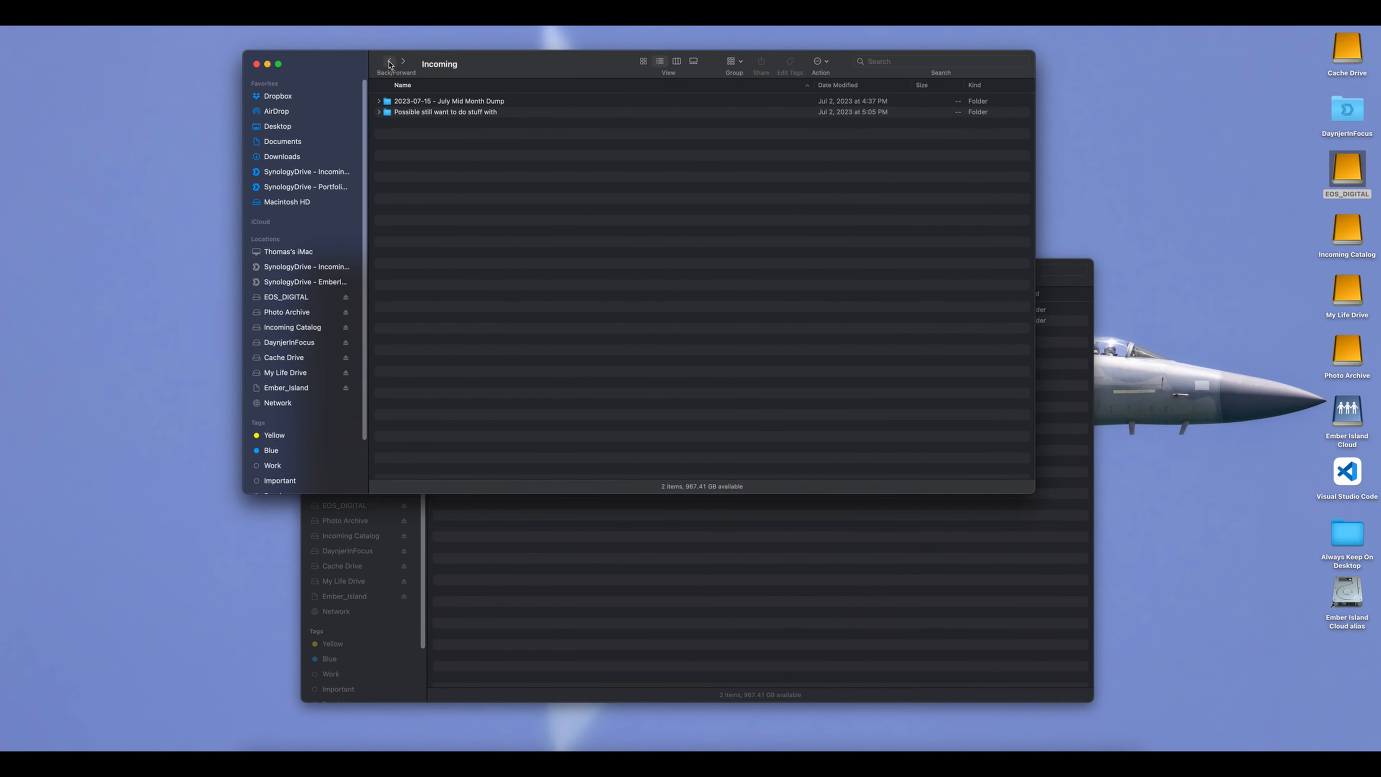
pyautogui.click(265, 65)
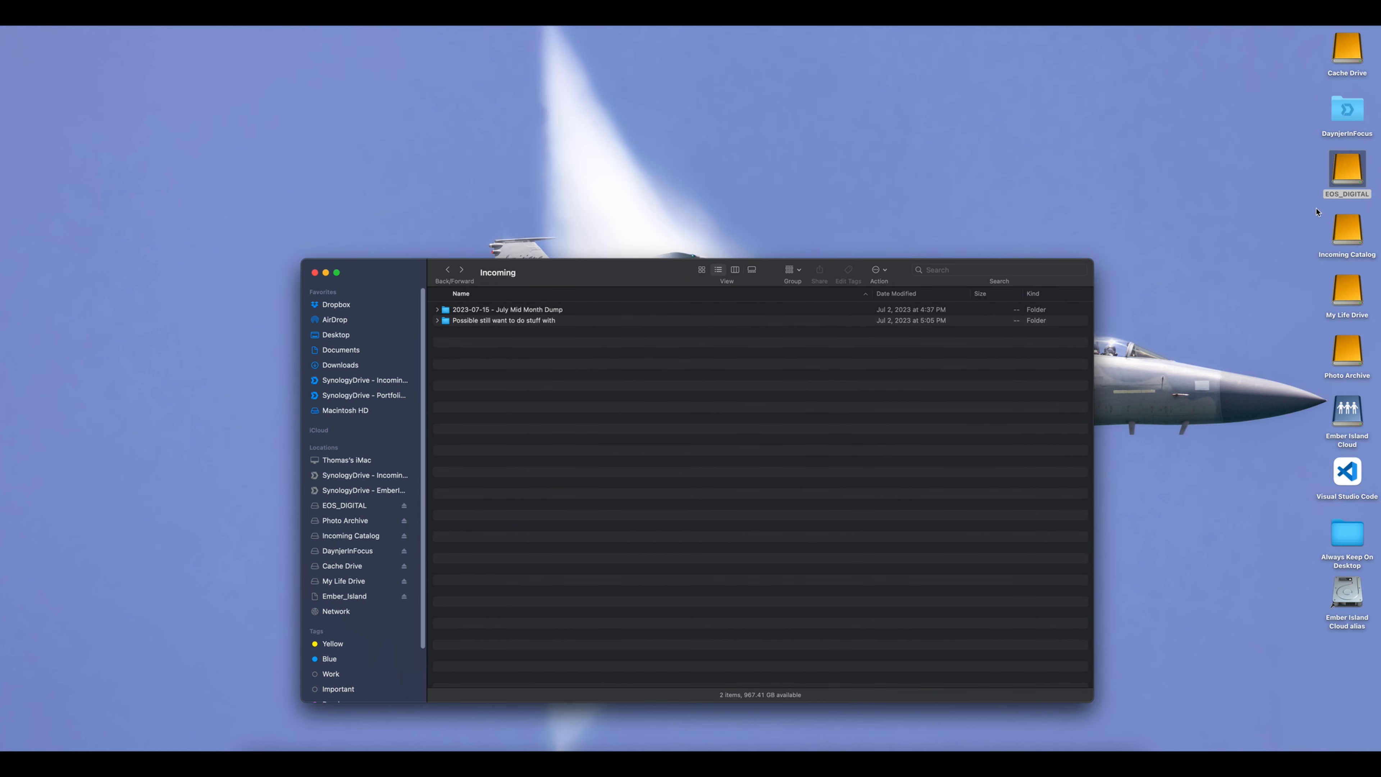
pyautogui.doubleClick(1339, 174)
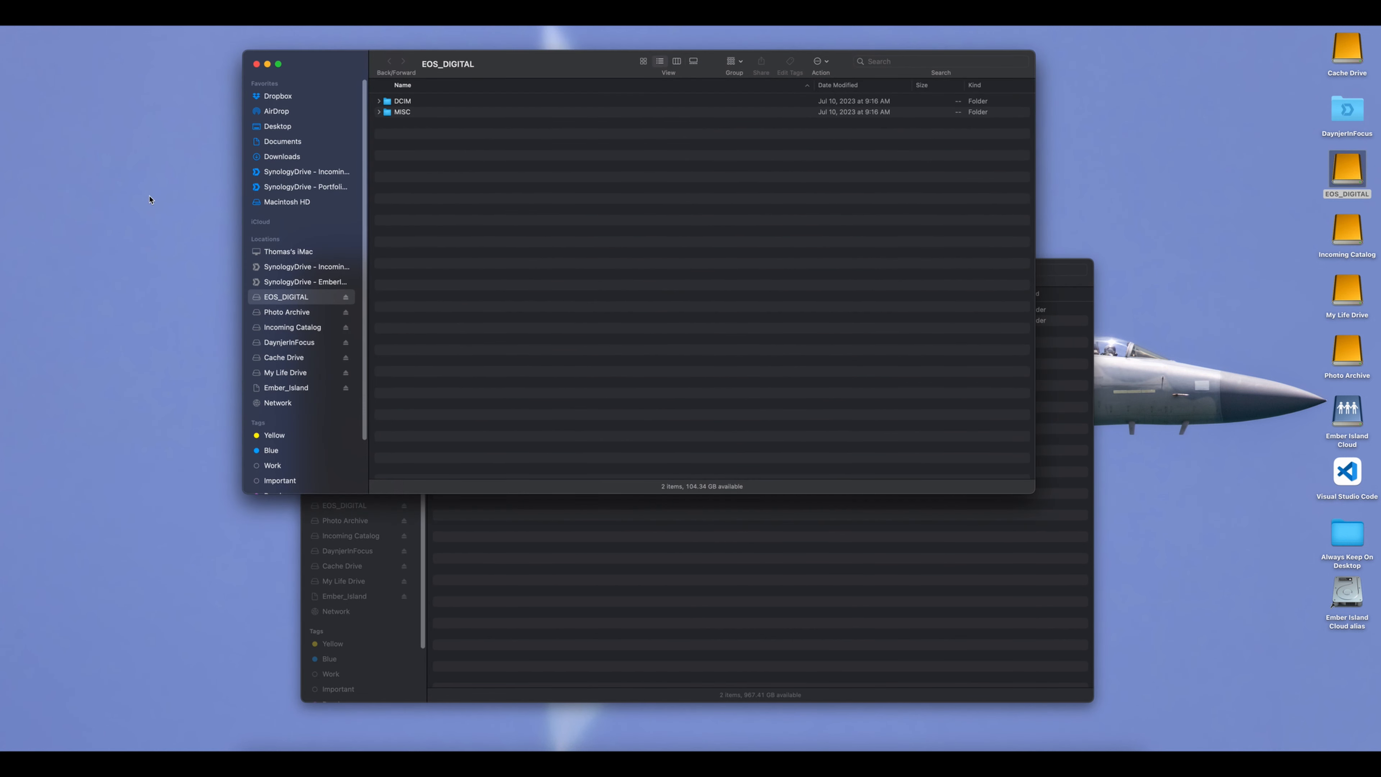
pyautogui.doubleClick(414, 102)
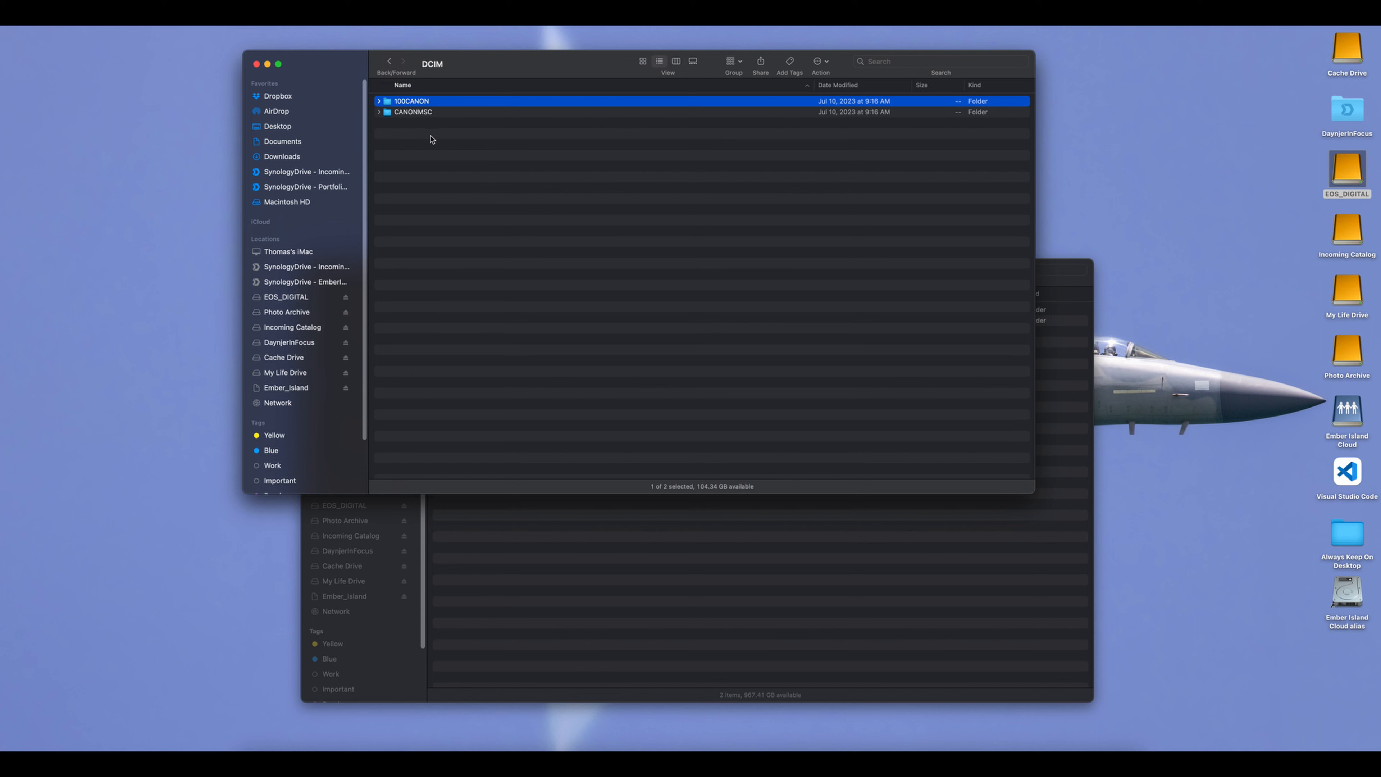
# Show the DCIM folder's contents as icons and create a new folder there named "101CANON".
pyautogui.click(642, 61)
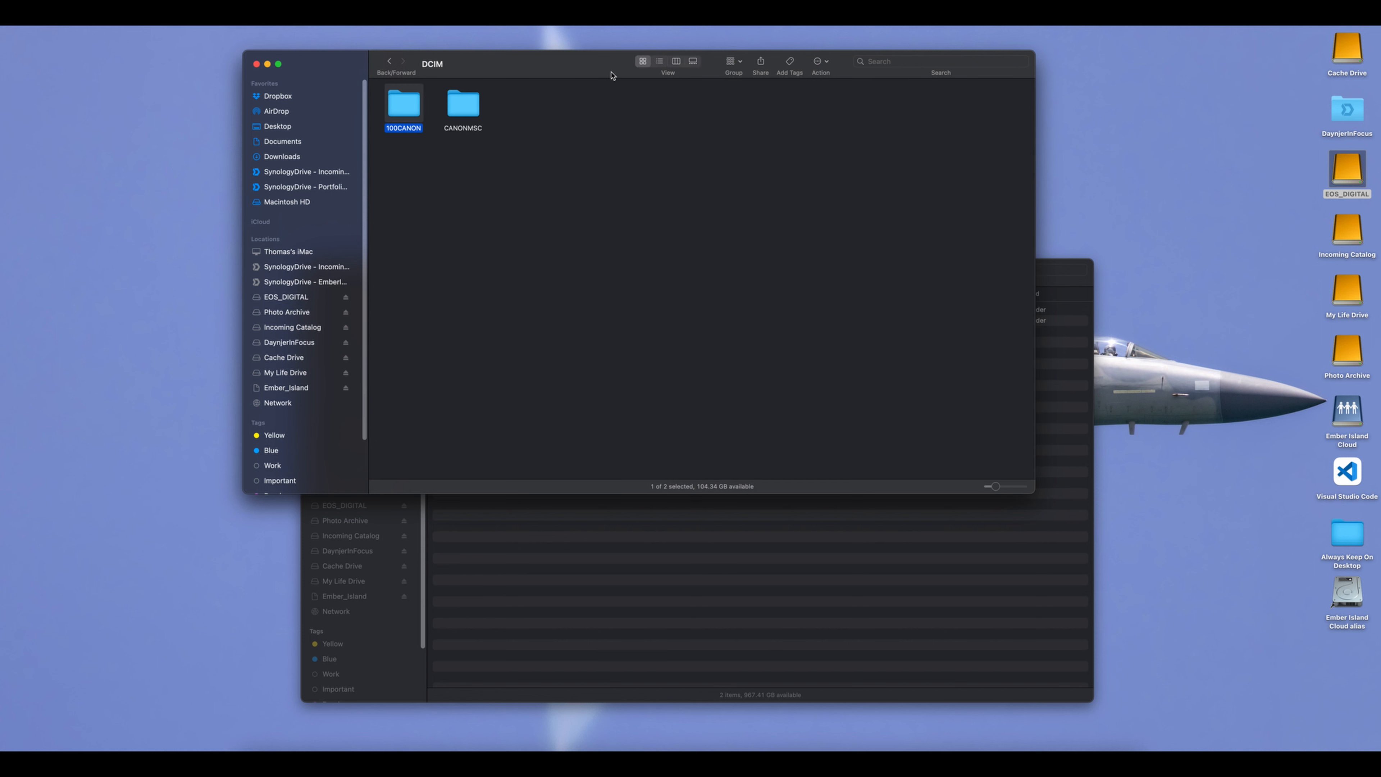
pyautogui.click(409, 140)
pyautogui.rightClick(452, 200)
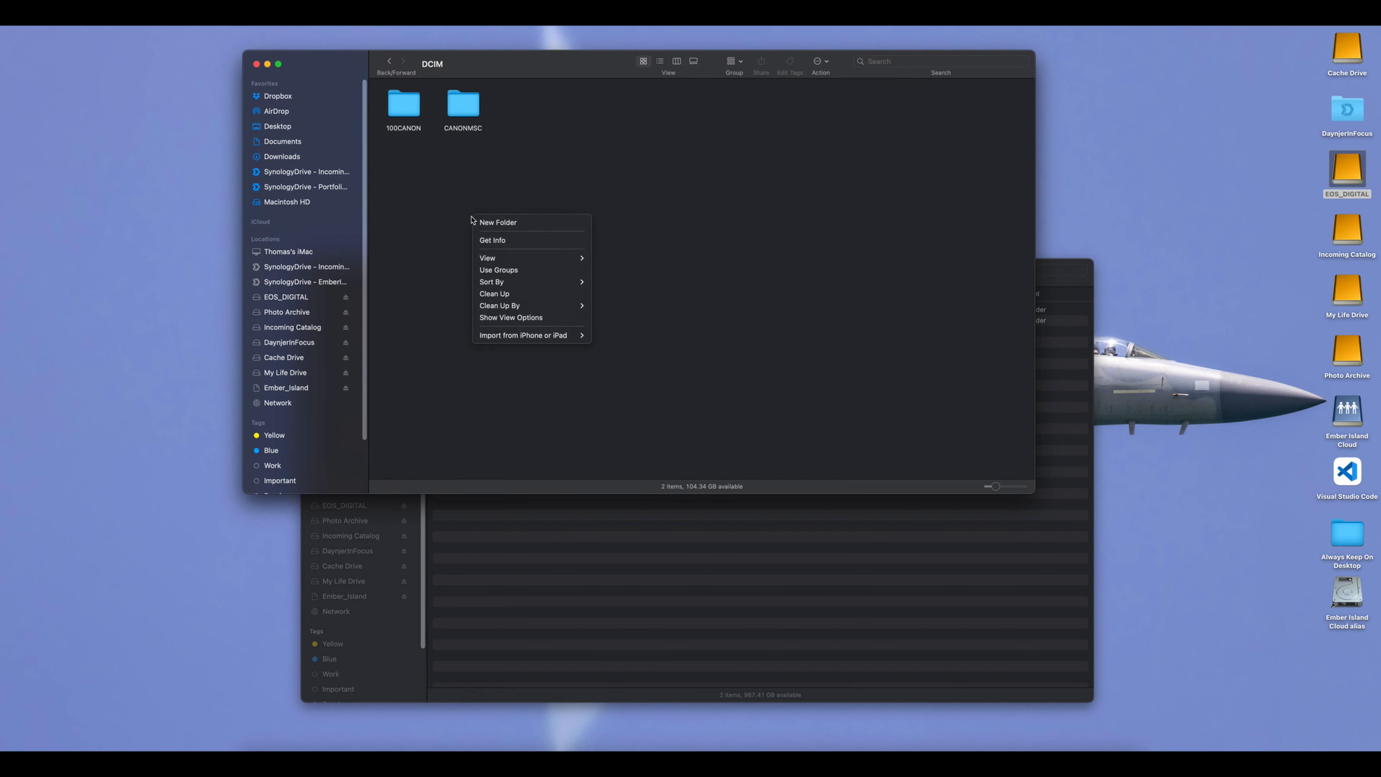
pyautogui.click(501, 225)
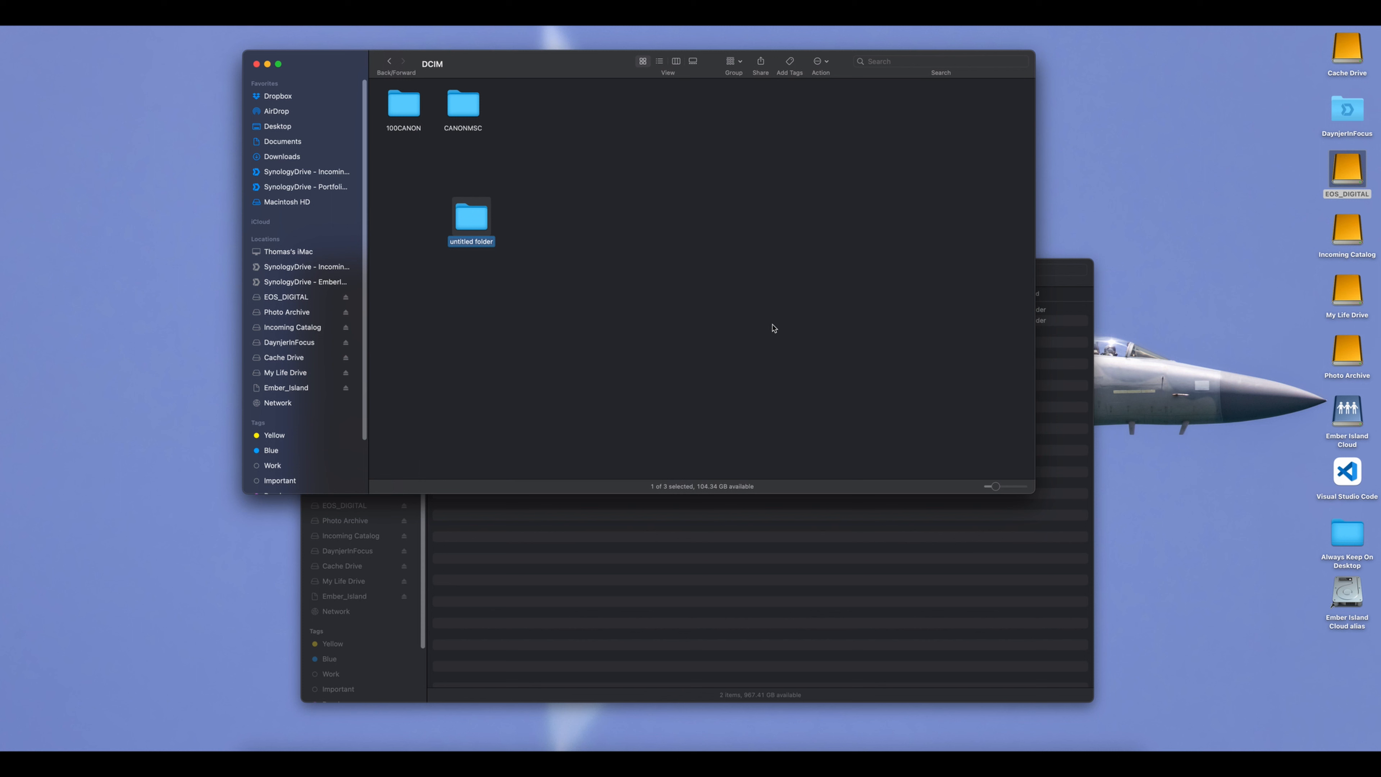
pyautogui.write('101CANON')
pyautogui.moveTo(428, 184); pyautogui.dragTo(518, 295)
pyautogui.click(517, 294)
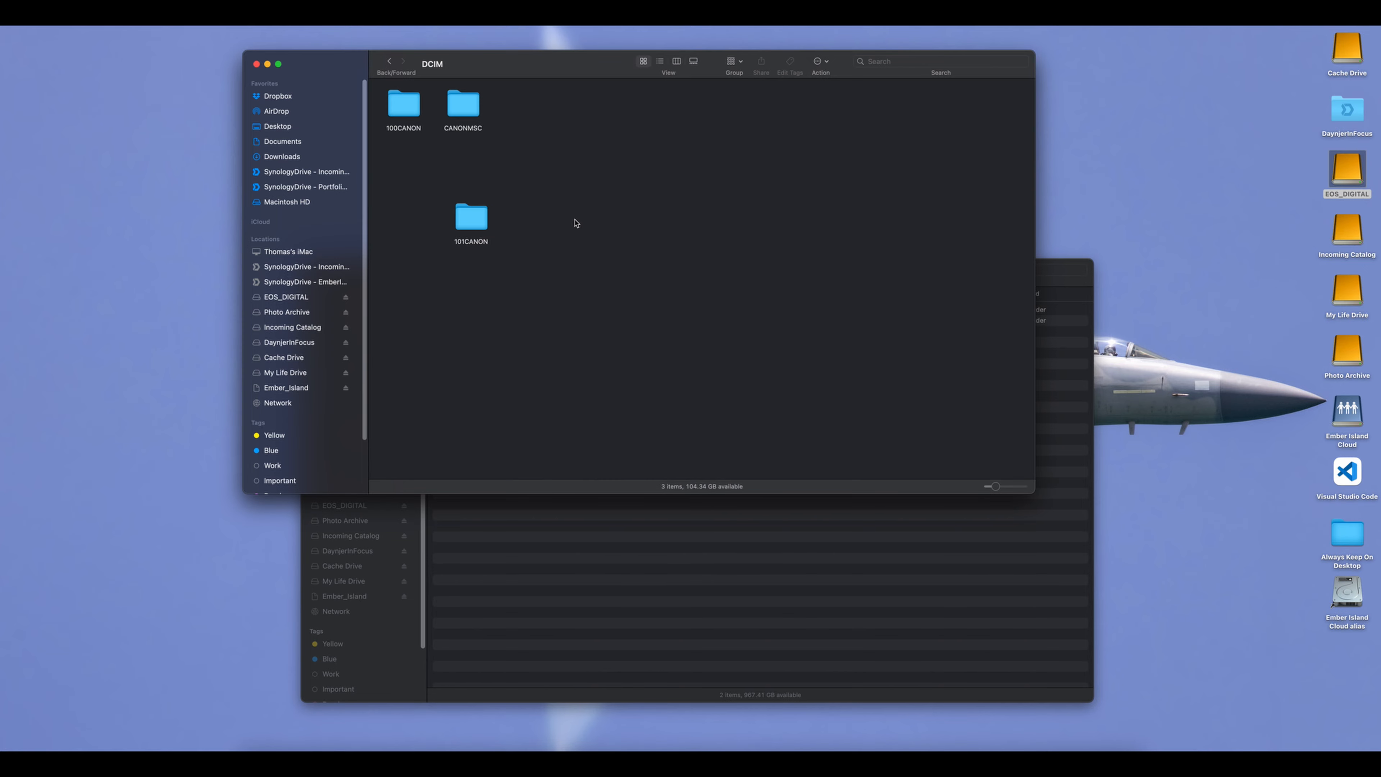
# Look through the raw photos in the 100CANON folder down to the last files and return to DCIM.
pyautogui.doubleClick(403, 106)
pyautogui.scroll(-3, 841, 142)
pyautogui.scroll(-15, 841, 141)
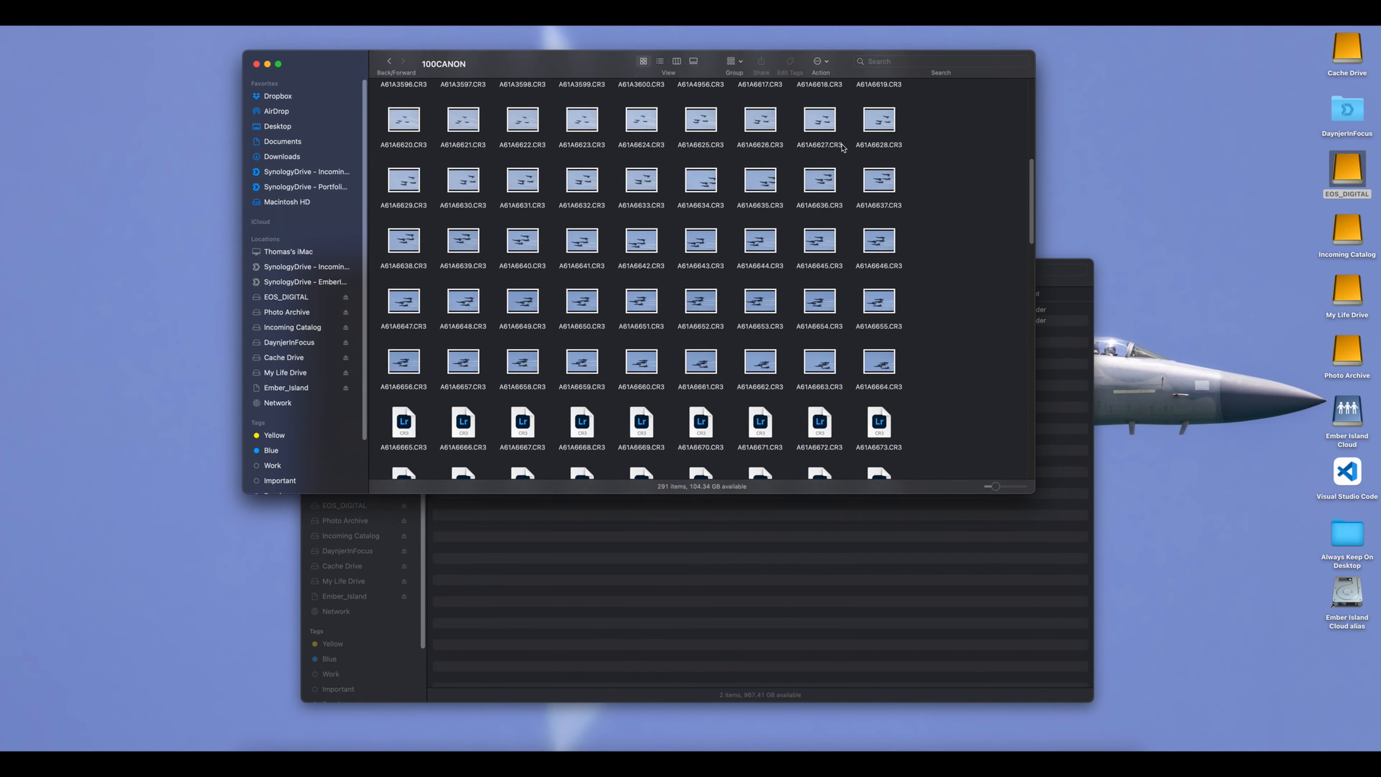
pyautogui.scroll(-10, 842, 158)
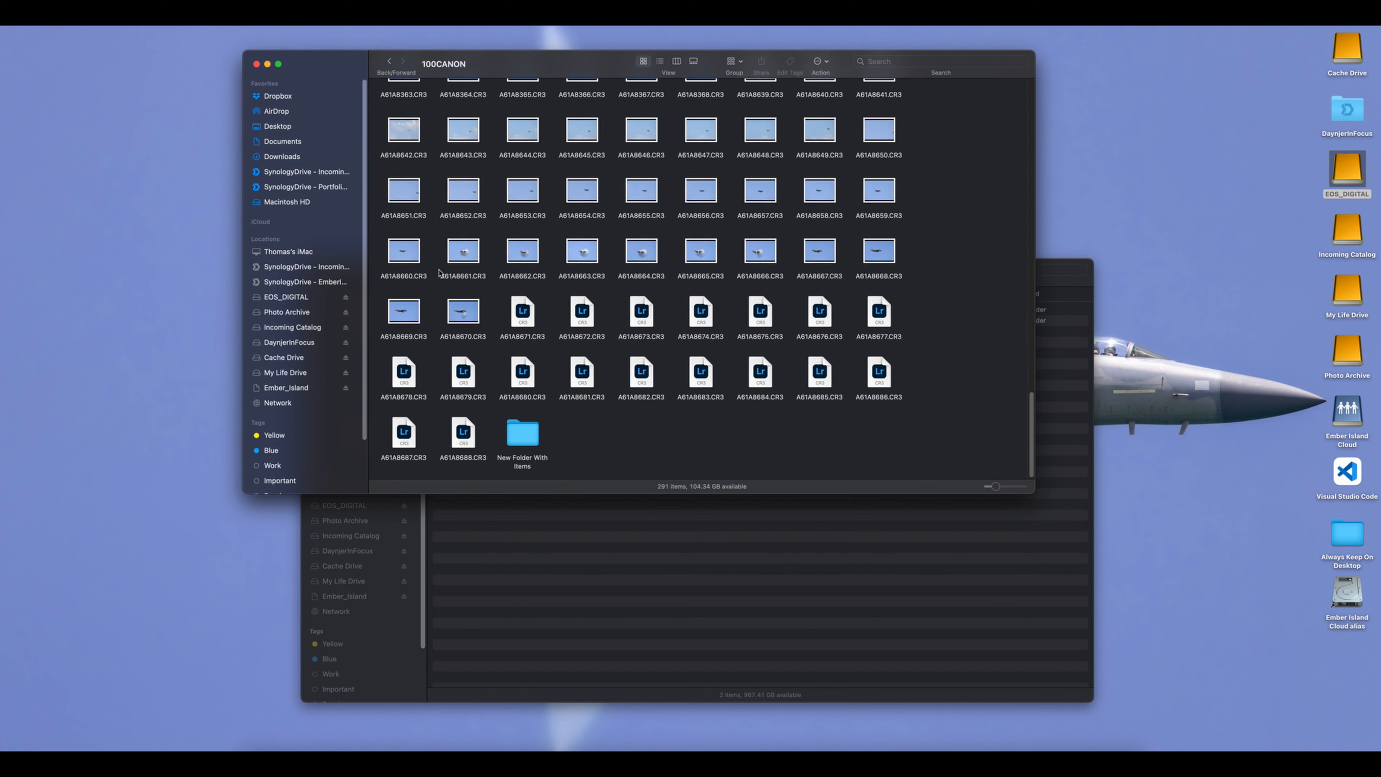
pyautogui.click(389, 61)
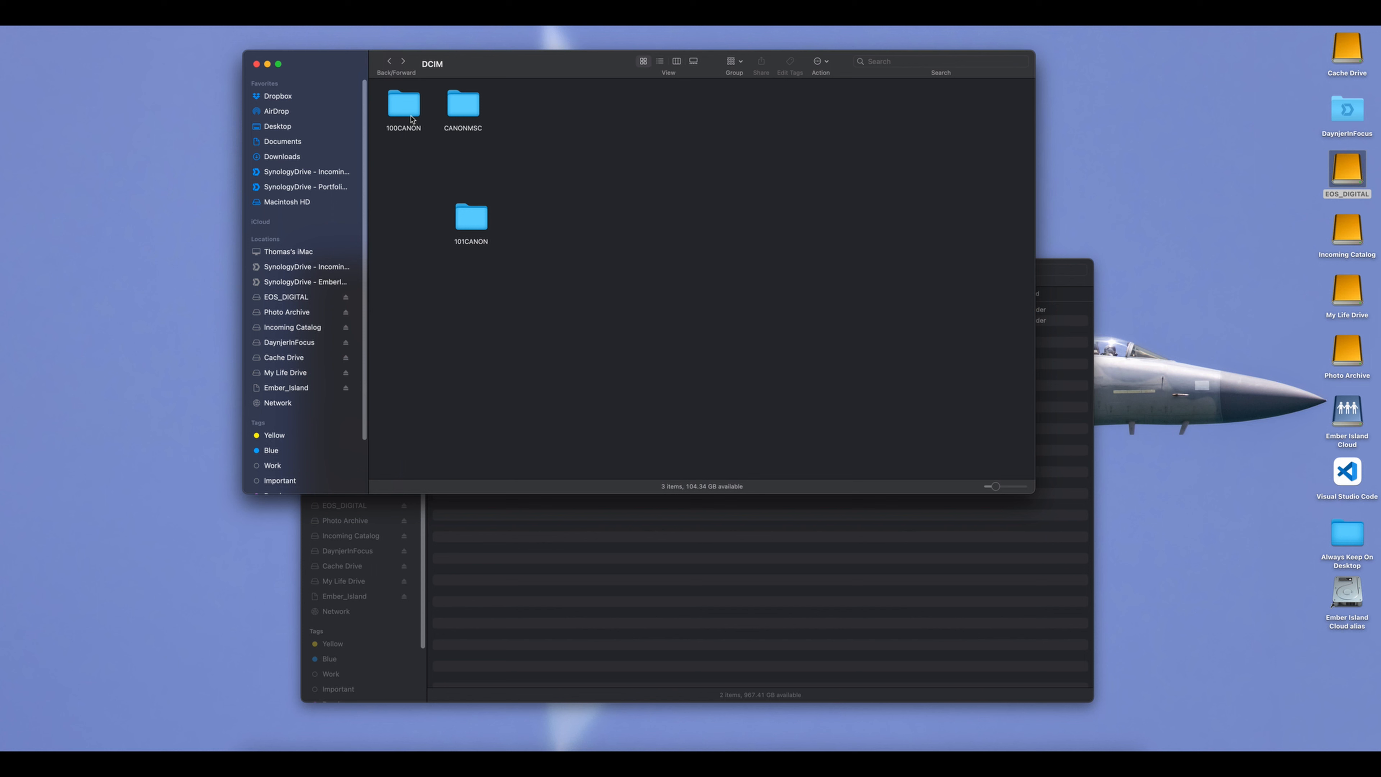
# Compare the contents of the 101CANON and 100CANON folders, selecting the last CR3 photo in 100CANON, and return to DCIM.
pyautogui.click(467, 216)
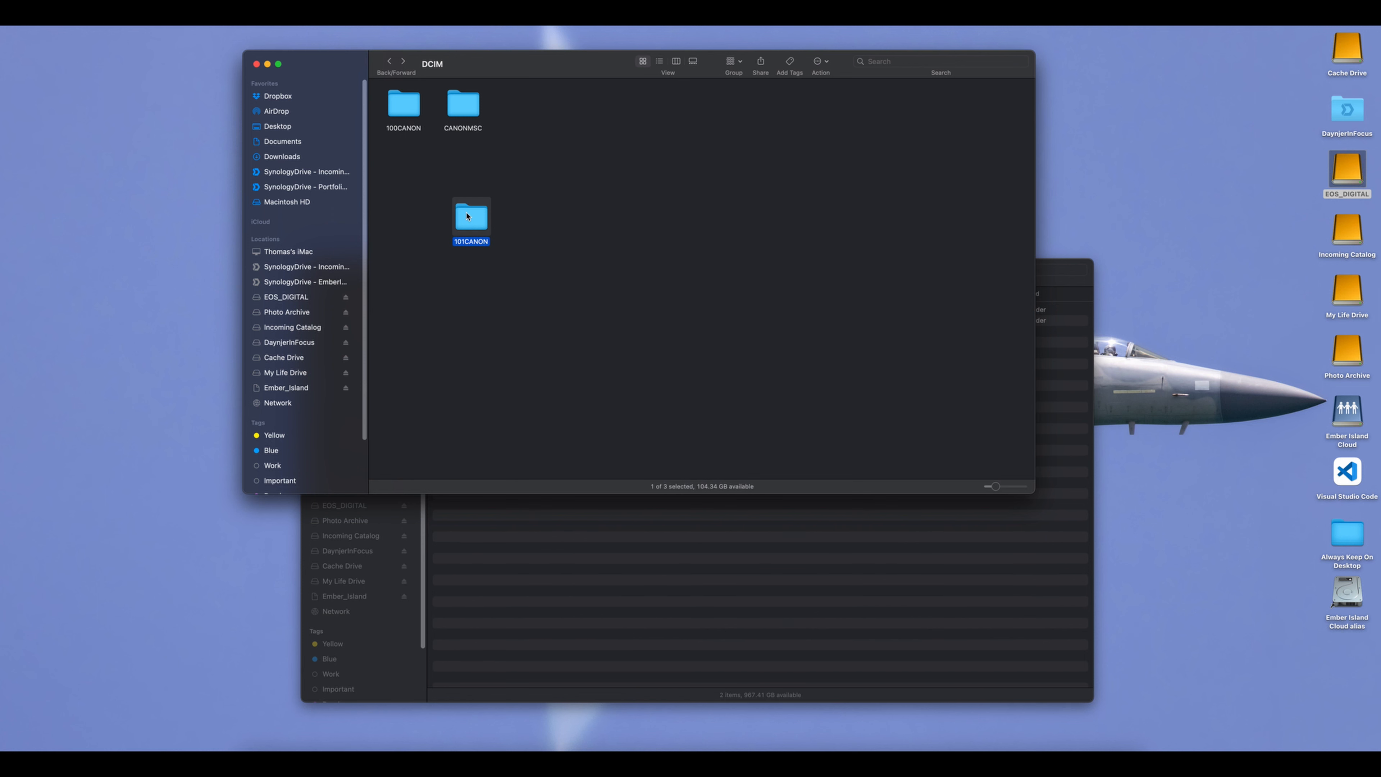
pyautogui.doubleClick(472, 223)
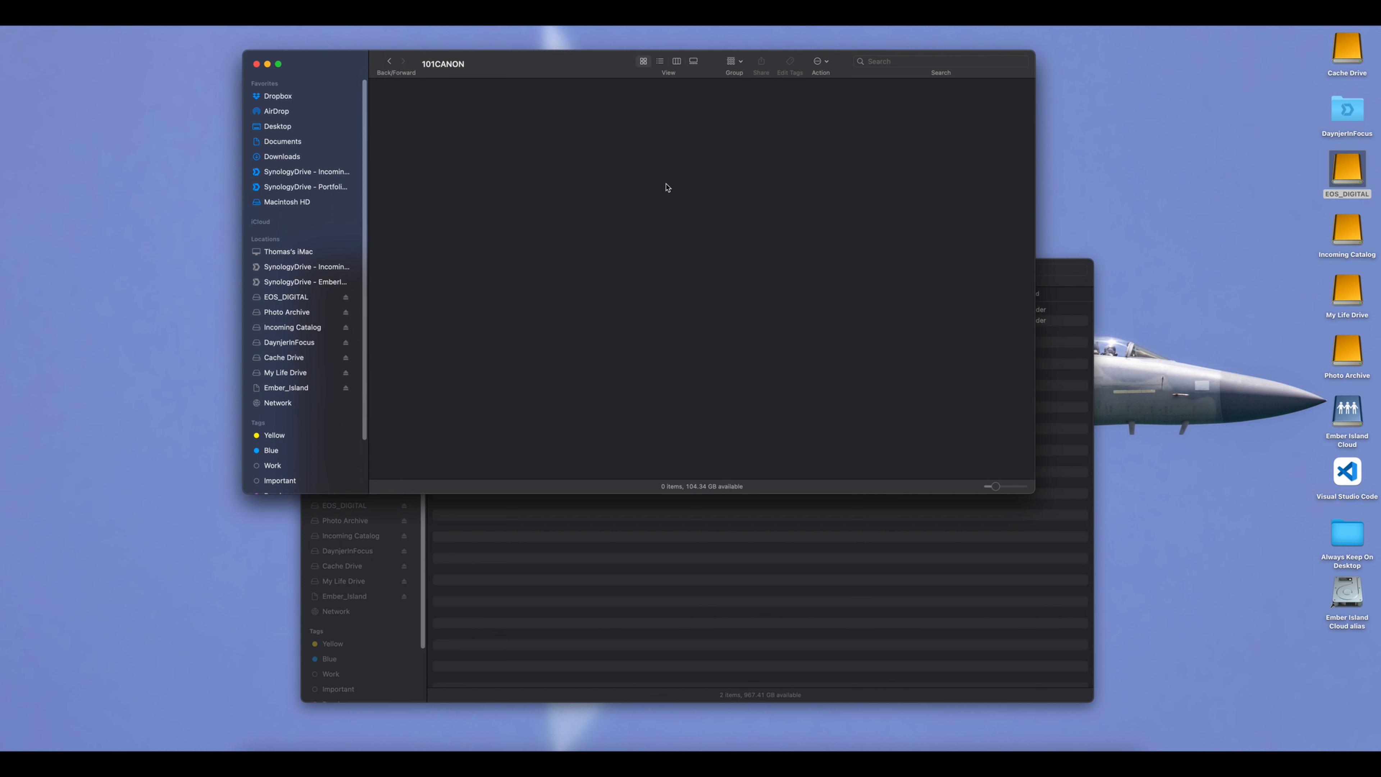
pyautogui.click(389, 60)
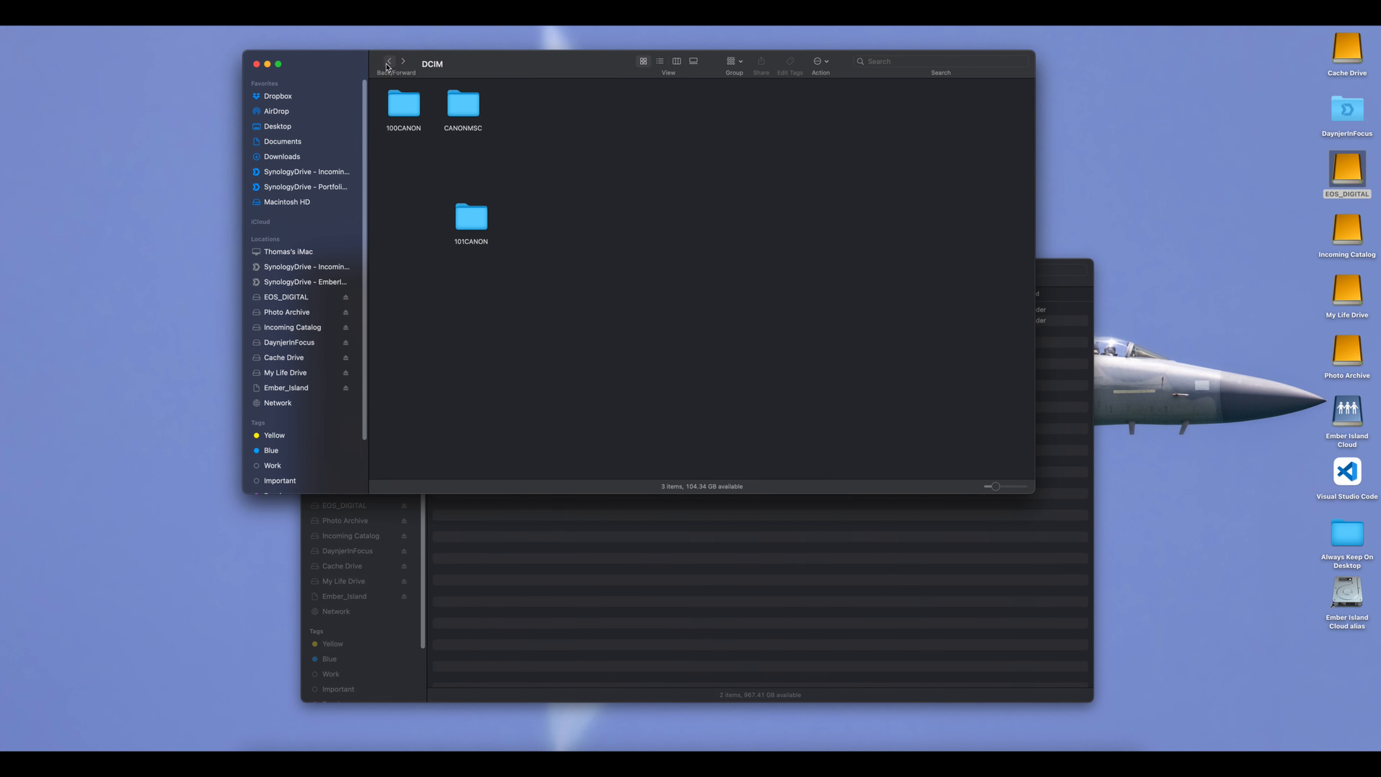
pyautogui.doubleClick(403, 106)
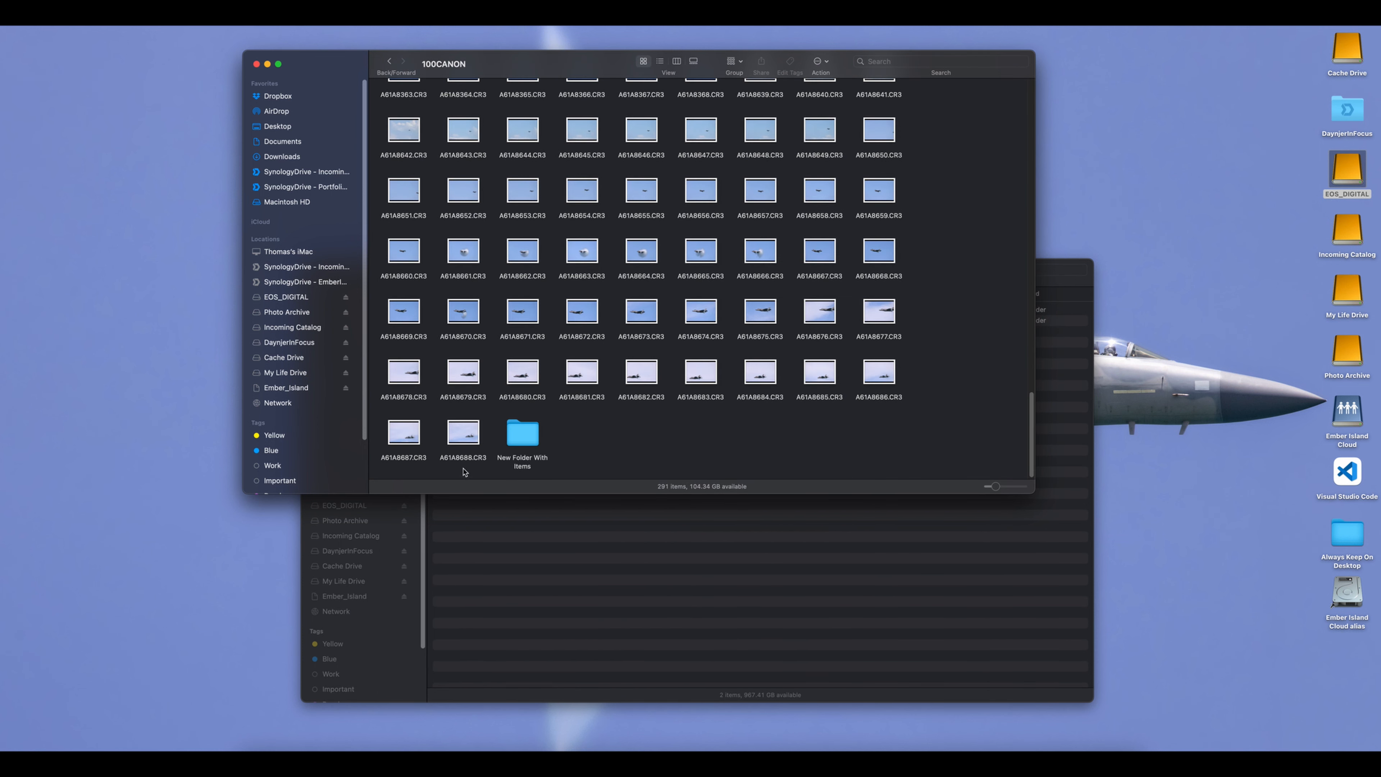
pyautogui.click(452, 461)
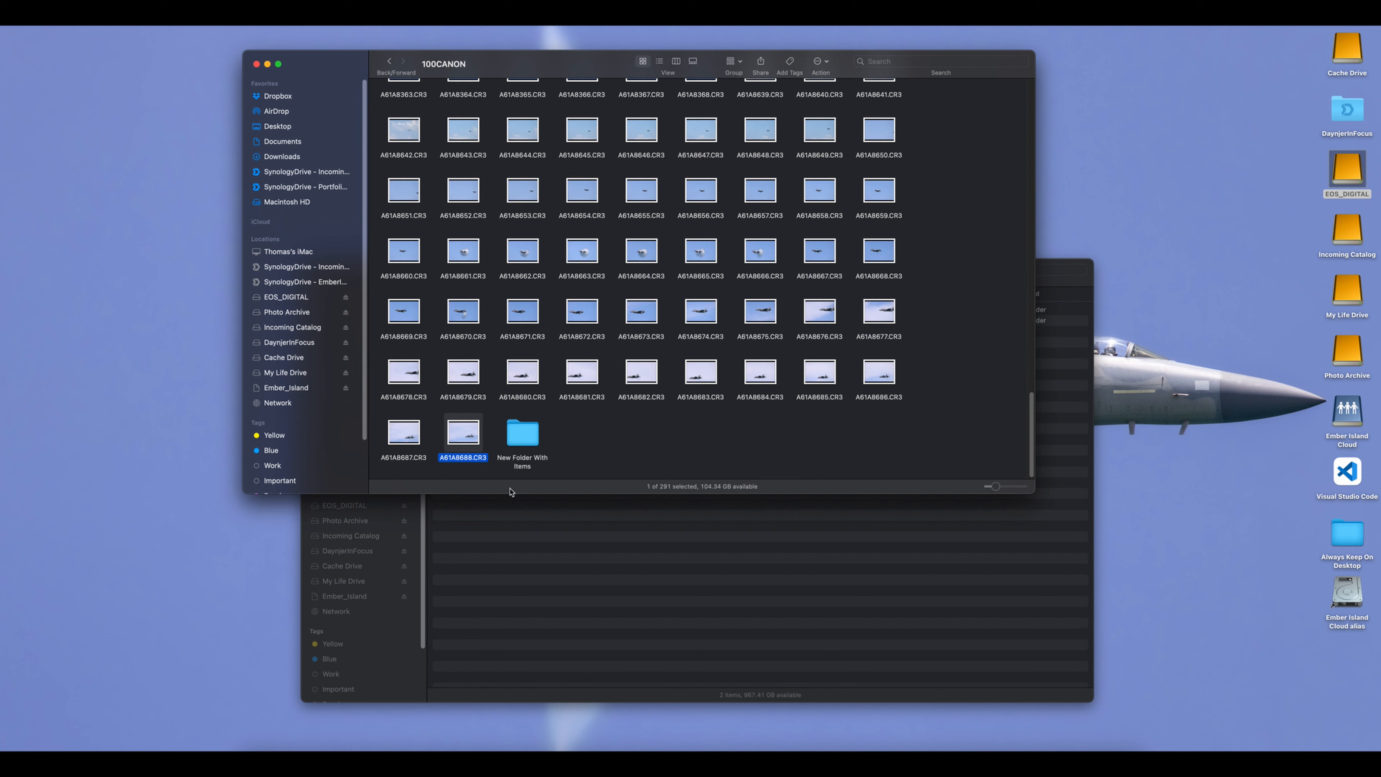
pyautogui.click(389, 61)
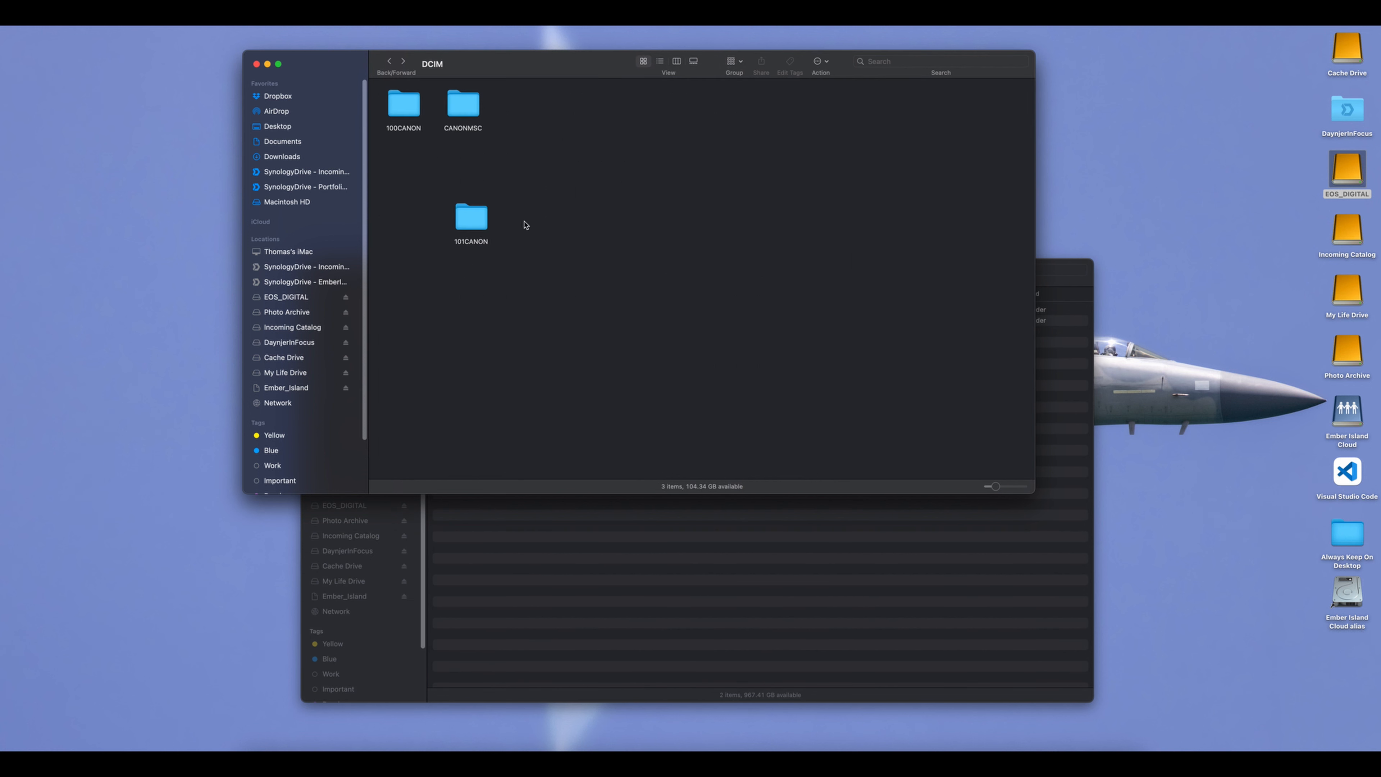
# Check inside the 101CANON folder once more and move the folder from DCIM to the Trash.
pyautogui.doubleClick(485, 215)
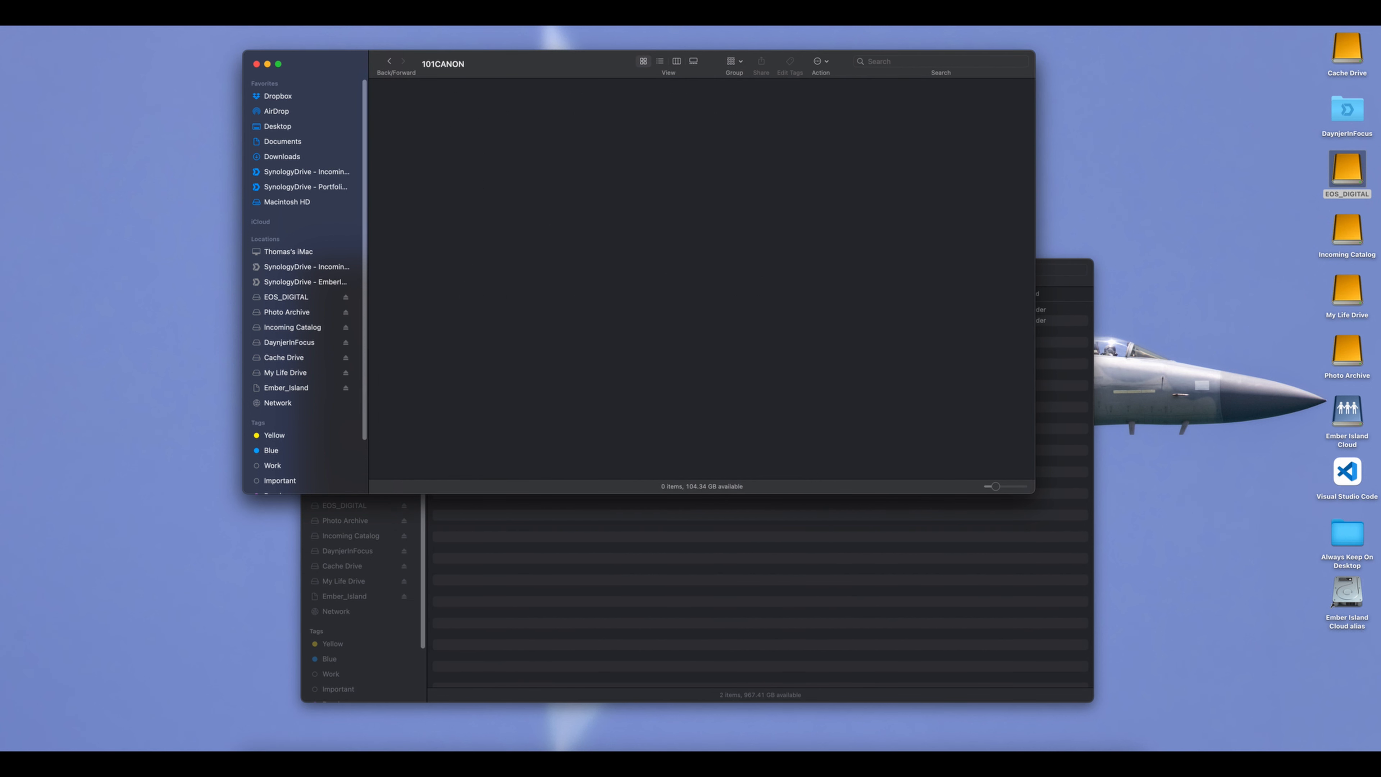
pyautogui.click(390, 61)
pyautogui.rightClick(471, 220)
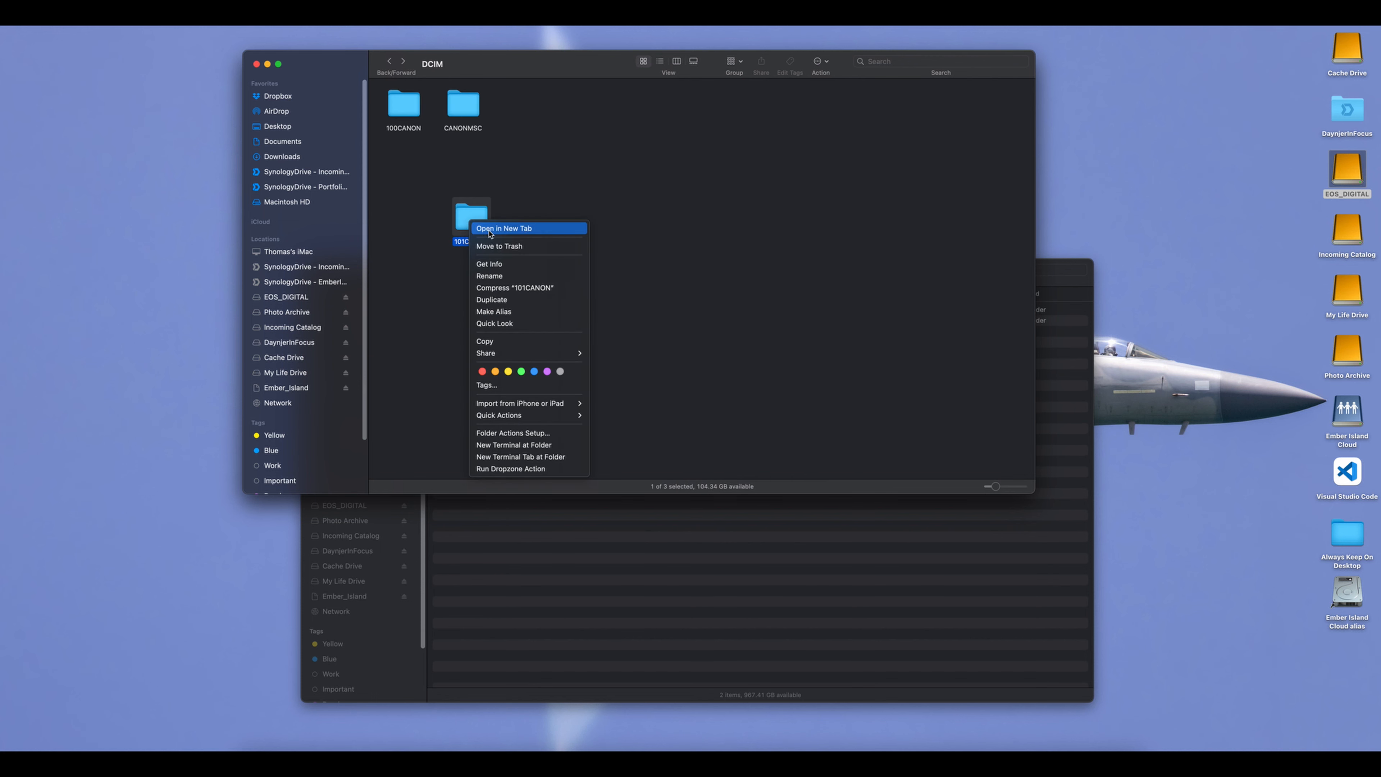
pyautogui.click(499, 247)
# Examine the photos in 100CANON and its "New Folder With Items" subfolder, and return to DCIM.
pyautogui.doubleClick(403, 105)
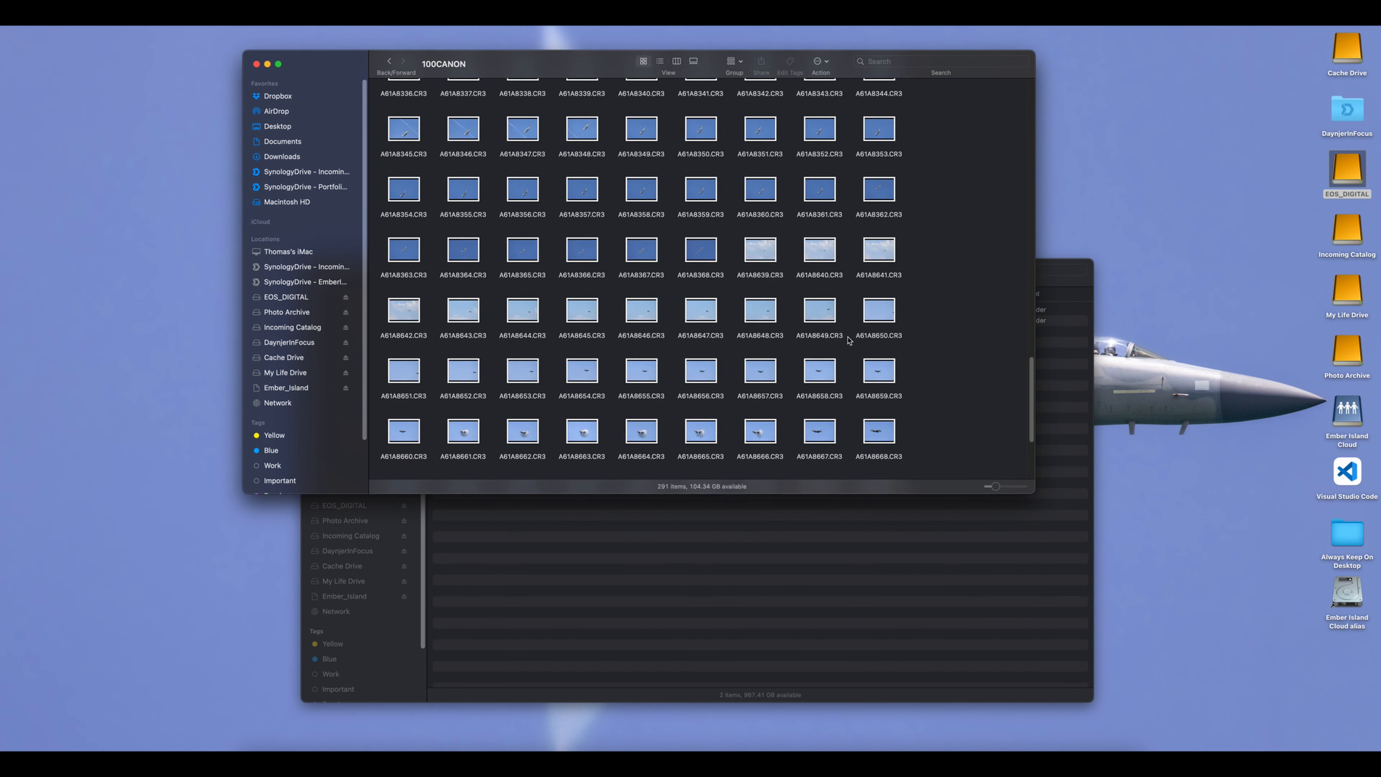
pyautogui.scroll(15, 849, 340)
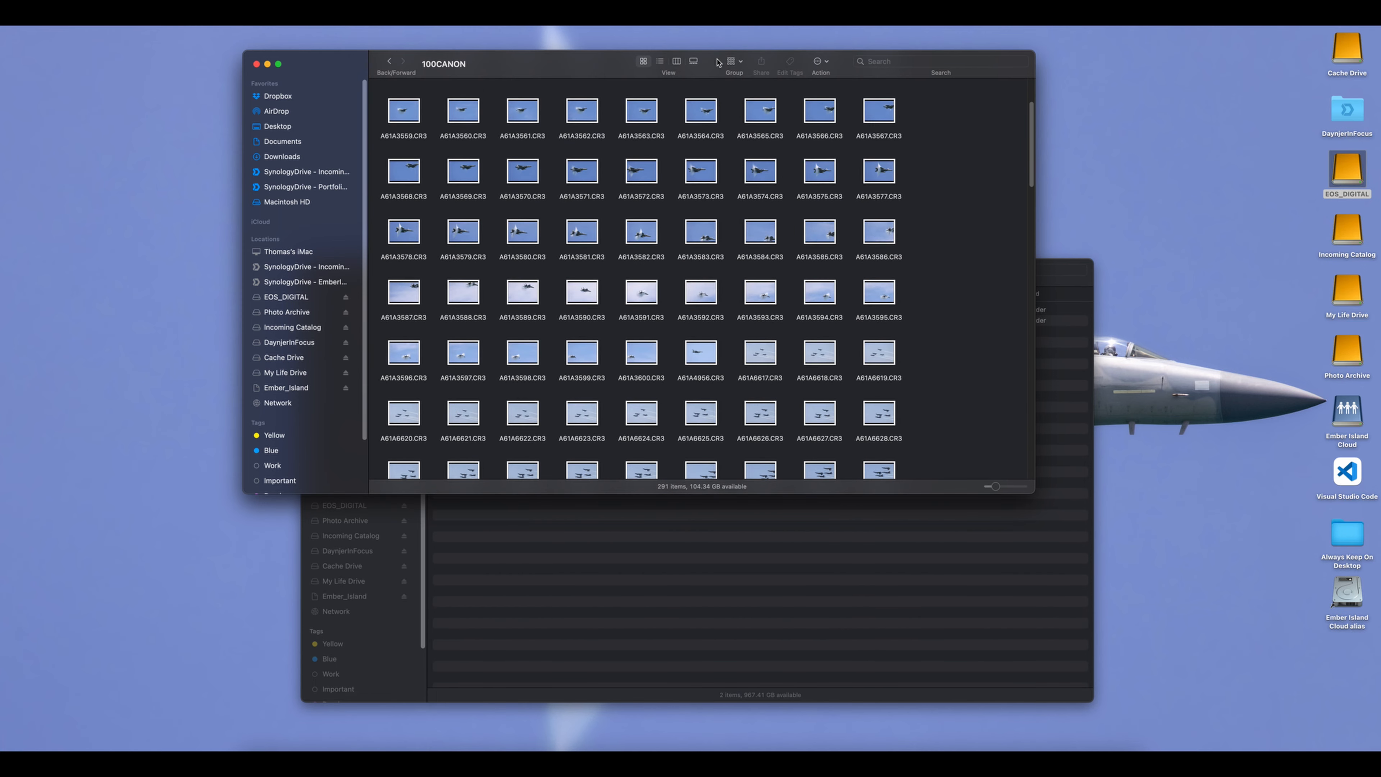
pyautogui.scroll(-15, 931, 225)
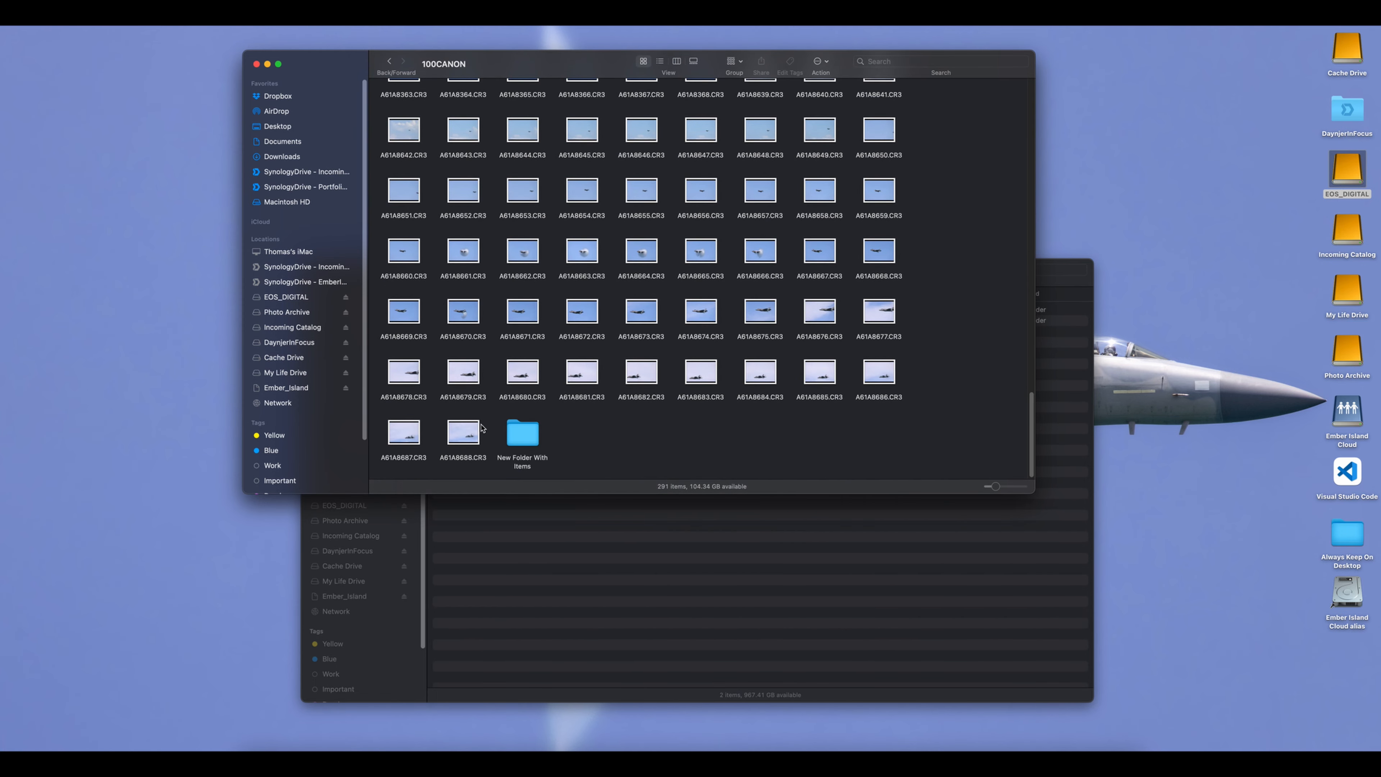
pyautogui.click(523, 435)
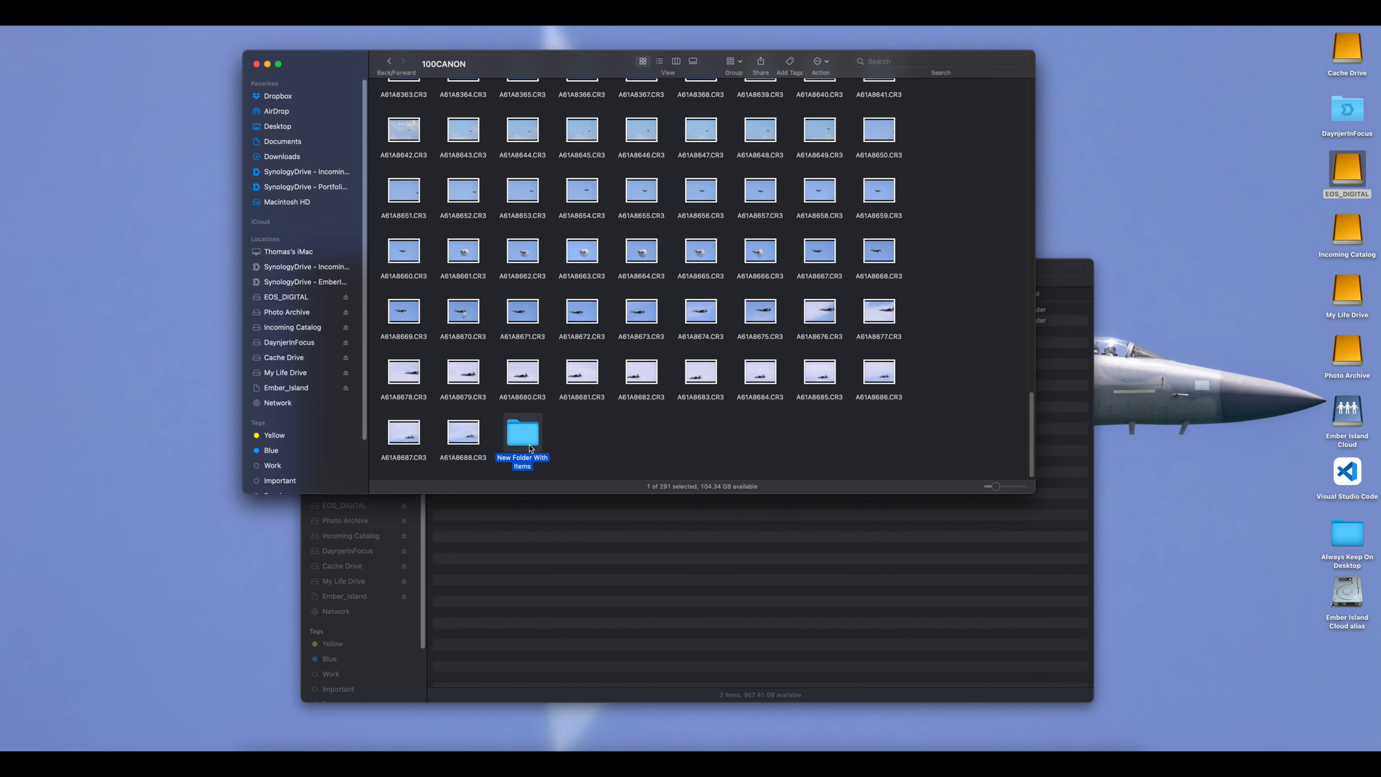
pyautogui.doubleClick(523, 435)
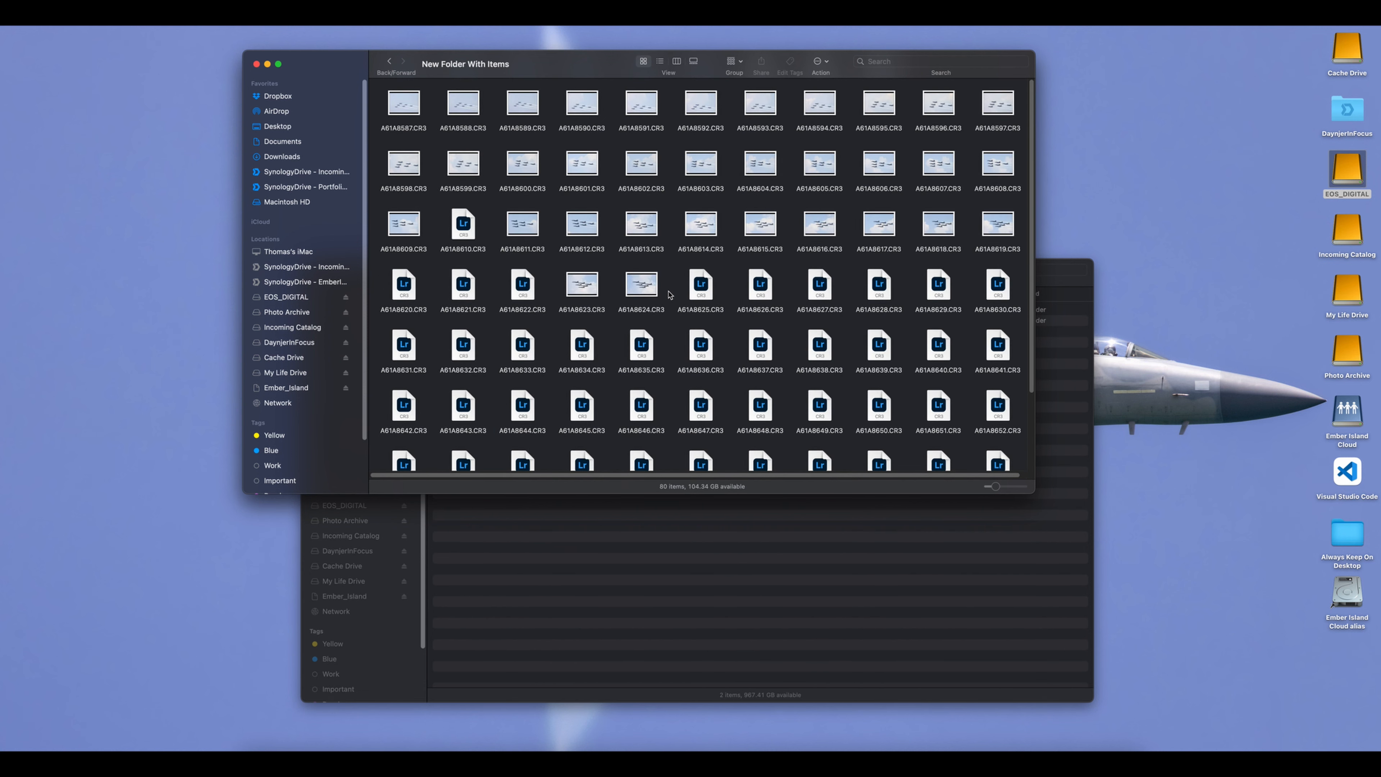
pyautogui.scroll(-3, 669, 294)
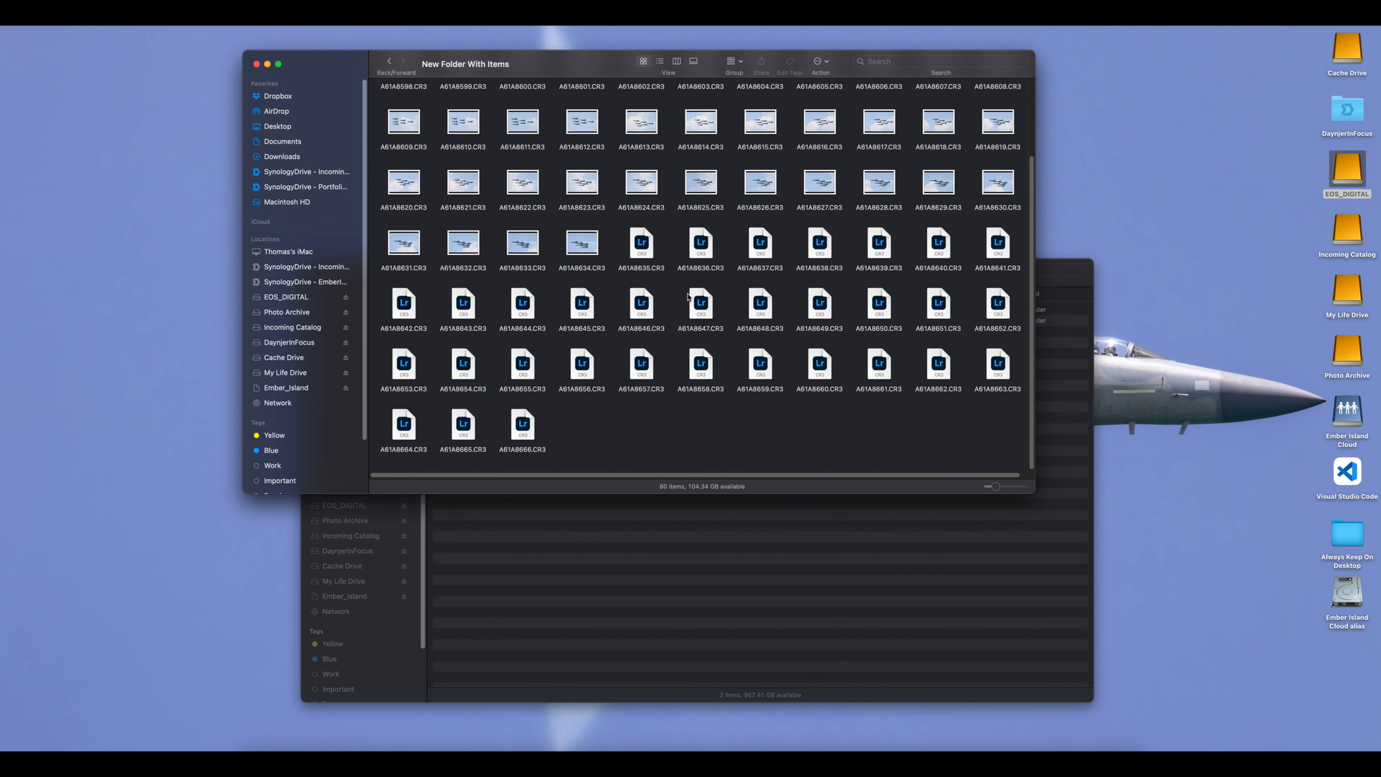
pyautogui.click(388, 63)
pyautogui.scroll(5, 703, 416)
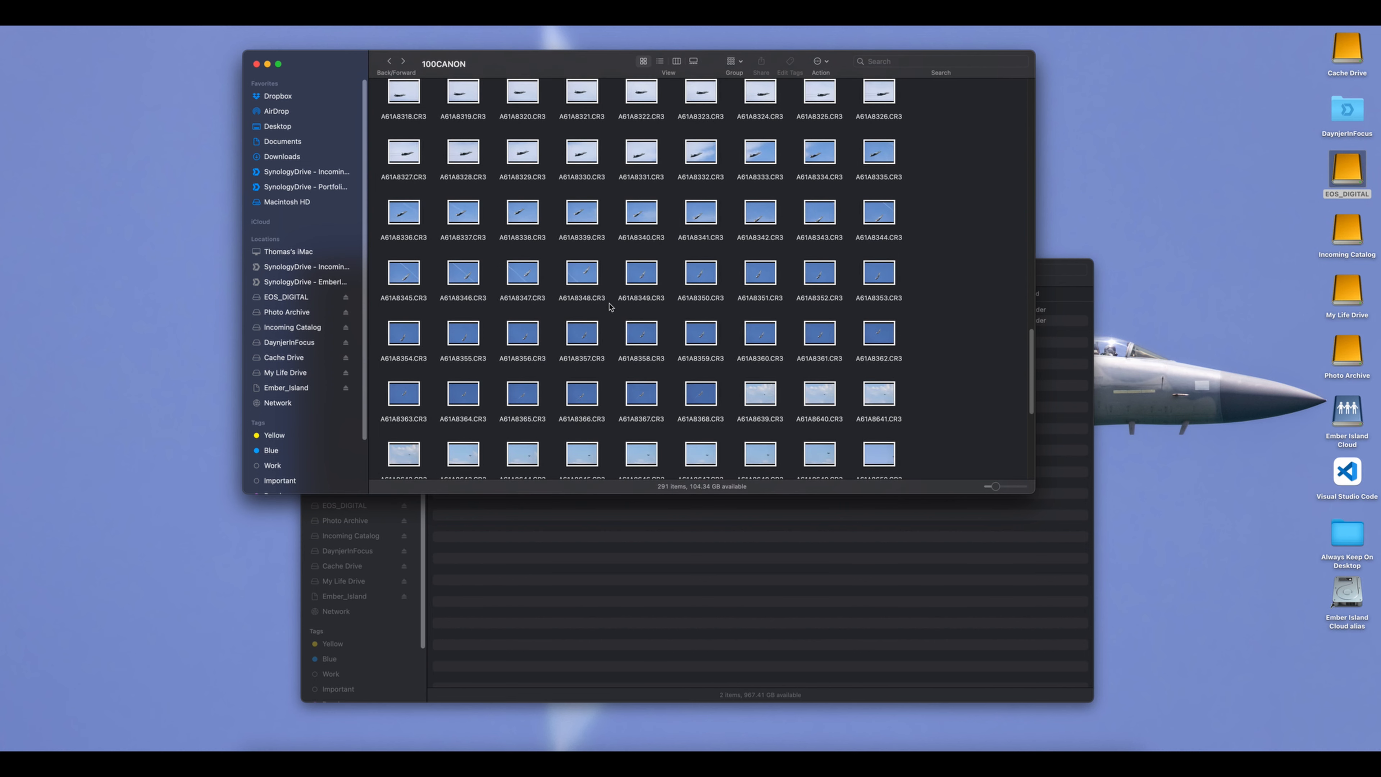
pyautogui.click(389, 61)
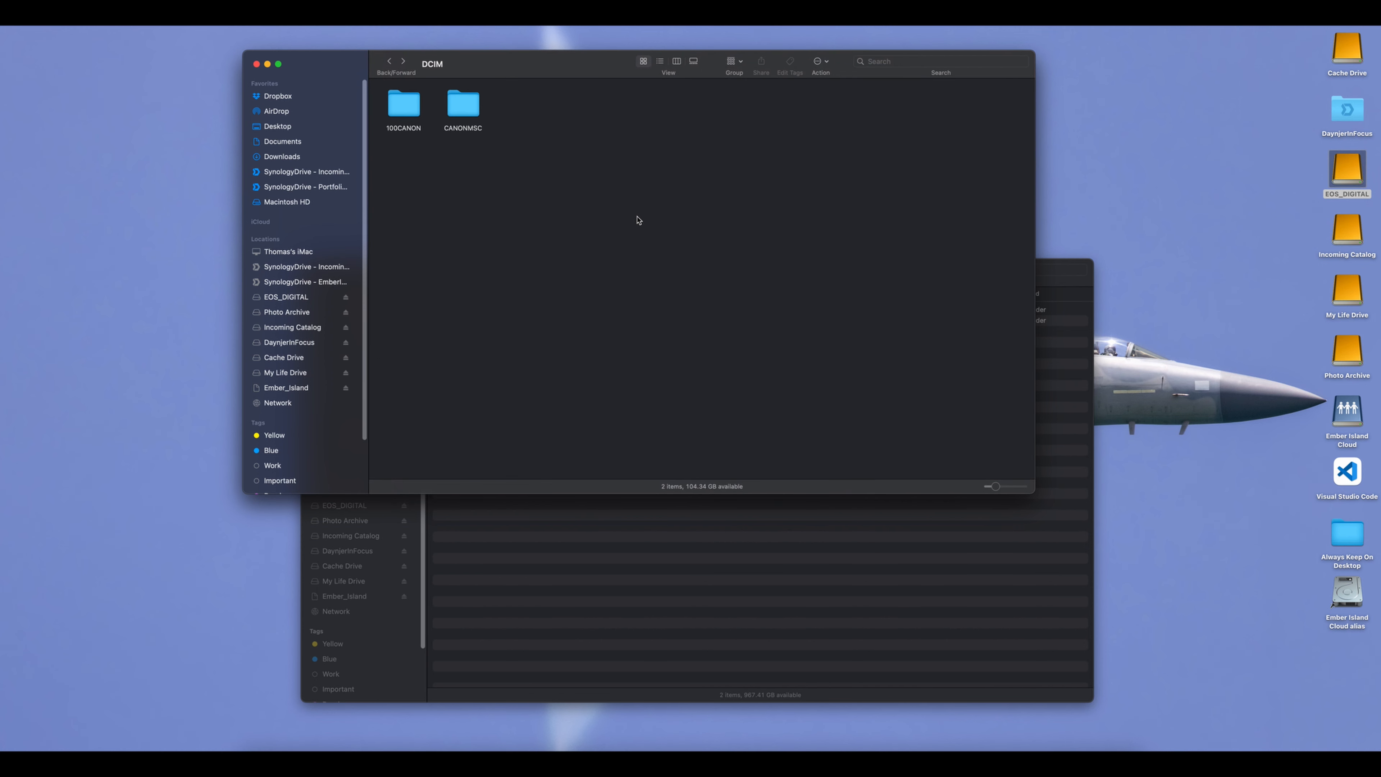
# Open 100CANON as a list and review the modified dates and sizes of its CR3 raw files.
pyautogui.doubleClick(422, 103)
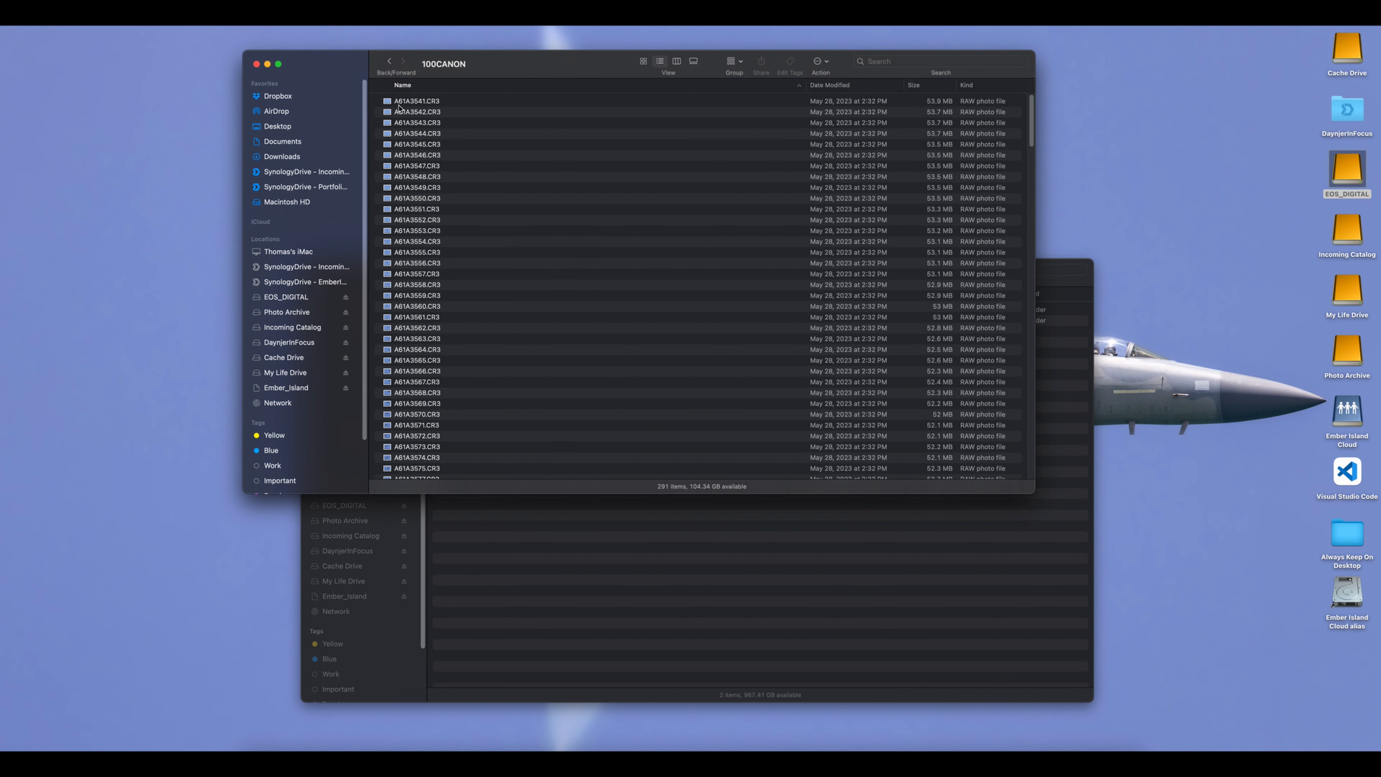
pyautogui.click(398, 104)
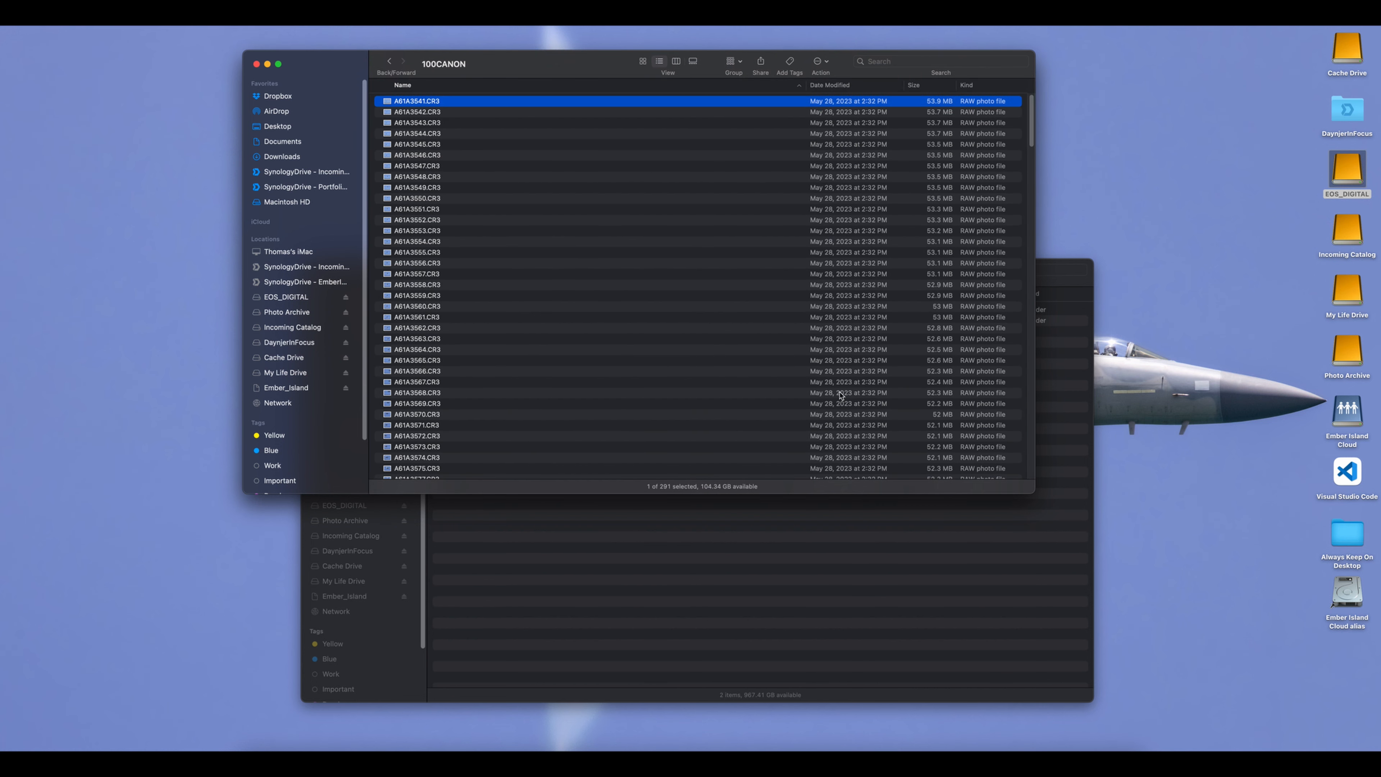
pyautogui.scroll(-5, 841, 395)
pyautogui.scroll(-10, 841, 395)
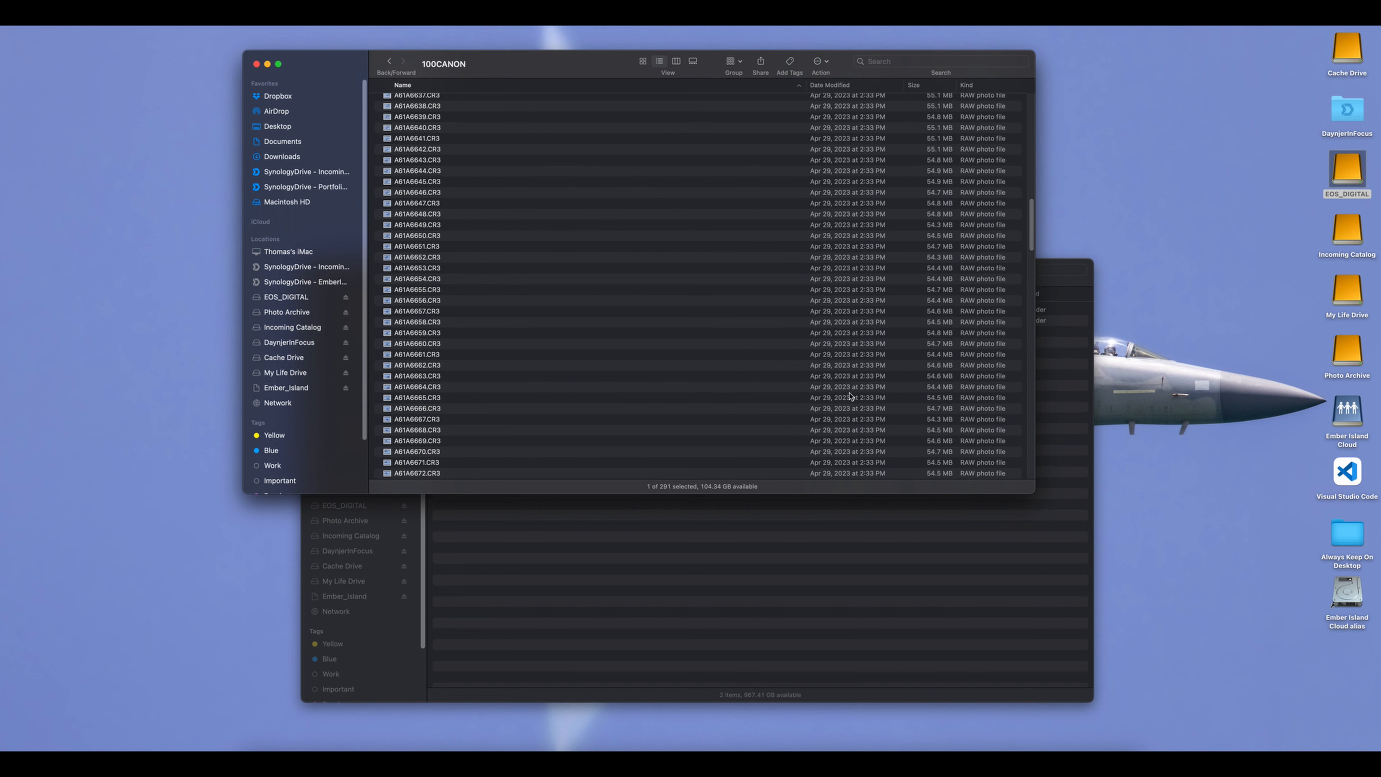
pyautogui.scroll(-15, 851, 396)
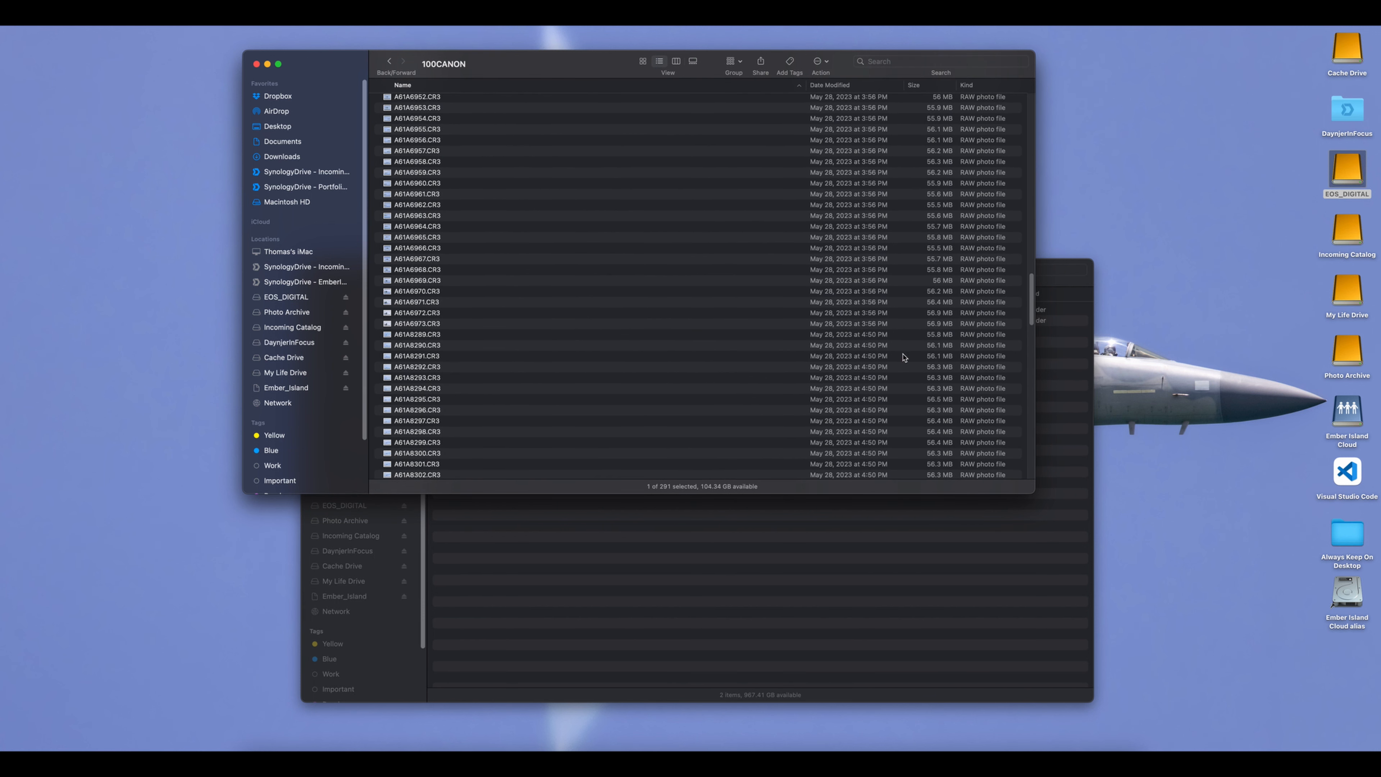
pyautogui.click(948, 303)
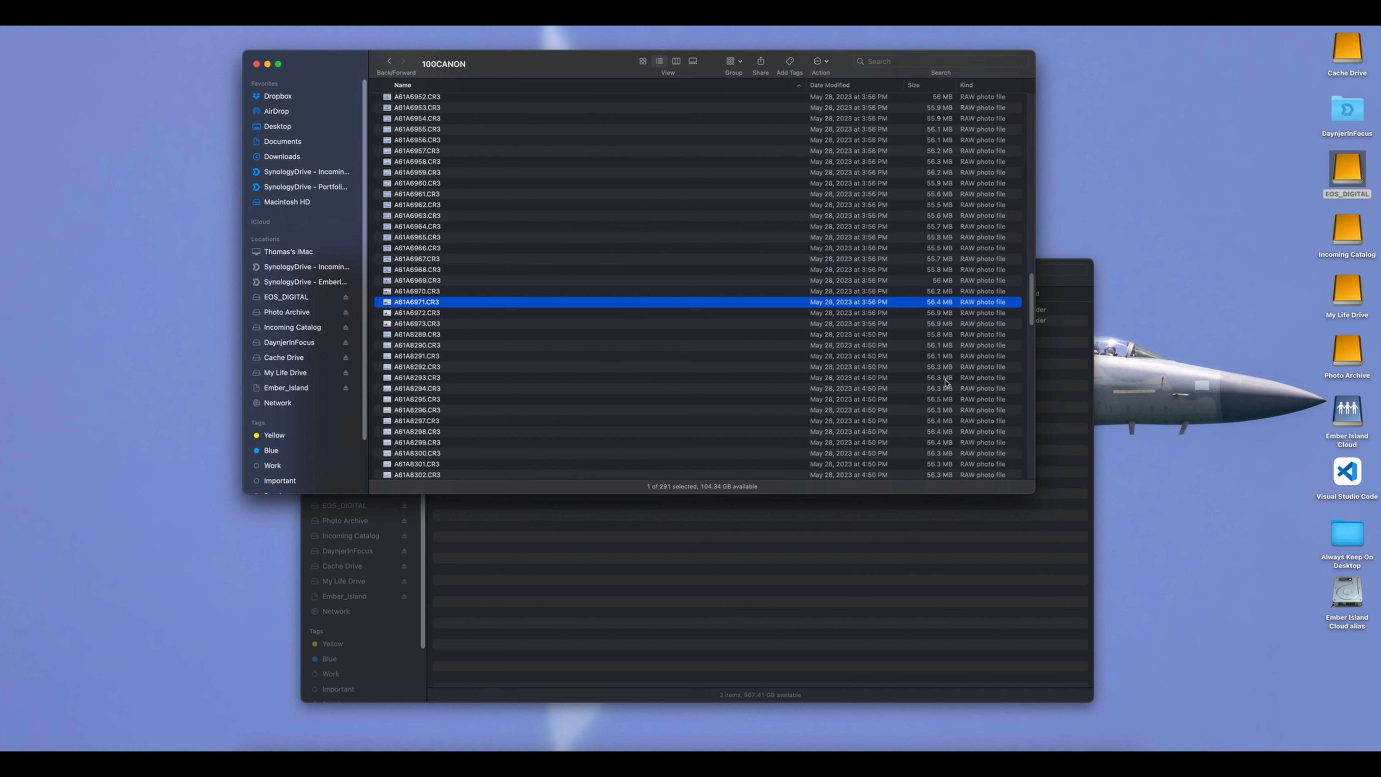
pyautogui.scroll(-6, 945, 382)
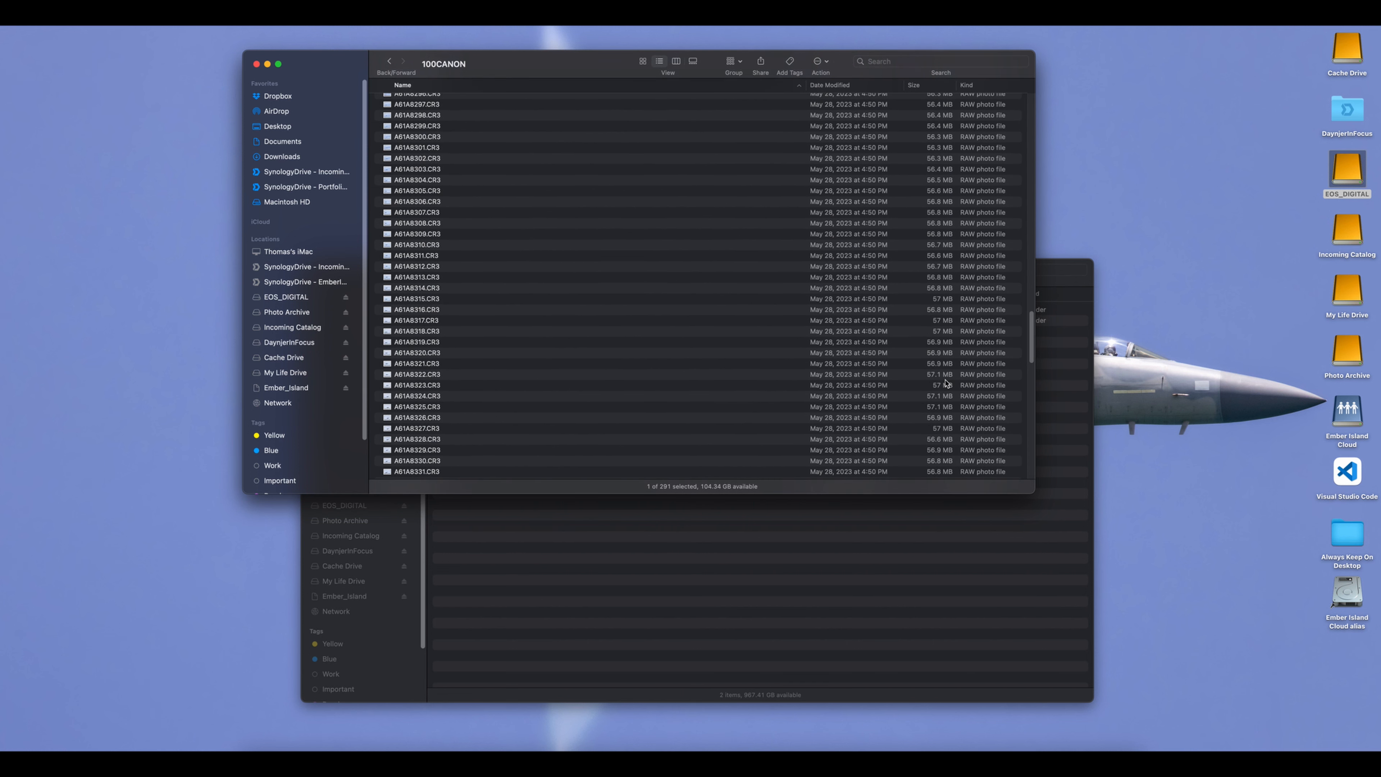
pyautogui.scroll(15, 945, 382)
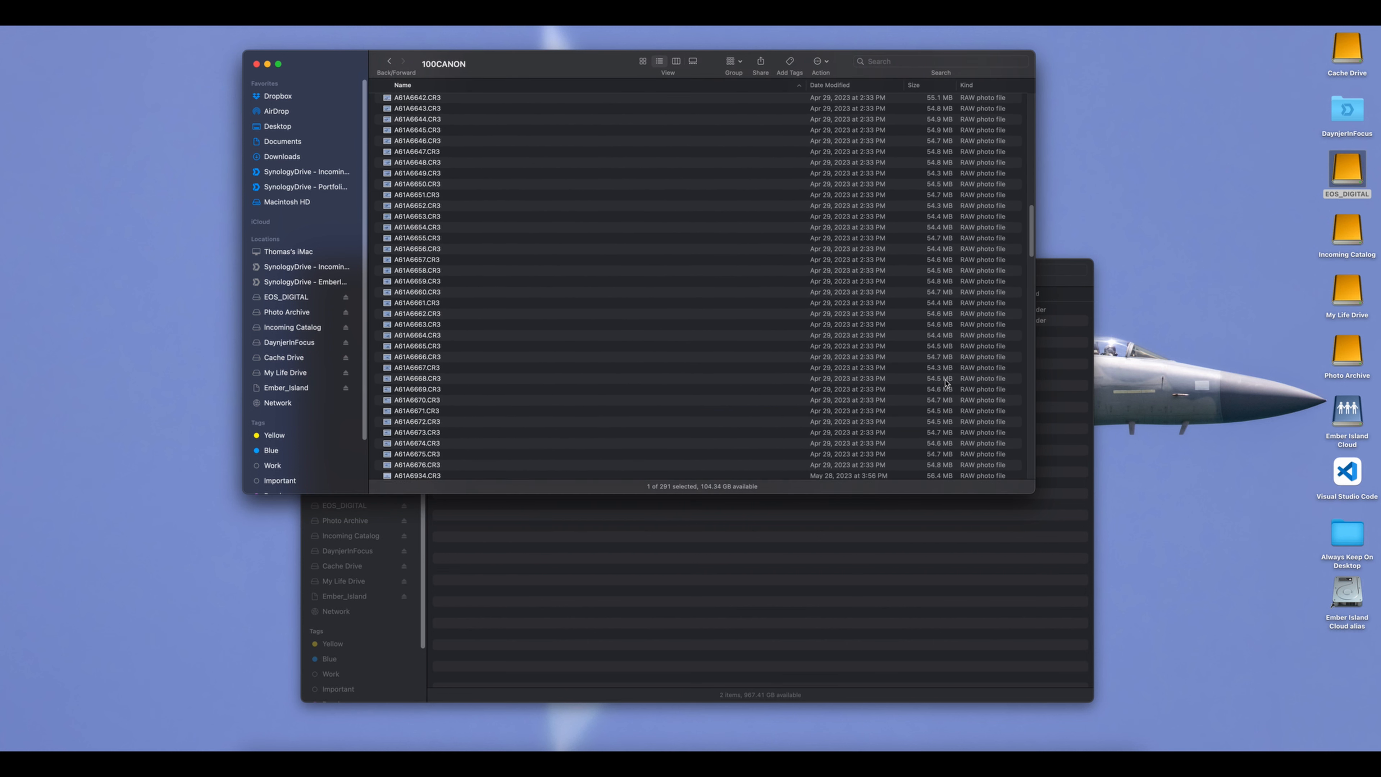
pyautogui.scroll(3, 946, 382)
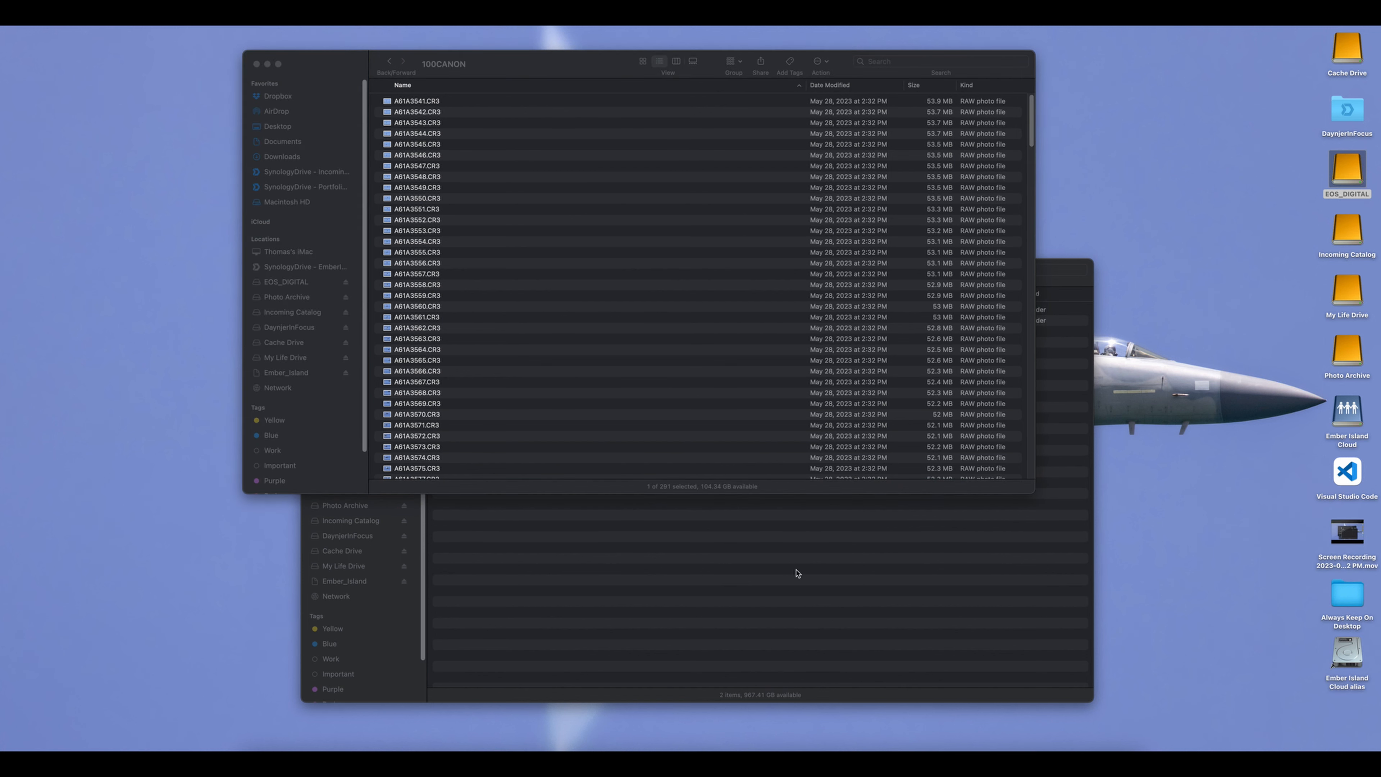
# Switch to Lightroom Classic and browse the photos in the "2023-07-15 - July Mid Month Dump" folder under Incoming.
pyautogui.click(679, 298)
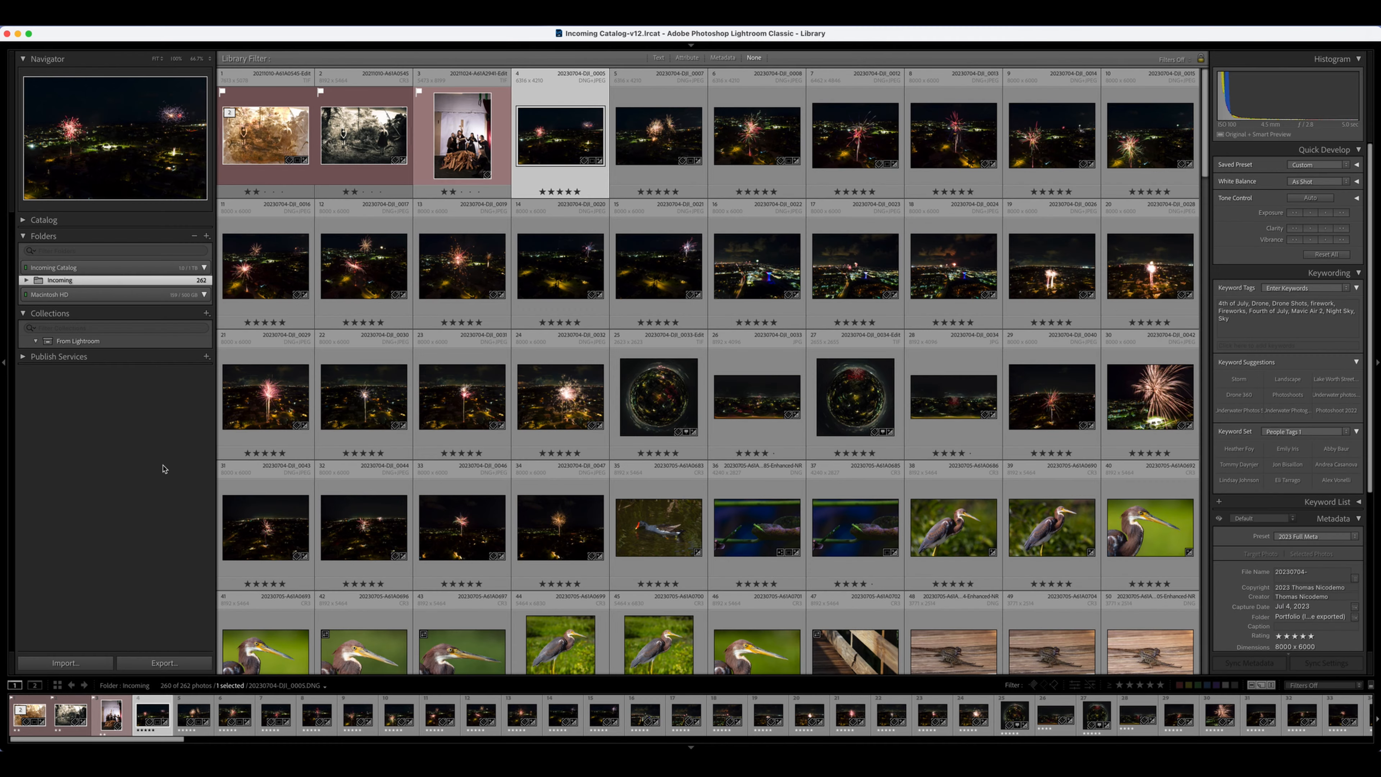
pyautogui.click(26, 280)
pyautogui.click(95, 292)
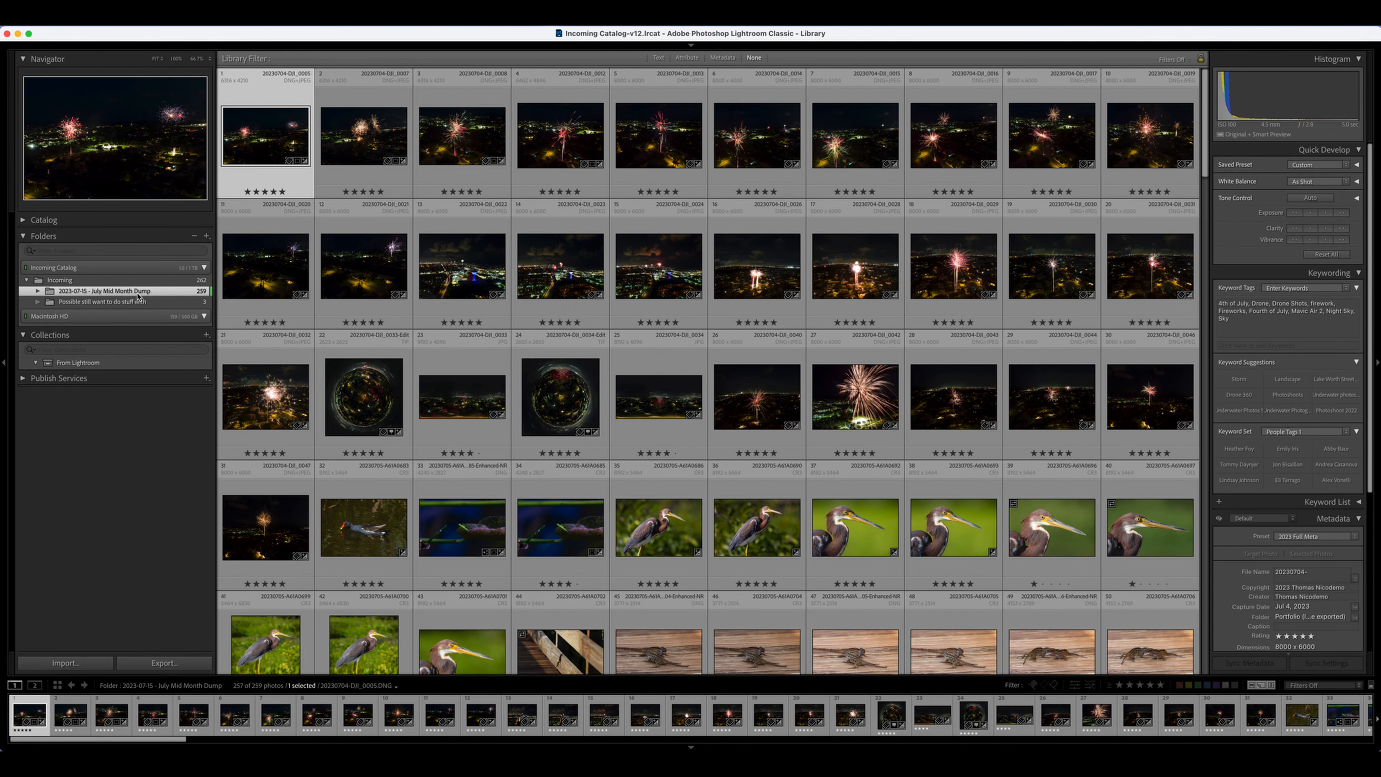
pyautogui.scroll(-3, 599, 290)
pyautogui.scroll(-12, 598, 289)
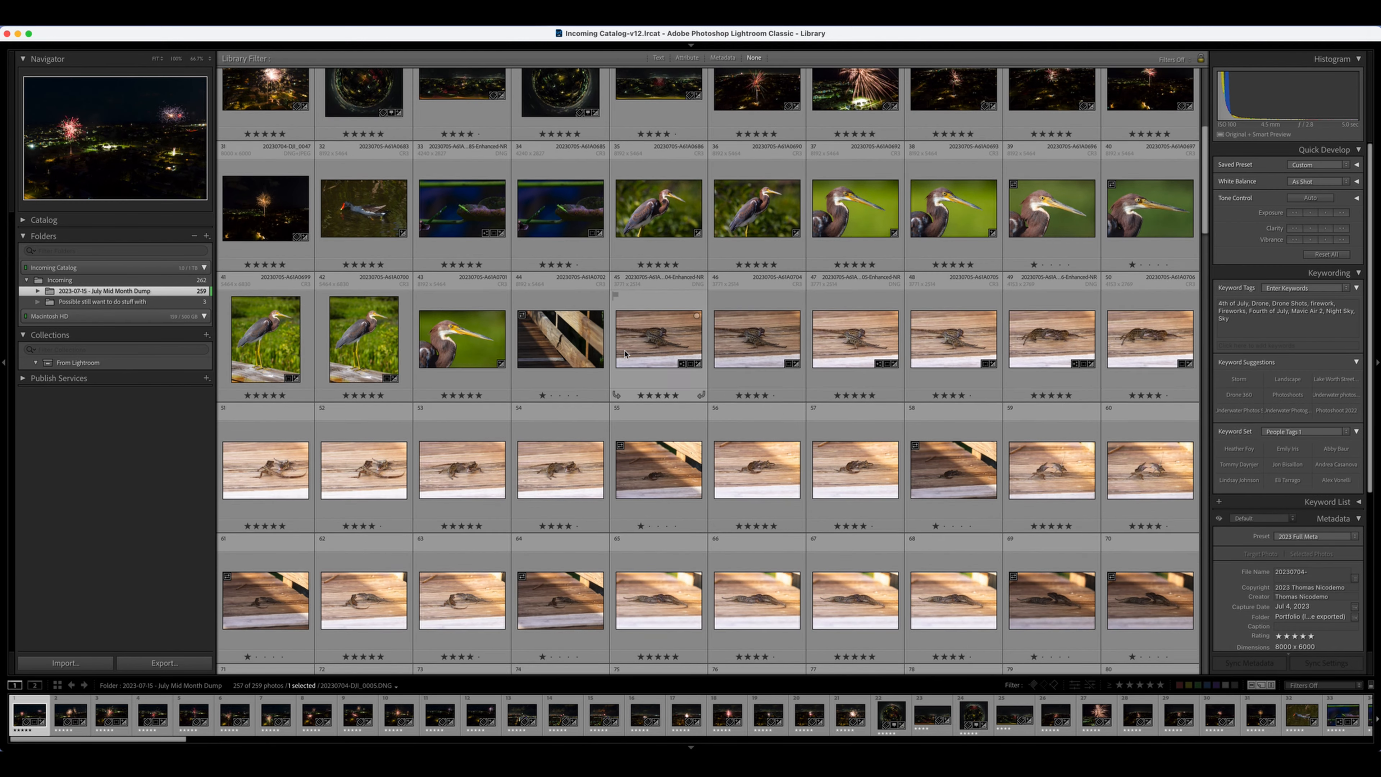
pyautogui.press('j')
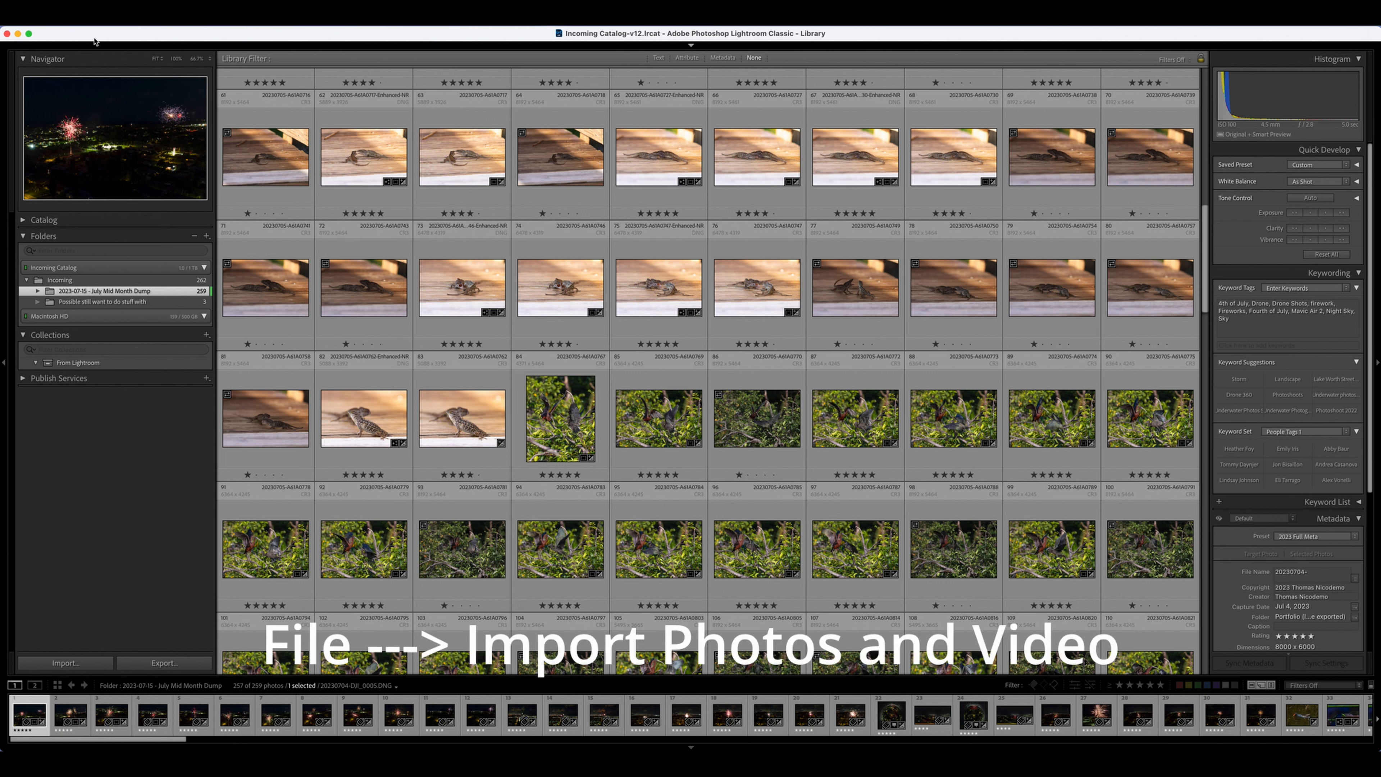
# Start importing photos and video, with the 100CANON folder in DCIM on EOS_DIGITAL as the source.
pyautogui.click(111, 12)
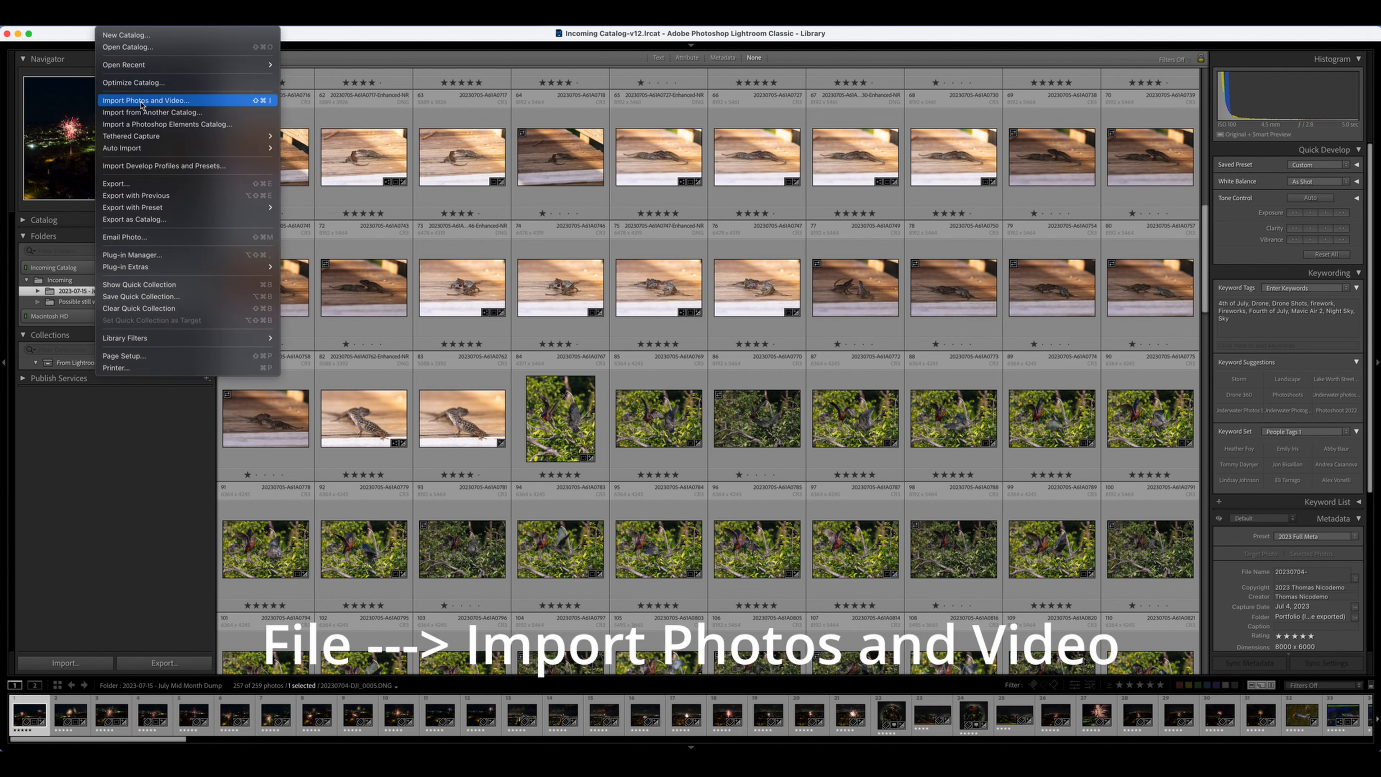
pyautogui.click(215, 105)
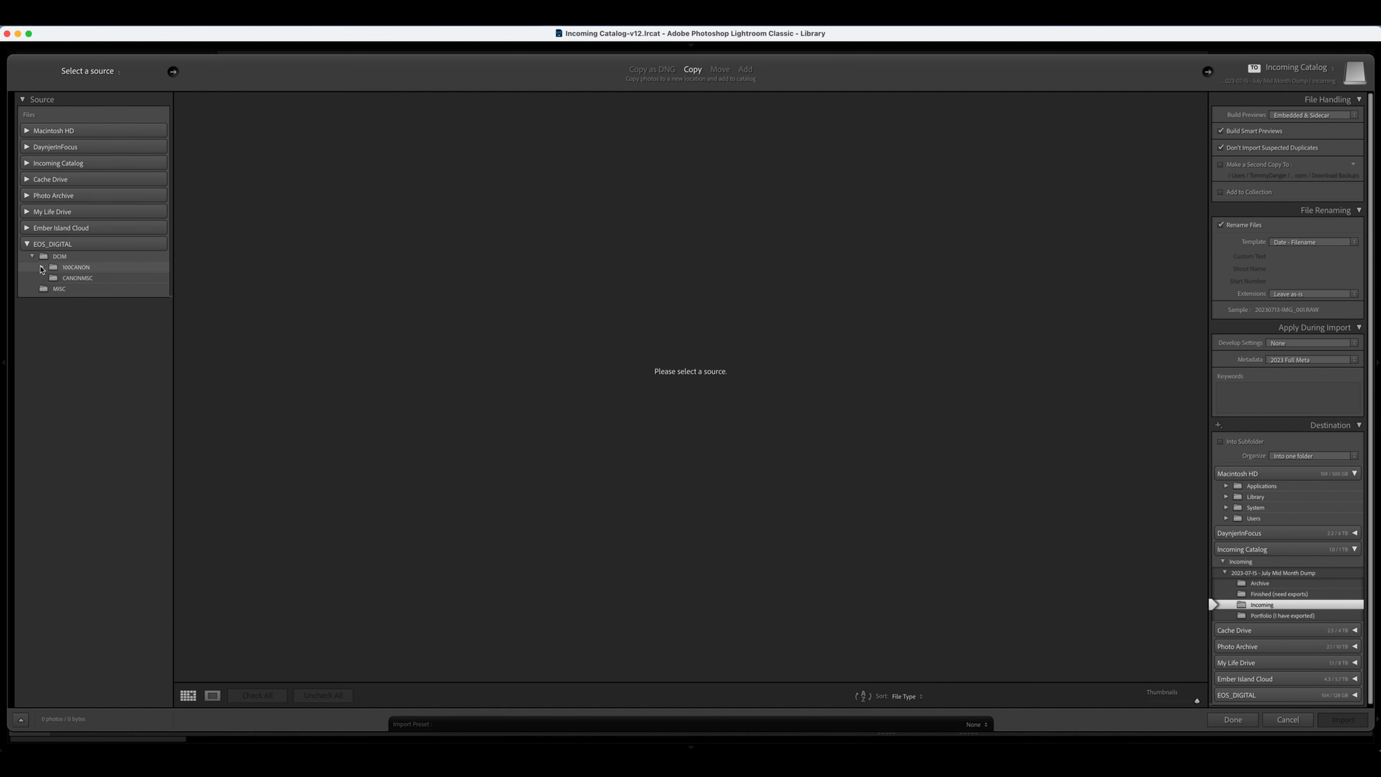
pyautogui.click(69, 269)
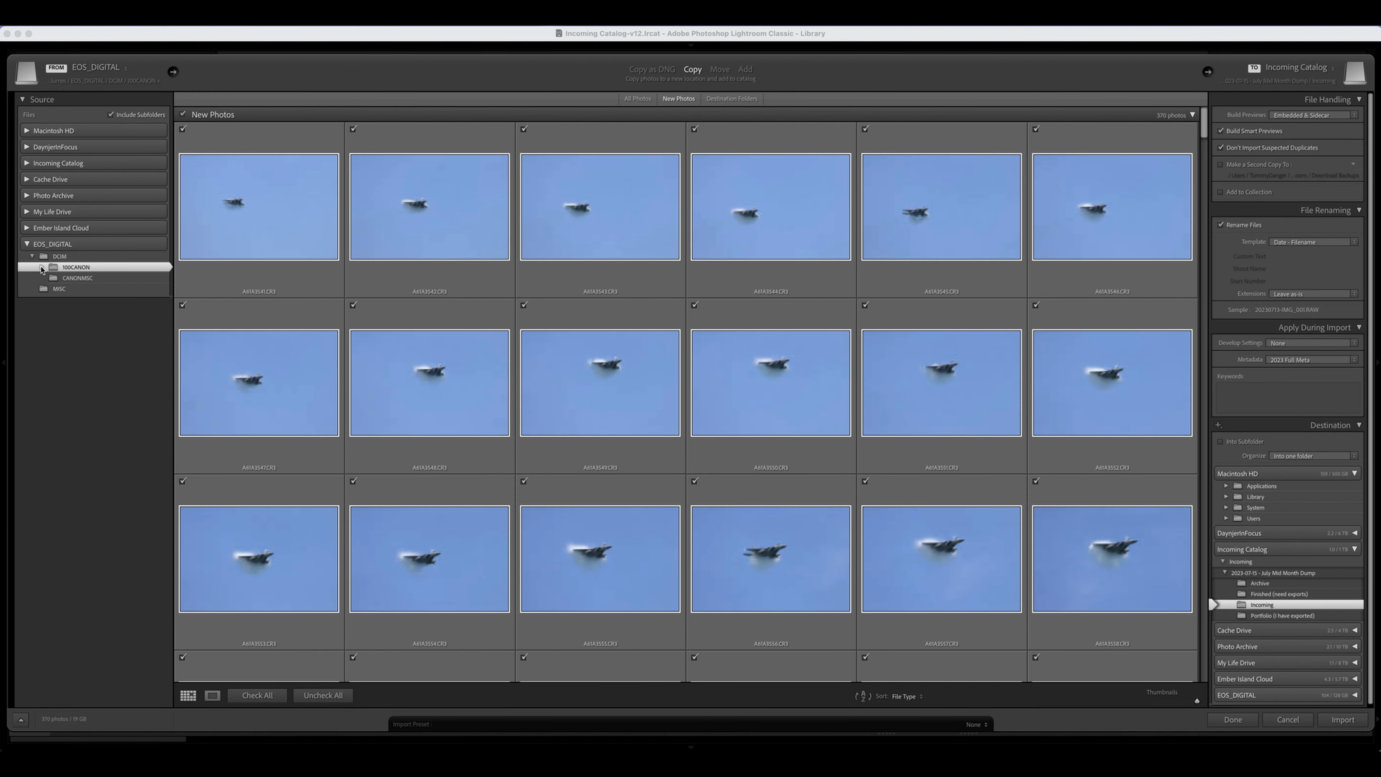
# Compare the import previews of "New Folder With Items" and DCIM, and return to 100CANON to look over its photo grid.
pyautogui.click(42, 267)
pyautogui.click(82, 280)
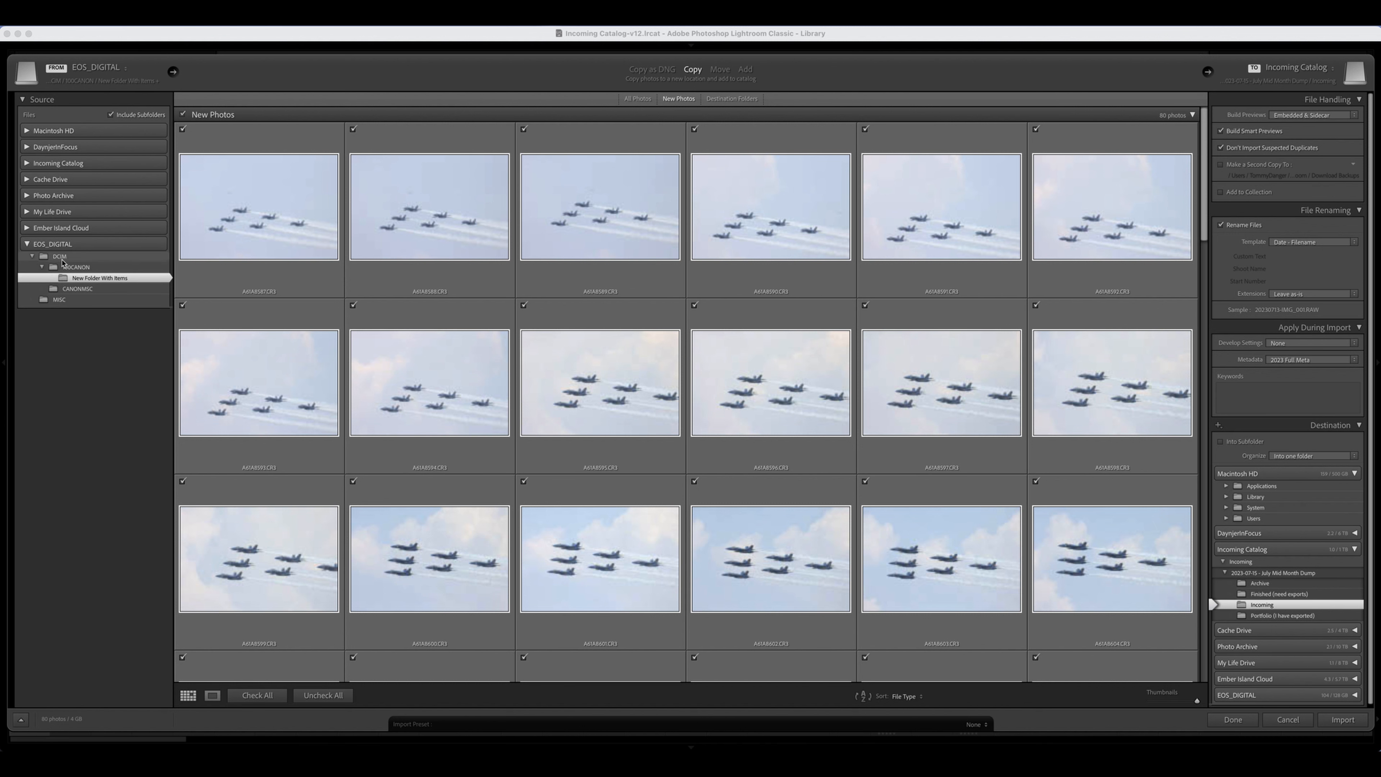
pyautogui.click(79, 255)
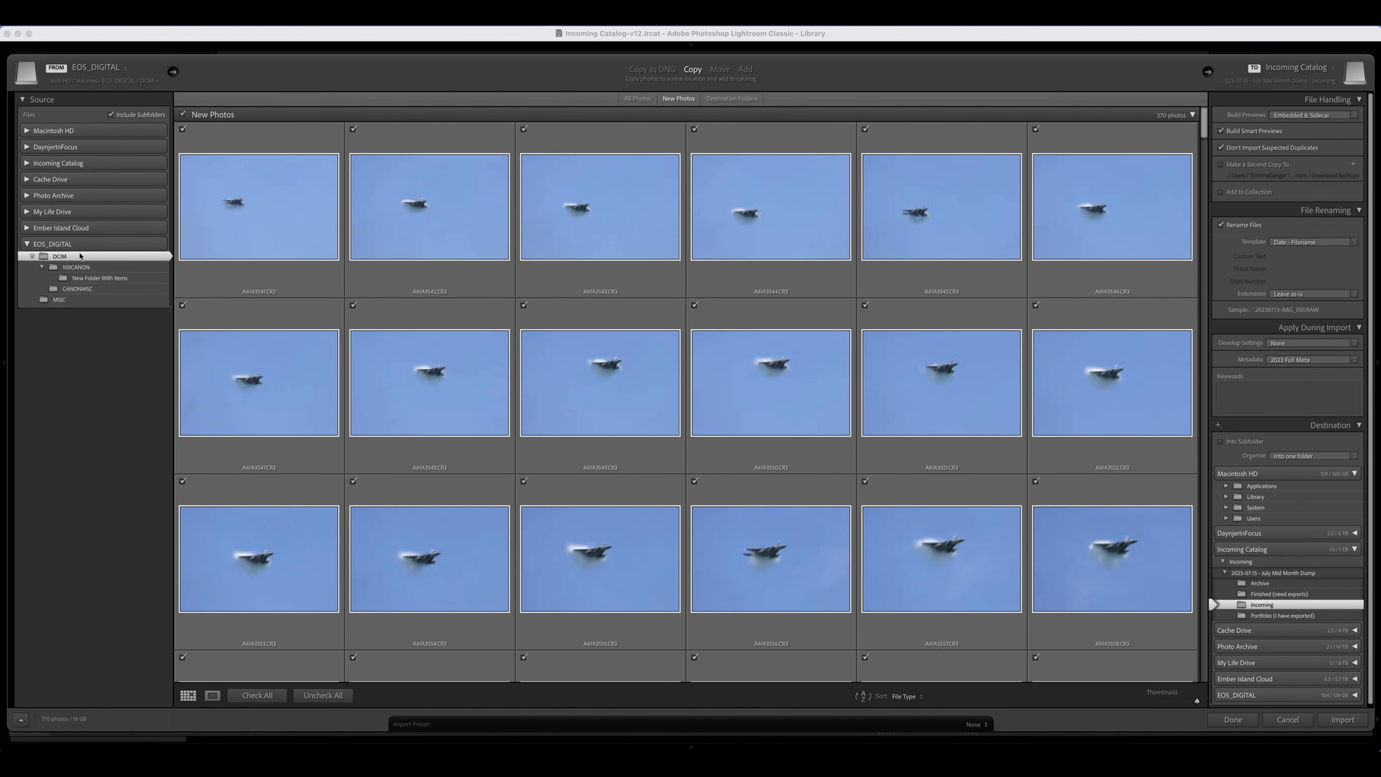
pyautogui.click(79, 266)
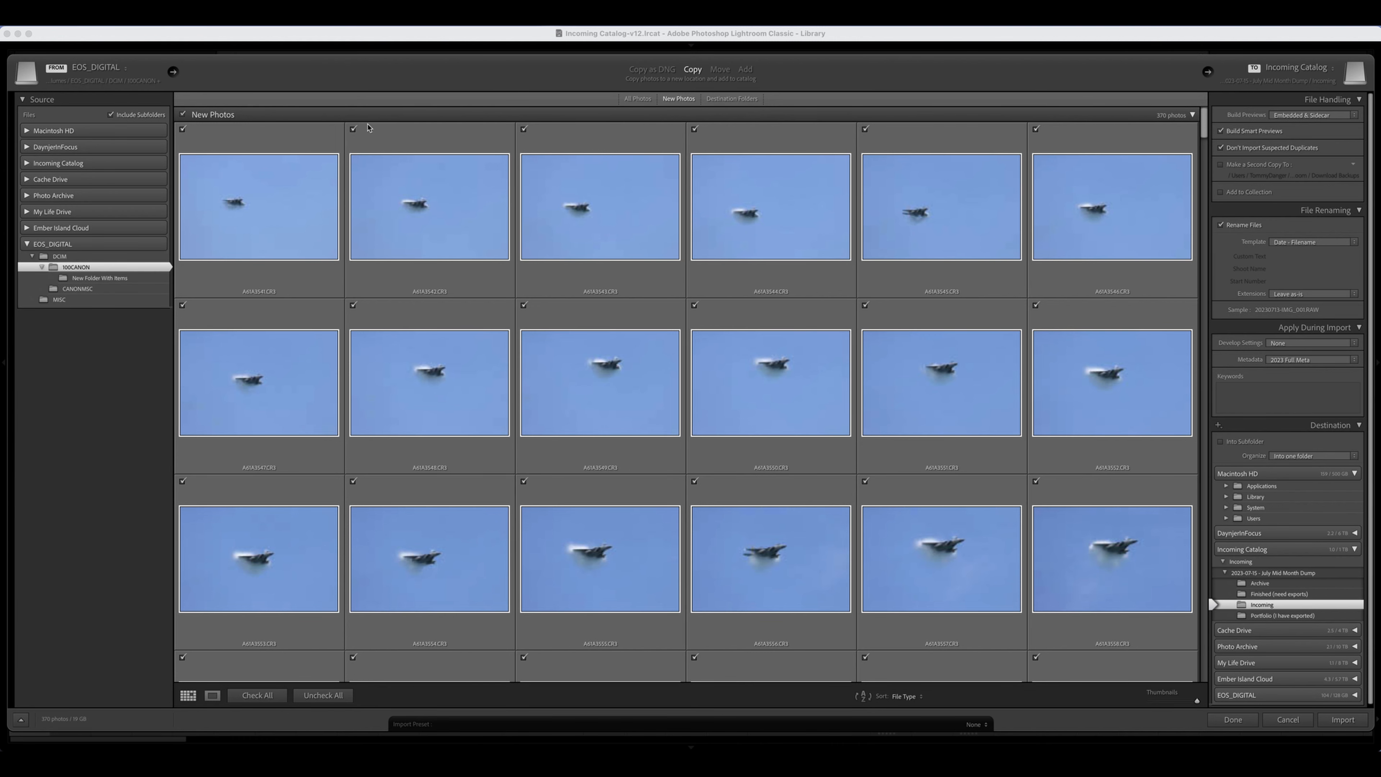
pyautogui.scroll(-6, 886, 265)
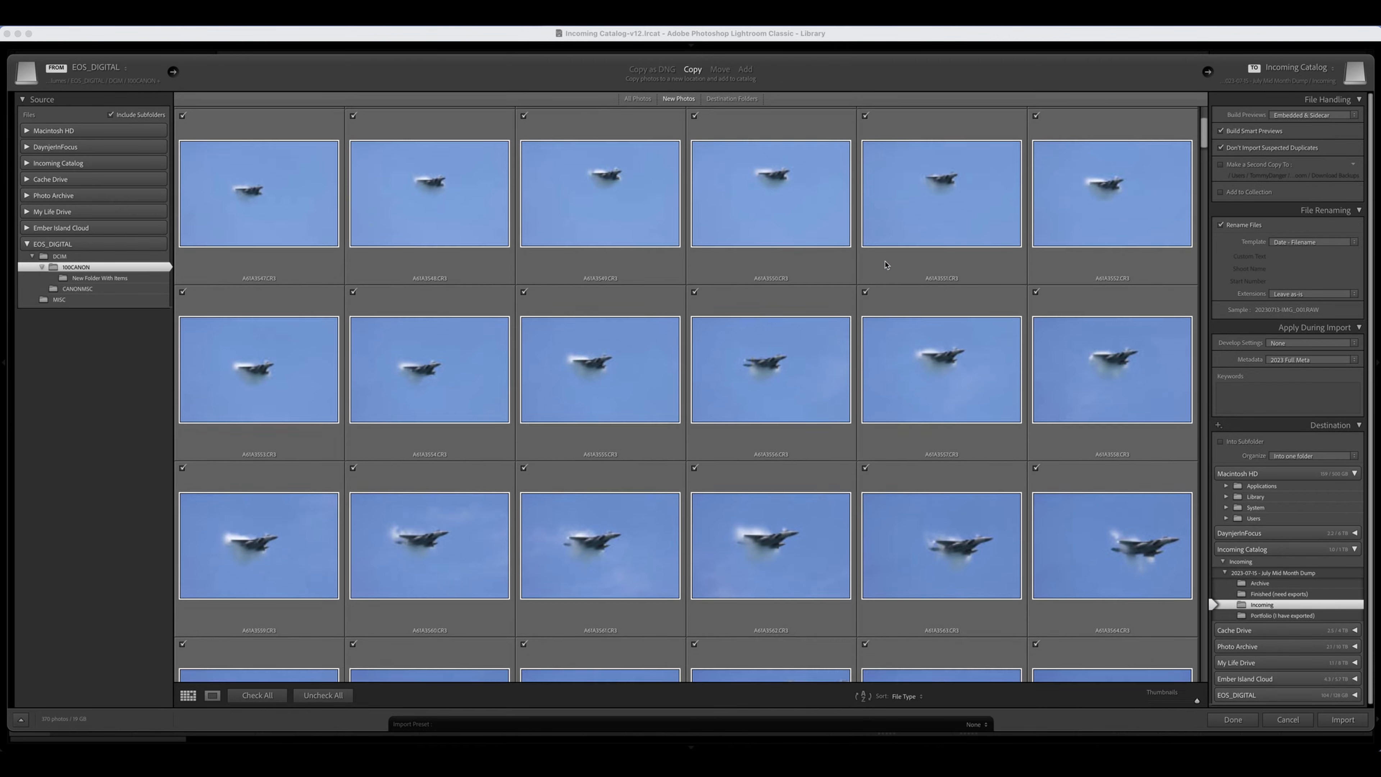
pyautogui.scroll(6, 885, 265)
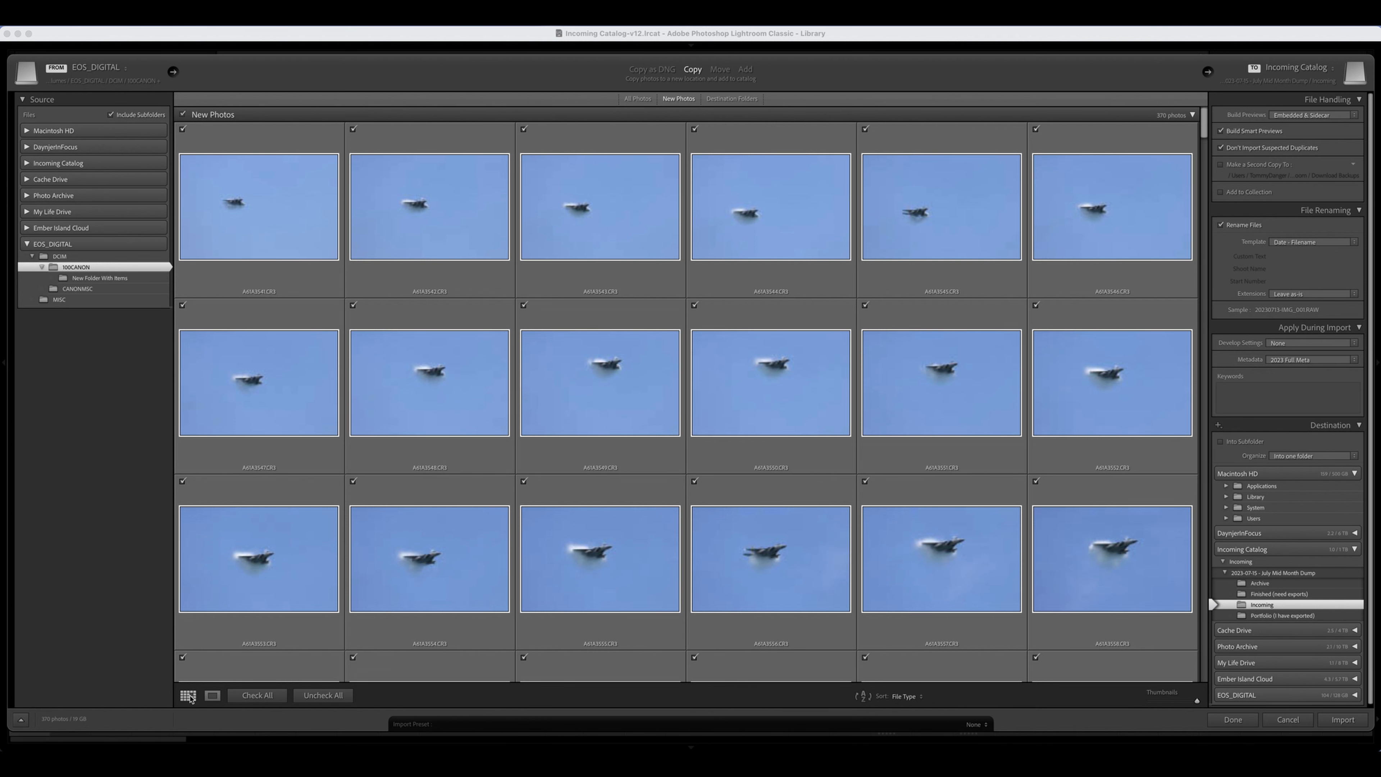
pyautogui.scroll(-5, 695, 433)
pyautogui.scroll(5, 695, 433)
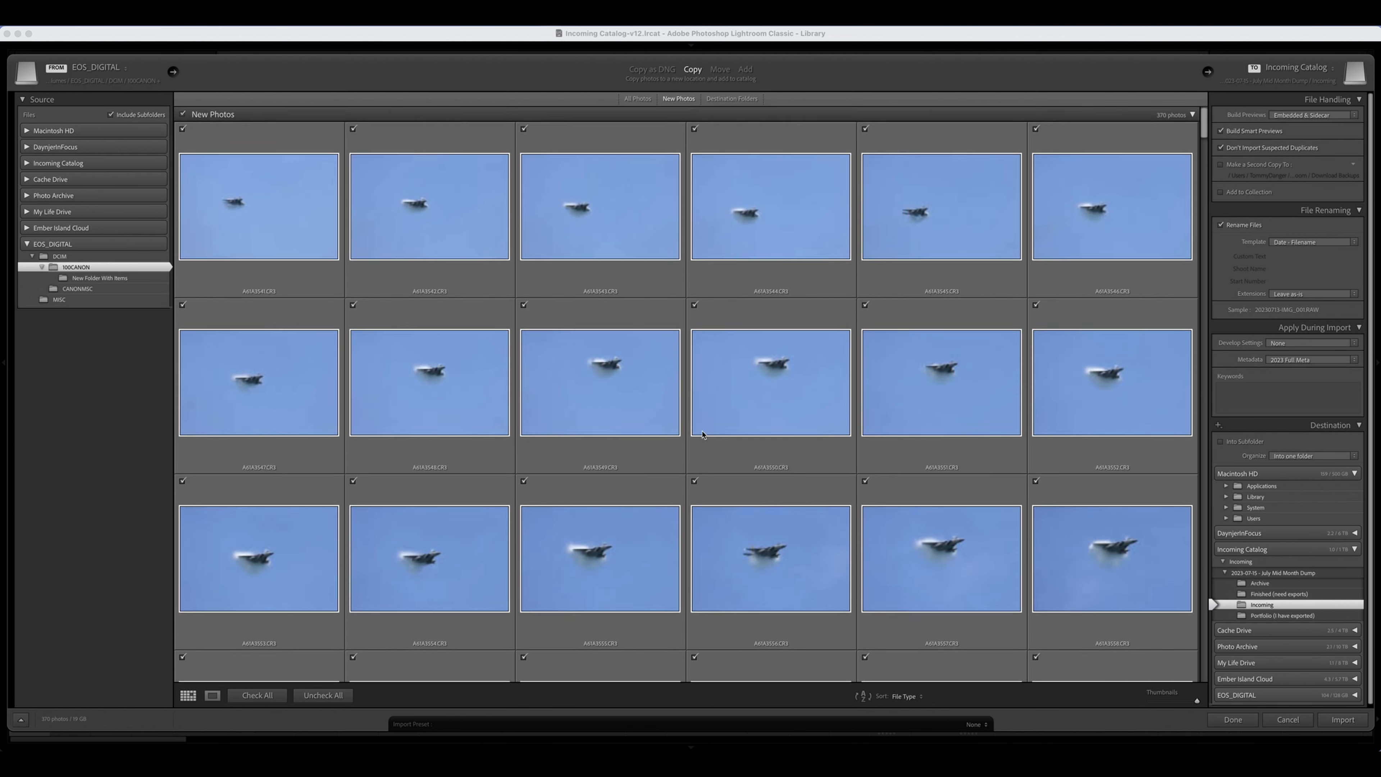
# Examine the first 100CANON jet photos one by one in Loupe view and return to the grid.
pyautogui.click(212, 695)
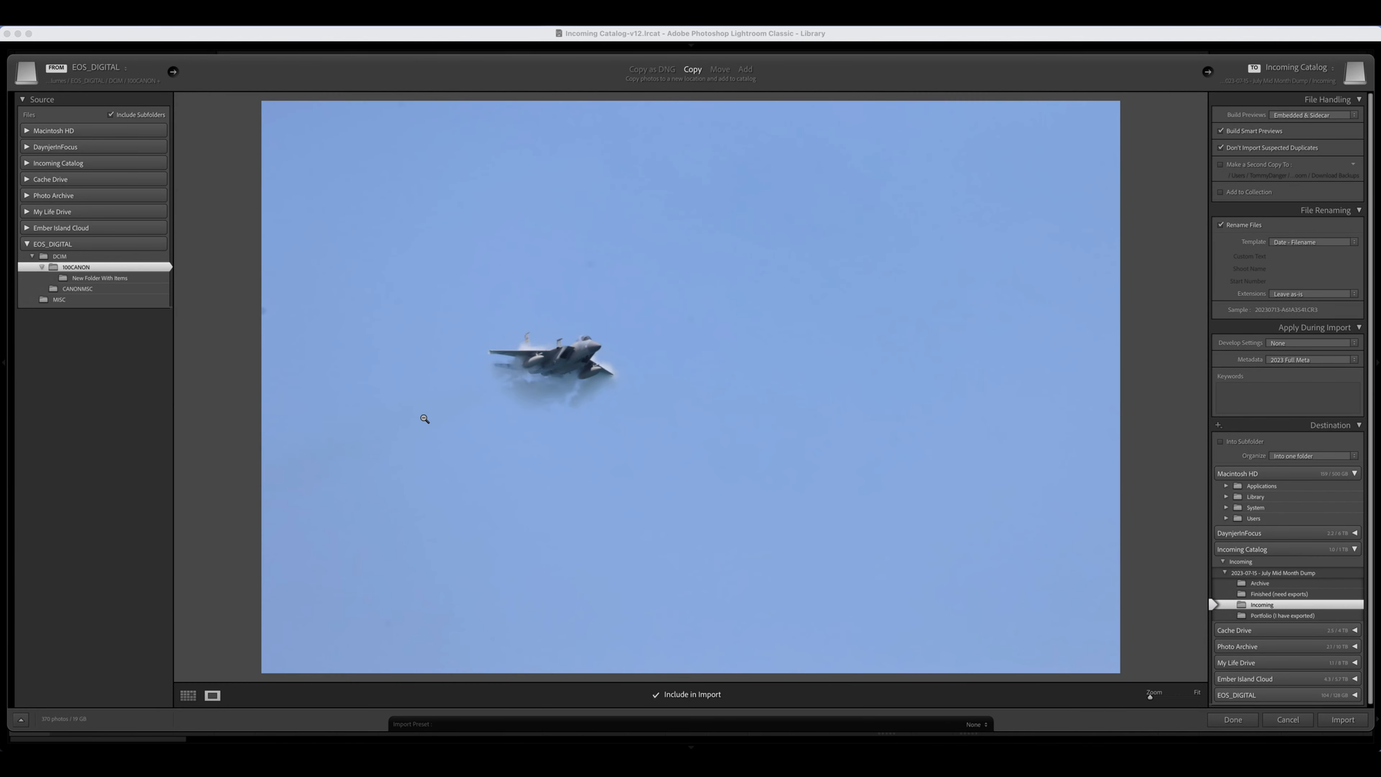
pyautogui.press('Right')
pyautogui.press('Right')
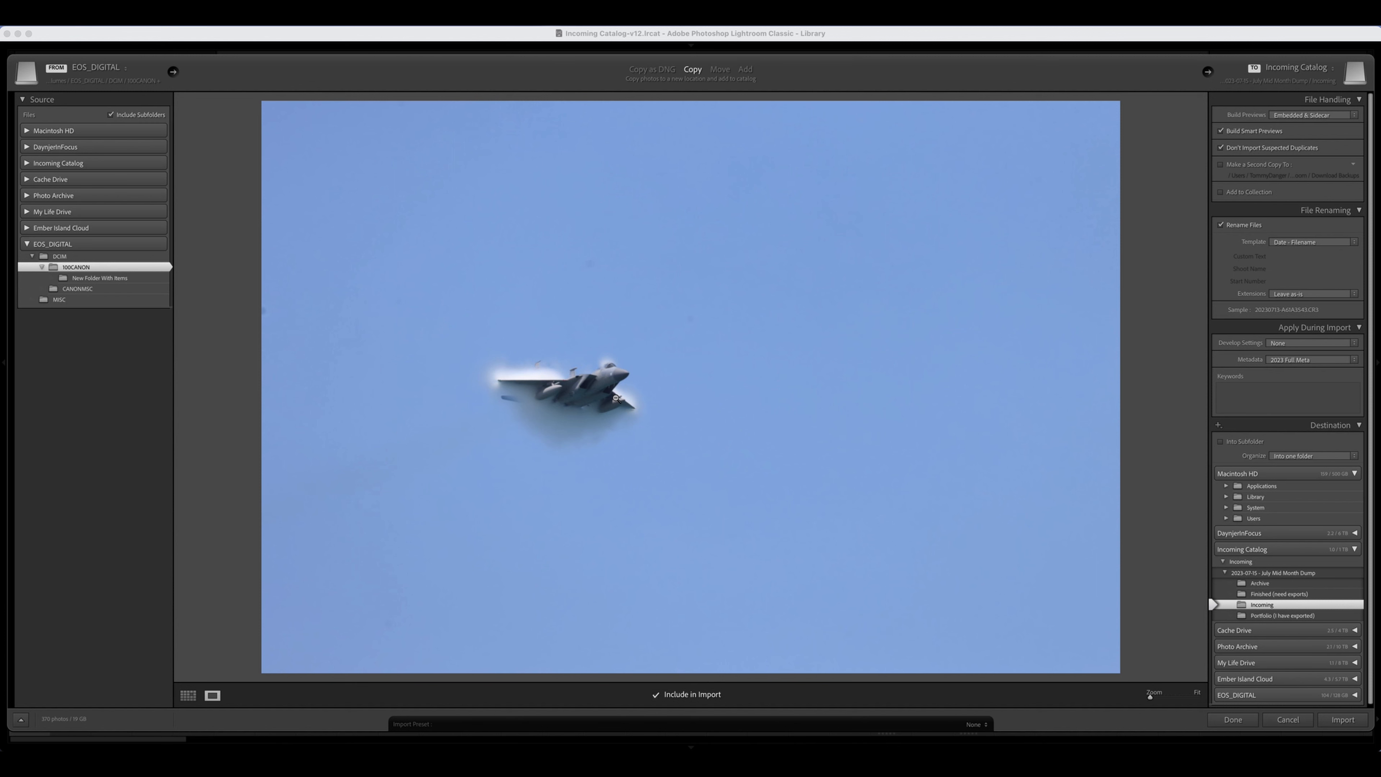
pyautogui.press('Right')
pyautogui.press('Right')
pyautogui.press('Right')
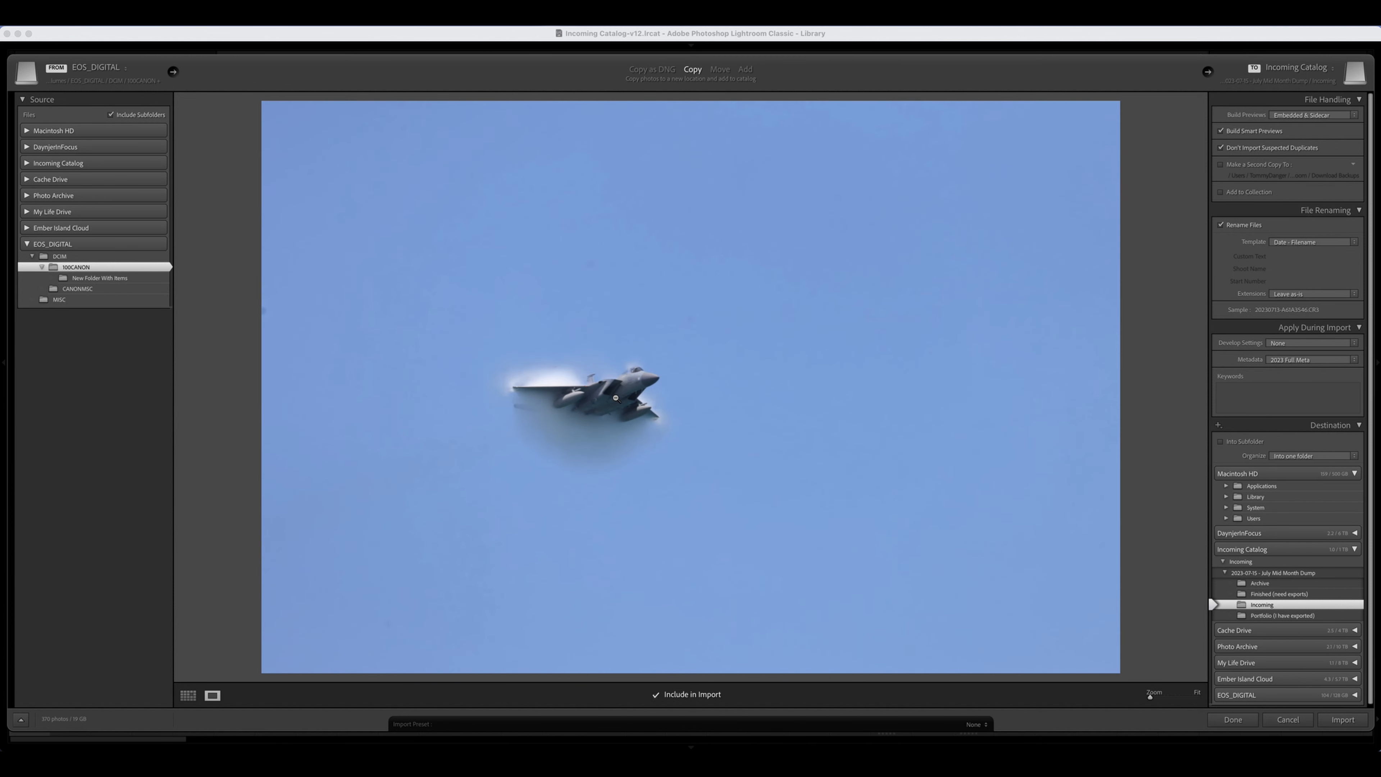
pyautogui.press('Right')
pyautogui.press('Right')
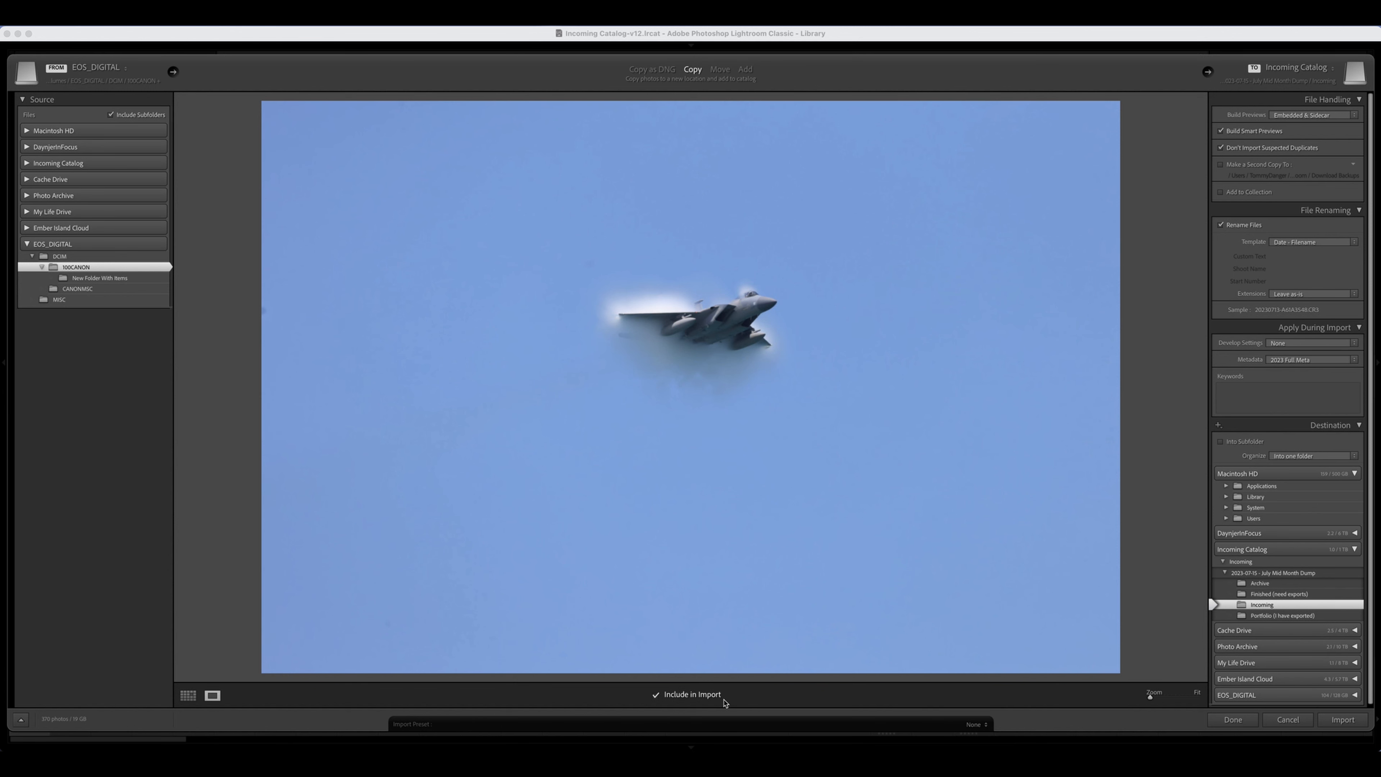
pyautogui.moveTo(1163, 699)
pyautogui.mouseDown()
pyautogui.moveTo(1226, 703)
pyautogui.moveTo(1149, 698)
pyautogui.mouseUp()
pyautogui.click(185, 698)
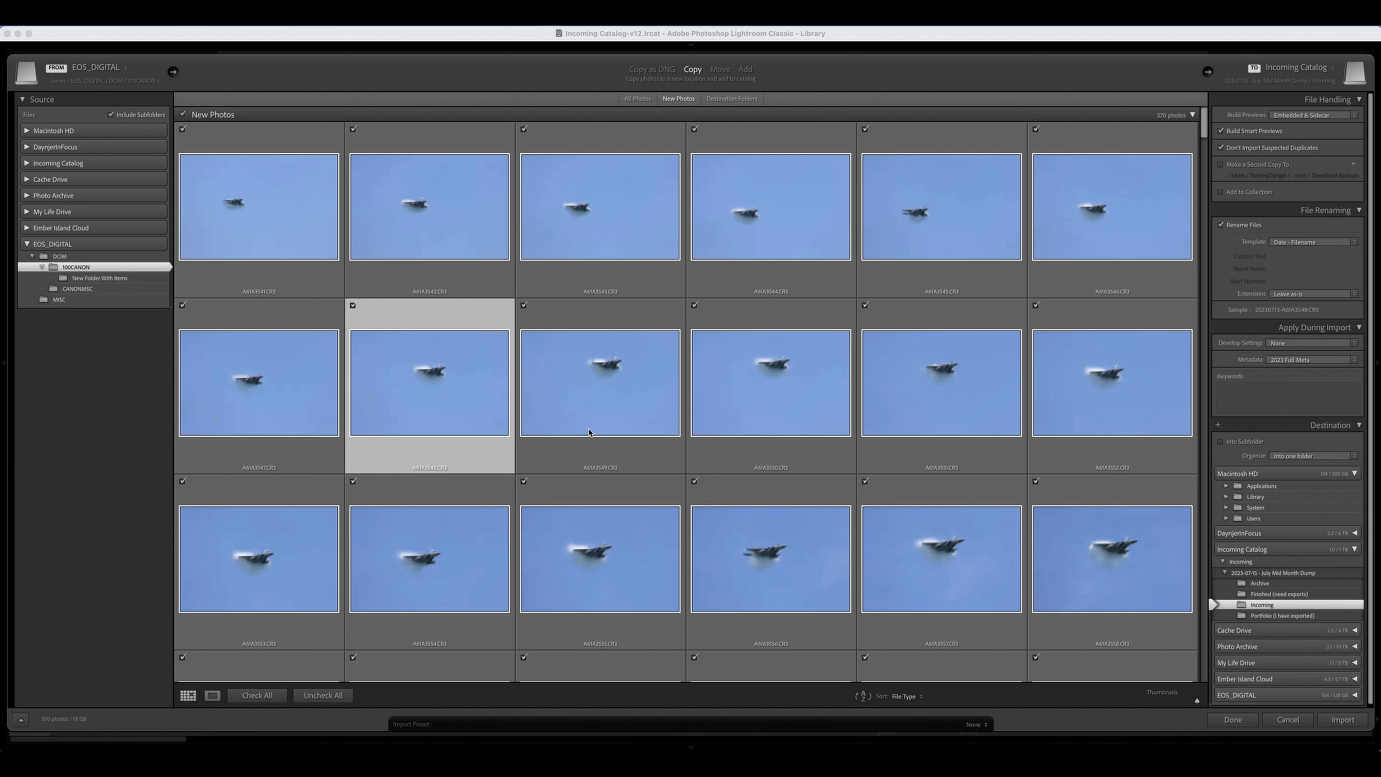
# Exclude two individual jet photos from the import and include all photos again.
pyautogui.click(524, 306)
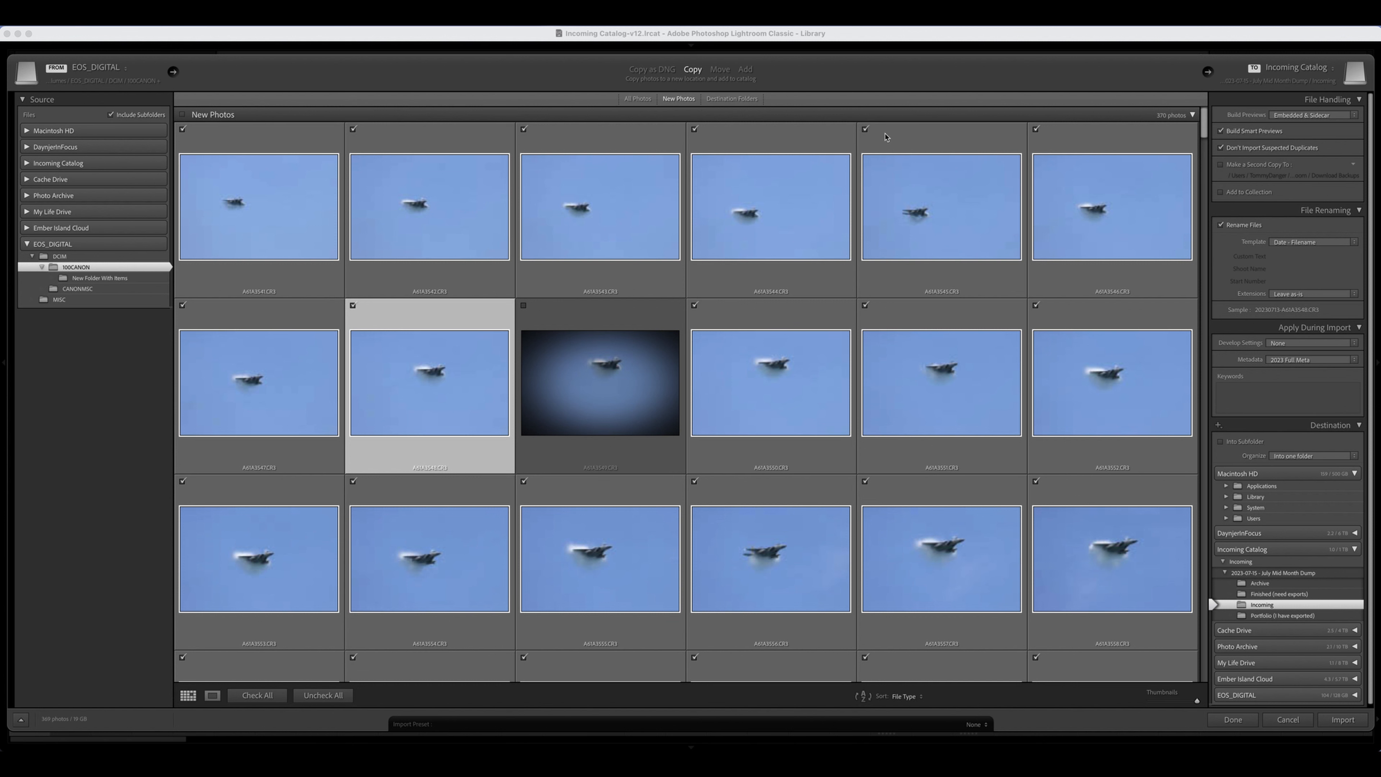
pyautogui.click(865, 129)
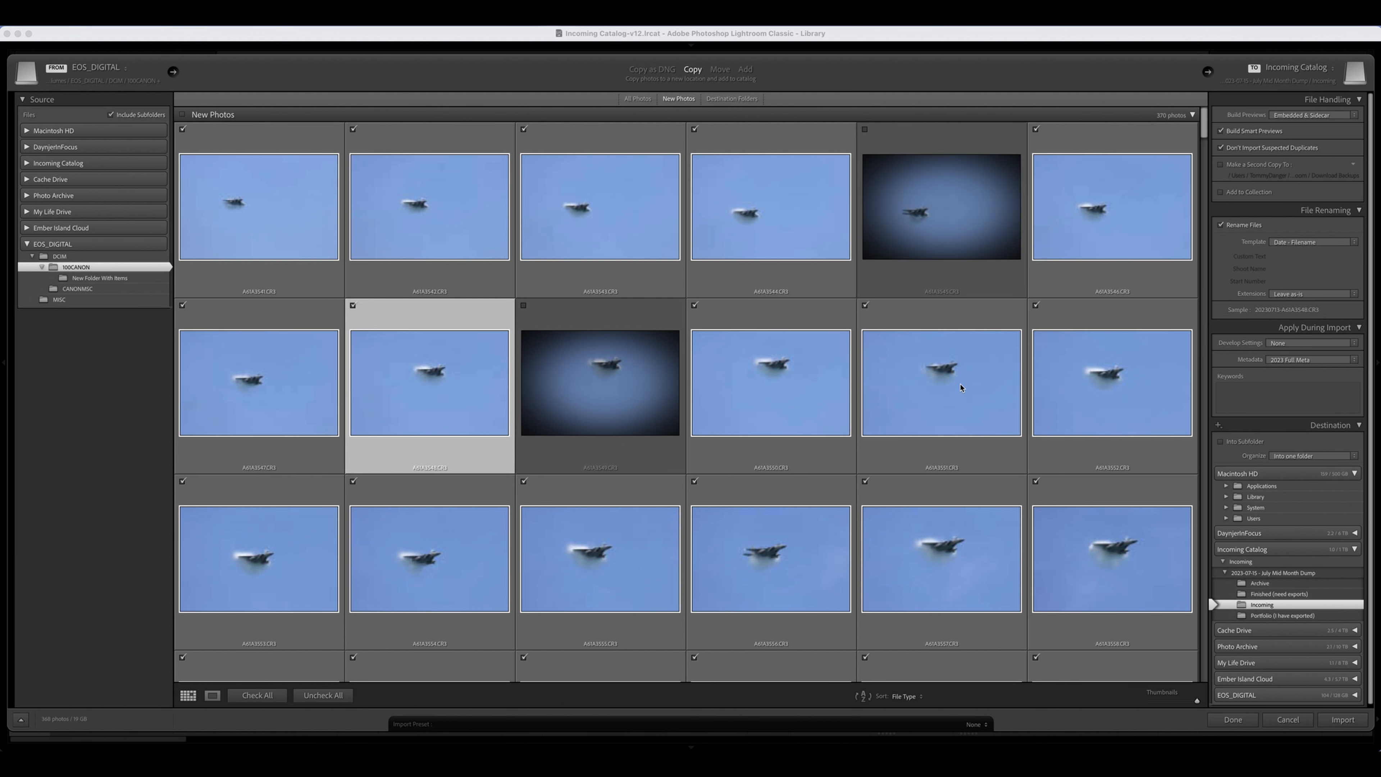
pyautogui.click(258, 695)
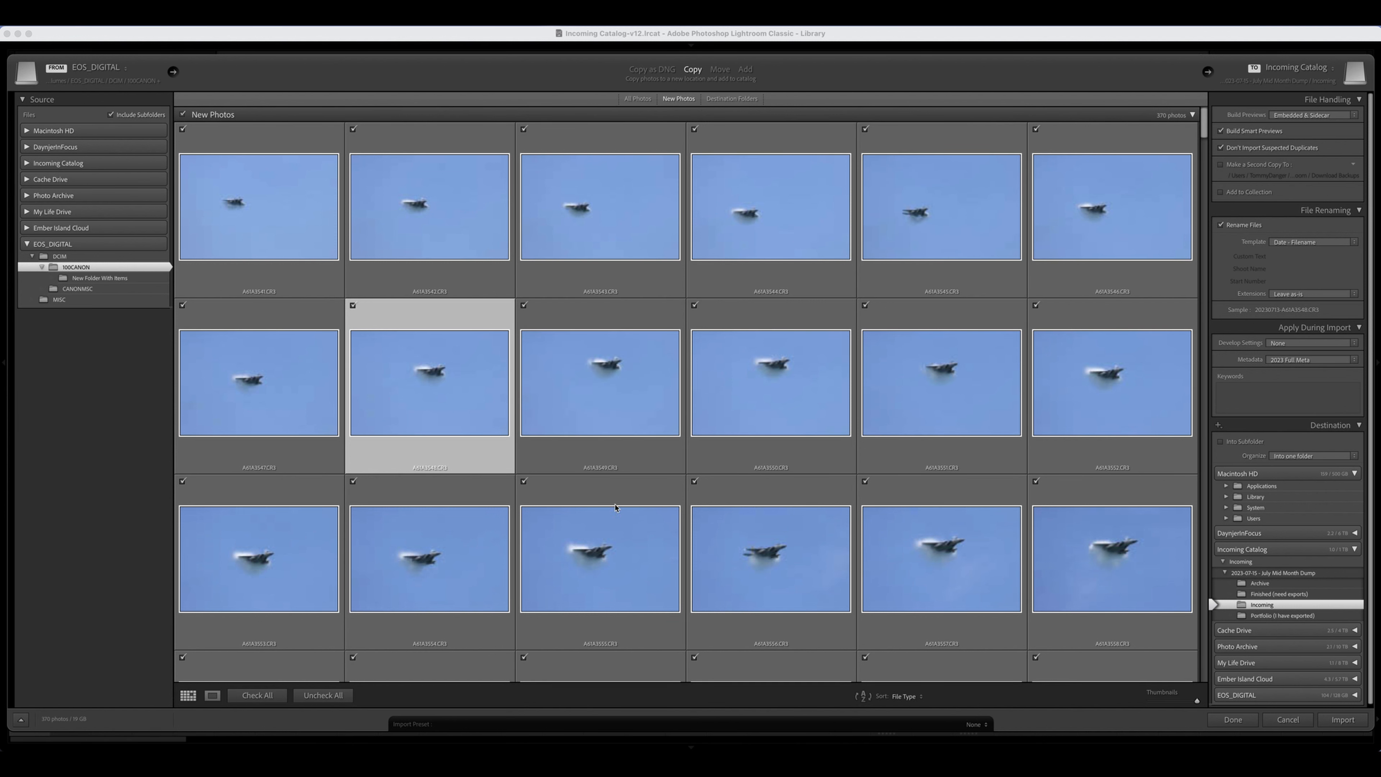
pyautogui.moveTo(698, 460)
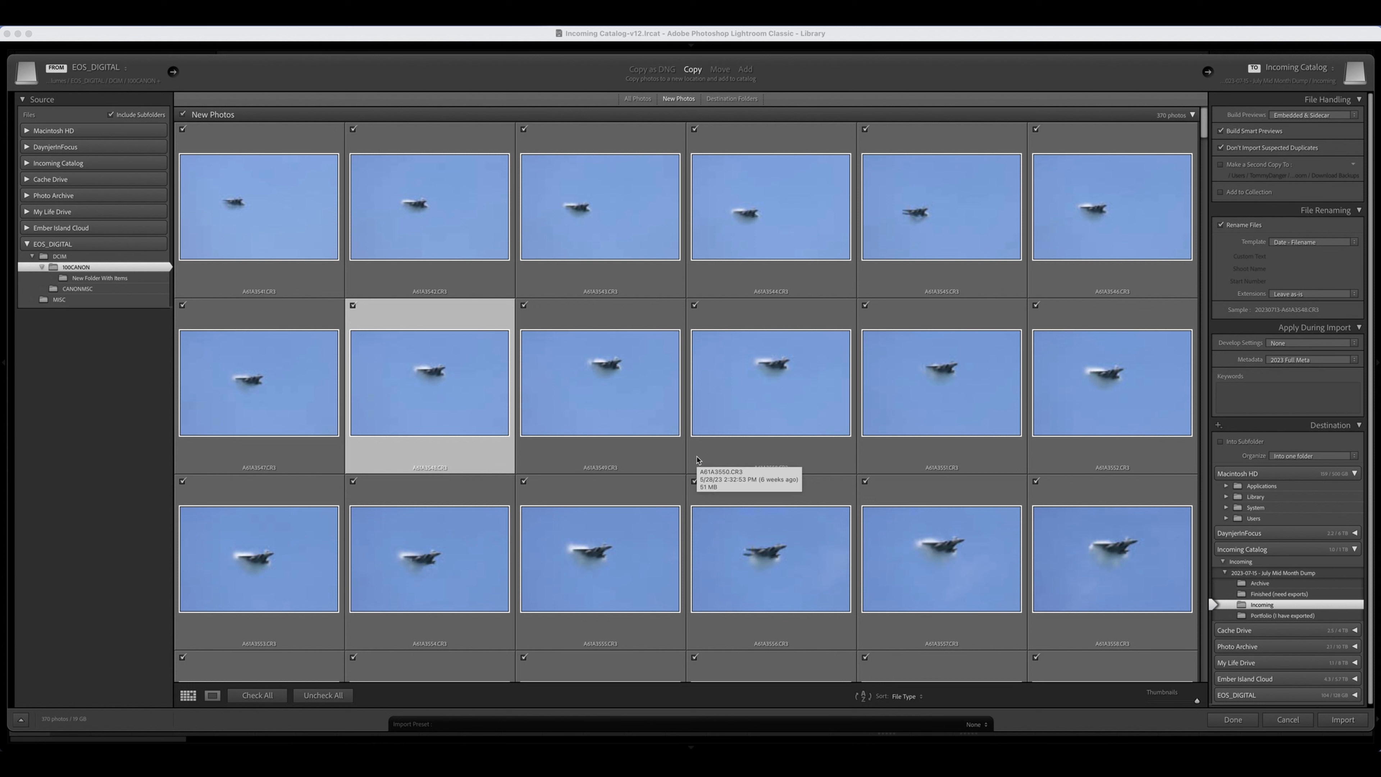
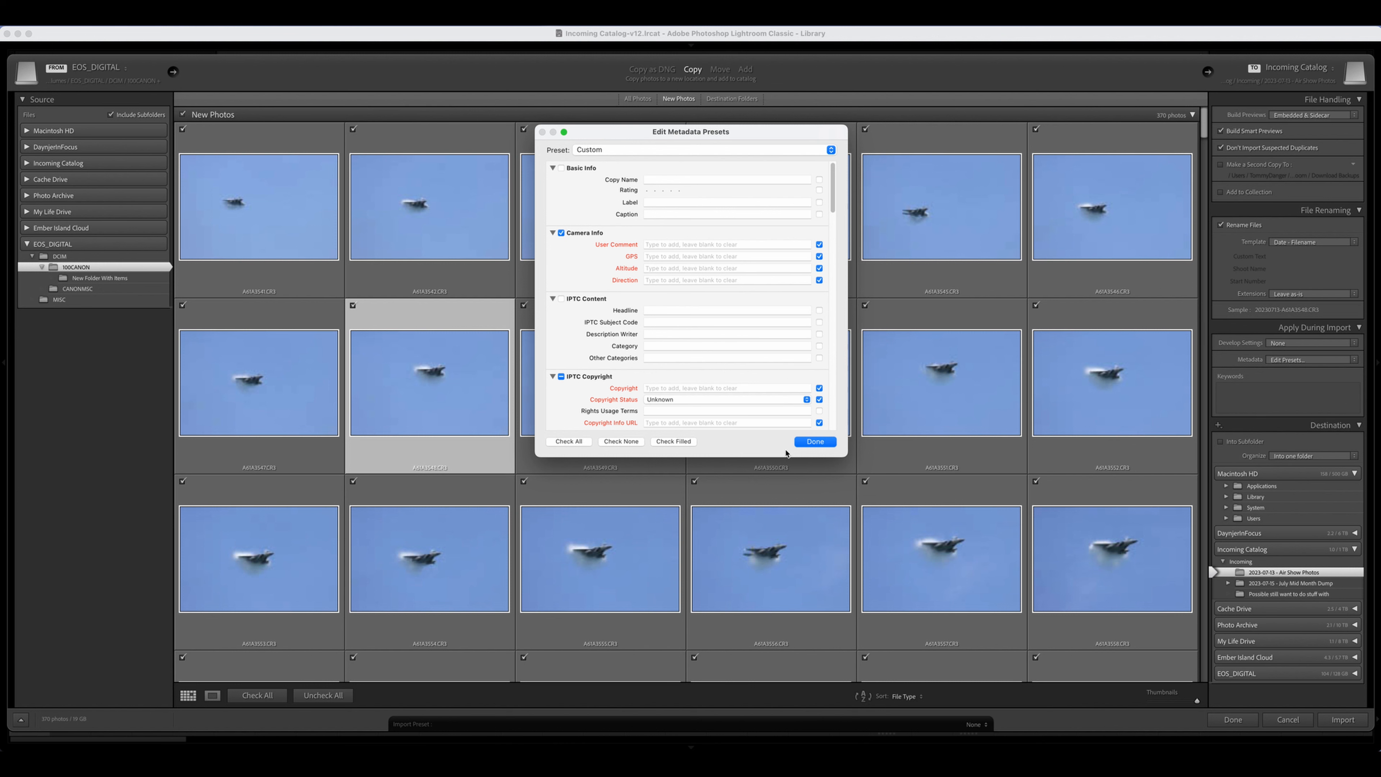
# Close the metadata preset editor without saving and apply the 2023 Full Meta metadata preset to the import.
pyautogui.click(823, 445)
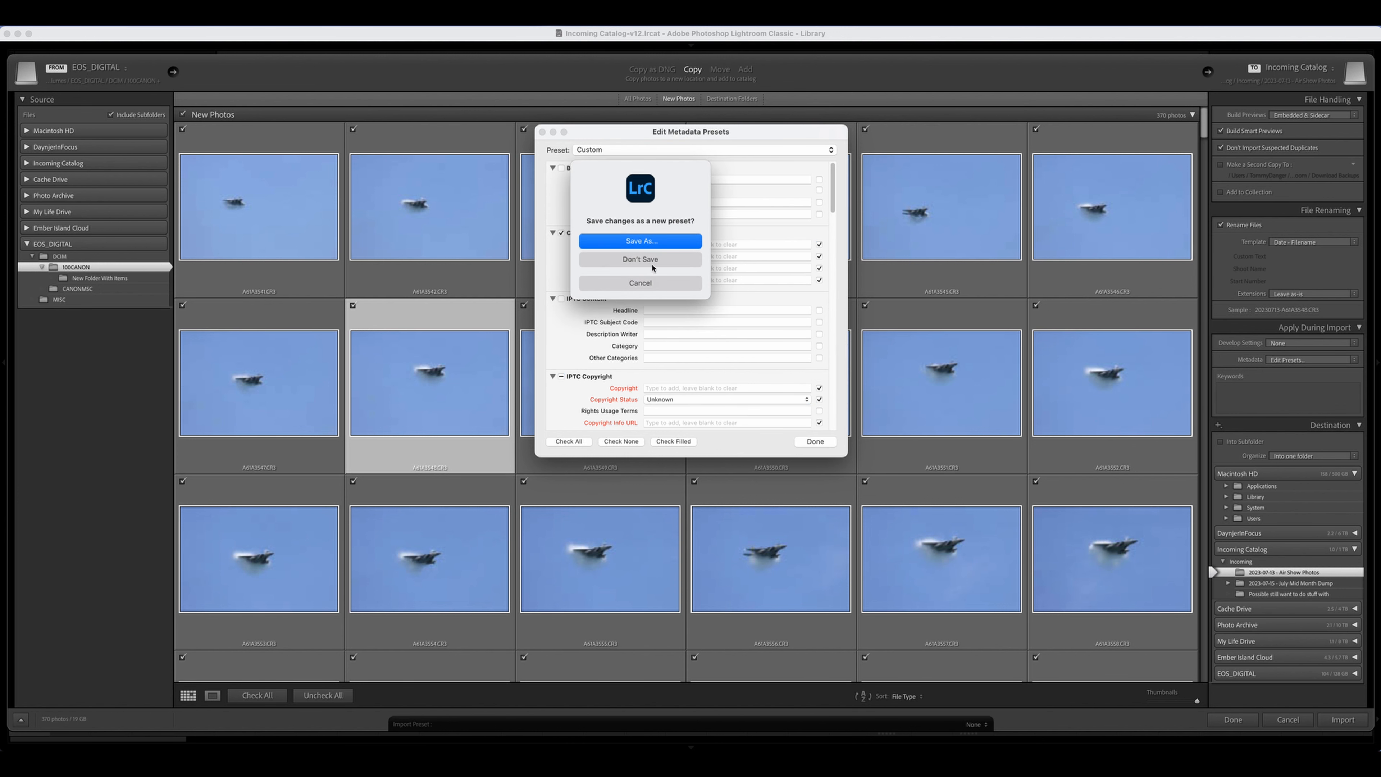
pyautogui.click(653, 267)
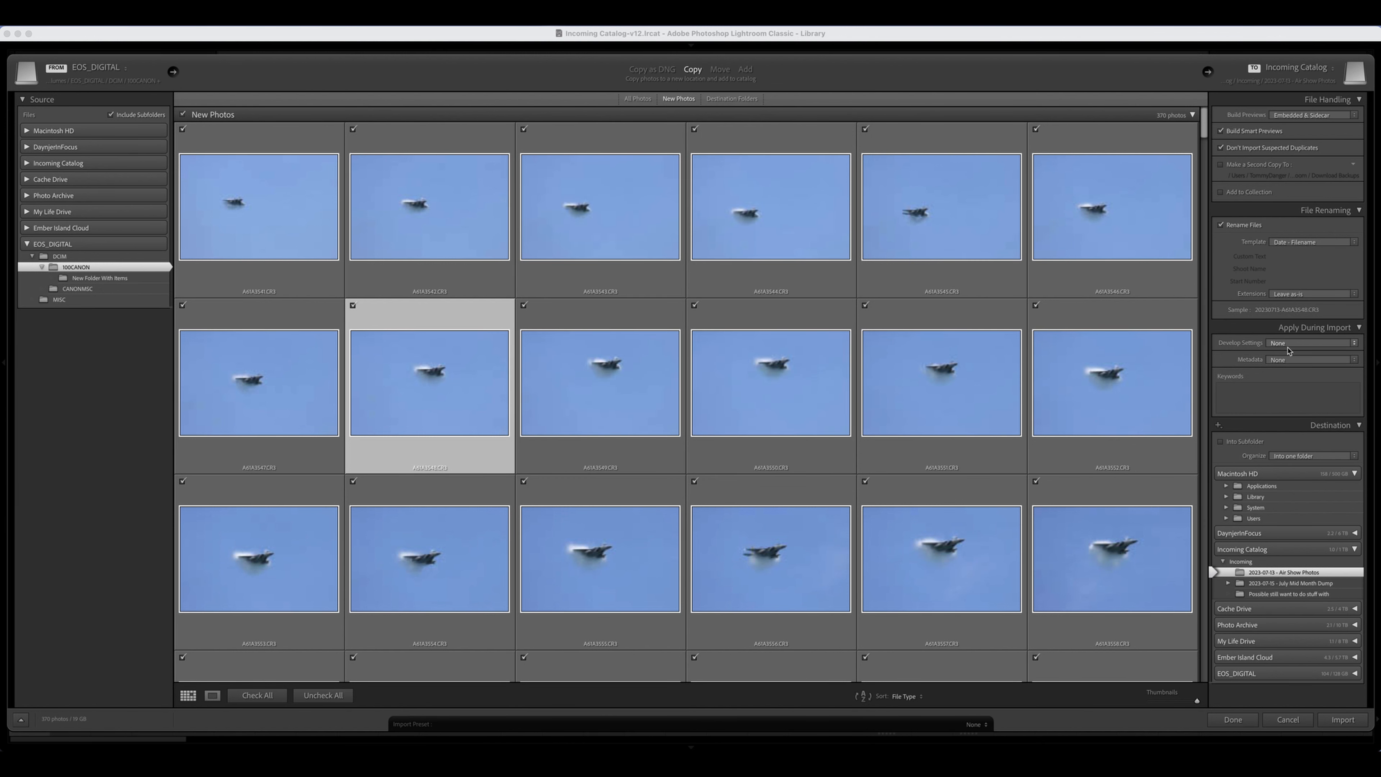
pyautogui.click(1289, 350)
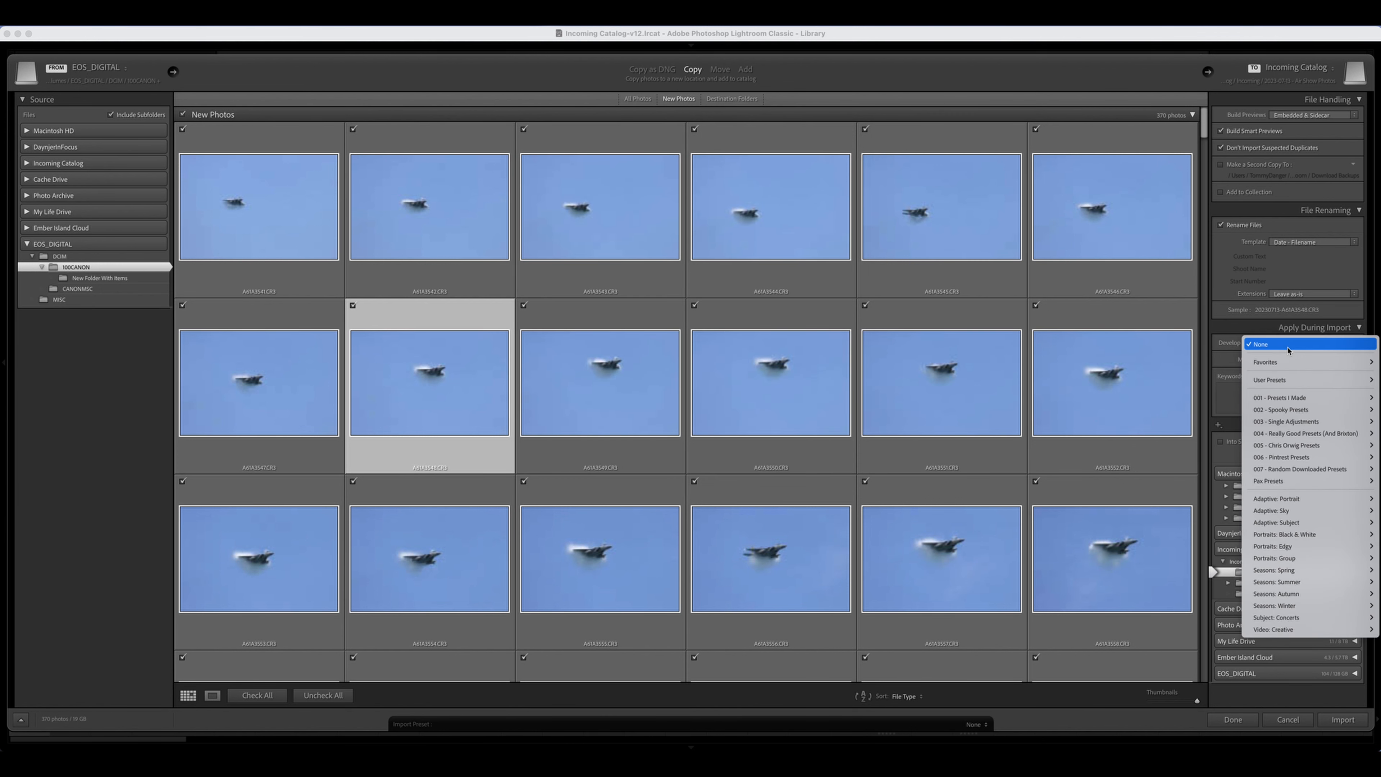
pyautogui.click(1274, 332)
pyautogui.click(1285, 360)
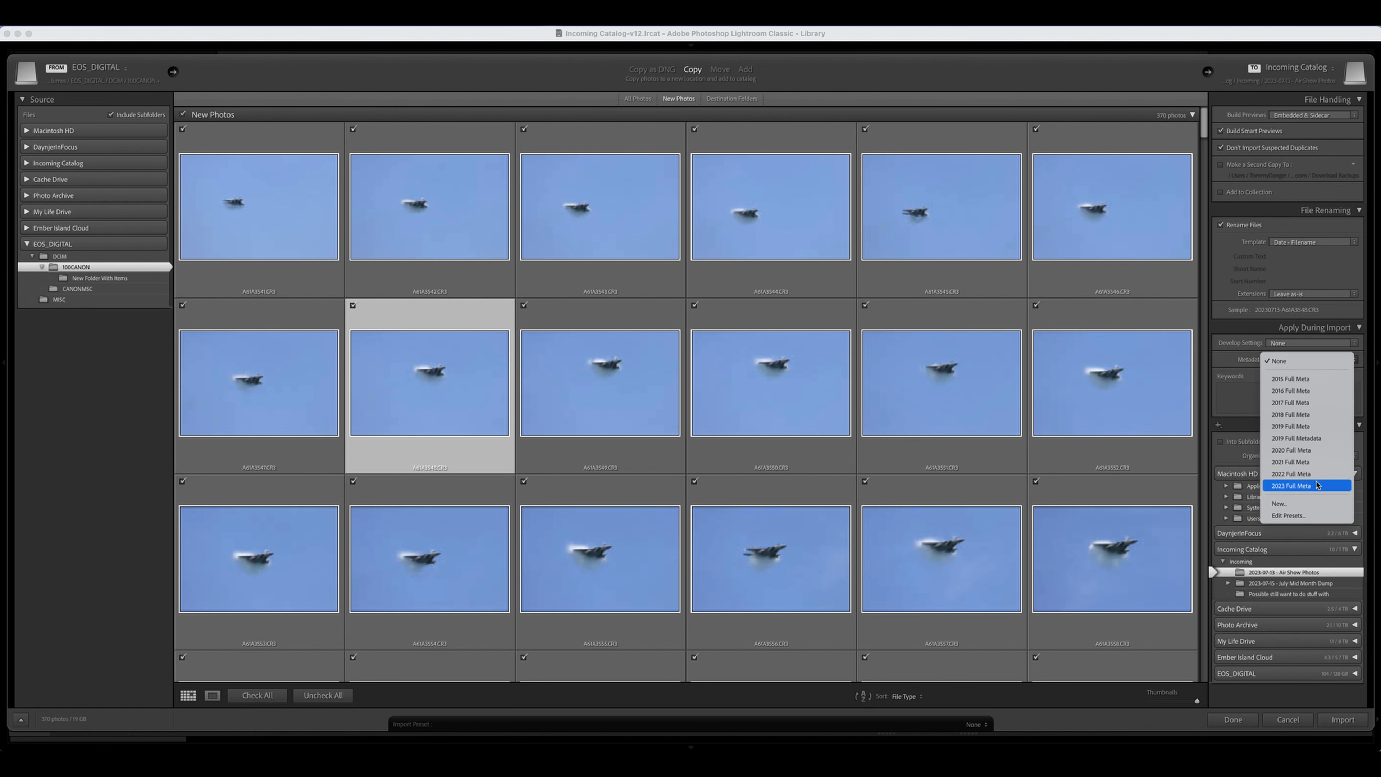
pyautogui.click(1318, 485)
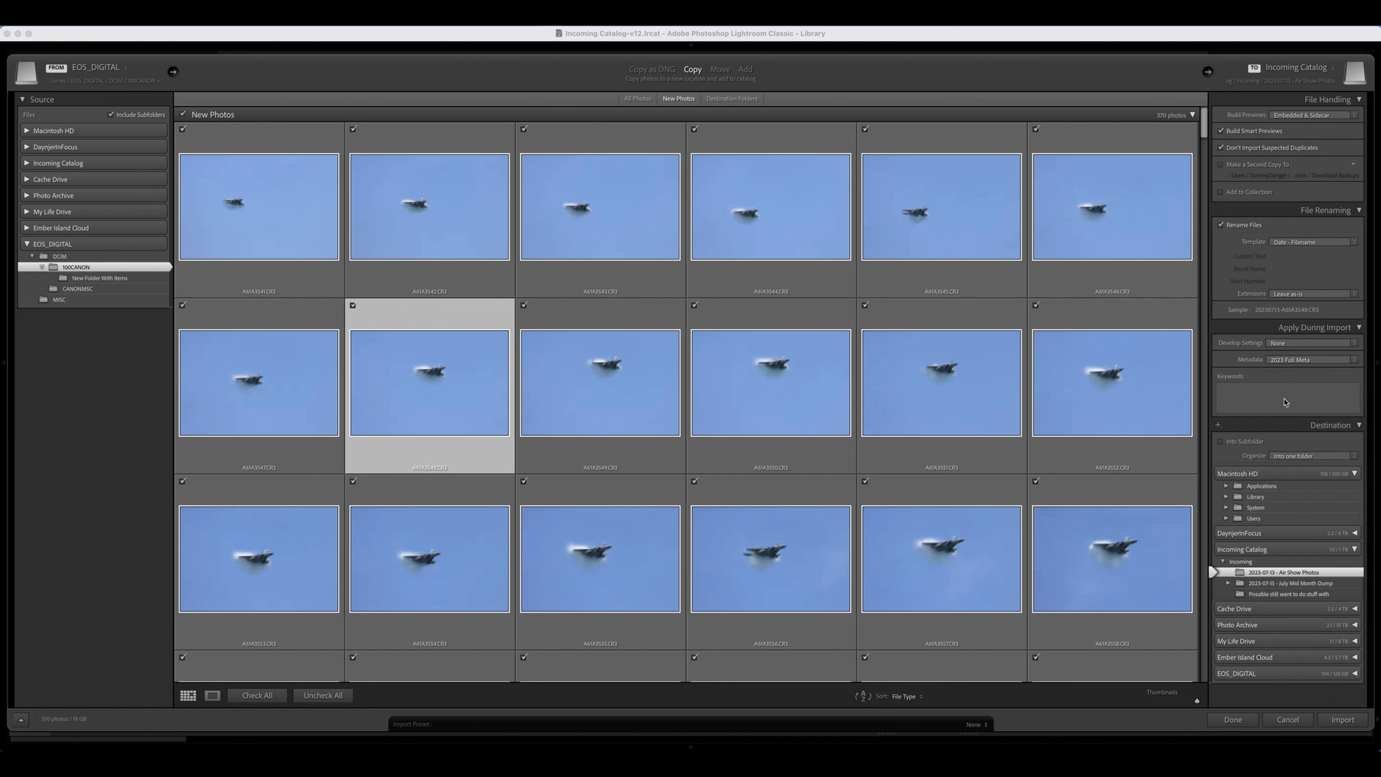
# Add the import keywords "Air Show" and "Hyundai Air and Sea Show 2023".
pyautogui.click(1275, 400)
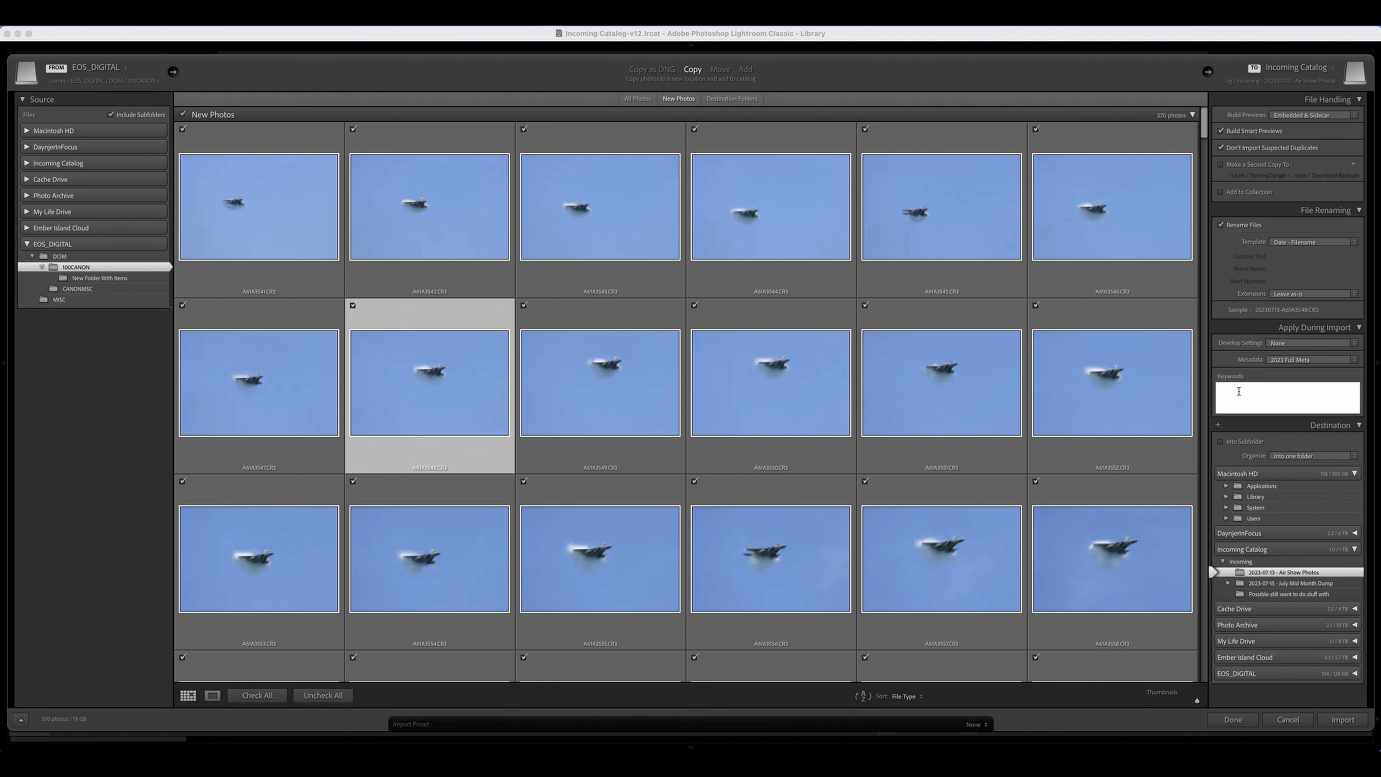
pyautogui.write('air show, hy')
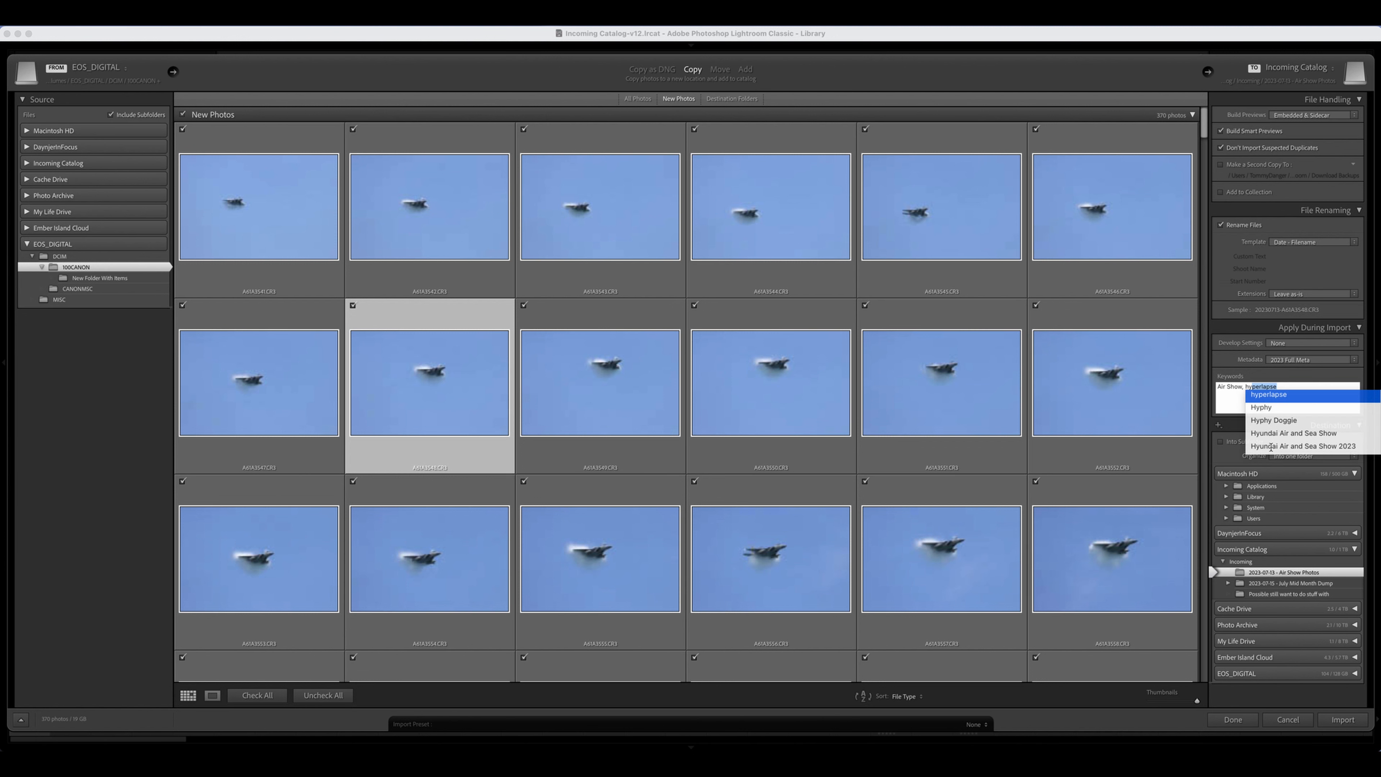
pyautogui.click(1271, 447)
pyautogui.press('Return')
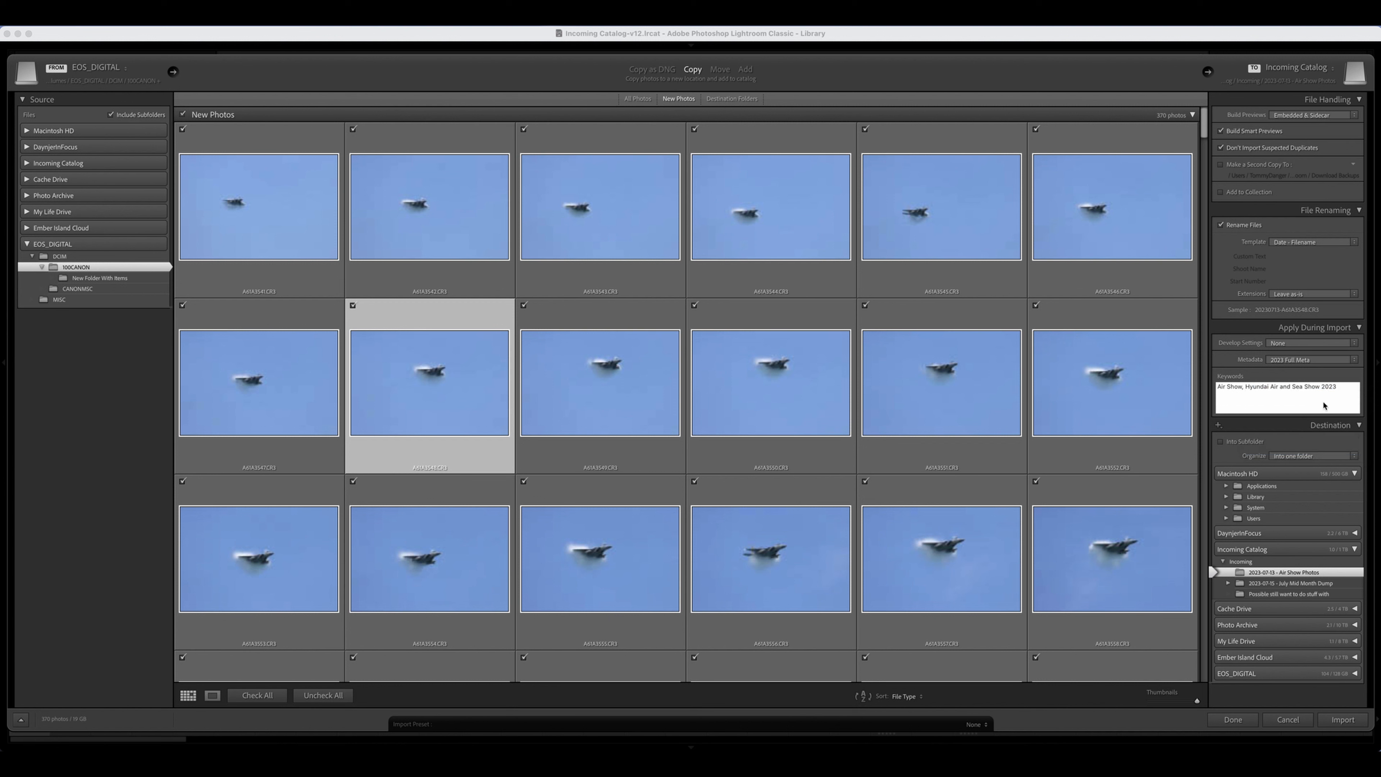
# Add "Fort Lauderdale Air Show" to the import keywords.
pyautogui.write('For')
pyautogui.press('BackSpace')
pyautogui.press('BackSpace')
pyautogui.press('BackSpace')
pyautogui.write('Fort Lauderdale')
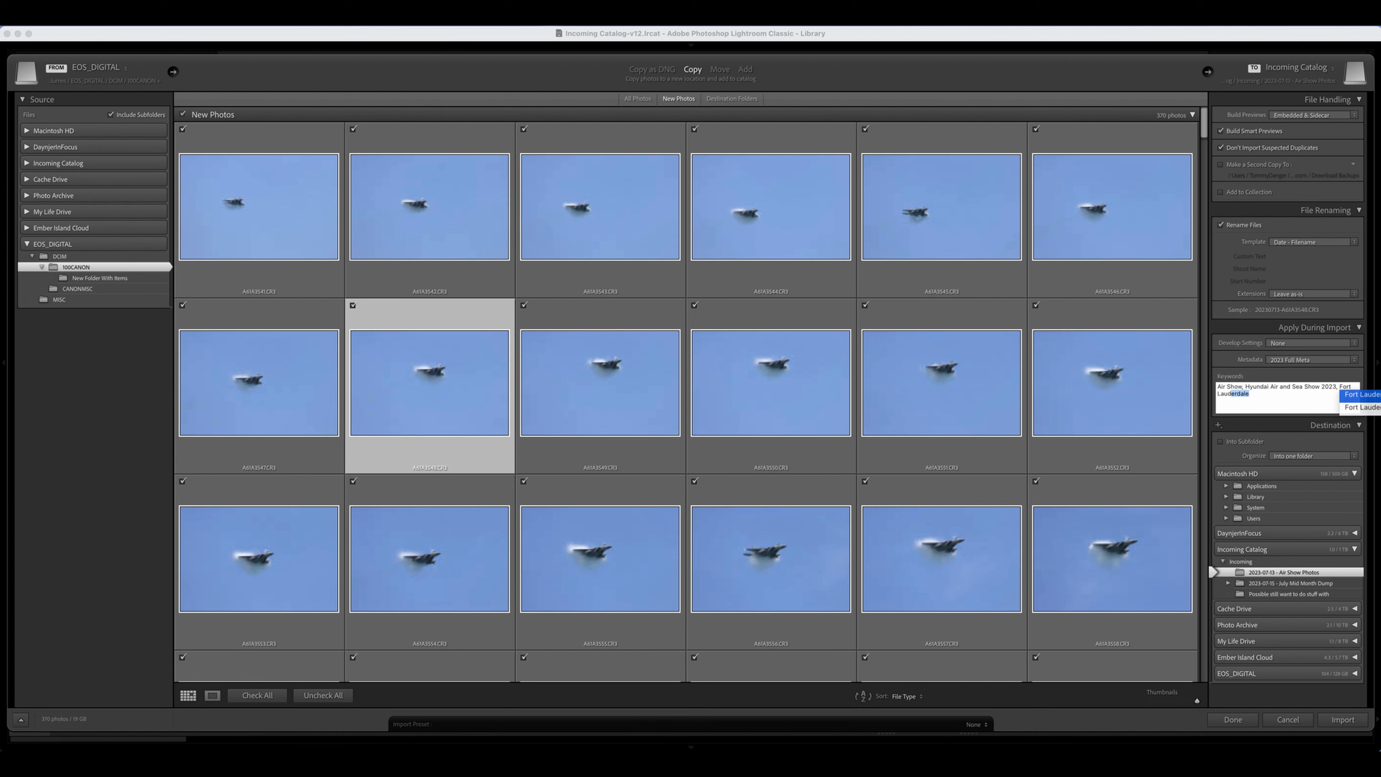
pyautogui.press('Down')
pyautogui.press('Return')
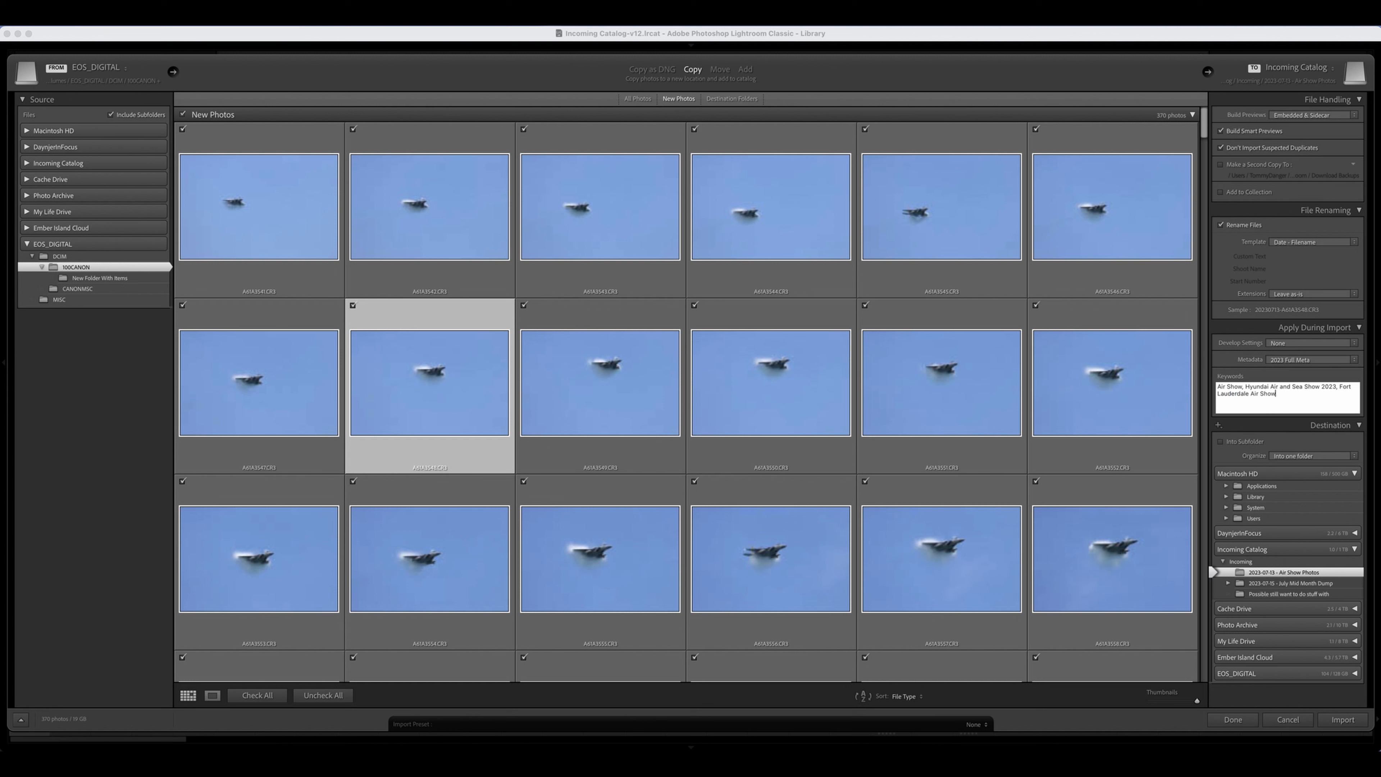
# Append "jet example" to the import keywords and confirm the list.
pyautogui.moveTo(1292, 395); pyautogui.dragTo(1170, 382)
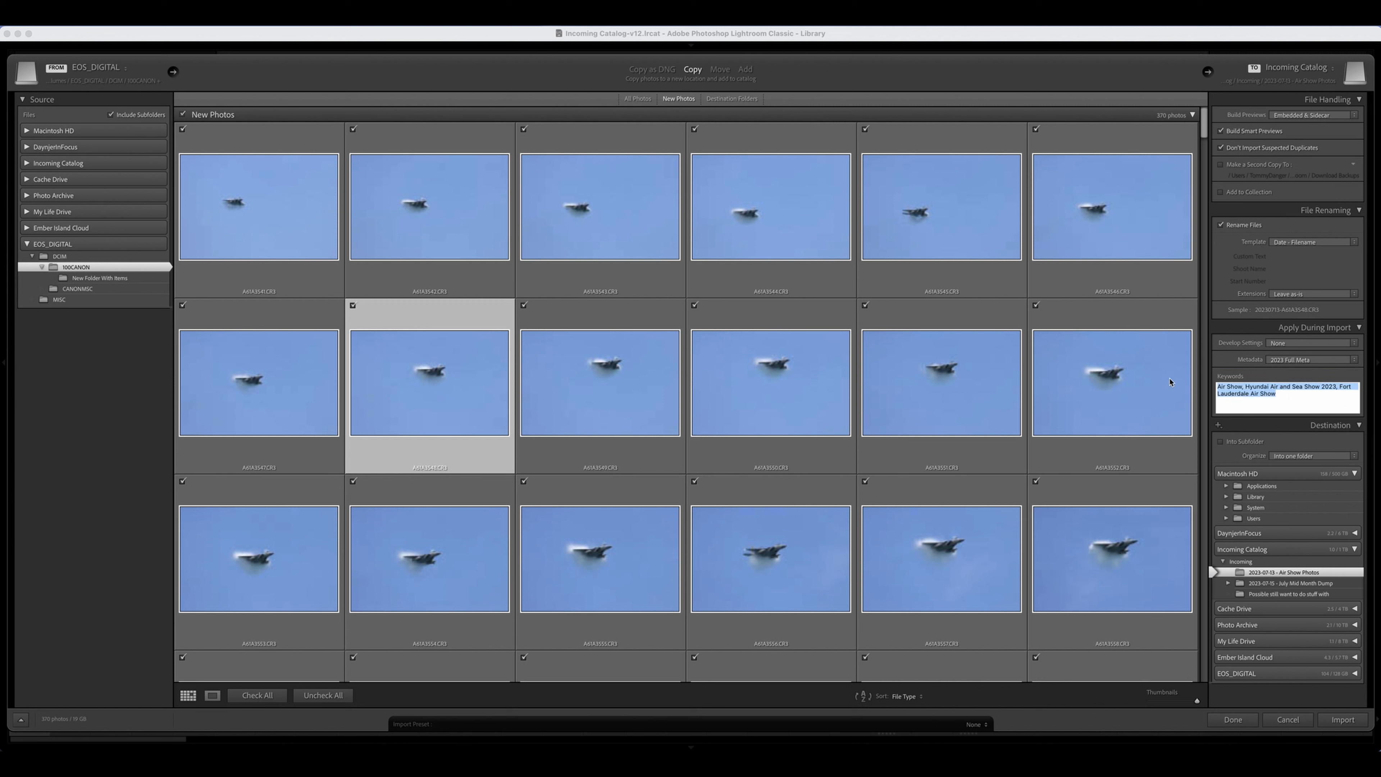
pyautogui.click(1292, 400)
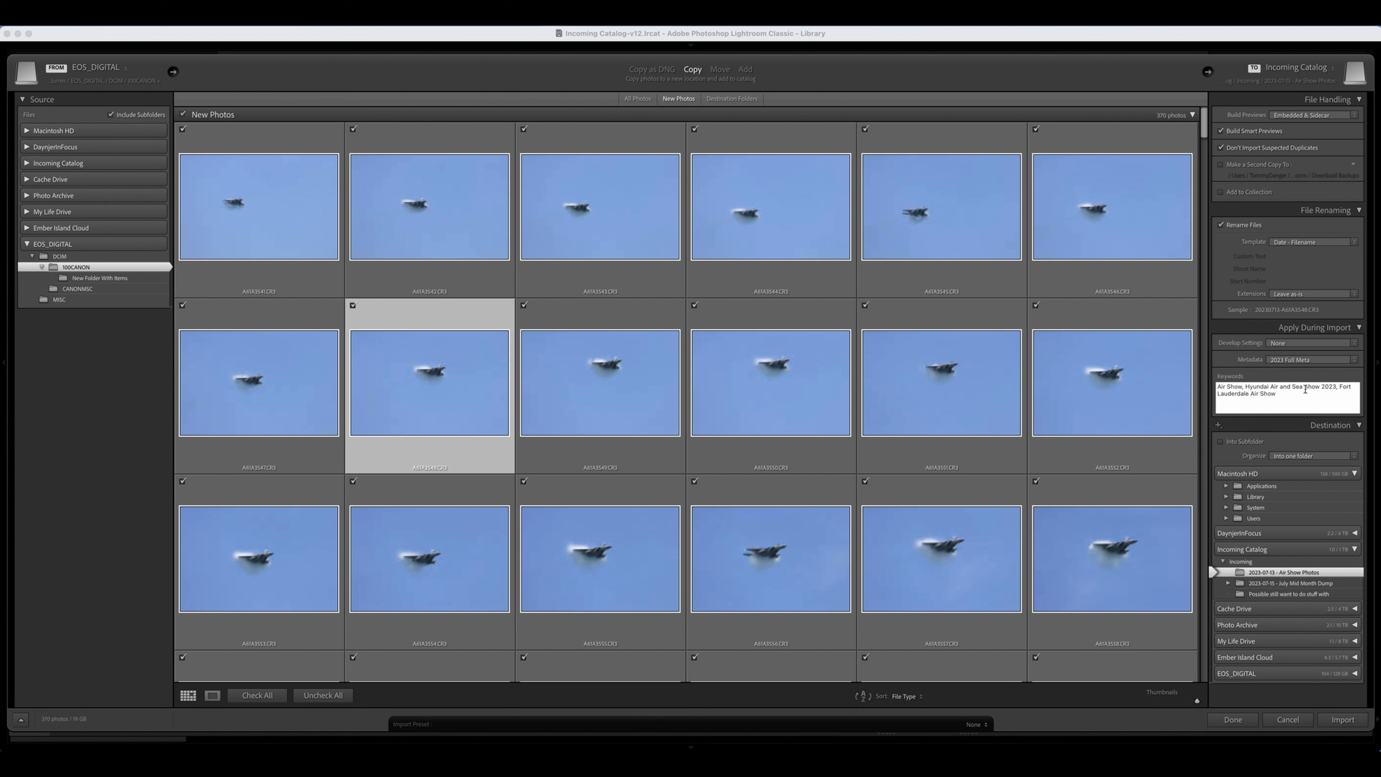
pyautogui.write(', jet example')
pyautogui.press('Return')
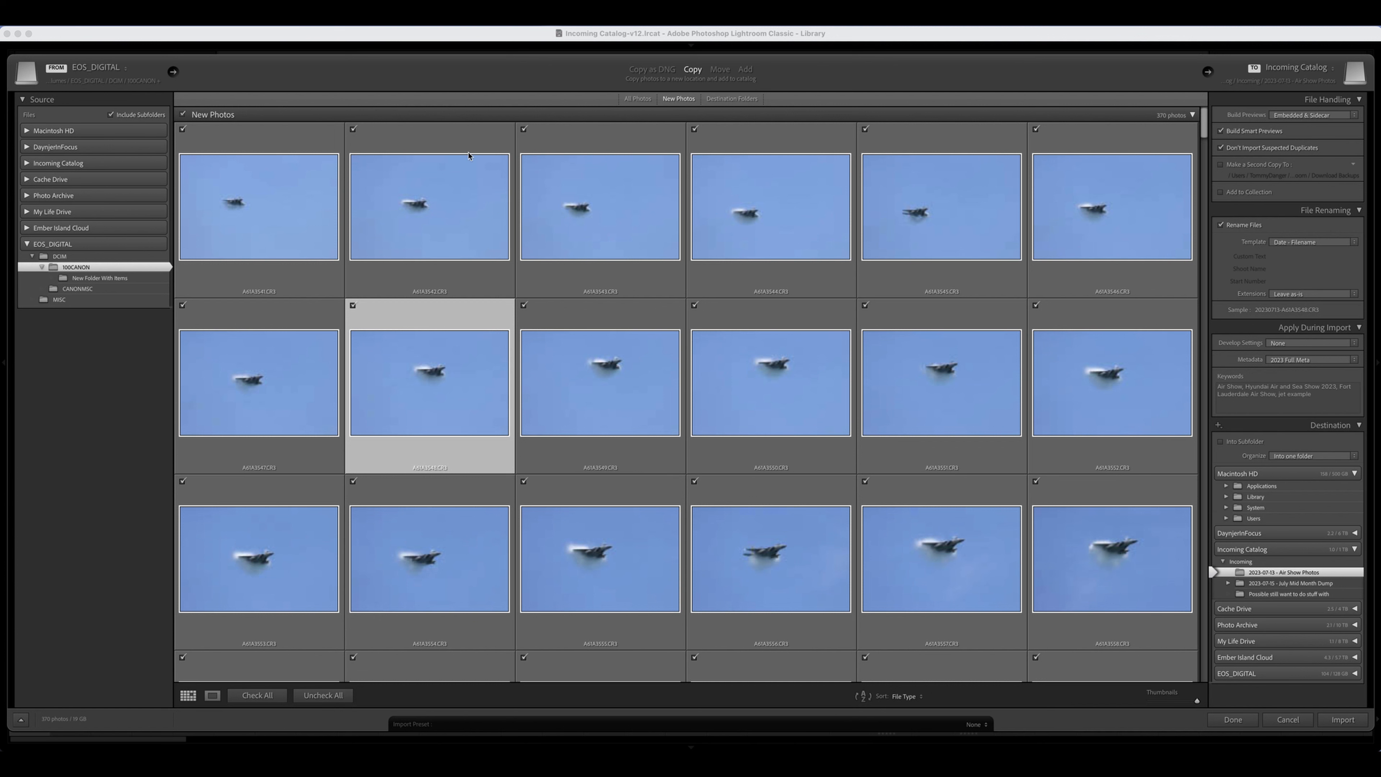
# Import the checked photos into the "2023-07-13 - Air Show Photos" folder and review the first imported photo's metadata.
pyautogui.click(462, 226)
pyautogui.click(263, 211)
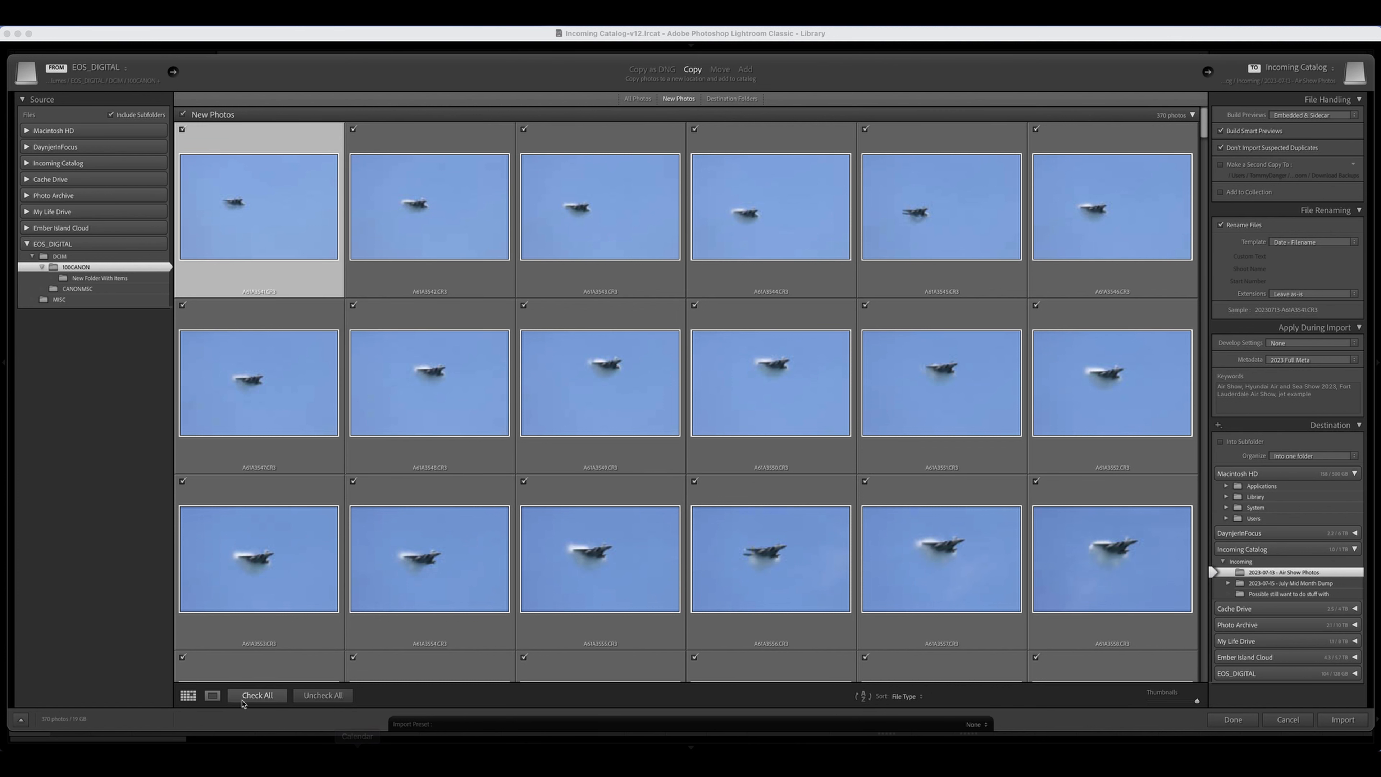
pyautogui.click(322, 697)
pyautogui.click(247, 699)
pyautogui.click(1342, 719)
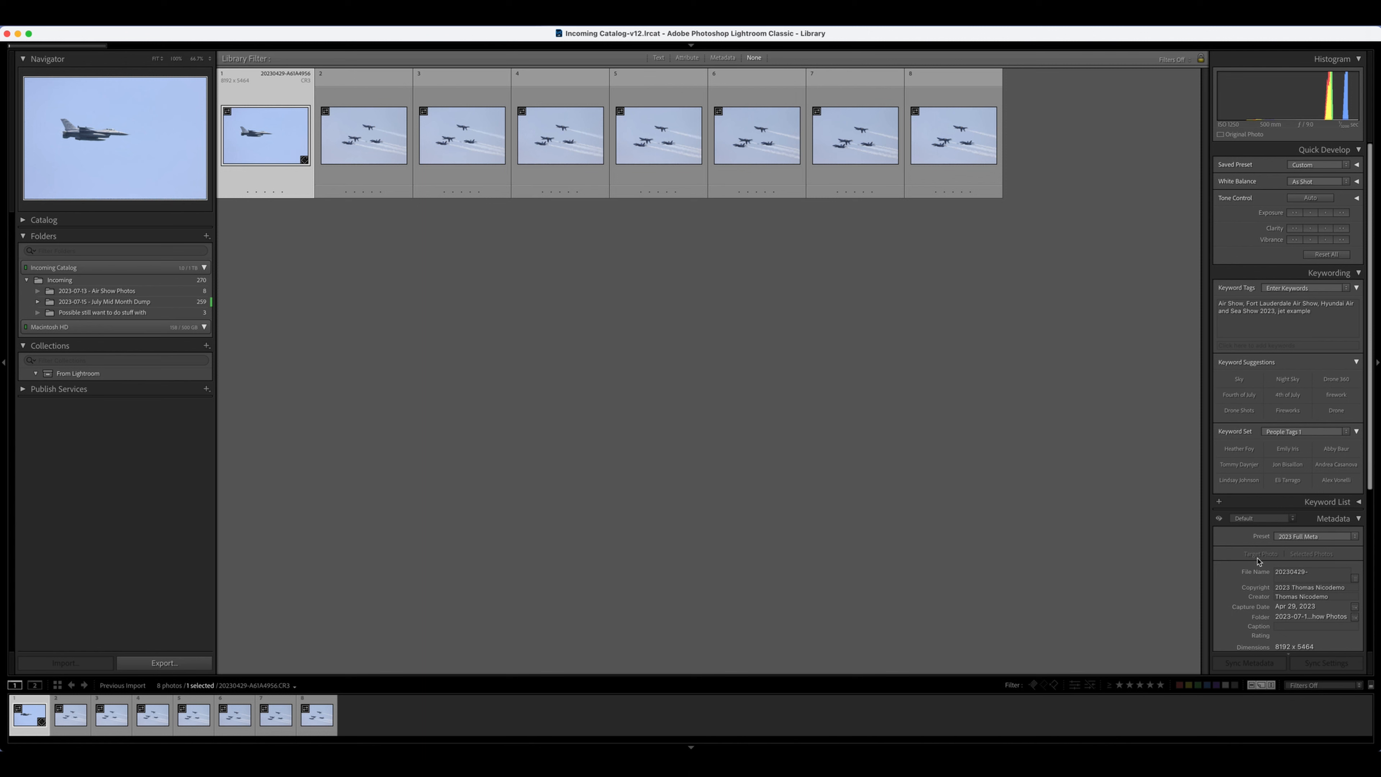
pyautogui.scroll(-5, 1258, 561)
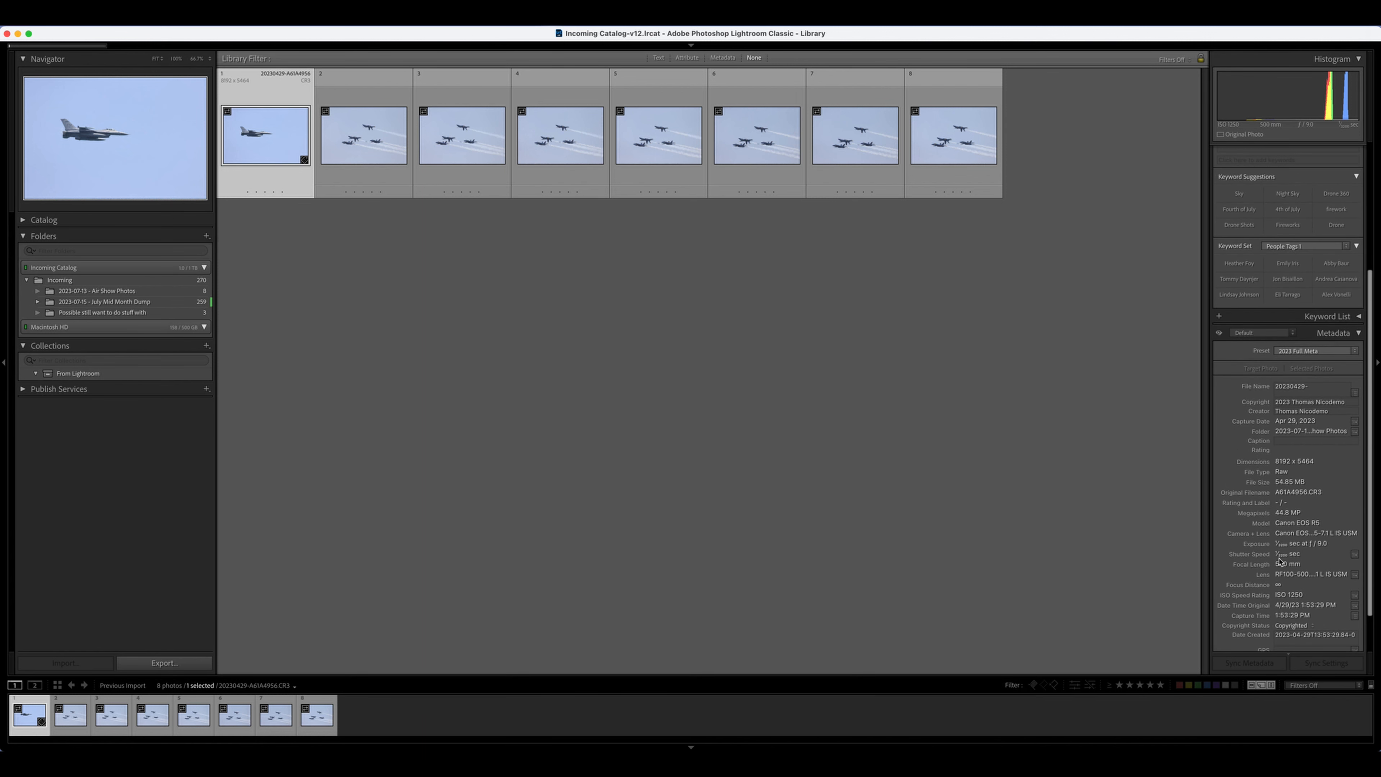
# Examine the first imported photo's metadata and browse the photos in the "2023-07-13 - Air Show Photos" folder.
pyautogui.scroll(-2, 1279, 555)
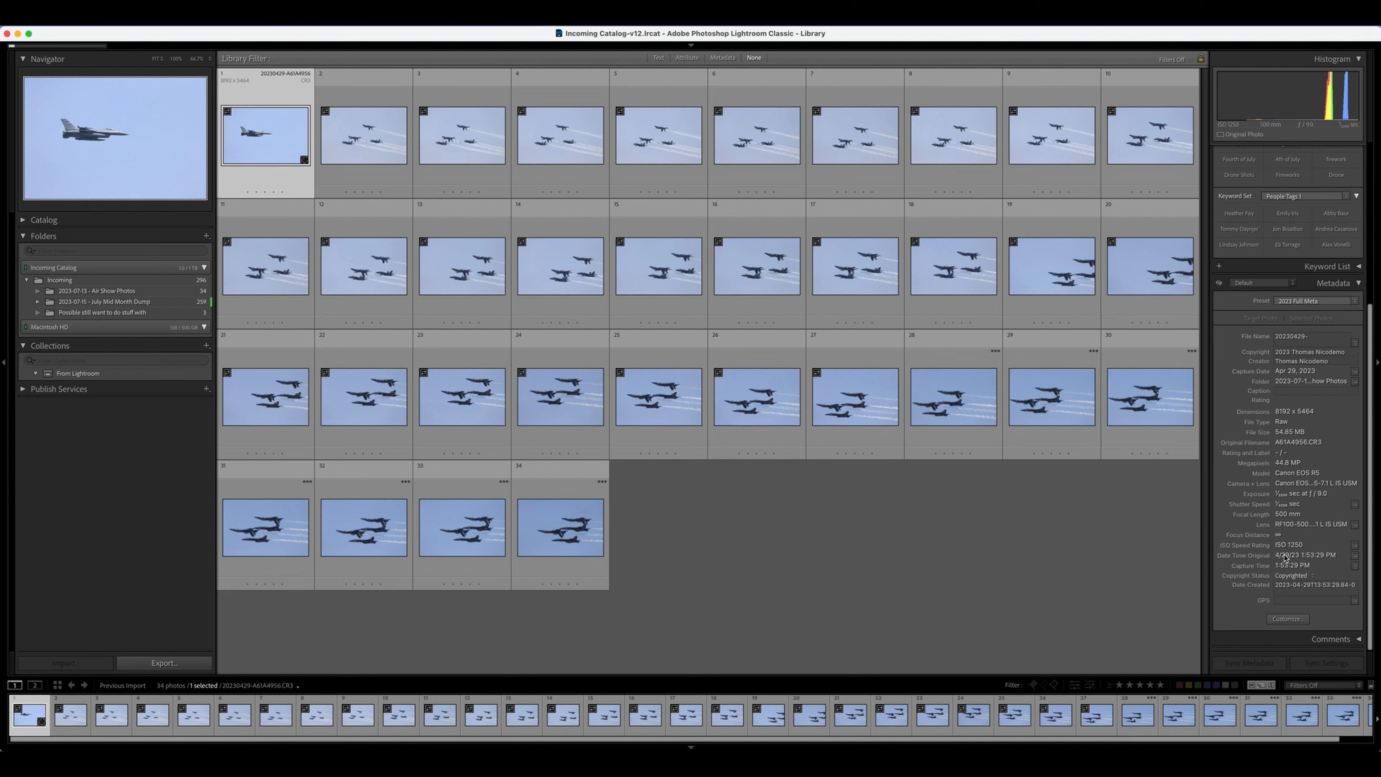
pyautogui.scroll(2, 1294, 521)
pyautogui.scroll(4, 1293, 521)
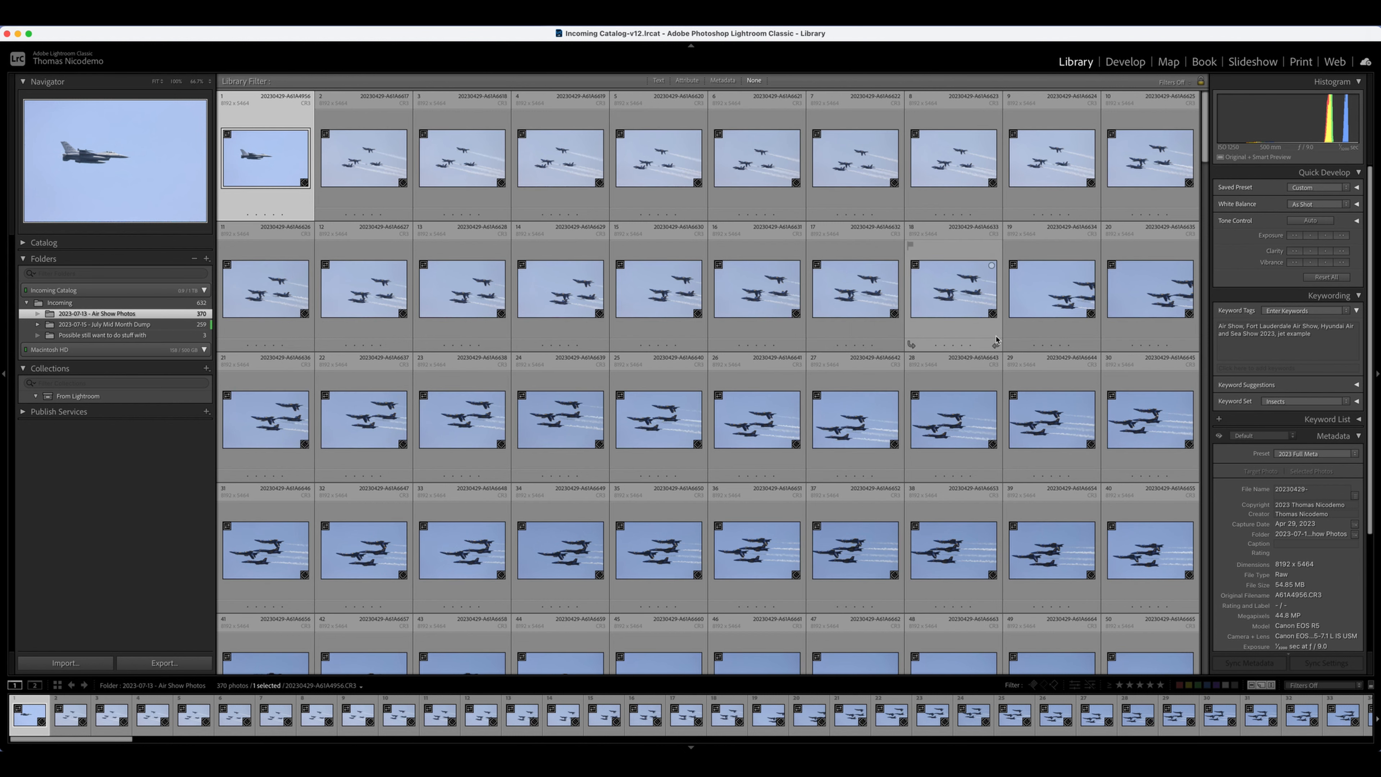
pyautogui.scroll(-3, 998, 338)
pyautogui.scroll(3, 998, 337)
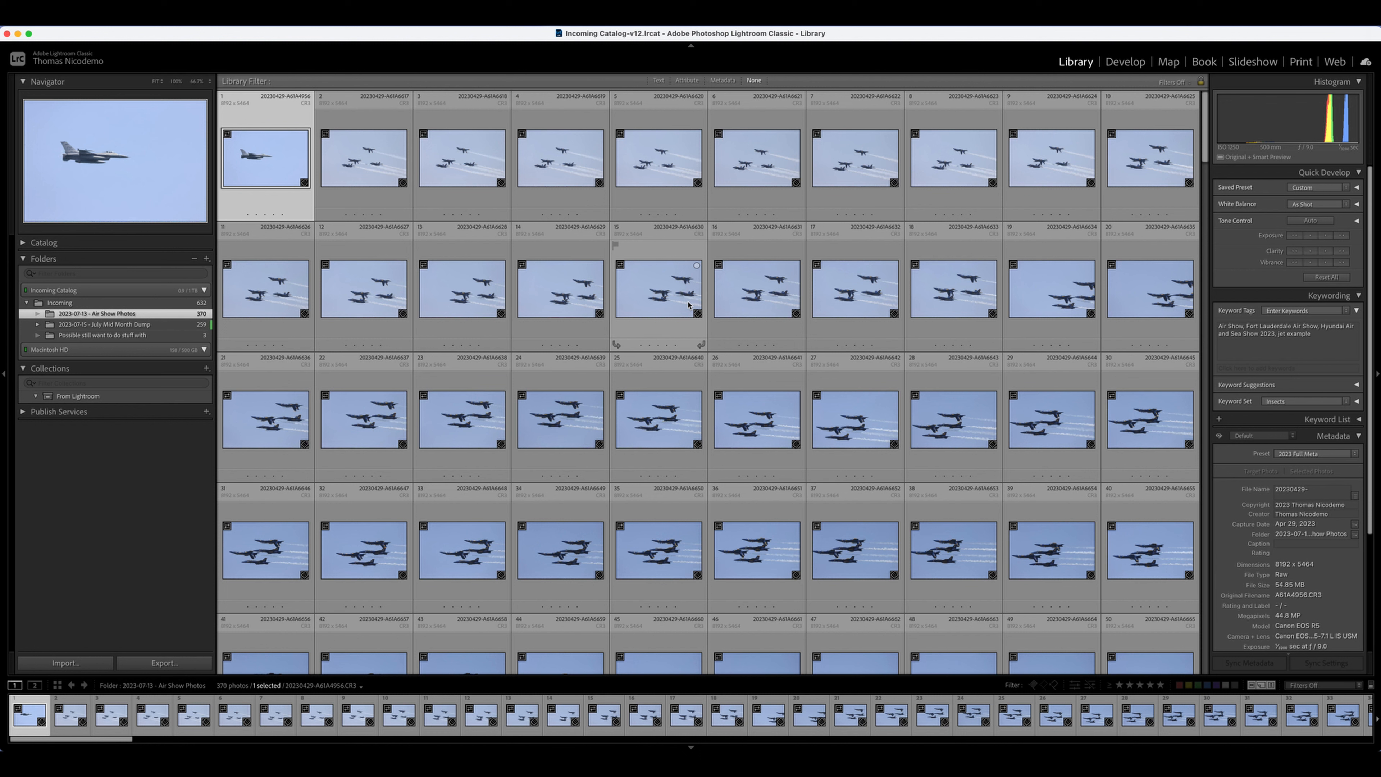
pyautogui.moveTo(689, 306)
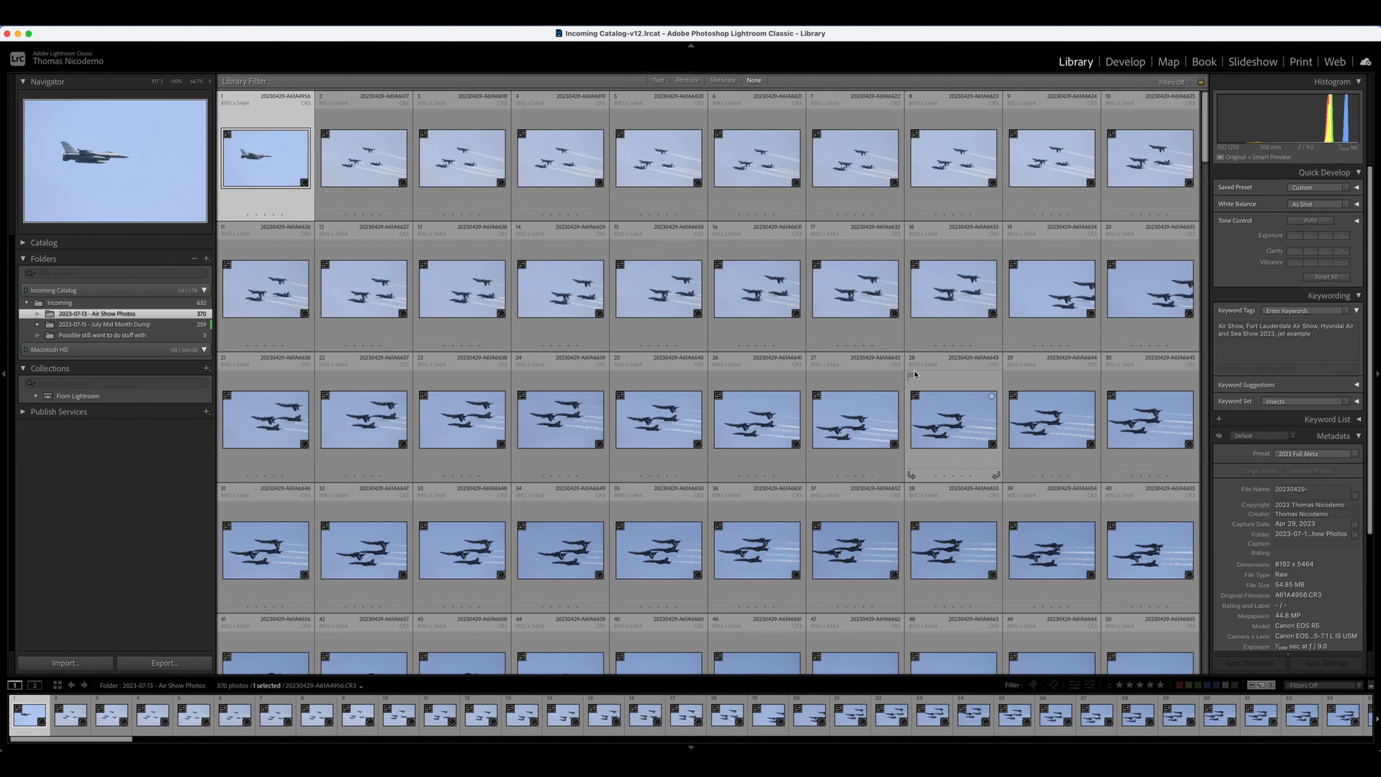
pyautogui.scroll(-3, 916, 375)
pyautogui.scroll(3, 916, 375)
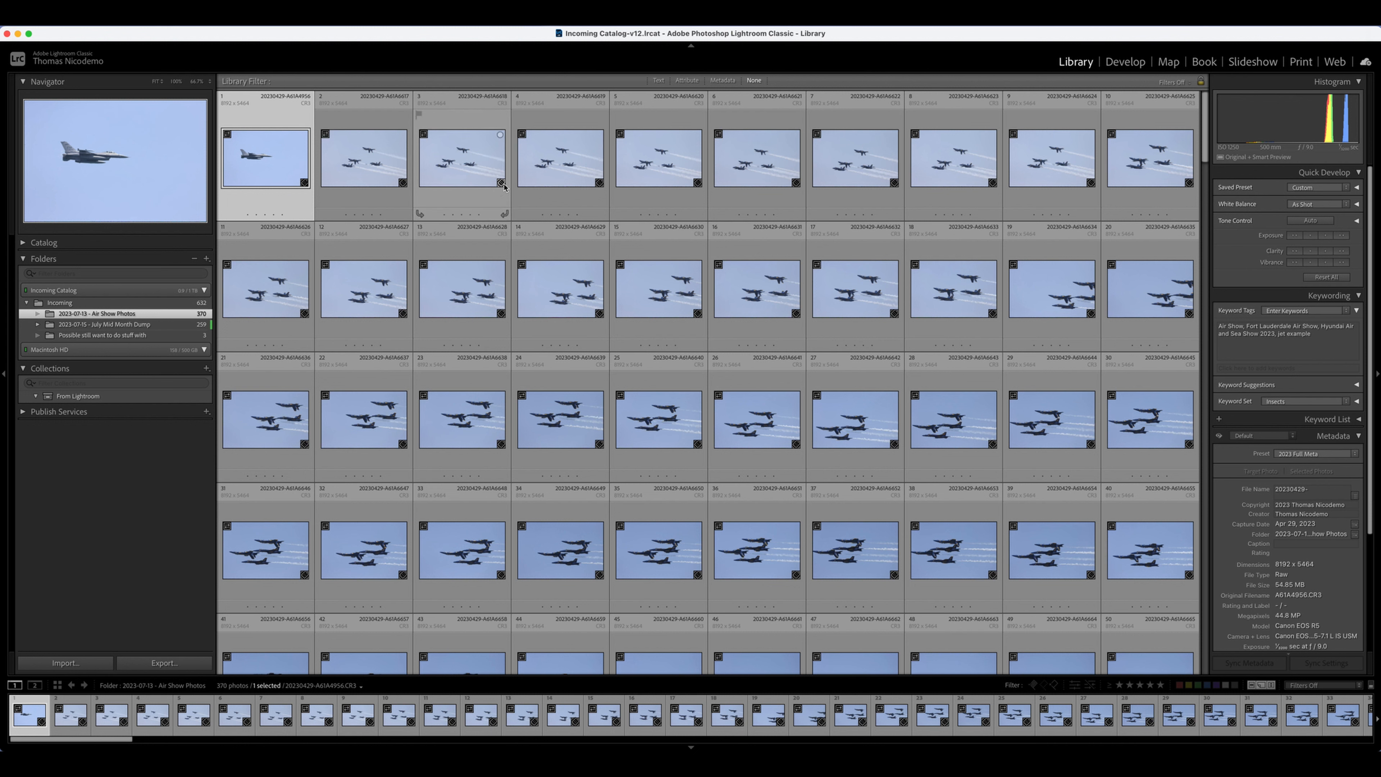
# Check the keyword tags applied to the first air show photo, leaving them as they are.
pyautogui.click(1321, 349)
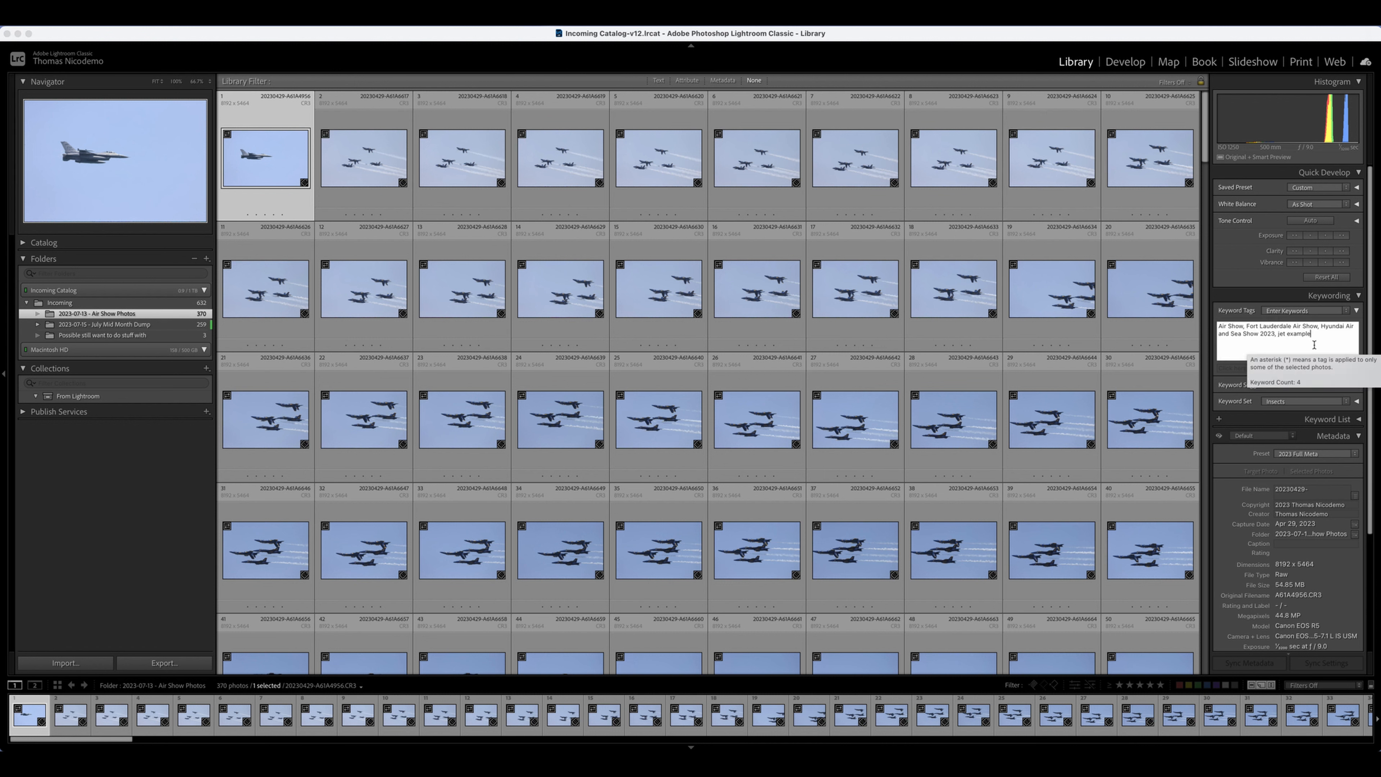
pyautogui.press('super+a')
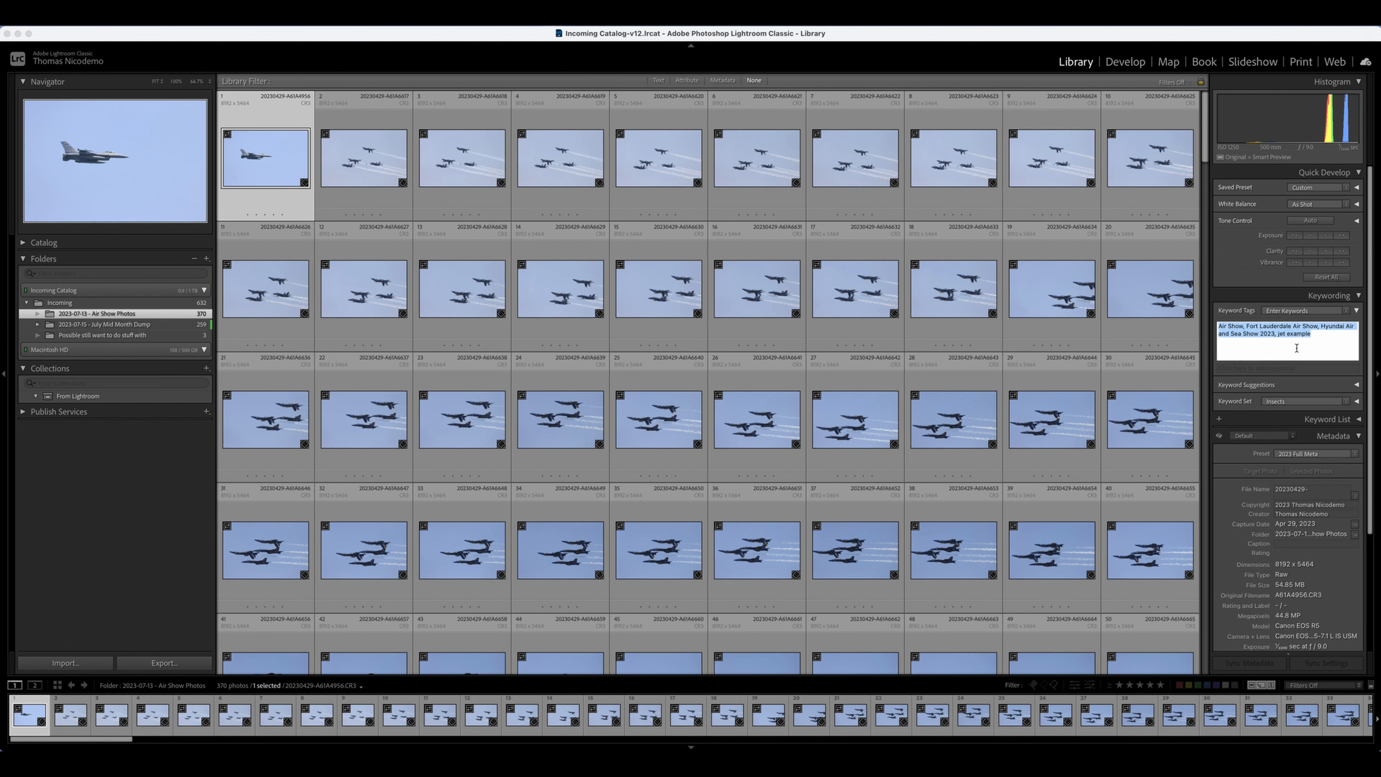
pyautogui.click(1309, 348)
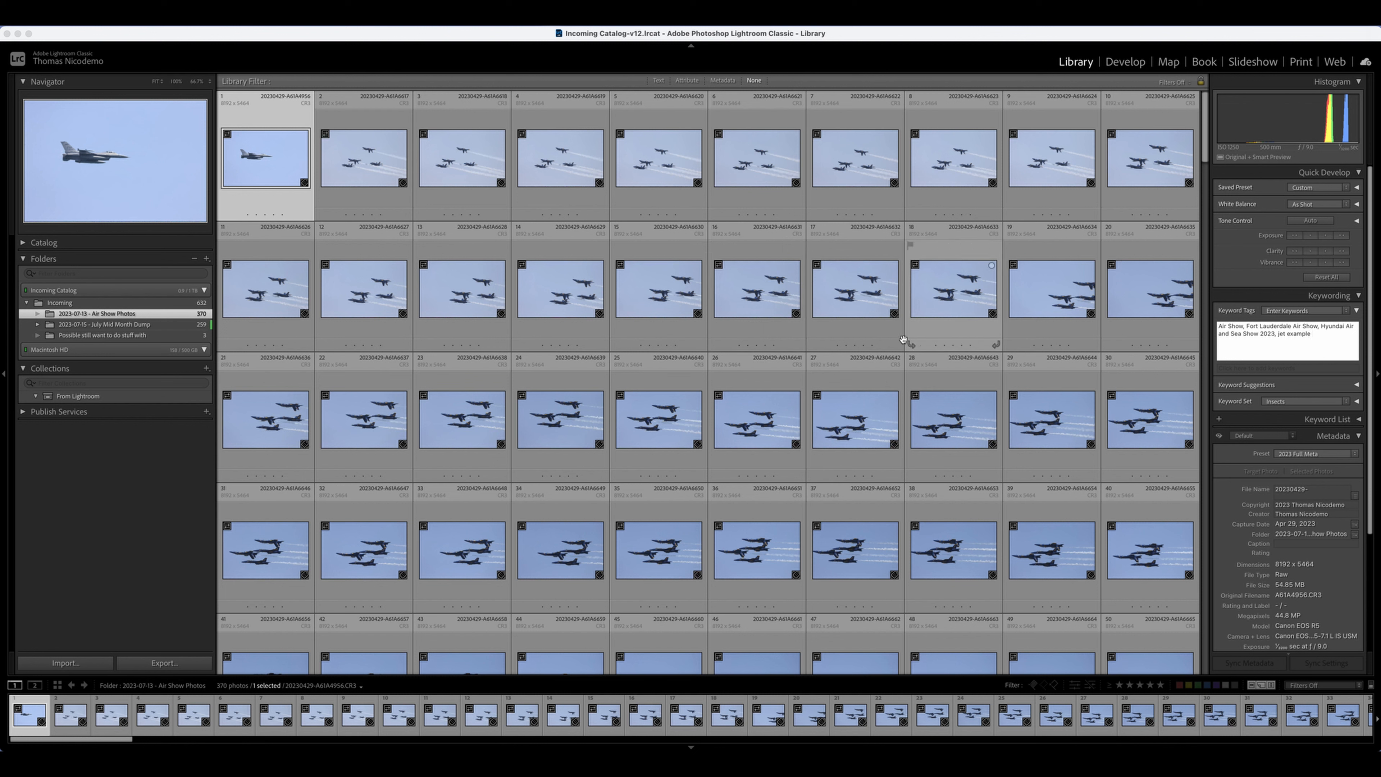
pyautogui.click(928, 282)
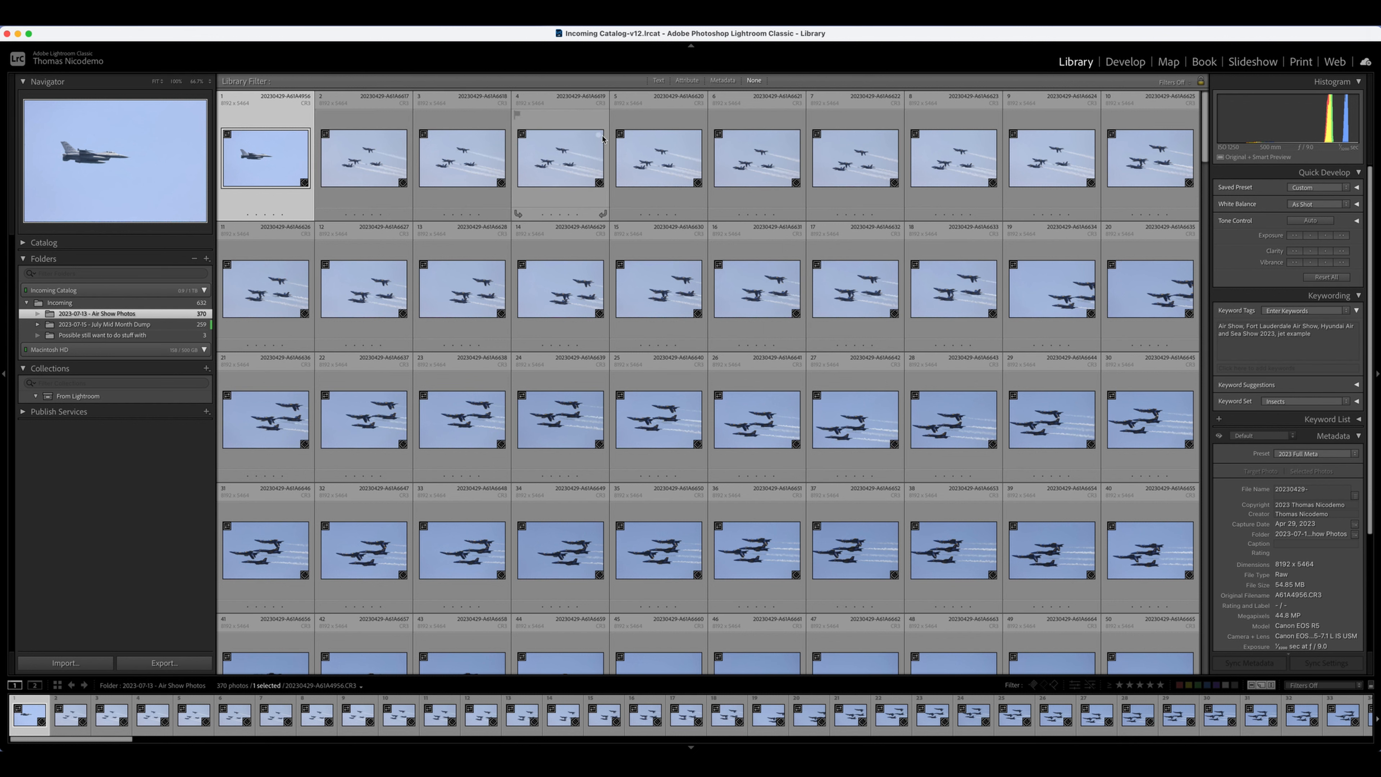
# Select the fifth air show photo and inspect its metadata, including the date-prefixed file name.
pyautogui.click(641, 166)
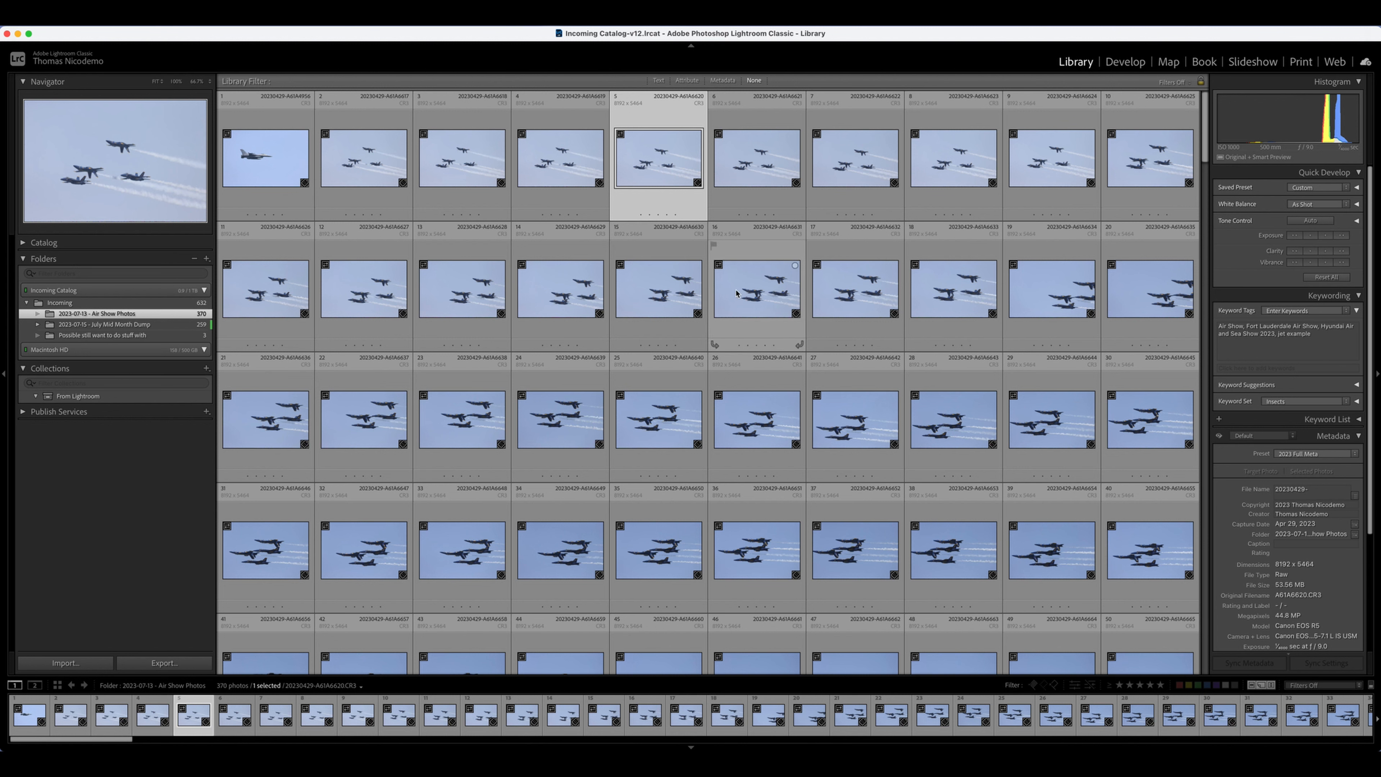
pyautogui.press('Right')
pyautogui.press('Left')
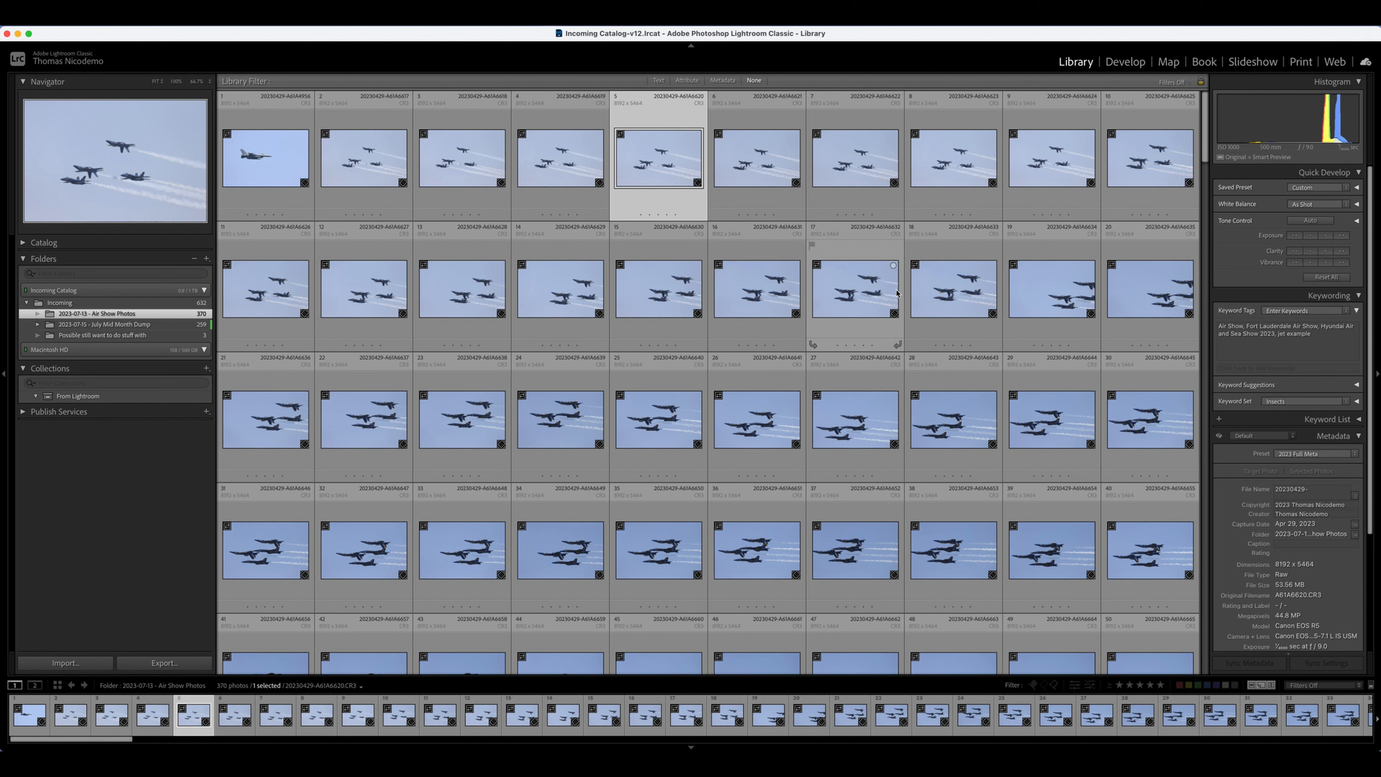
pyautogui.scroll(-4, 1289, 441)
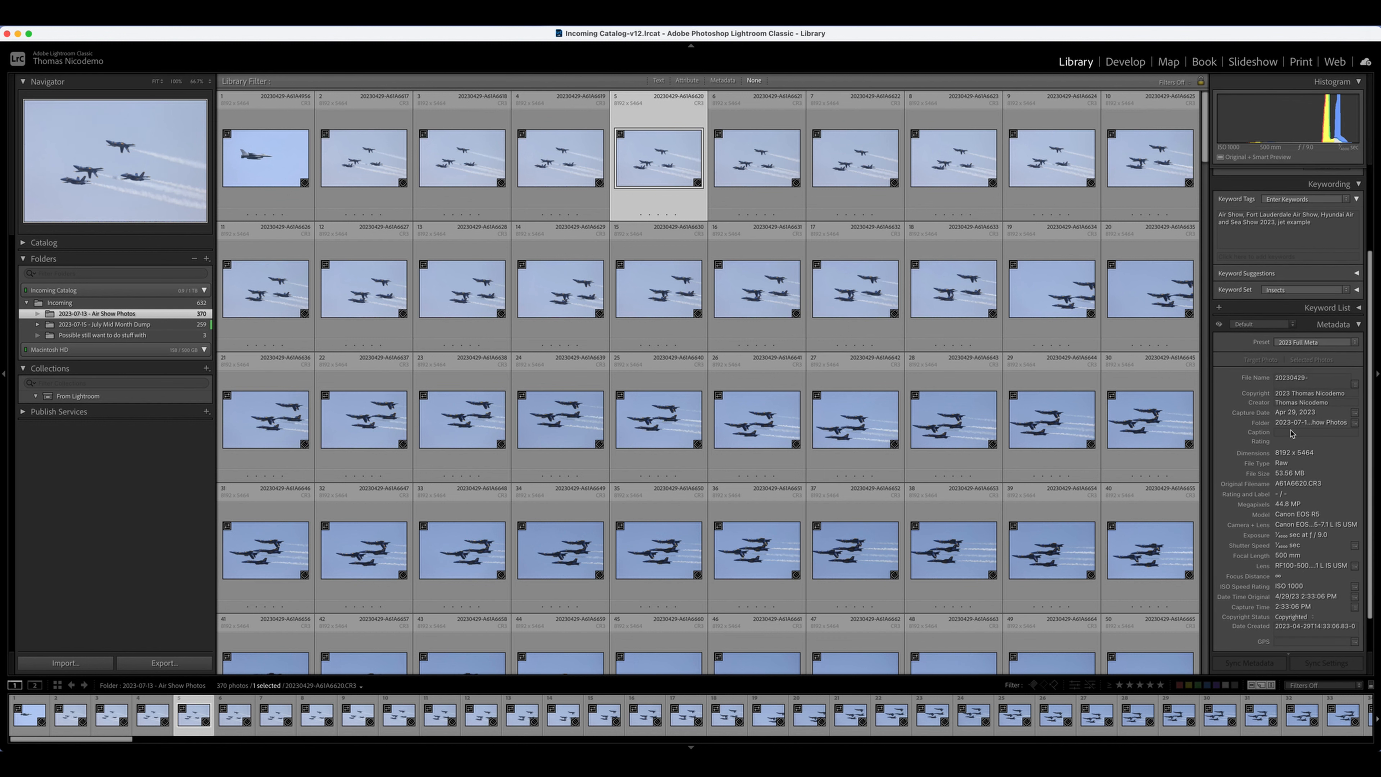
pyautogui.scroll(-1, 1292, 434)
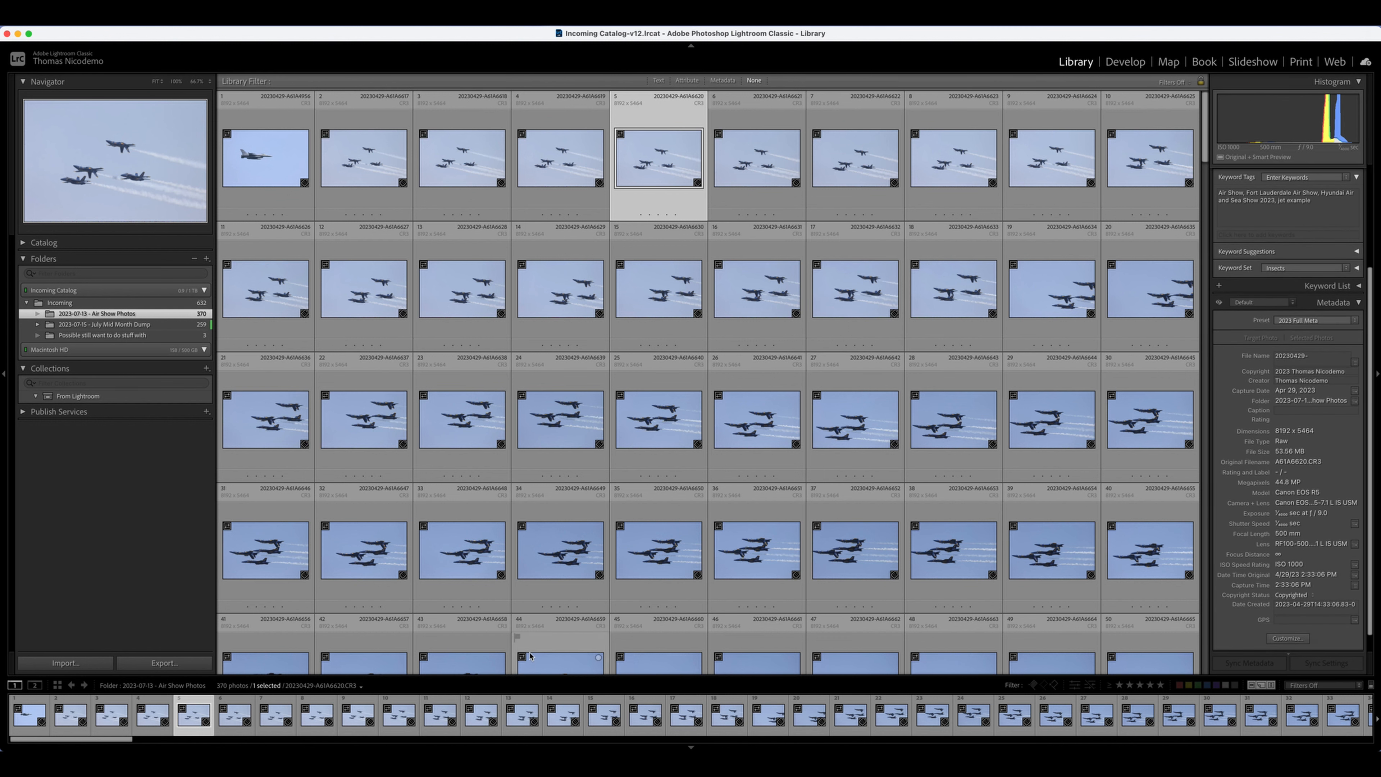
pyautogui.click(1312, 361)
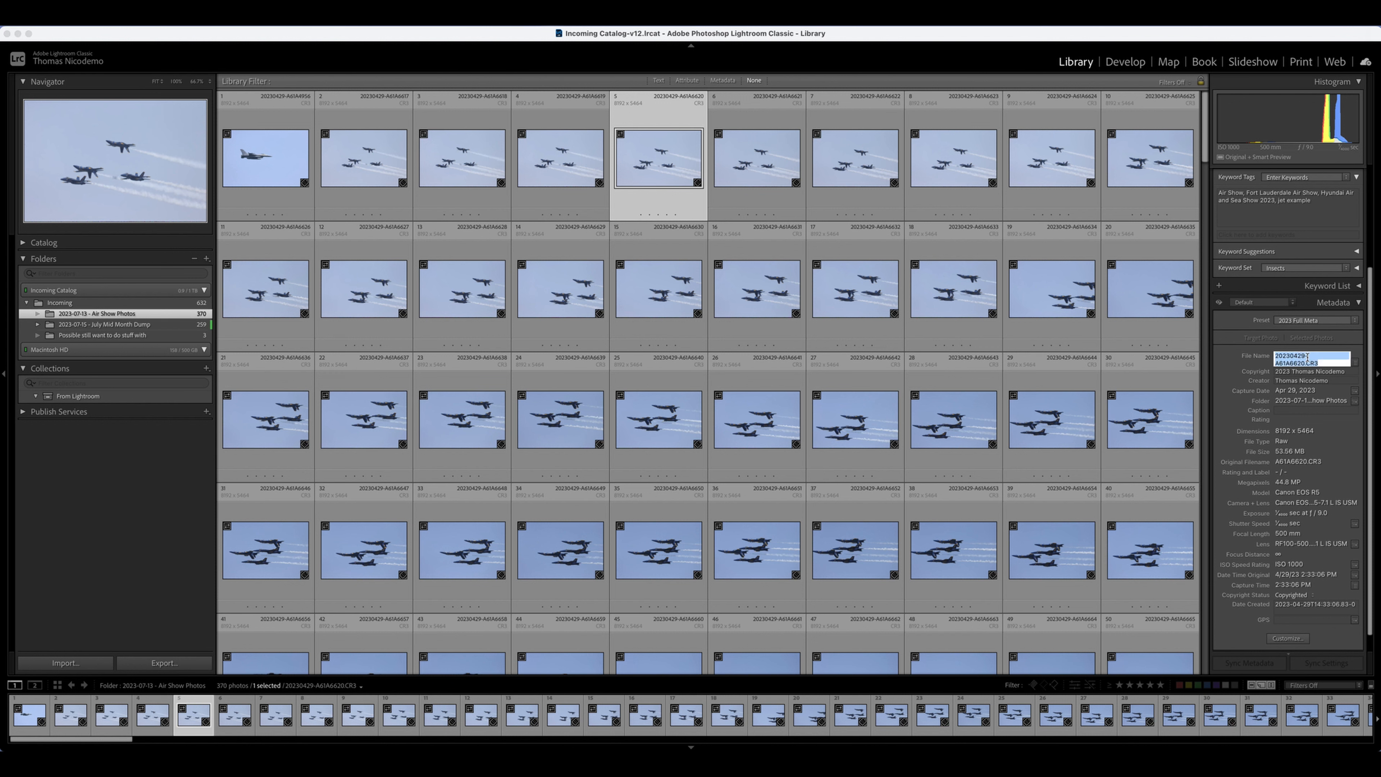
pyautogui.click(1232, 355)
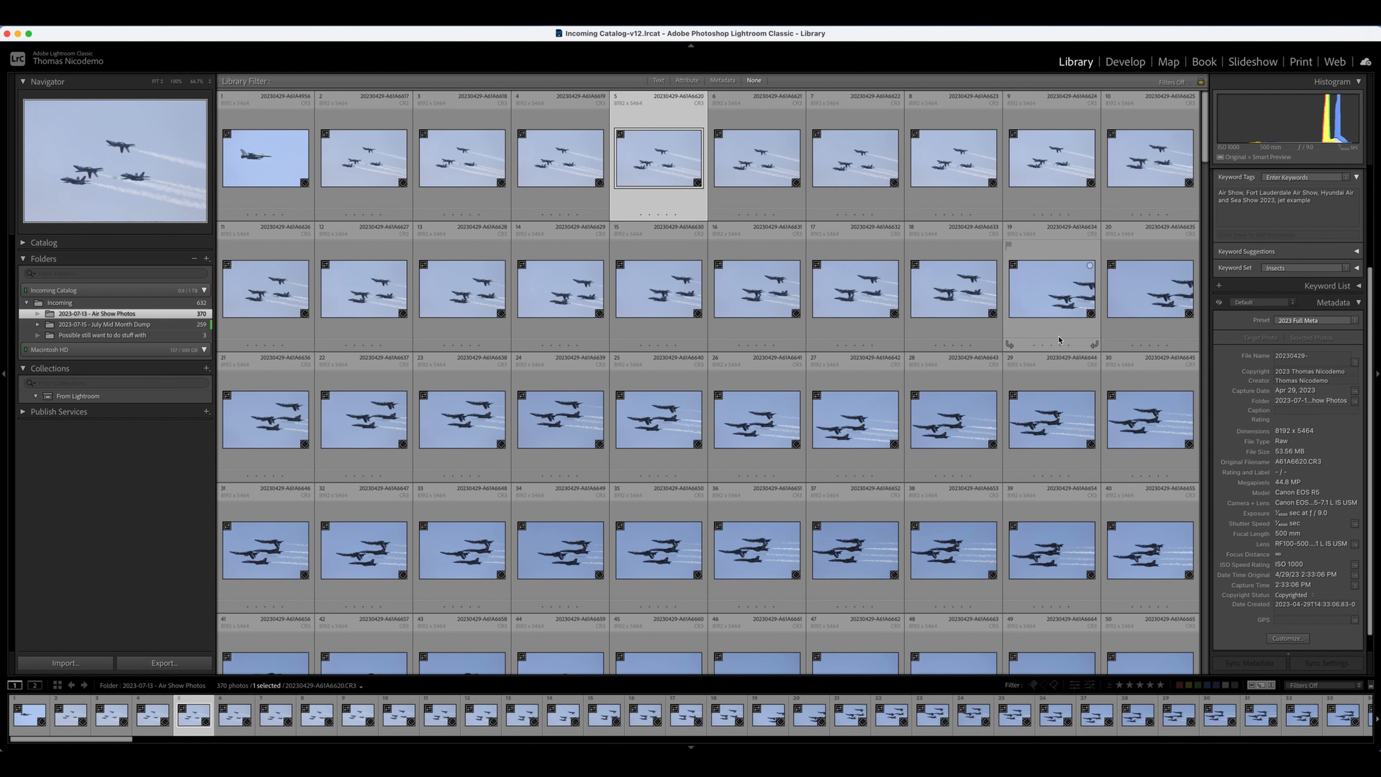
# Browse the air show photos in the grid and return to the first photo.
pyautogui.scroll(3, 1247, 424)
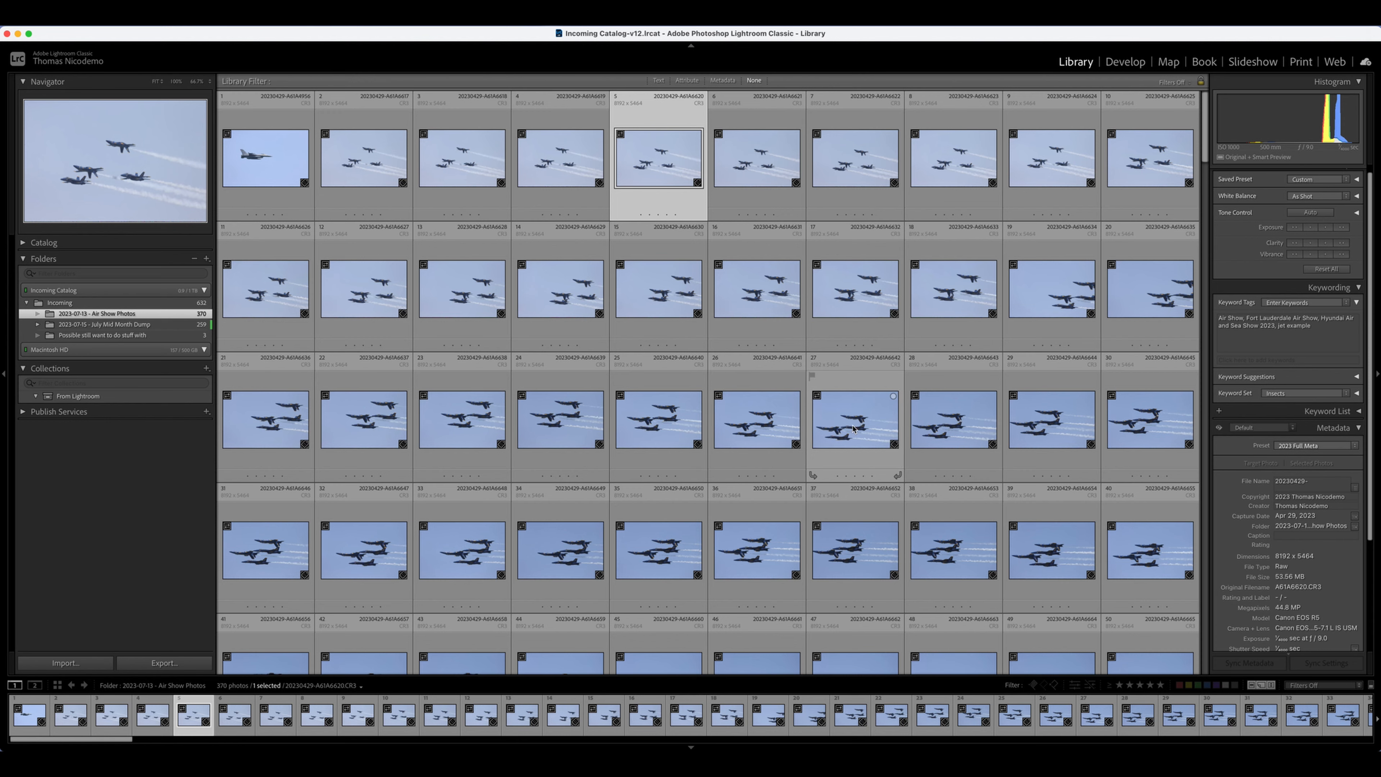
pyautogui.scroll(-5, 857, 429)
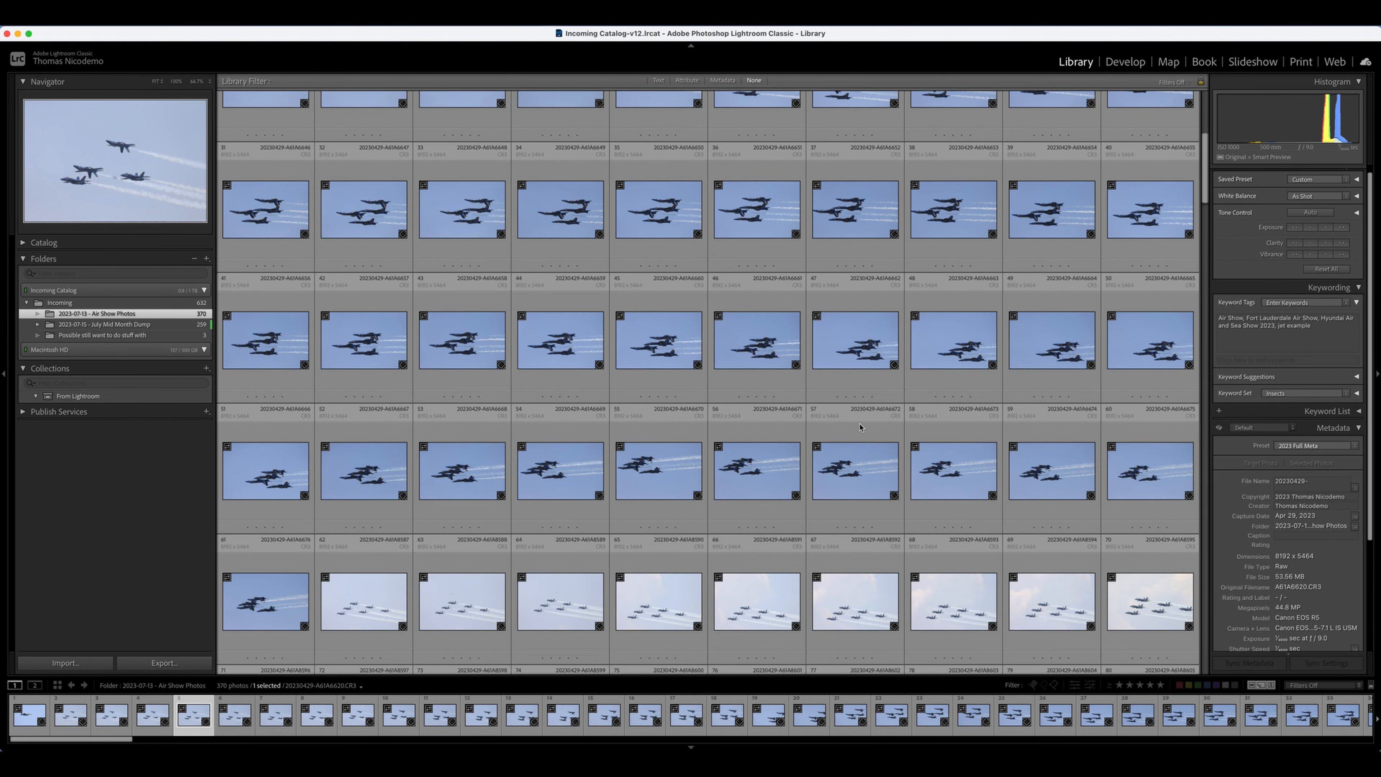
pyautogui.scroll(-9, 859, 427)
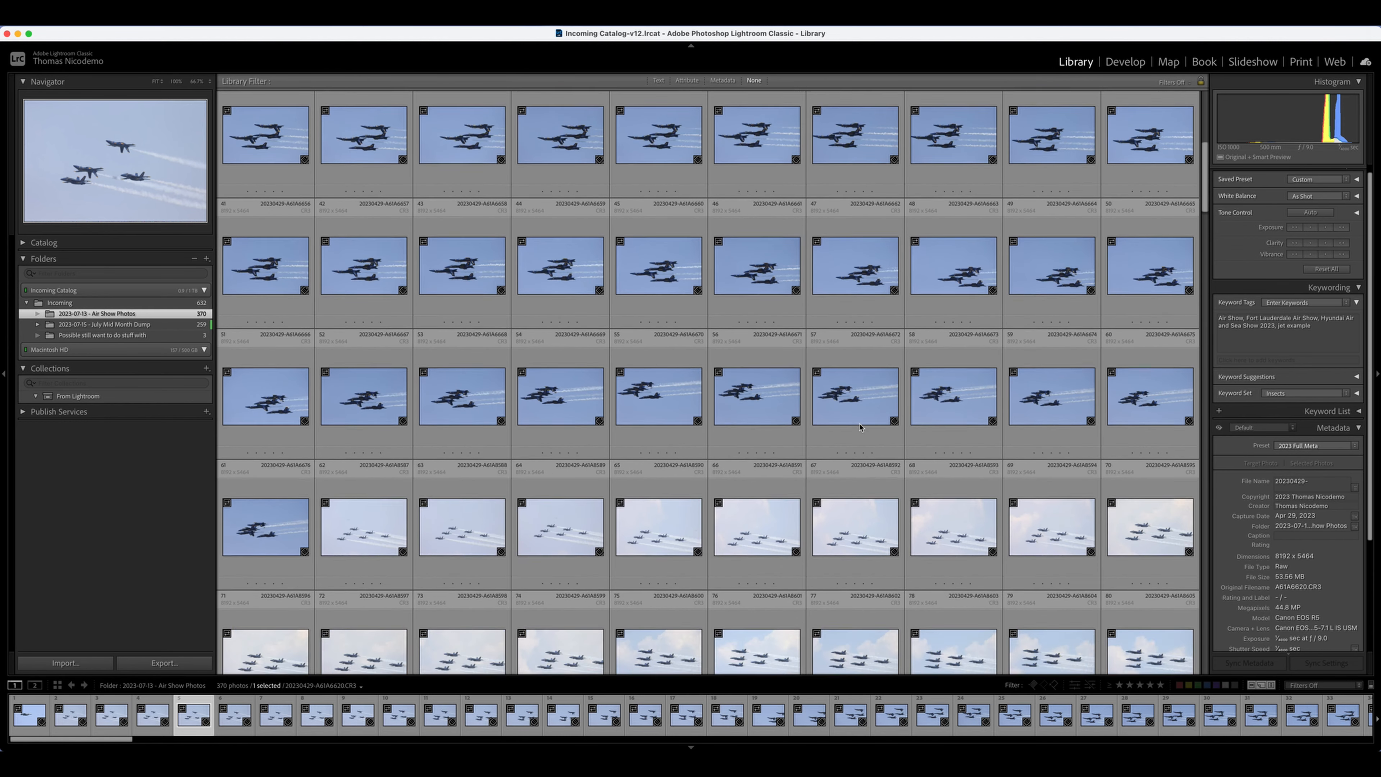
pyautogui.scroll(-14, 859, 427)
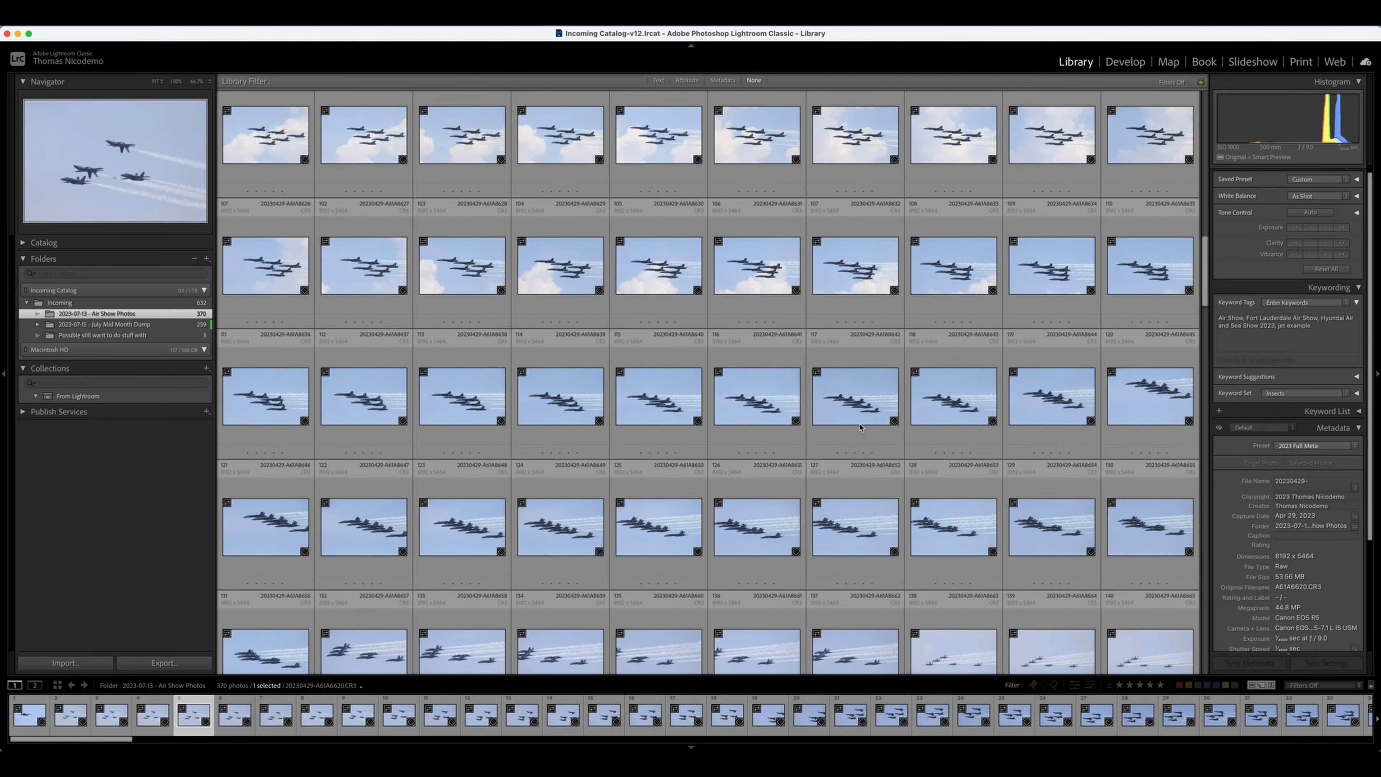
pyautogui.scroll(-12, 860, 427)
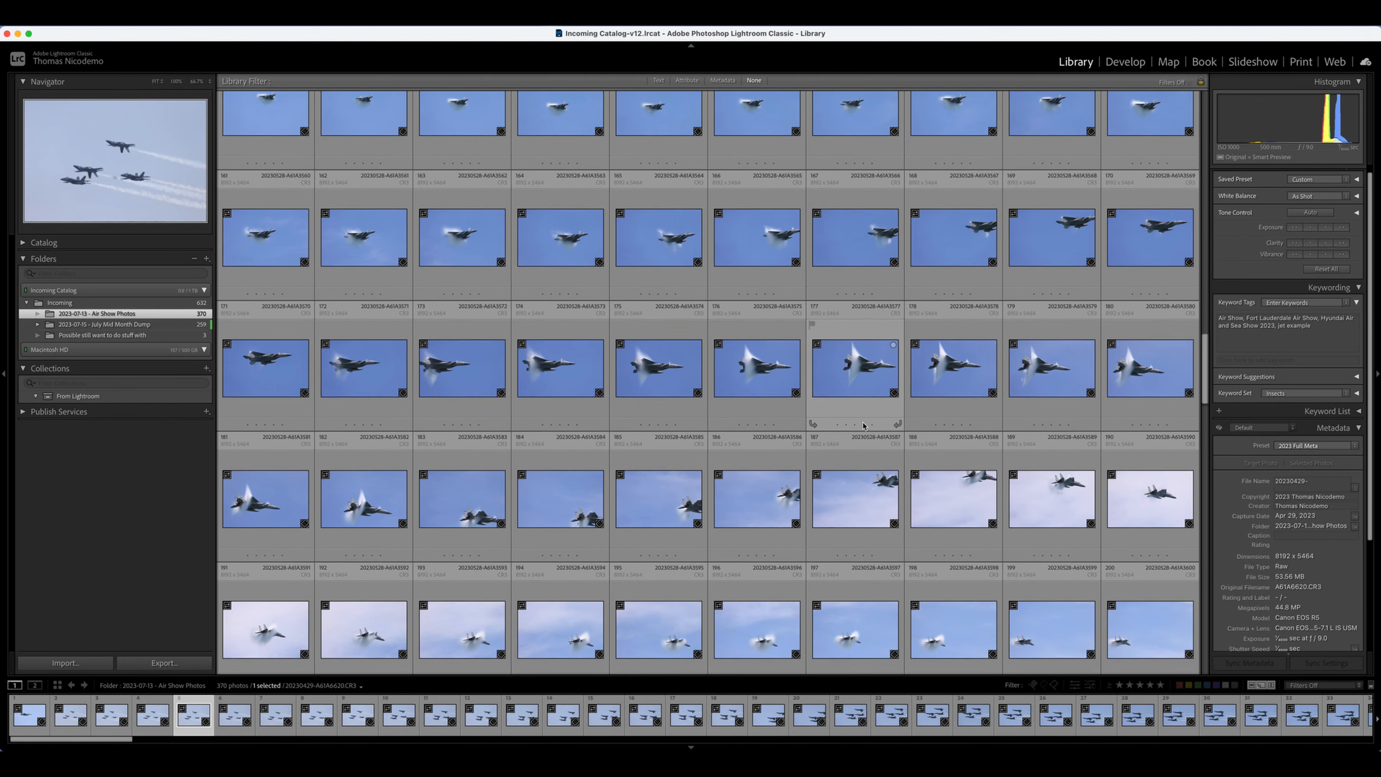
pyautogui.scroll(-3, 863, 426)
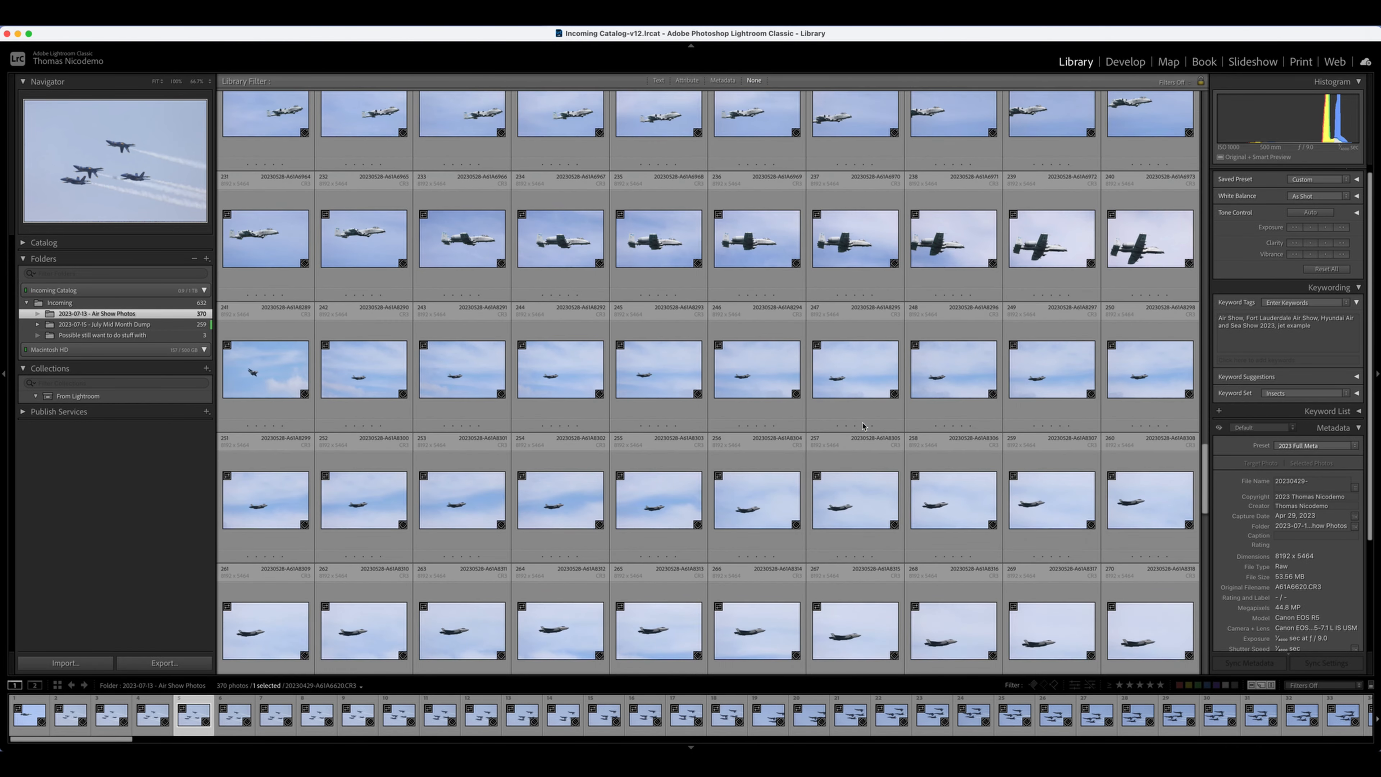
pyautogui.scroll(-5, 1207, 483)
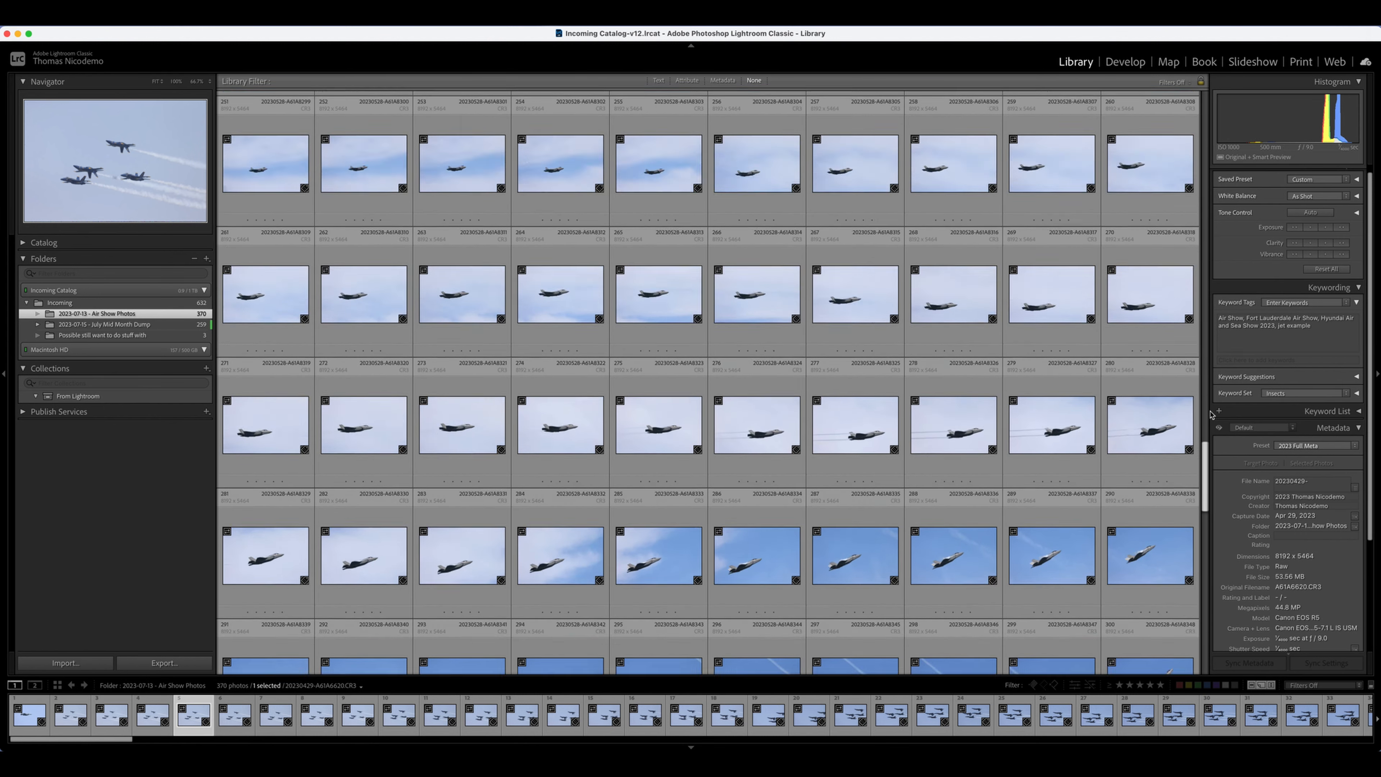
pyautogui.moveTo(1211, 414); pyautogui.dragTo(1210, 87)
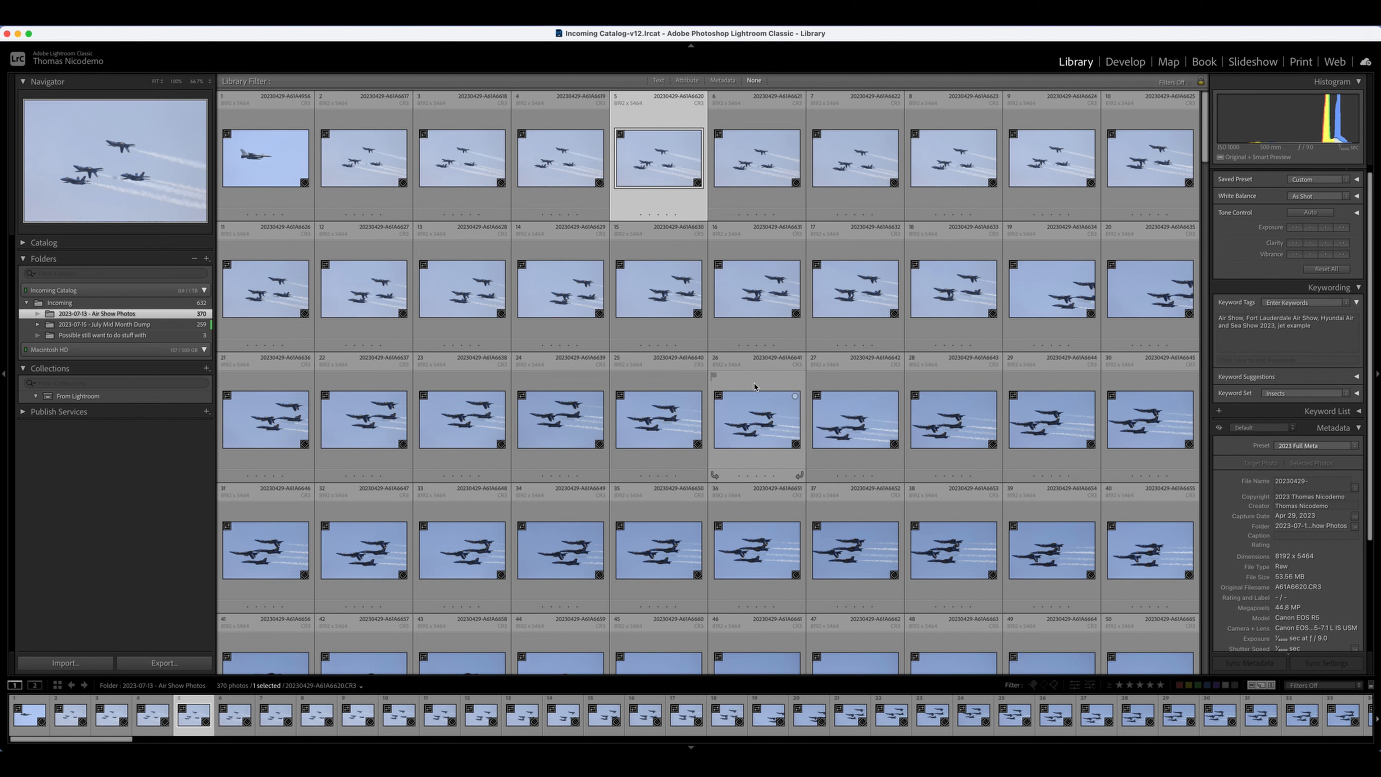
pyautogui.press('Home')
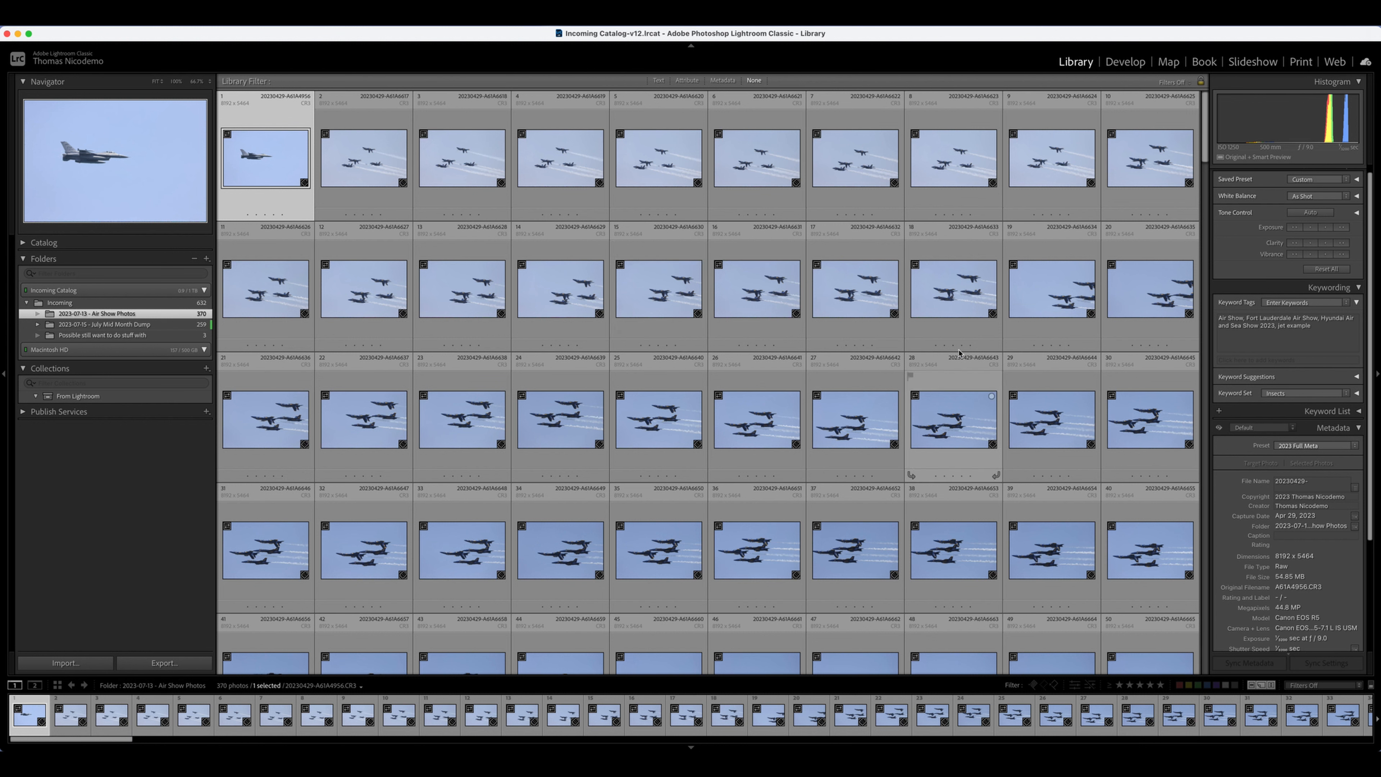
# Compare the first two photos, view the second one enlarged, and return to the grid.
pyautogui.click(363, 163)
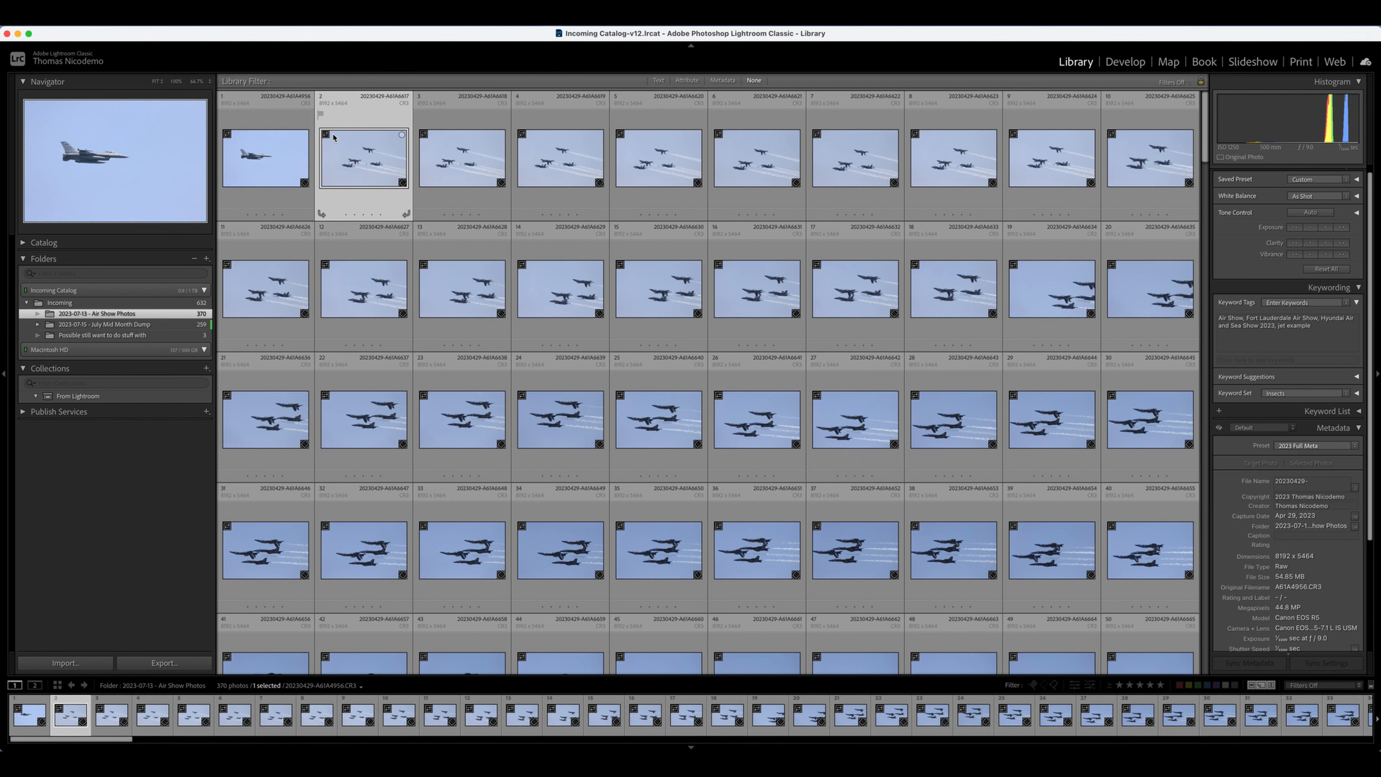
pyautogui.click(282, 170)
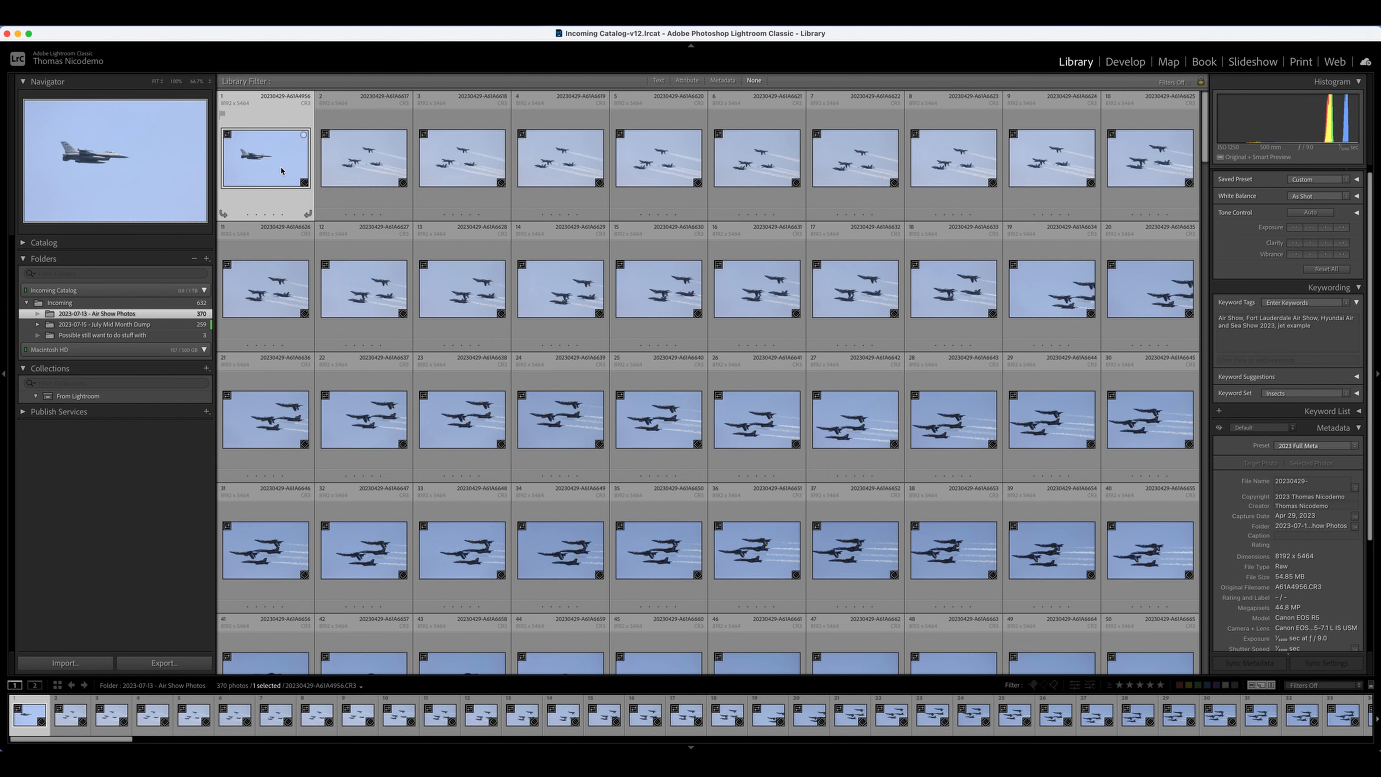
pyautogui.click(392, 167)
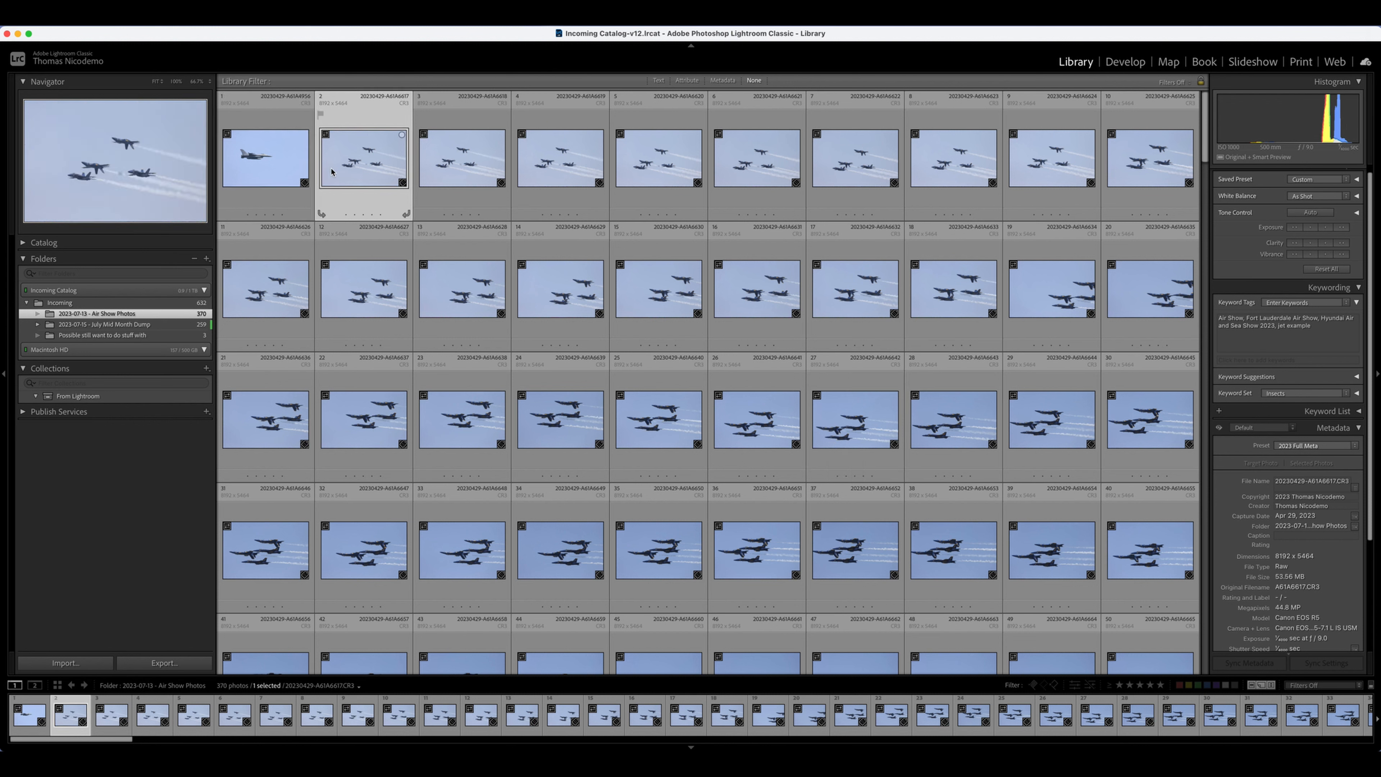
pyautogui.doubleClick(294, 155)
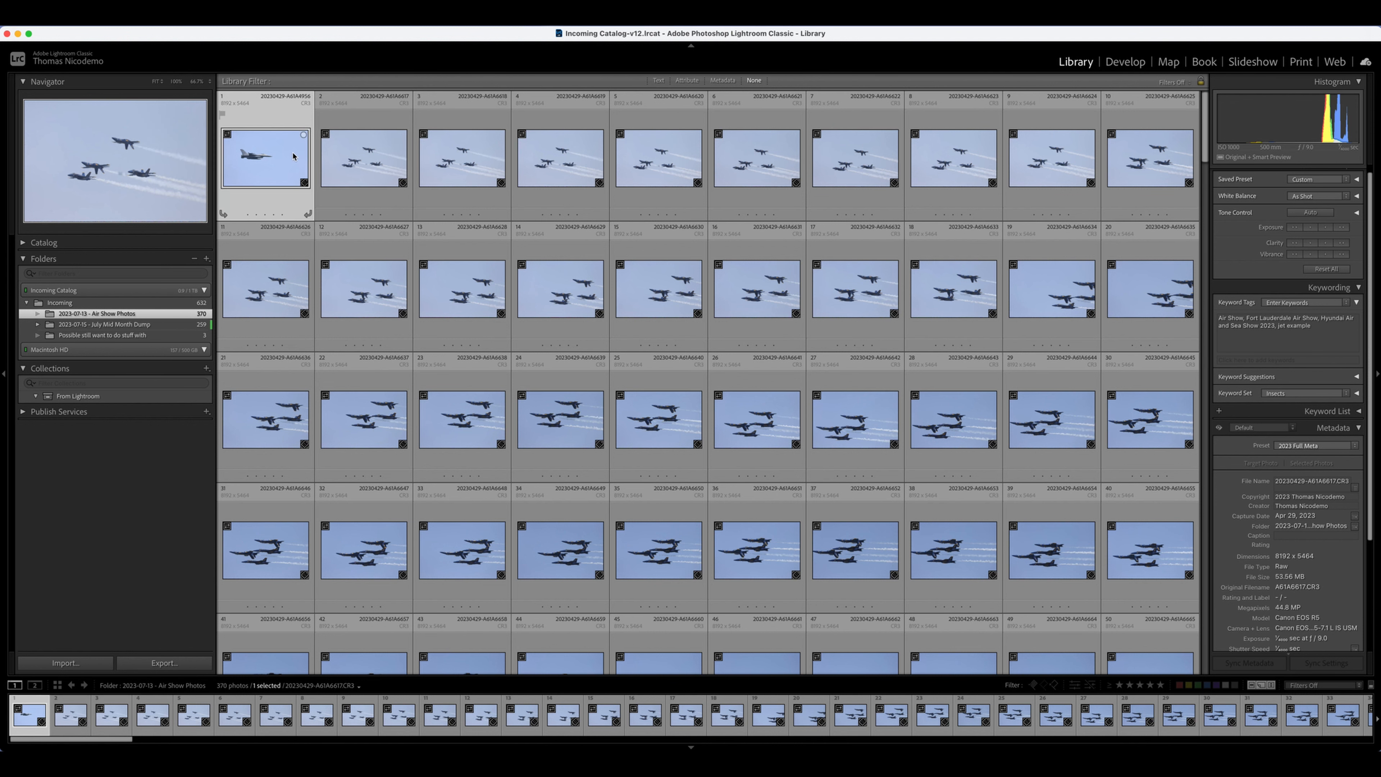
pyautogui.press('Right')
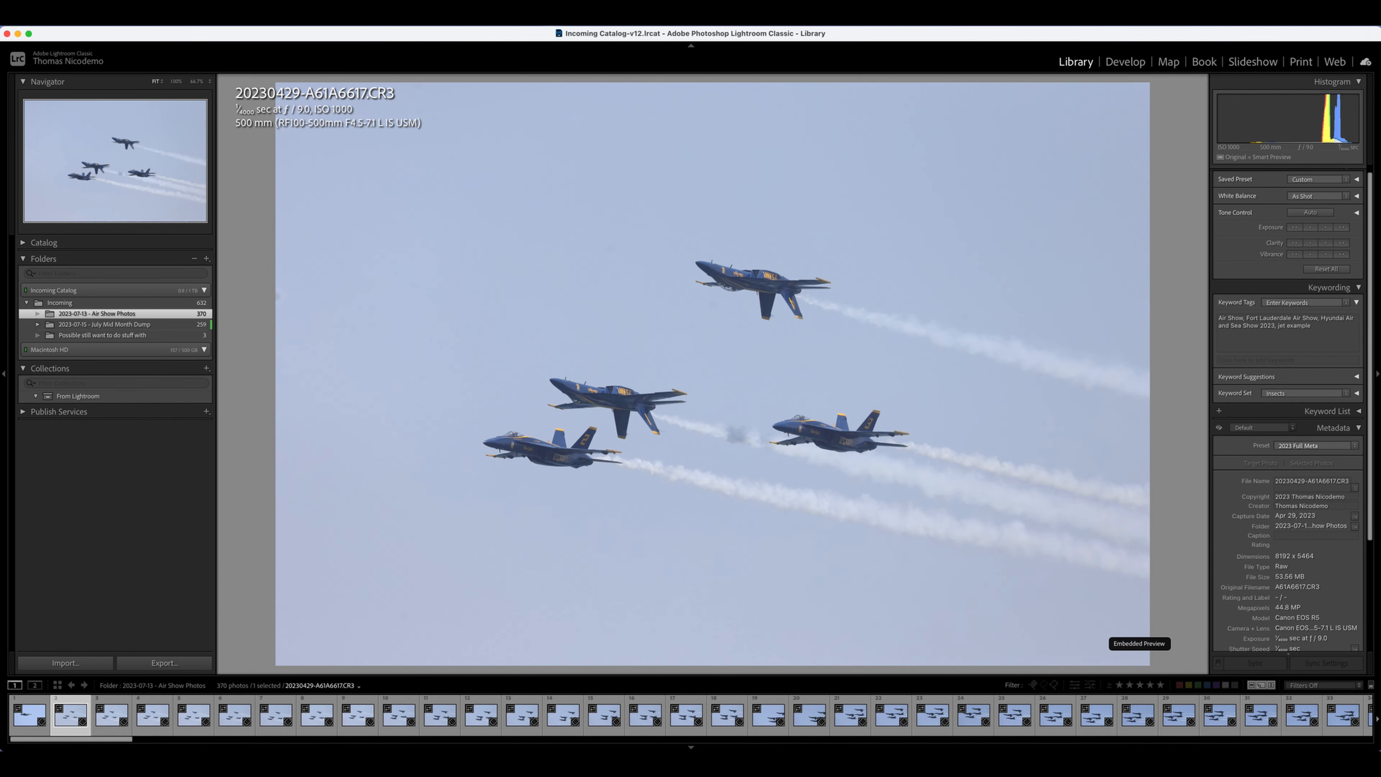
pyautogui.press('g')
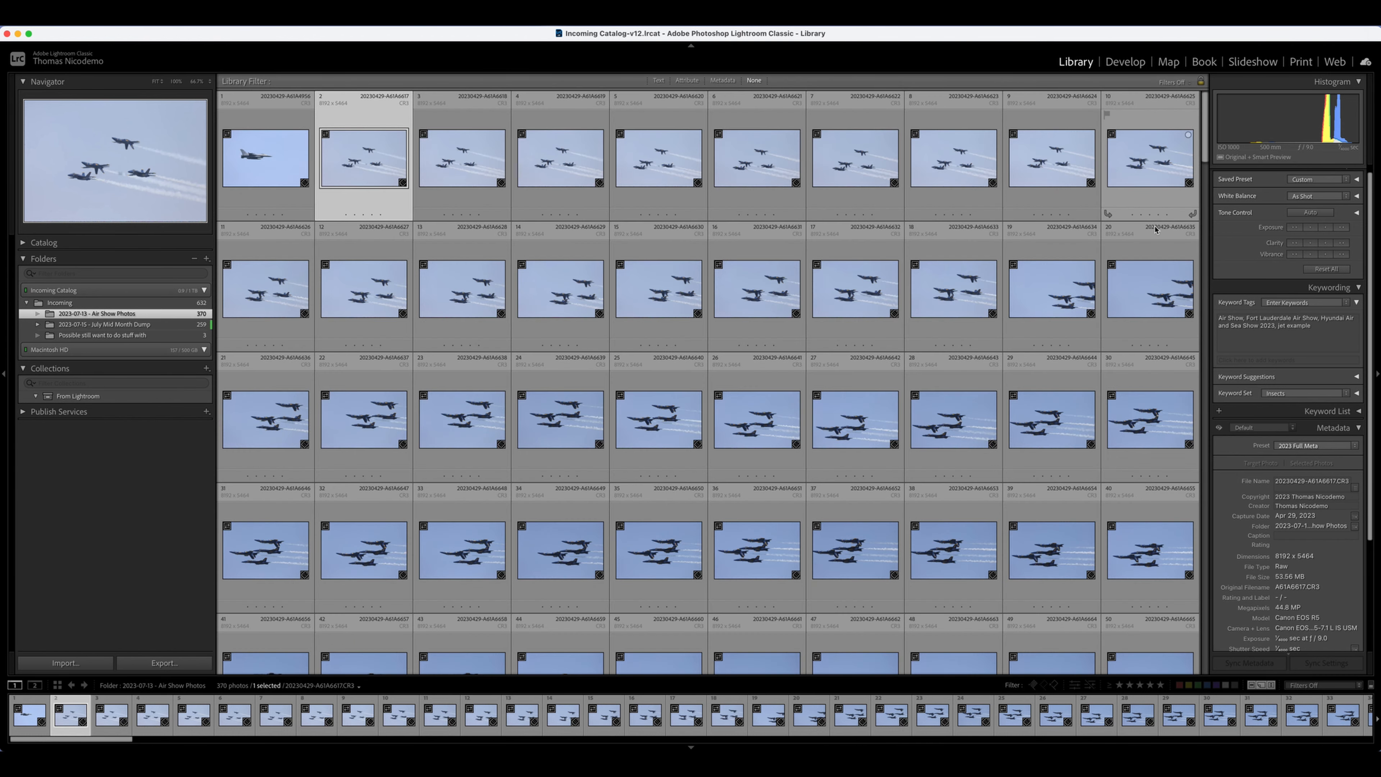
# Select the jet formation photos from 2 through 141 and move them into a new "Blue Angels" folder inside 2023-07-13 - Air Show Photos.
pyautogui.scroll(-2, 1159, 437)
pyautogui.scroll(-8, 1159, 437)
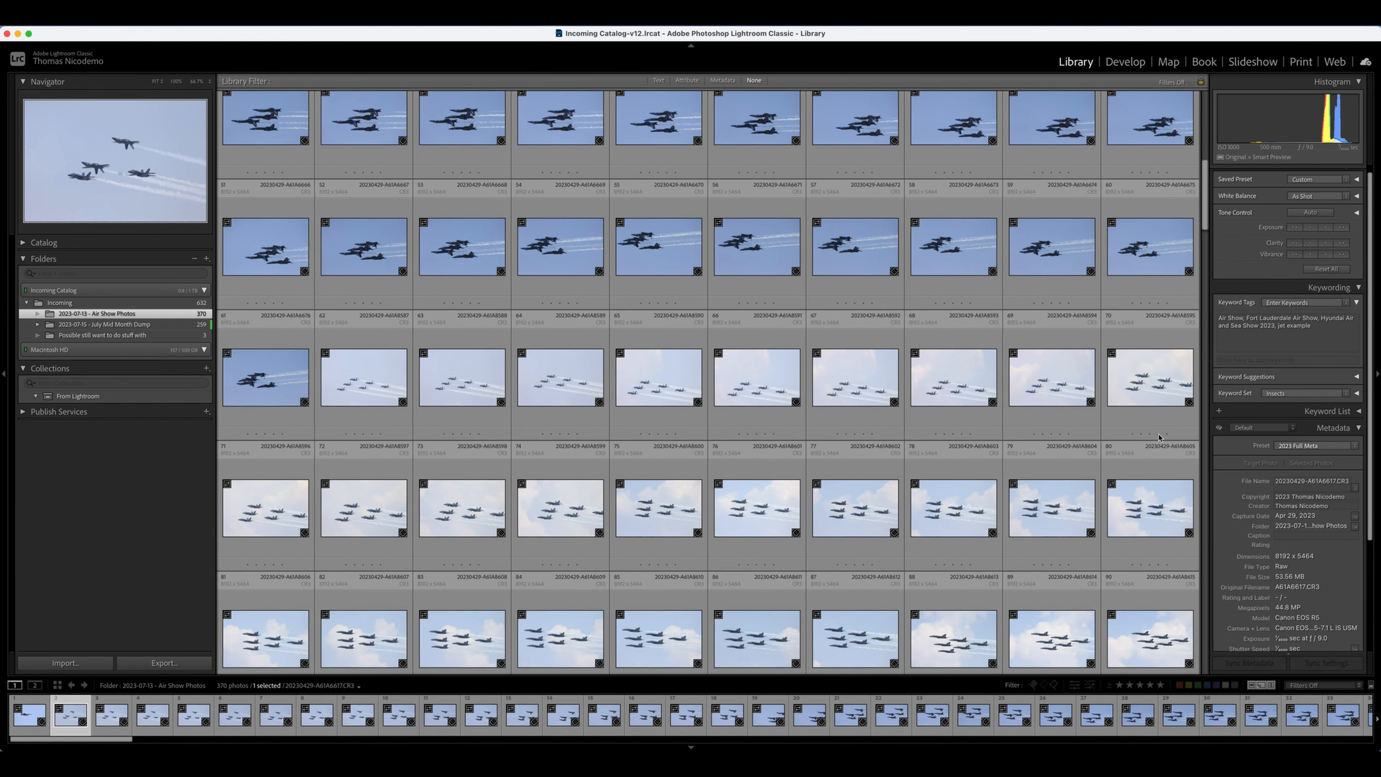
pyautogui.scroll(-7, 1026, 440)
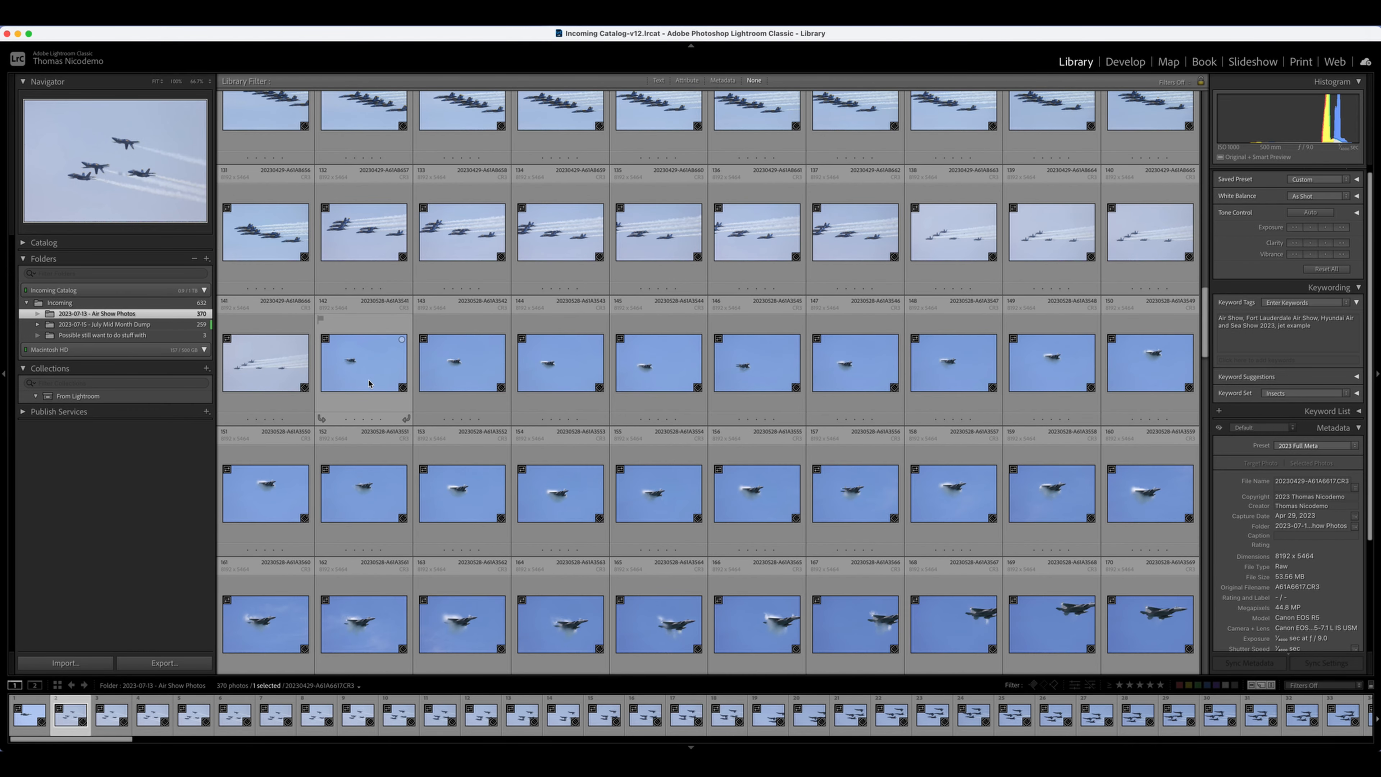
pyautogui.keyDown('shift'); pyautogui.click(259, 364); pyautogui.keyUp('shift')
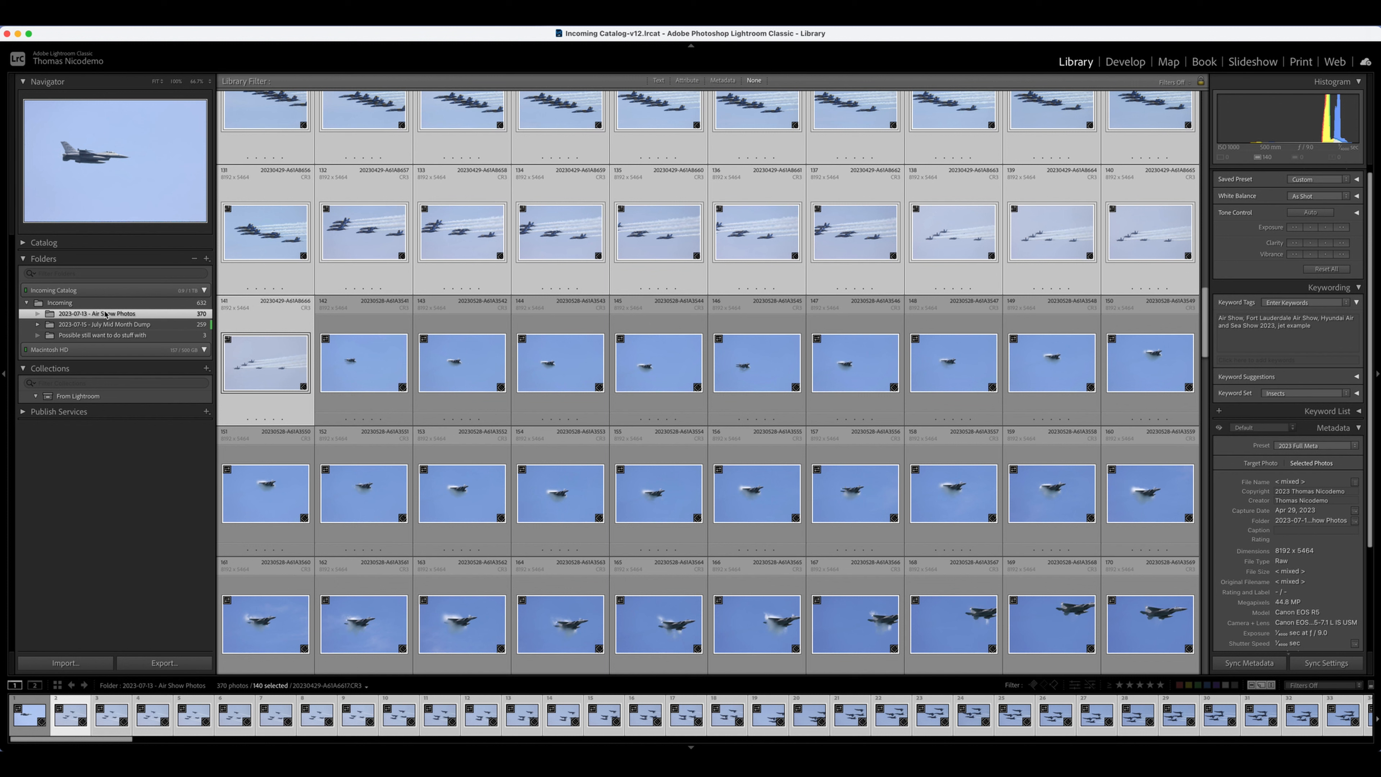
pyautogui.rightClick(105, 314)
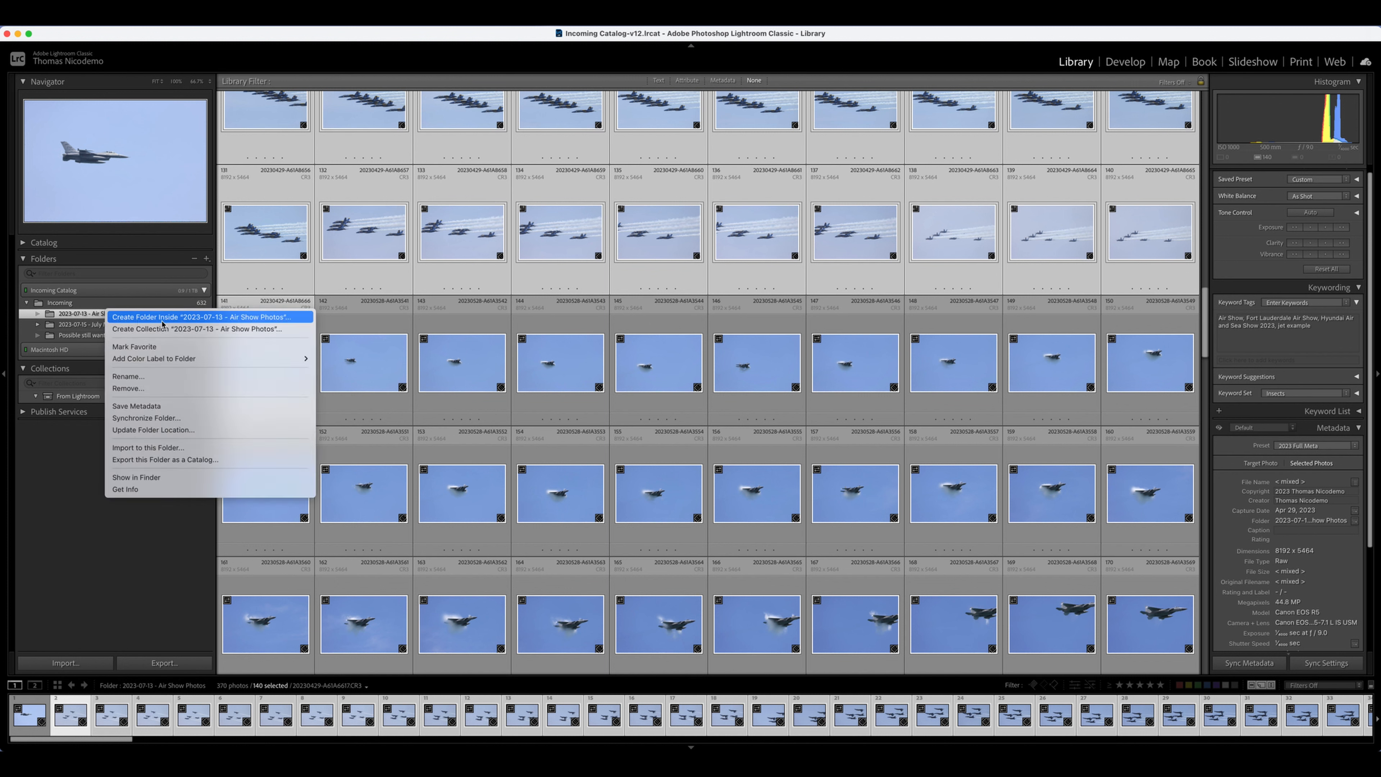
pyautogui.click(256, 318)
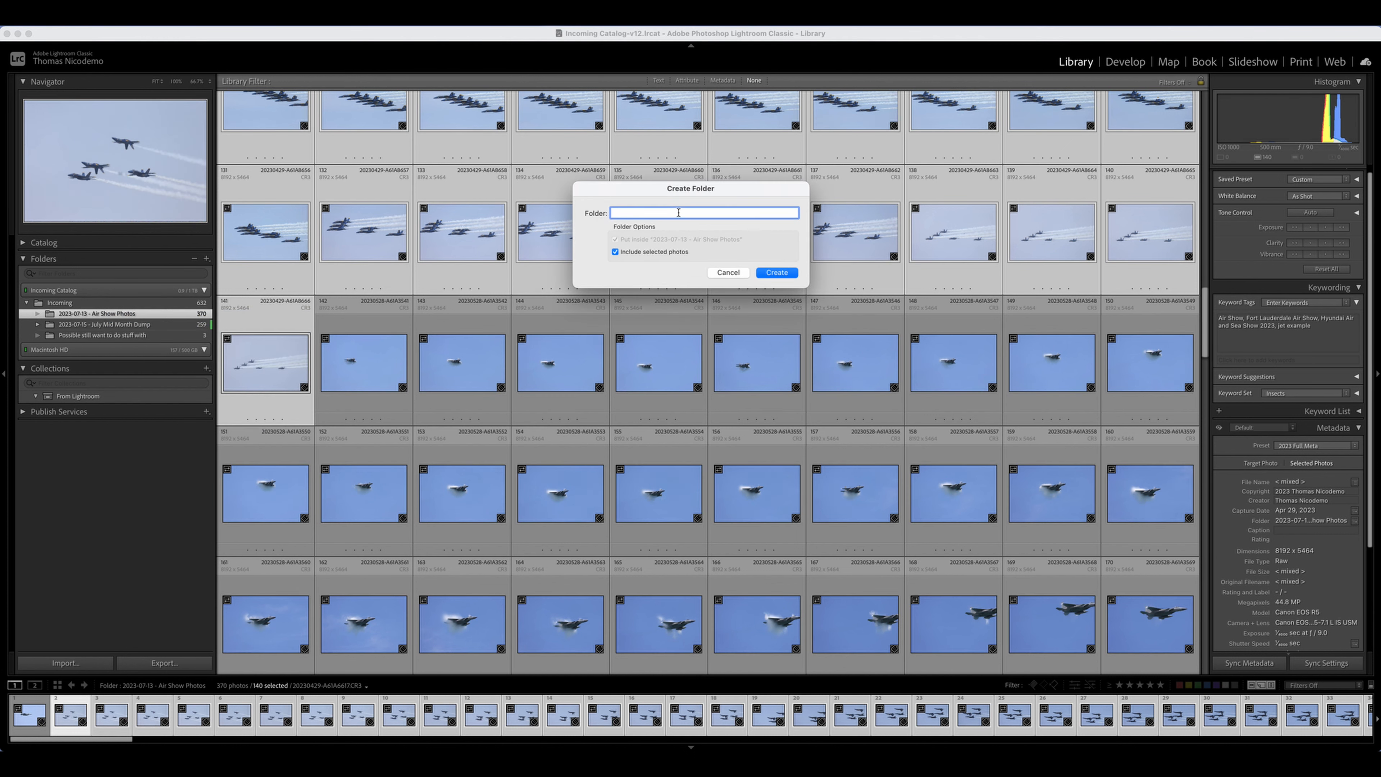
pyautogui.write('Blue Angels')
pyautogui.click(777, 273)
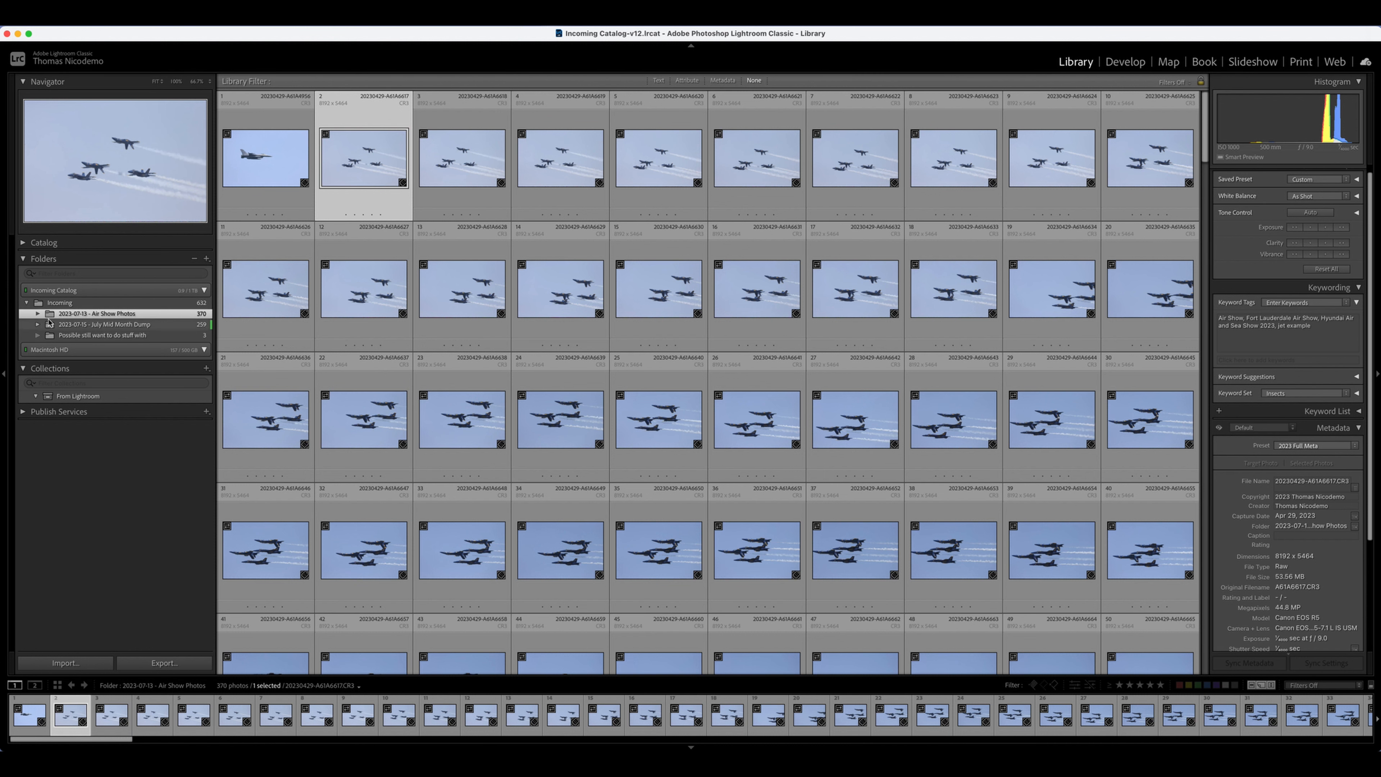
# Compare the Air Show Photos folder with its Blue Angels subfolder and look through the photos in the subfolder.
pyautogui.click(76, 325)
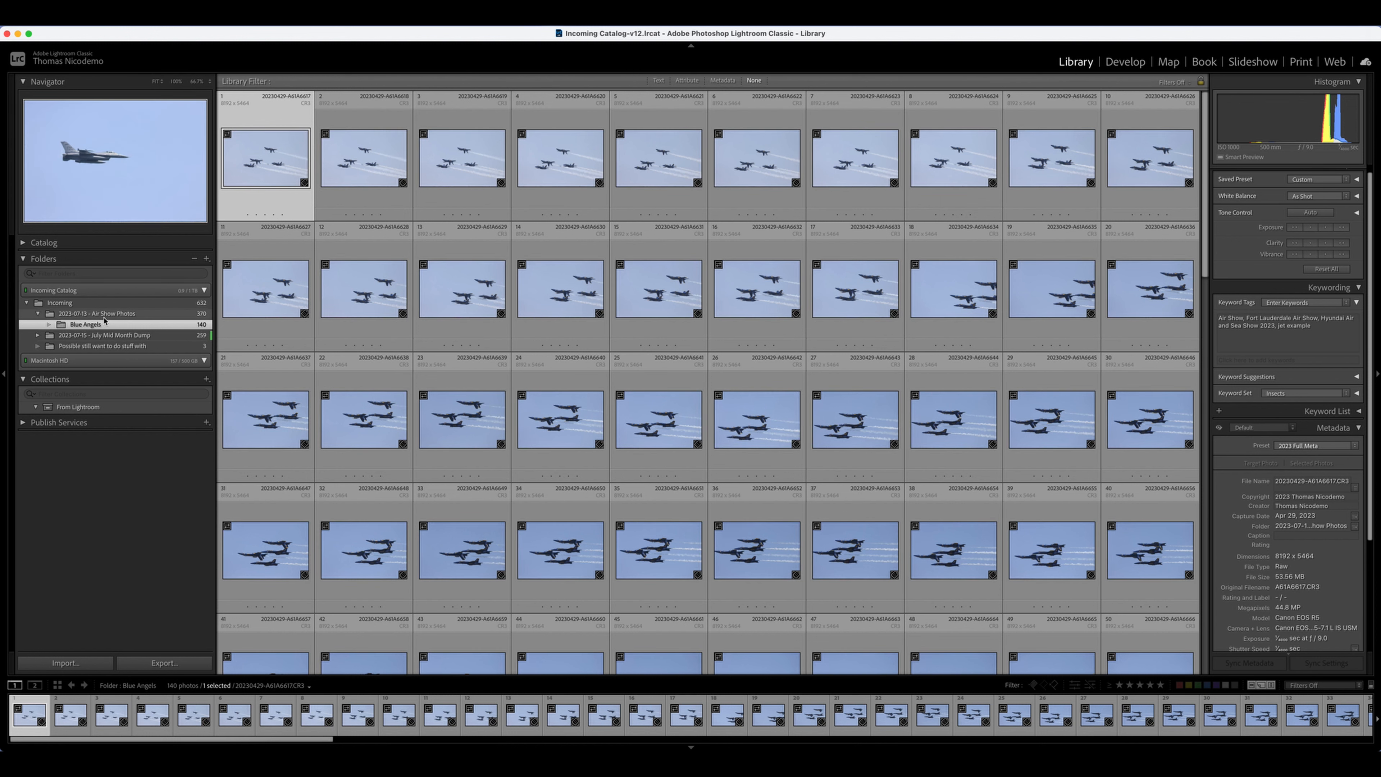
pyautogui.click(104, 315)
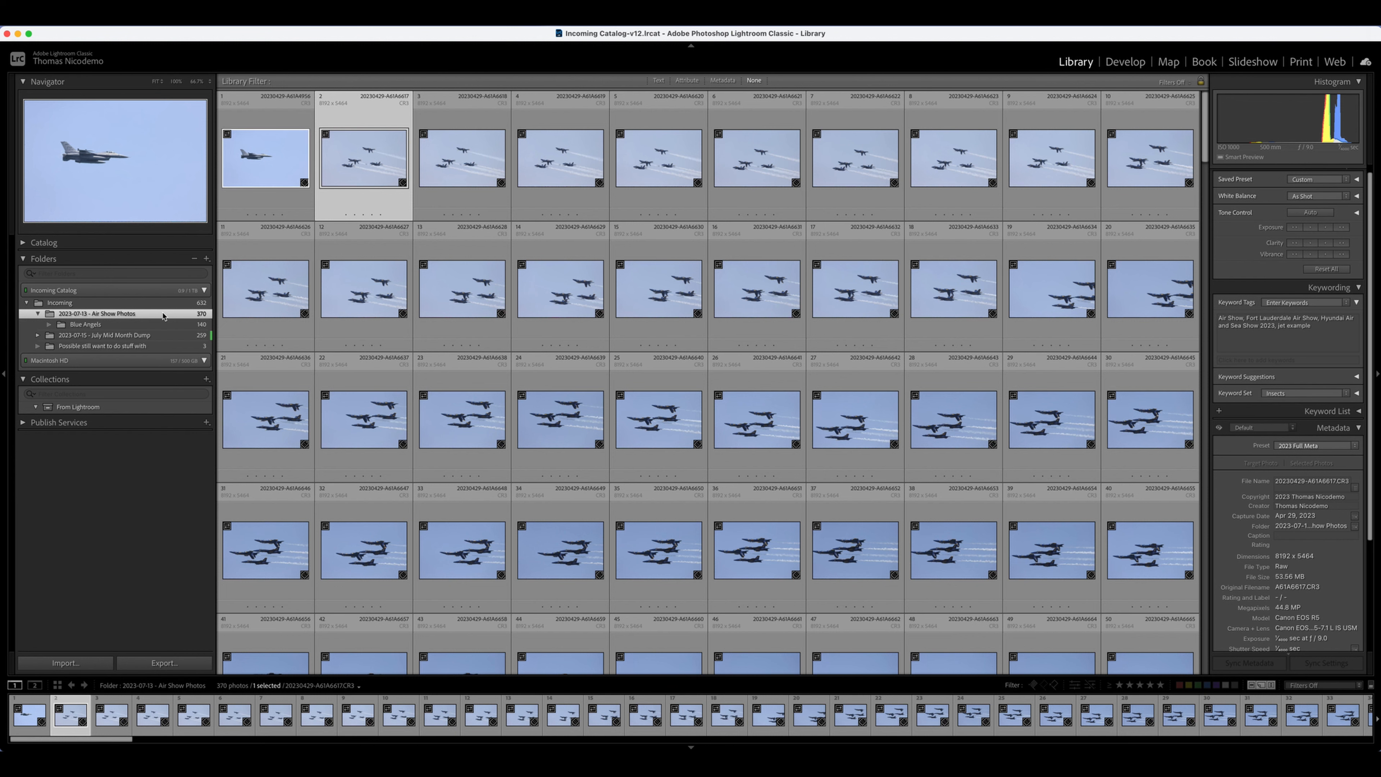
pyautogui.click(155, 325)
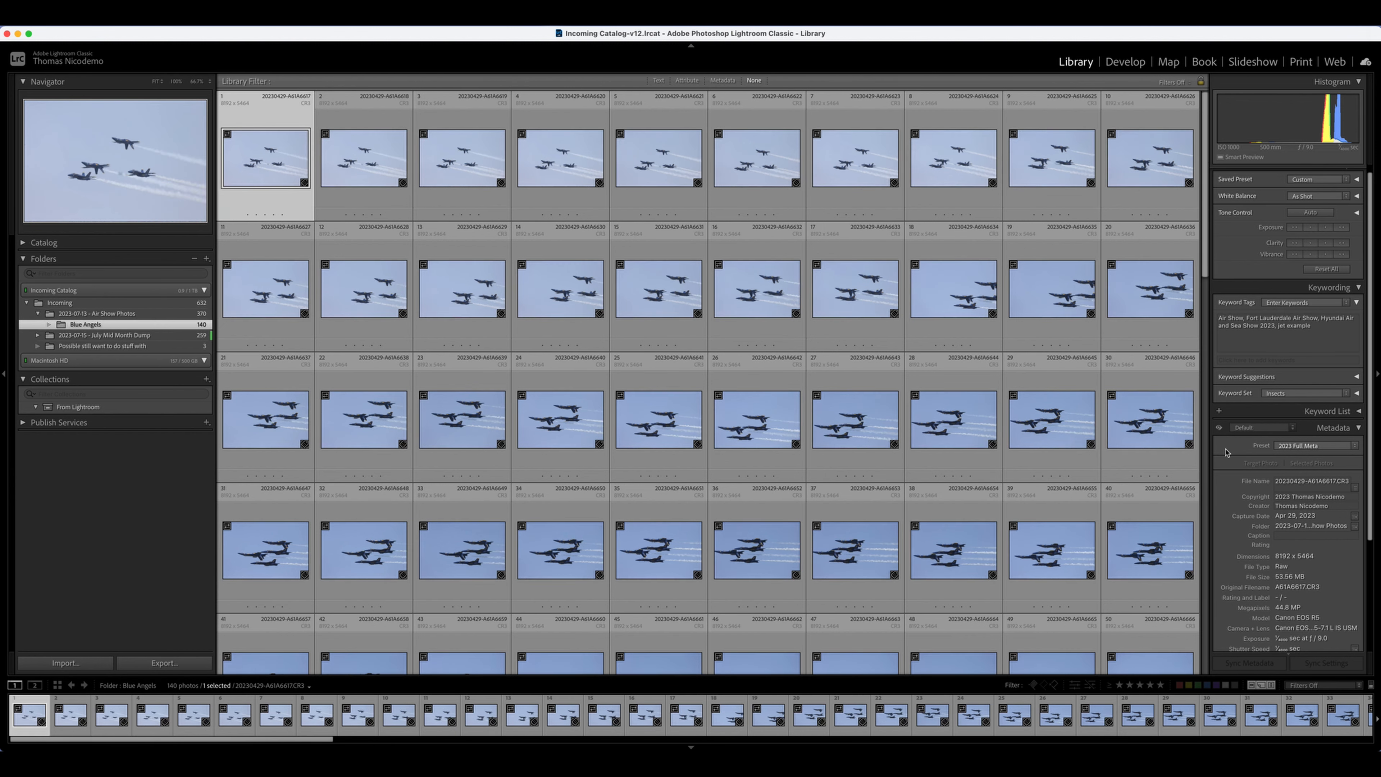
pyautogui.scroll(-1, 886, 409)
pyautogui.scroll(-20, 885, 409)
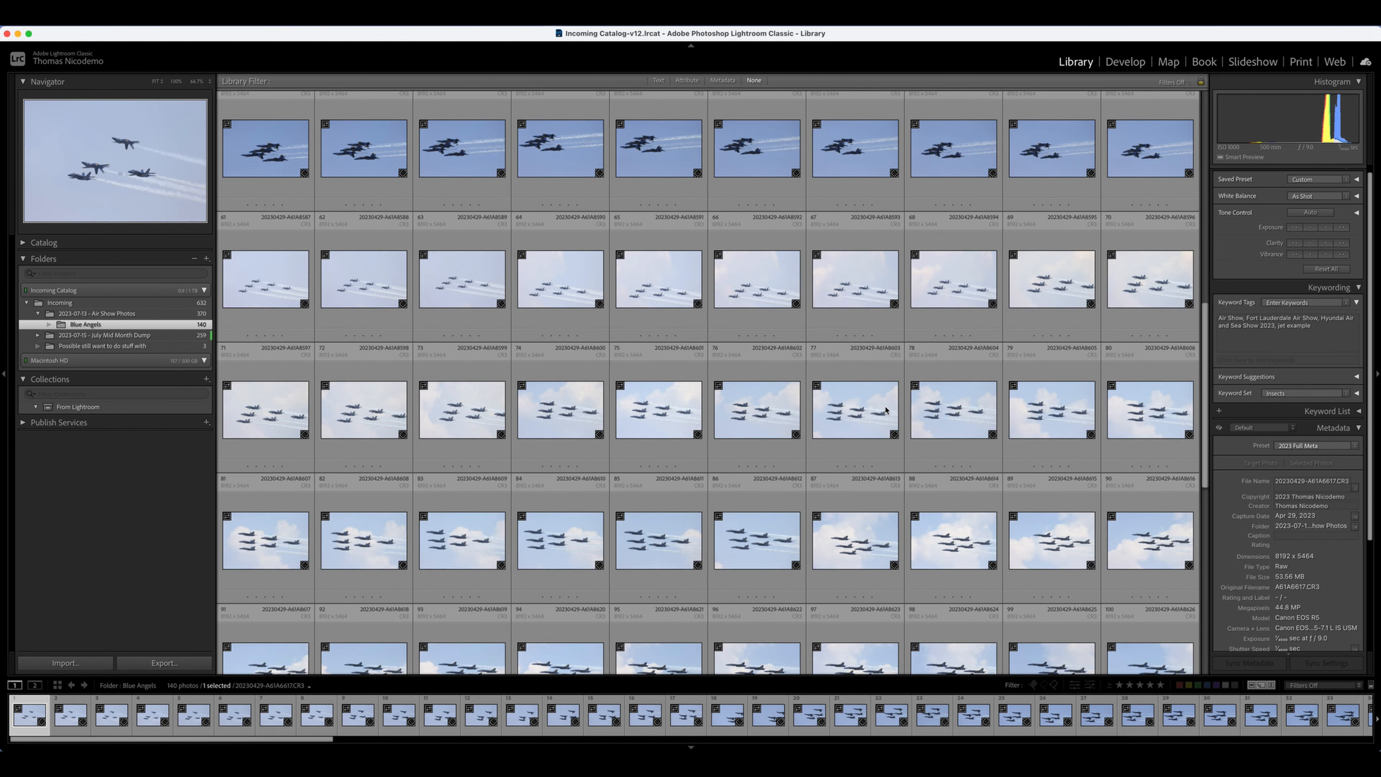
pyautogui.scroll(20, 886, 409)
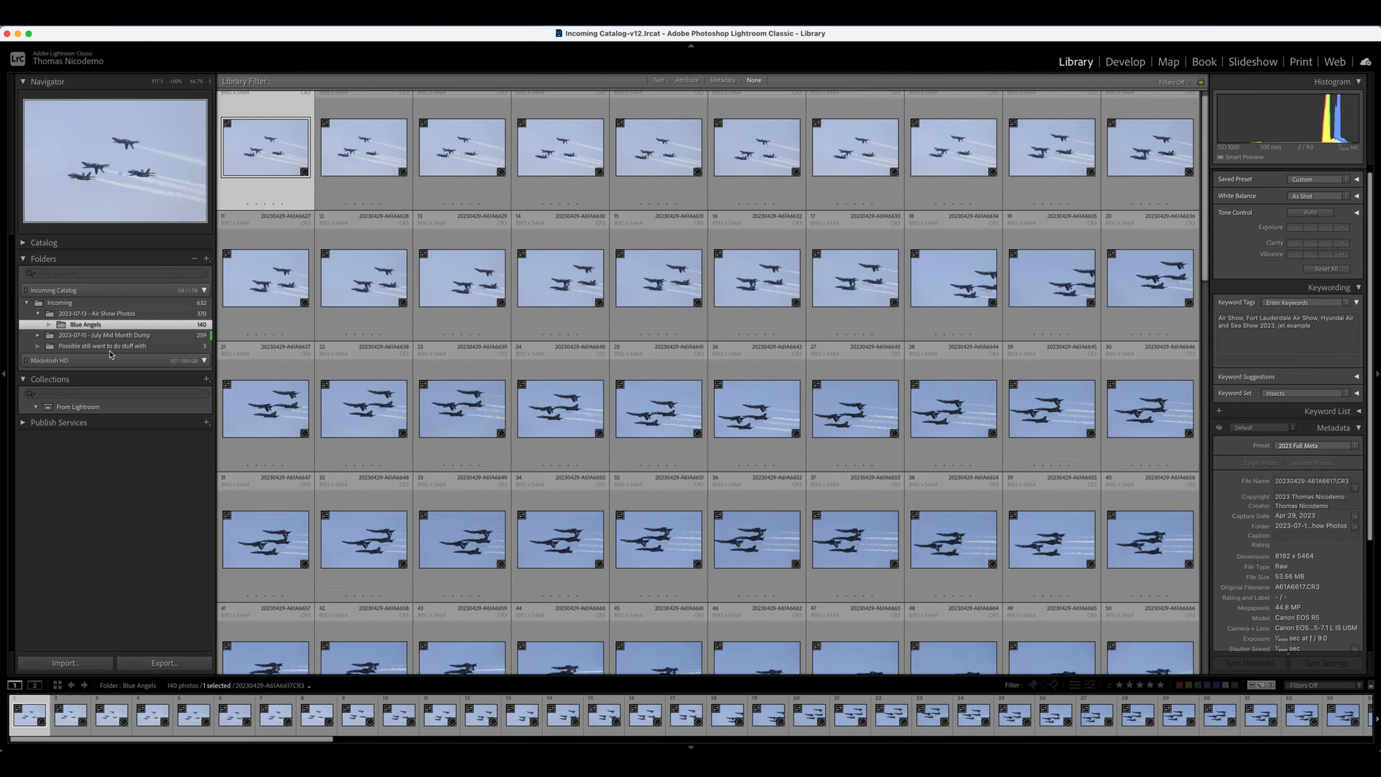
# In the Air Show Photos folder, select fighter jet photos 142 through 200 and move them into a new subfolder named "F-15".
pyautogui.click(96, 314)
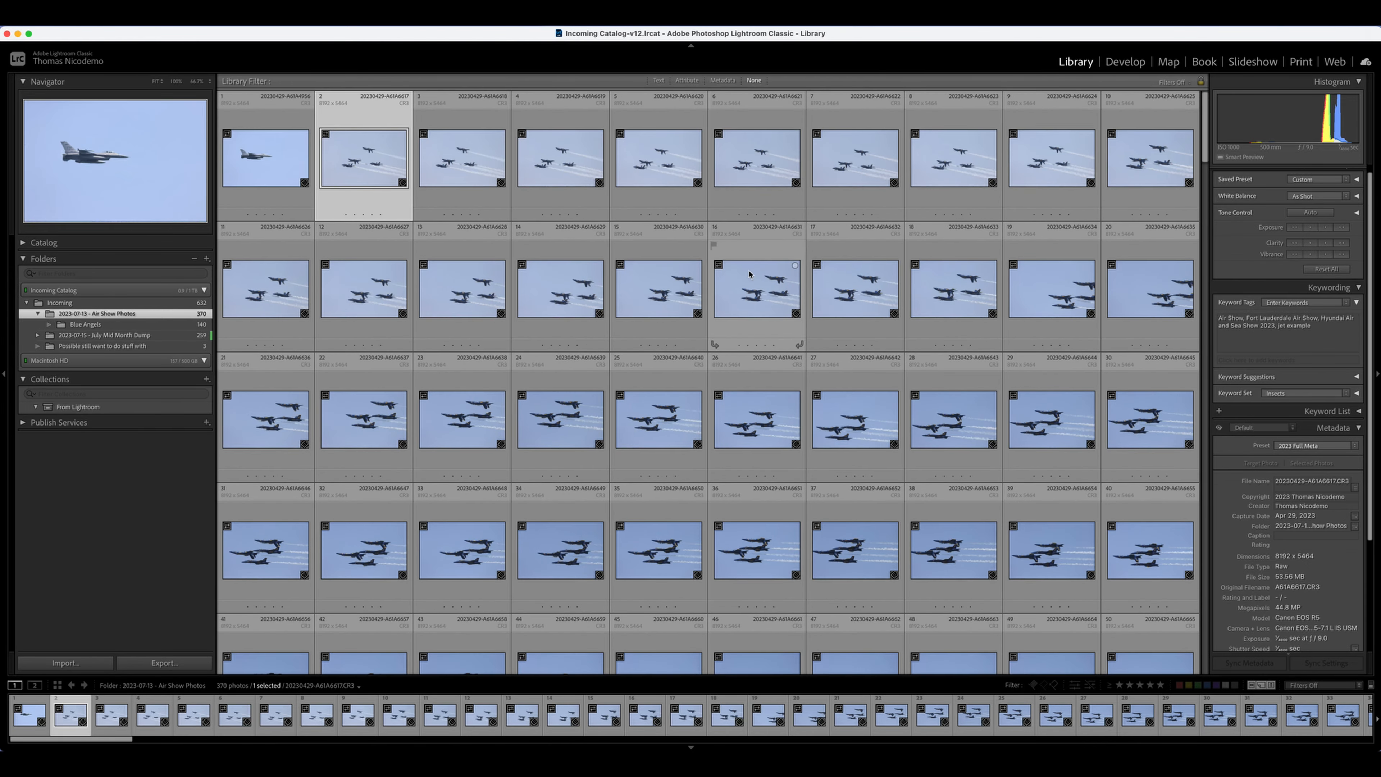
pyautogui.scroll(-10, 581, 281)
pyautogui.scroll(-15, 581, 281)
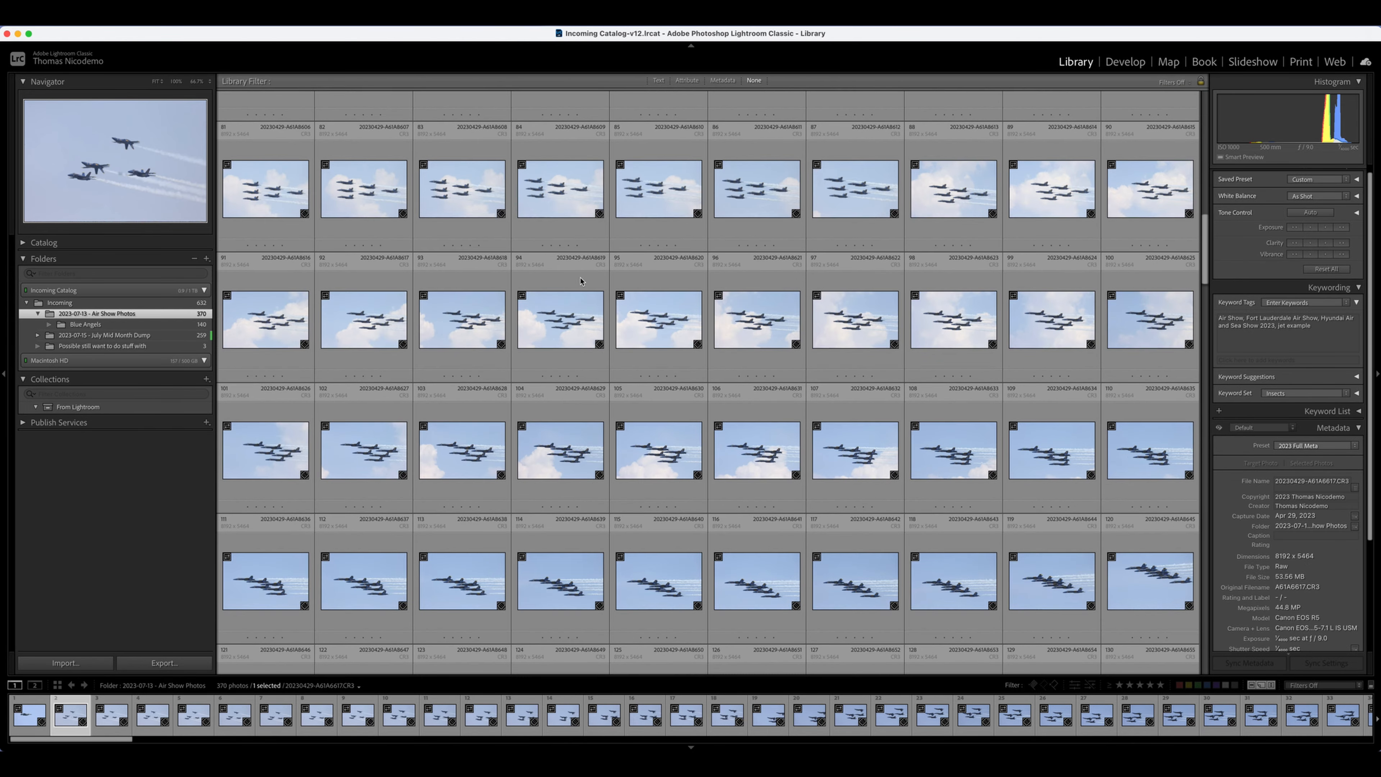
pyautogui.scroll(-6, 581, 281)
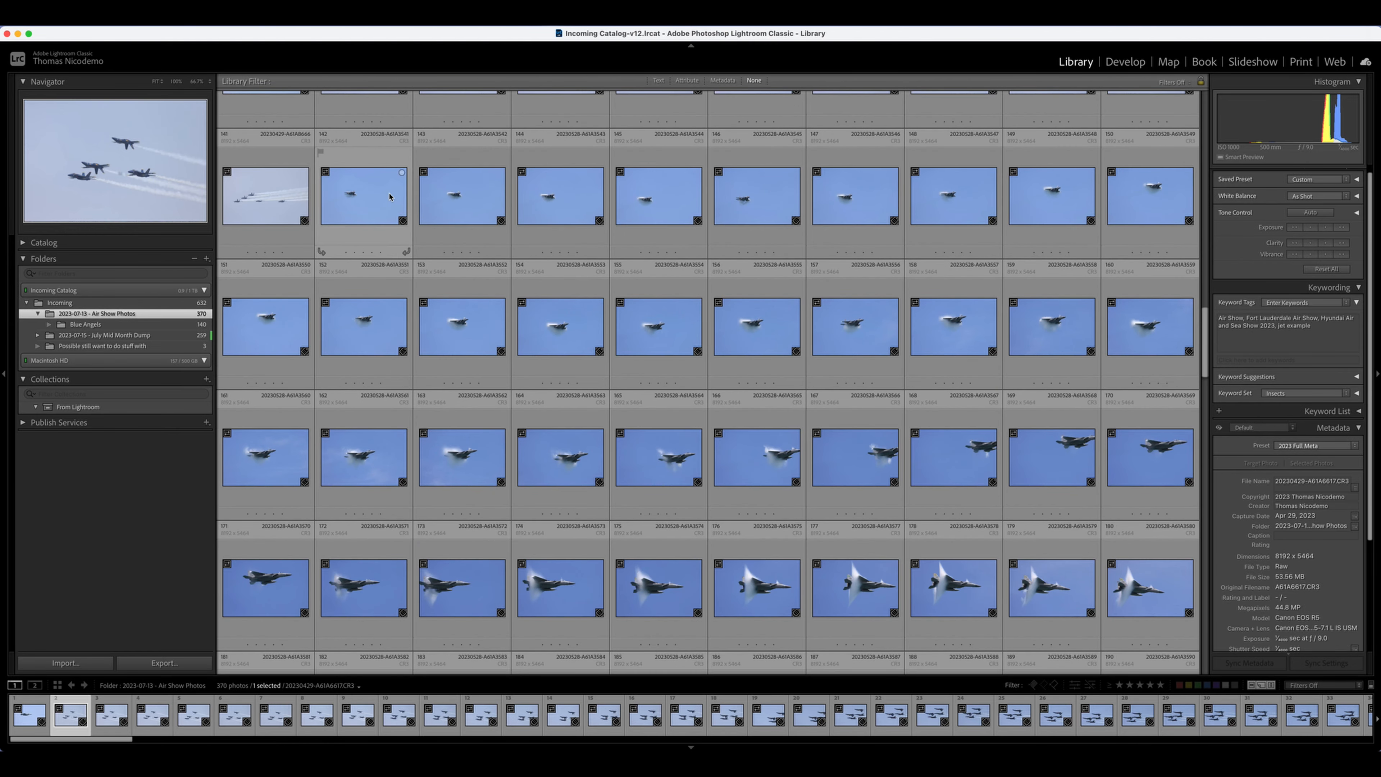
pyautogui.click(364, 196)
pyautogui.scroll(-5, 748, 430)
pyautogui.scroll(-3, 748, 430)
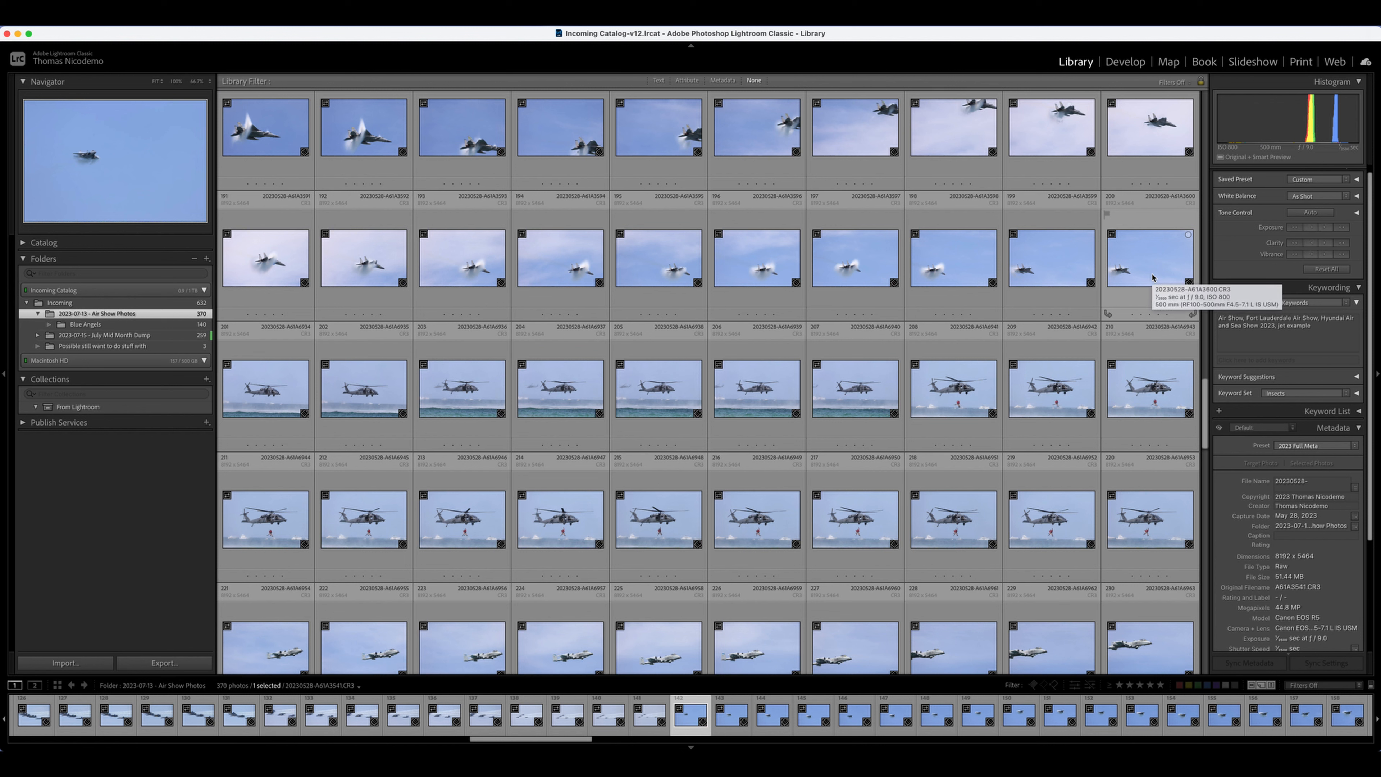
pyautogui.keyDown('shift'); pyautogui.click(1153, 276); pyautogui.keyUp('shift')
pyautogui.rightClick(99, 314)
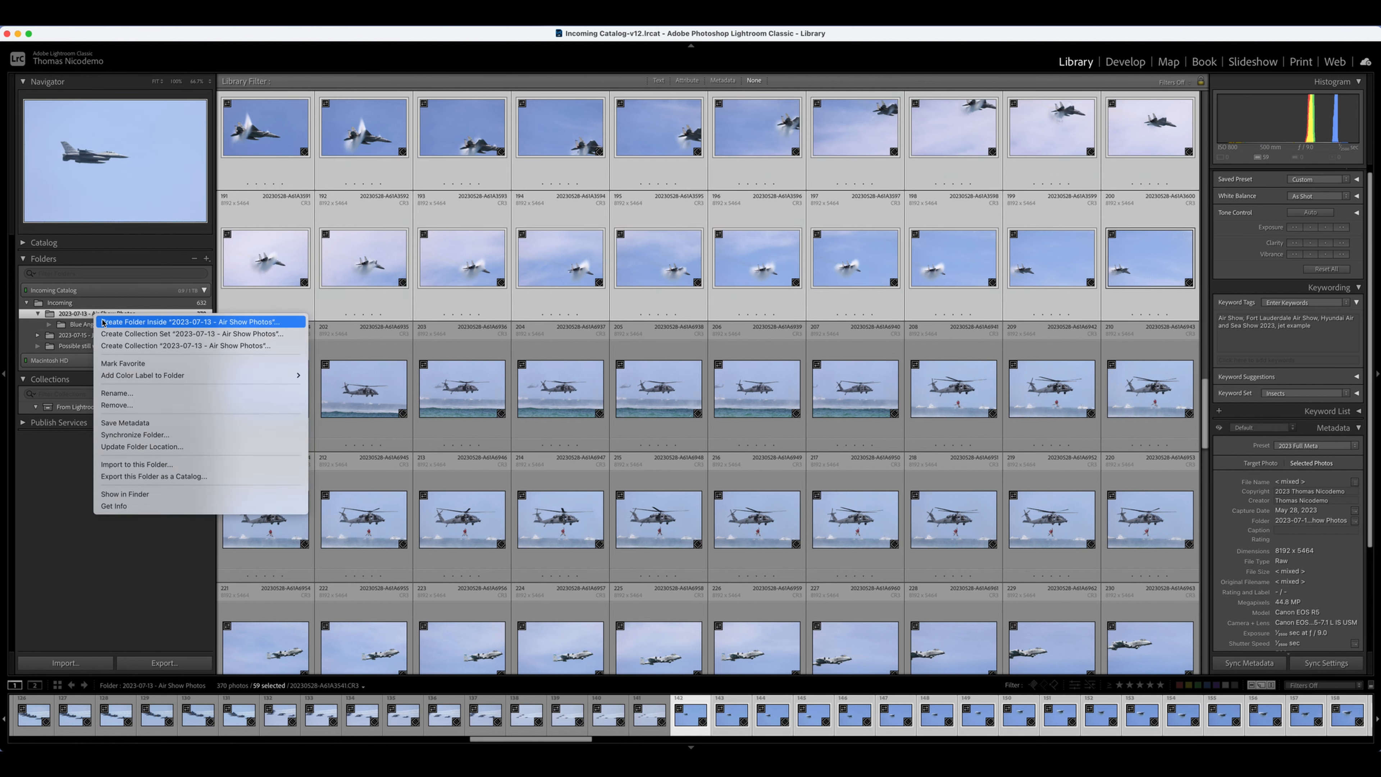
pyautogui.click(103, 323)
pyautogui.write('F-15')
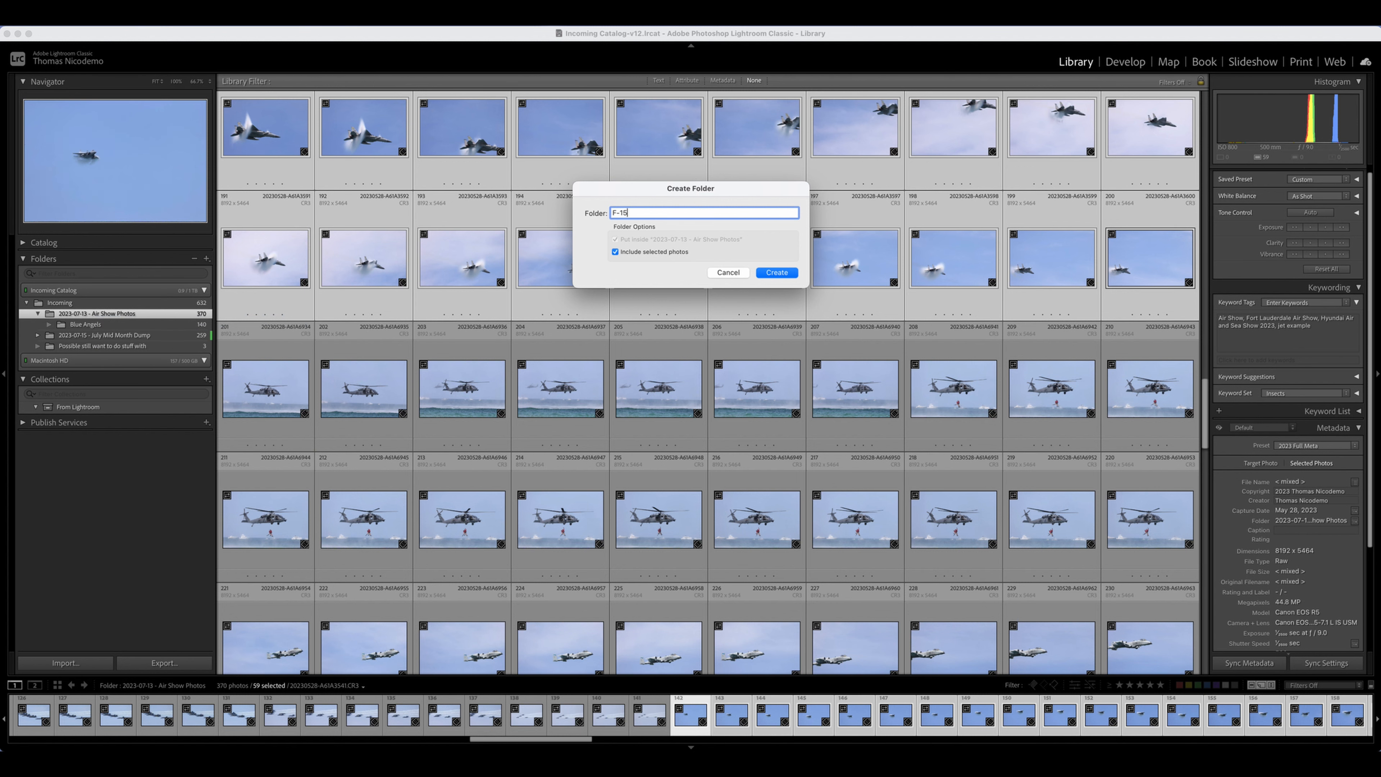
pyautogui.press('Return')
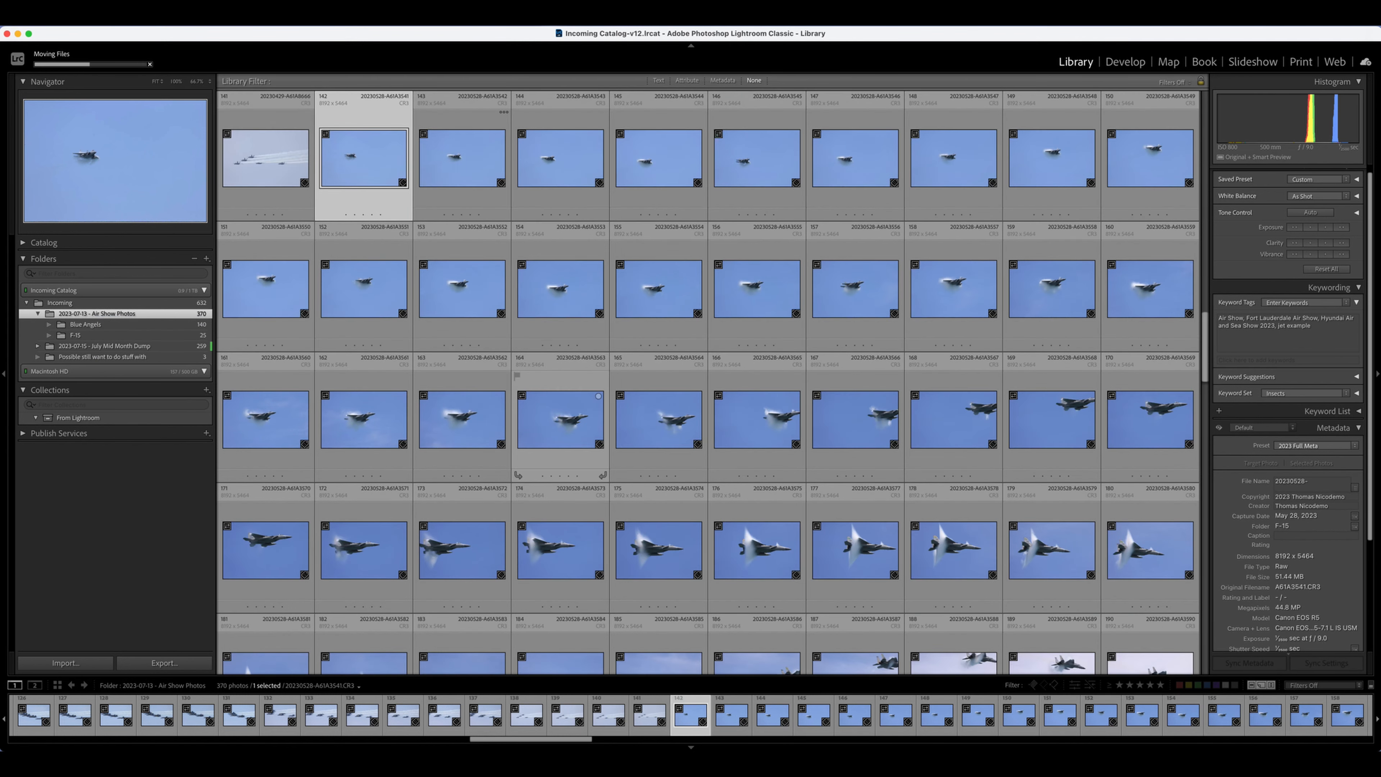
# Select helicopter photos 201 through 220 and move them into a new "PAV Hawk" subfolder of Air Show Photos.
pyautogui.scroll(-10, 642, 388)
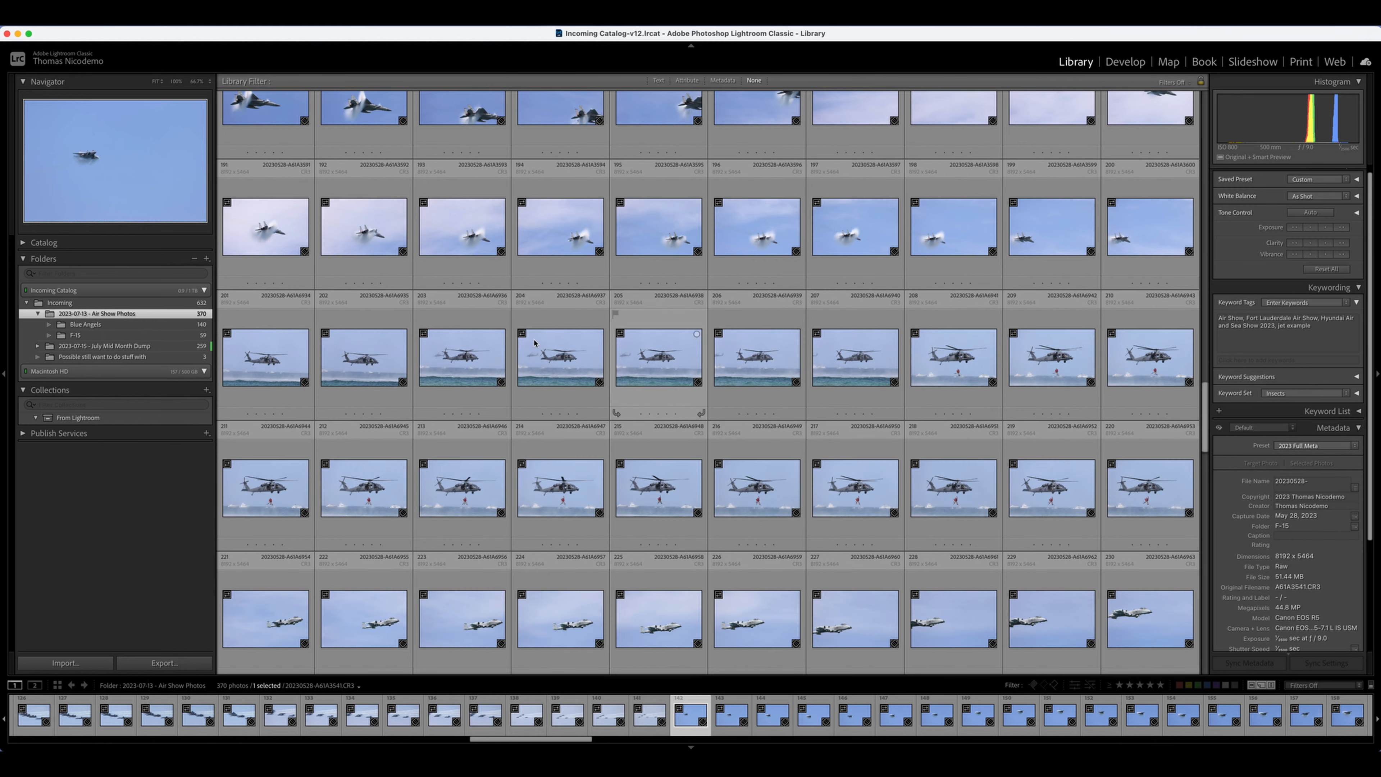
pyautogui.click(243, 354)
pyautogui.scroll(-5, 688, 381)
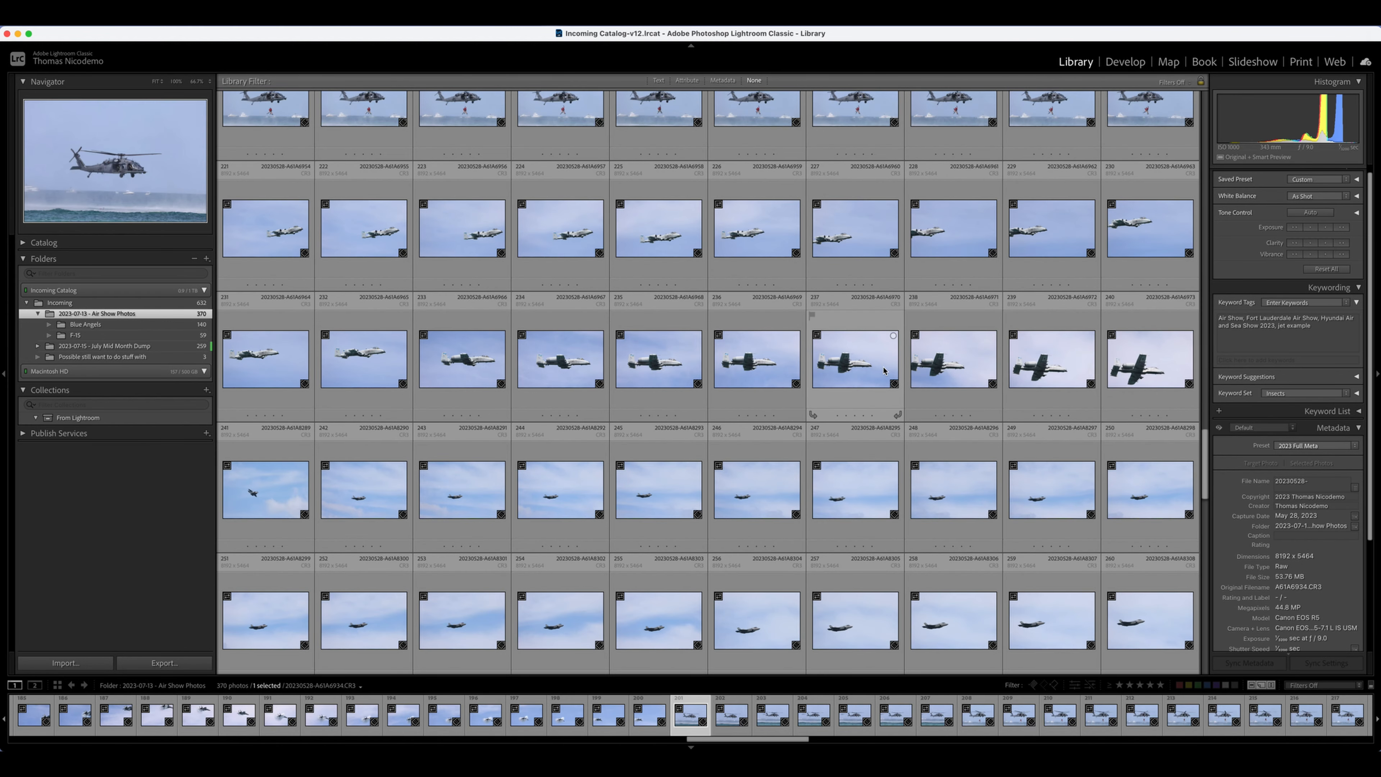
pyautogui.scroll(1, 1131, 185)
pyautogui.keyDown('shift'); pyautogui.click(1164, 154); pyautogui.keyUp('shift')
pyautogui.scroll(-3, 881, 383)
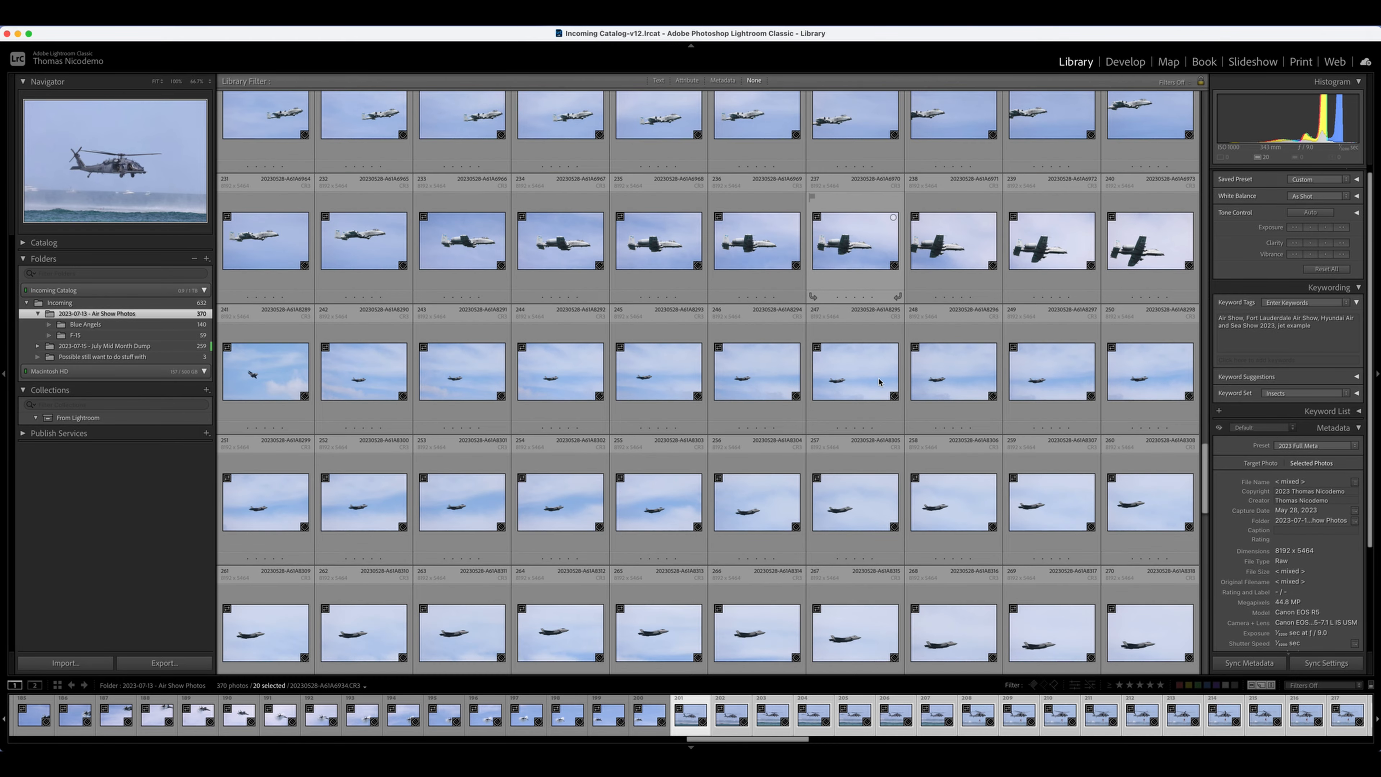
pyautogui.scroll(2, 882, 383)
pyautogui.scroll(5, 882, 383)
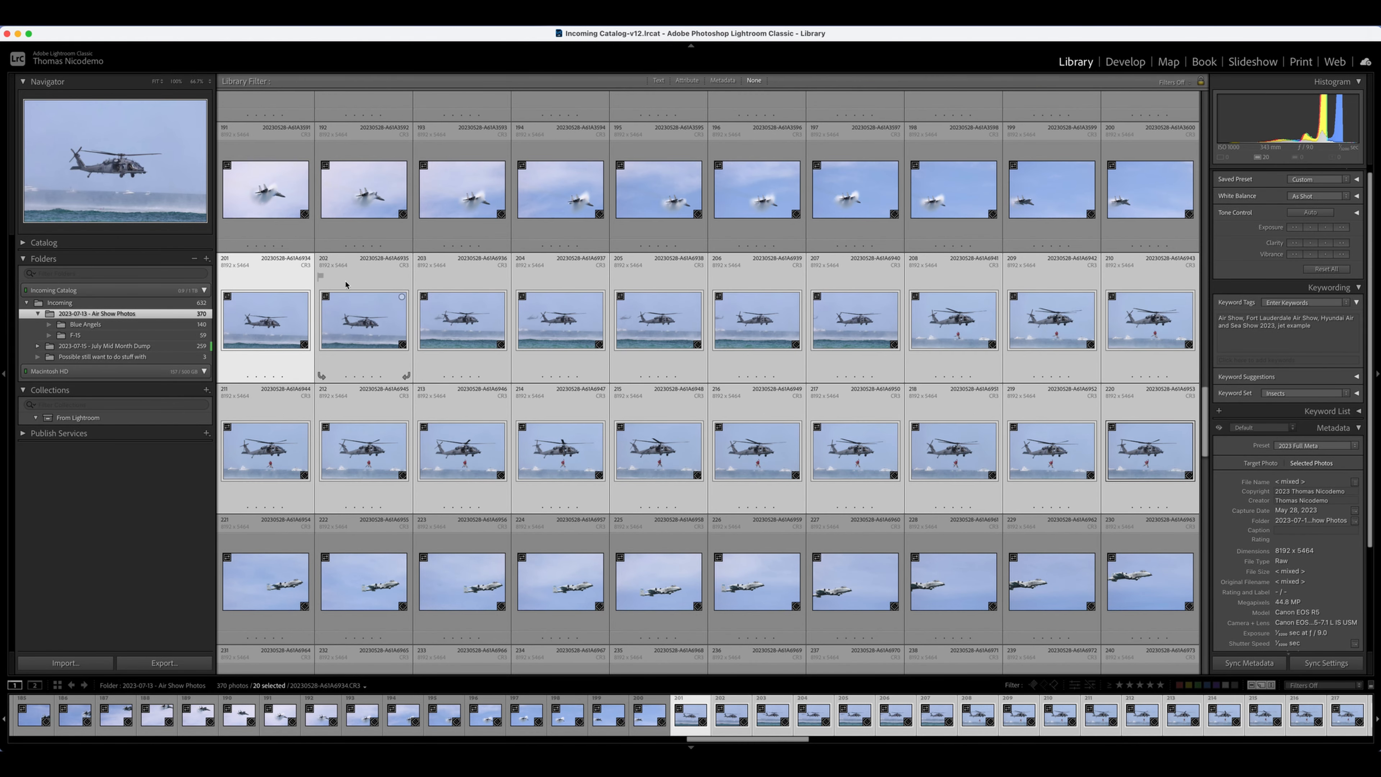
pyautogui.rightClick(146, 316)
pyautogui.click(146, 321)
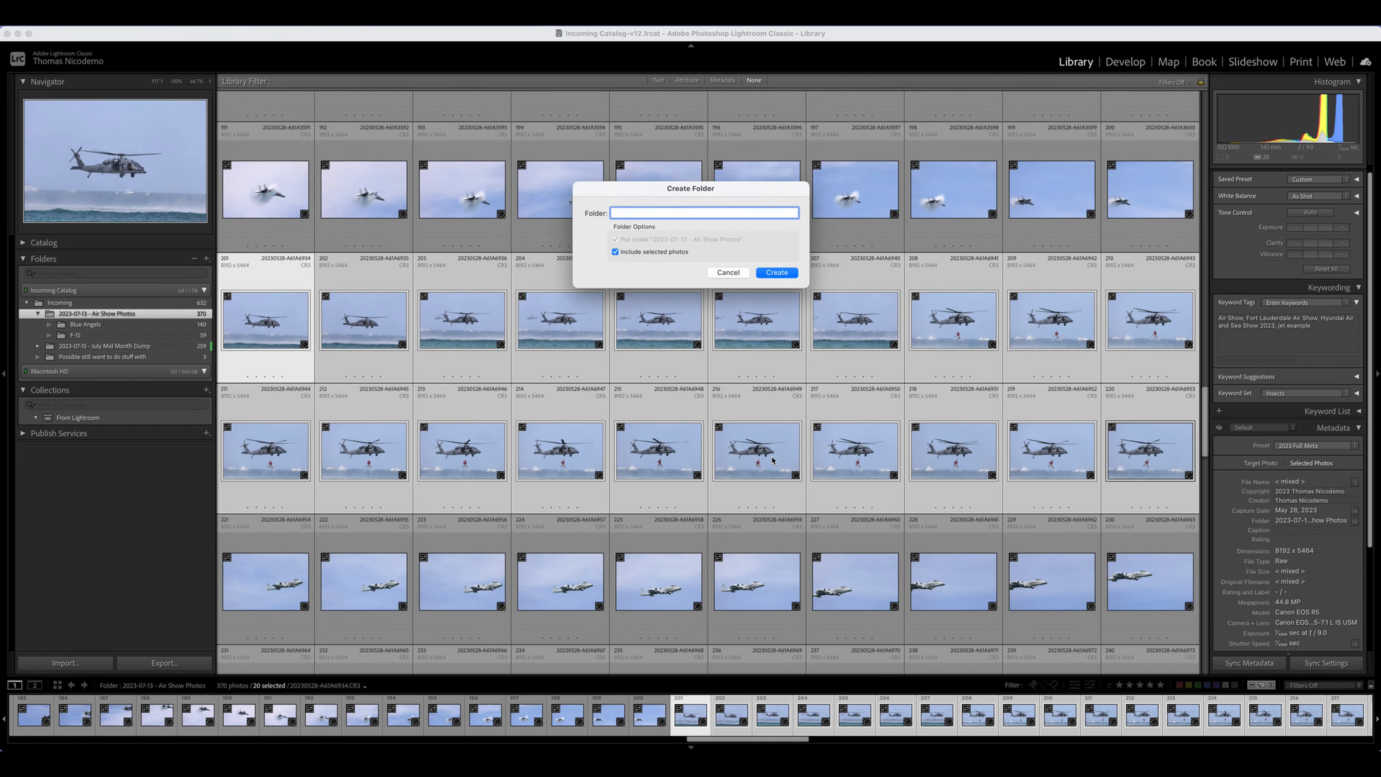
pyautogui.write('PAV Hawk')
pyautogui.press('Return')
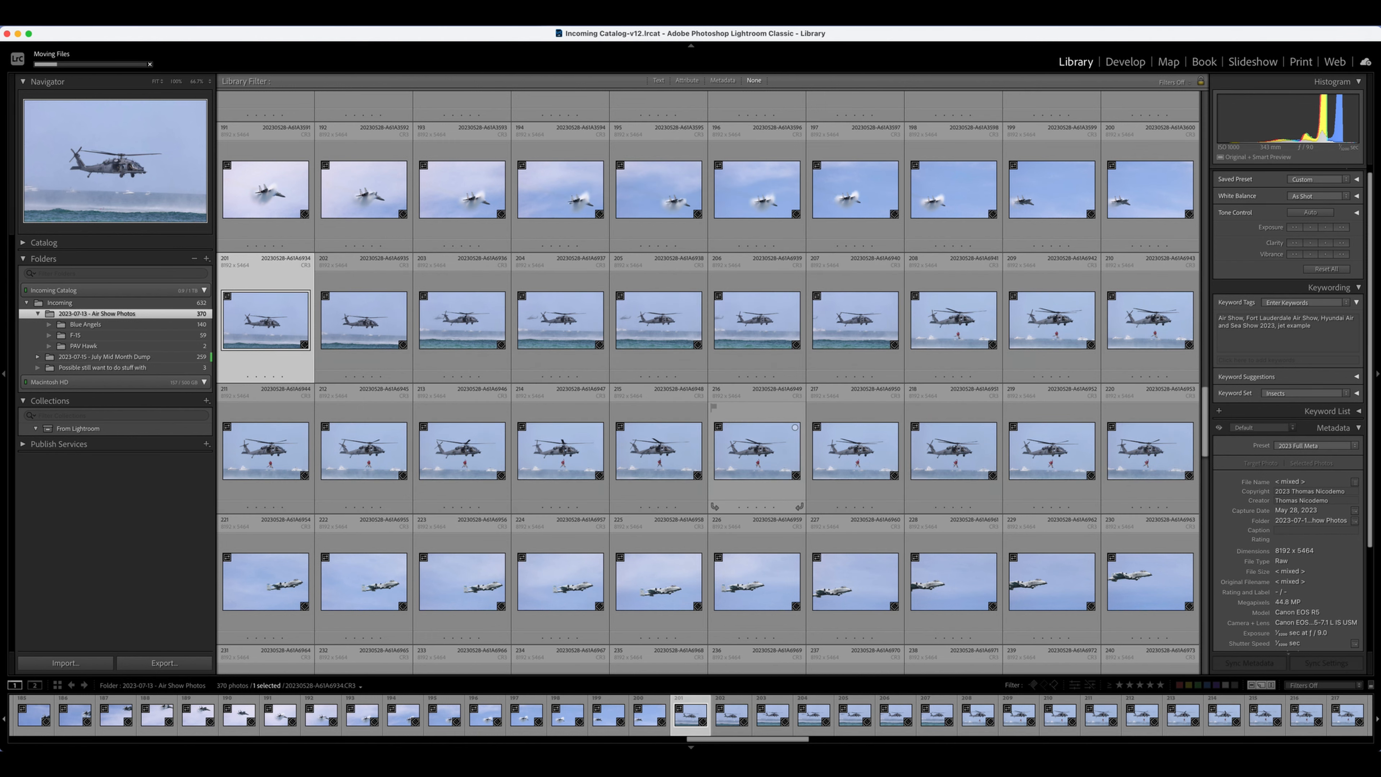
# Select the attack plane photos from 221 through 240 and move them into a new "A10" subfolder of Air Show Photos.
pyautogui.scroll(-4, 727, 418)
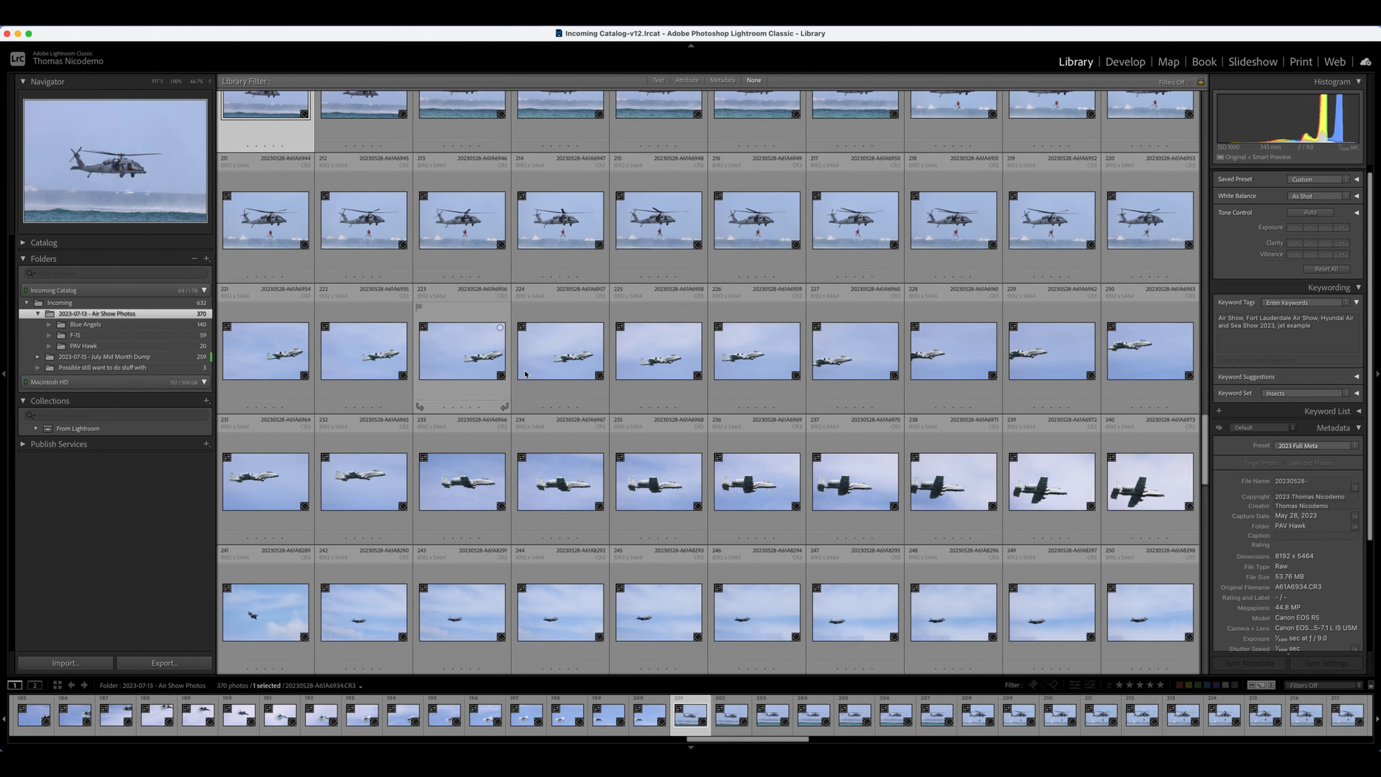
pyautogui.click(248, 358)
pyautogui.scroll(-4, 247, 358)
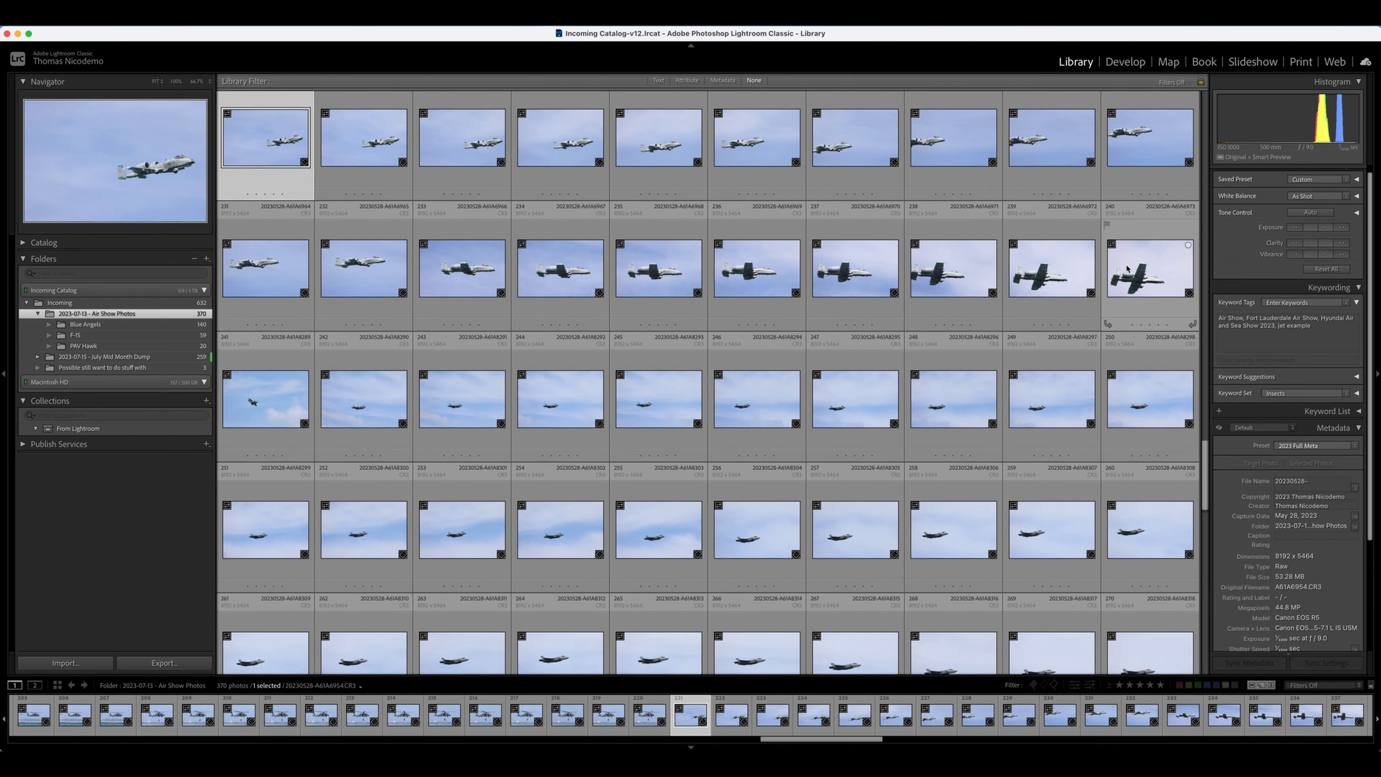
pyautogui.keyDown('shift'); pyautogui.click(1128, 269); pyautogui.keyUp('shift')
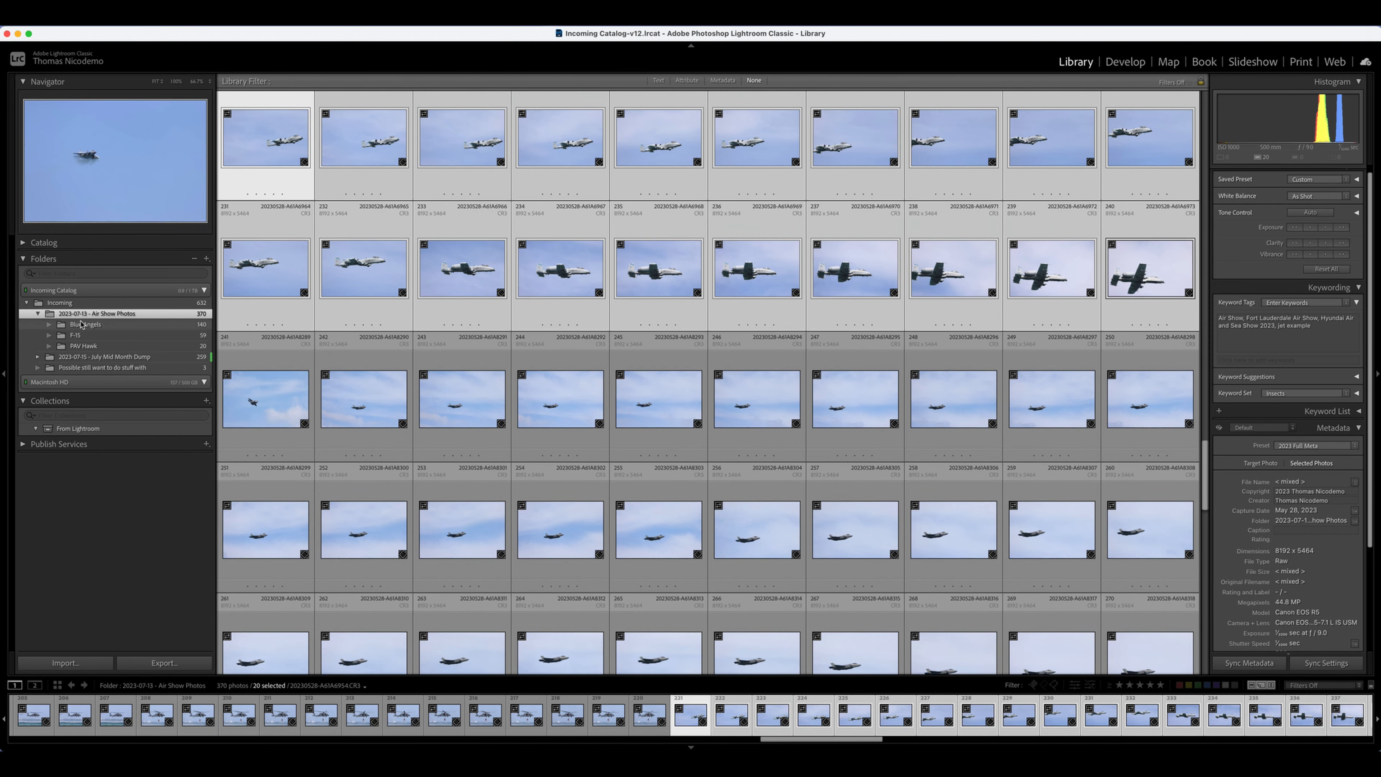
pyautogui.rightClick(90, 314)
pyautogui.click(163, 320)
pyautogui.write('a')
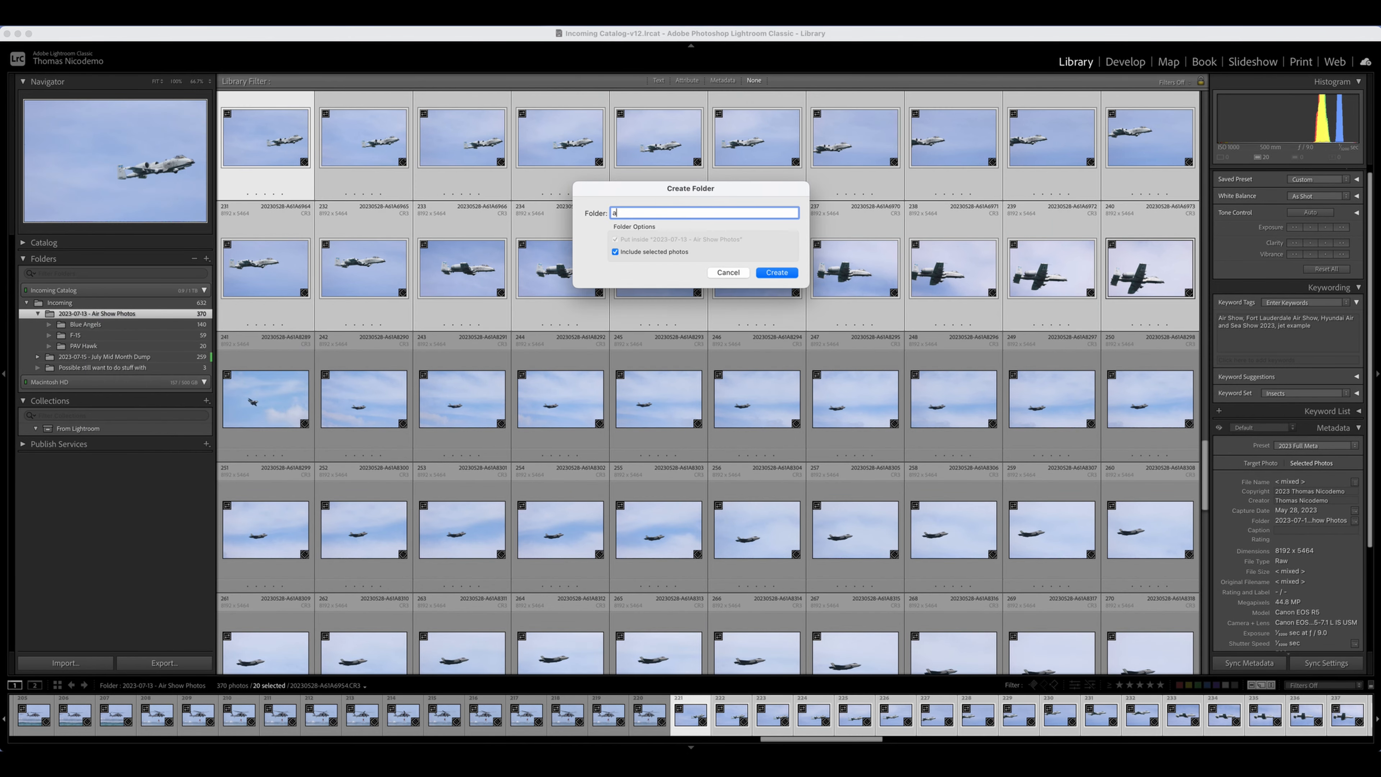
pyautogui.write('A10')
pyautogui.press('Return')
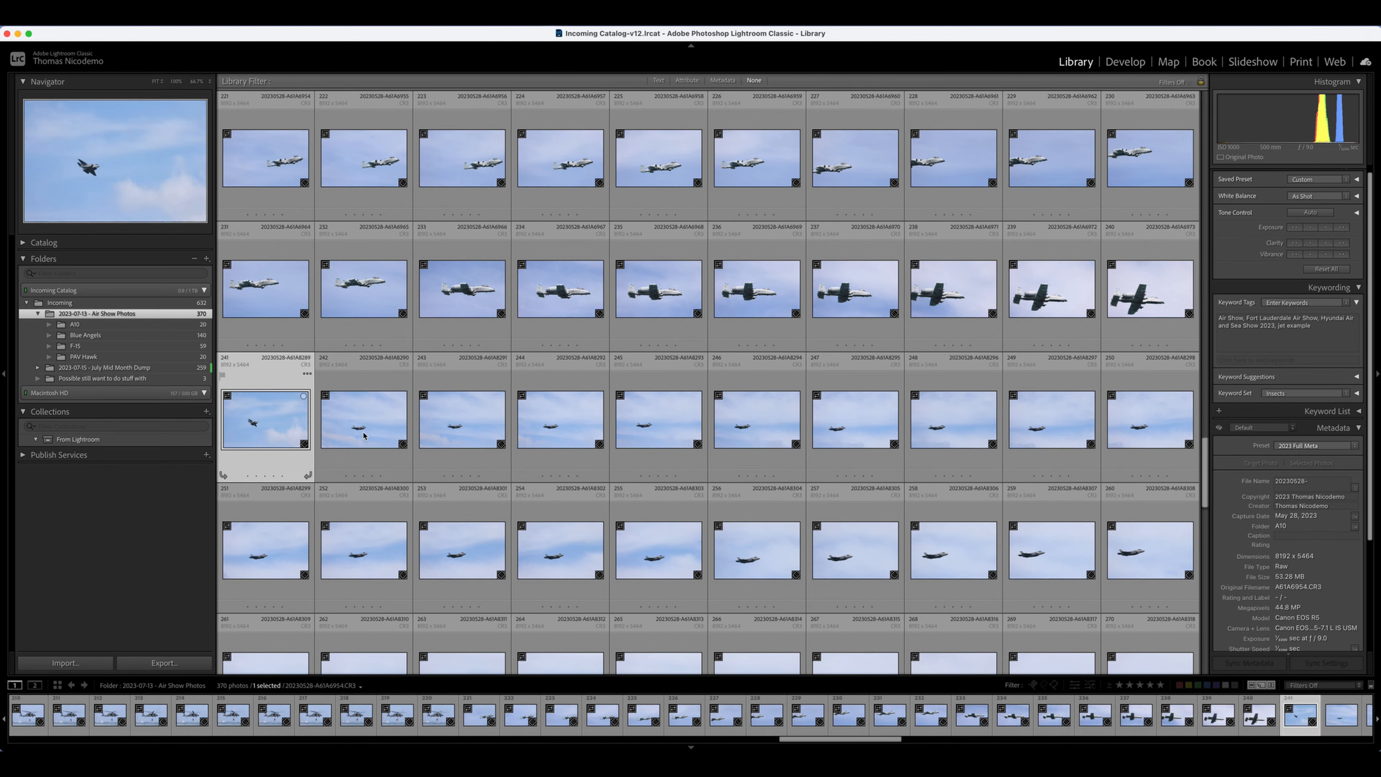
# Select the remaining jet photos from 241 through 370 and move them into a new "F35" subfolder of Air Show Photos.
pyautogui.scroll(-5, 692, 452)
pyautogui.scroll(-8, 692, 452)
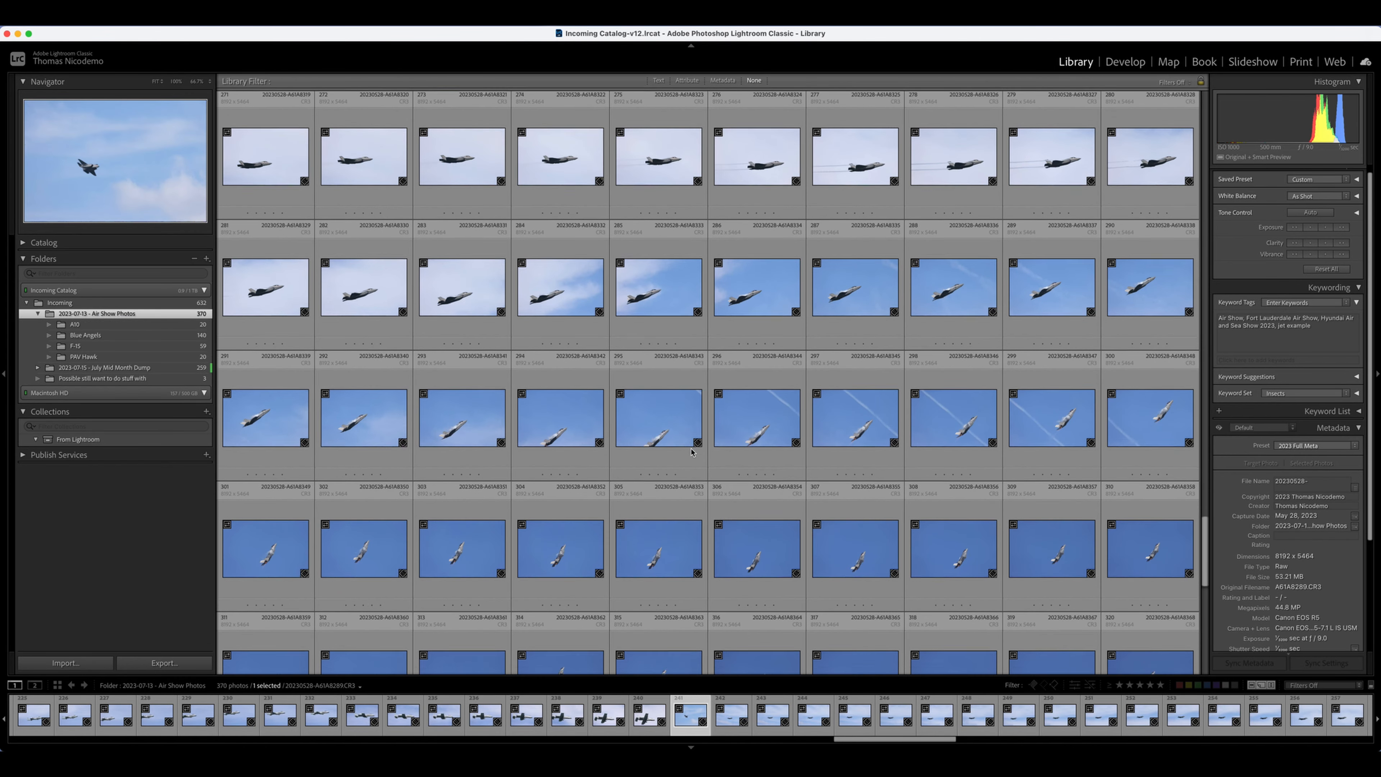
pyautogui.scroll(-3, 690, 452)
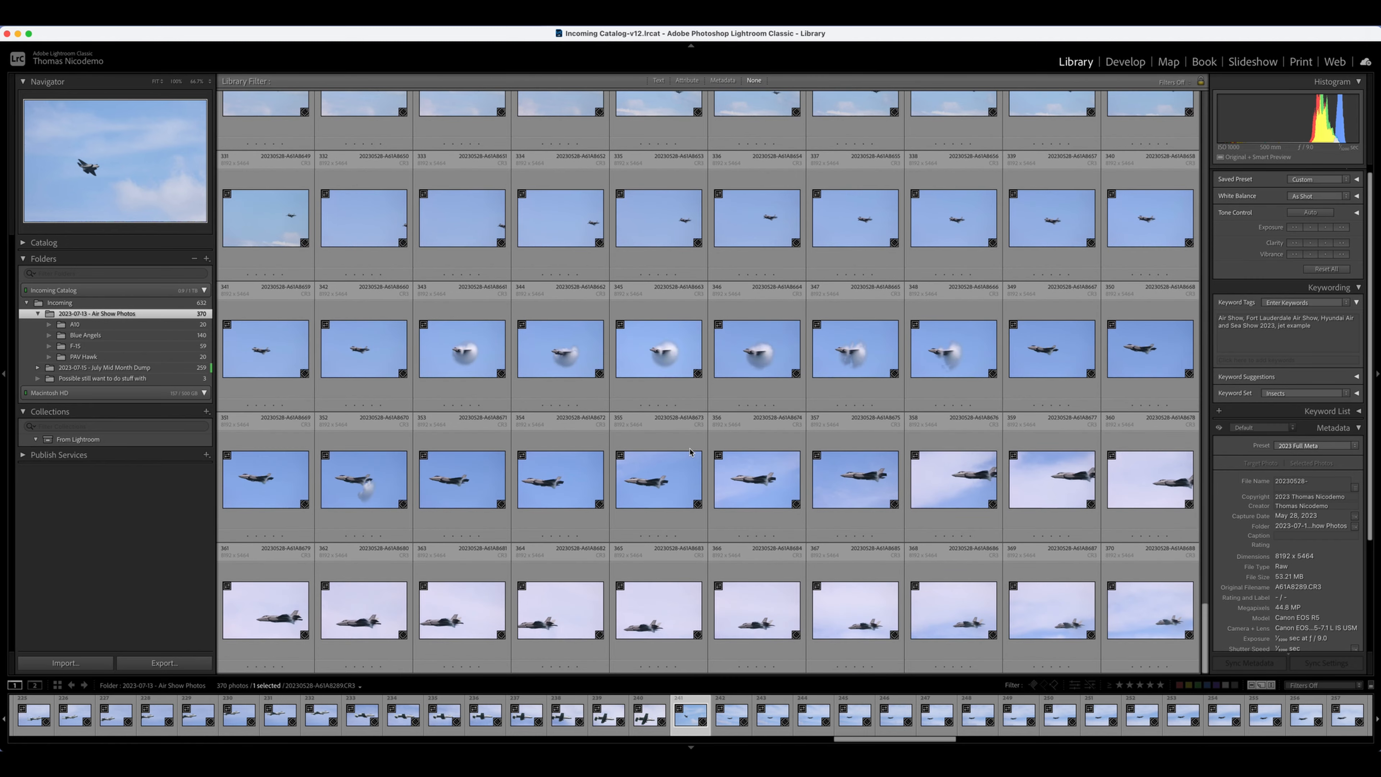
pyautogui.keyDown('shift'); pyautogui.click(1144, 628); pyautogui.keyUp('shift')
pyautogui.rightClick(134, 314)
pyautogui.click(529, 375)
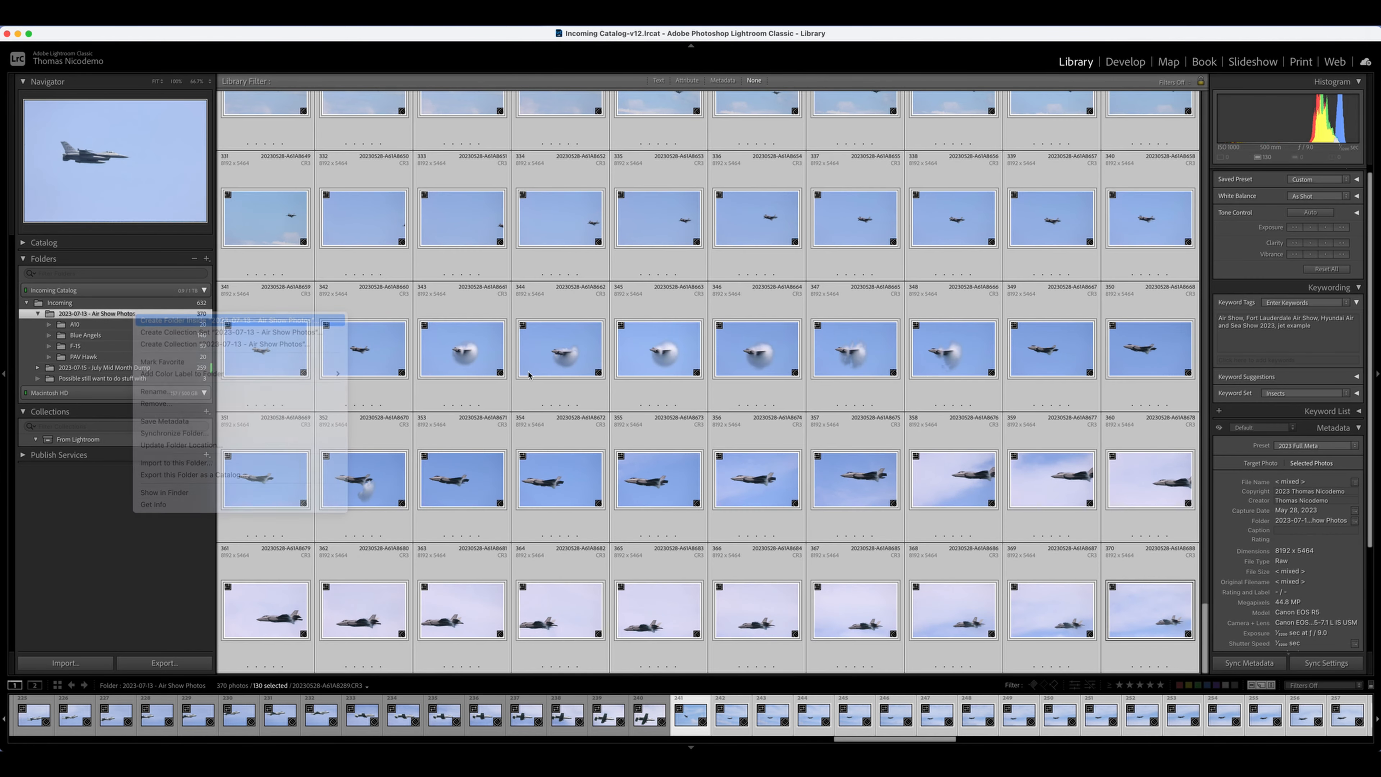
pyautogui.write('F35')
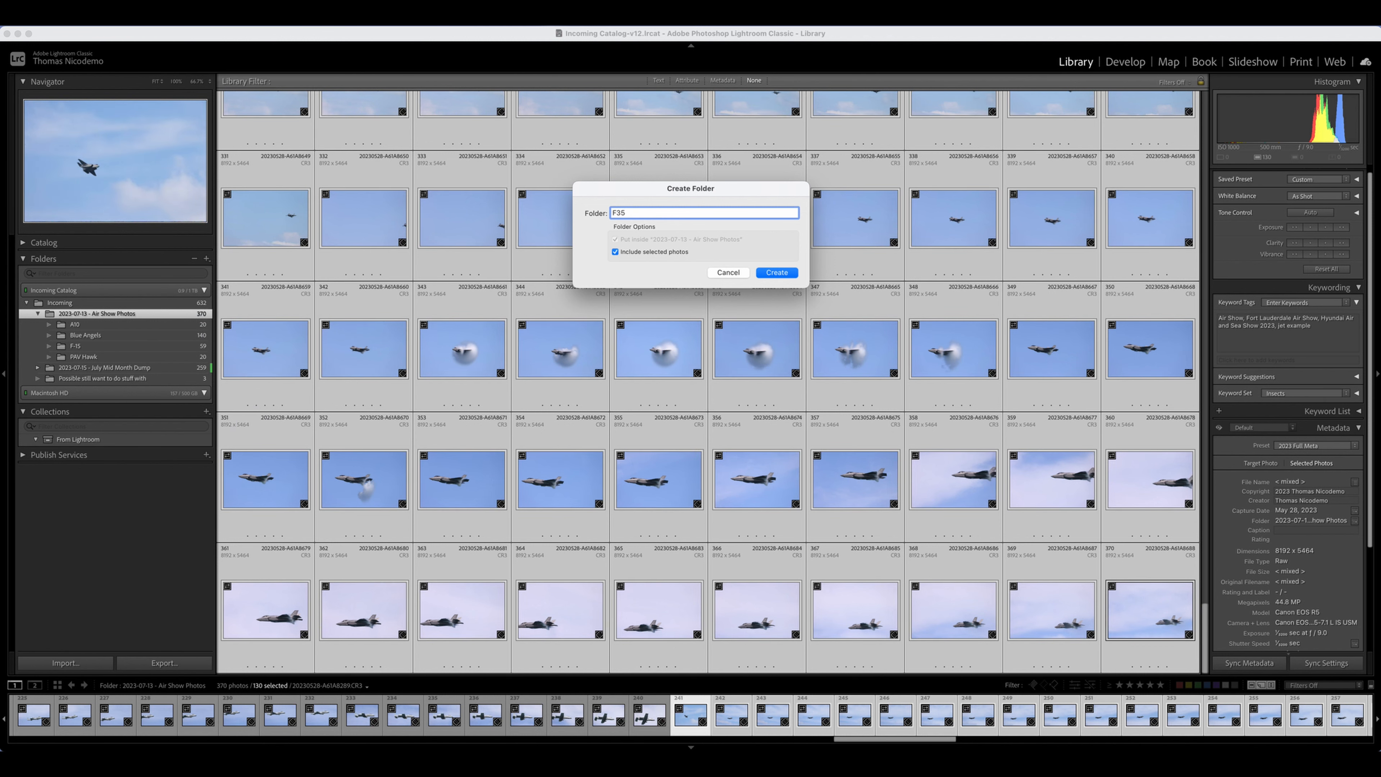
pyautogui.press('Return')
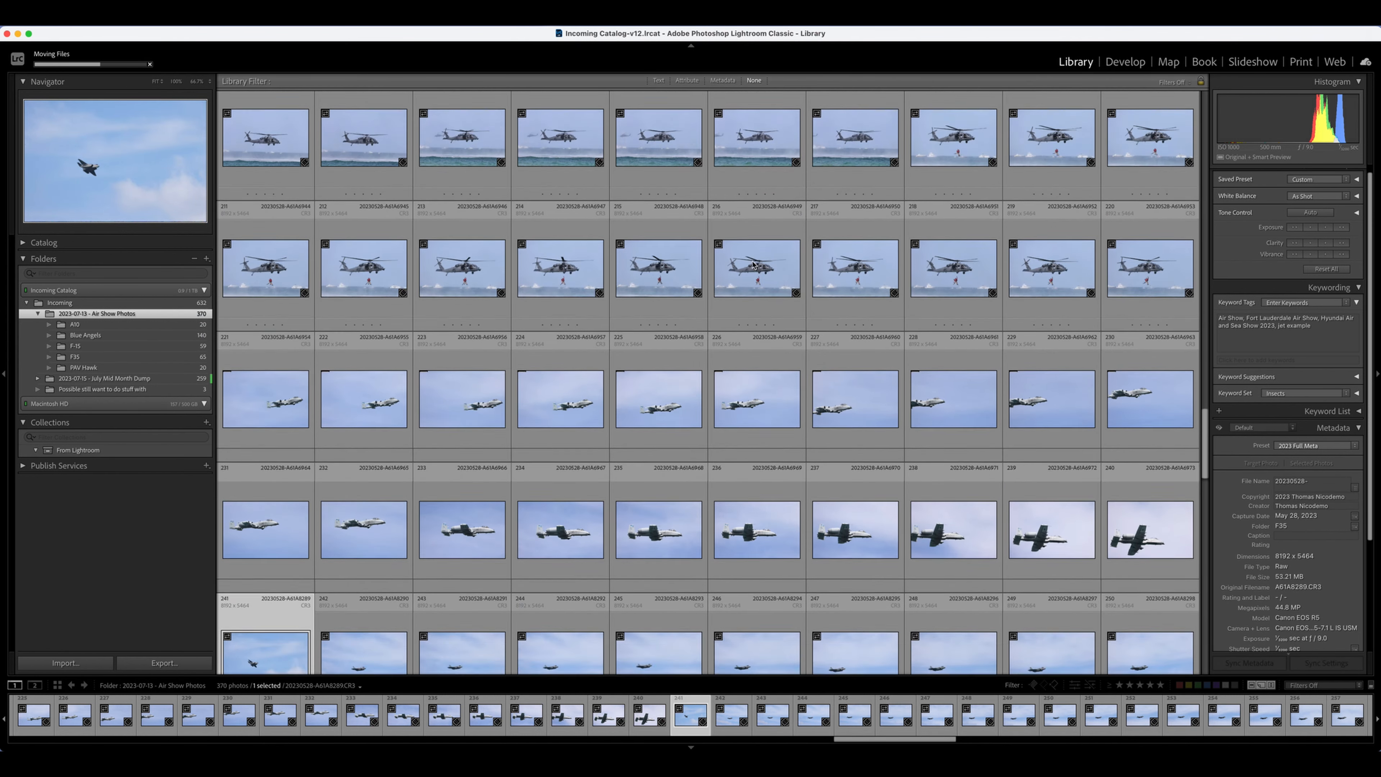
pyautogui.scroll(15, 753, 265)
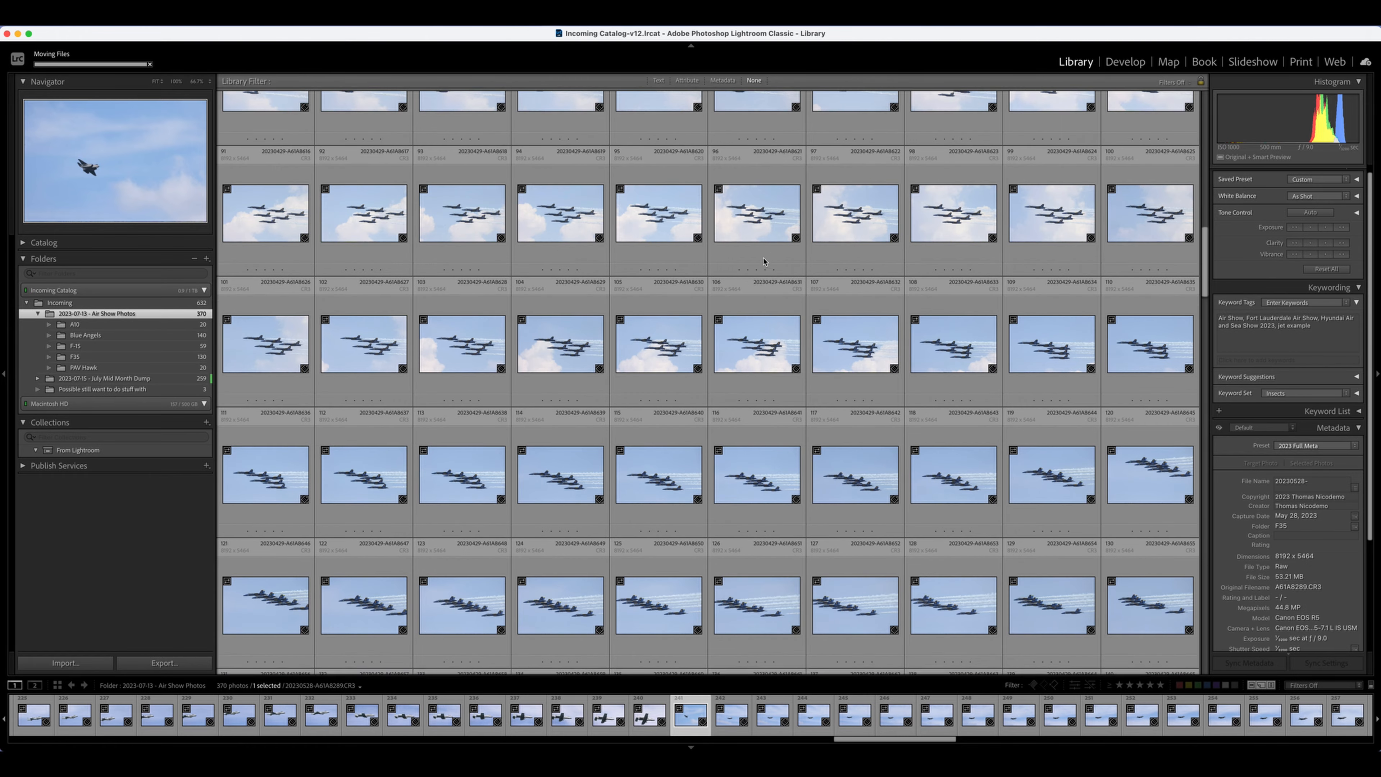
# Select the first photo in the Air Show Photos folder and move it into a new subfolder named "F16".
pyautogui.scroll(11, 764, 262)
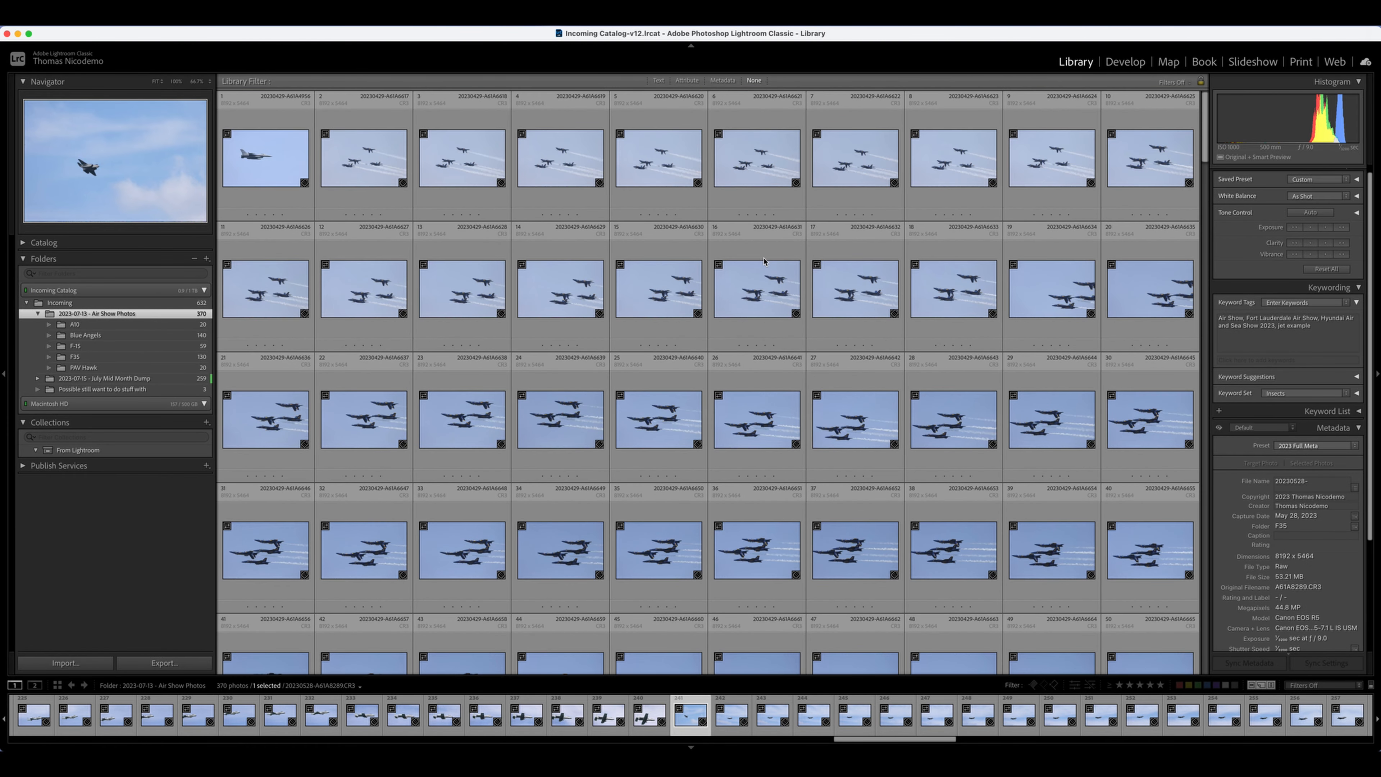
pyautogui.click(265, 158)
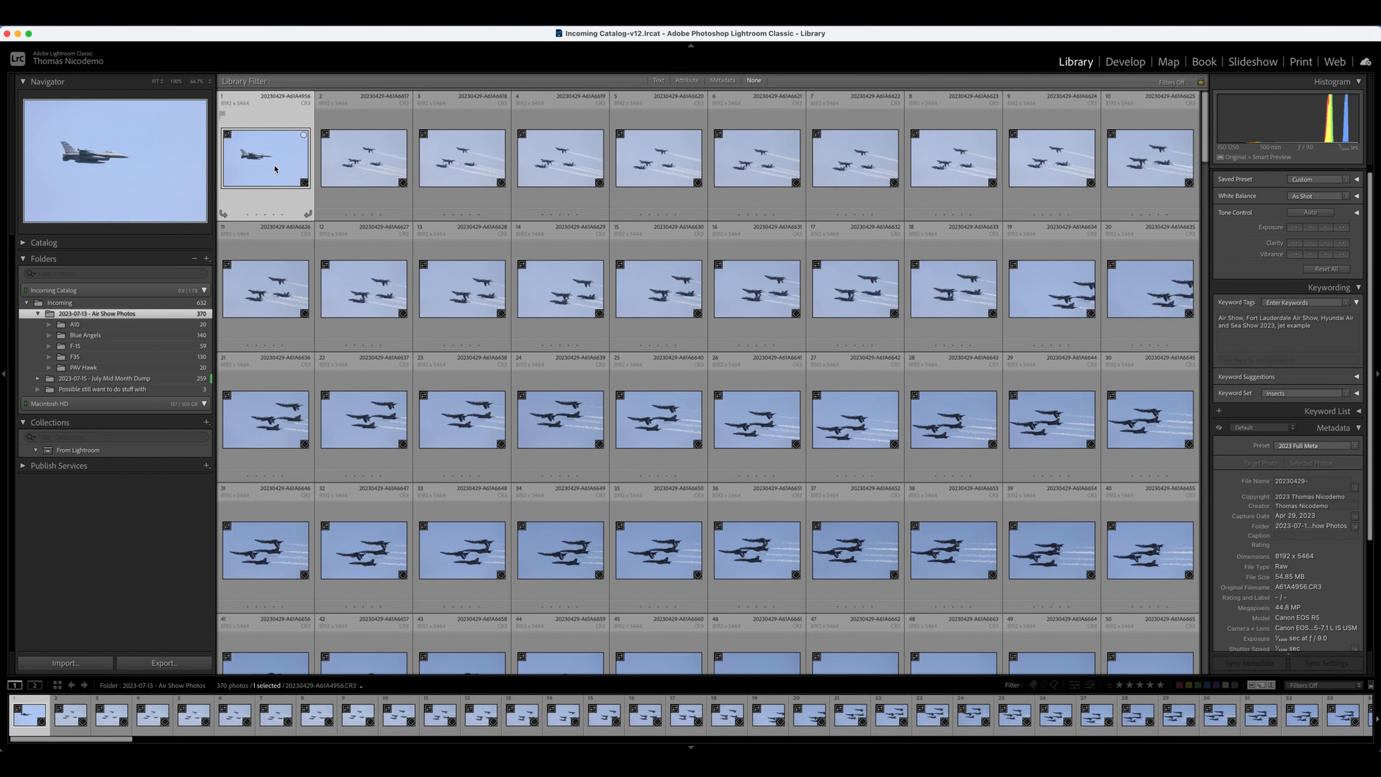
pyautogui.rightClick(119, 313)
pyautogui.click(142, 319)
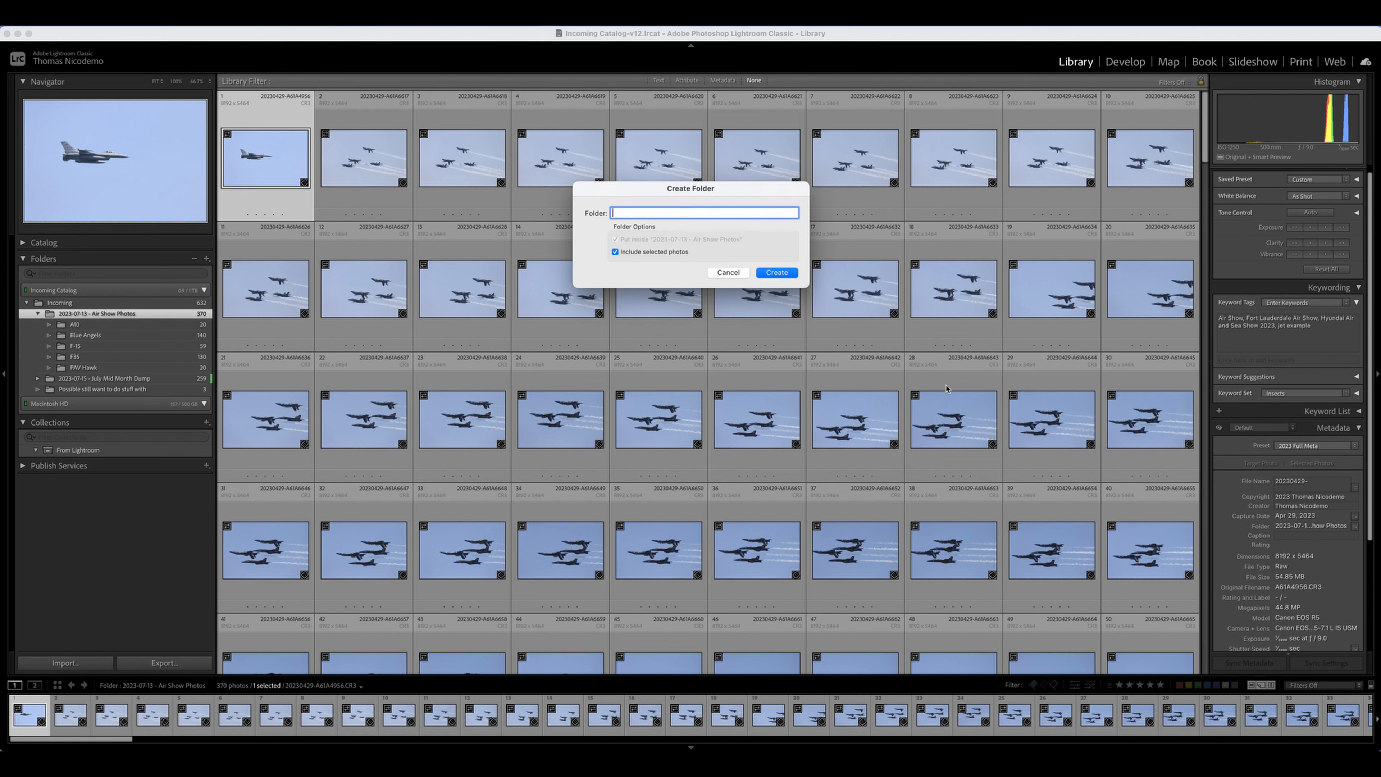
pyautogui.write('F176')
pyautogui.press('BackSpace')
pyautogui.write('6')
pyautogui.press('Return')
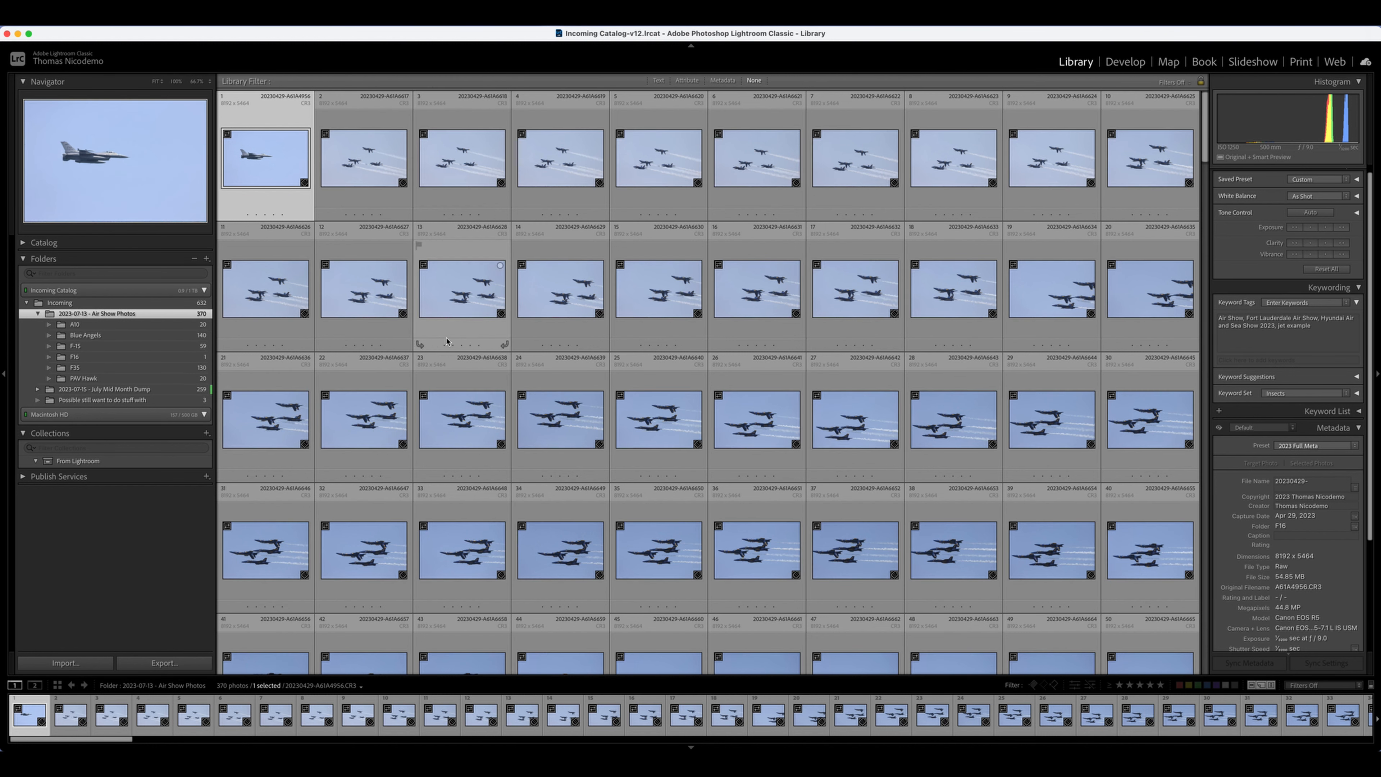
# View the A10 subfolder, switch to Finder and open PAV Hawk under Incoming, 2023-07-13 - Air Show Photos on the Incoming Catalog drive.
pyautogui.click(109, 324)
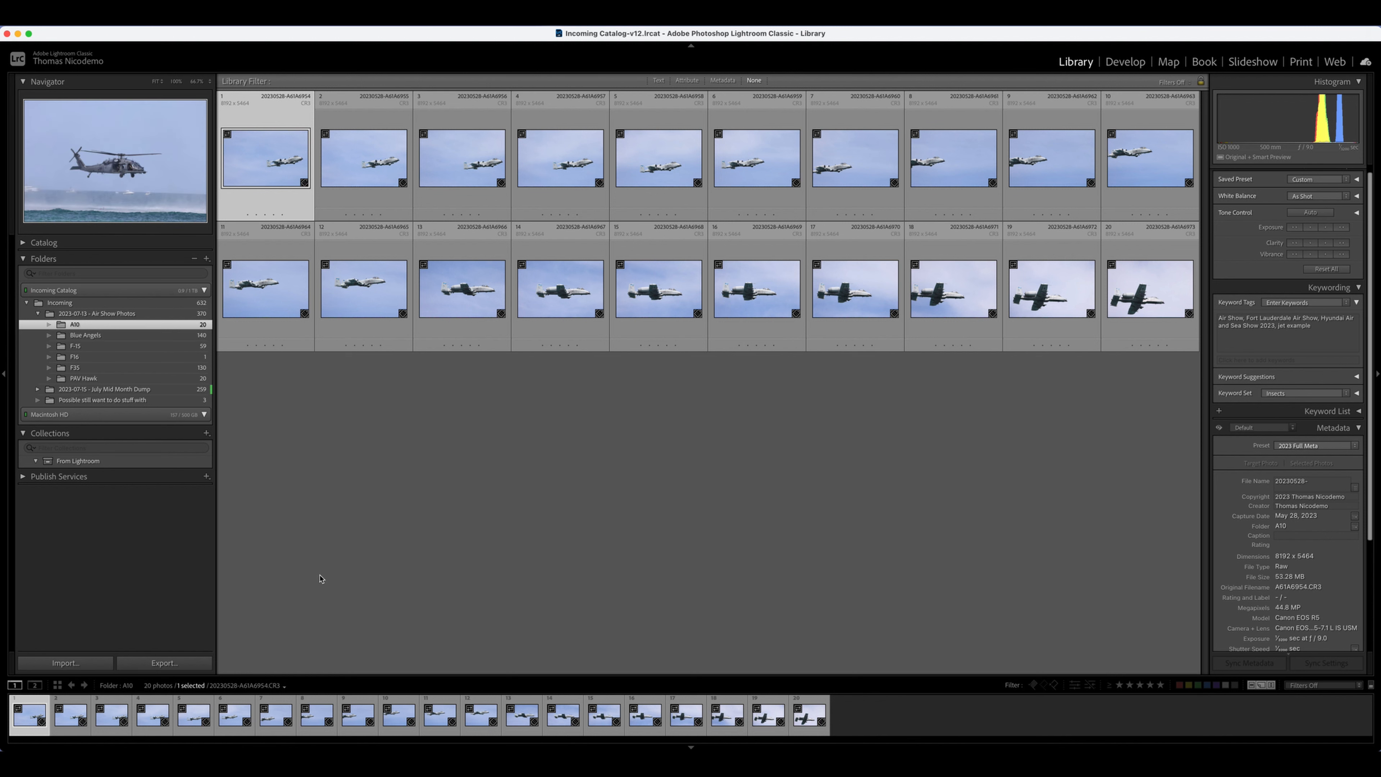
pyautogui.click(269, 759)
pyautogui.click(614, 166)
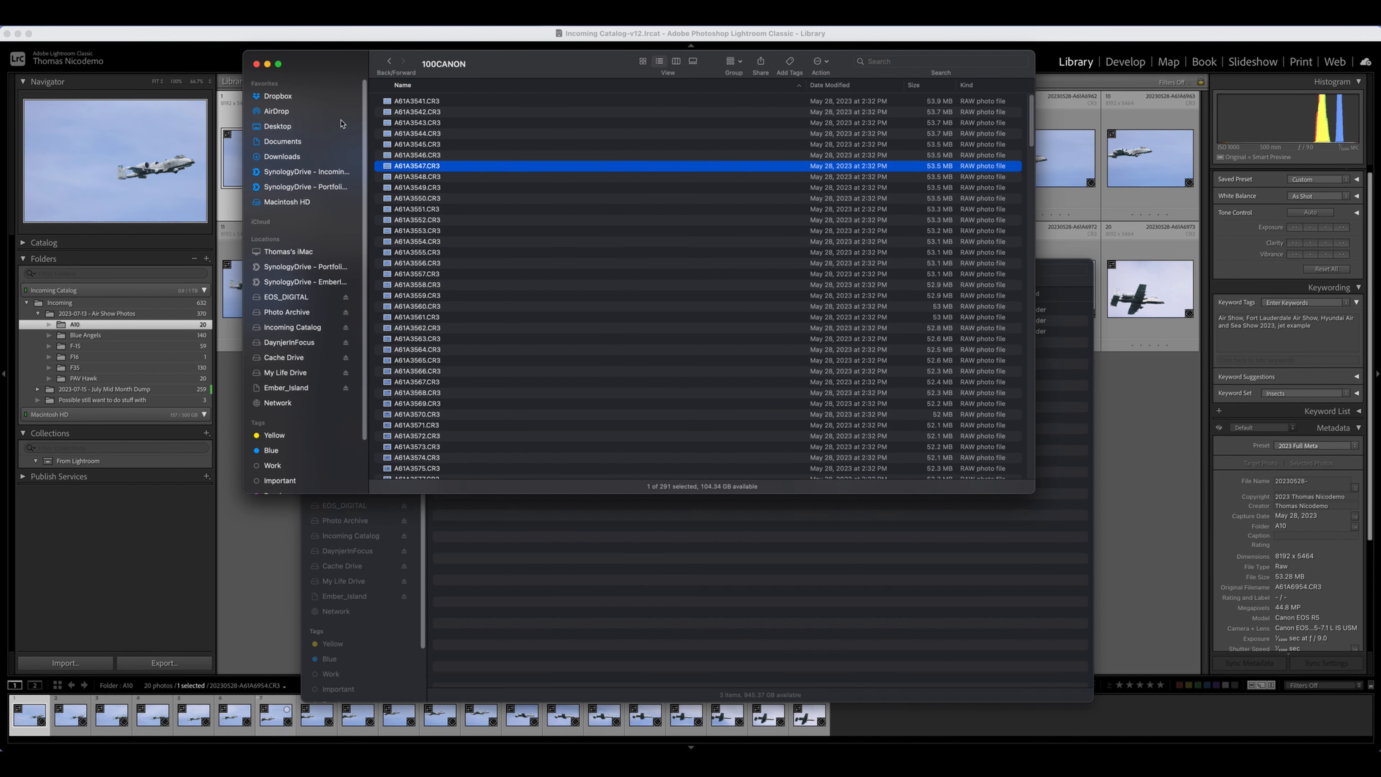
pyautogui.click(293, 327)
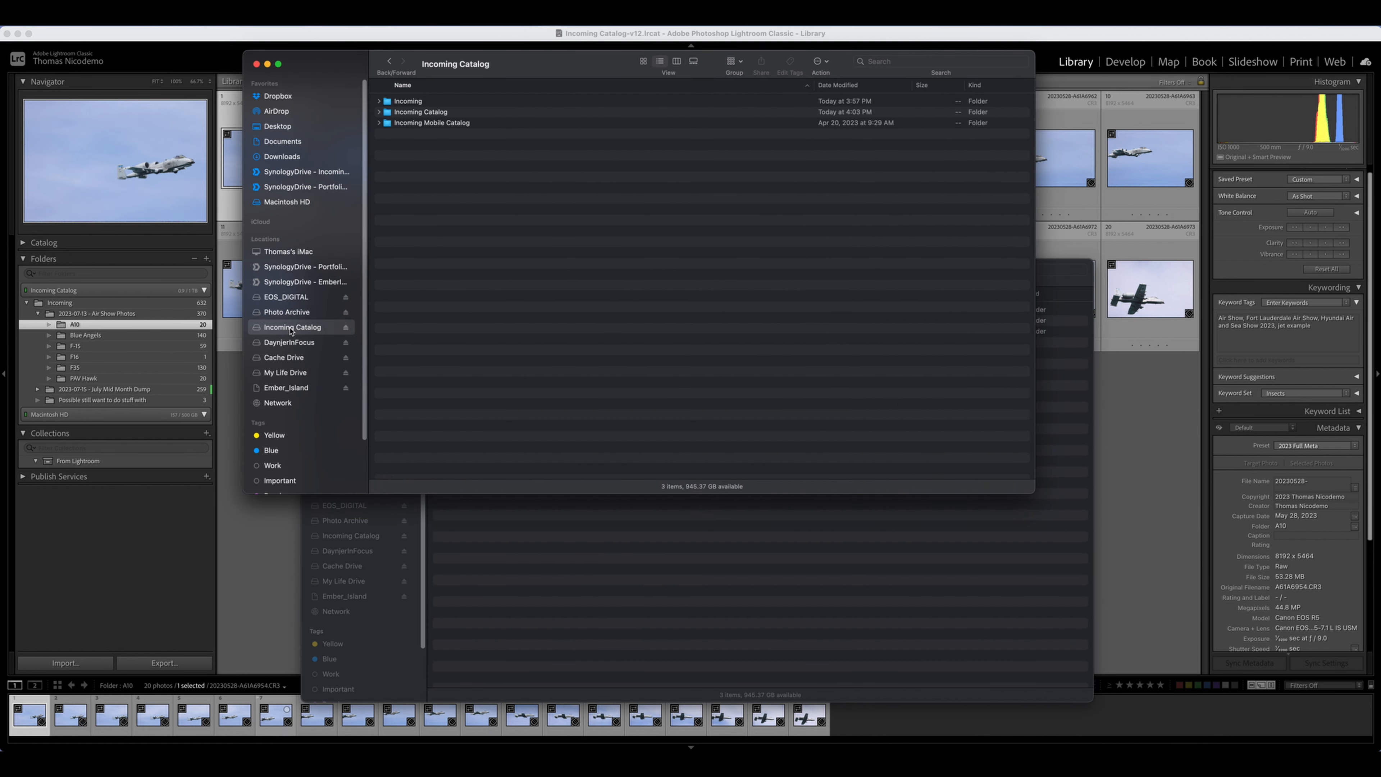
pyautogui.doubleClick(440, 103)
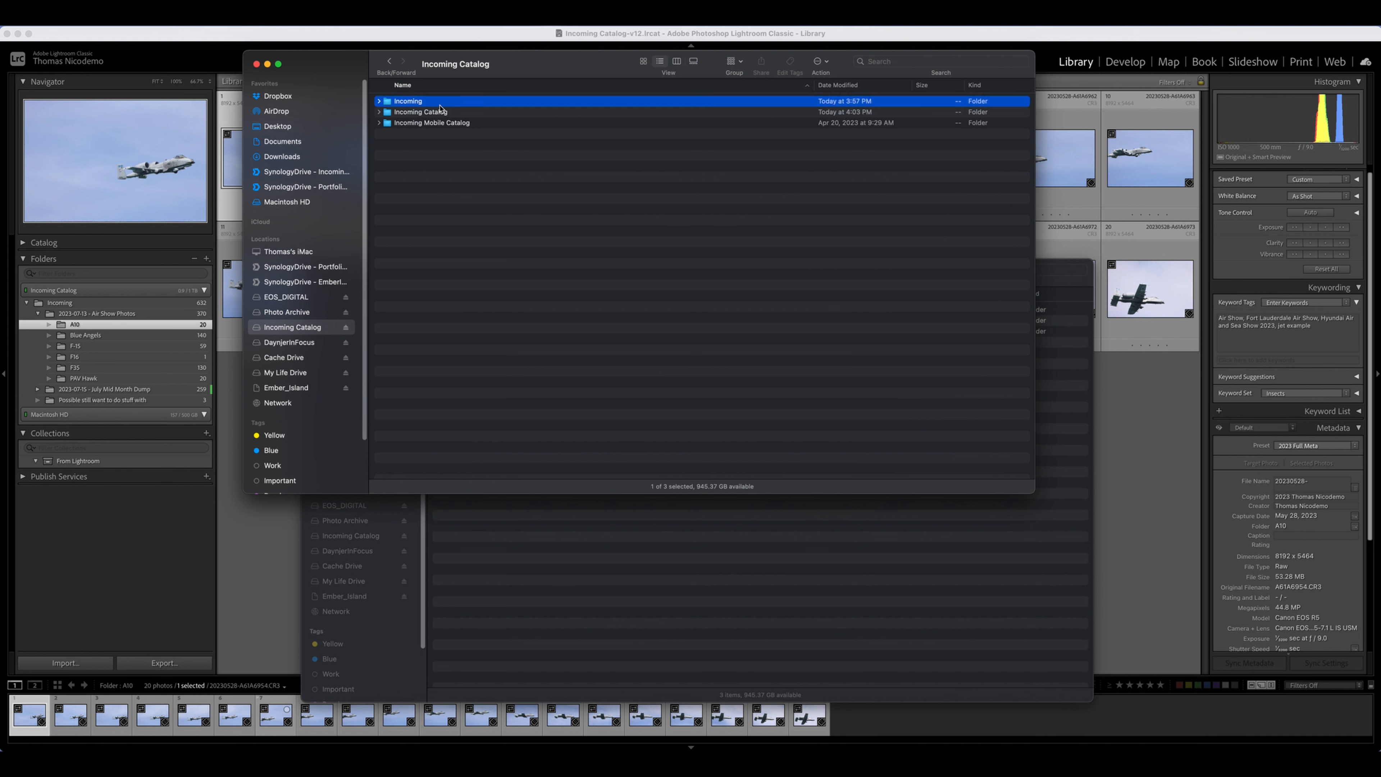
pyautogui.doubleClick(446, 101)
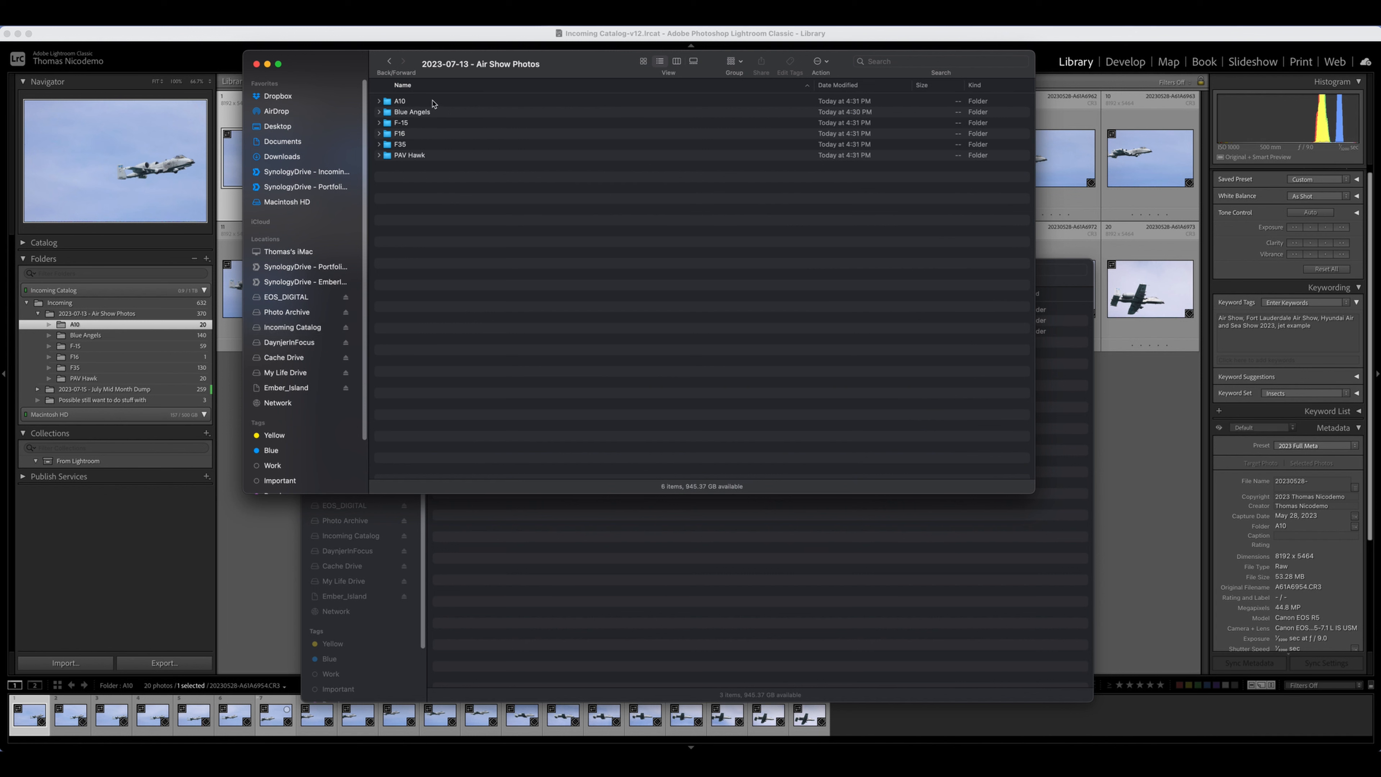
pyautogui.doubleClick(422, 155)
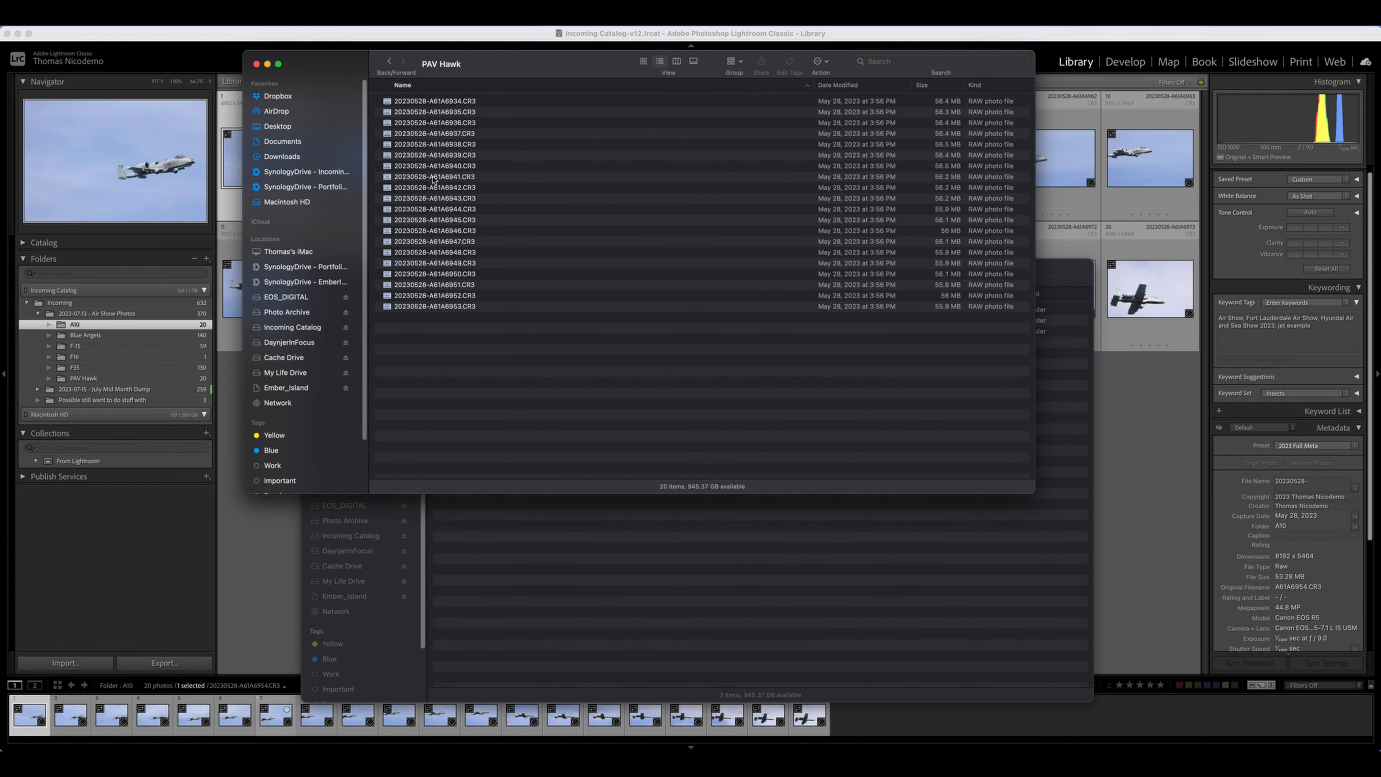
# Go back to review the Air Show Photos subfolders in Finder, reopen PAV Hawk and select 20230528-A61A6934.CR3.
pyautogui.click(390, 62)
pyautogui.click(390, 62)
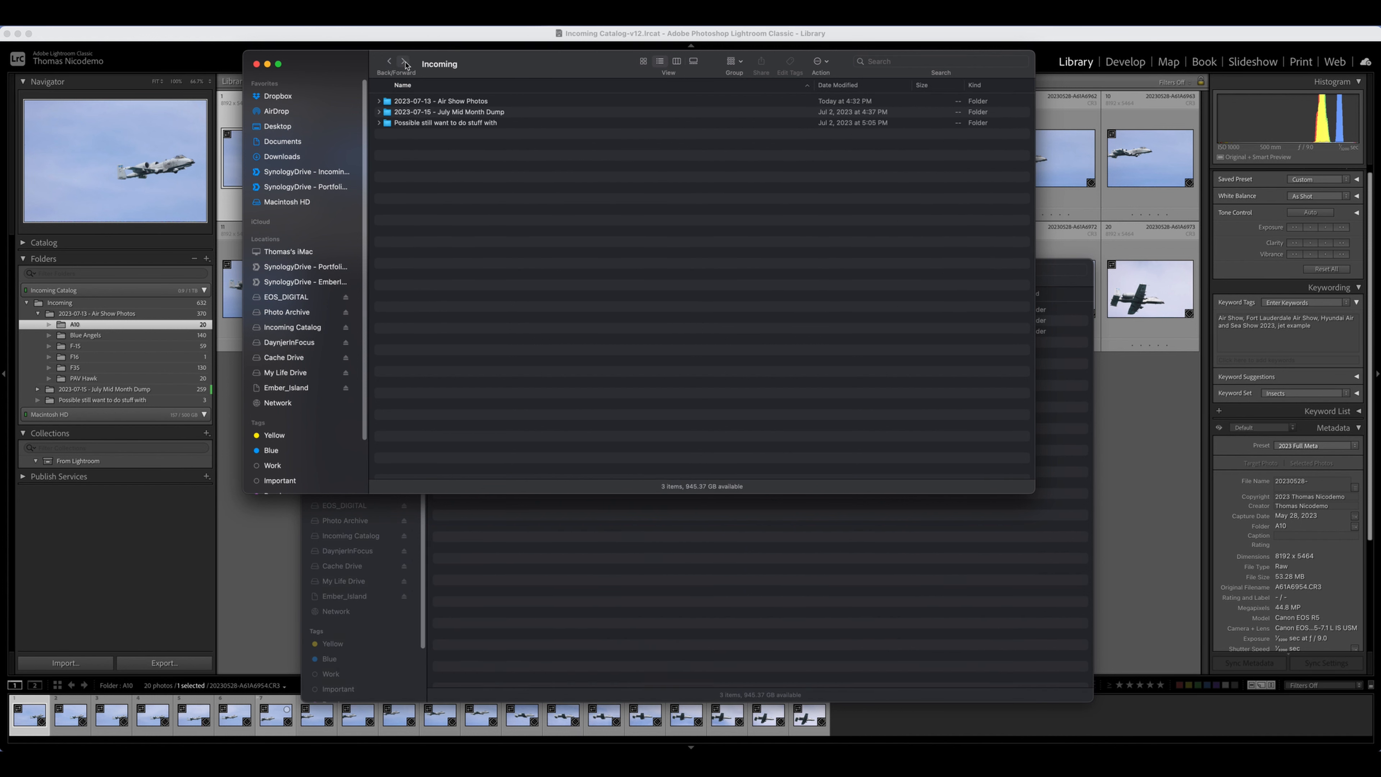
pyautogui.click(404, 63)
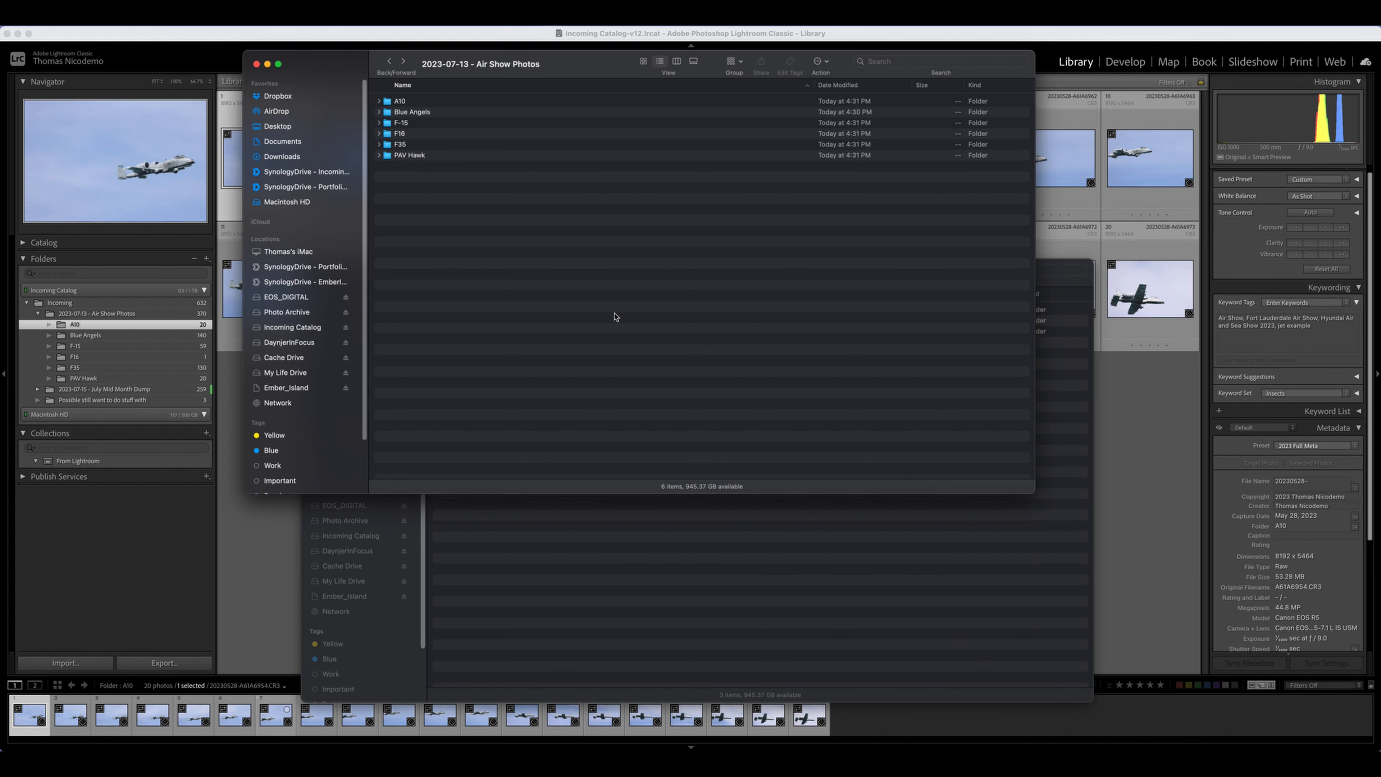
pyautogui.doubleClick(444, 156)
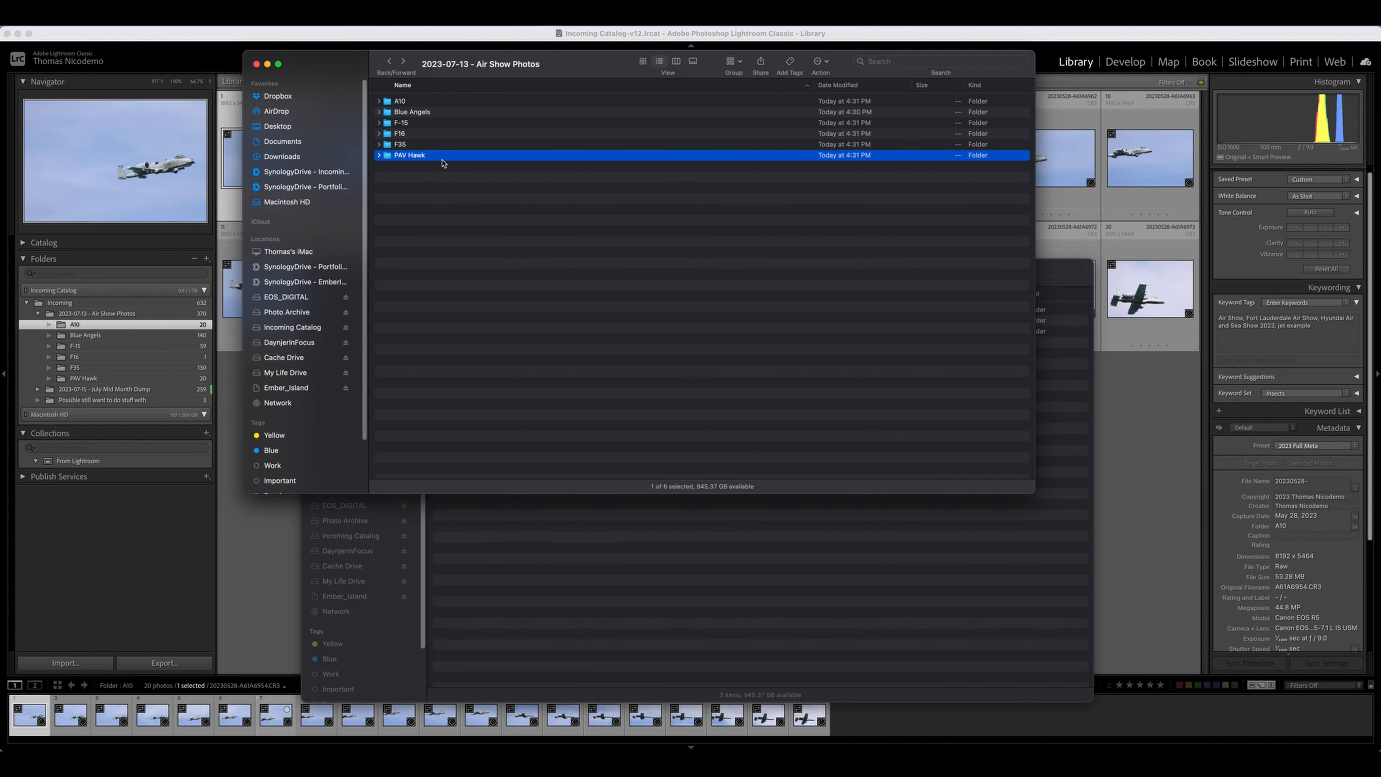
pyautogui.click(441, 104)
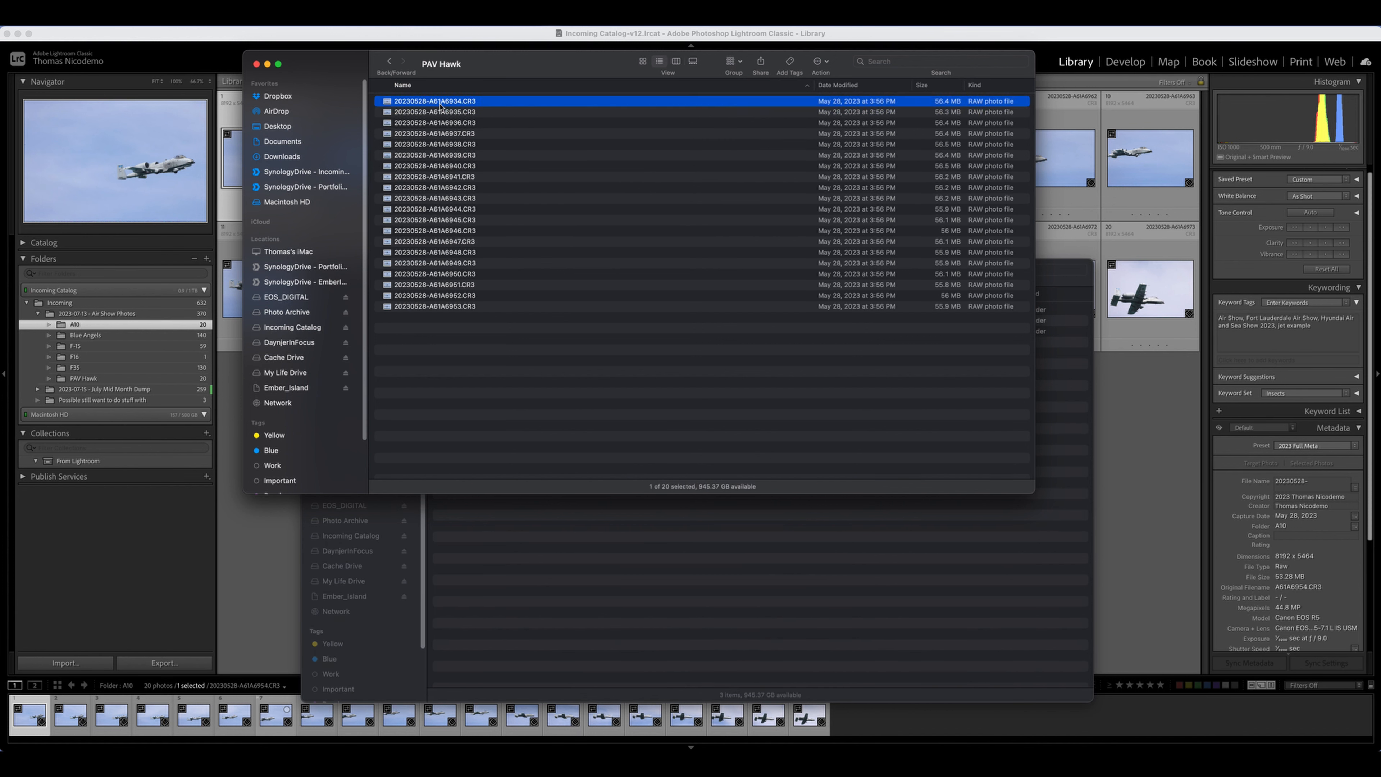
pyautogui.rightClick(440, 104)
pyautogui.press('Escape')
# Open the F35 folder in the second Finder window and move 20230528-A61A6934.CR3 from PAV Hawk into it.
pyautogui.click(701, 572)
pyautogui.click(366, 537)
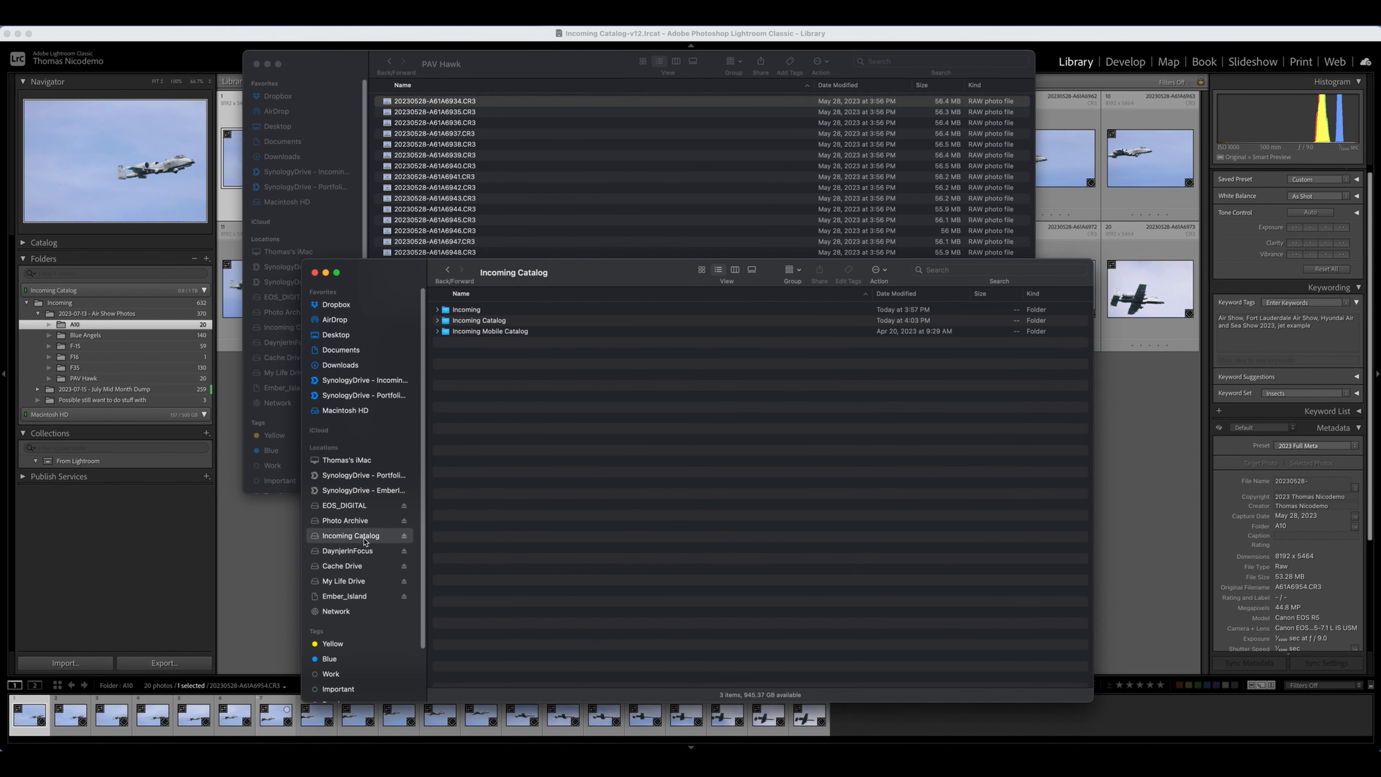
pyautogui.doubleClick(467, 310)
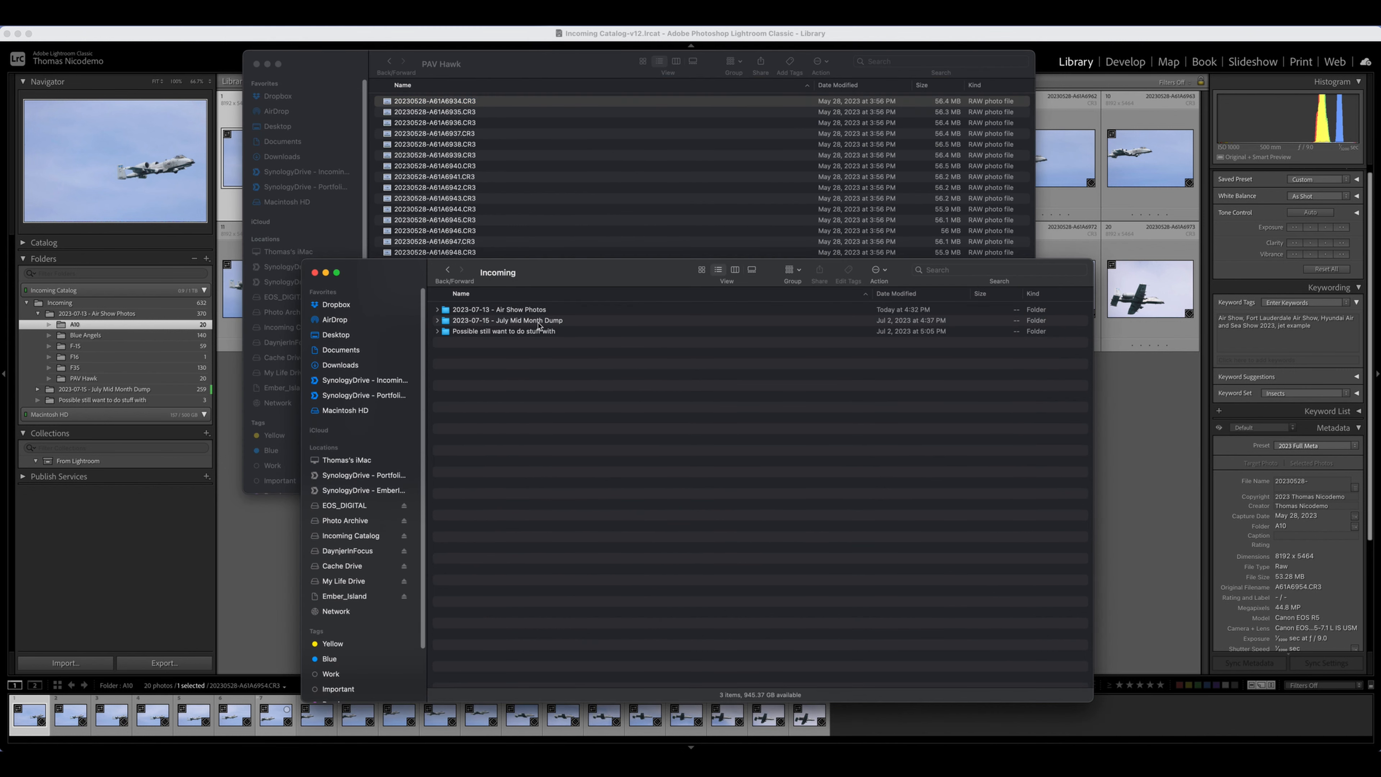
pyautogui.doubleClick(530, 310)
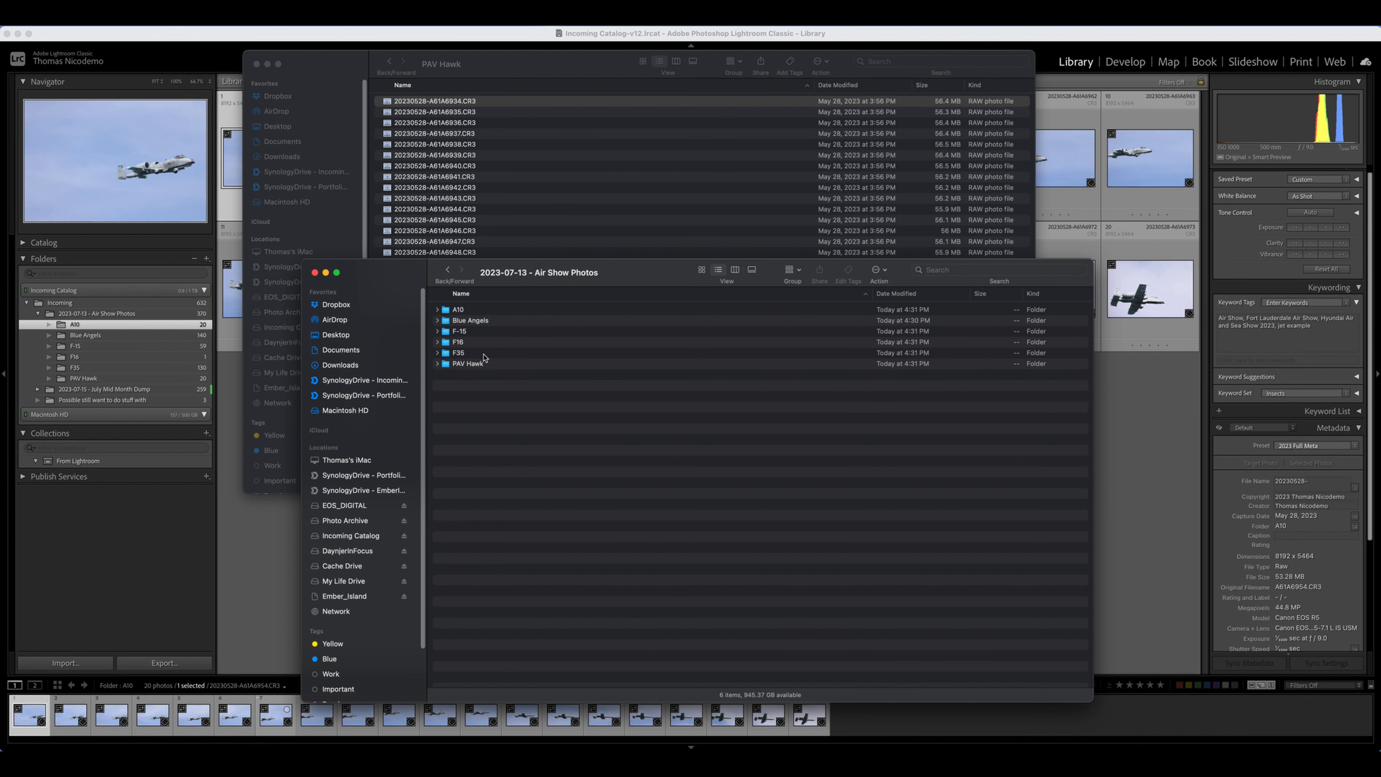
pyautogui.doubleClick(483, 354)
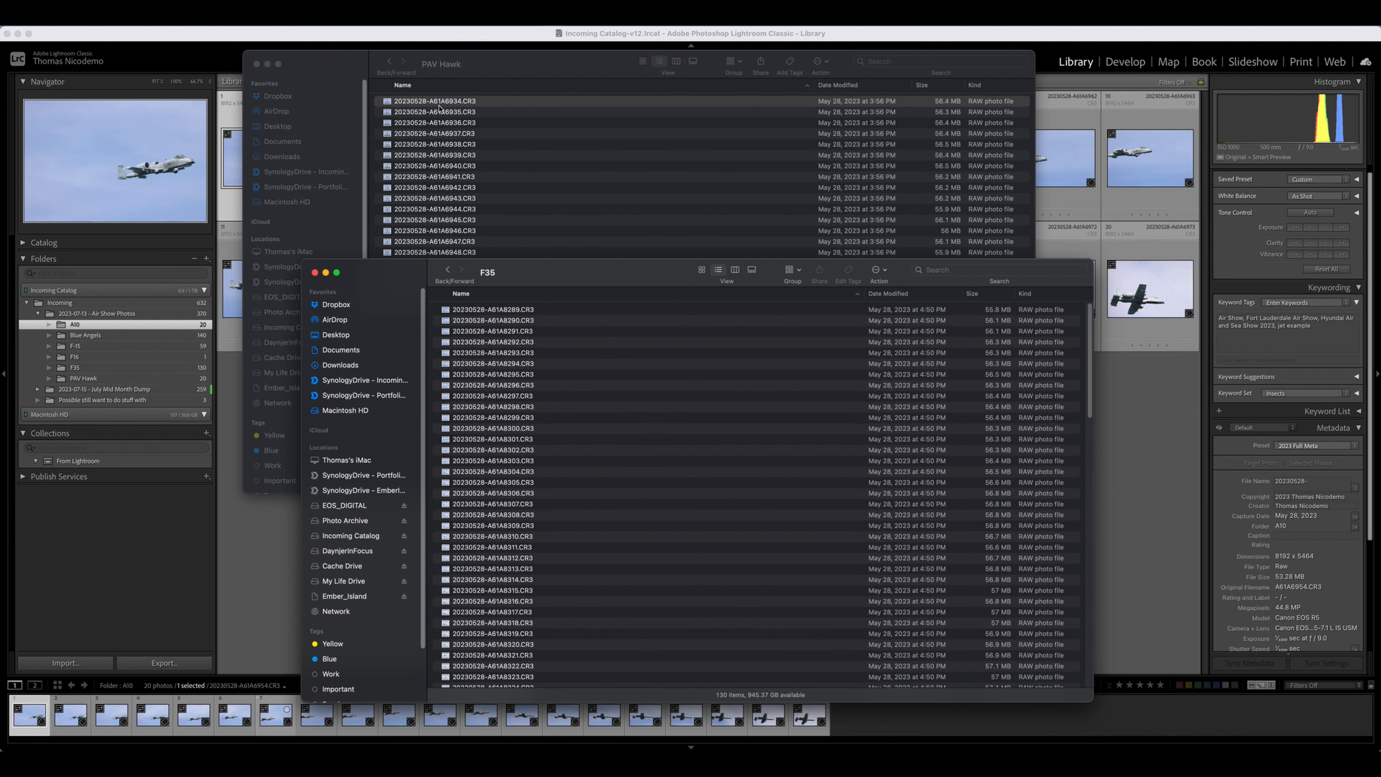
pyautogui.moveTo(441, 101); pyautogui.dragTo(807, 476)
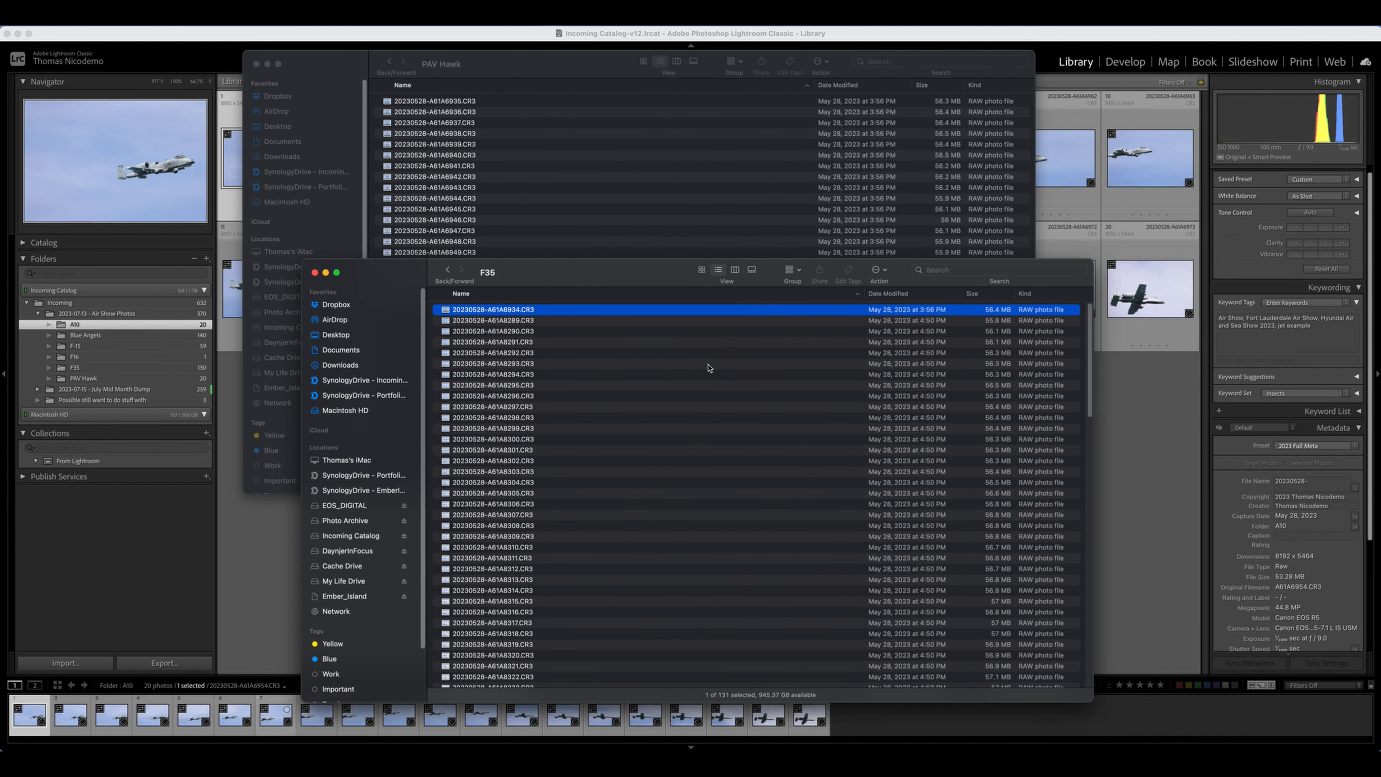
# Switch back to Lightroom Classic, open the PAV Hawk folder and inspect its first photo at full size before returning to the grid.
pyautogui.click(254, 35)
pyautogui.click(83, 378)
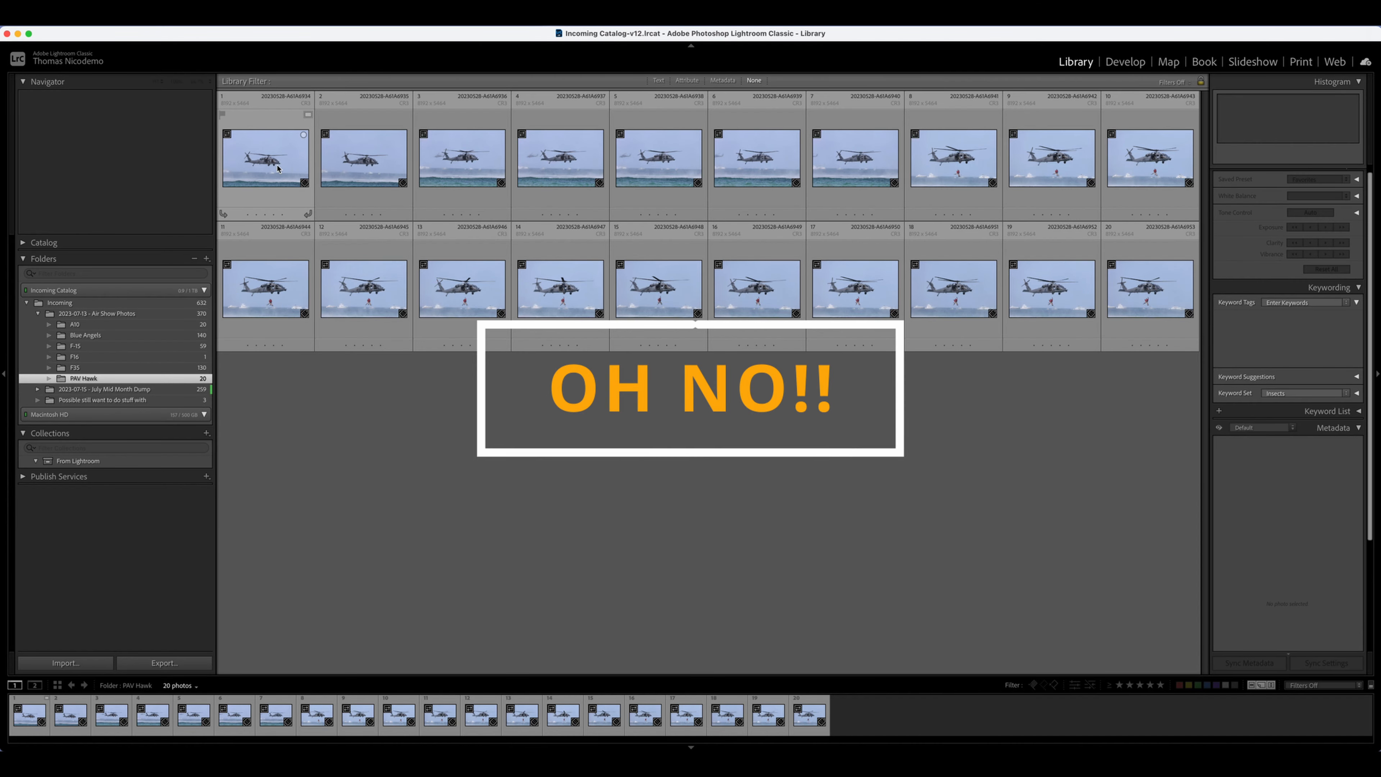
pyautogui.doubleClick(277, 168)
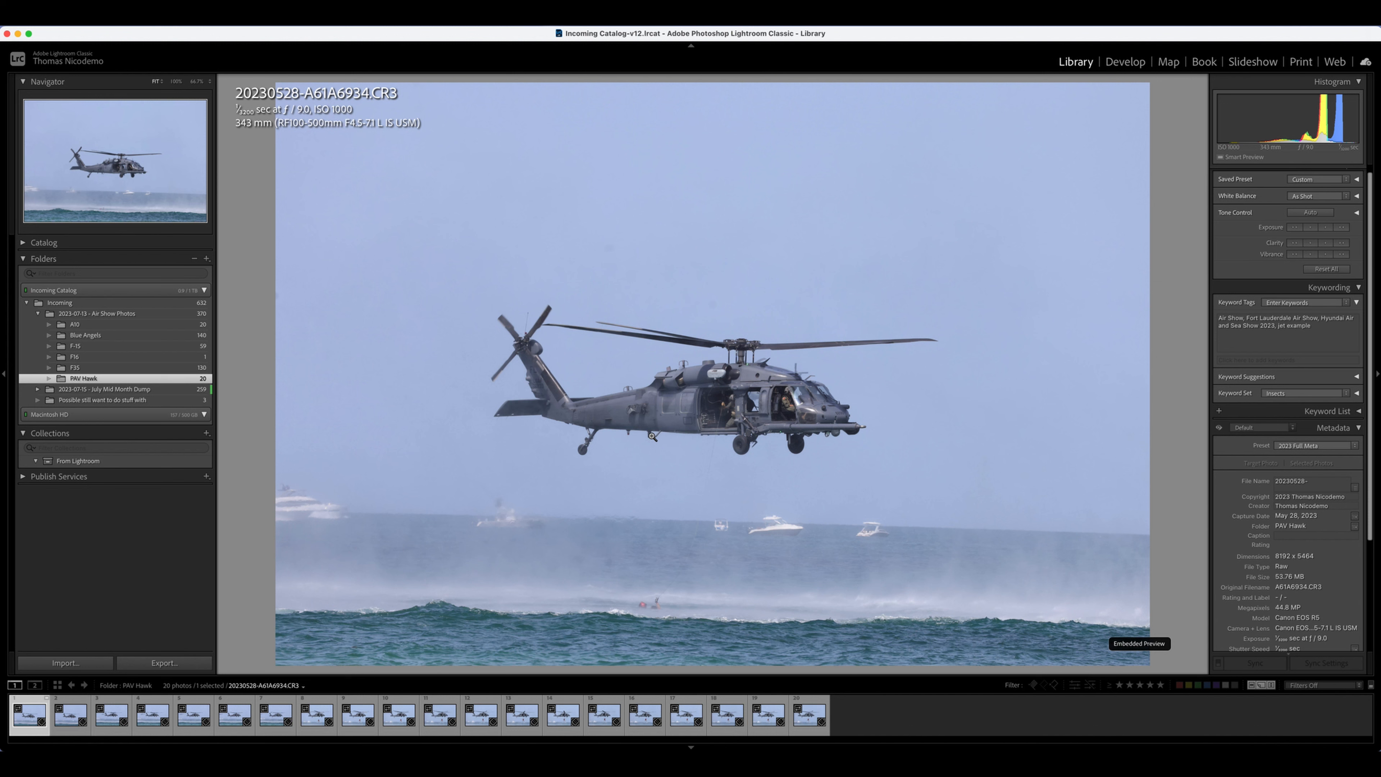
pyautogui.press('g')
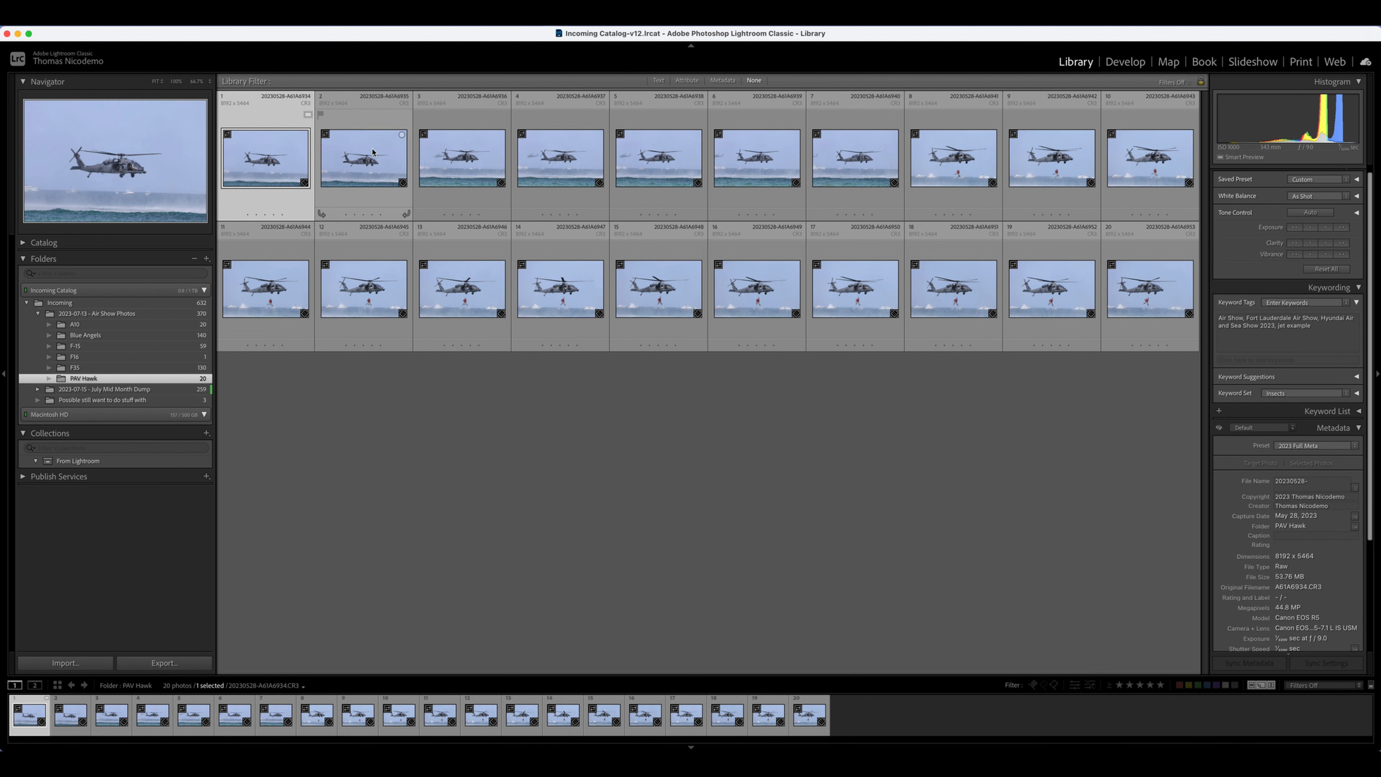
# Move the second PAV Hawk photo into the F35 folder within Lightroom, and move it back to PAV Hawk.
pyautogui.moveTo(363, 158); pyautogui.dragTo(134, 369)
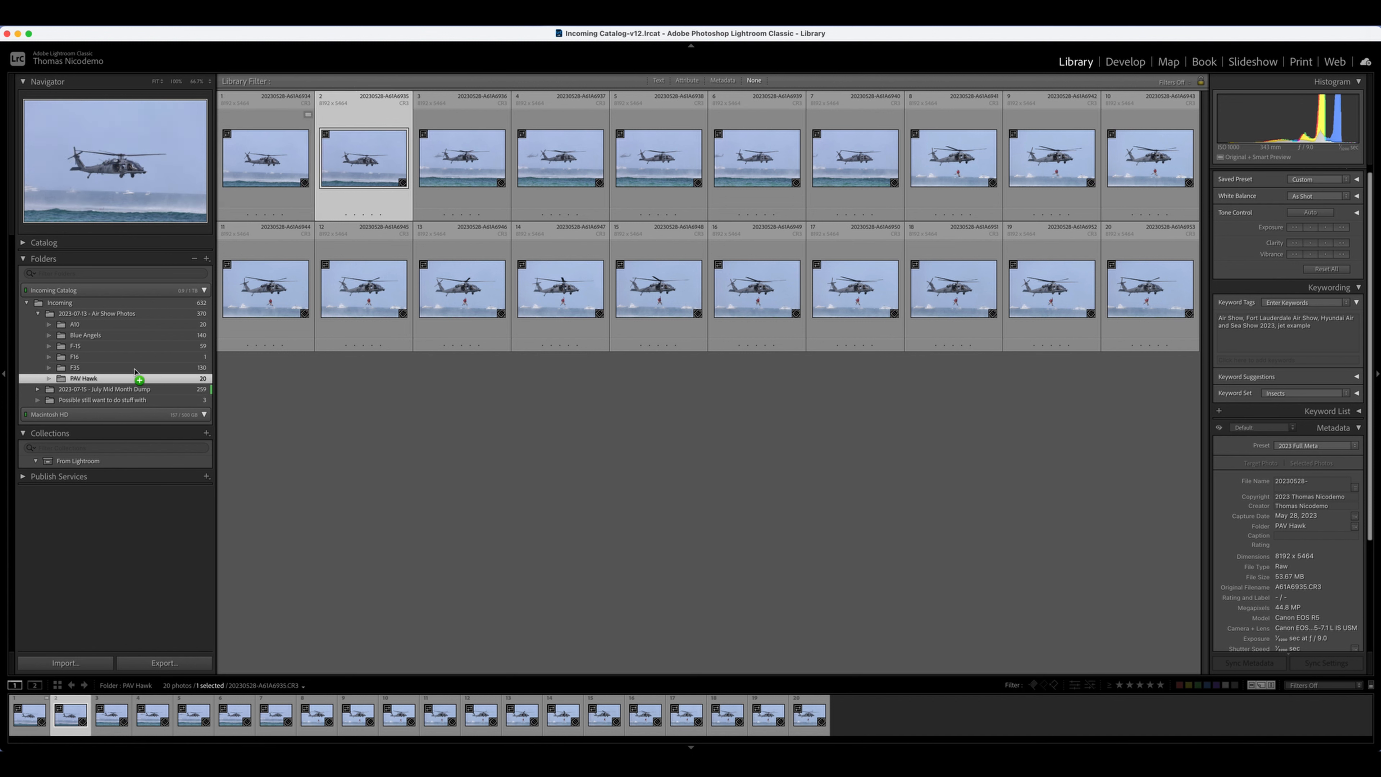
pyautogui.click(798, 257)
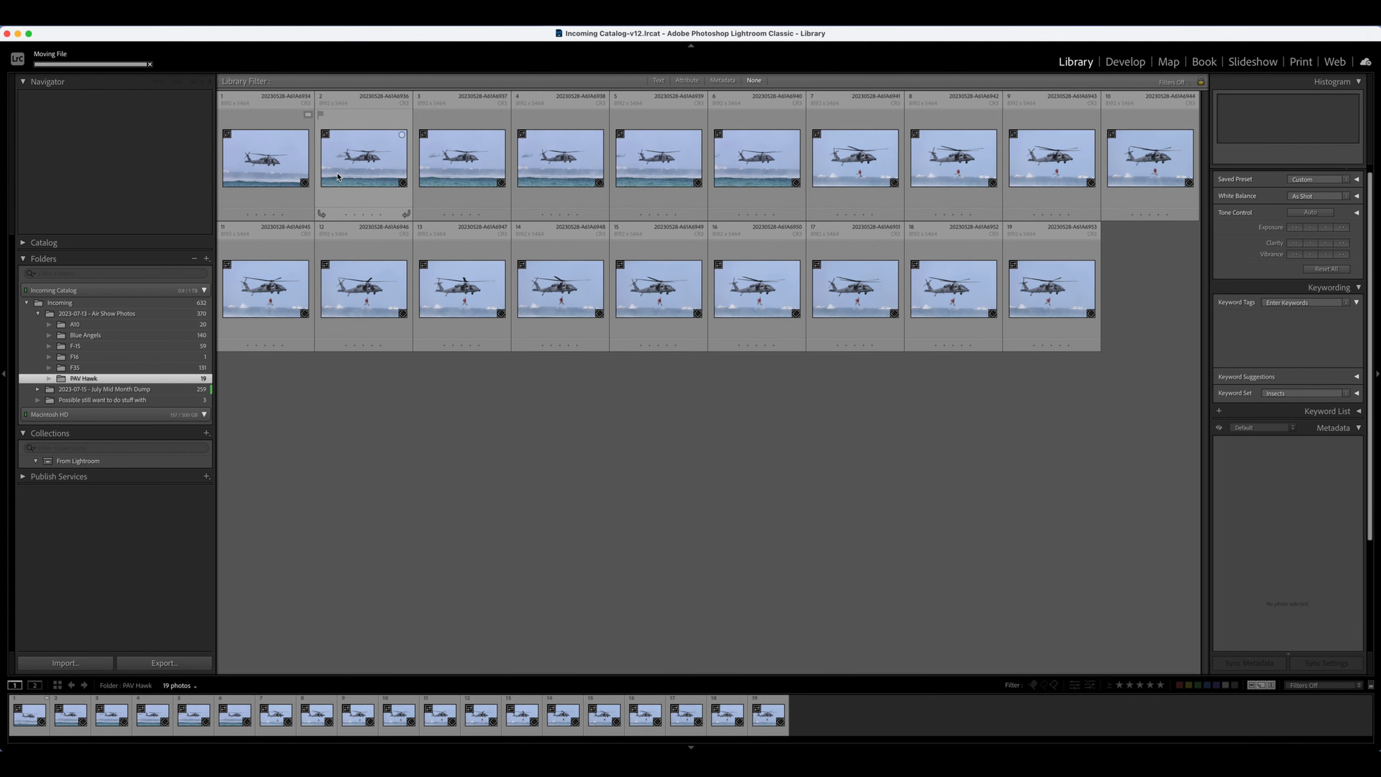
pyautogui.click(114, 368)
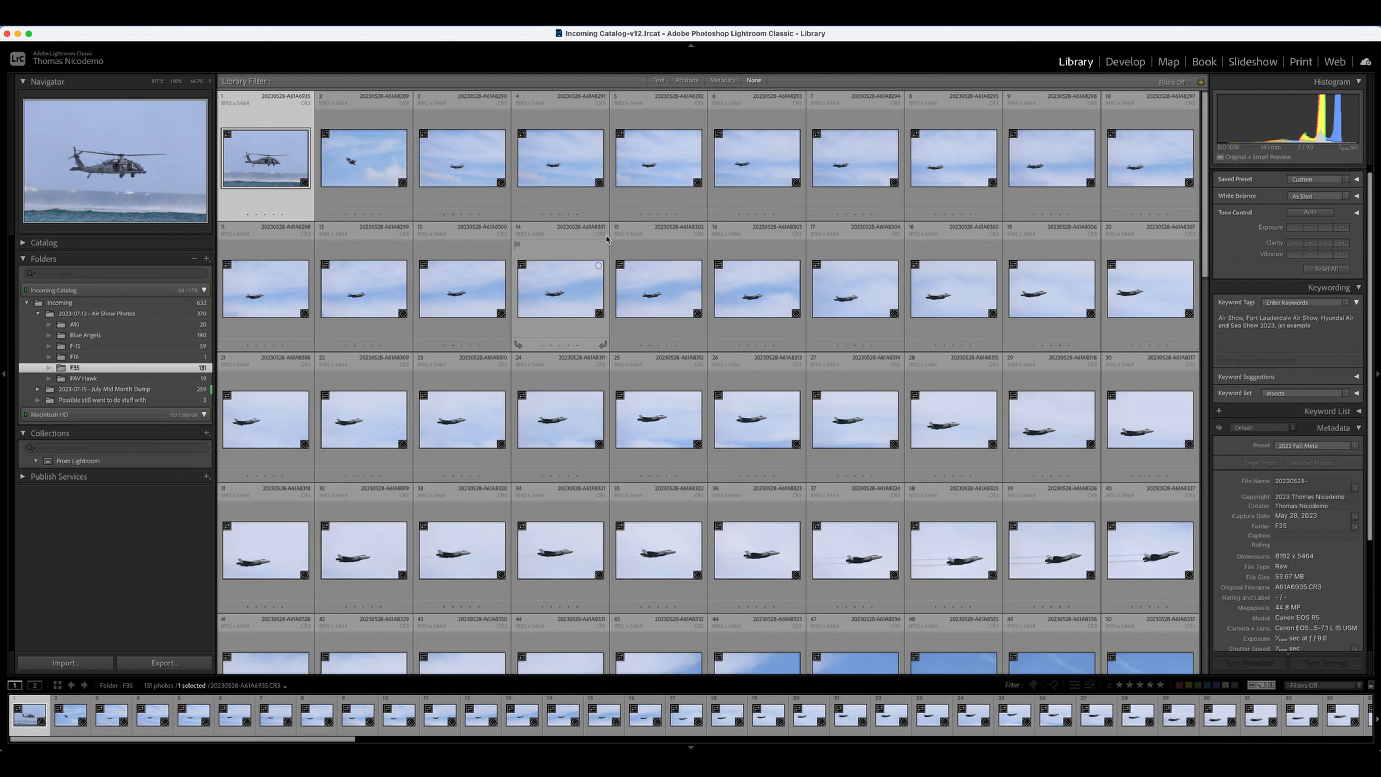
pyautogui.moveTo(258, 207); pyautogui.dragTo(141, 381)
pyautogui.click(801, 257)
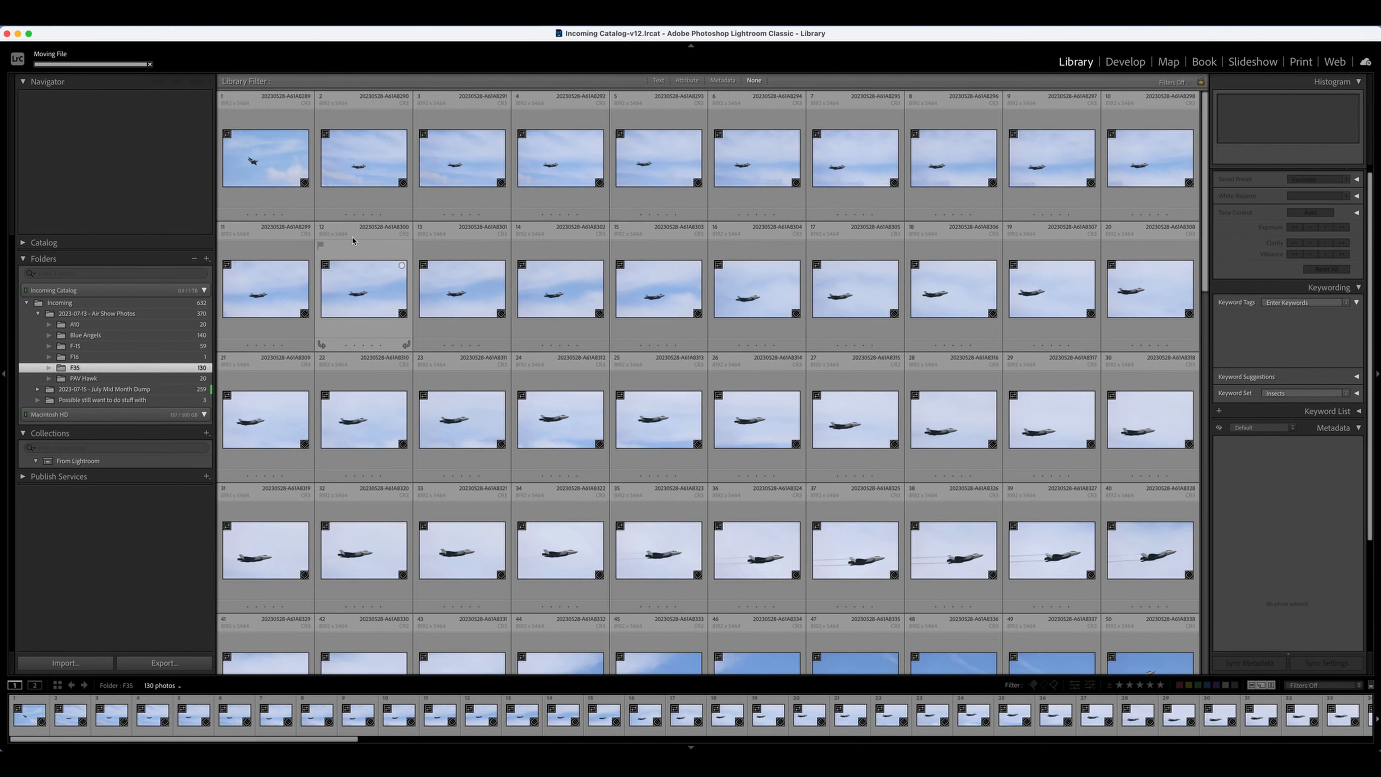
pyautogui.click(136, 379)
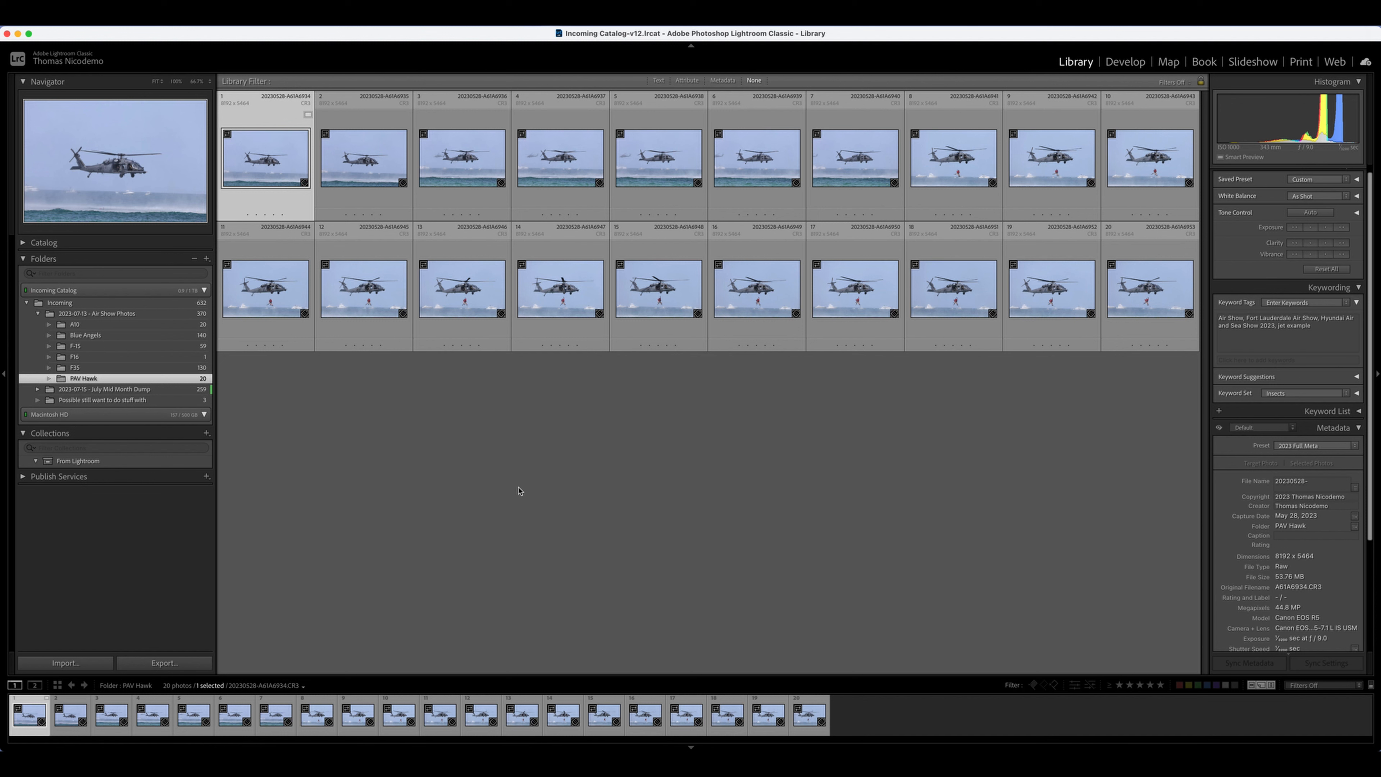
# Locate the missing original of the first PAV Hawk photo by choosing 20230528-A61A6934.CR3 in the F35 folder.
pyautogui.click(309, 115)
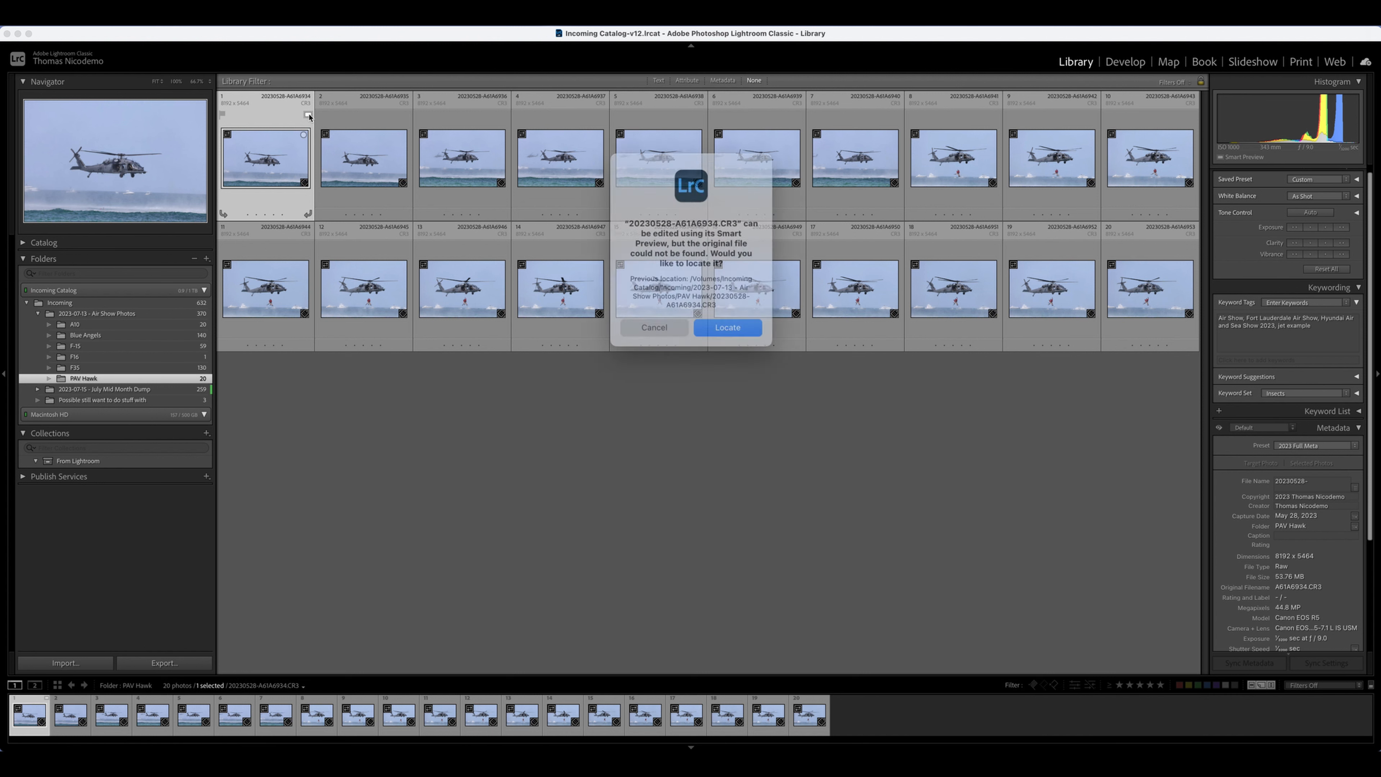
pyautogui.click(723, 320)
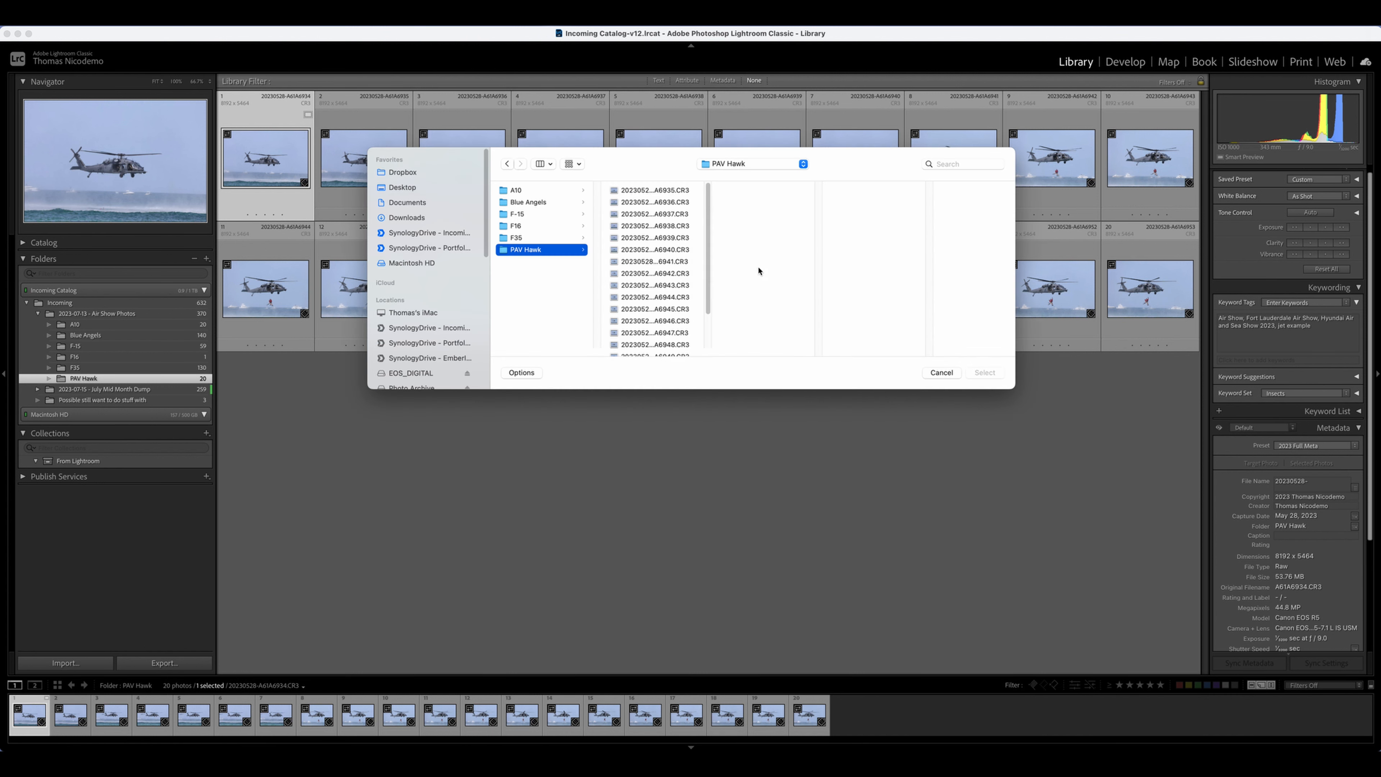
pyautogui.scroll(-3, 700, 262)
pyautogui.scroll(1, 702, 261)
pyautogui.click(522, 238)
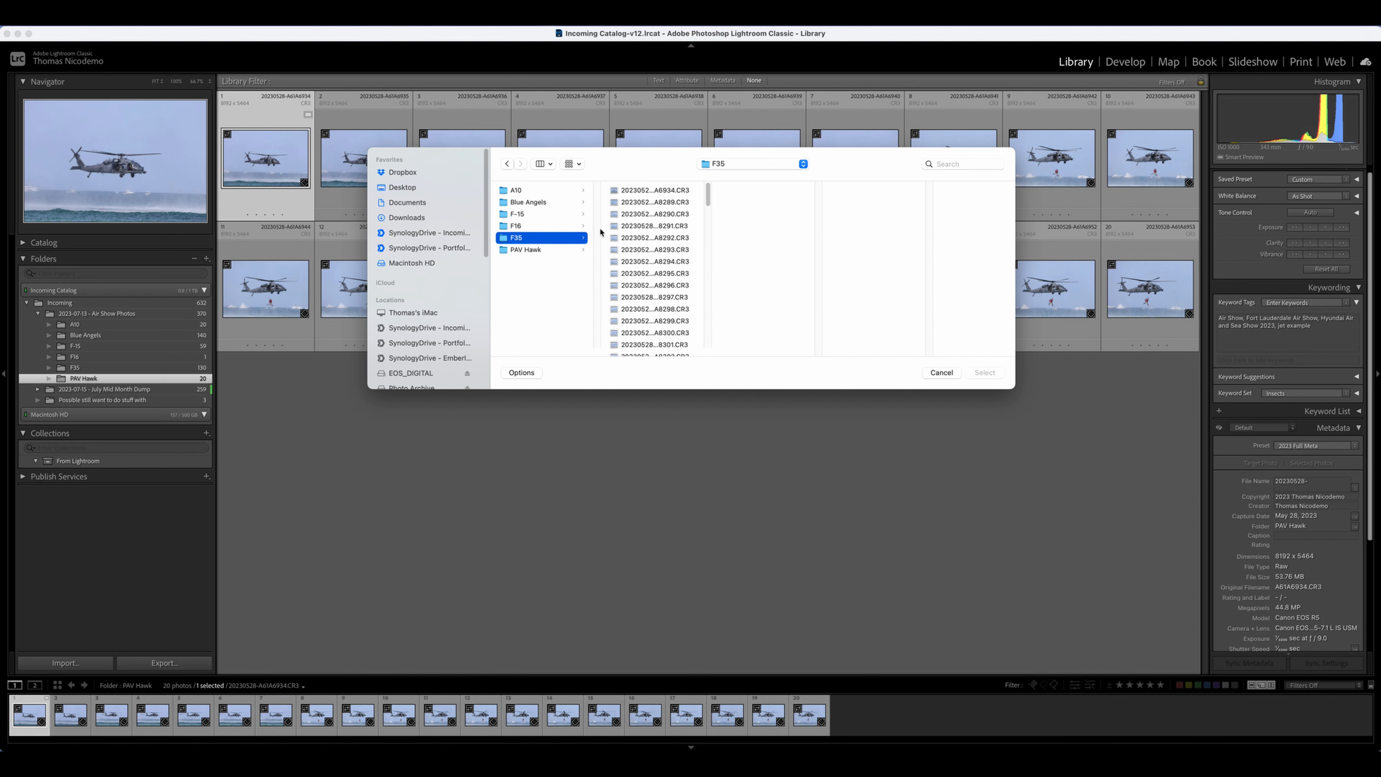
pyautogui.click(669, 194)
pyautogui.click(985, 373)
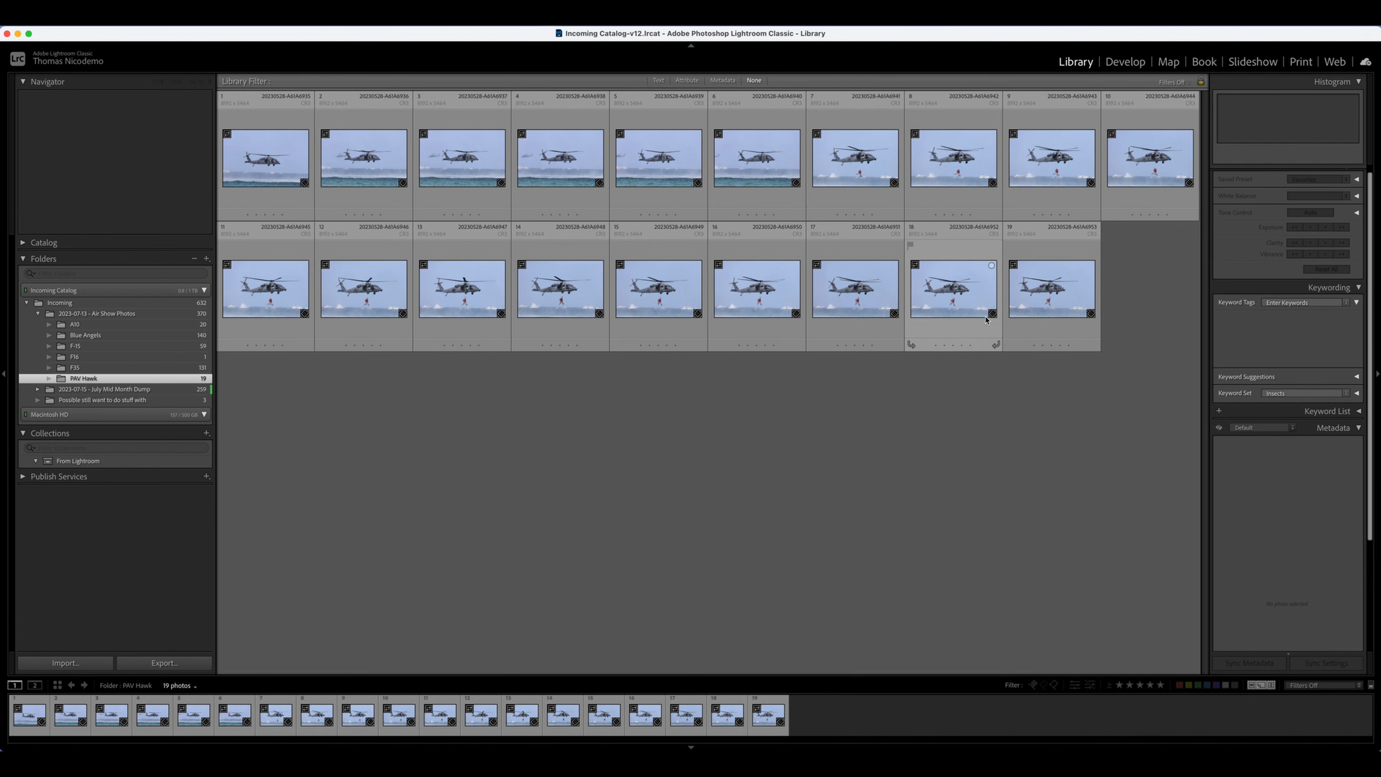
# Move the helicopter photo from the F35 folder back into PAV Hawk, and check both folders in Finder.
pyautogui.click(145, 359)
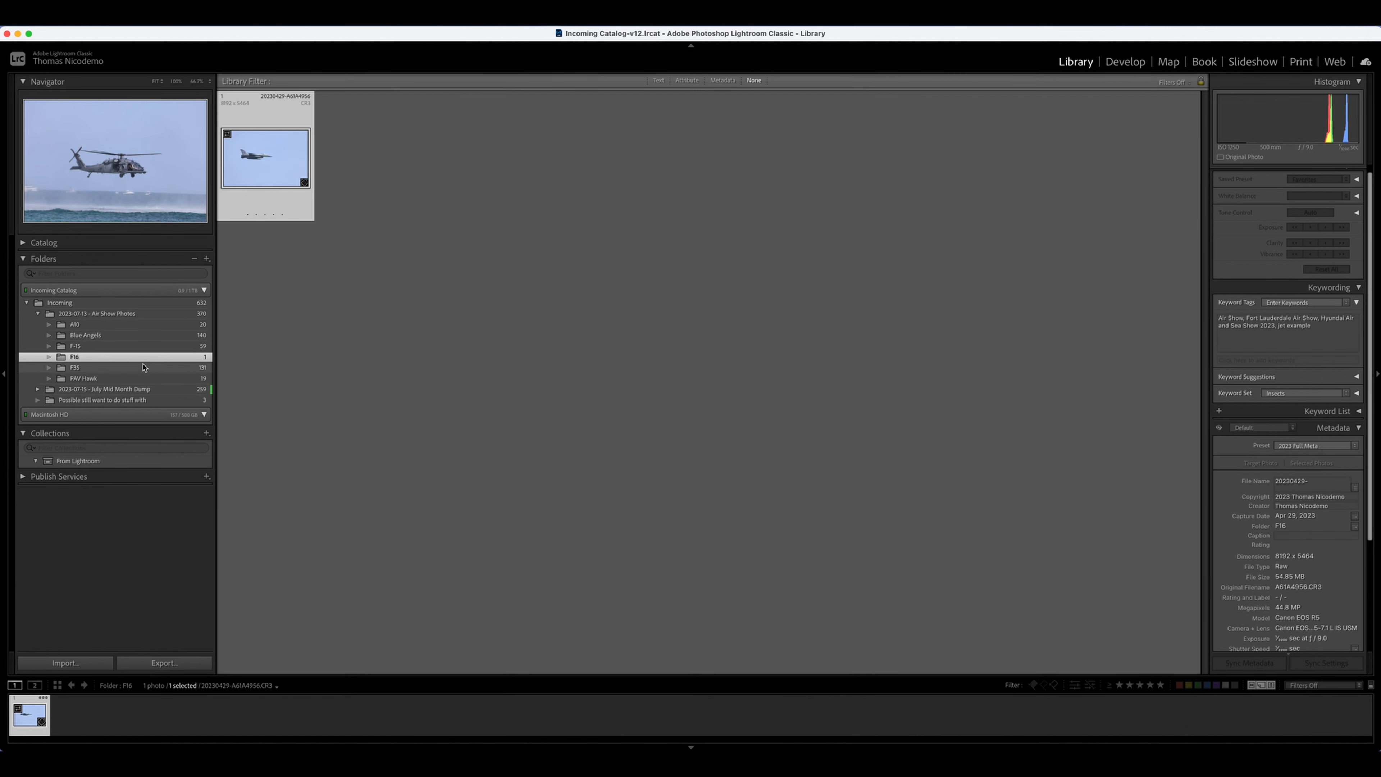
pyautogui.click(144, 367)
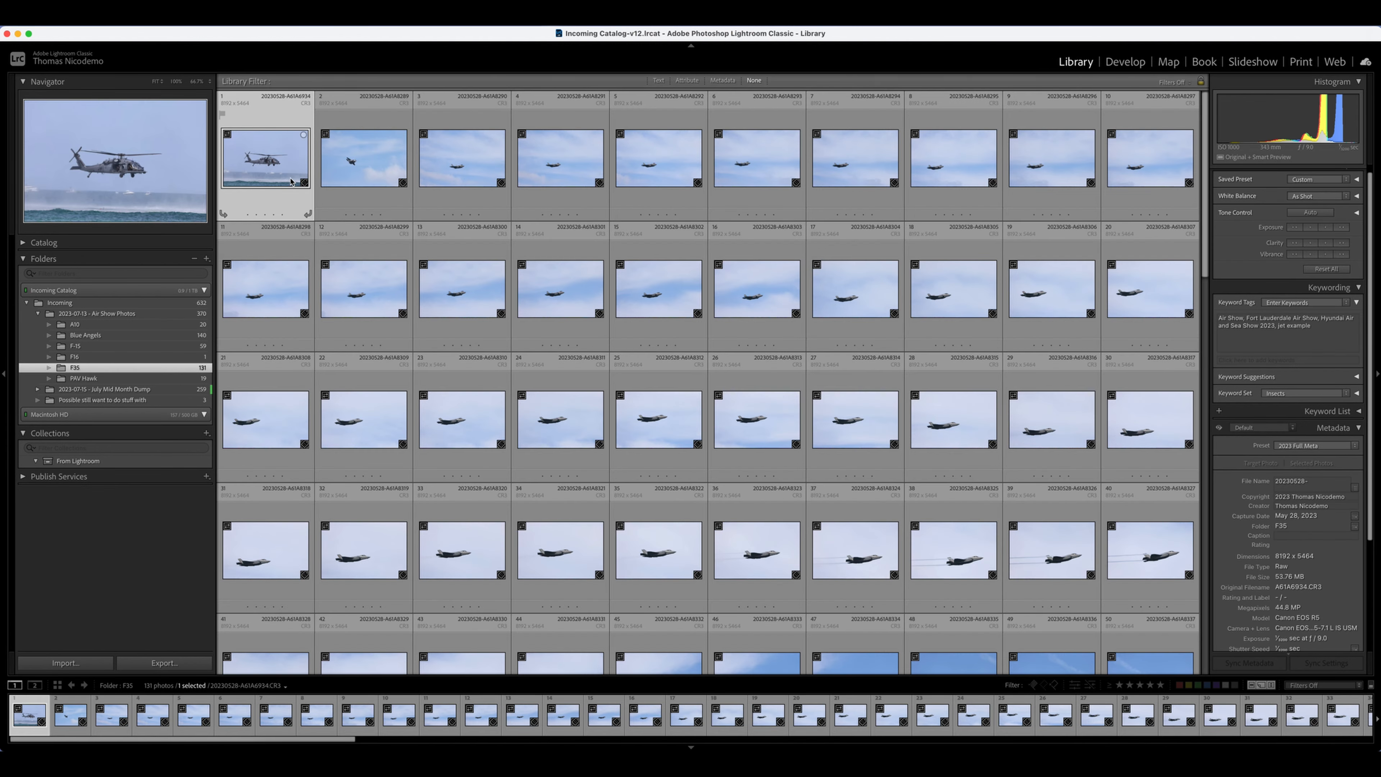
pyautogui.moveTo(291, 181); pyautogui.dragTo(122, 380)
pyautogui.press('Return')
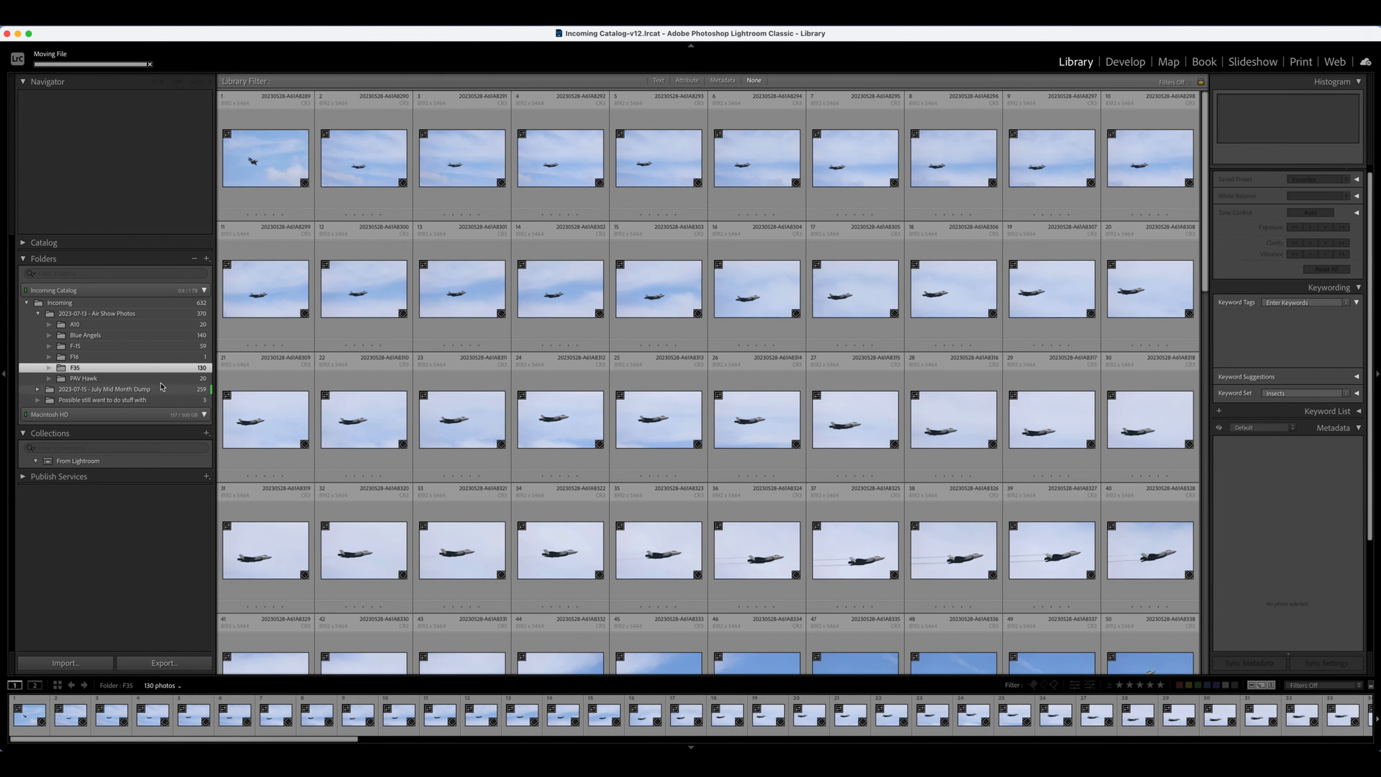
pyautogui.click(158, 379)
pyautogui.press('super+Tab')
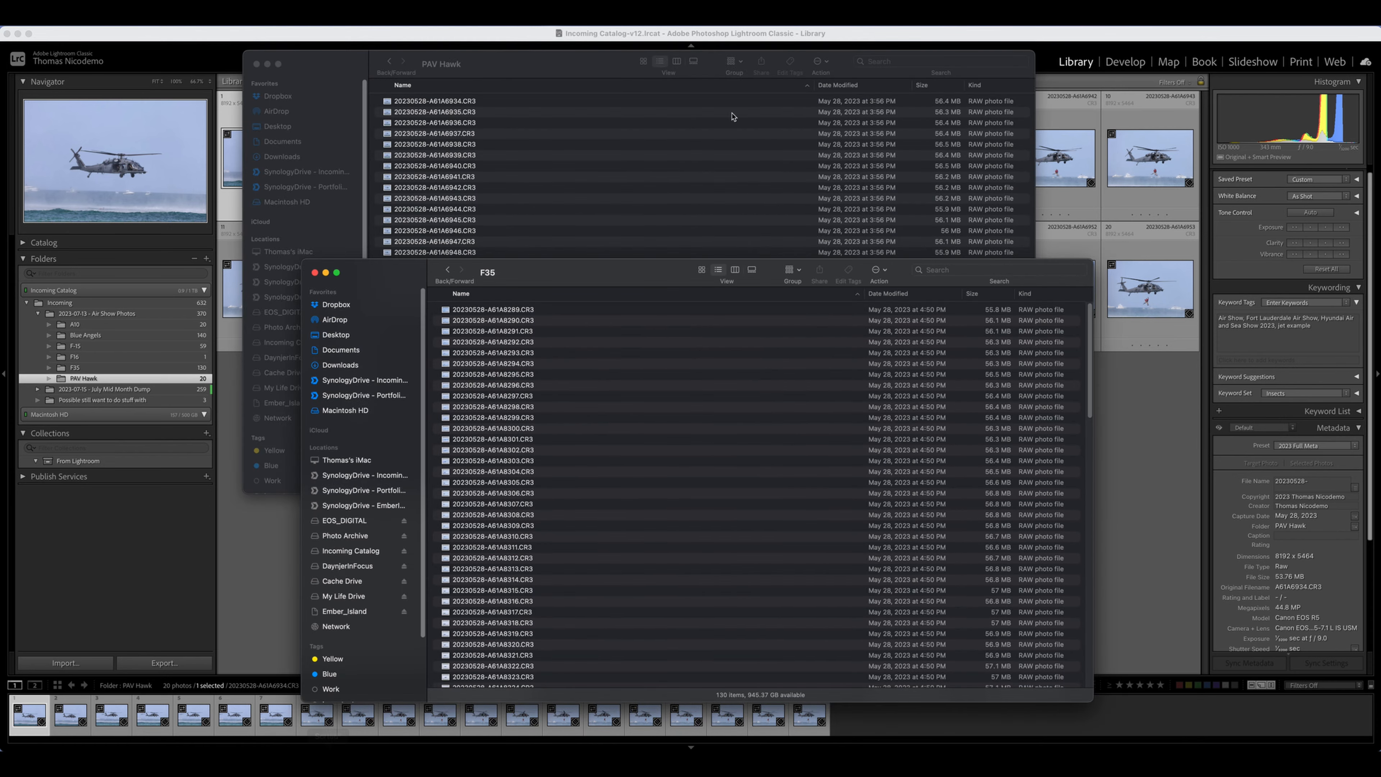
# Close the F35 and PAV Hawk Finder windows, and show the F35 folder in Lightroom Classic.
pyautogui.click(315, 273)
pyautogui.click(256, 64)
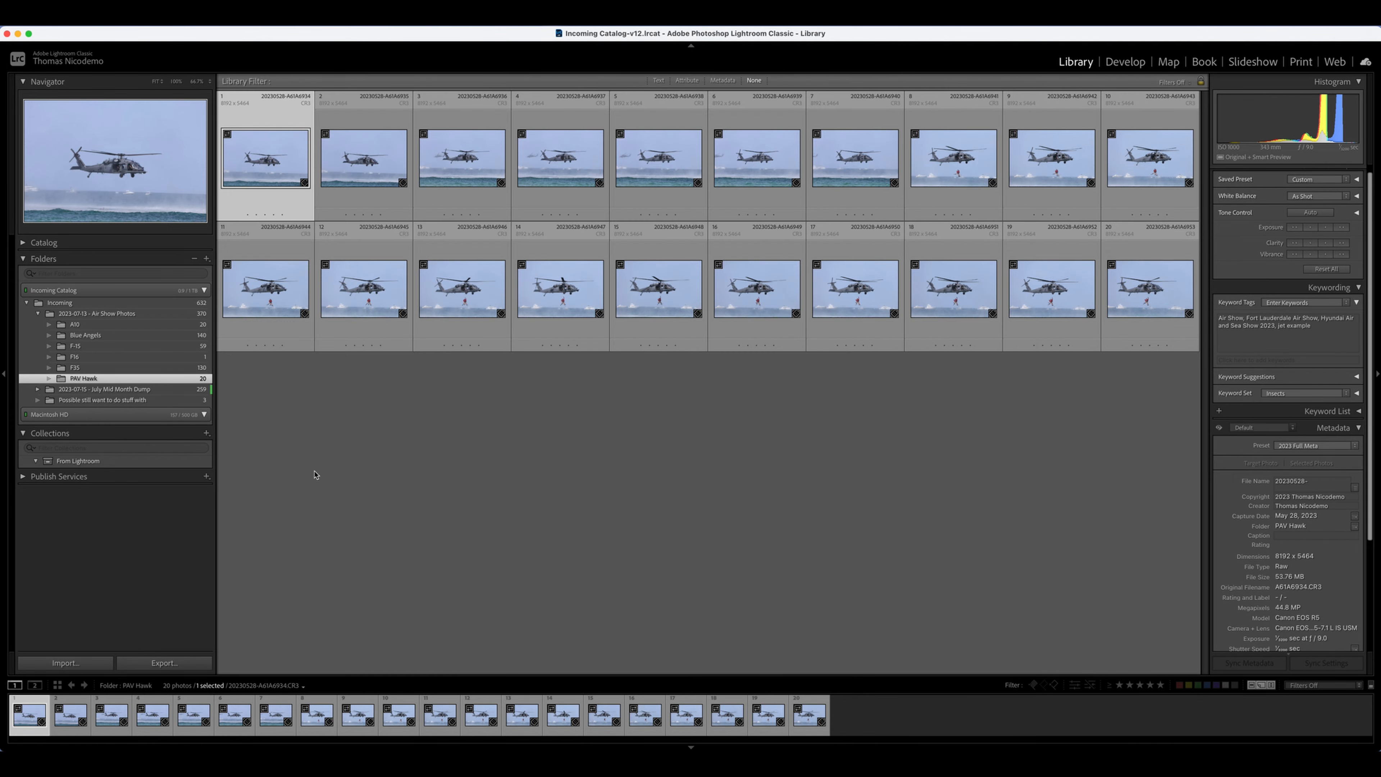
pyautogui.press('Up')
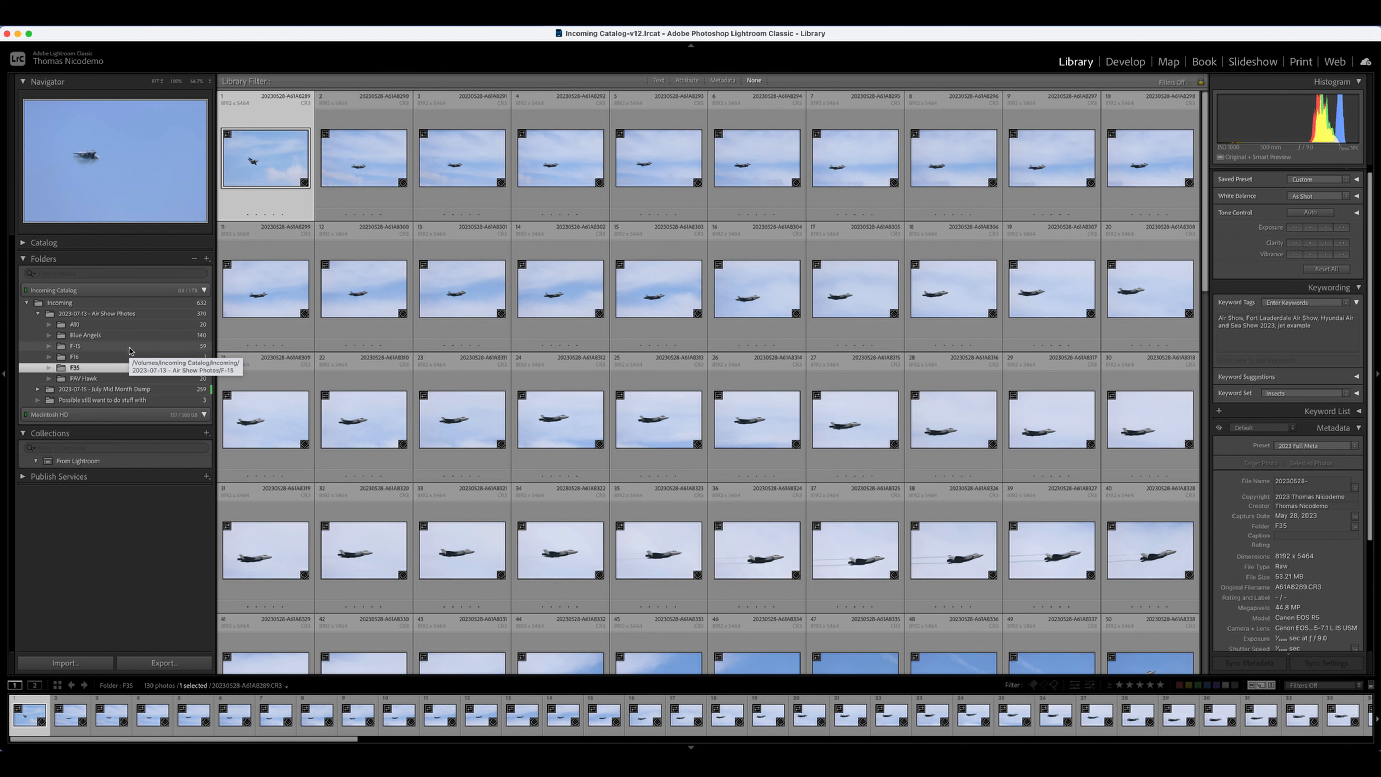
# Look through the photos in the parent folder 2023-07-13 - Air Show Photos and in its A10 subfolder.
pyautogui.click(98, 313)
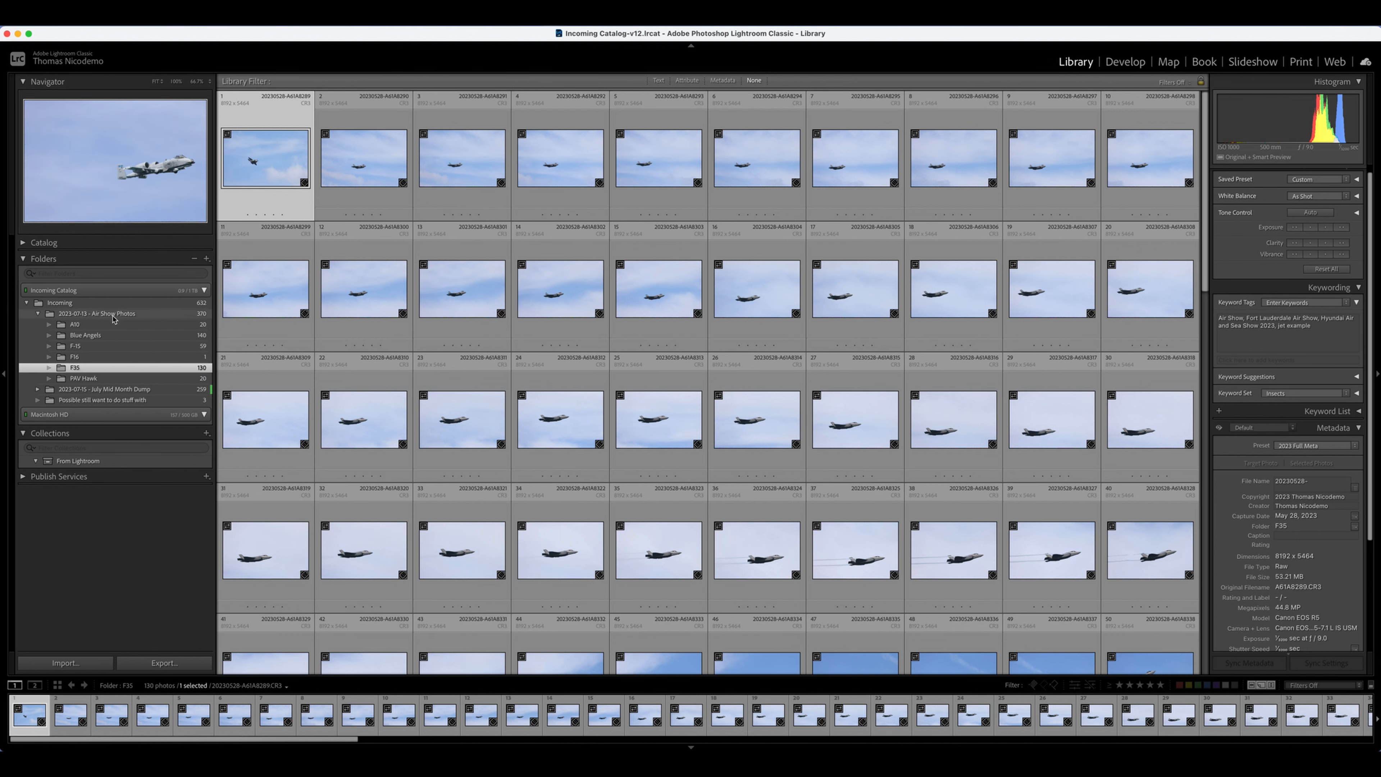
pyautogui.scroll(10, 714, 458)
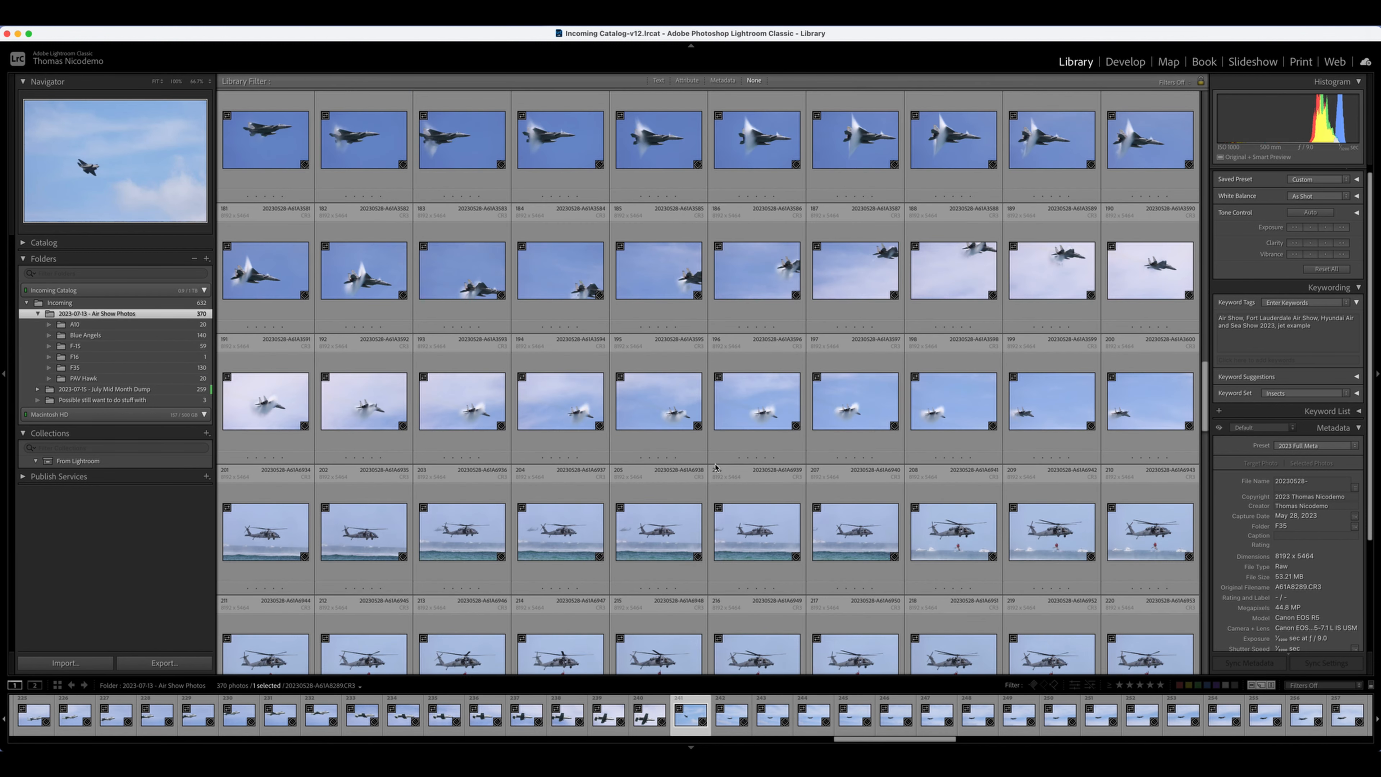
pyautogui.scroll(10, 715, 472)
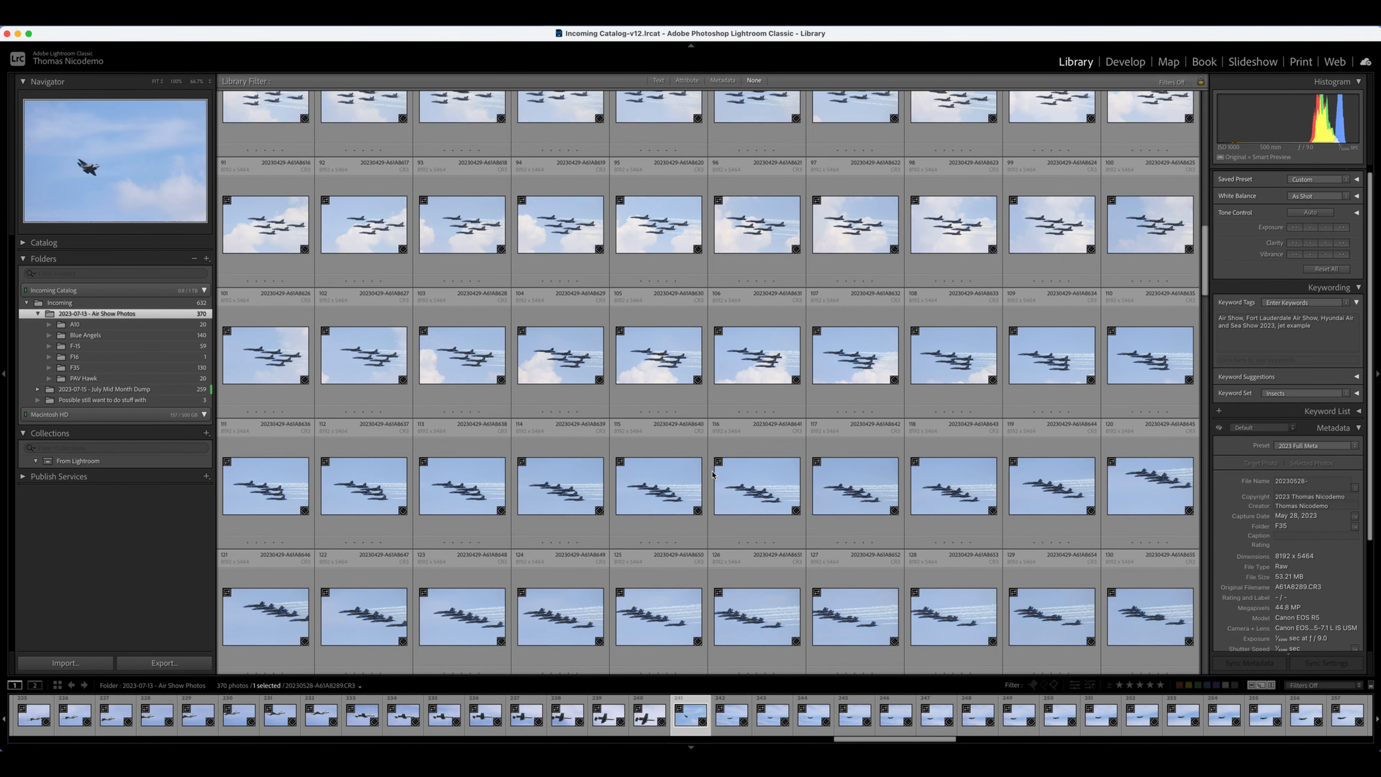
pyautogui.scroll(8, 713, 475)
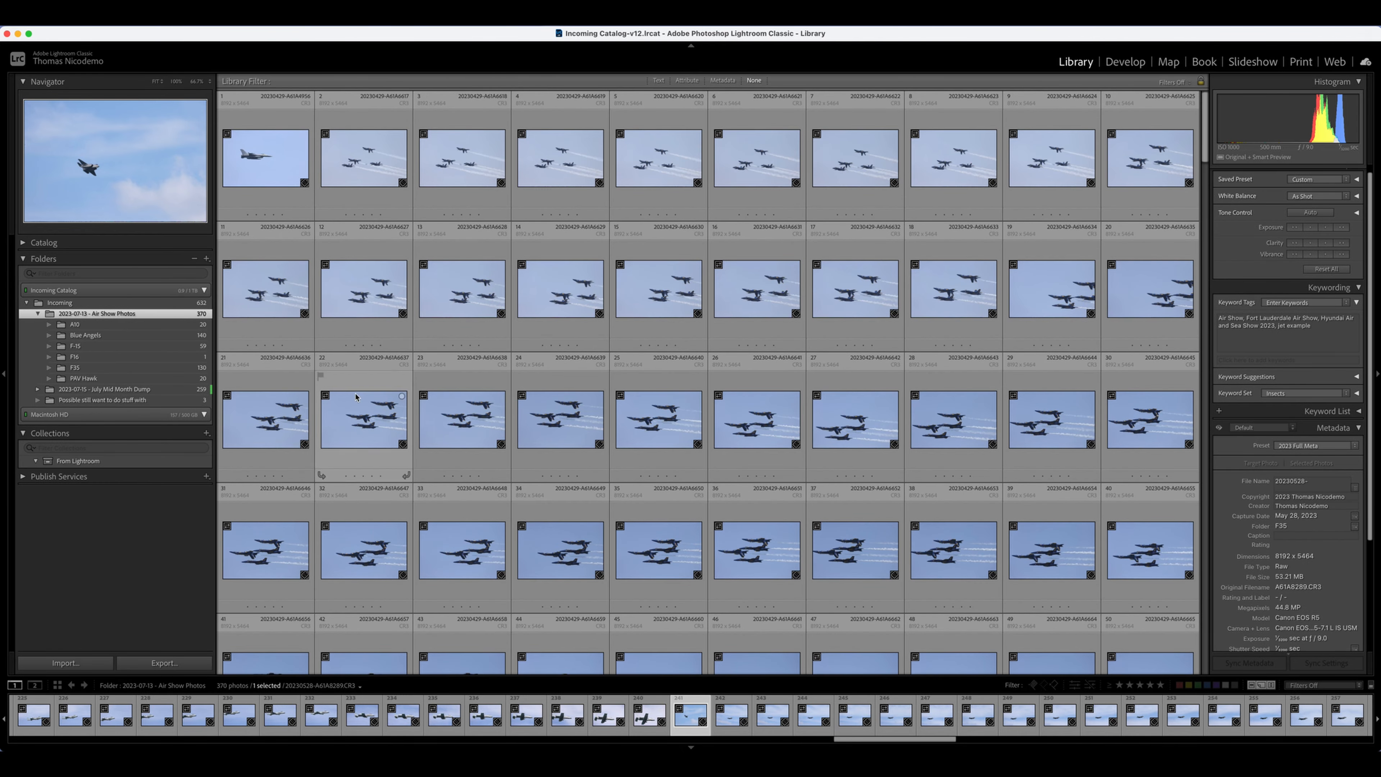
pyautogui.click(81, 326)
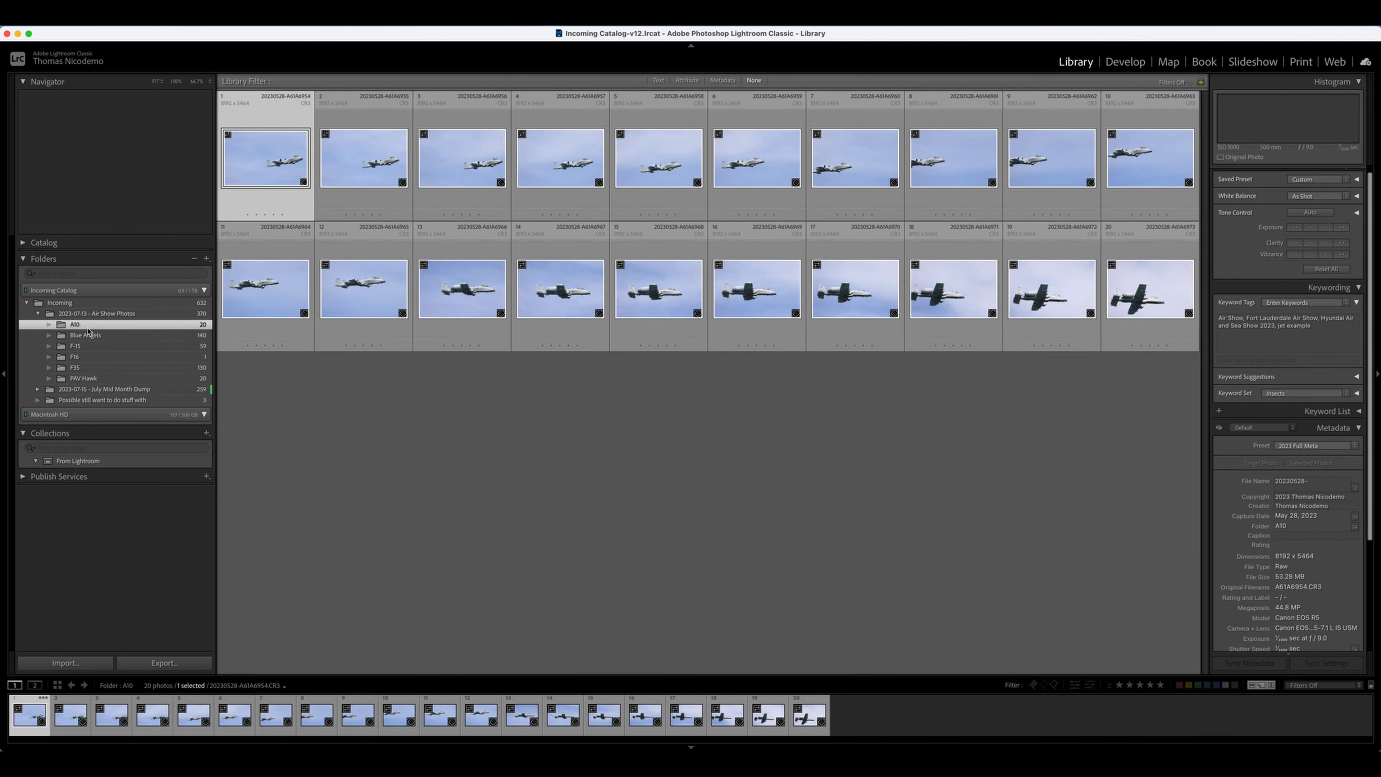
pyautogui.click(718, 470)
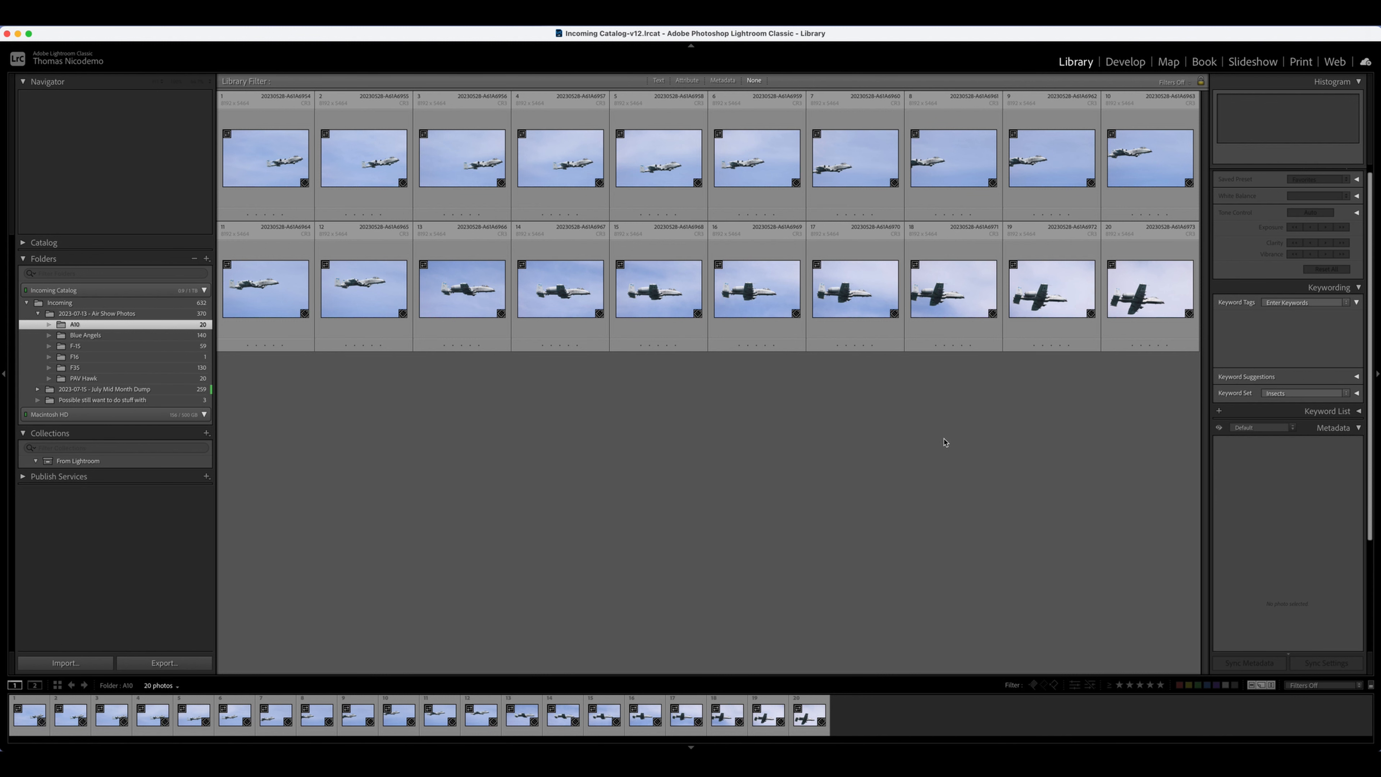
# Open the Blue Angels folder and enlarge its first photo, 20230429-A61A6617.CR3, in Loupe view.
pyautogui.click(85, 335)
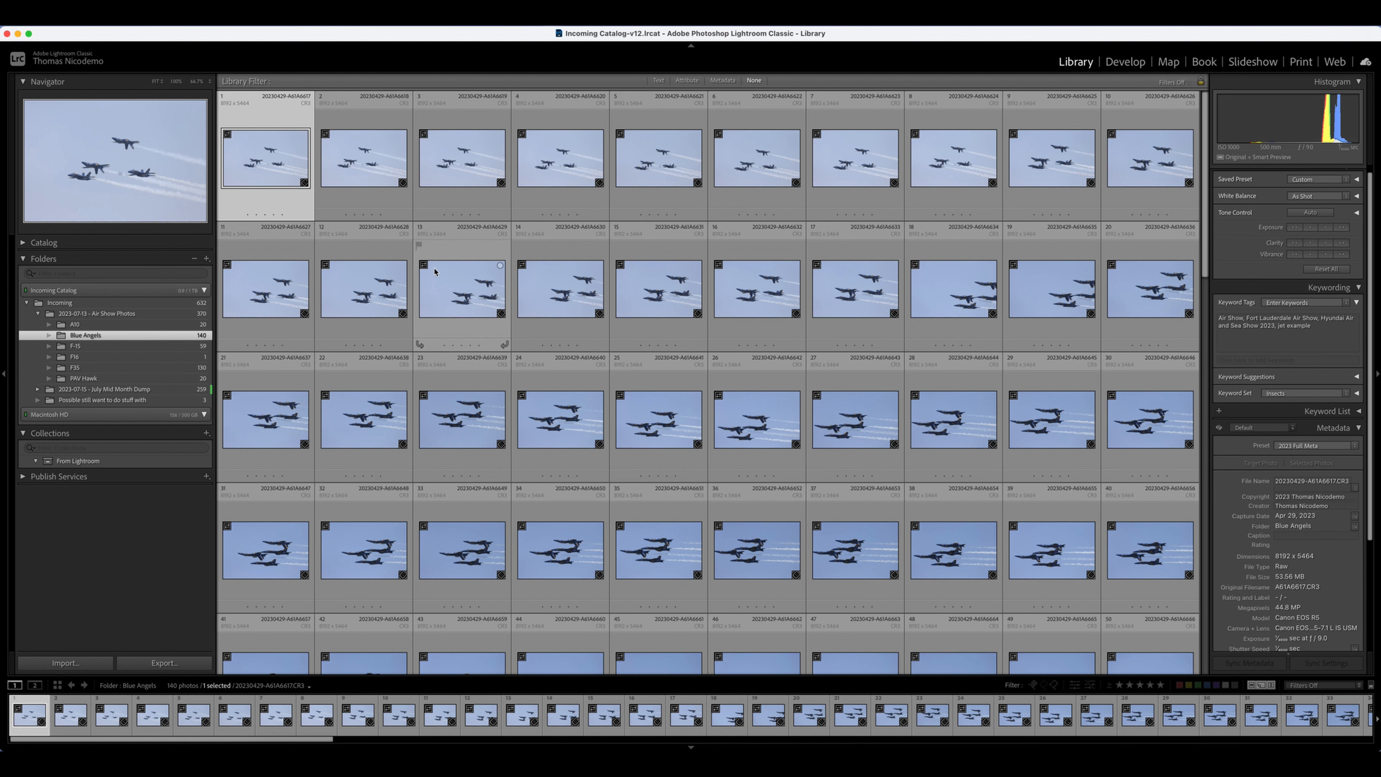
pyautogui.doubleClick(277, 157)
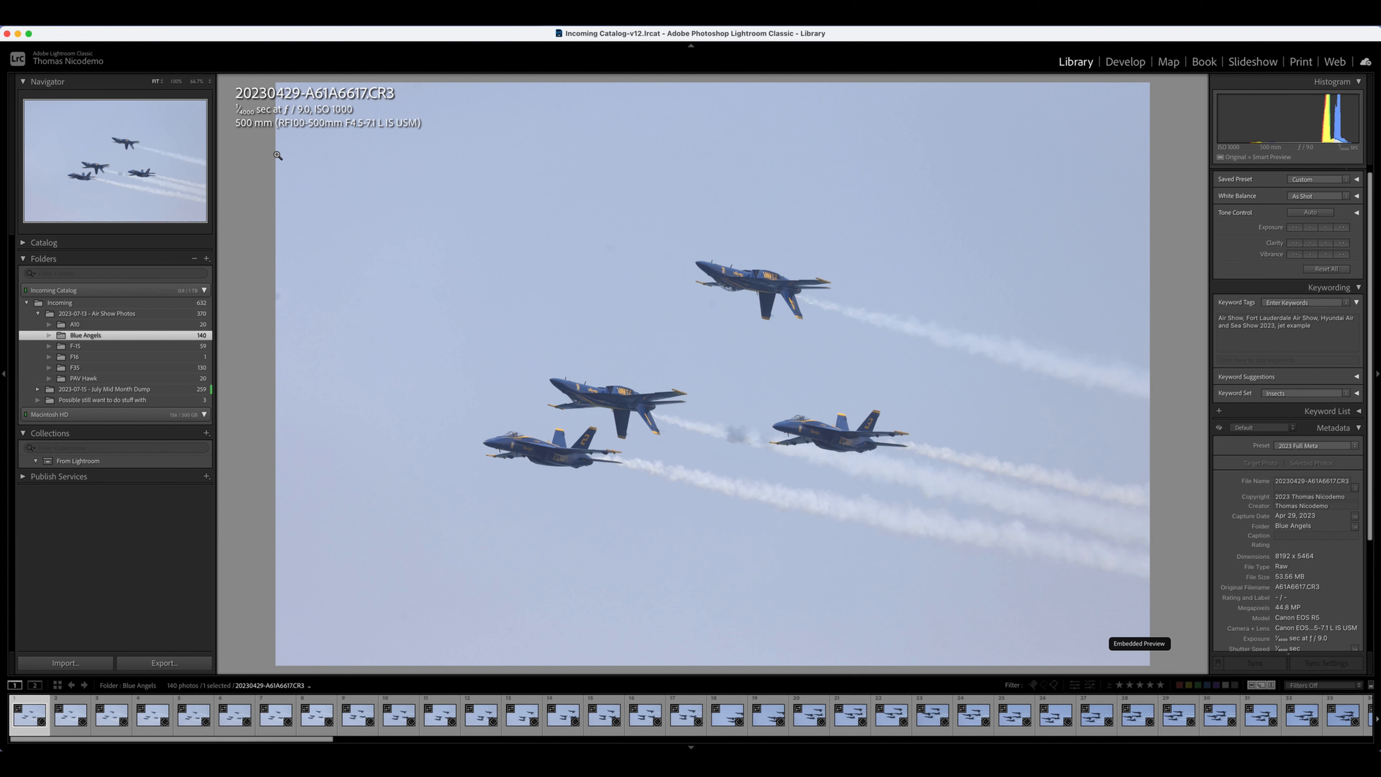
pyautogui.press('Right')
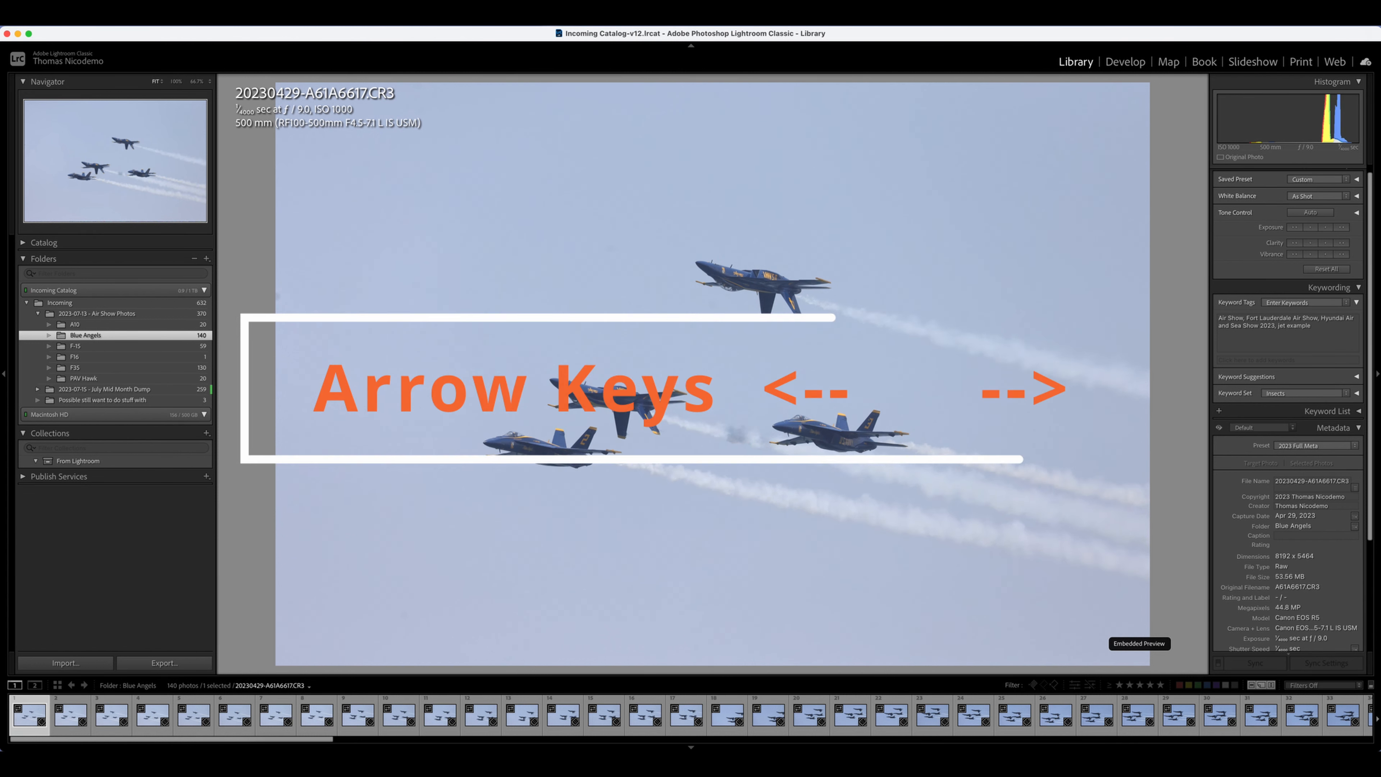
pyautogui.press('Left')
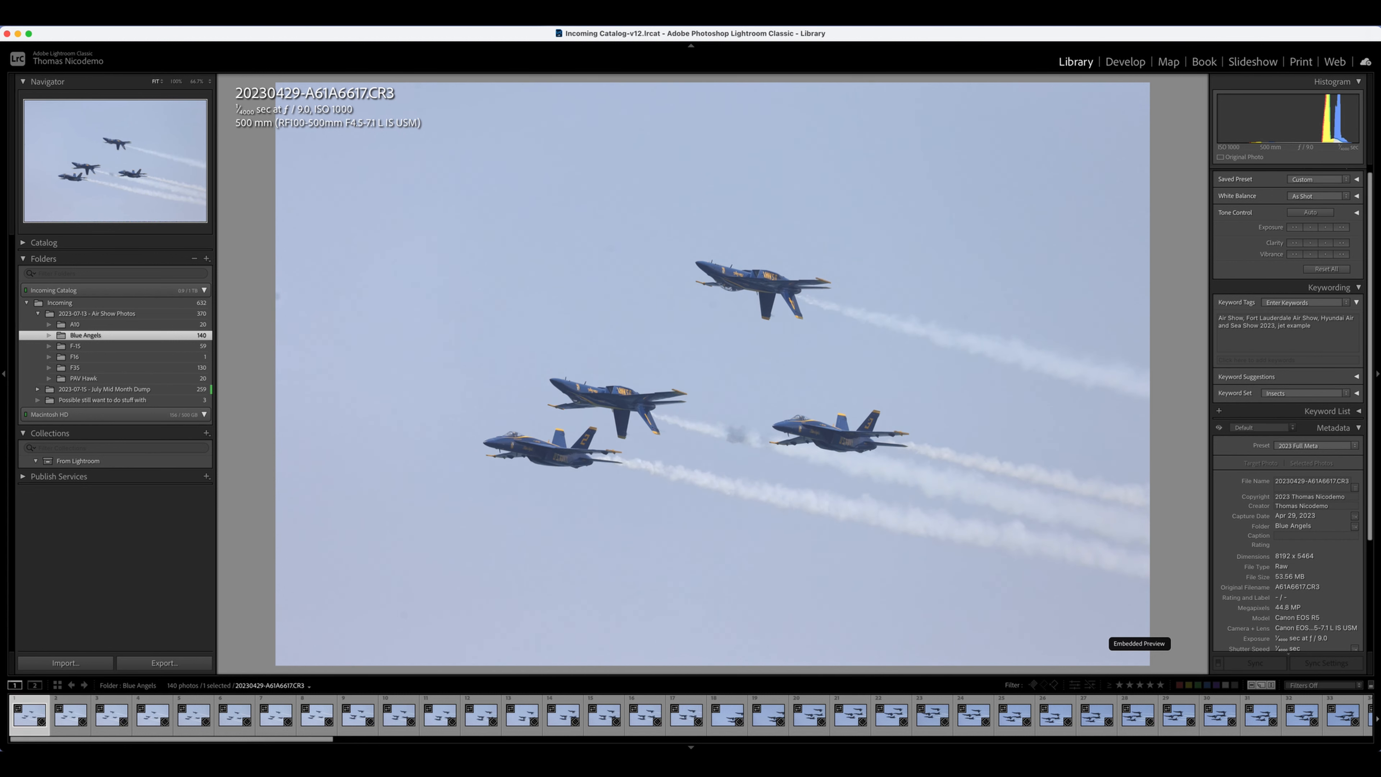
# Flip back and forth through the opening Blue Angels photos in Loupe view to compare them, ending on the first one.
pyautogui.press('Right')
pyautogui.press('Right')
pyautogui.press('Right')
pyautogui.press('Right')
pyautogui.press('Right')
pyautogui.press('Right')
pyautogui.press('Left')
pyautogui.press('Left')
pyautogui.press('Left')
pyautogui.press('Left')
pyautogui.press('Left')
pyautogui.press('Left')
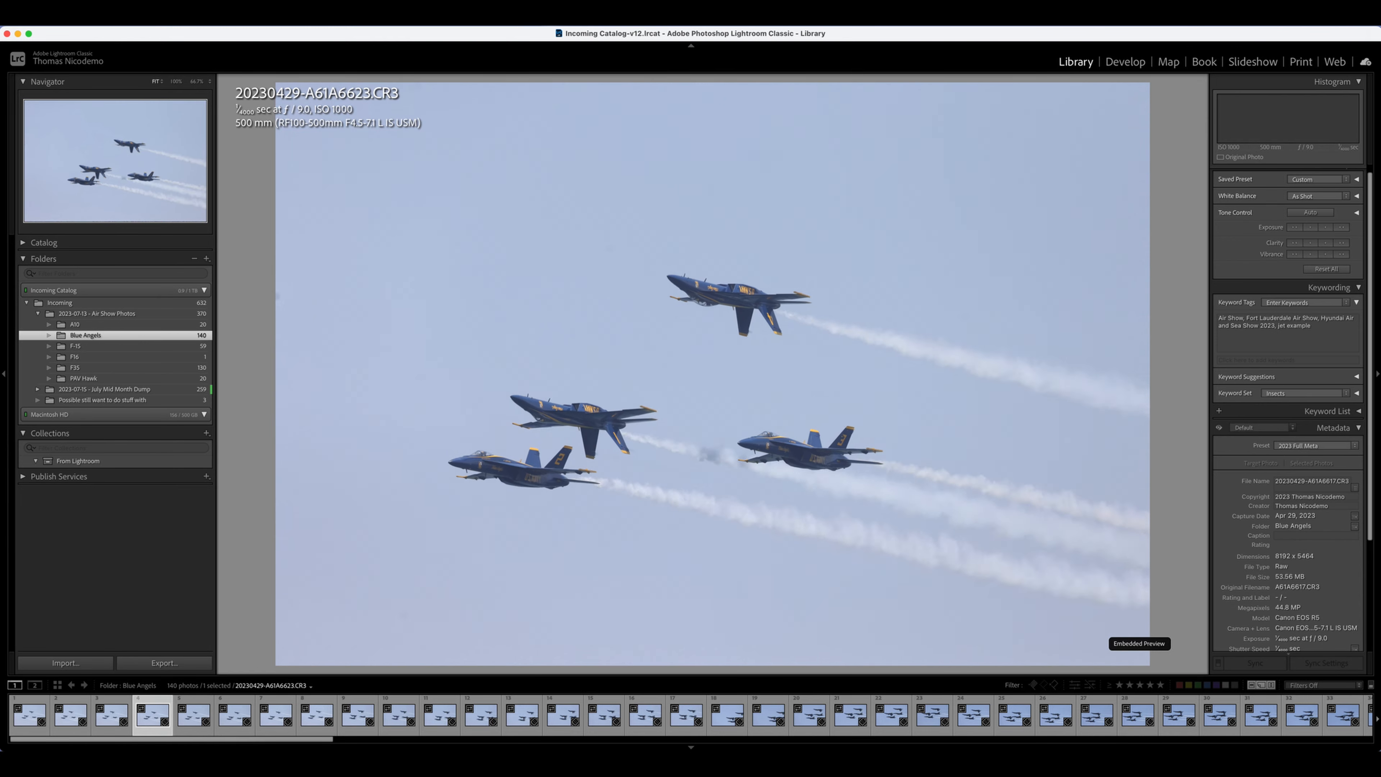
pyautogui.press('Right')
pyautogui.press('Right')
pyautogui.press('Right')
pyautogui.press('Right')
pyautogui.press('Right')
pyautogui.press('Right')
pyautogui.press('Right')
pyautogui.press('Right')
pyautogui.press('Right')
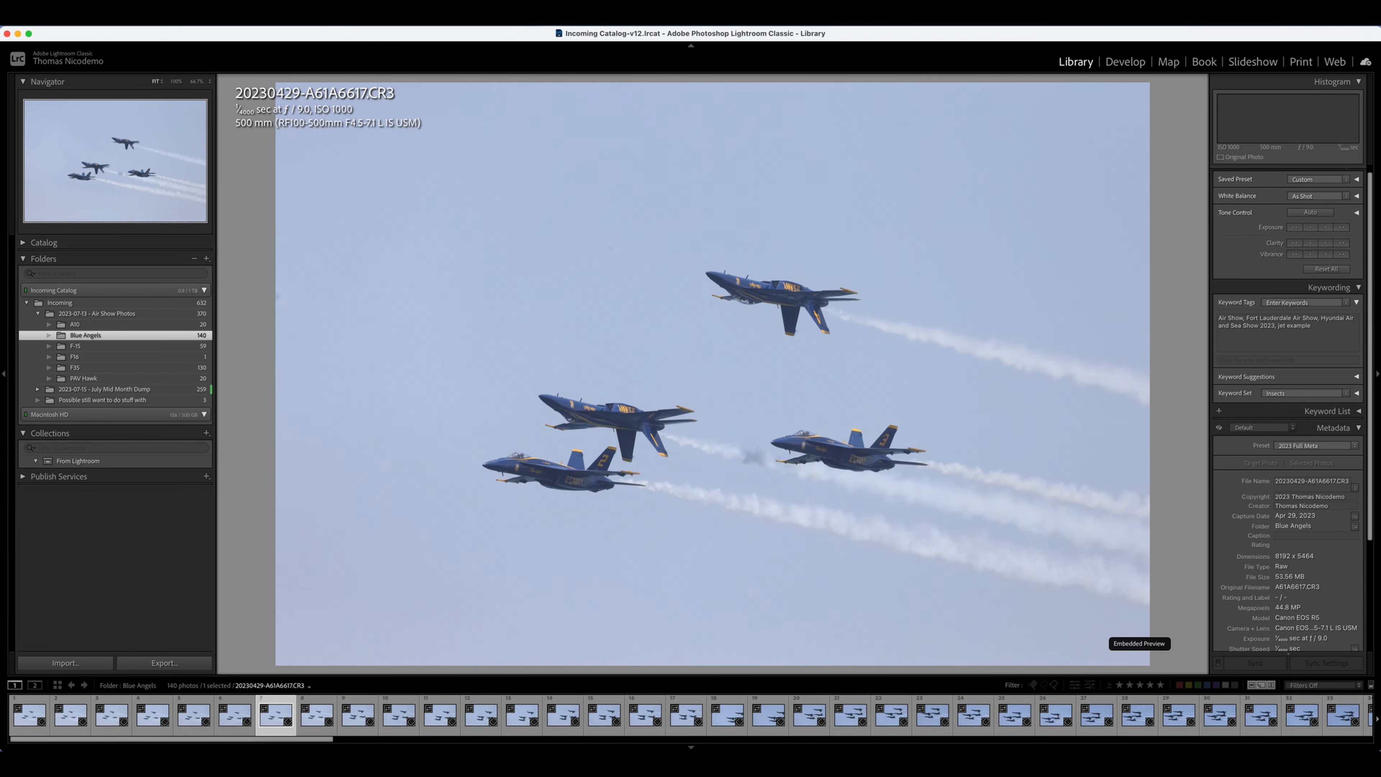
pyautogui.press('Left')
pyautogui.press('Left')
pyautogui.press('Left')
pyautogui.press('Left')
pyautogui.press('Left')
pyautogui.press('Left')
pyautogui.press('Left')
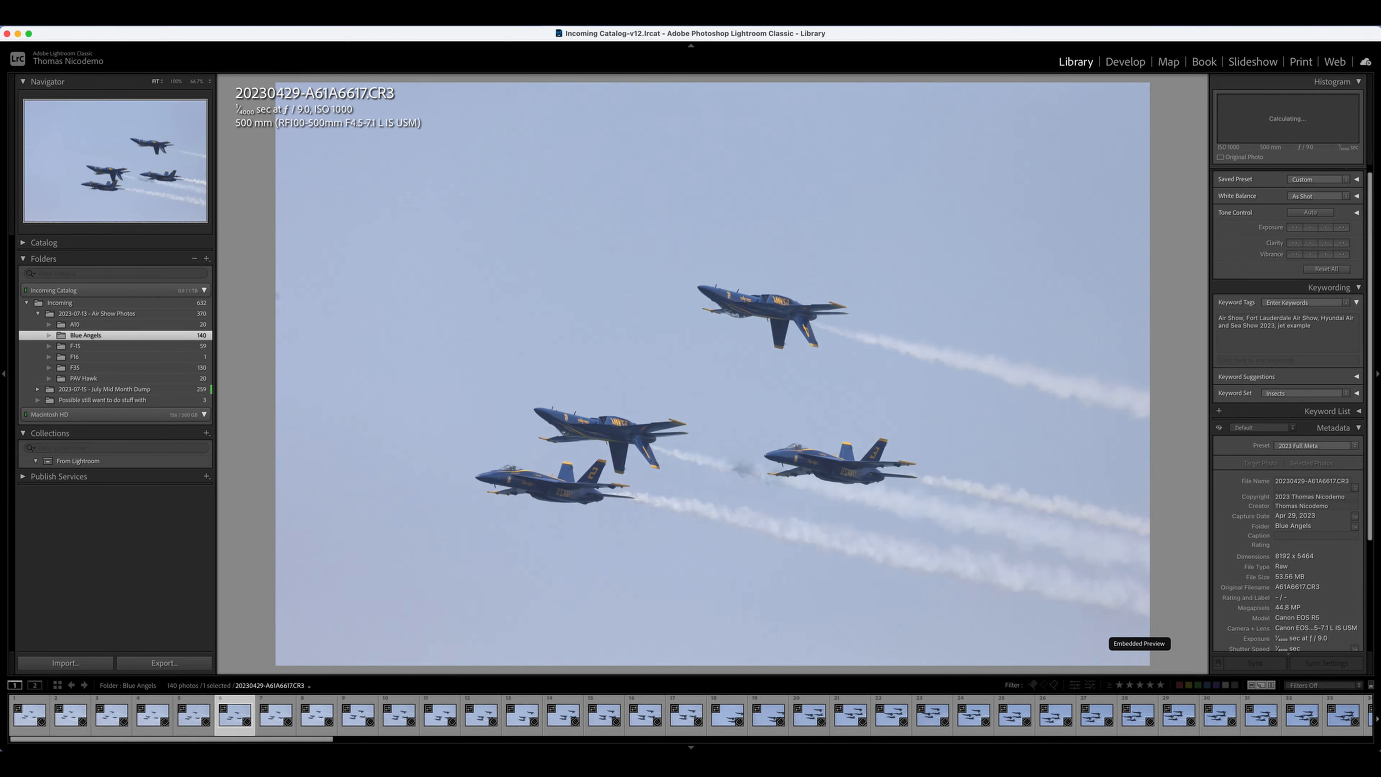
pyautogui.press('Left')
pyautogui.press('Left')
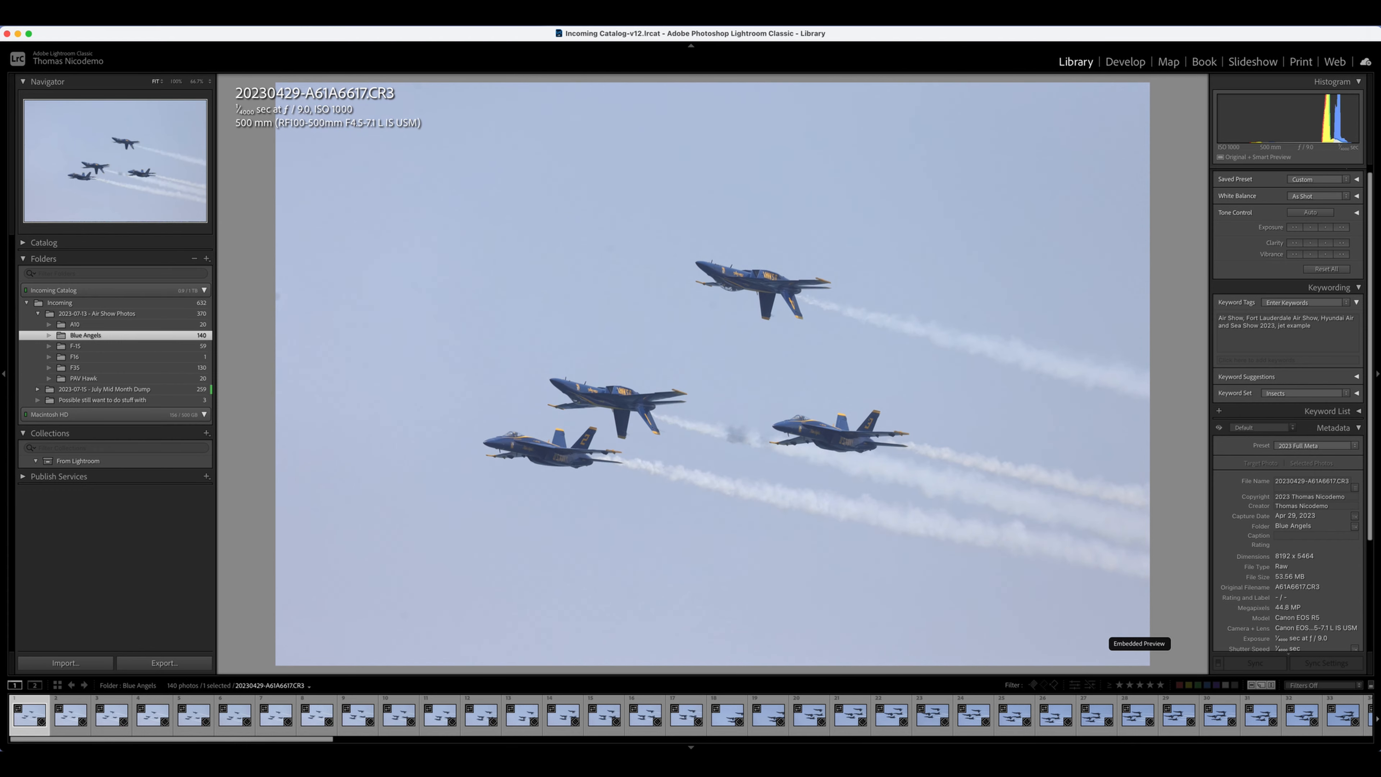
pyautogui.press('Right')
pyautogui.press('Right')
pyautogui.press('Left')
pyautogui.press('Right')
pyautogui.press('Left')
pyautogui.press('Right')
pyautogui.press('Left')
# Flag the first Blue Angels photo as a pick and remove its flag again.
pyautogui.press('p')
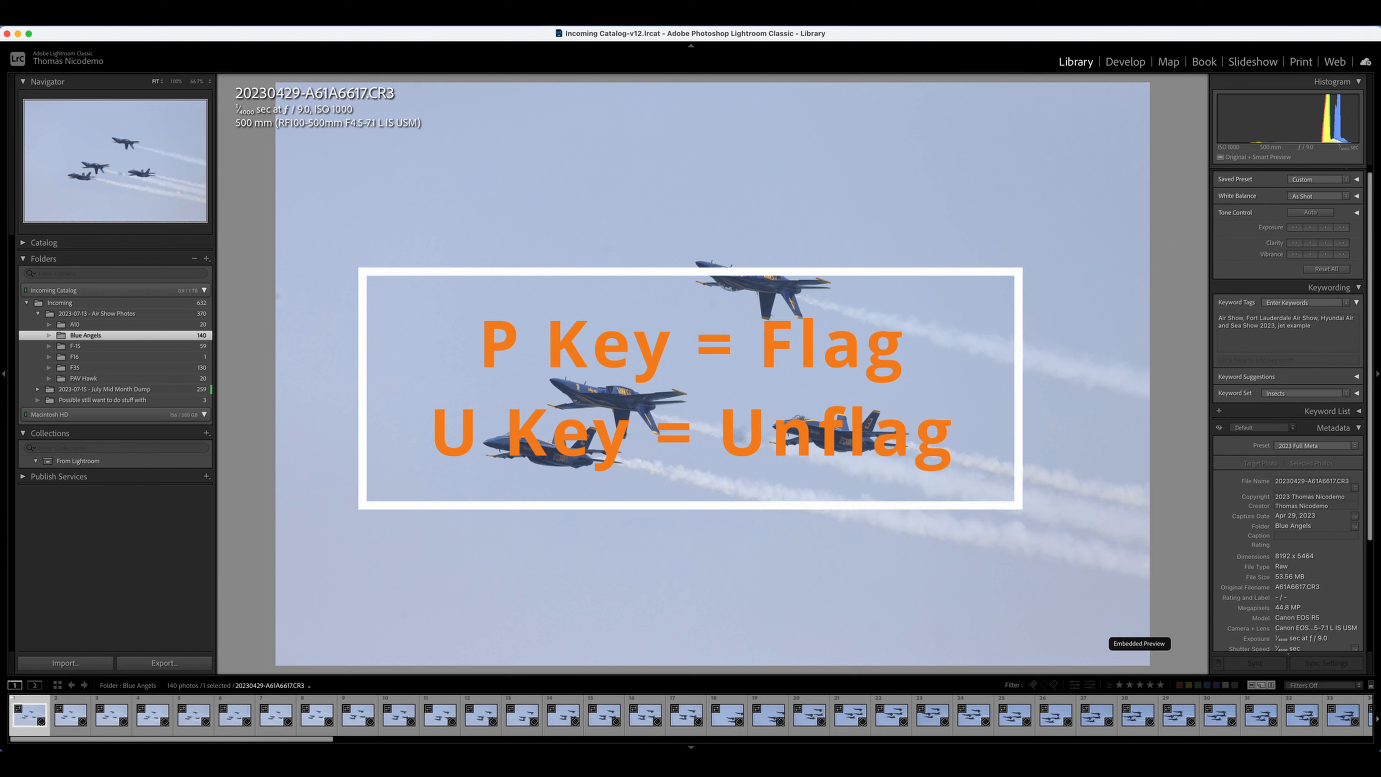
pyautogui.press('u')
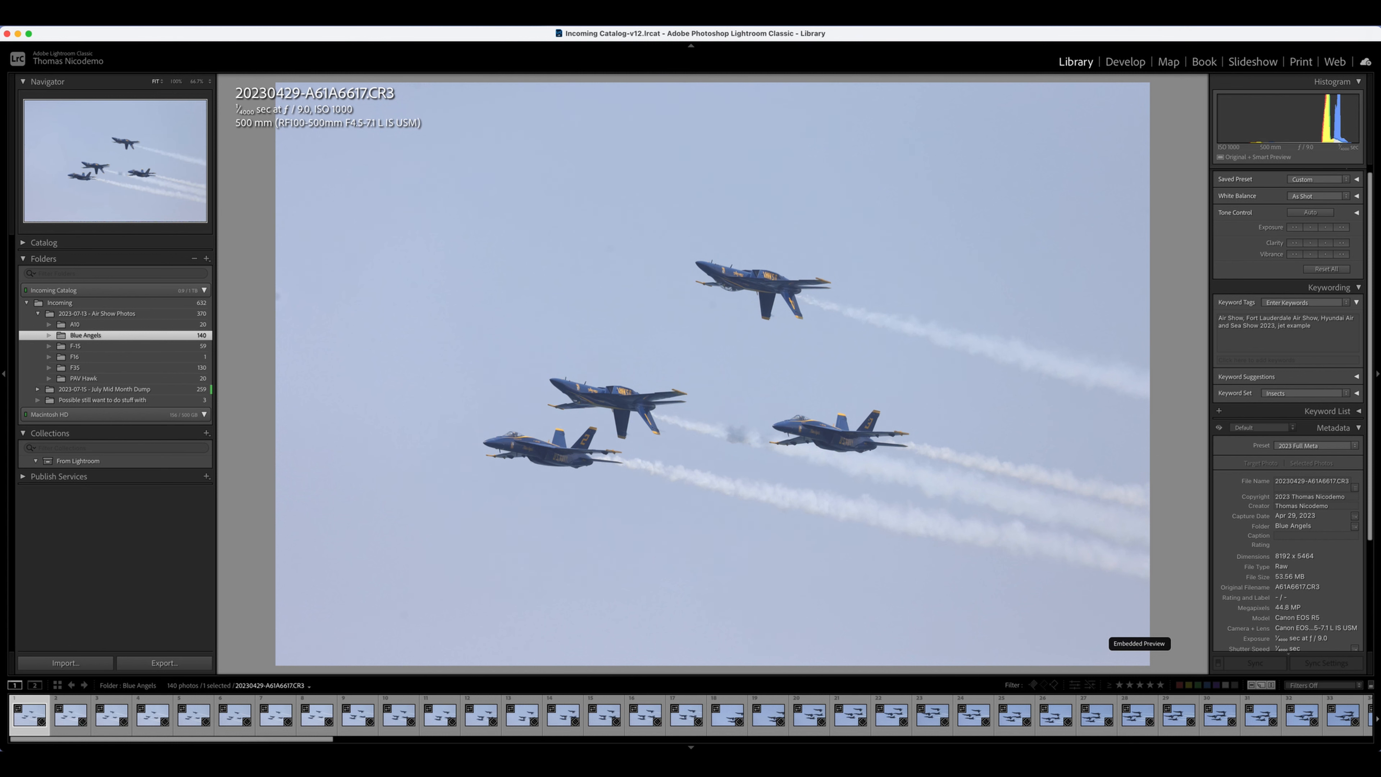
# Flag four consecutive Blue Angels photos as picks, starting with 20230429-A61A6630.CR3.
pyautogui.press('Right')
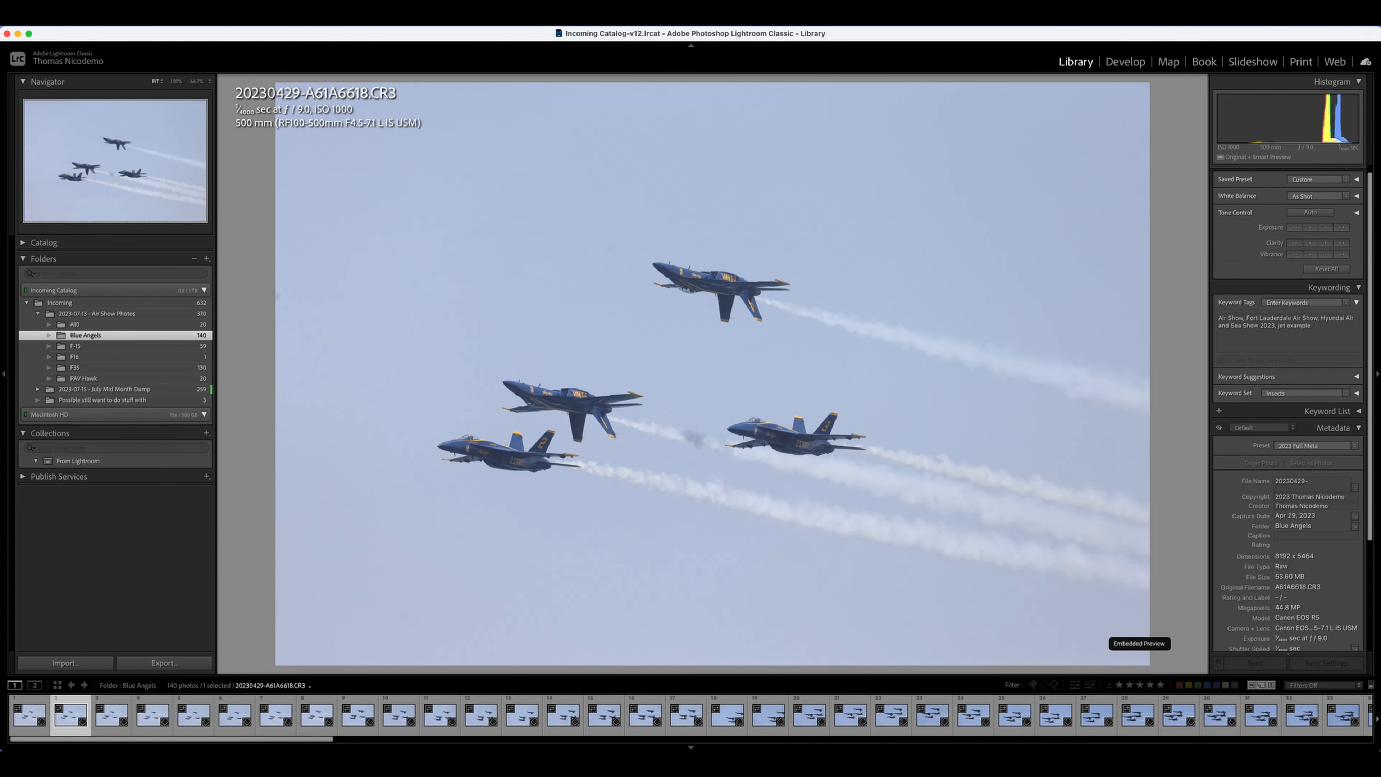
pyautogui.press('Right')
pyautogui.press('Right')
pyautogui.press('Right')
pyautogui.press('Right')
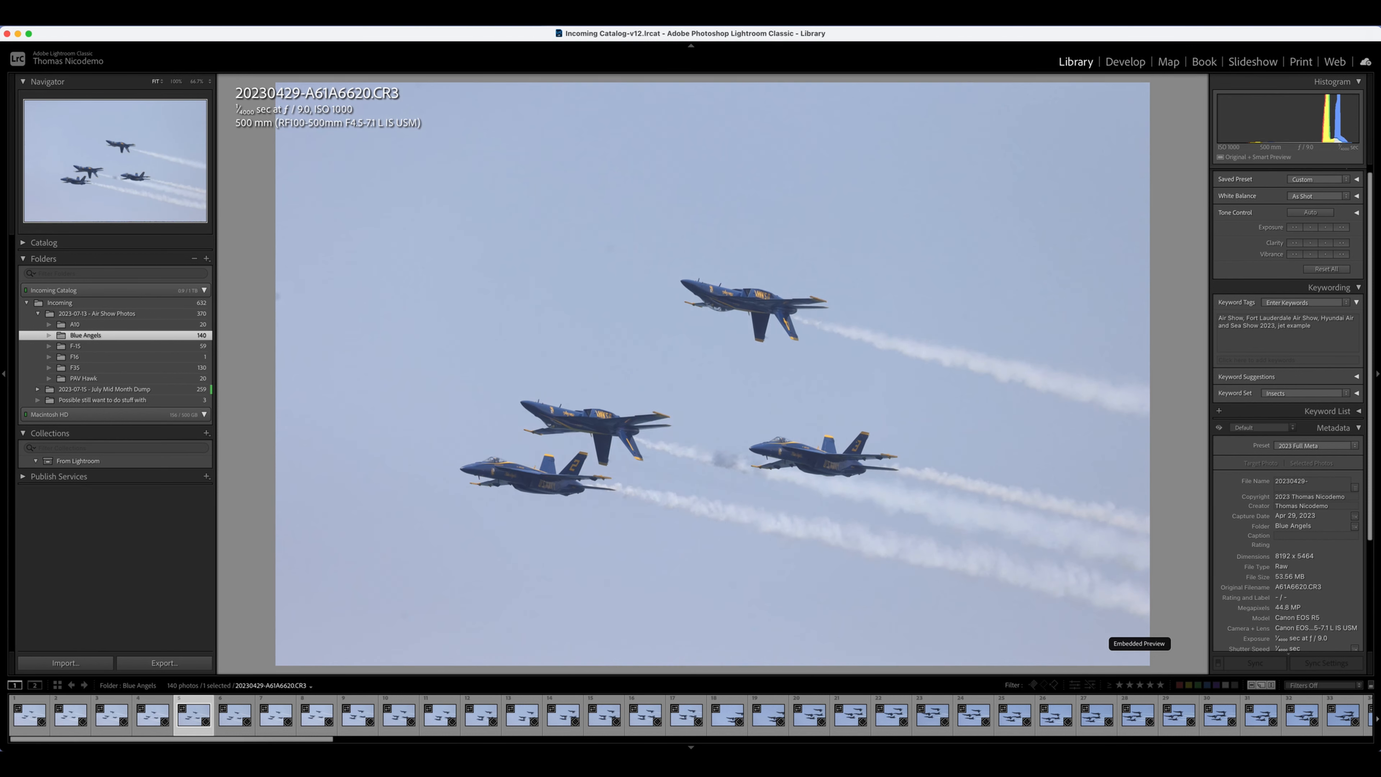
pyautogui.press('Right')
pyautogui.press('Right')
pyautogui.press('Right')
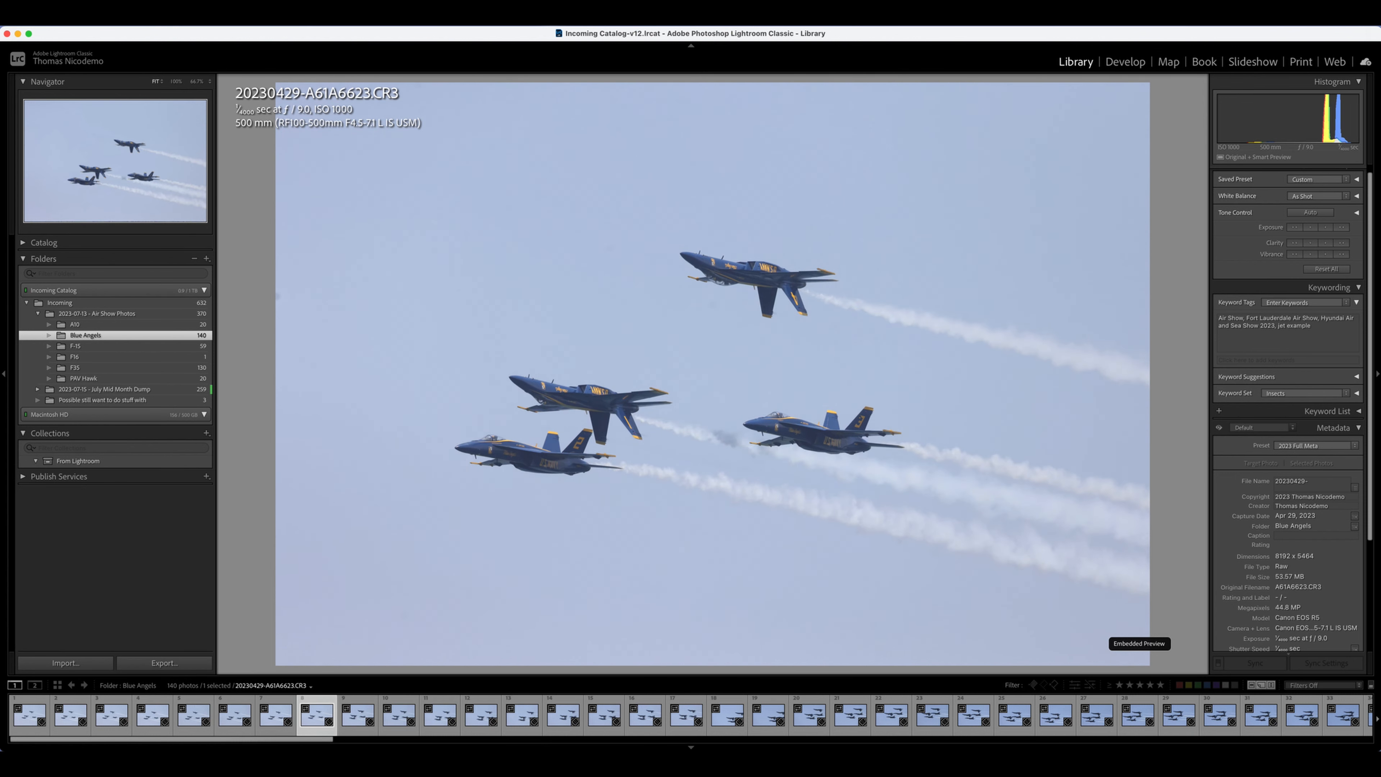
pyautogui.press('Right')
pyautogui.press('Right')
pyautogui.press('Right')
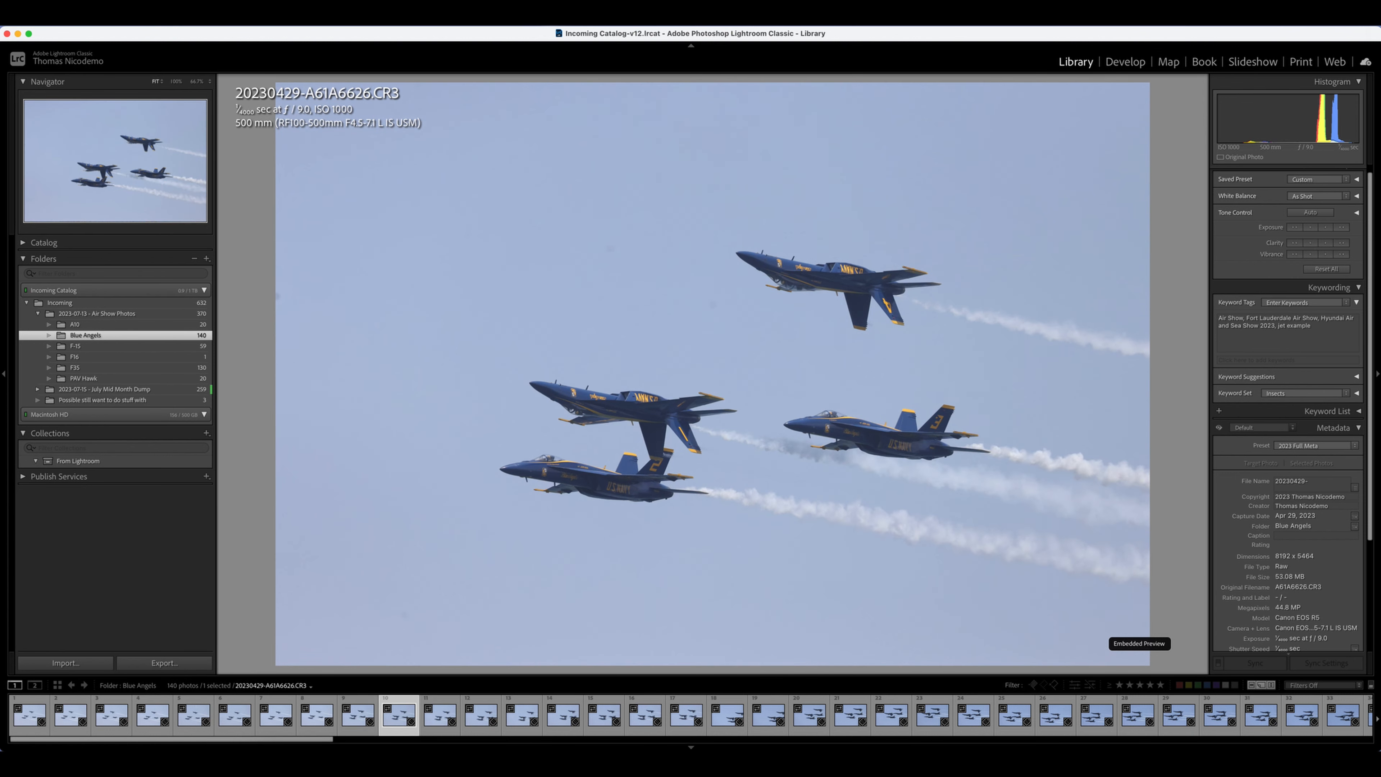
pyautogui.press('Right')
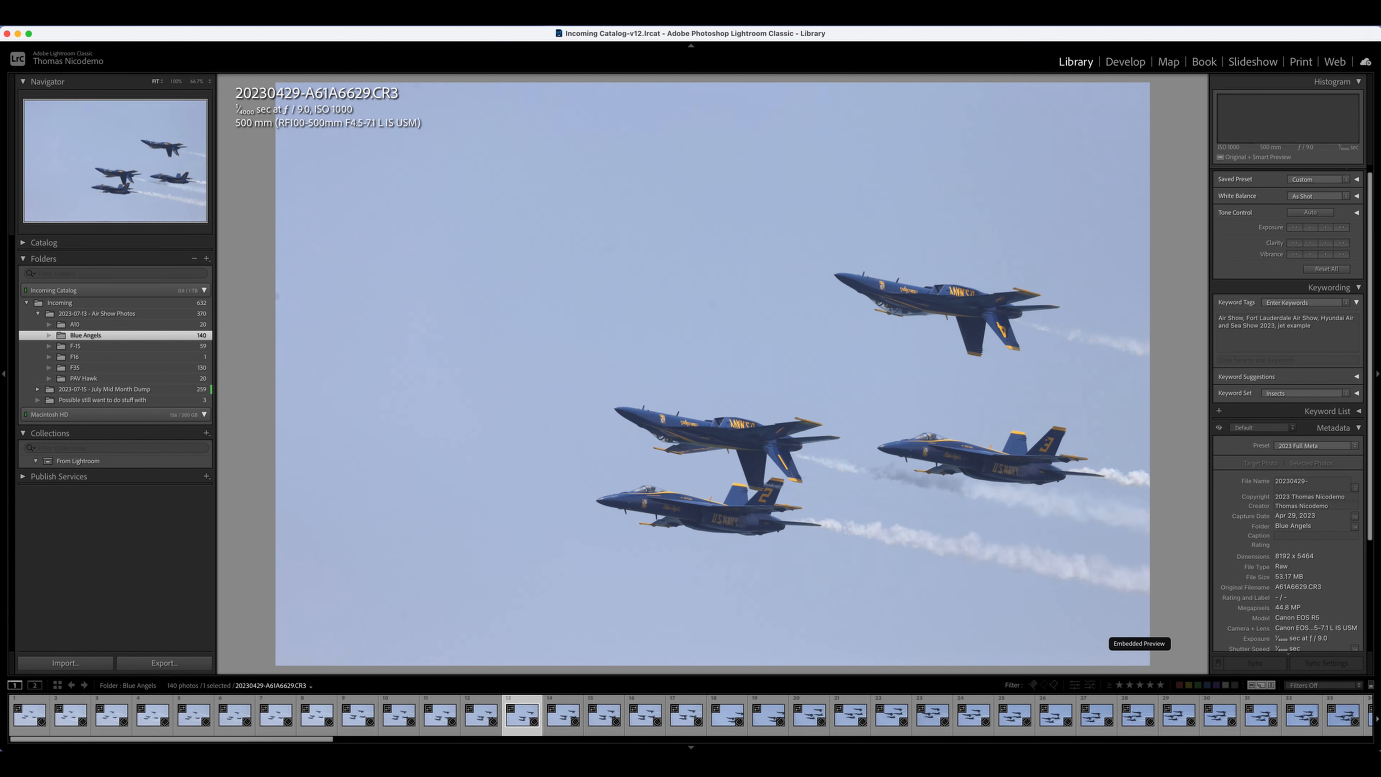
pyautogui.press('Right')
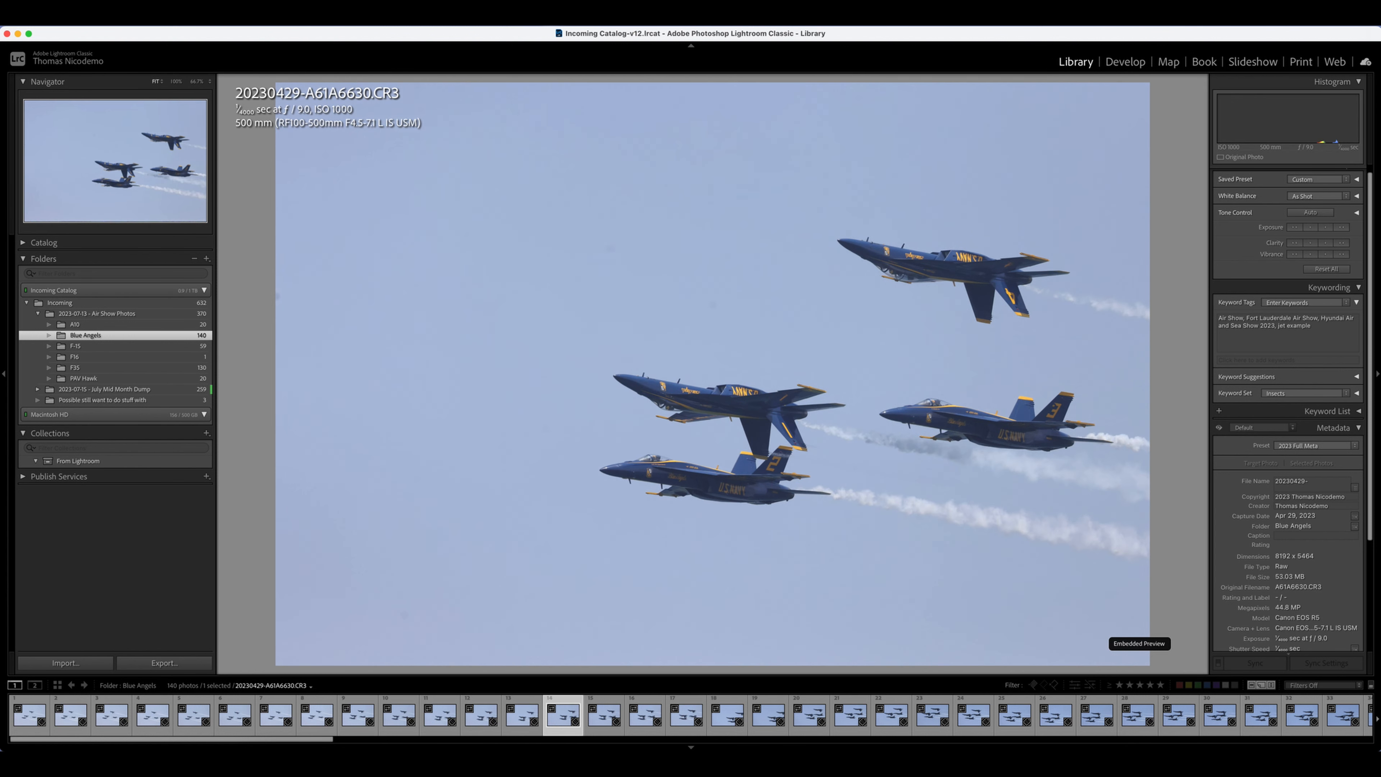
pyautogui.press('p')
pyautogui.press('Right')
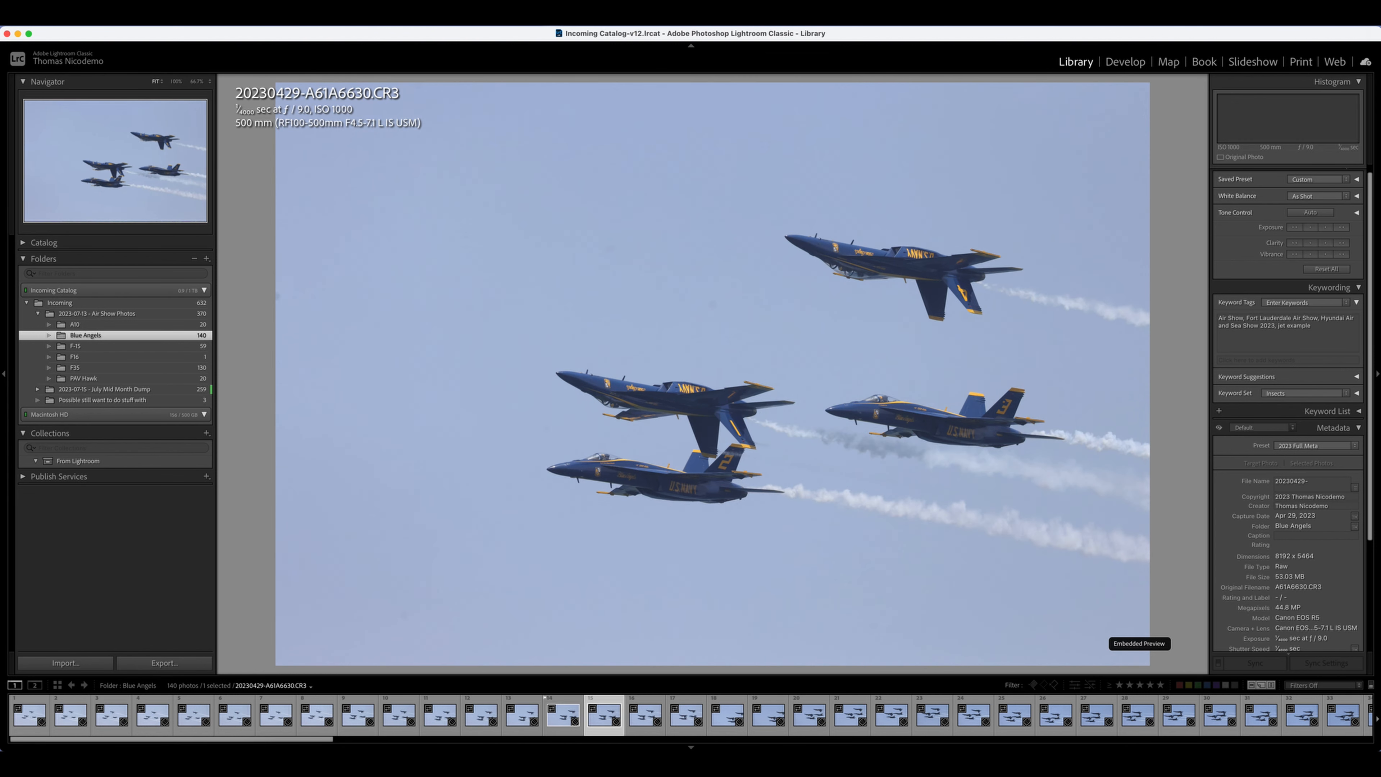
pyautogui.press('p')
pyautogui.press('Right')
pyautogui.press('p')
pyautogui.press('Right')
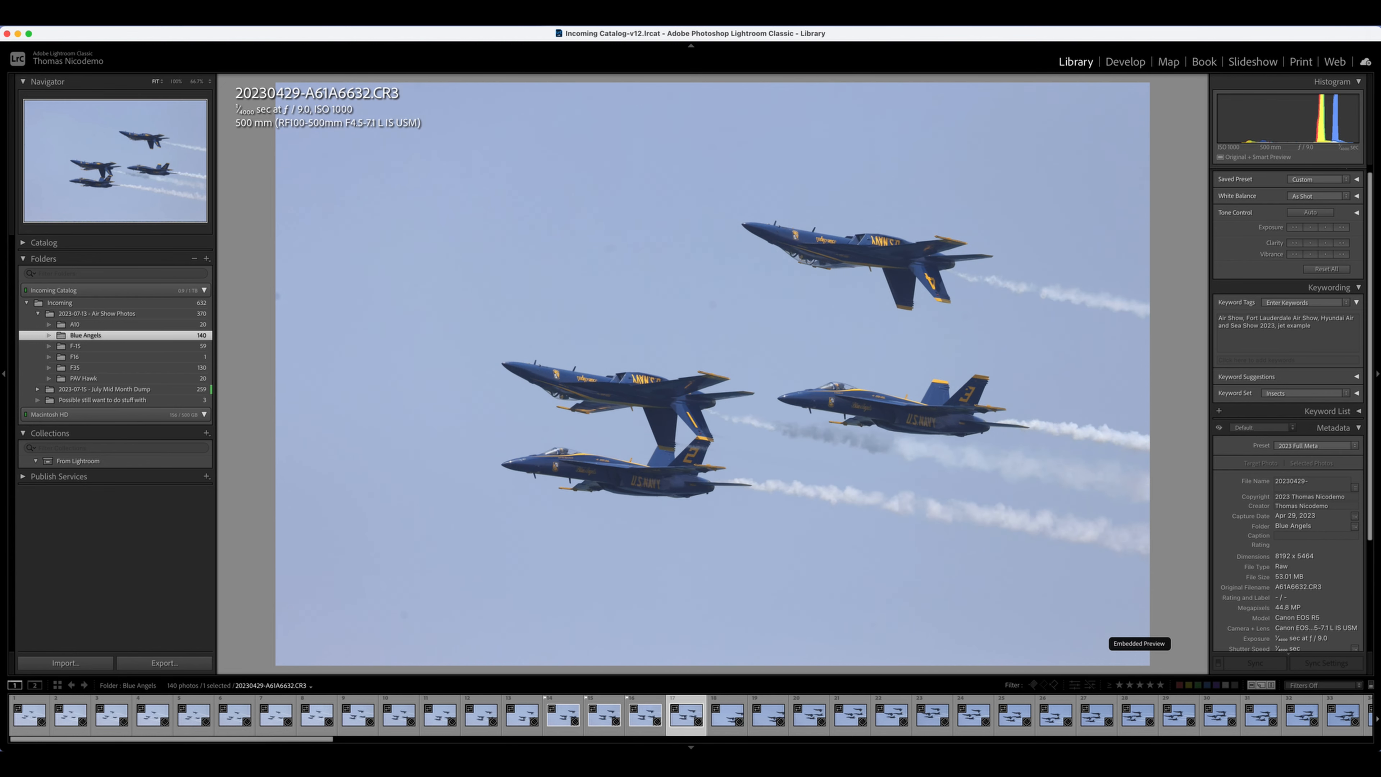
pyautogui.press('p')
pyautogui.press('Right')
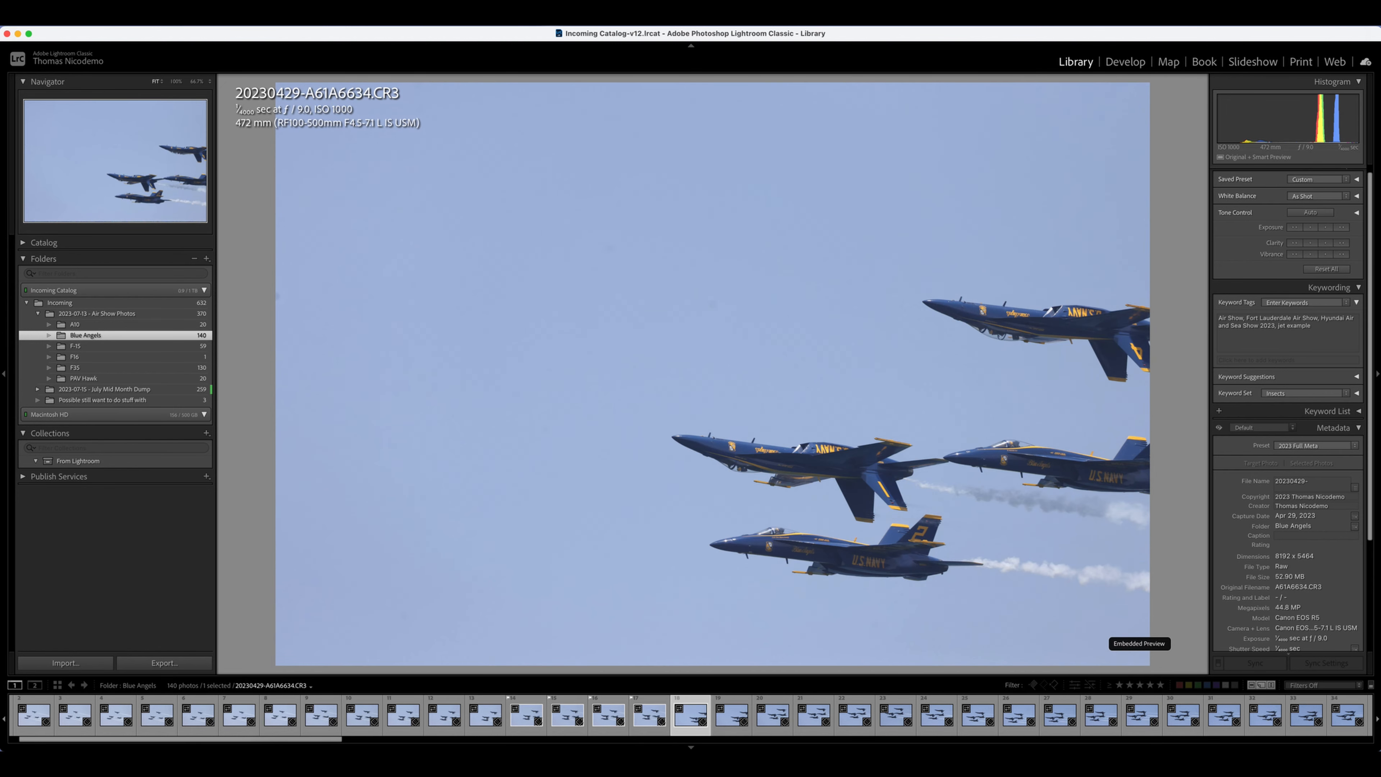
# Flag 20230429-A61A6639.CR3, 20230429-A61A6642.CR3 and the frame just before the latter as picks, and advance to 20230429-A61A6644.CR3.
pyautogui.press('Right')
pyautogui.press('Right')
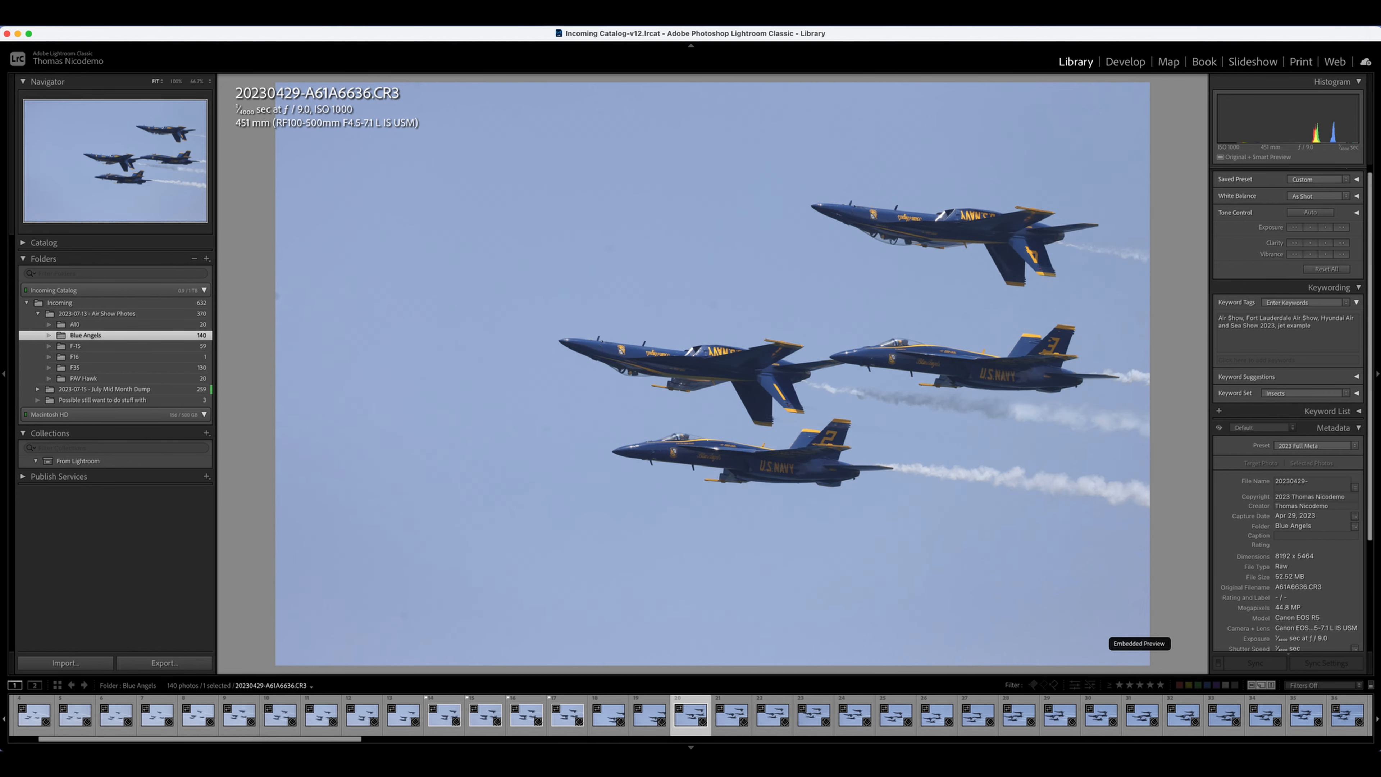
pyautogui.press('Right')
pyautogui.press('Right')
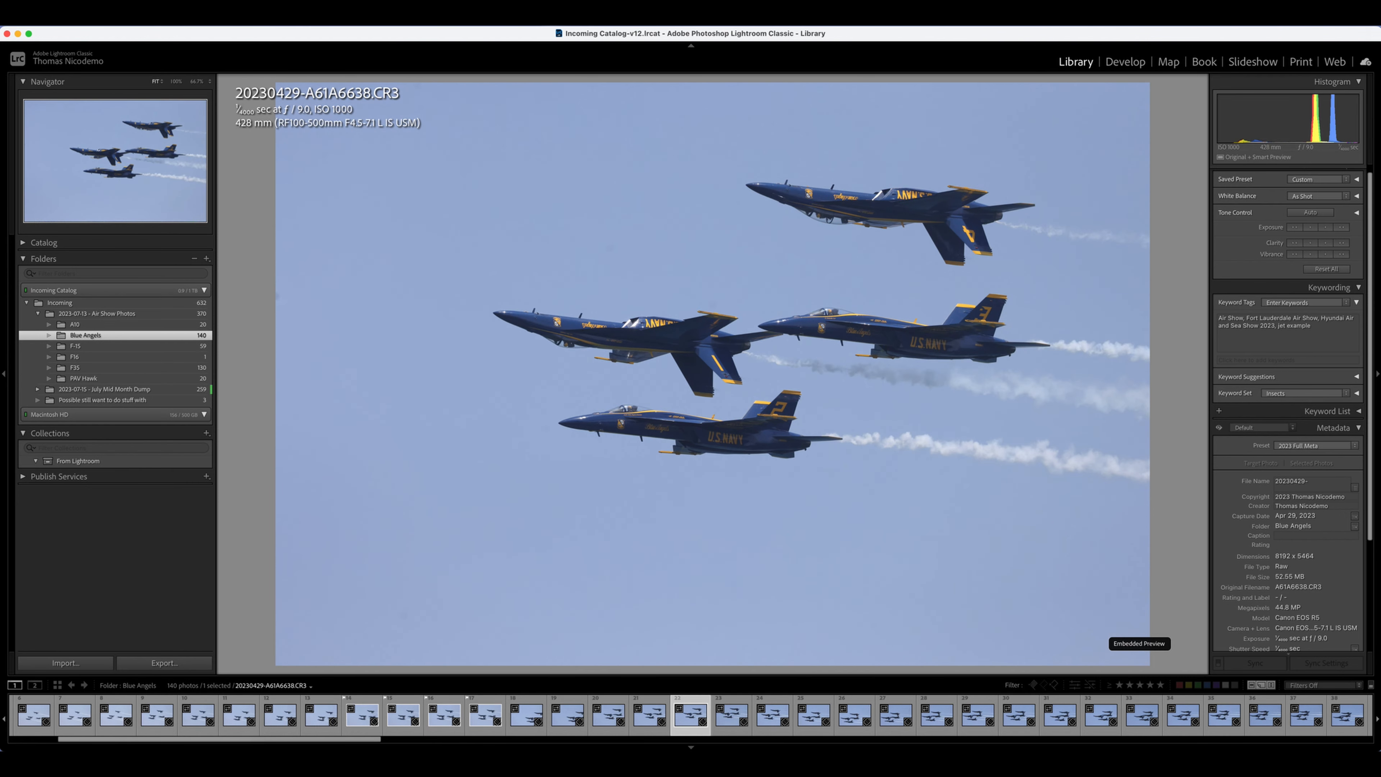
pyautogui.press('Right')
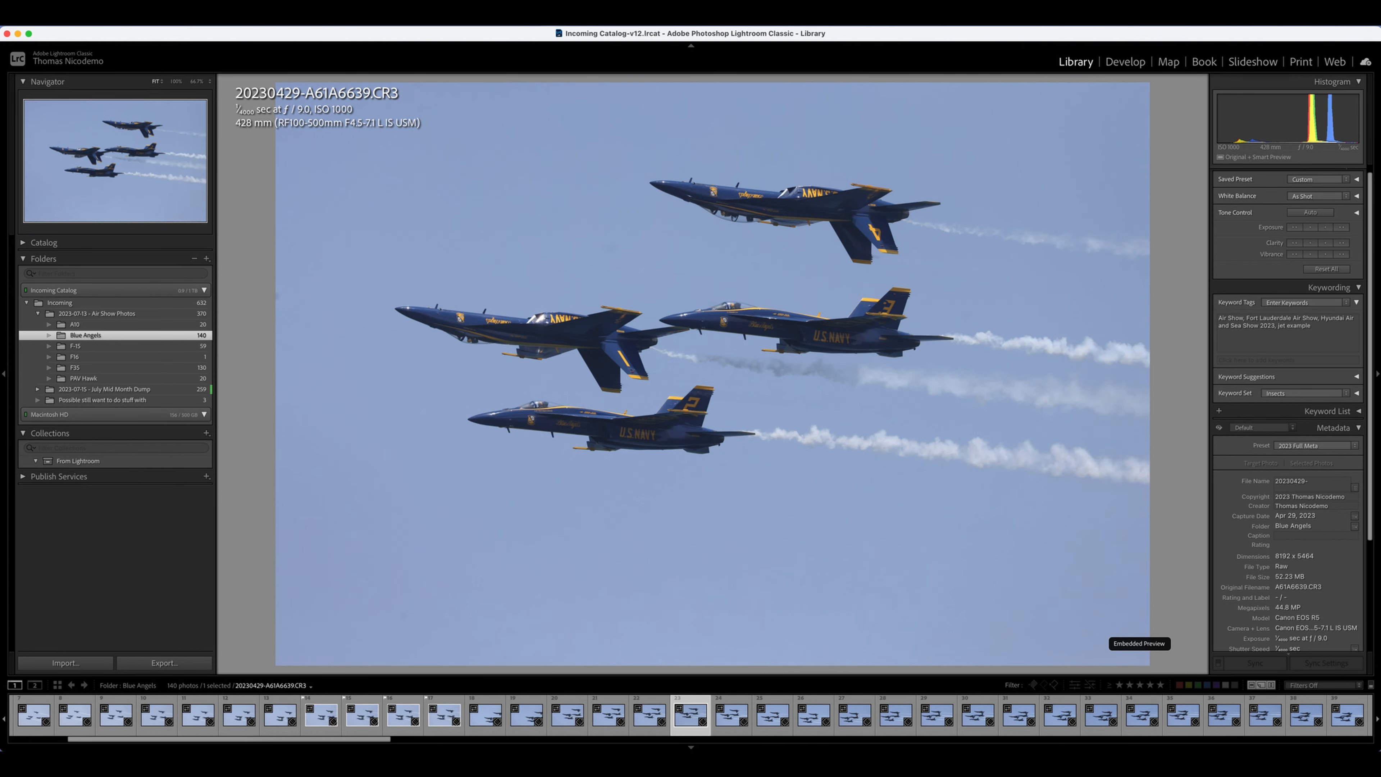
pyautogui.press('p')
pyautogui.press('Right')
pyautogui.press('Right')
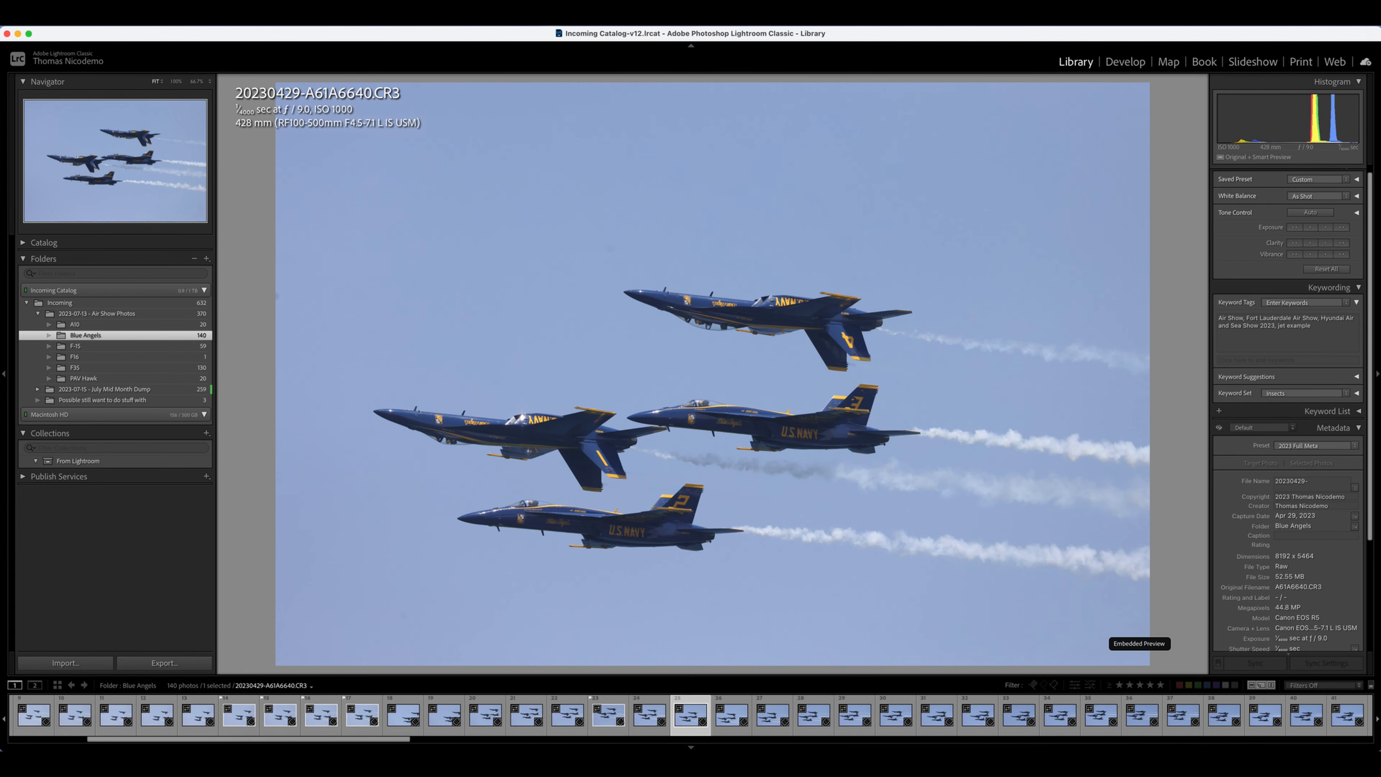
pyautogui.press('p')
pyautogui.press('Right')
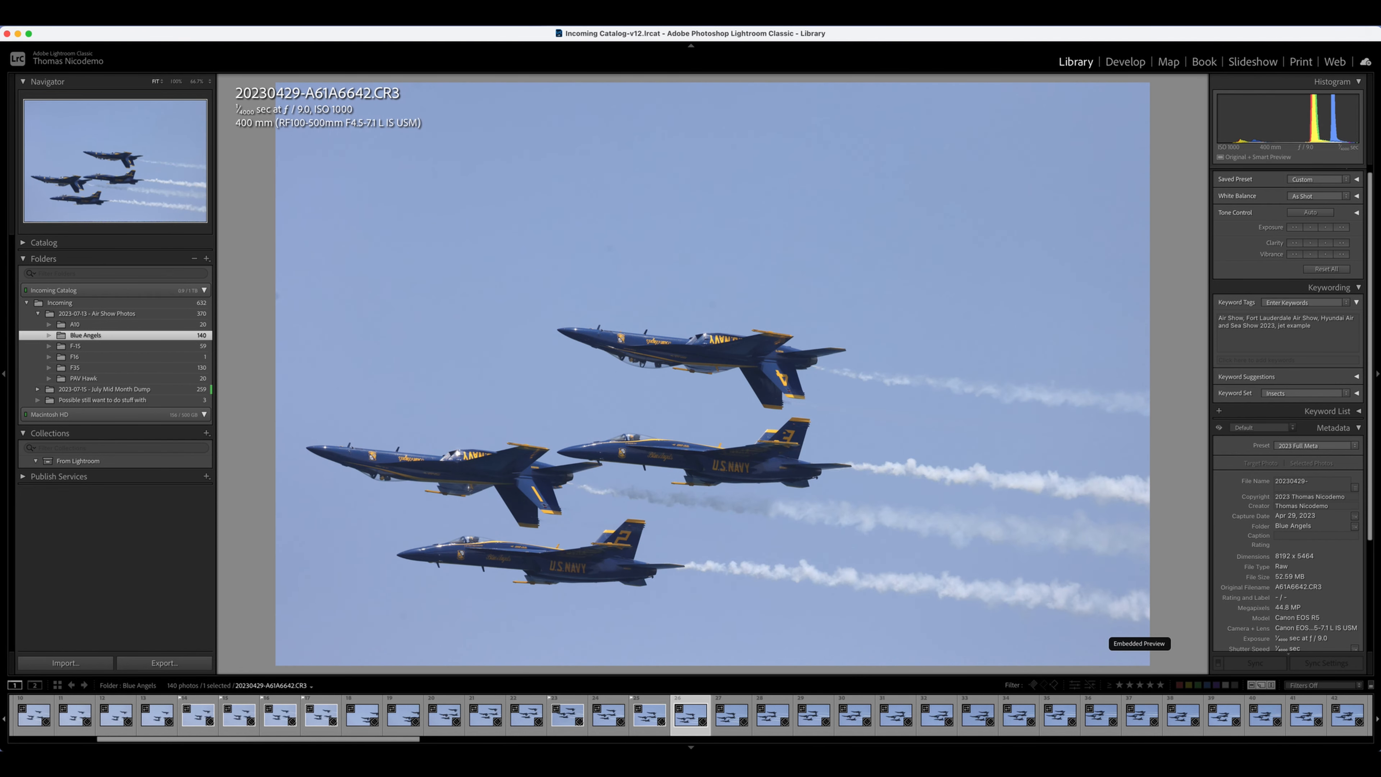
pyautogui.press('p')
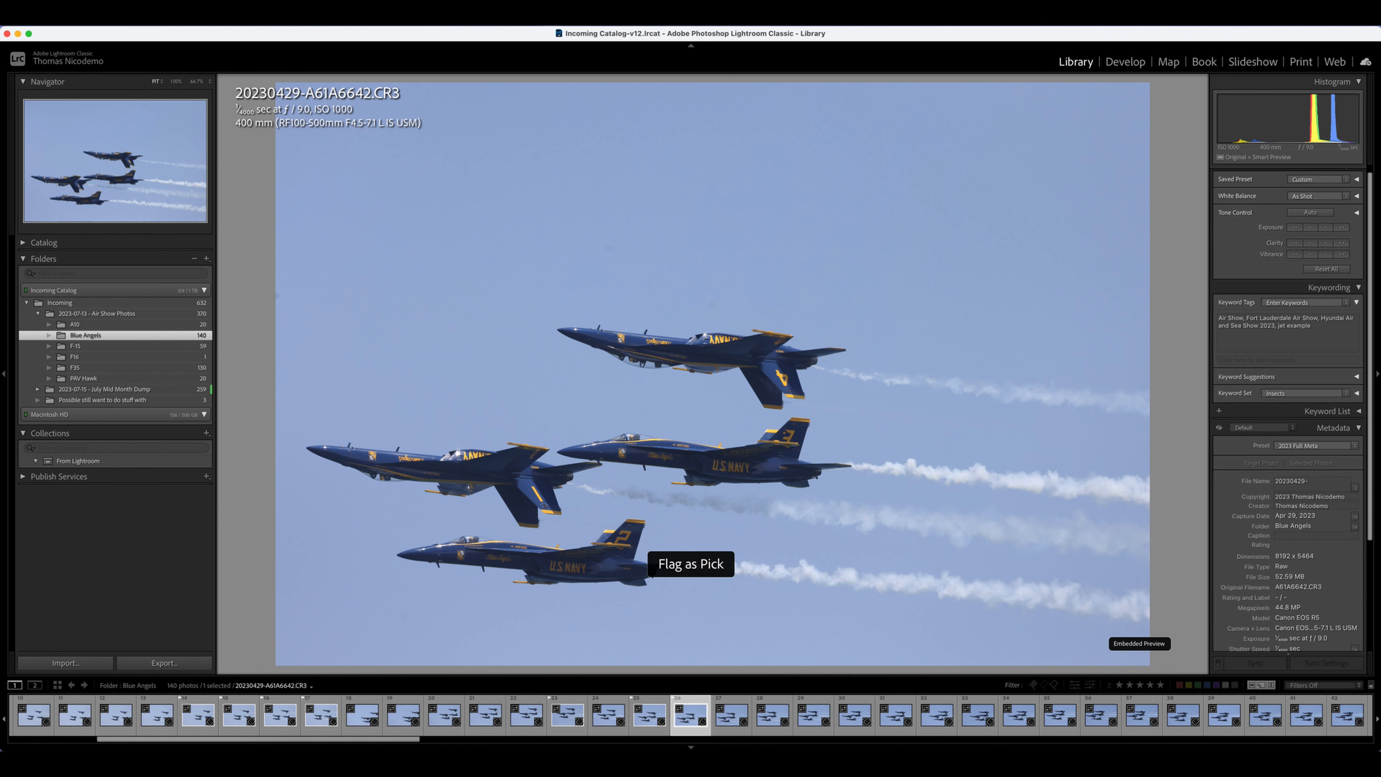
pyautogui.press('Right')
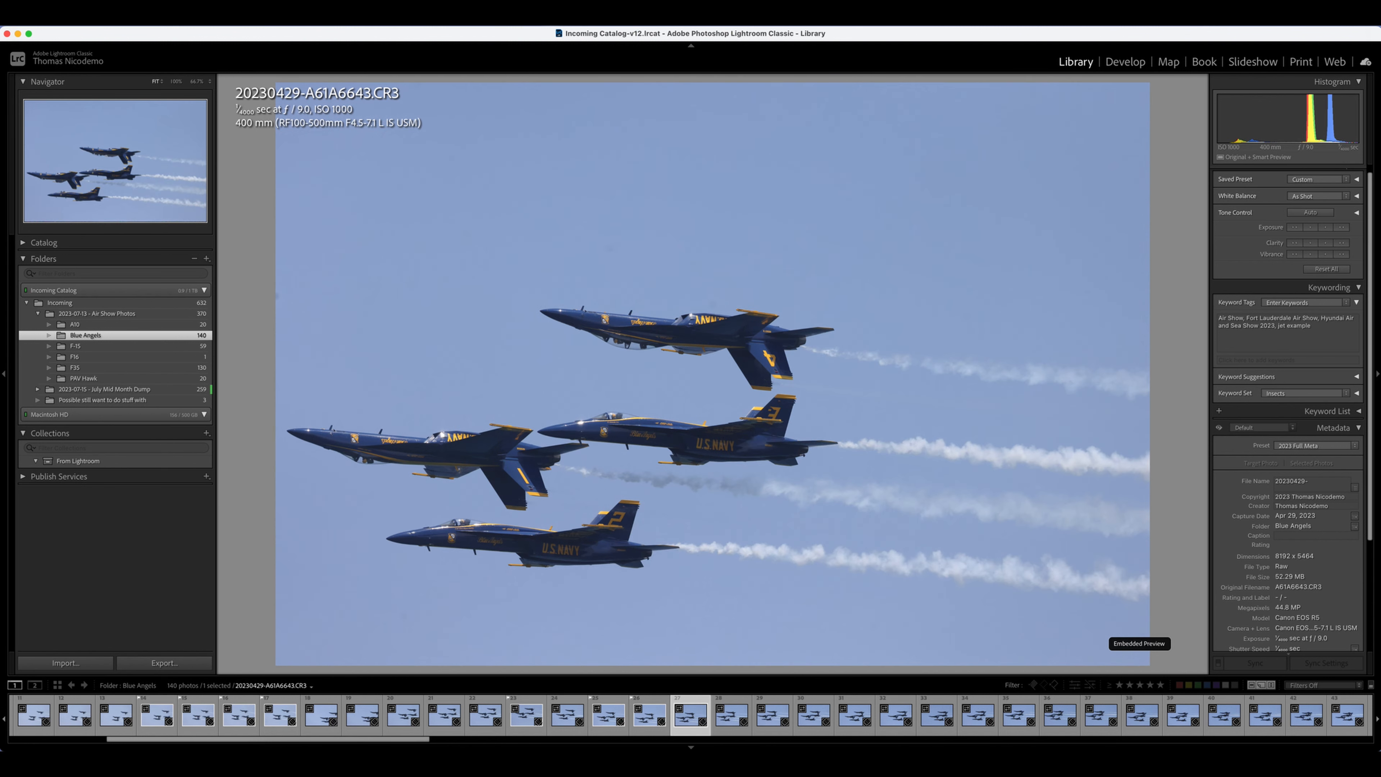
pyautogui.press('Right')
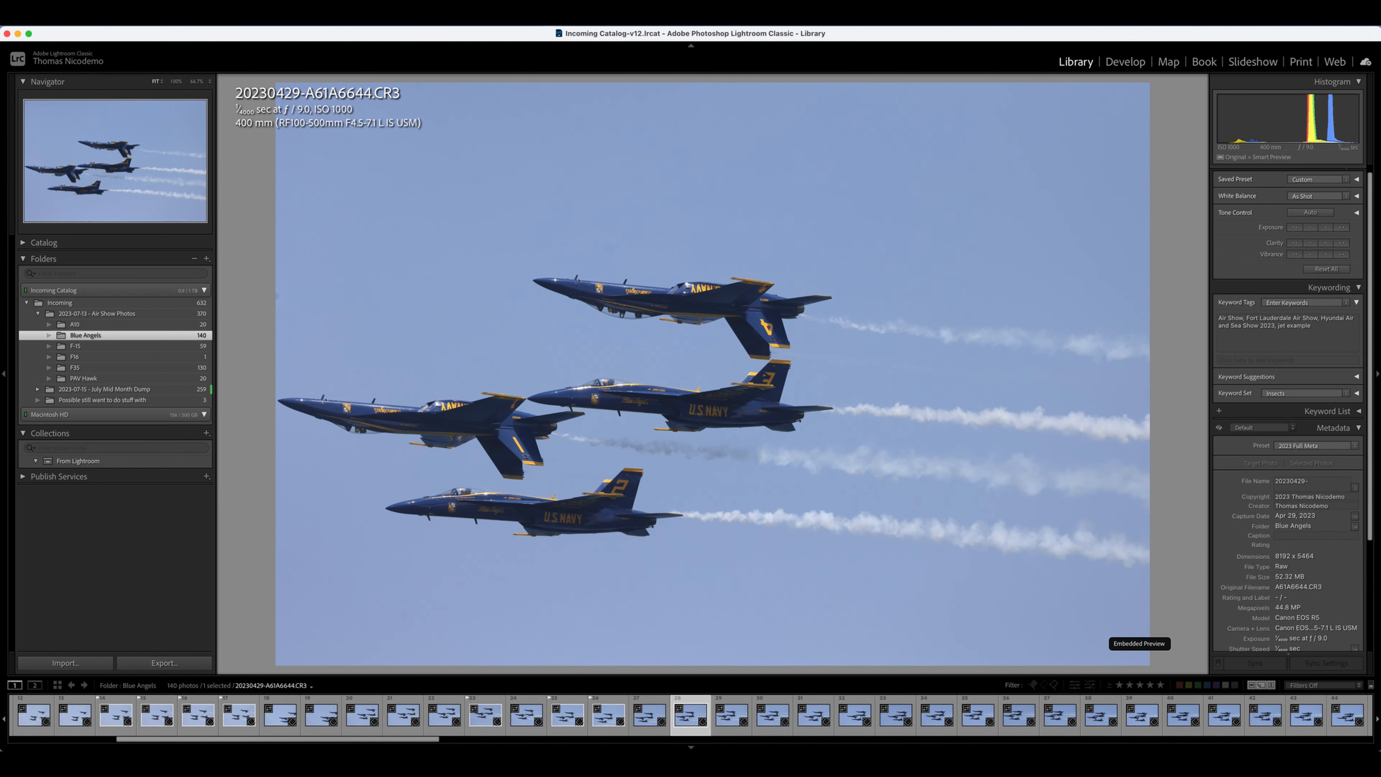
# Flag 20230429-A61A6644.CR3 as a pick and compare the frames that follow it, up to about 20230429-A61A6649.CR3.
pyautogui.press('p')
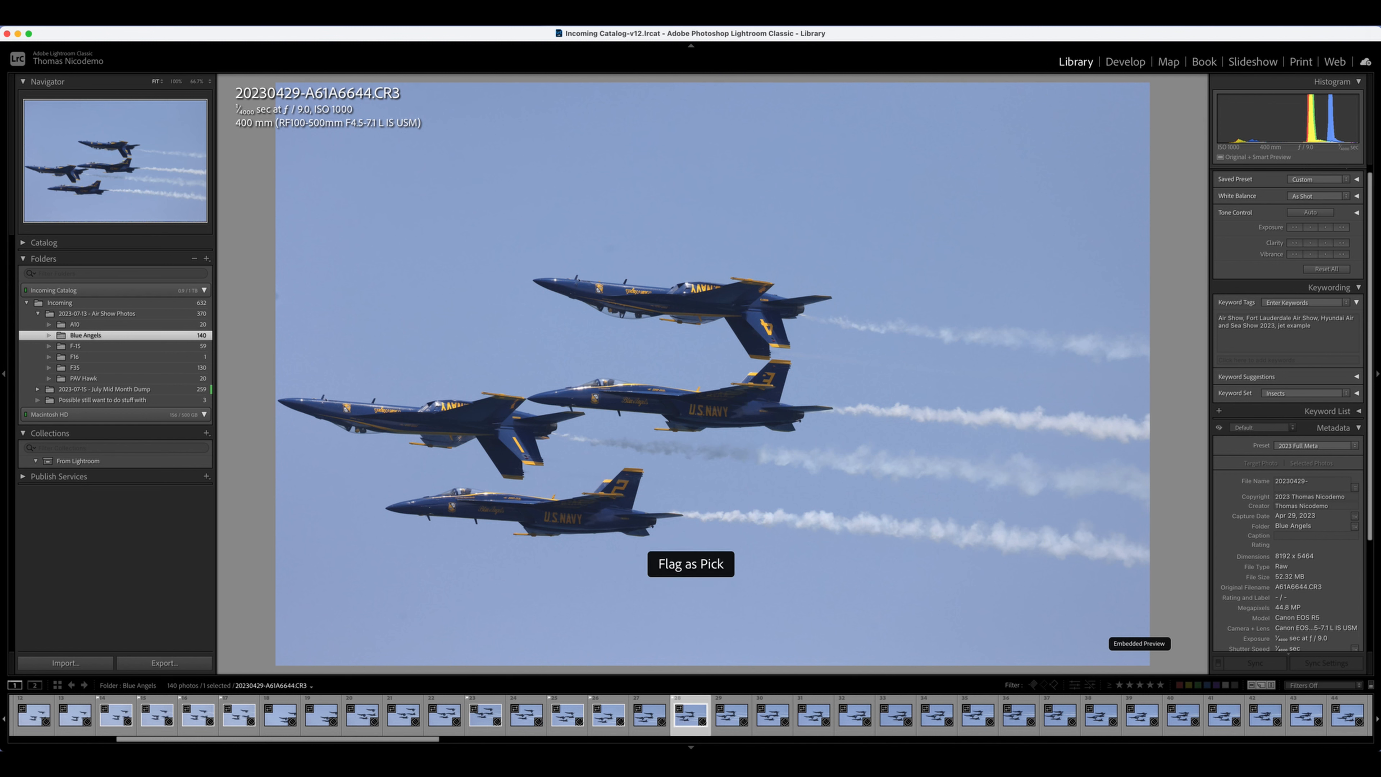
pyautogui.press('Right')
pyautogui.press('Right')
pyautogui.press('Right')
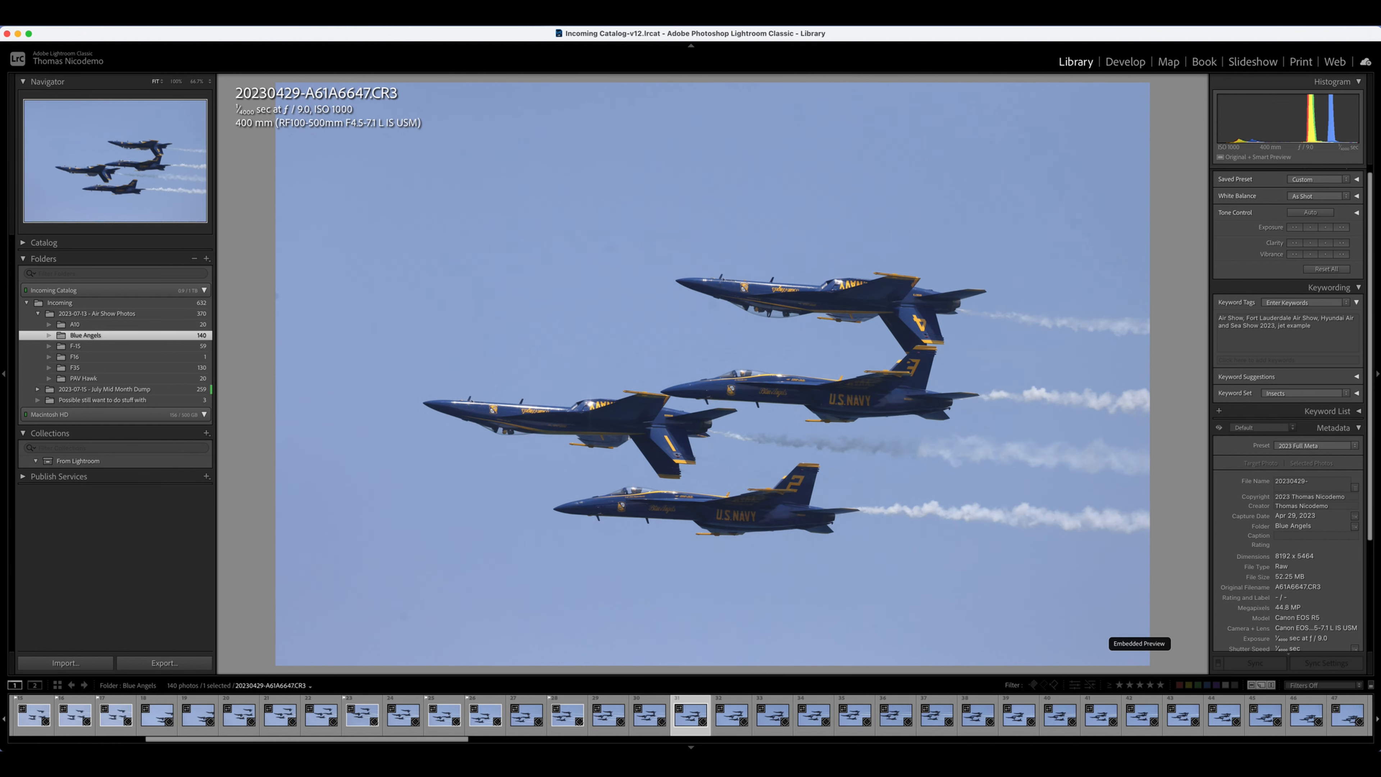
pyautogui.press('Left')
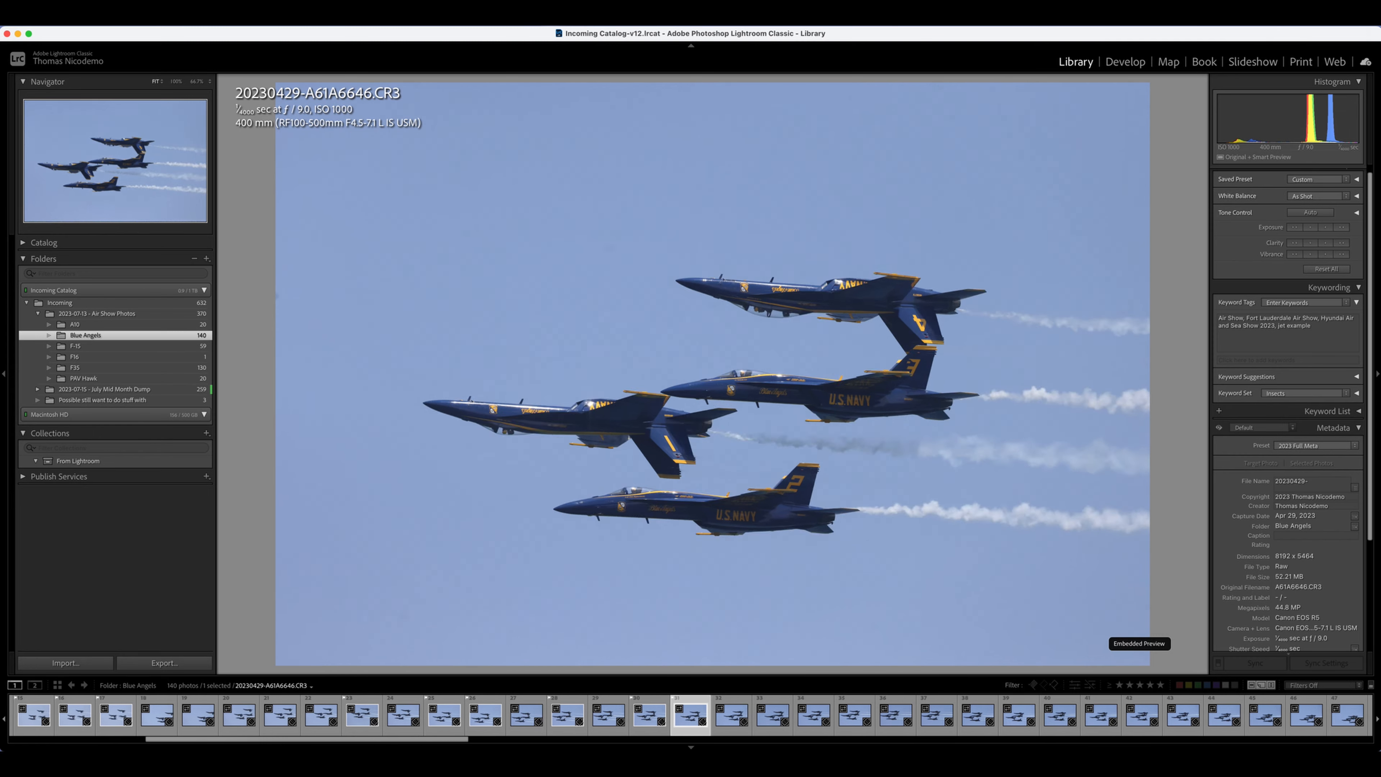
pyautogui.press('Right')
pyautogui.press('Right')
pyautogui.press('Right')
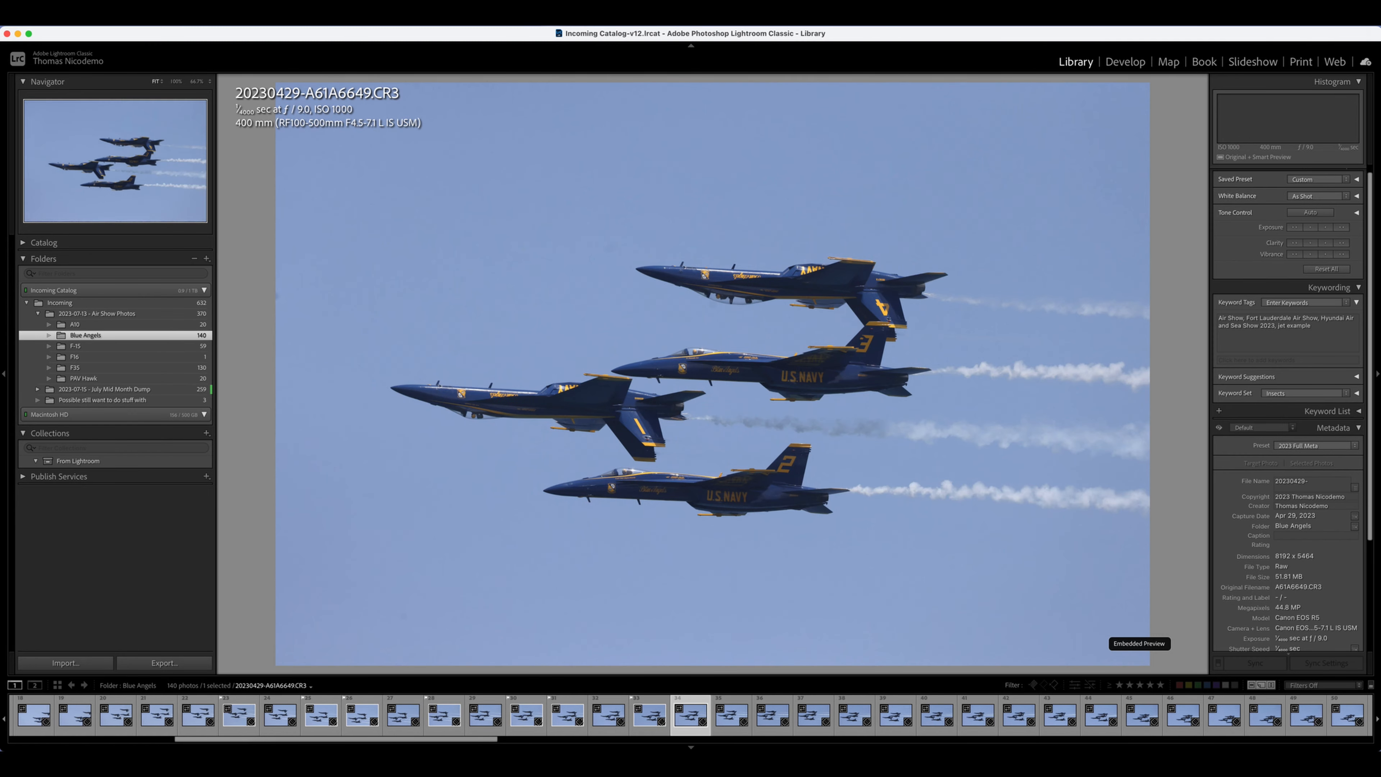
# Flag 20230429-A61A6651.CR3 as a pick and remove the pick flag from 20230429-A61A6650.CR3.
pyautogui.press('p')
pyautogui.press('Right')
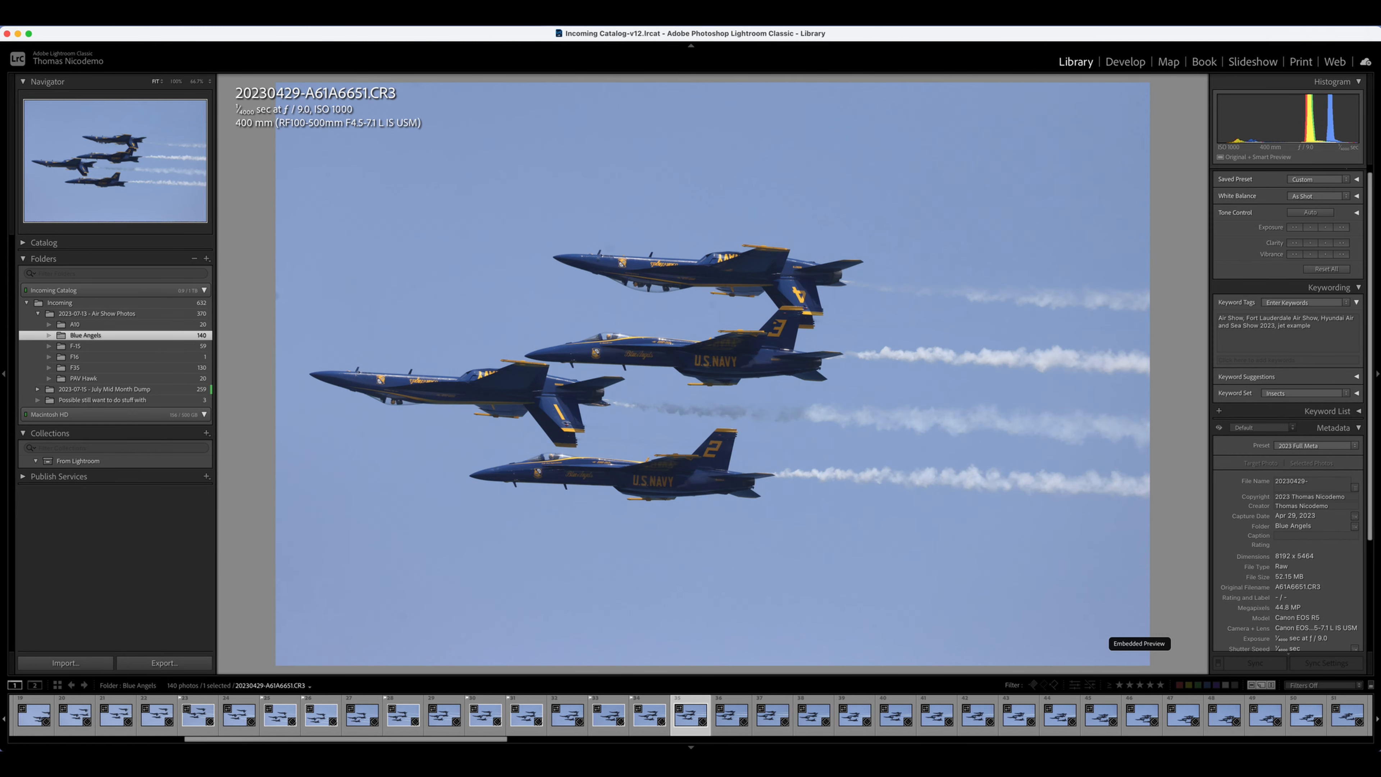
pyautogui.press('p')
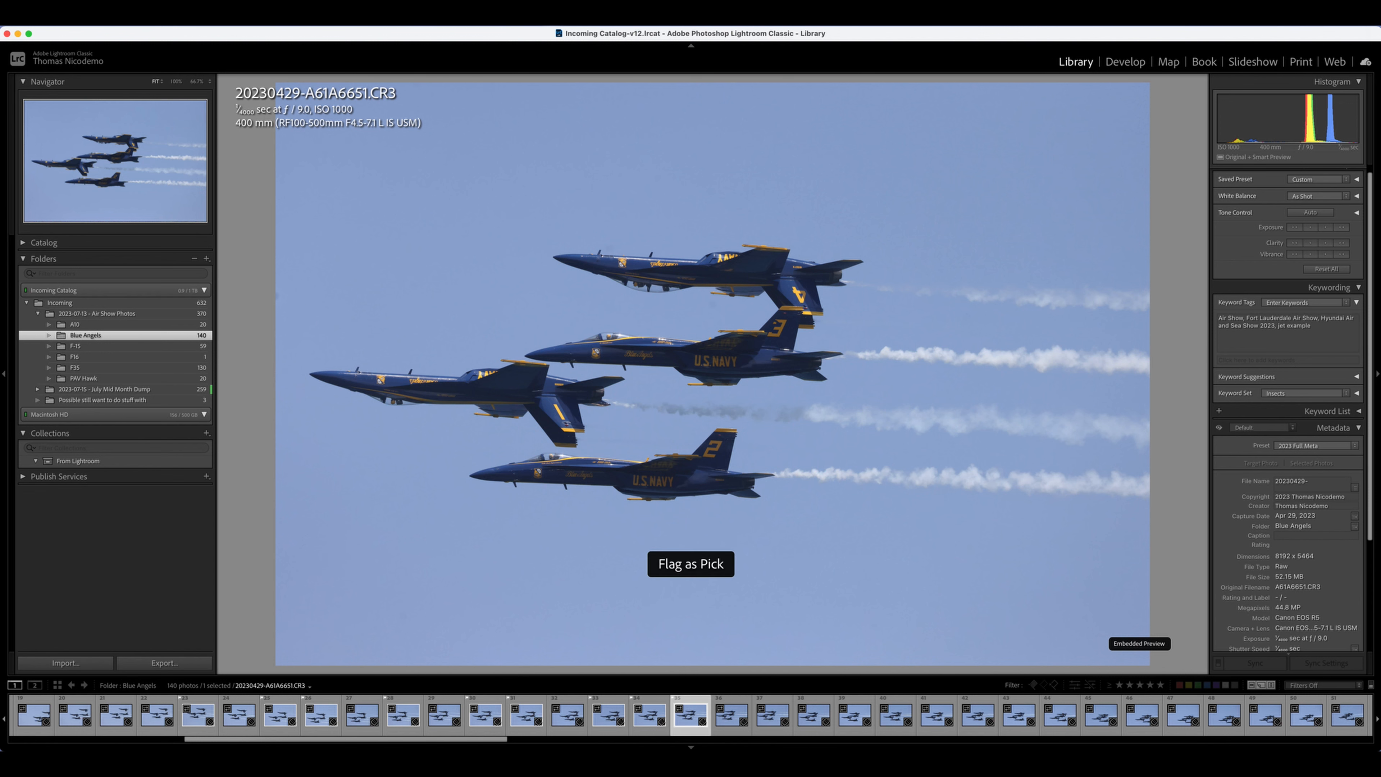
pyautogui.press('Left')
pyautogui.press('u')
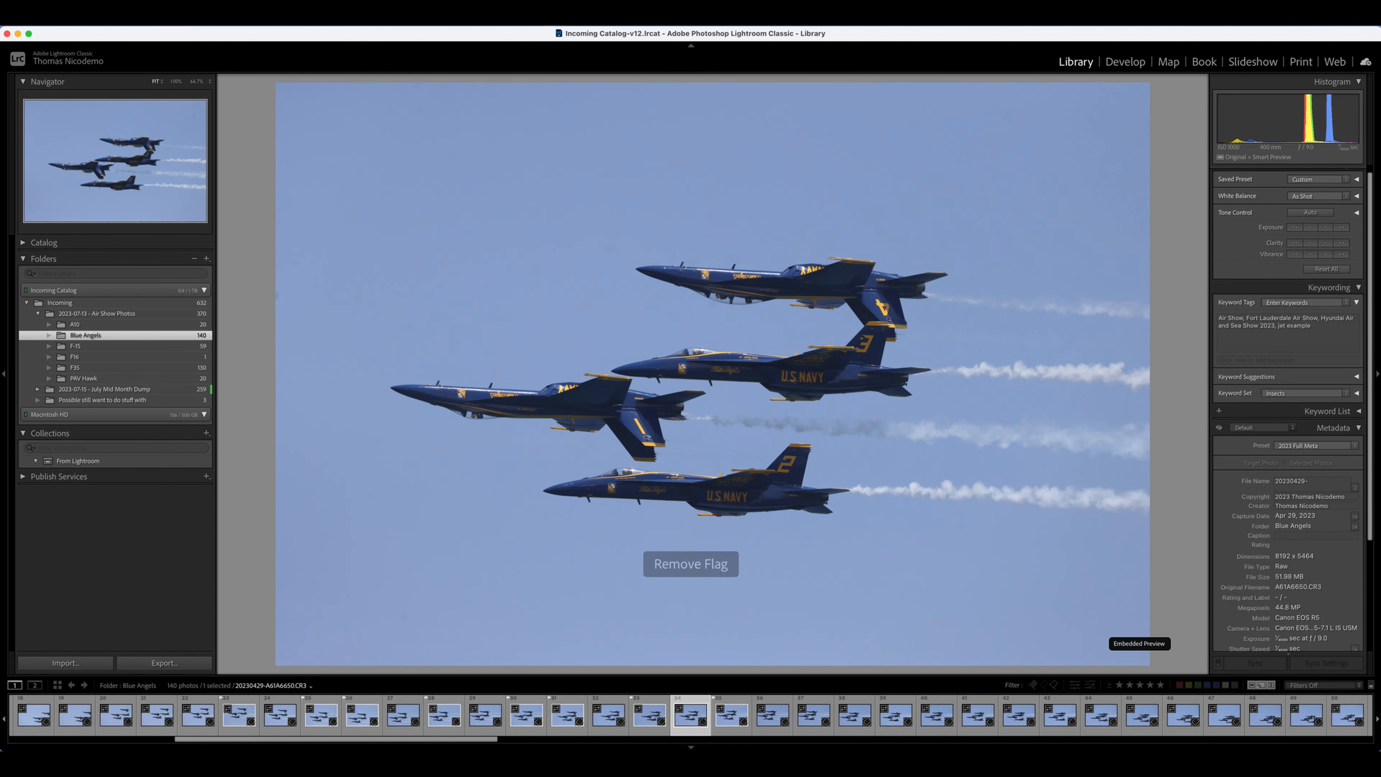
# Compare 20230429-A61A6652.CR3 through 20230429-A61A6655.CR3 and remove any flag from 20230429-A61A6653.CR3.
pyautogui.press('Right')
pyautogui.press('Right')
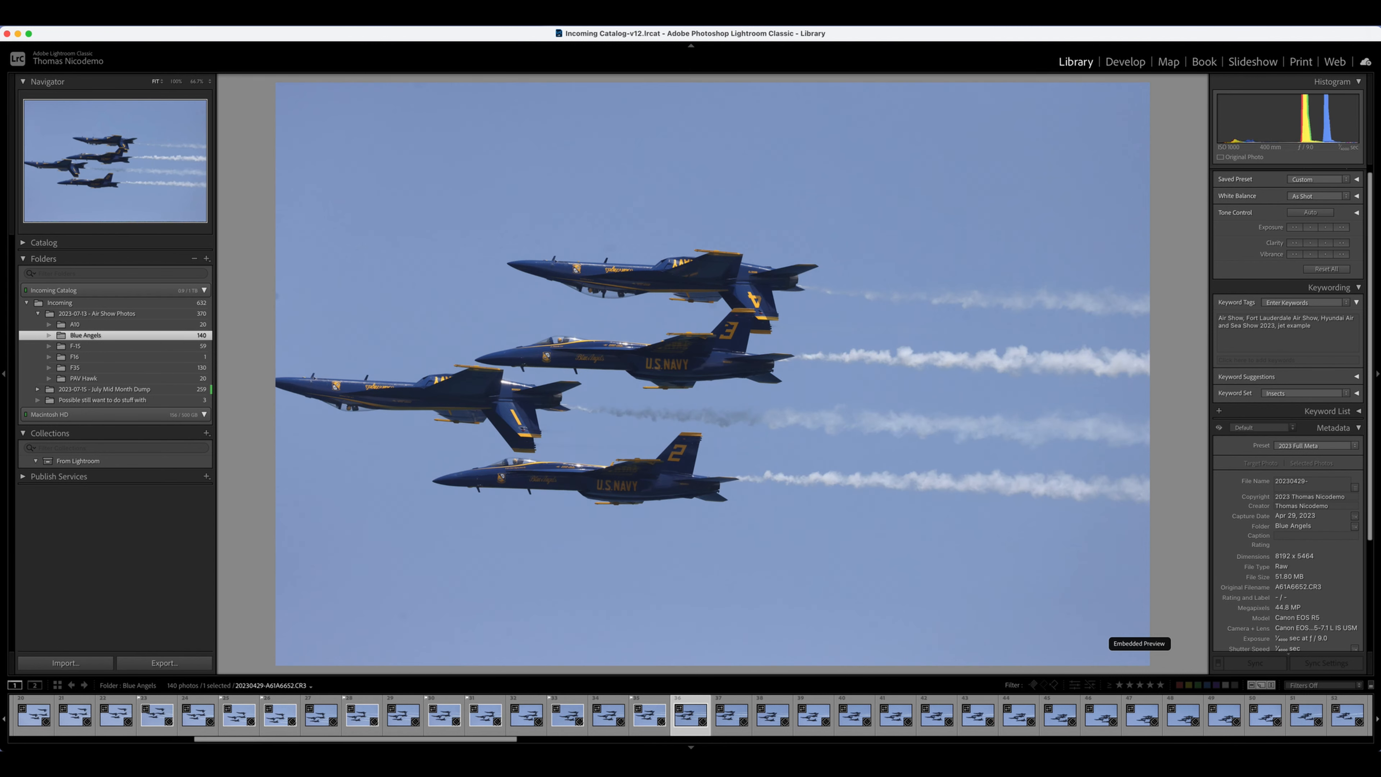
pyautogui.press('Right')
pyautogui.press('Right')
pyautogui.press('Right')
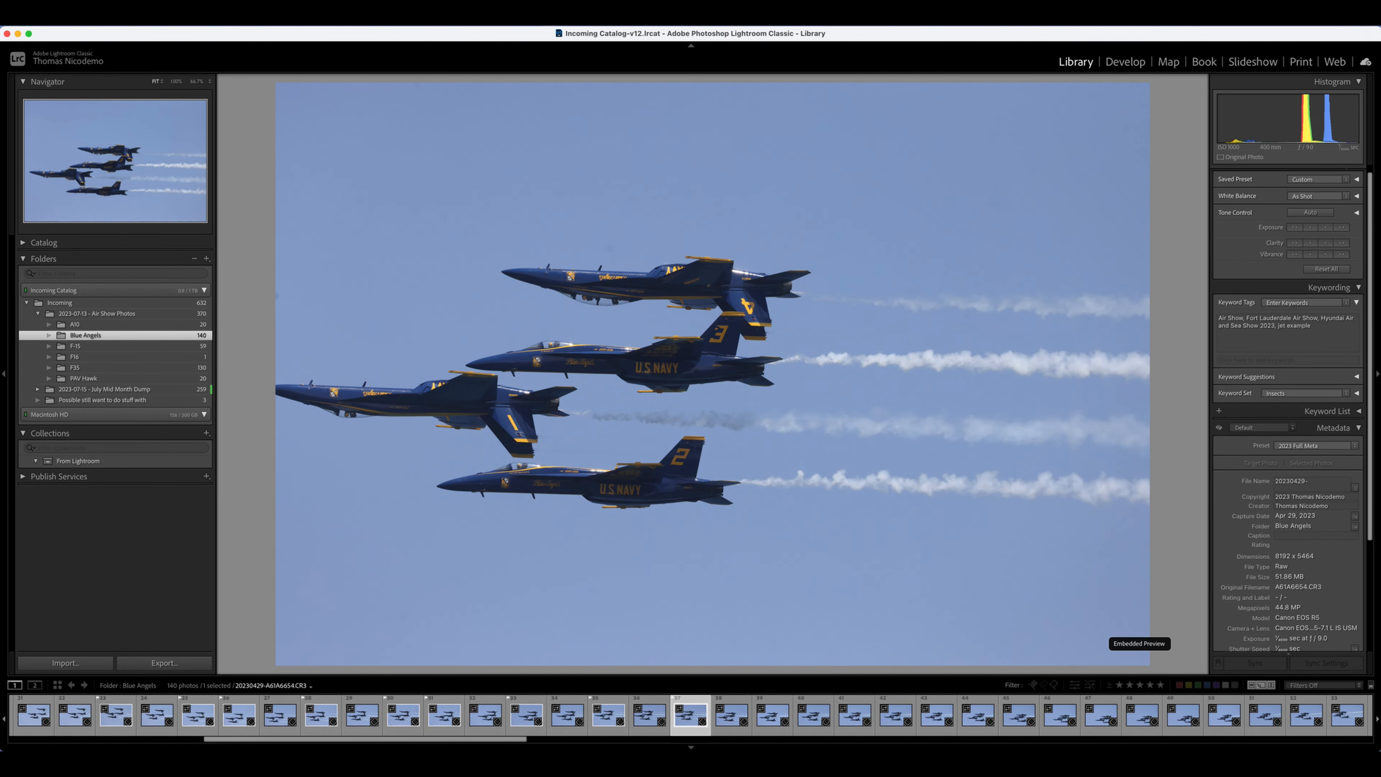
pyautogui.press('Left')
pyautogui.press('Left')
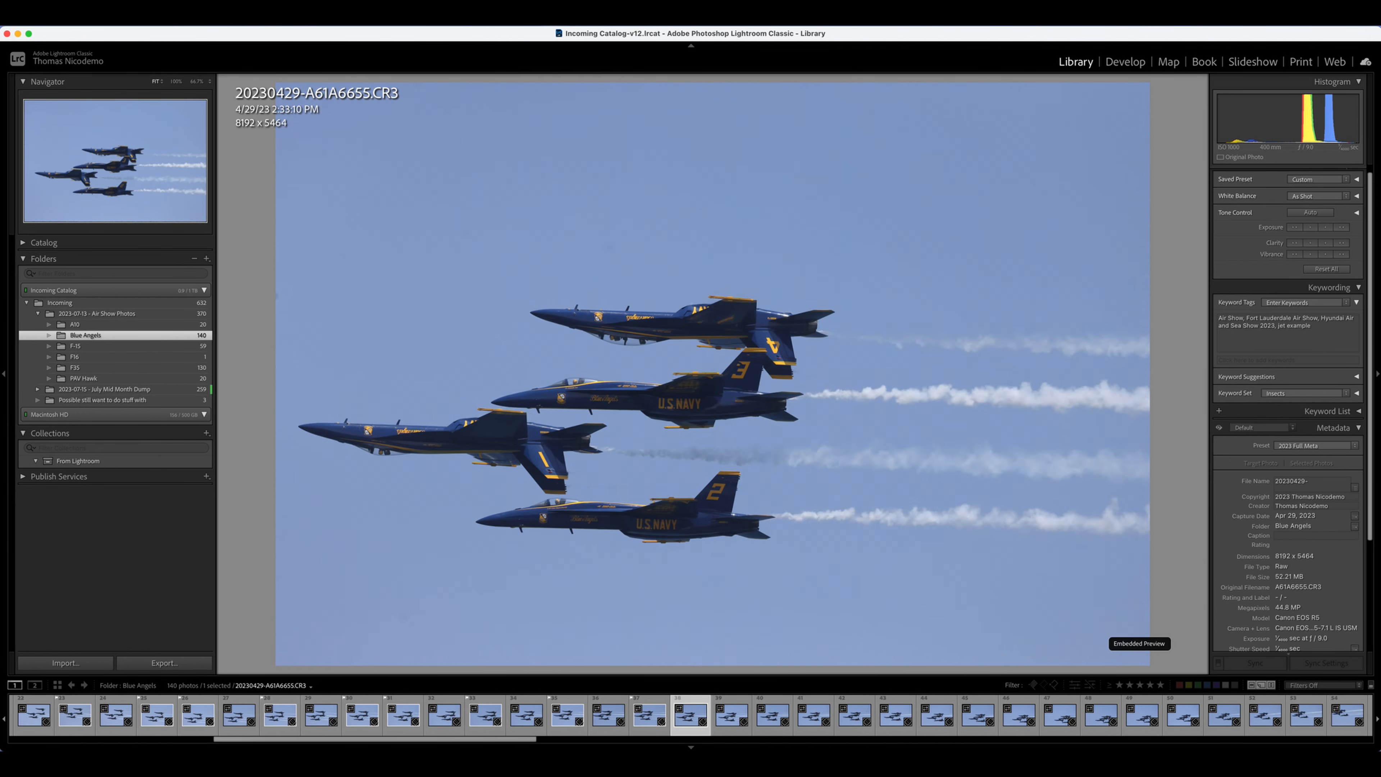
pyautogui.press('i')
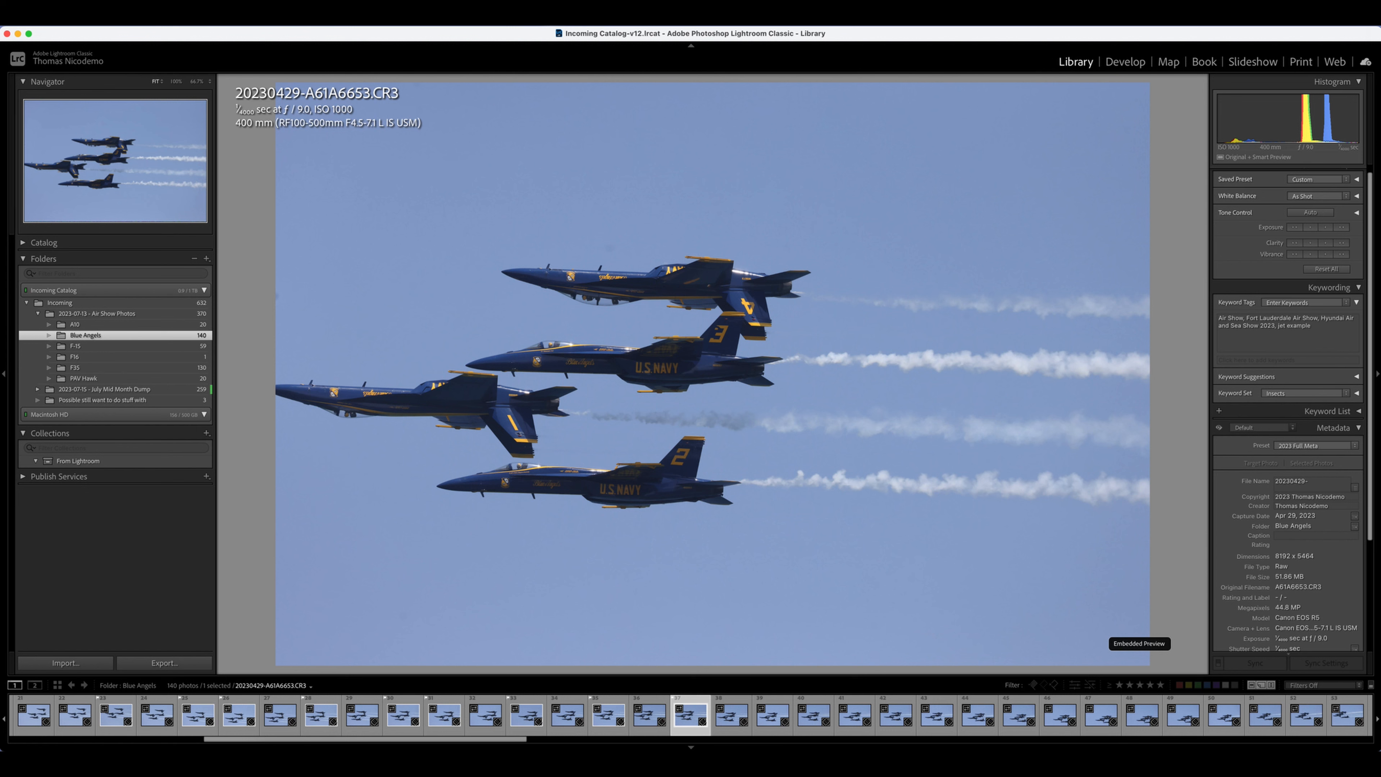
pyautogui.press('u')
# Flag 20230429-A61A6655.CR3 and 20230429-A61A6656.CR3 as picks.
pyautogui.press('Right')
pyautogui.press('Right')
pyautogui.press('p')
pyautogui.press('Right')
pyautogui.press('p')
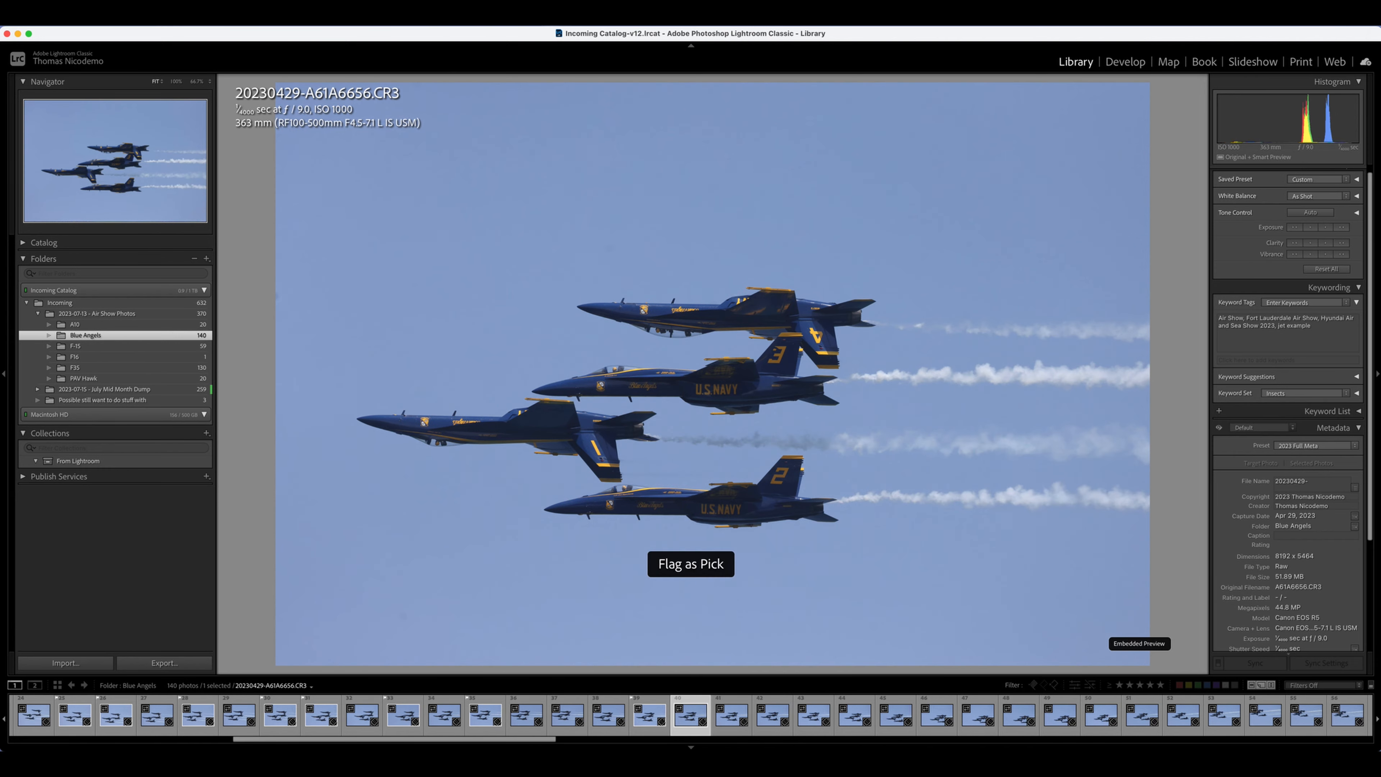
# Advance through the frames to 20230429-A61A6669.CR3, flagging a couple around 20230429-A61A6665.CR3 as picks.
pyautogui.press('Right')
pyautogui.press('Right')
pyautogui.press('Right')
pyautogui.press('Right')
pyautogui.press('Right')
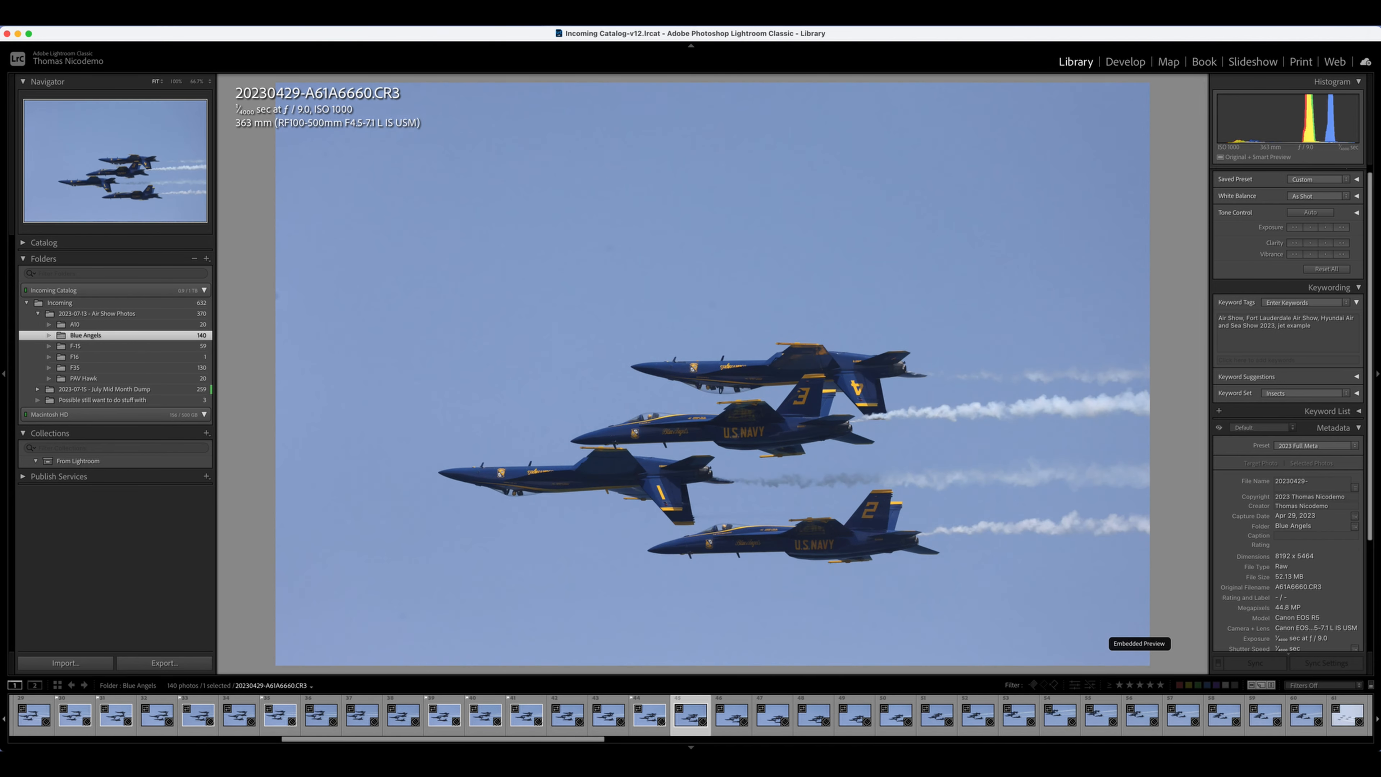
pyautogui.press('Right')
pyautogui.press('Right')
pyautogui.press('p')
pyautogui.press('Right')
pyautogui.press('Right')
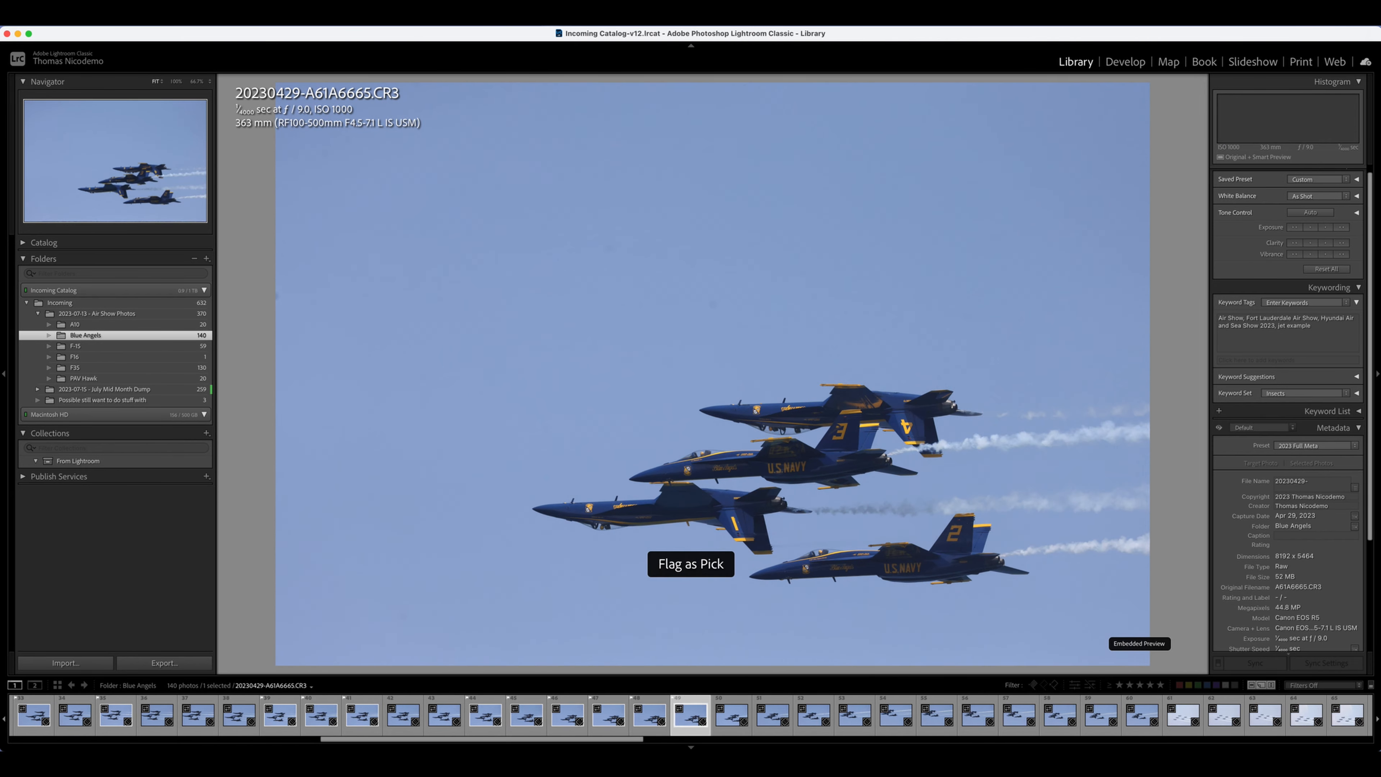
pyautogui.press('Right')
pyautogui.press('Right')
pyautogui.press('p')
pyautogui.press('Right')
pyautogui.press('Right')
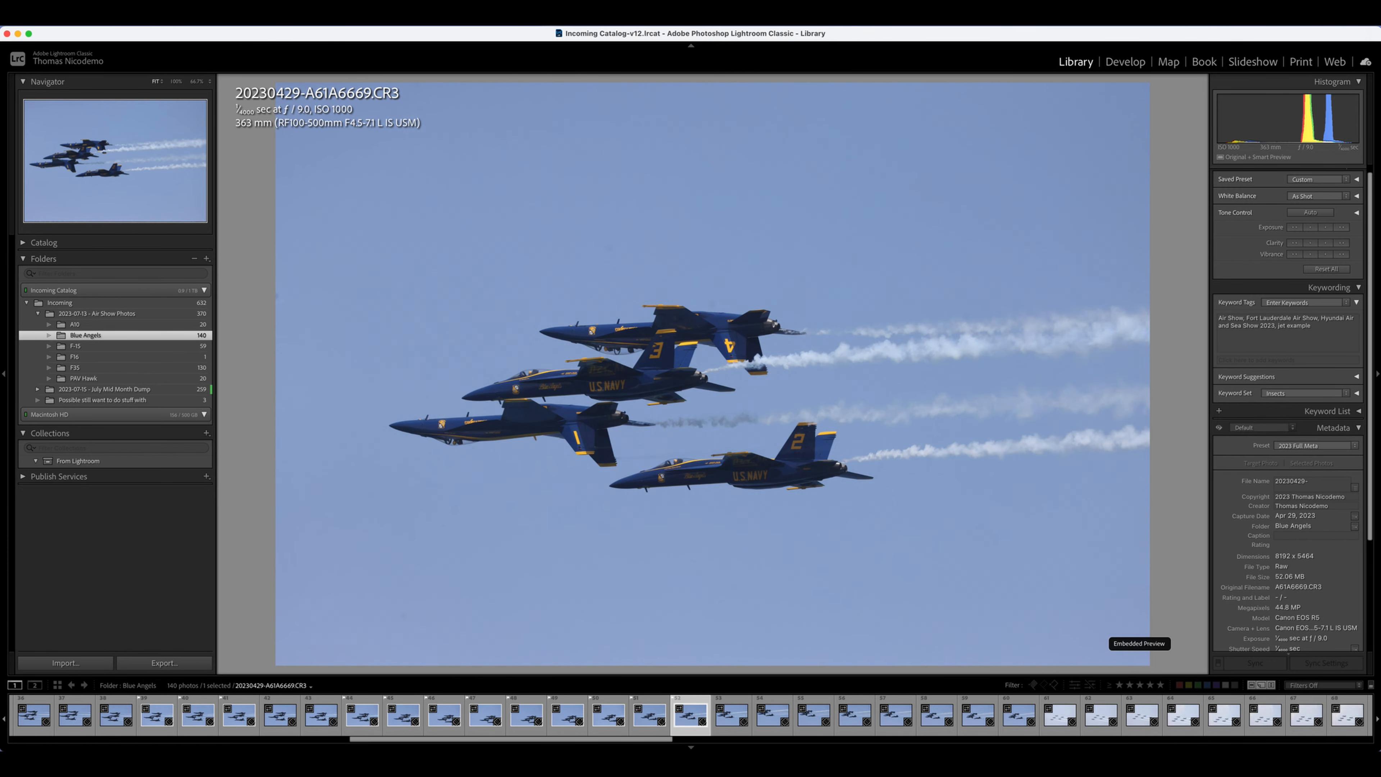
# Go back to the frames around 20230429-A61A6660.CR3 and remove the pick flags just added.
pyautogui.press('Left')
pyautogui.press('Left')
pyautogui.press('Left')
pyautogui.press('Left')
pyautogui.press('Left')
pyautogui.press('Left')
pyautogui.press('Left')
pyautogui.press('Left')
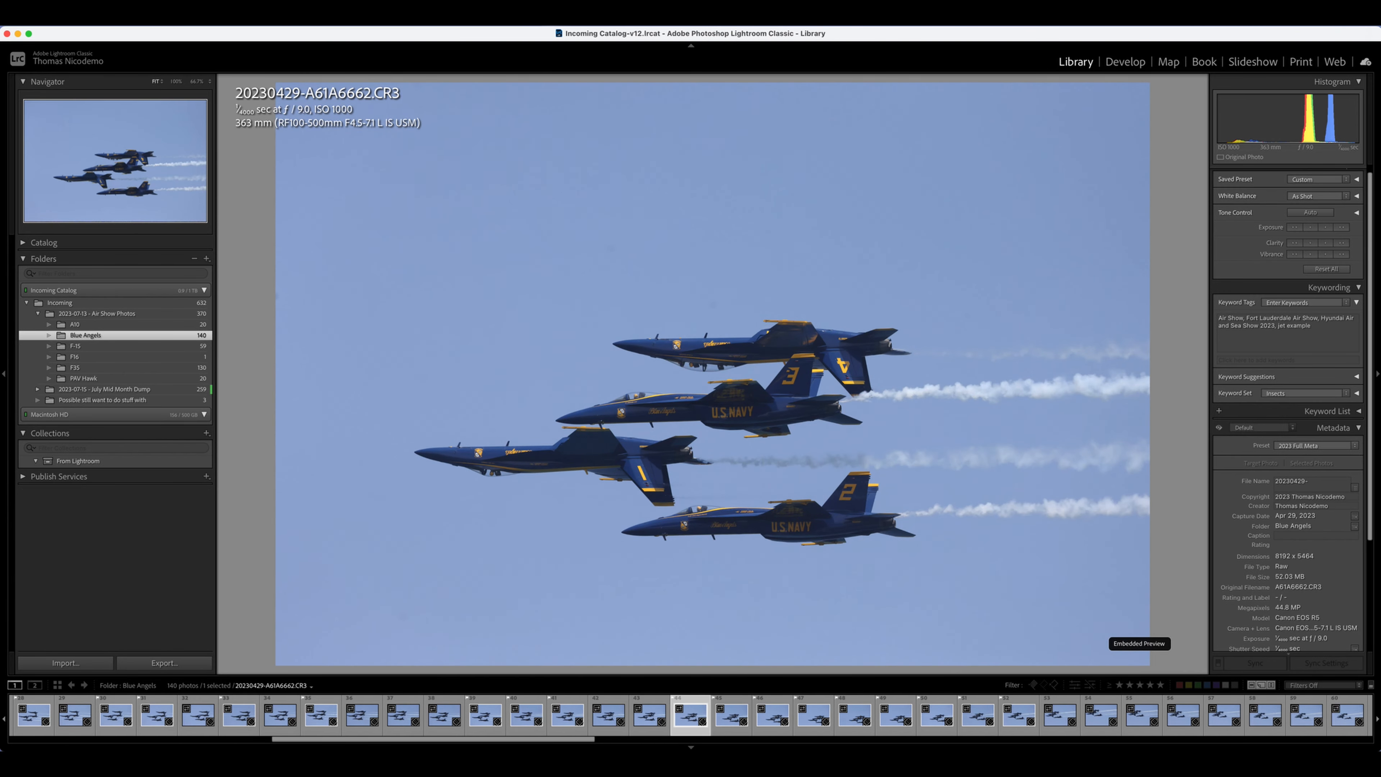
pyautogui.press('u')
pyautogui.press('Right')
pyautogui.press('Right')
pyautogui.press('Right')
pyautogui.press('Right')
pyautogui.press('Right')
pyautogui.press('Right')
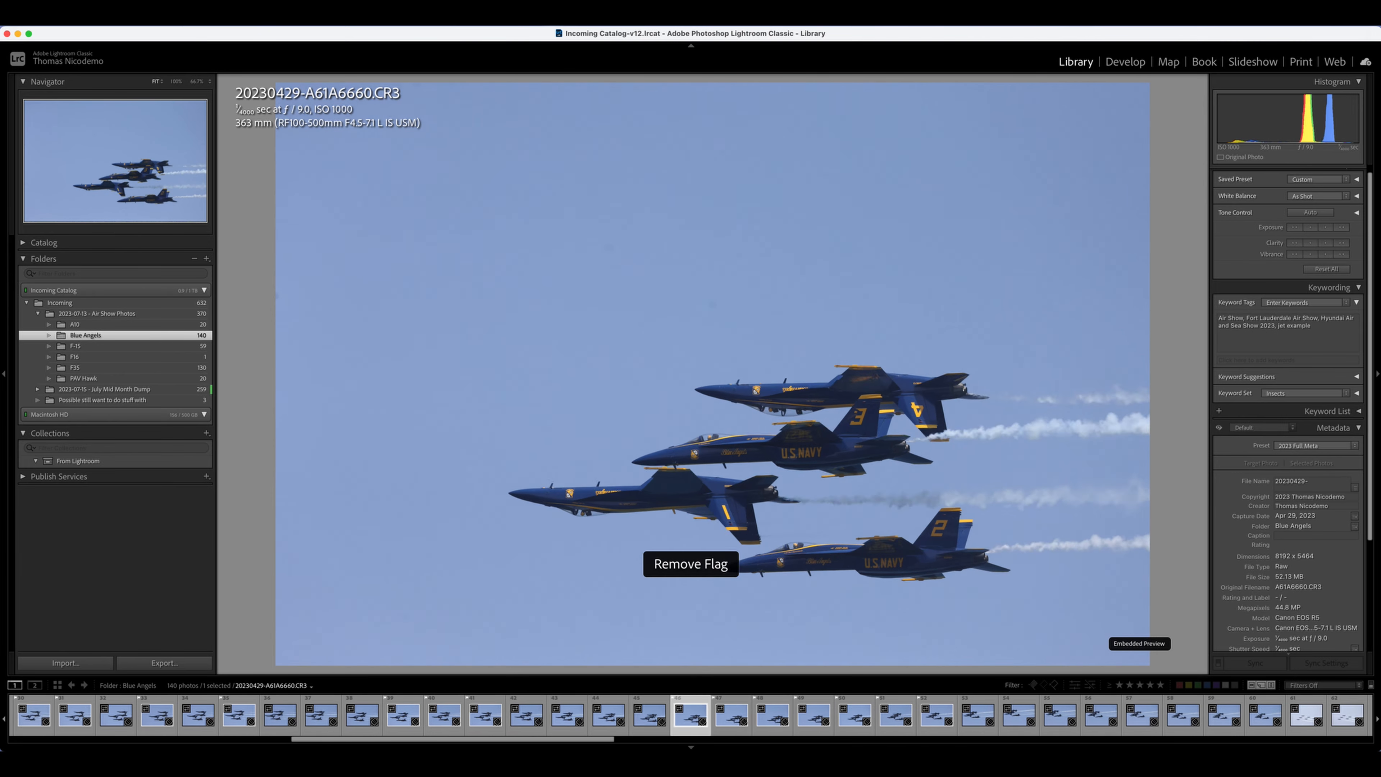
# Review the remaining close-formation frames from 20230429-A61A6669.CR3 forward to 20230429-A61A8587.CR3.
pyautogui.press('Right')
pyautogui.press('Right')
pyautogui.press('Right')
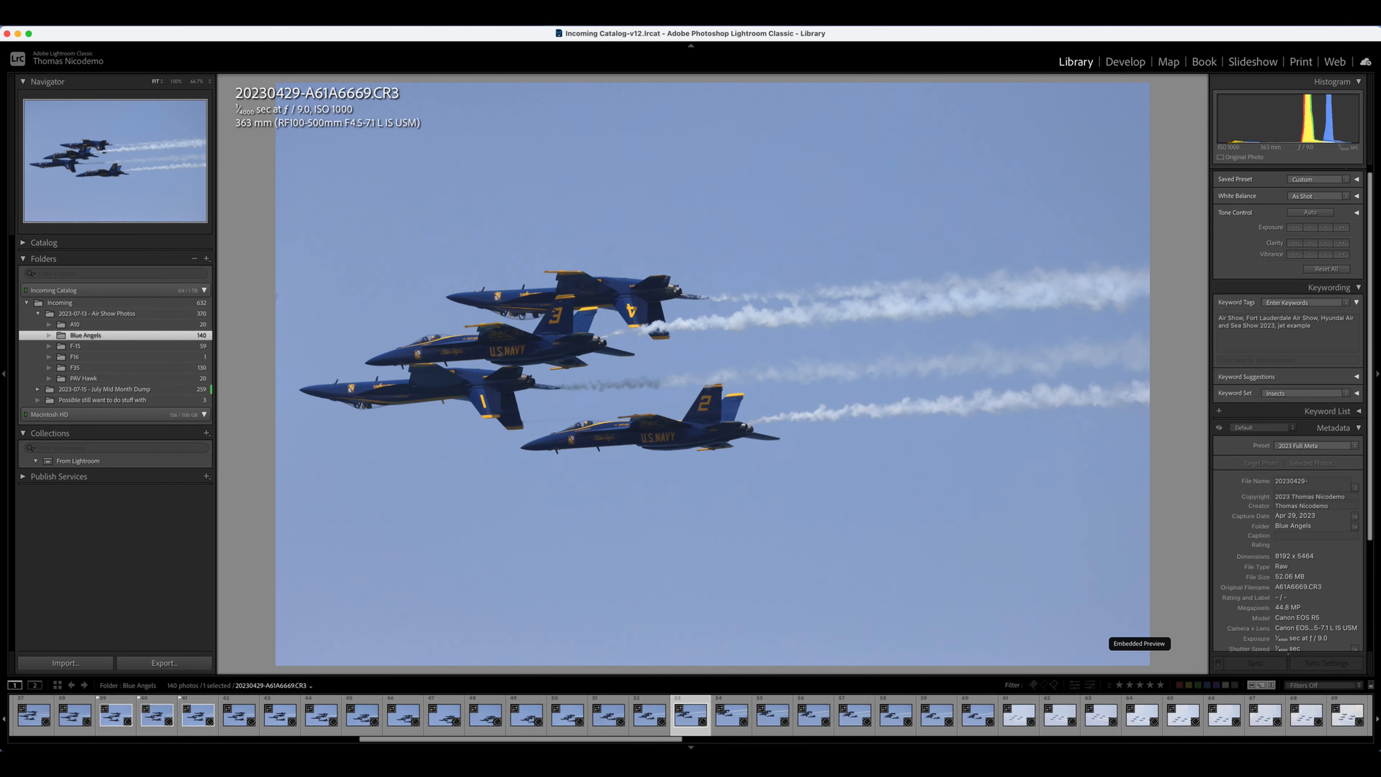
pyautogui.press('Right')
pyautogui.press('Right')
pyautogui.press('Right')
pyautogui.press('Right')
pyautogui.press('Right')
pyautogui.press('Right')
pyautogui.press('Right')
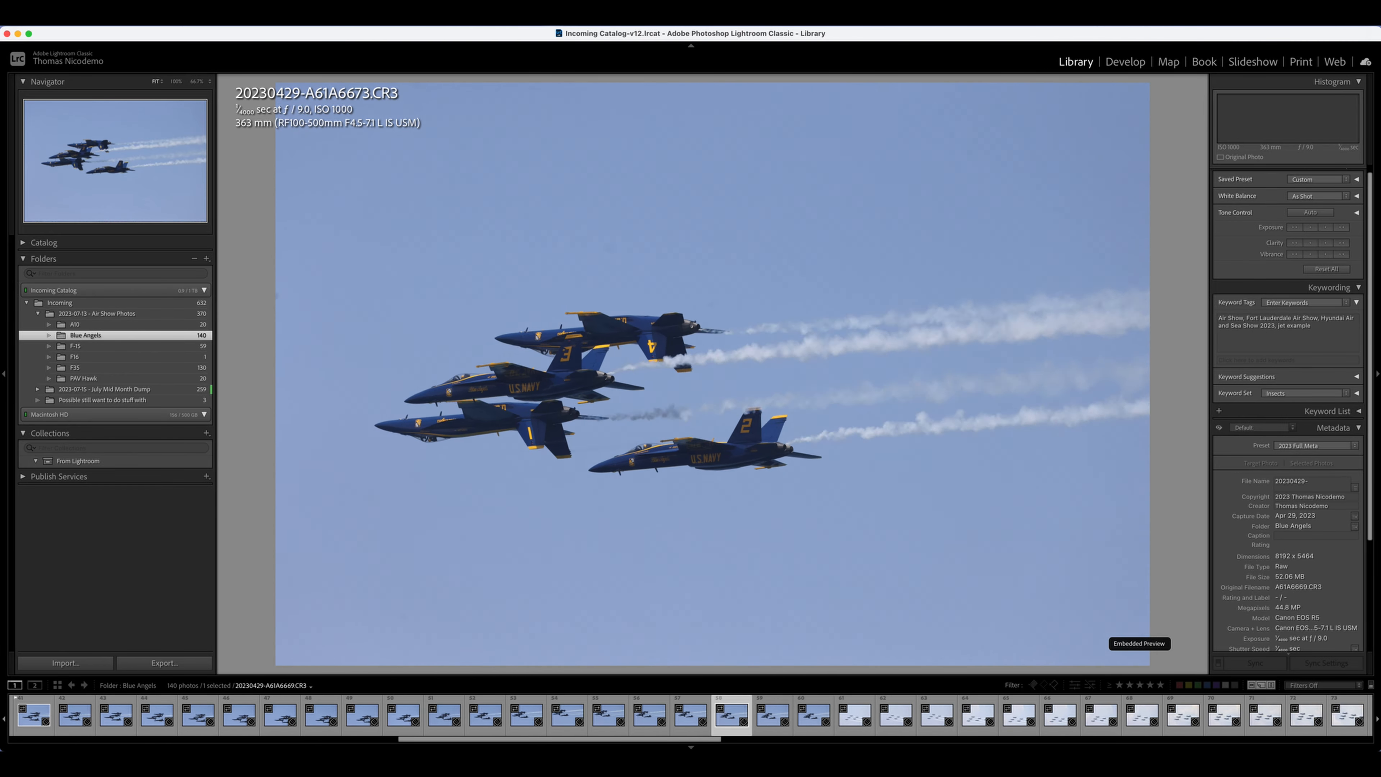
pyautogui.press('Right')
pyautogui.press('Right')
# Go back through the four-jet formation sequence to the opening photos of the Blue Angels folder.
pyautogui.press('Left')
pyautogui.press('Left')
pyautogui.press('Left')
pyautogui.press('Left')
pyautogui.press('Left')
pyautogui.press('Left')
pyautogui.press('Left')
pyautogui.press('Left')
pyautogui.press('Left')
pyautogui.press('Left')
pyautogui.press('Left')
pyautogui.press('Left')
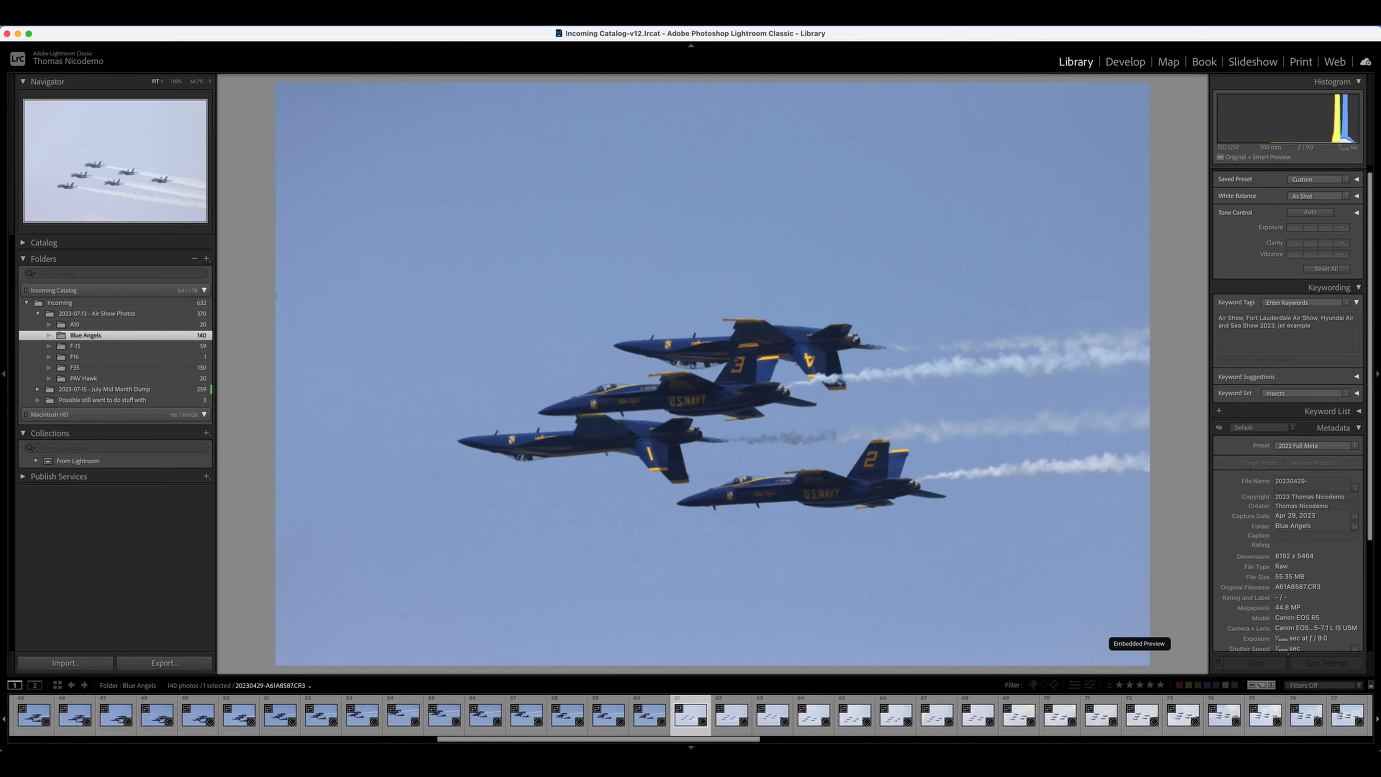
pyautogui.press('Left')
pyautogui.press('Left')
pyautogui.press('Left')
pyautogui.press('Left')
pyautogui.press('Left')
pyautogui.press('Left')
pyautogui.press('Left')
pyautogui.press('Left')
pyautogui.press('Left')
pyautogui.press('Left')
pyautogui.press('Left')
pyautogui.press('Left')
pyautogui.press('Left')
pyautogui.press('Left')
pyautogui.press('Left')
pyautogui.press('Left')
pyautogui.press('Left')
pyautogui.press('Left')
pyautogui.press('Left')
pyautogui.press('Left')
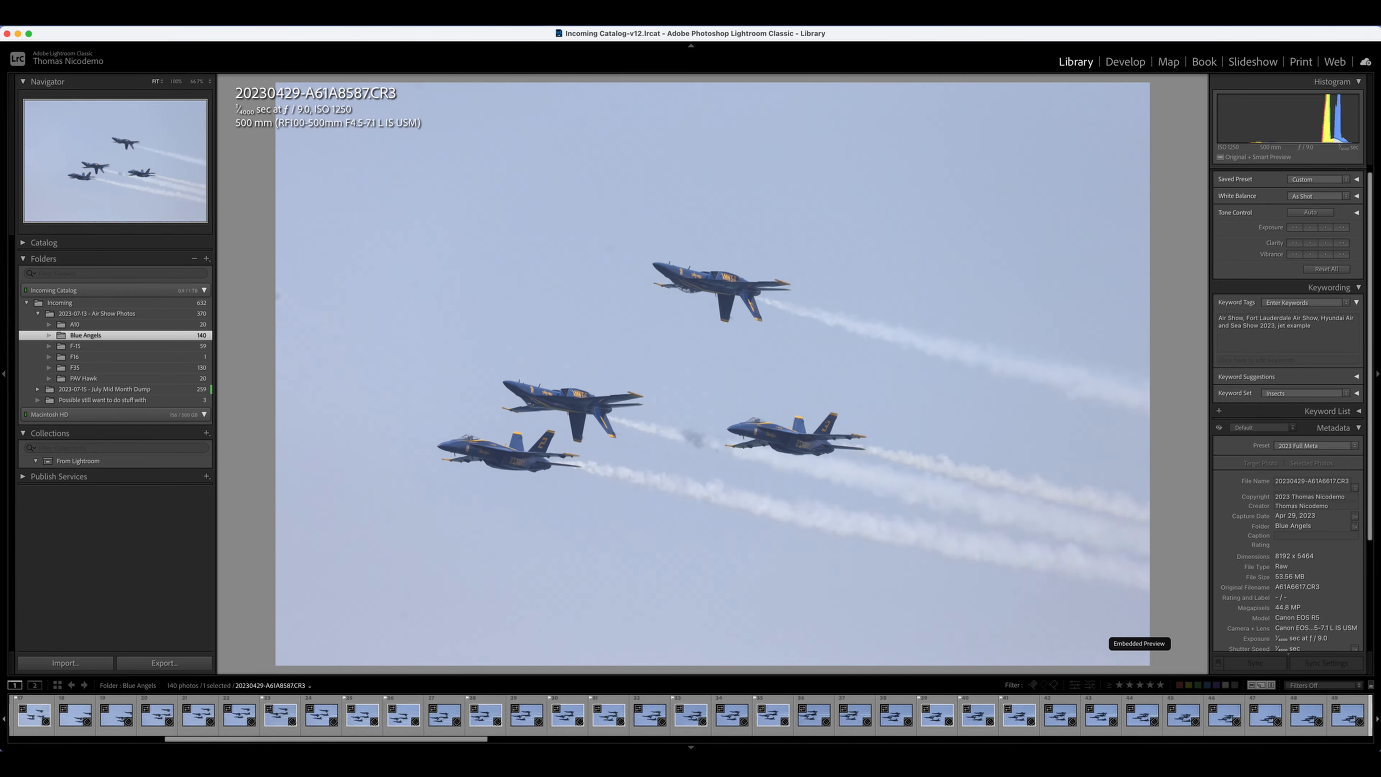
# Review the whole four-jet formation sequence again, from the opening photos forward to 20230429-A61A6671.CR3.
pyautogui.press('Right')
pyautogui.press('Right')
pyautogui.press('Right')
pyautogui.press('Right')
pyautogui.press('Right')
pyautogui.press('Right')
pyautogui.press('Right')
pyautogui.press('Right')
pyautogui.press('Right')
pyautogui.press('Right')
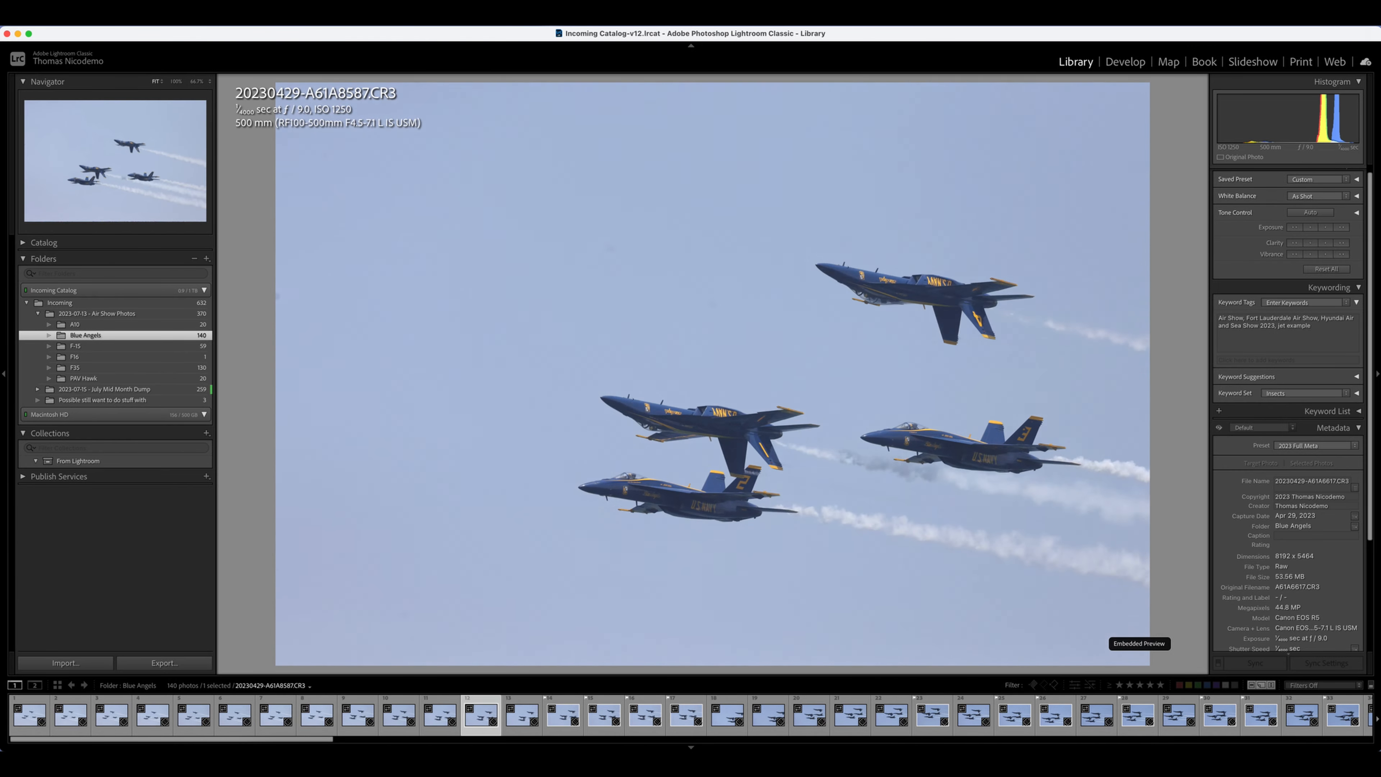
pyautogui.press('Right')
pyautogui.press('Right')
pyautogui.press('Right')
pyautogui.press('Right')
pyautogui.press('Right')
pyautogui.press('Right')
pyautogui.press('Right')
pyautogui.press('Right')
pyautogui.press('Right')
pyautogui.press('Right')
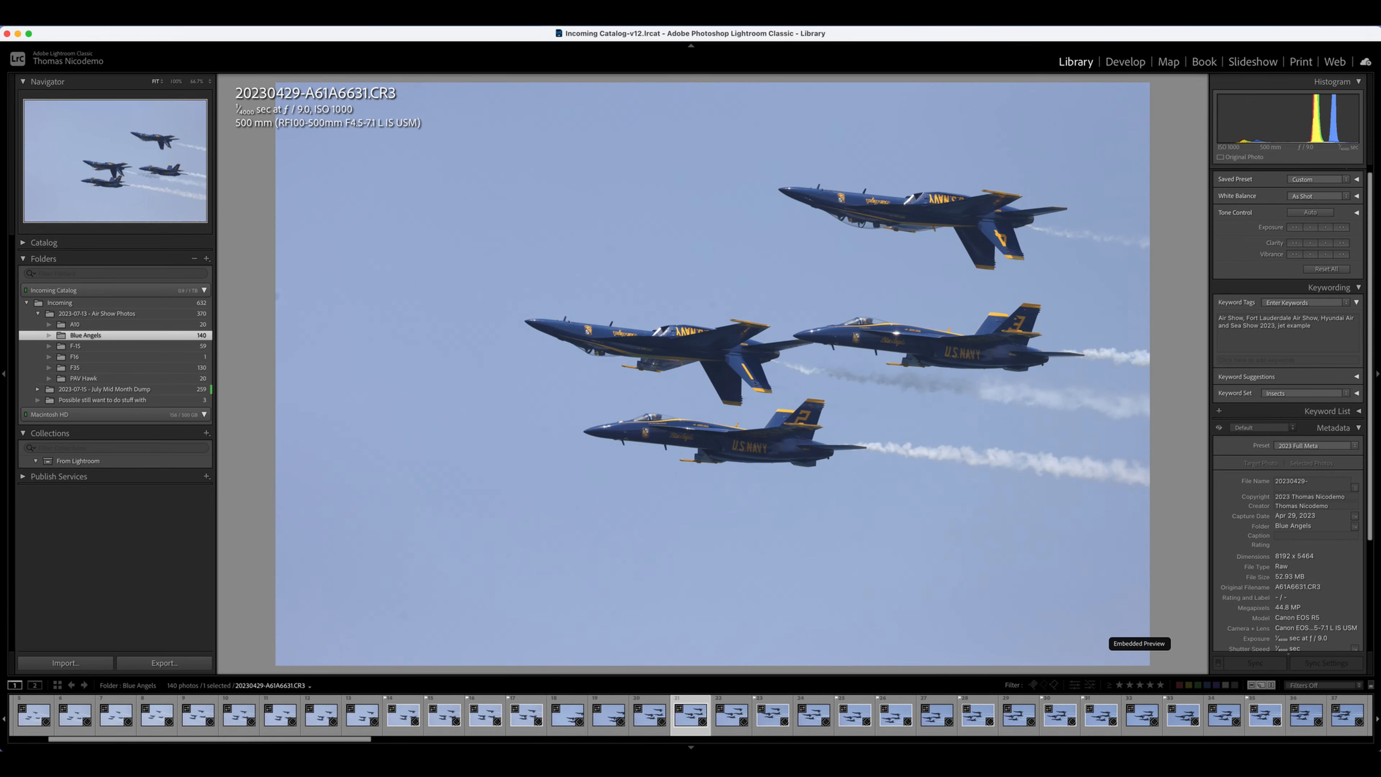
pyautogui.press('Right')
pyautogui.press('Right')
pyautogui.press('Right')
pyautogui.press('Right')
pyautogui.press('Right')
pyautogui.press('Right')
pyautogui.press('Right')
pyautogui.press('Right')
pyautogui.press('Right')
pyautogui.press('Right')
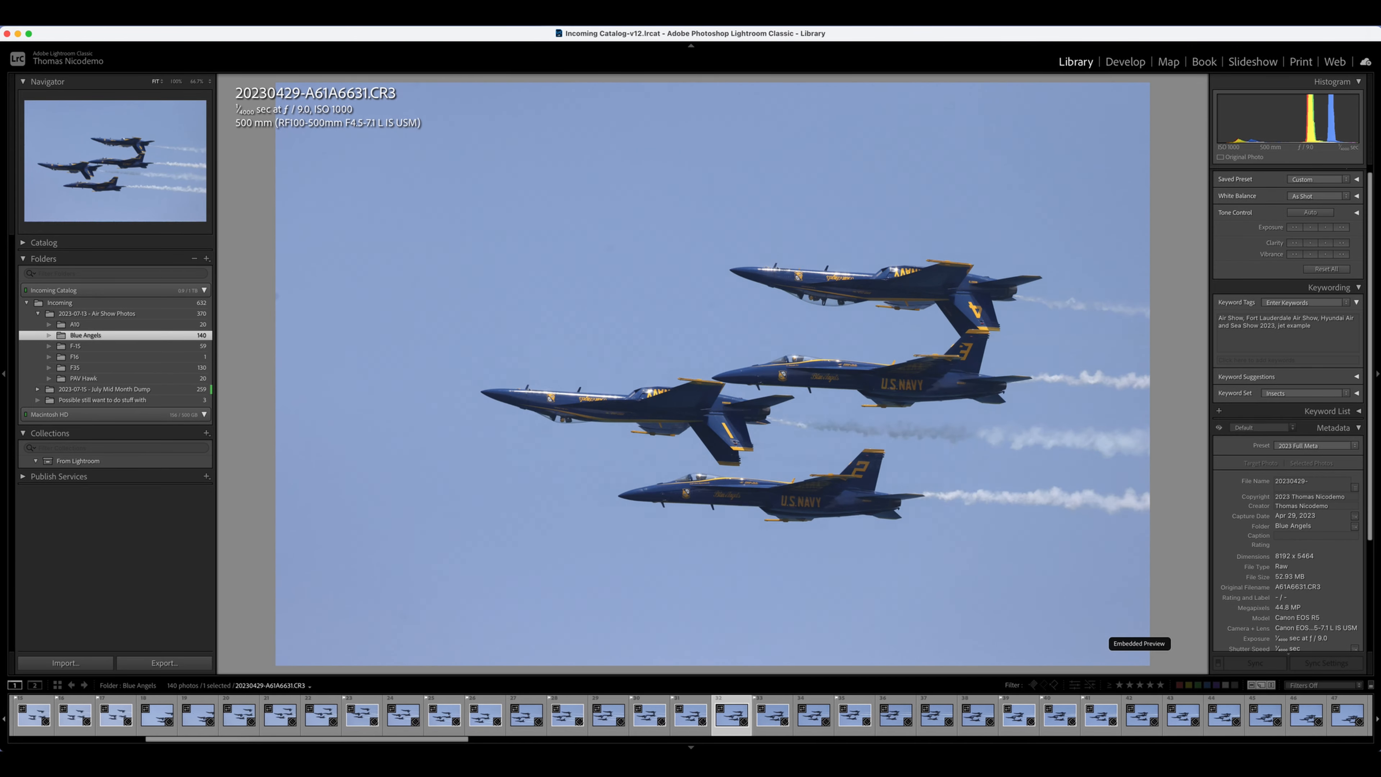
pyautogui.press('Right')
pyautogui.press('Right')
pyautogui.press('Right')
pyautogui.press('Right')
pyautogui.press('Right')
pyautogui.press('Right')
pyautogui.press('Right')
pyautogui.press('Right')
pyautogui.press('Right')
pyautogui.press('Right')
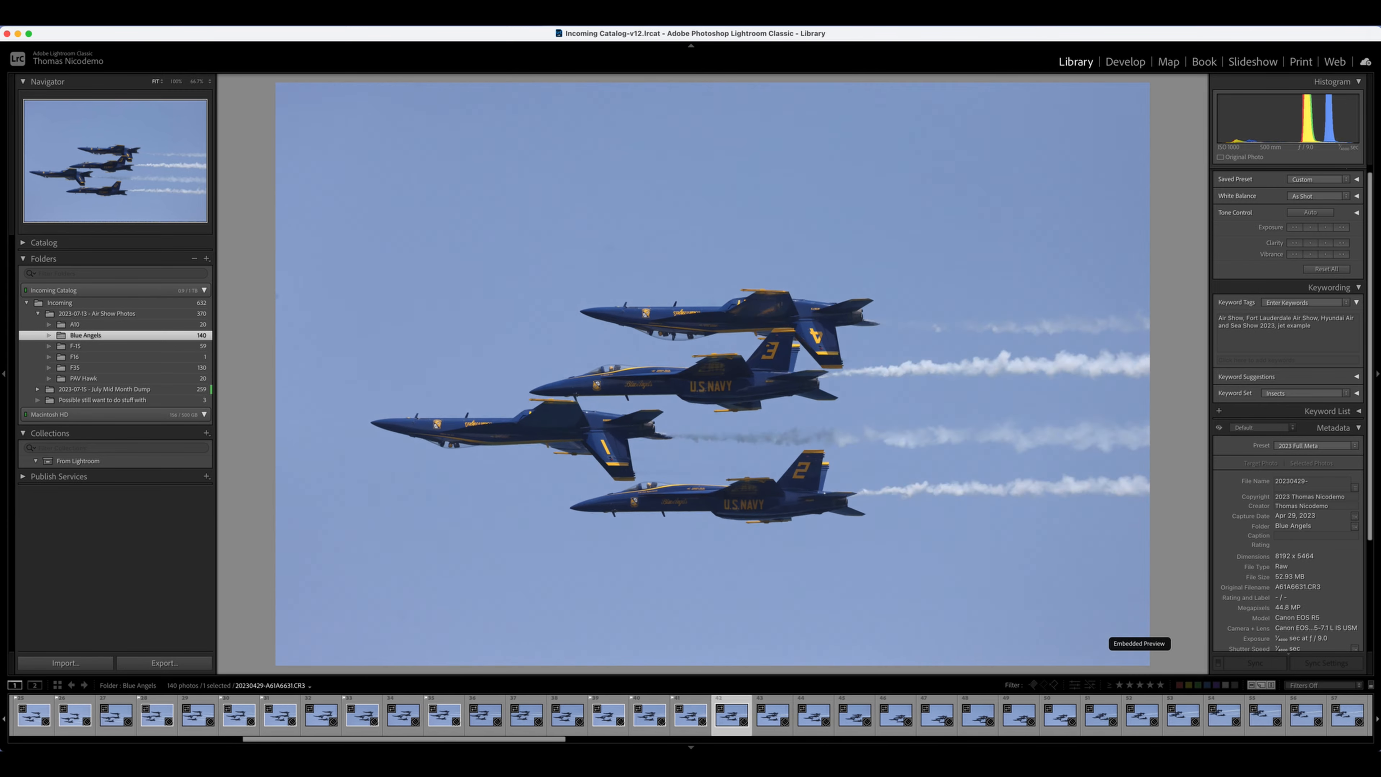
pyautogui.press('Right')
pyautogui.press('Right')
pyautogui.press('Right')
pyautogui.press('Right')
pyautogui.press('Right')
pyautogui.press('Right')
pyautogui.press('Right')
pyautogui.press('Right')
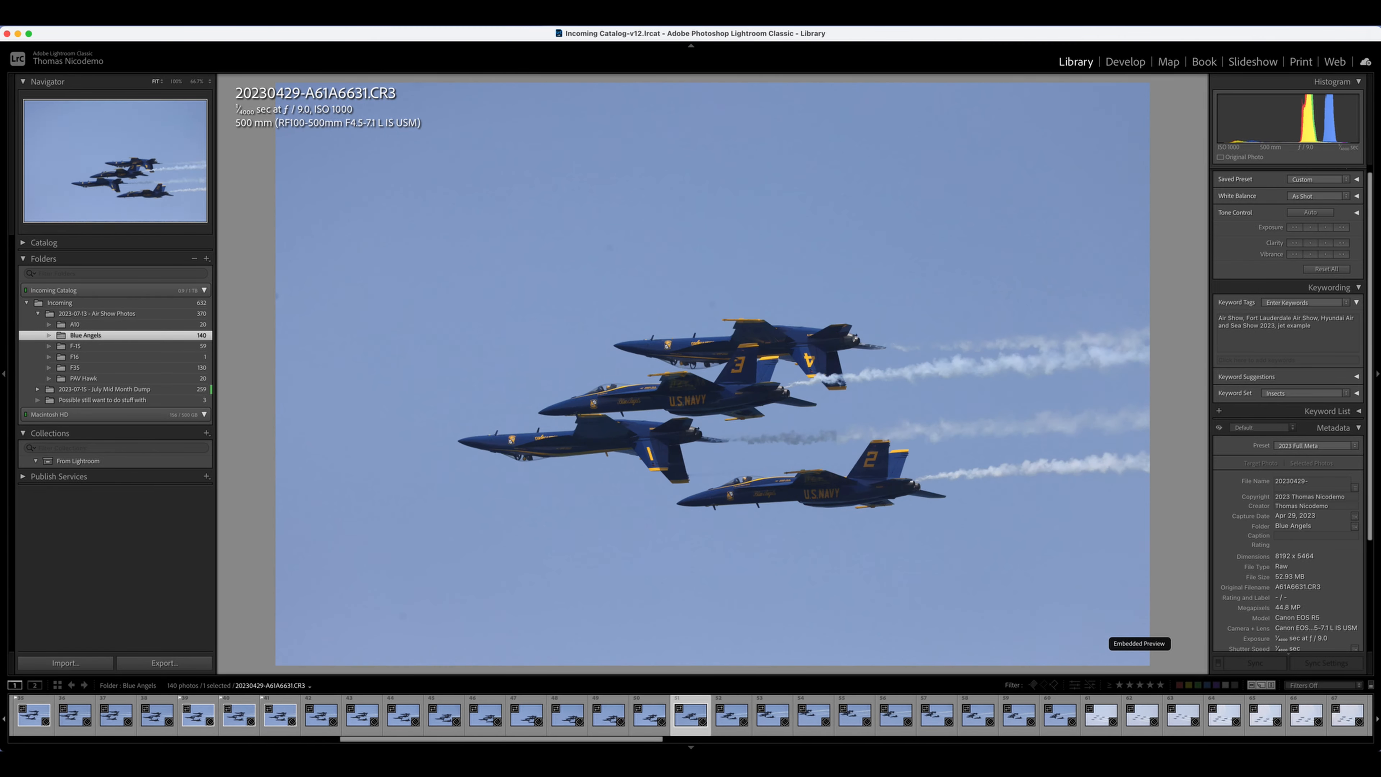
pyautogui.press('Right')
pyautogui.press('Right')
pyautogui.press('Right')
pyautogui.press('Right')
pyautogui.press('Right')
pyautogui.press('Right')
pyautogui.press('Right')
pyautogui.press('Right')
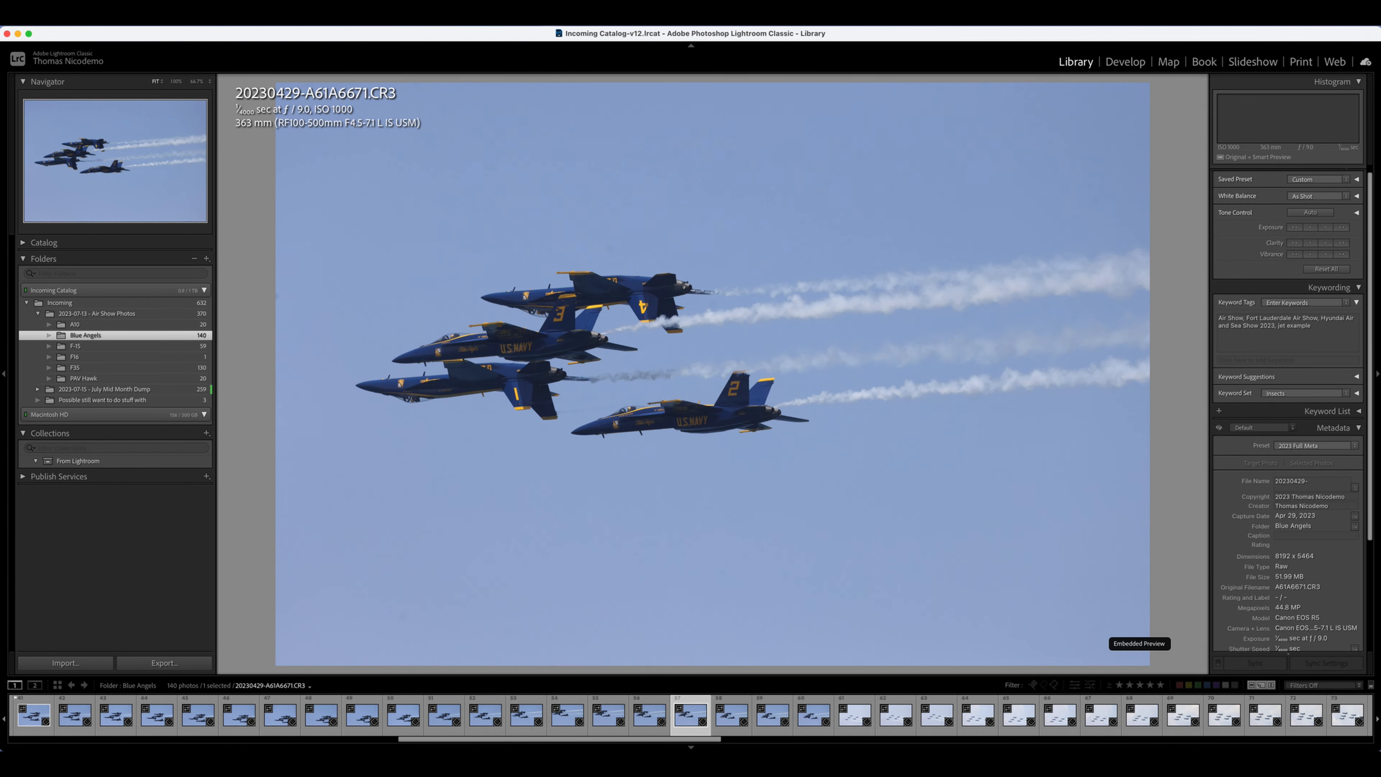
# Stop on 20230429-A61A6676.CR3, the last four-jet formation frame, and switch the Library to Grid view.
pyautogui.press('Right')
pyautogui.press('Left')
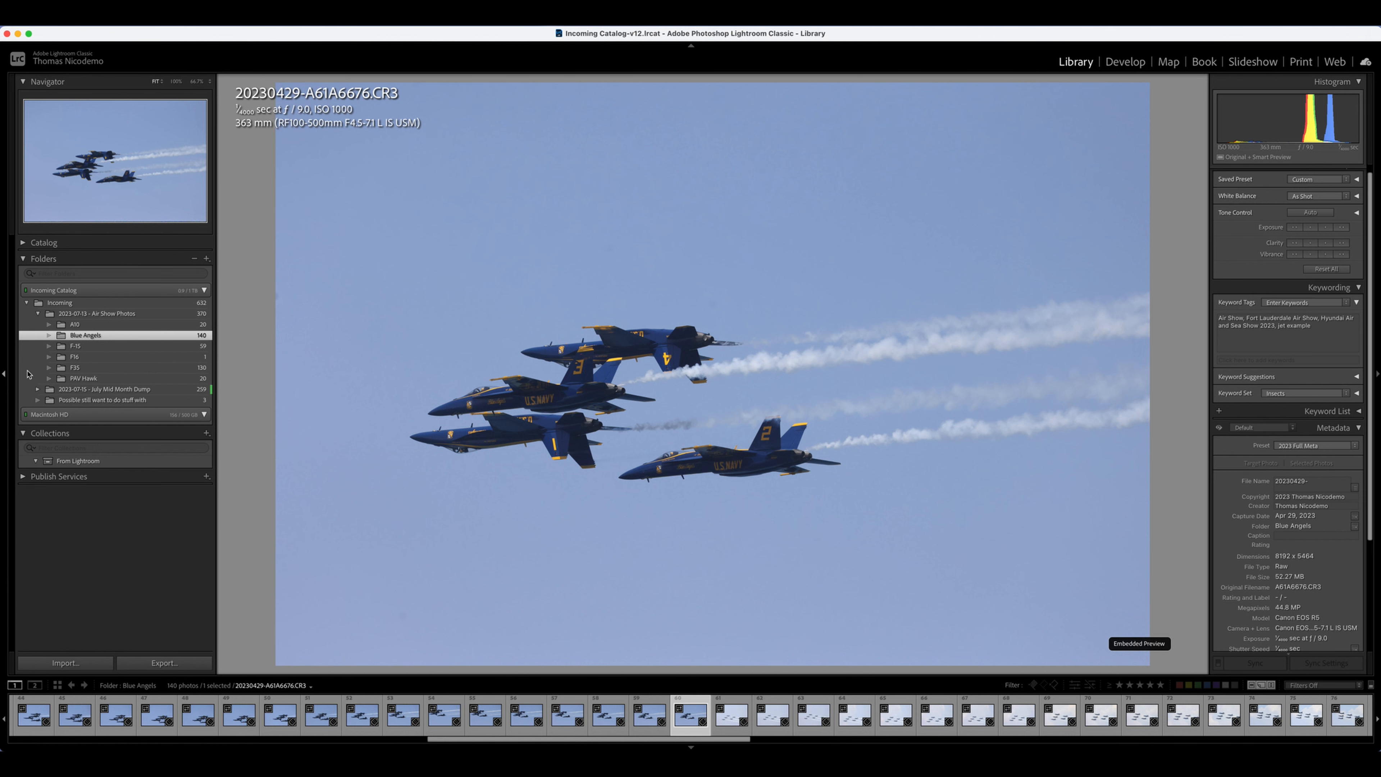
pyautogui.press('g')
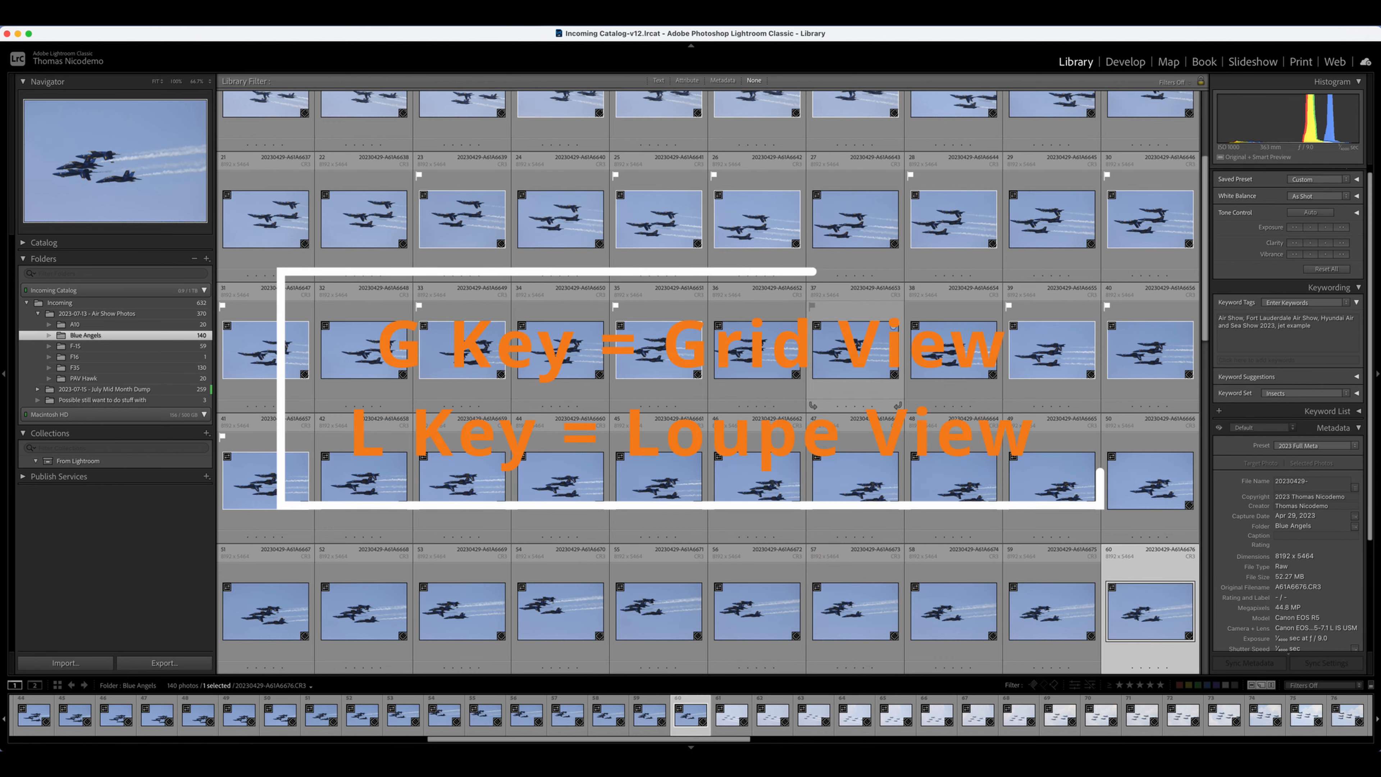
# Filter the Blue Angels folder to show only photos flagged as picks, and select the last pick, 20230429-A61A6657.CR3.
pyautogui.scroll(2, 950, 383)
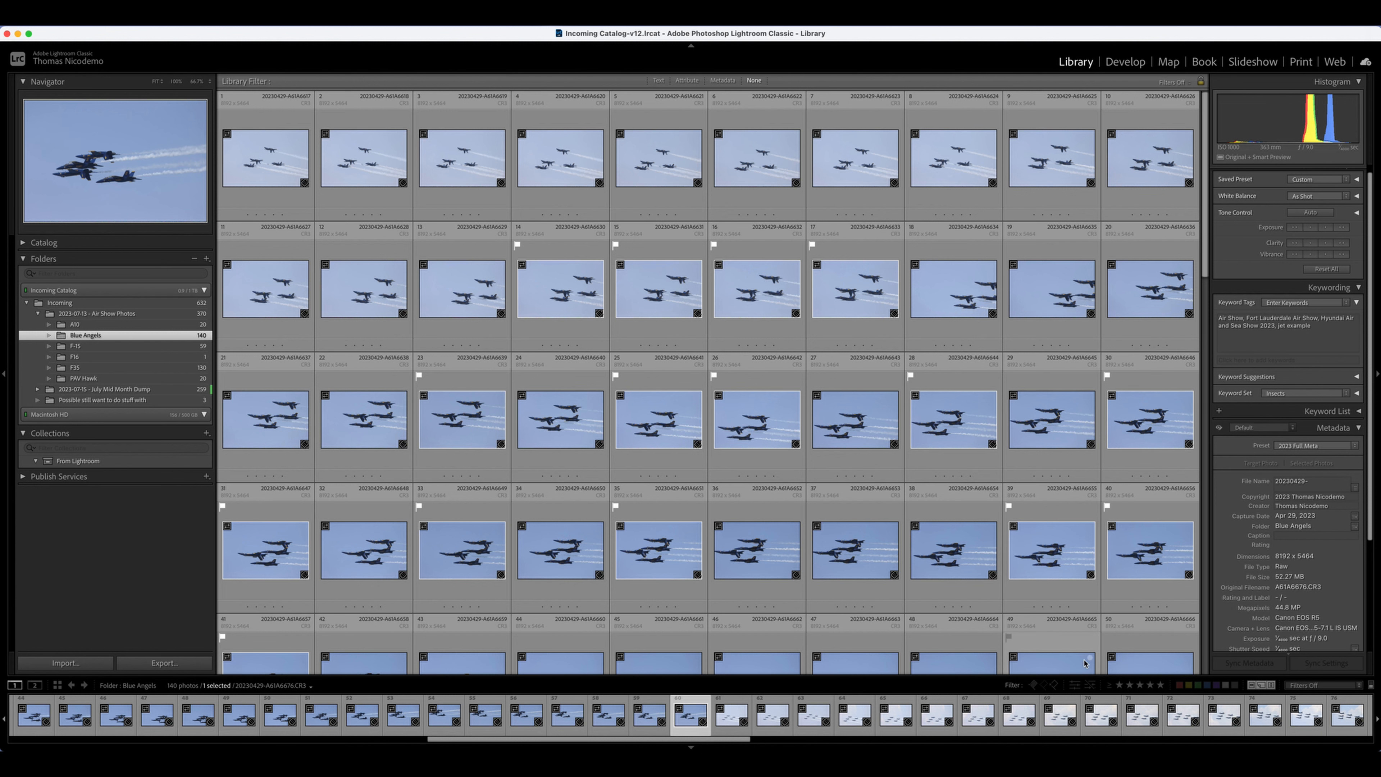
pyautogui.click(1033, 687)
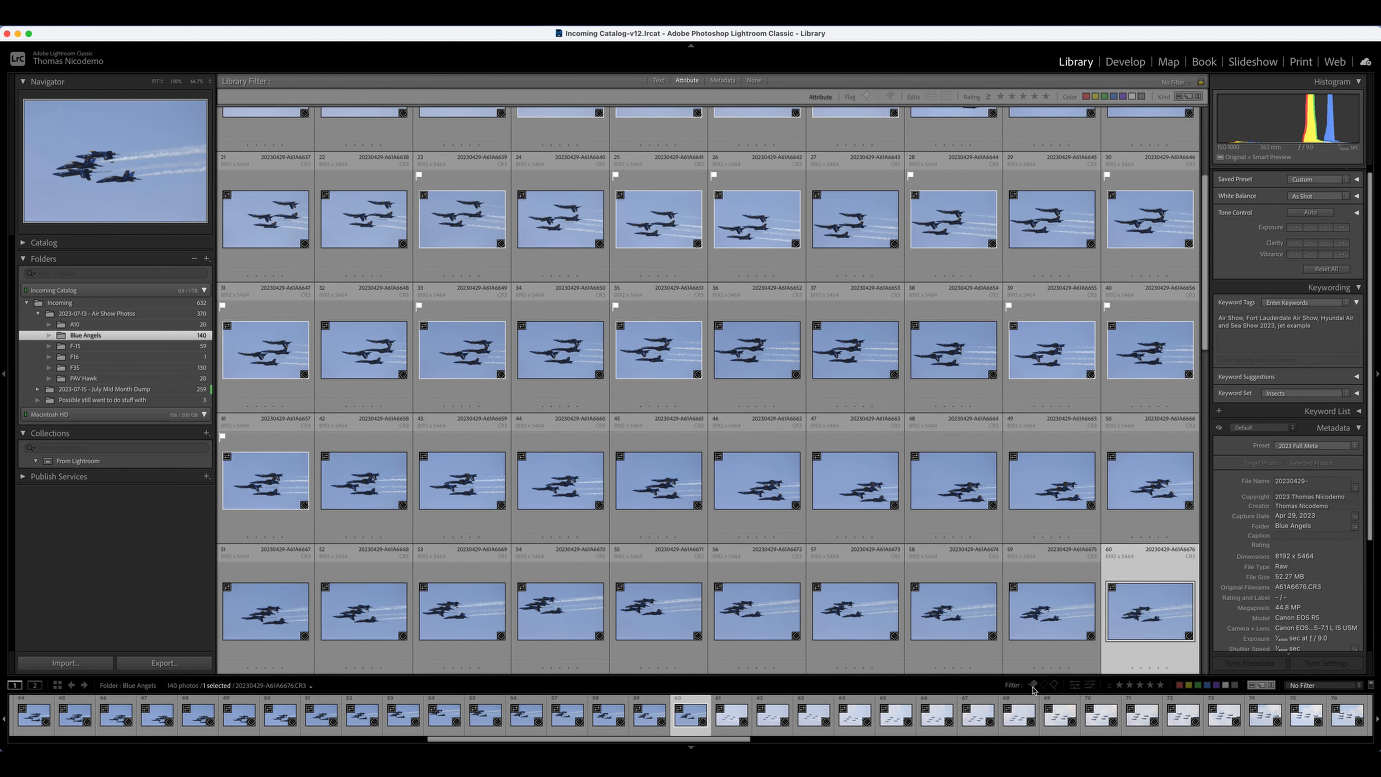
pyautogui.click(1033, 686)
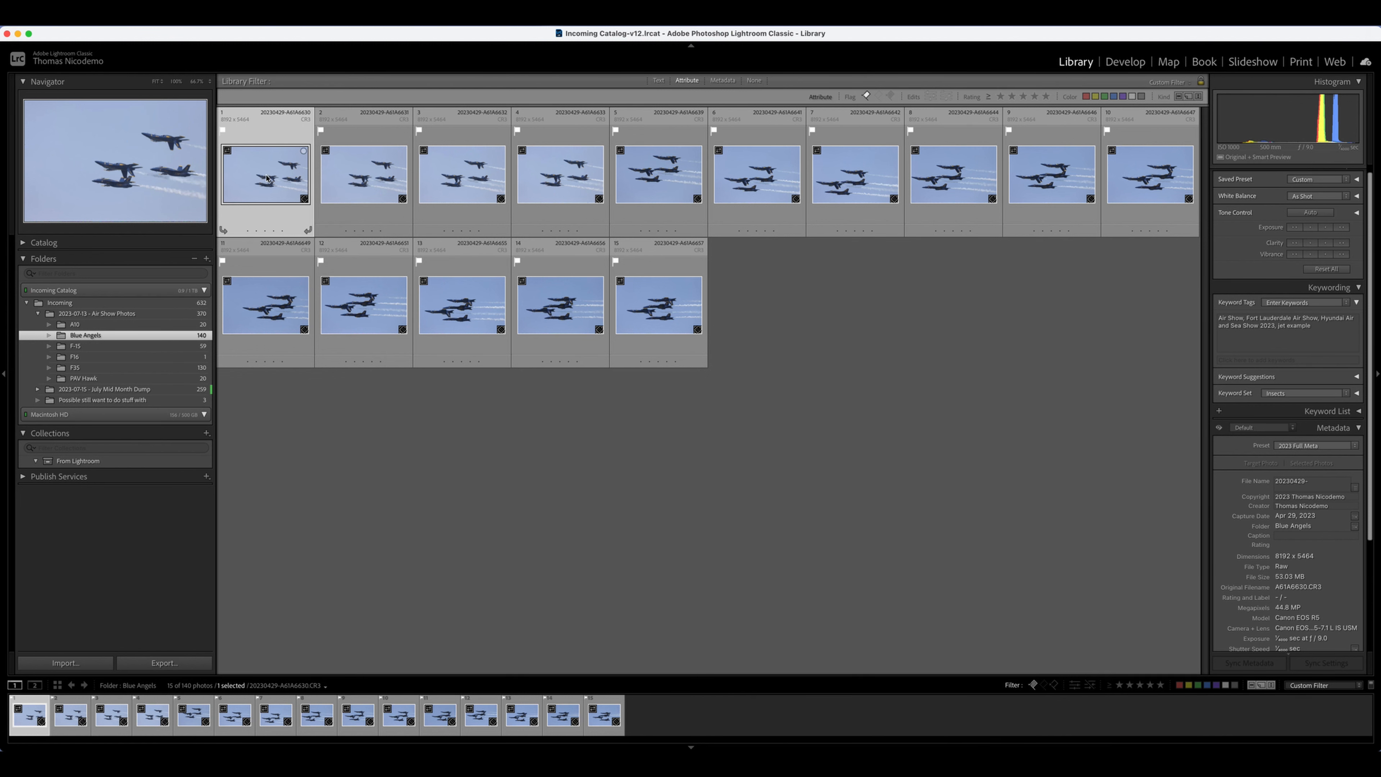
pyautogui.click(694, 345)
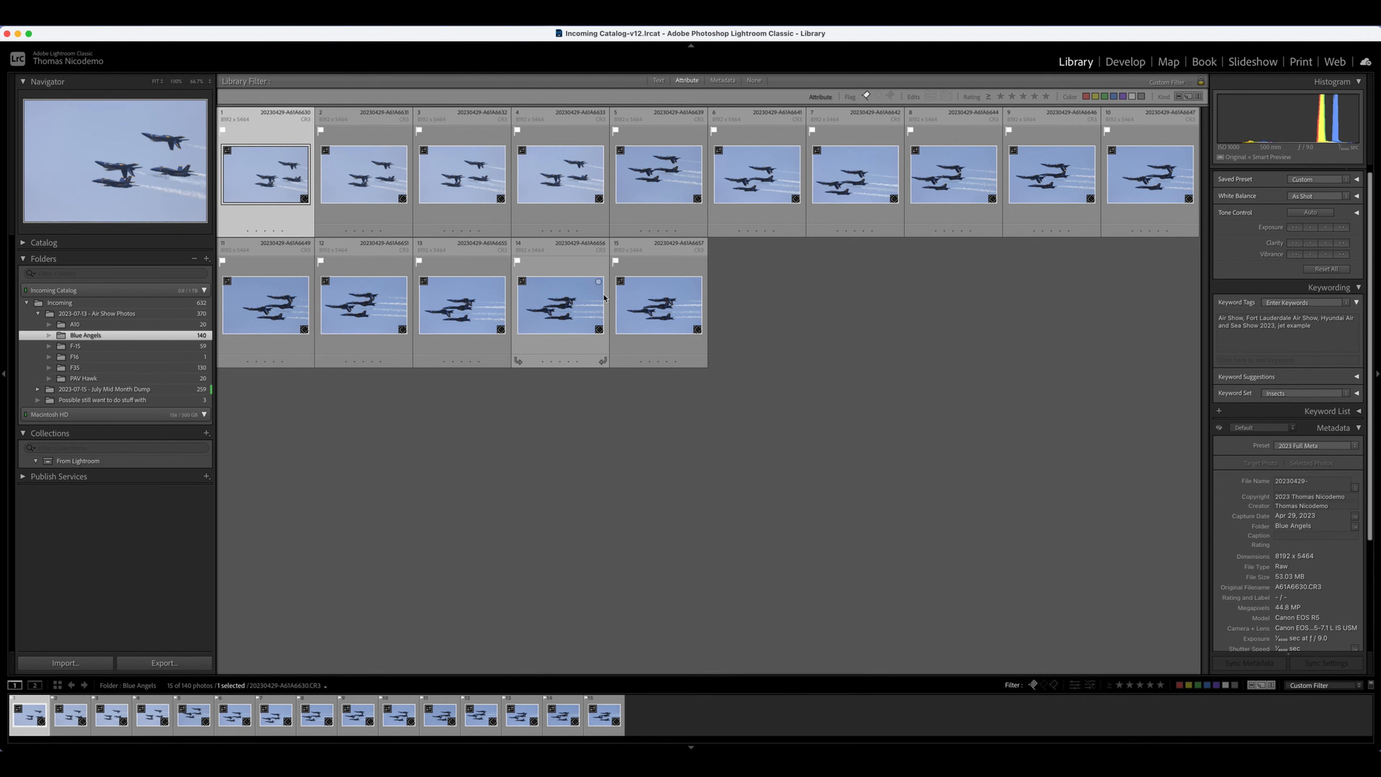
pyautogui.click(641, 291)
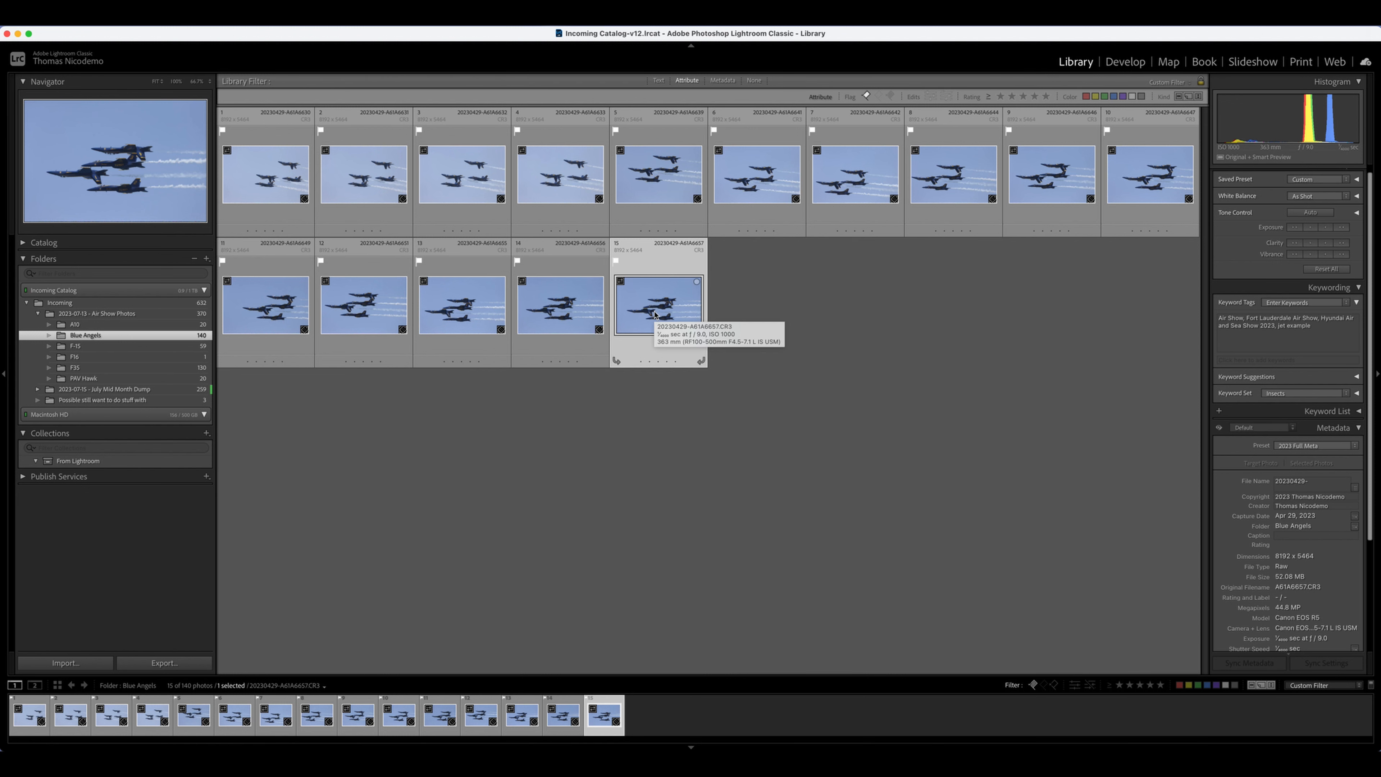
# Open the first pick, 20230429-A61A6630.CR3, in Loupe view, rate it one star and clear the rating again.
pyautogui.doubleClick(289, 166)
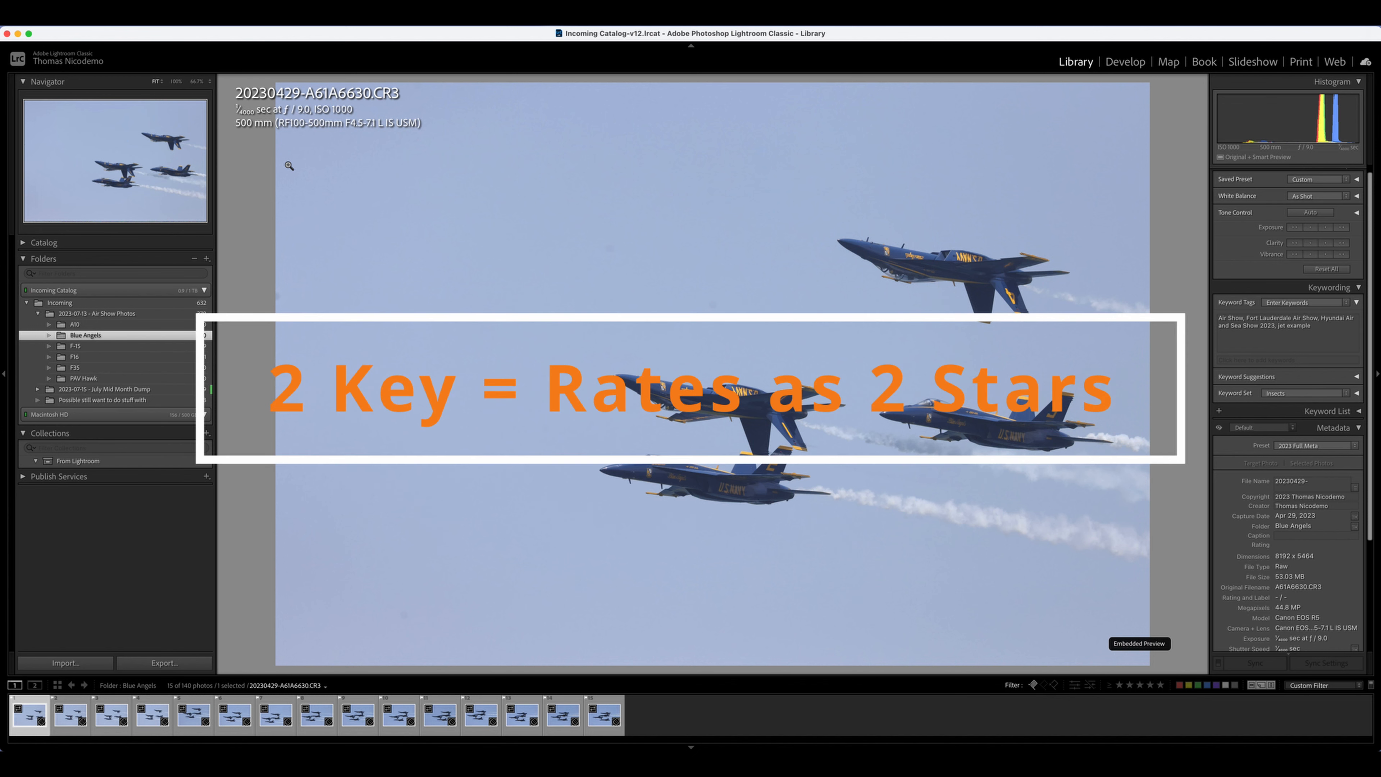
pyautogui.press('1')
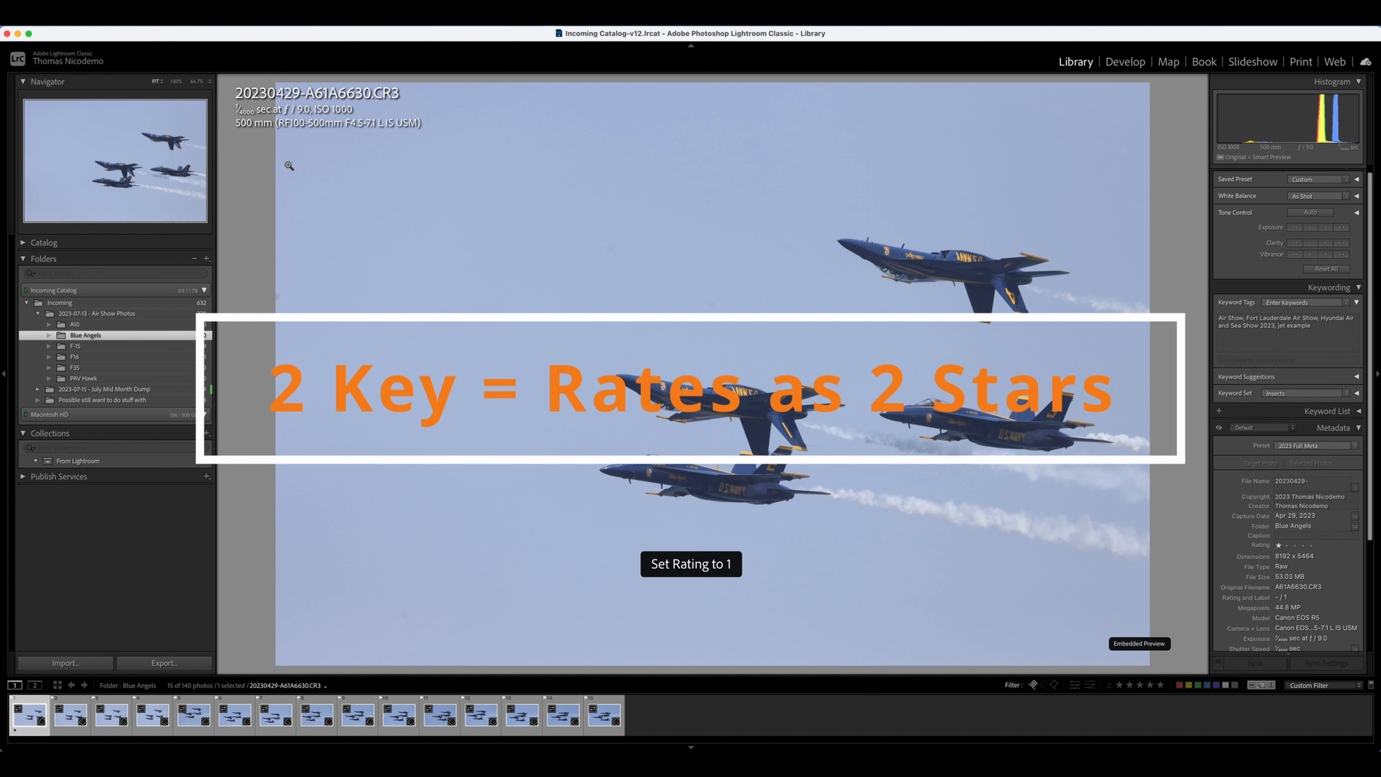
pyautogui.press('0')
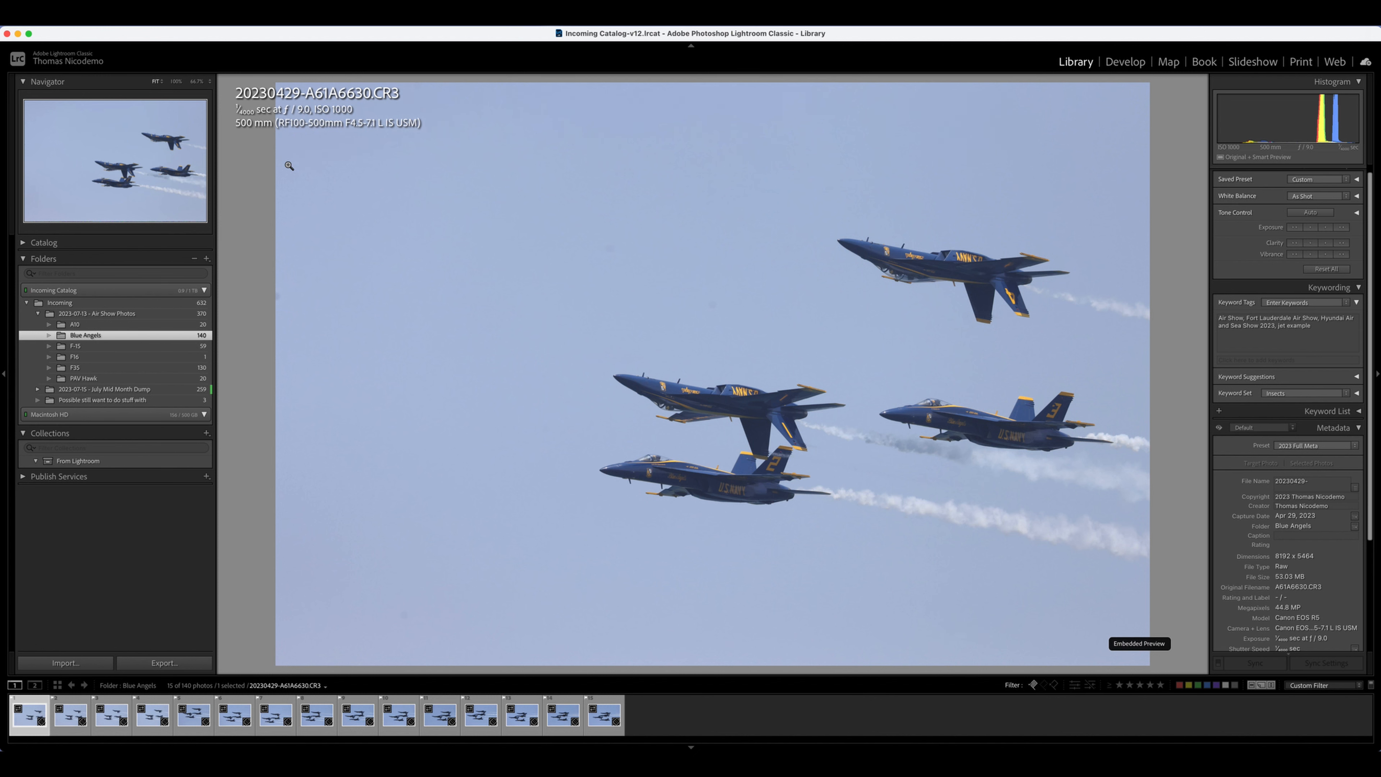
# Compare the first four picks back and forth, from 20230429-A61A6630.CR3 to 20230429-A61A6633.CR3, to judge the jets' position in the frame.
pyautogui.press('Right')
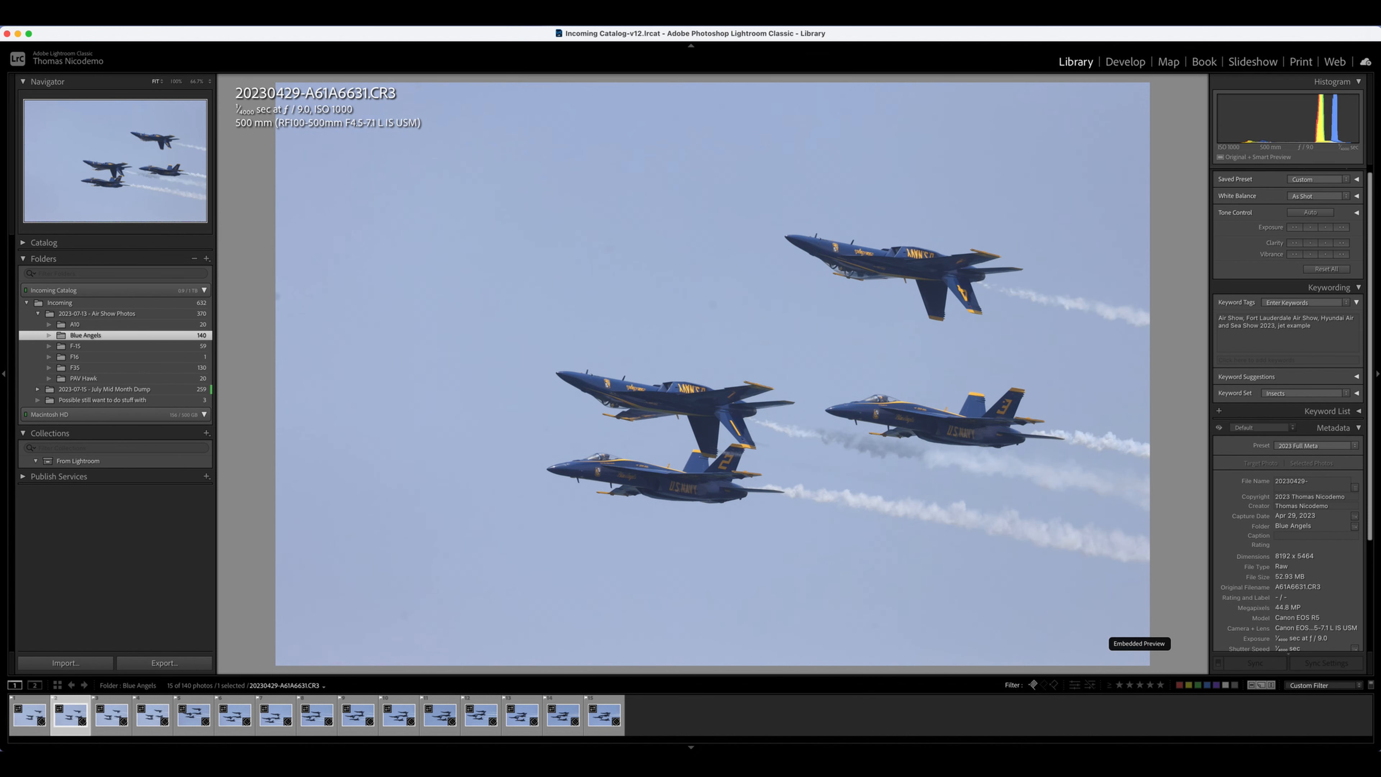
pyautogui.press('Left')
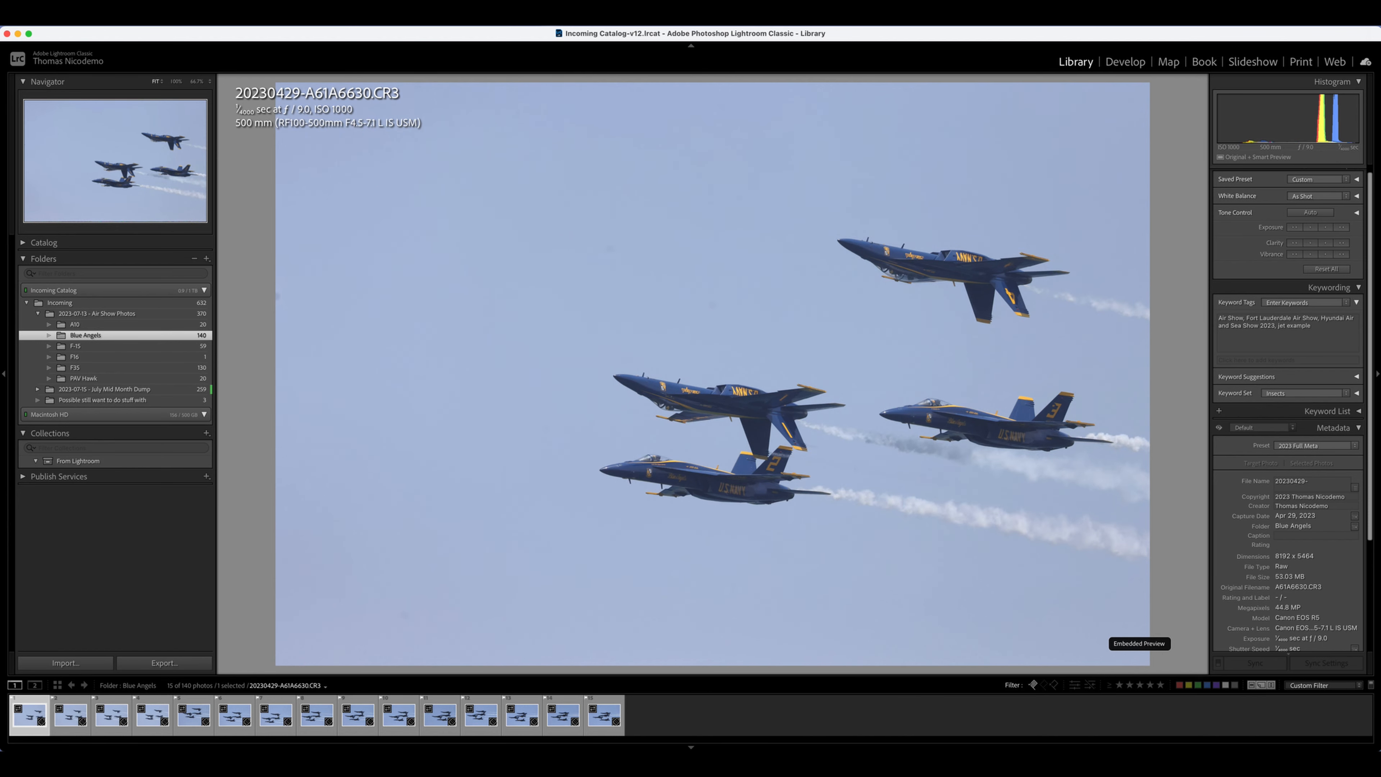
pyautogui.press('Right')
pyautogui.press('Right')
pyautogui.press('Right')
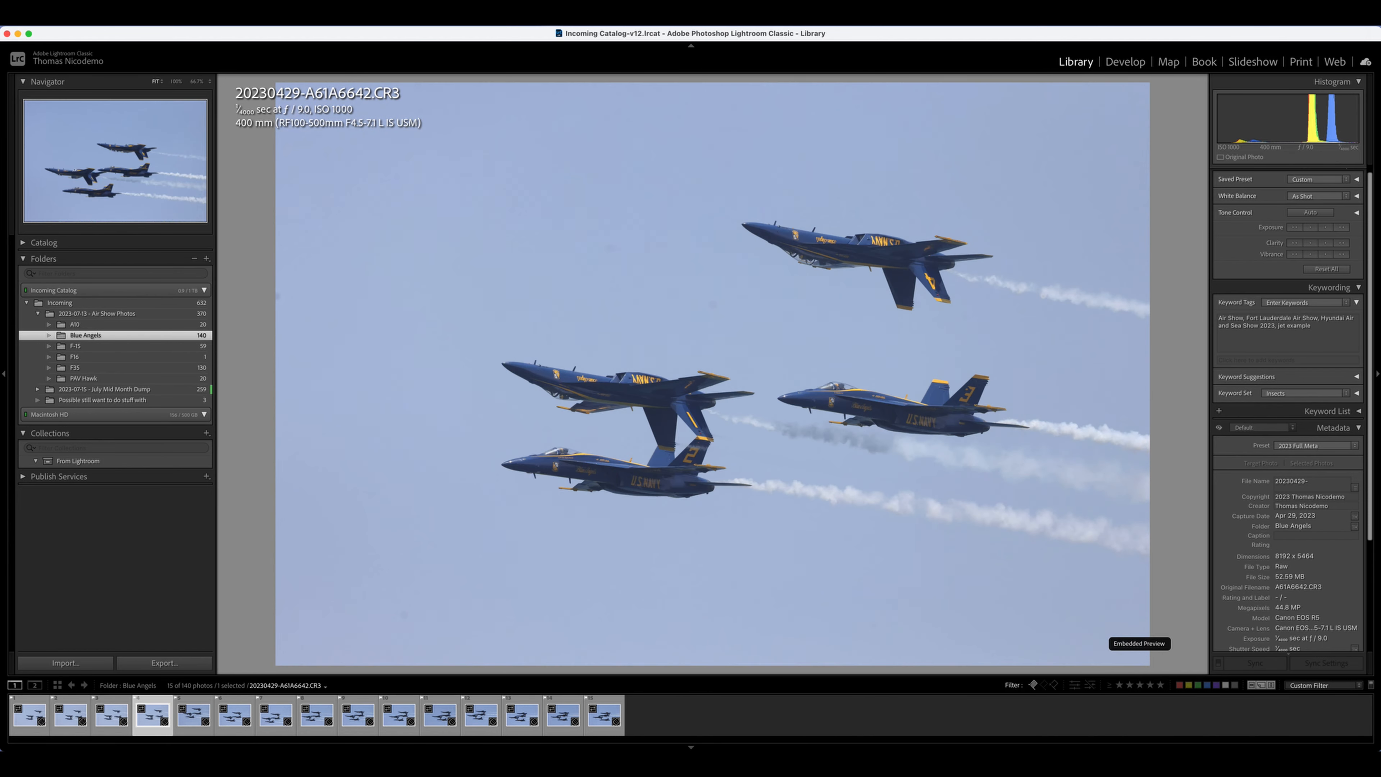
pyautogui.press('Left')
pyautogui.press('Left')
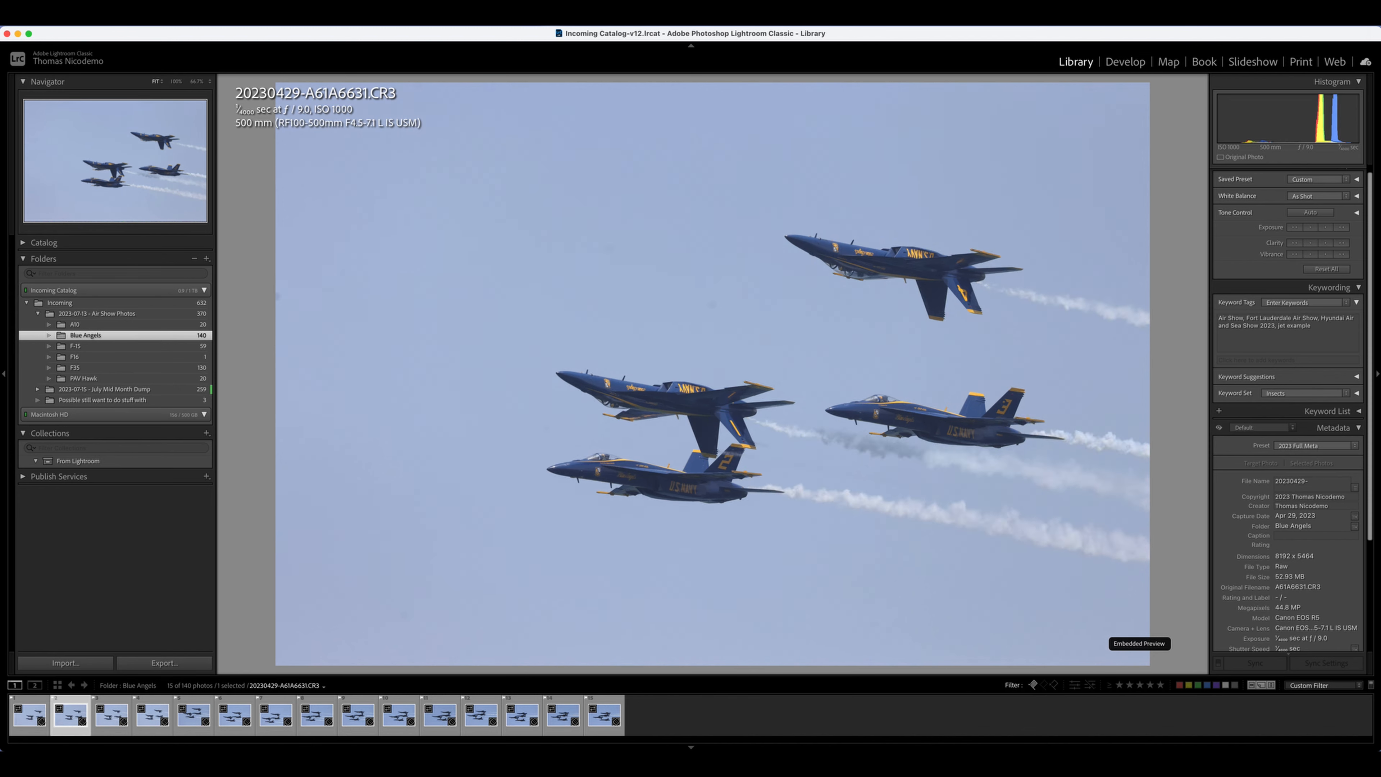
pyautogui.press('Right')
pyautogui.press('Right')
pyautogui.press('Right')
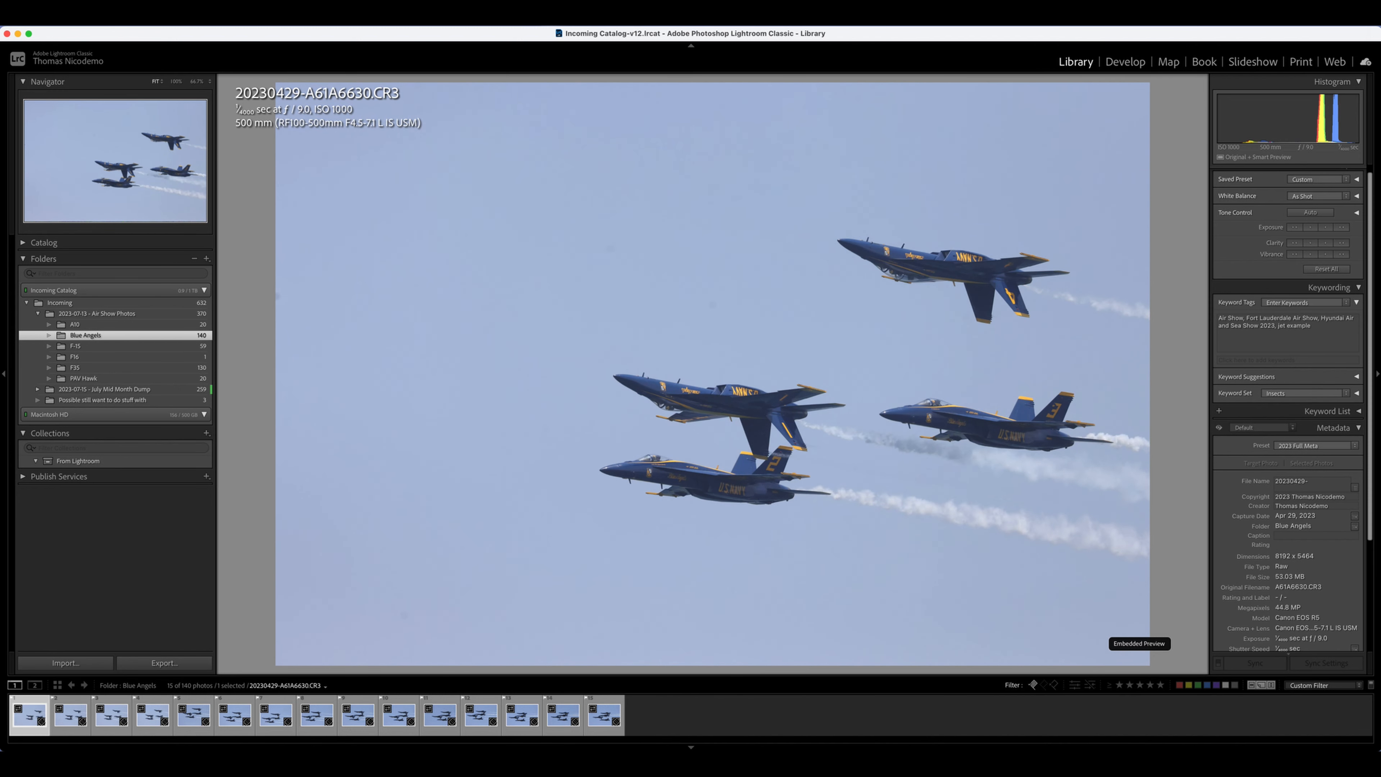
pyautogui.press('Left')
pyautogui.press('Left')
pyautogui.press('Left')
pyautogui.press('Left')
pyautogui.press('Right')
pyautogui.press('Right')
pyautogui.press('Left')
pyautogui.press('Left')
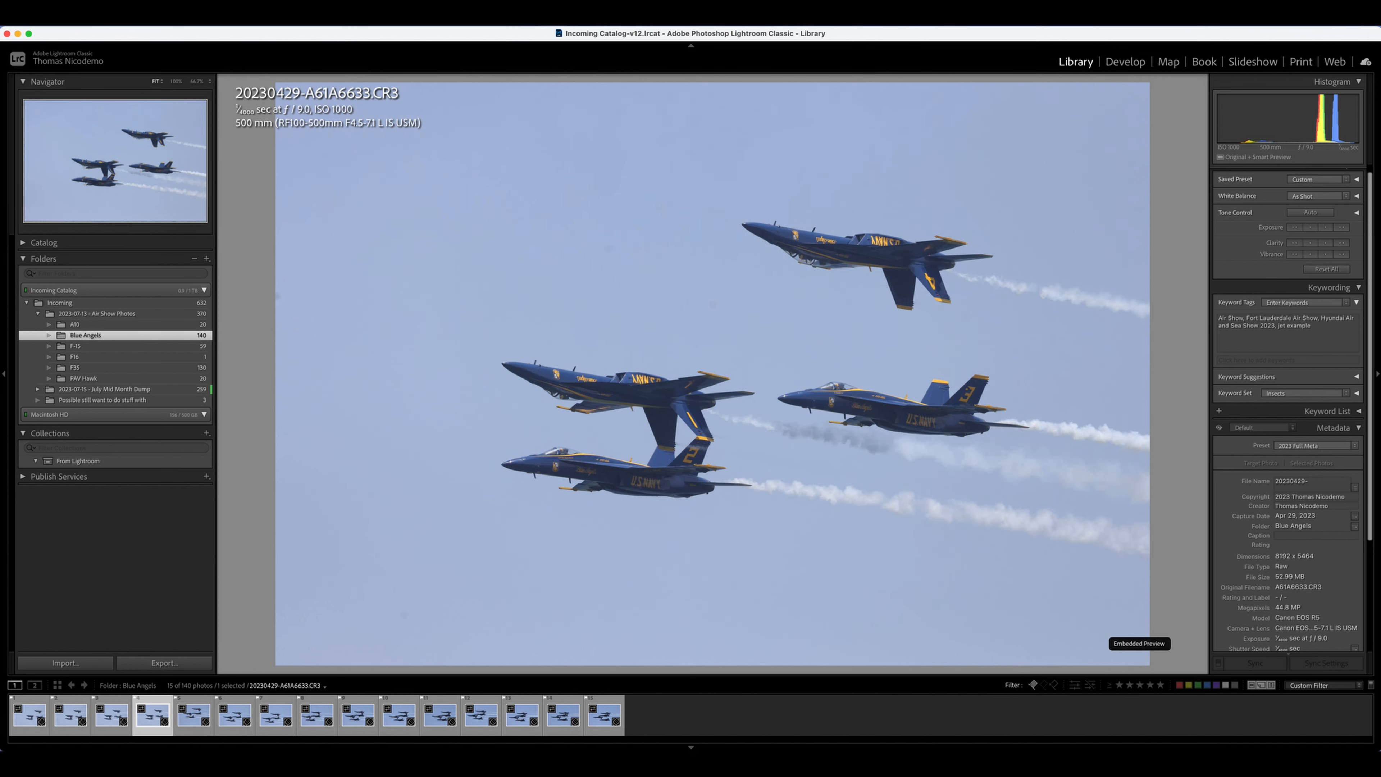
# Compare the opening picks with the tighter four-jet formation frames that follow, and return to 20230429-A61A6630.CR3.
pyautogui.press('Right')
pyautogui.press('Right')
pyautogui.press('Right')
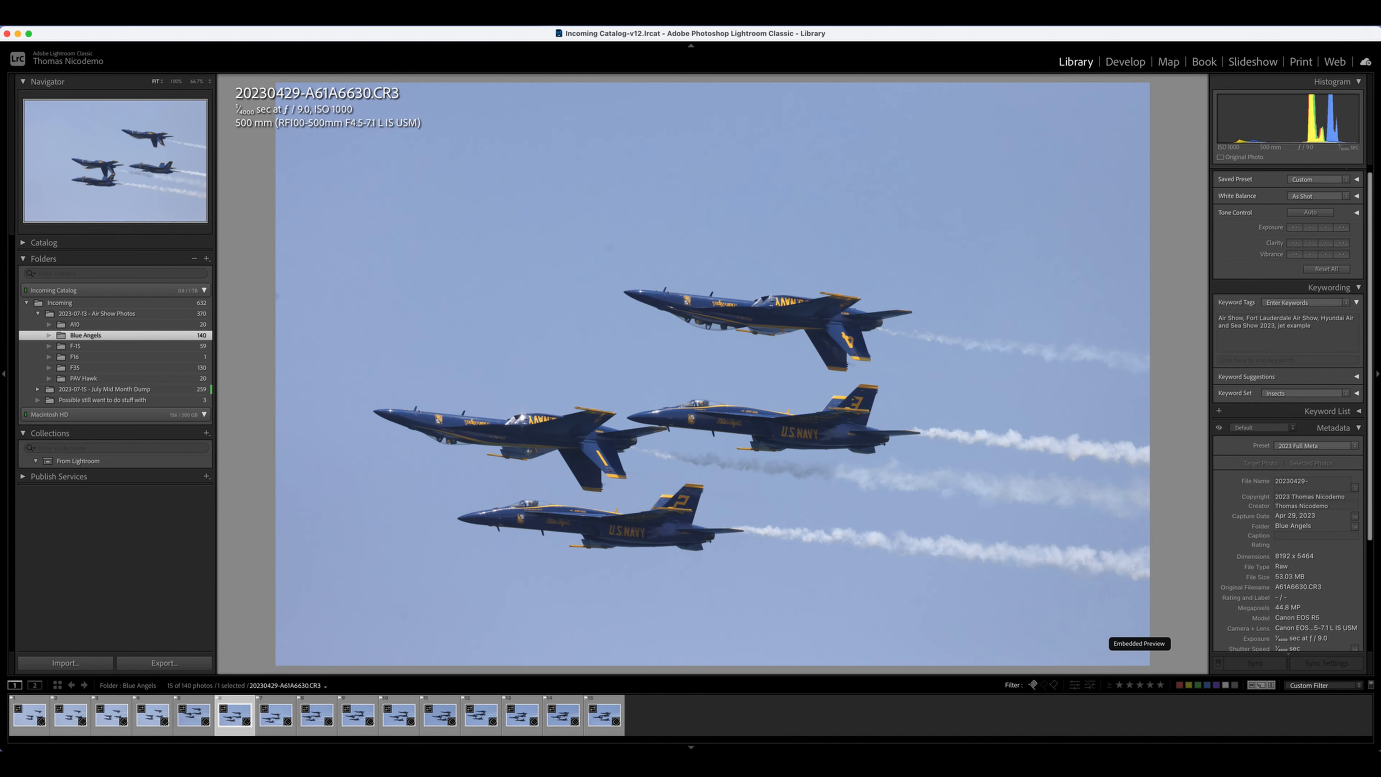
pyautogui.press('Right')
pyautogui.press('Left')
pyautogui.press('Left')
pyautogui.press('Left')
pyautogui.press('Left')
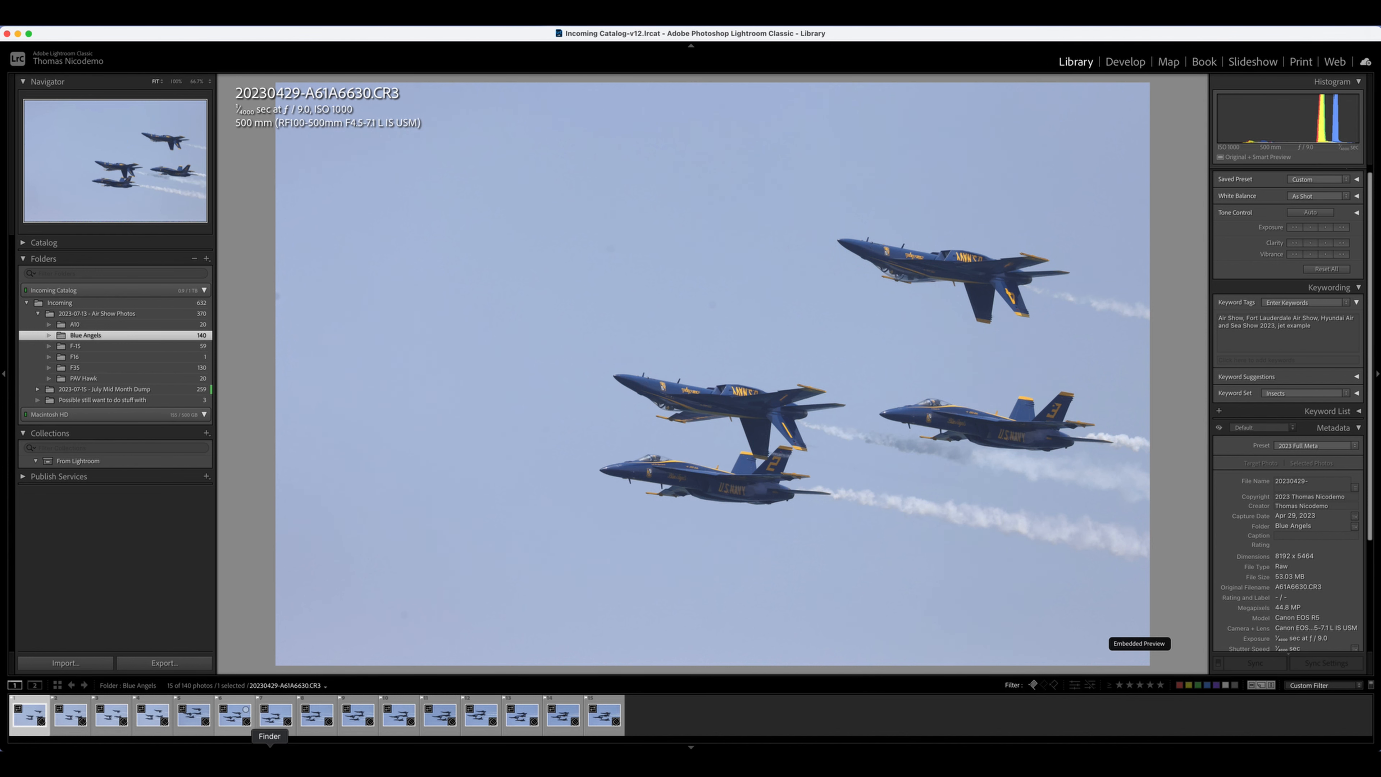
# Switch to Finder, view the contents of the Photo Archive and DaynjerInFocus drives, and return to Lightroom Classic.
pyautogui.click(269, 741)
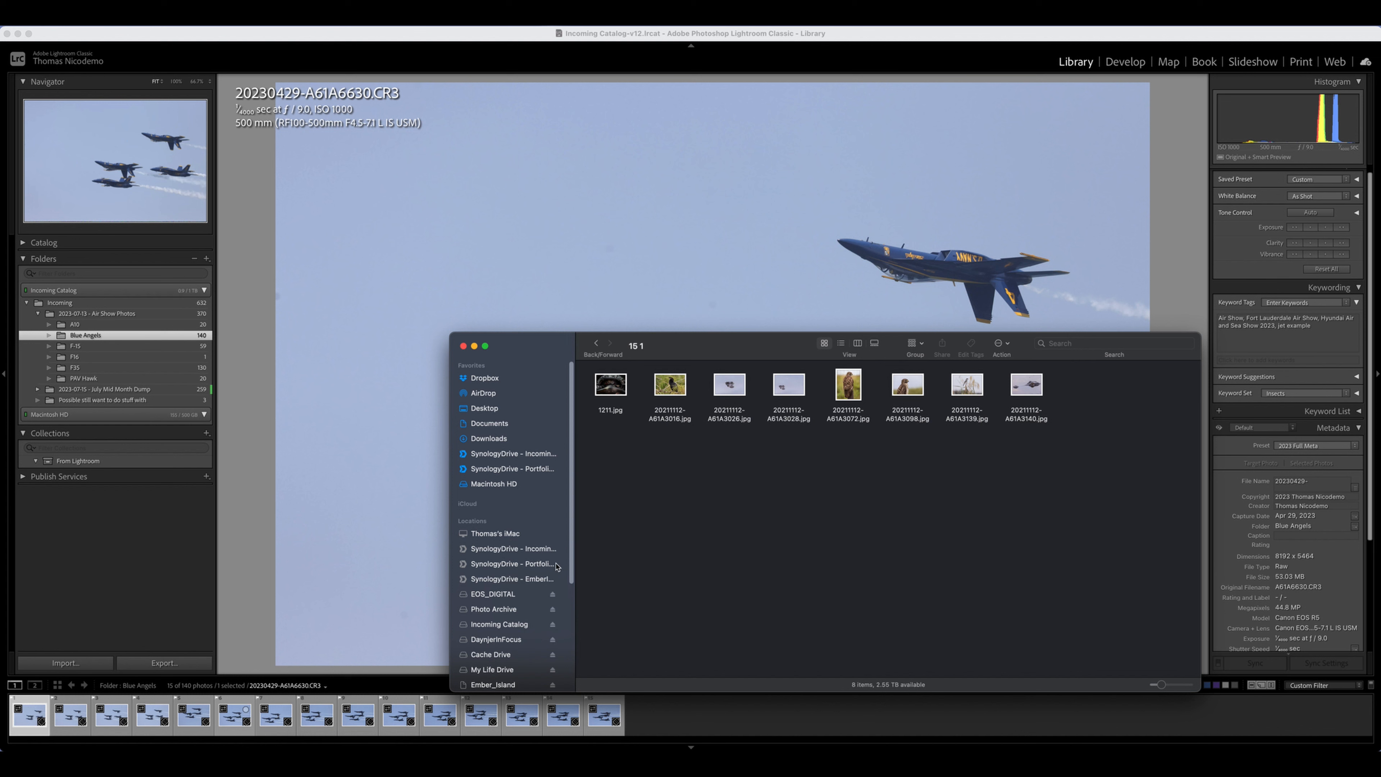
pyautogui.scroll(-4, 544, 550)
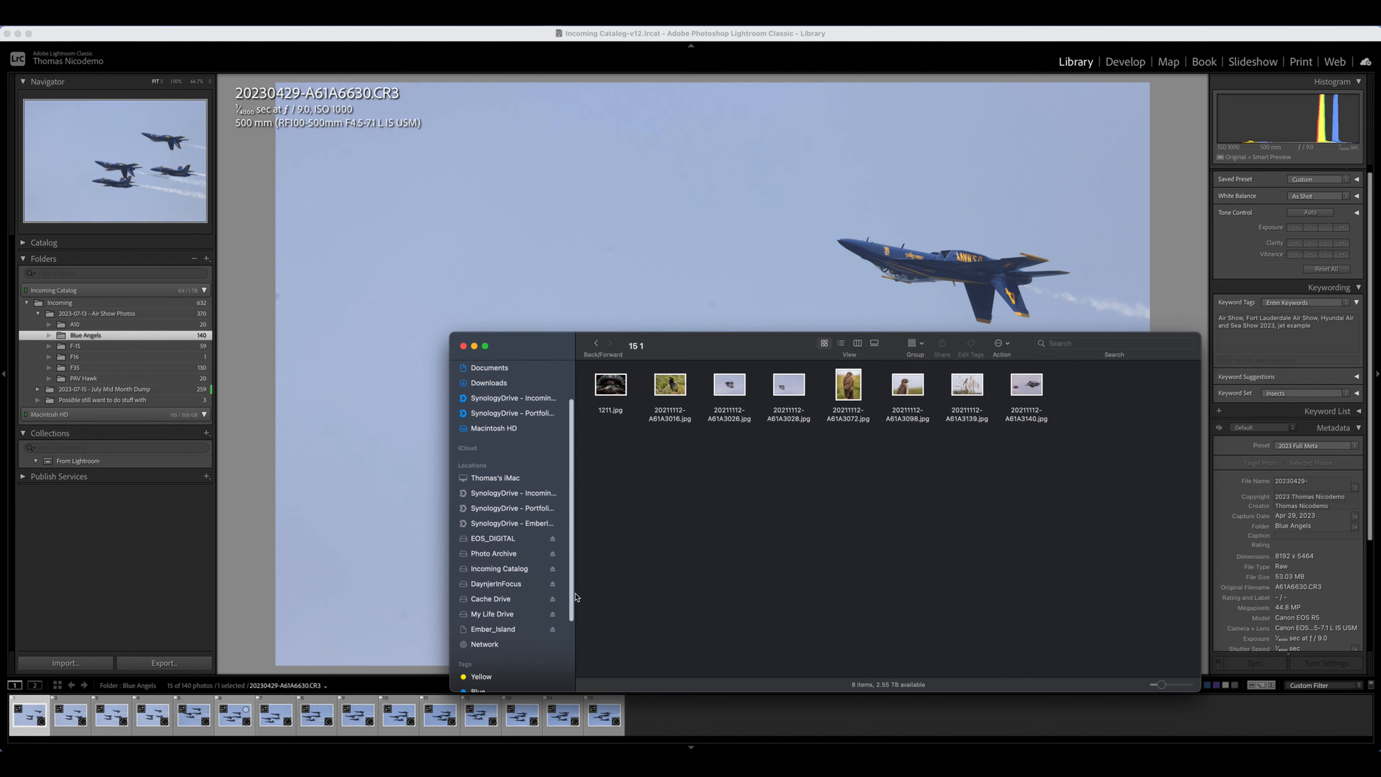
pyautogui.click(500, 509)
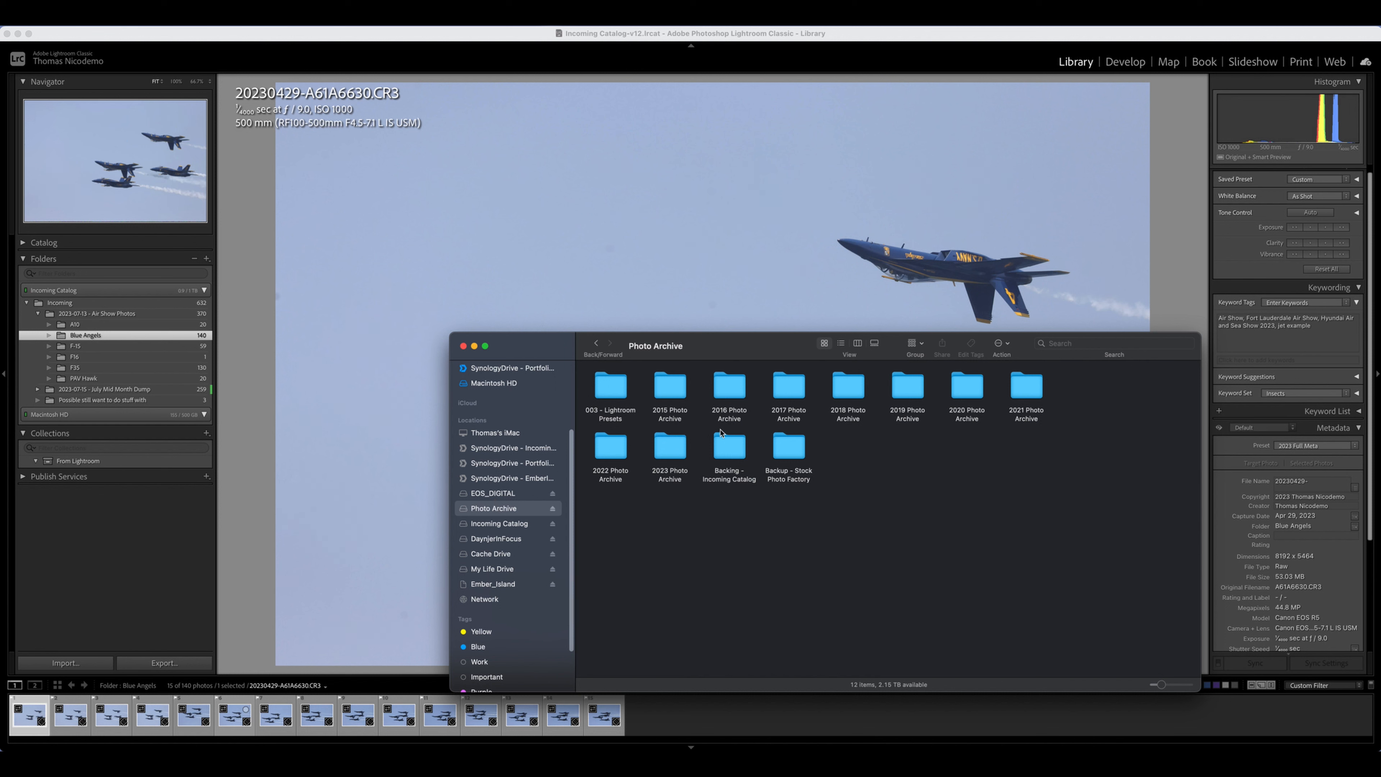
pyautogui.click(496, 540)
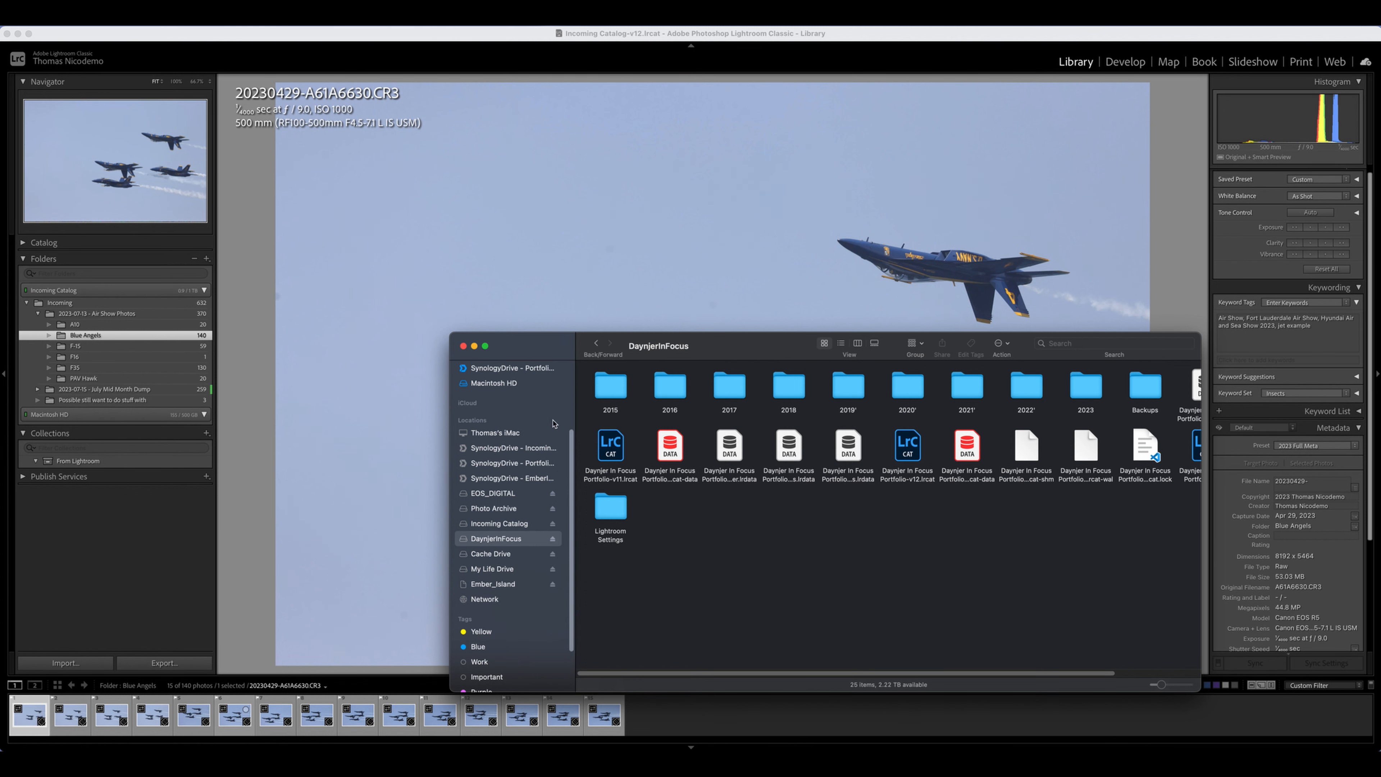
pyautogui.click(463, 346)
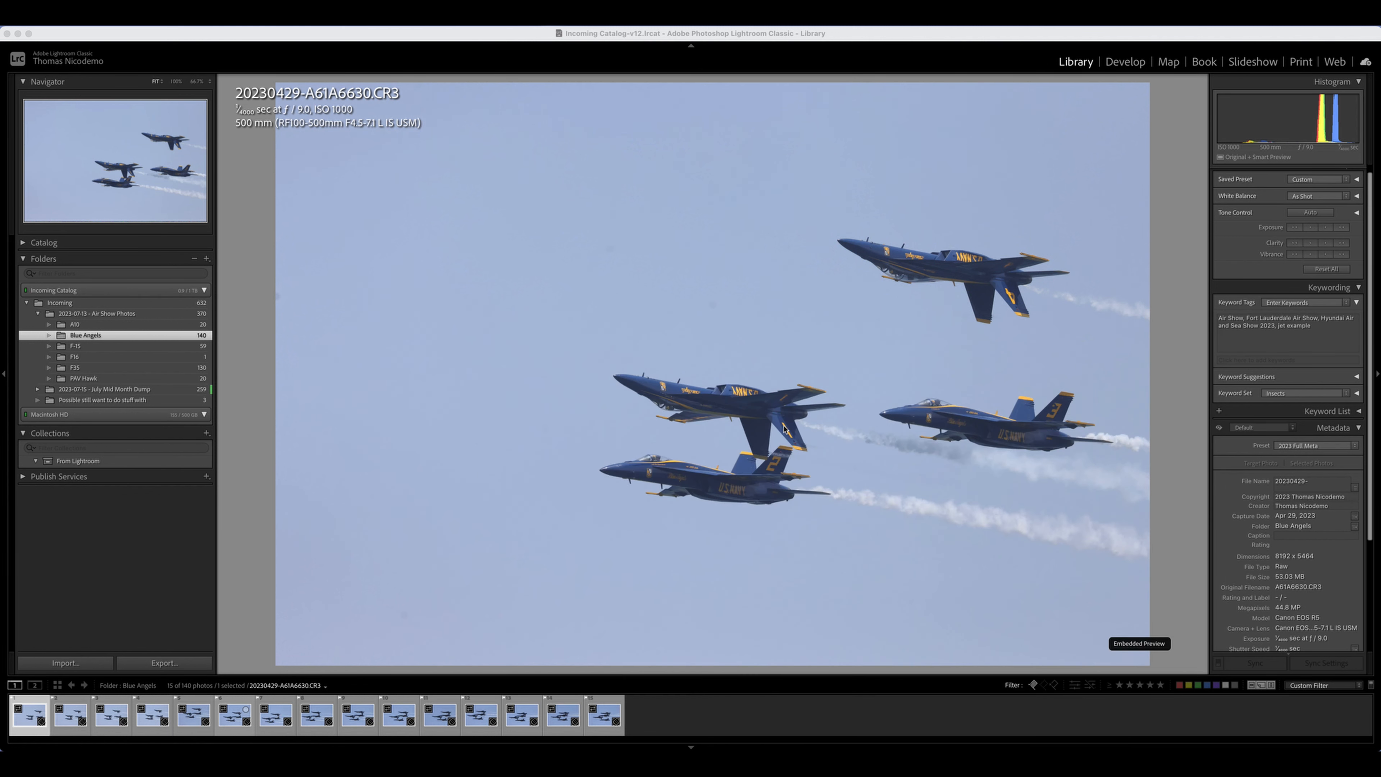
pyautogui.click(715, 244)
pyautogui.click(719, 241)
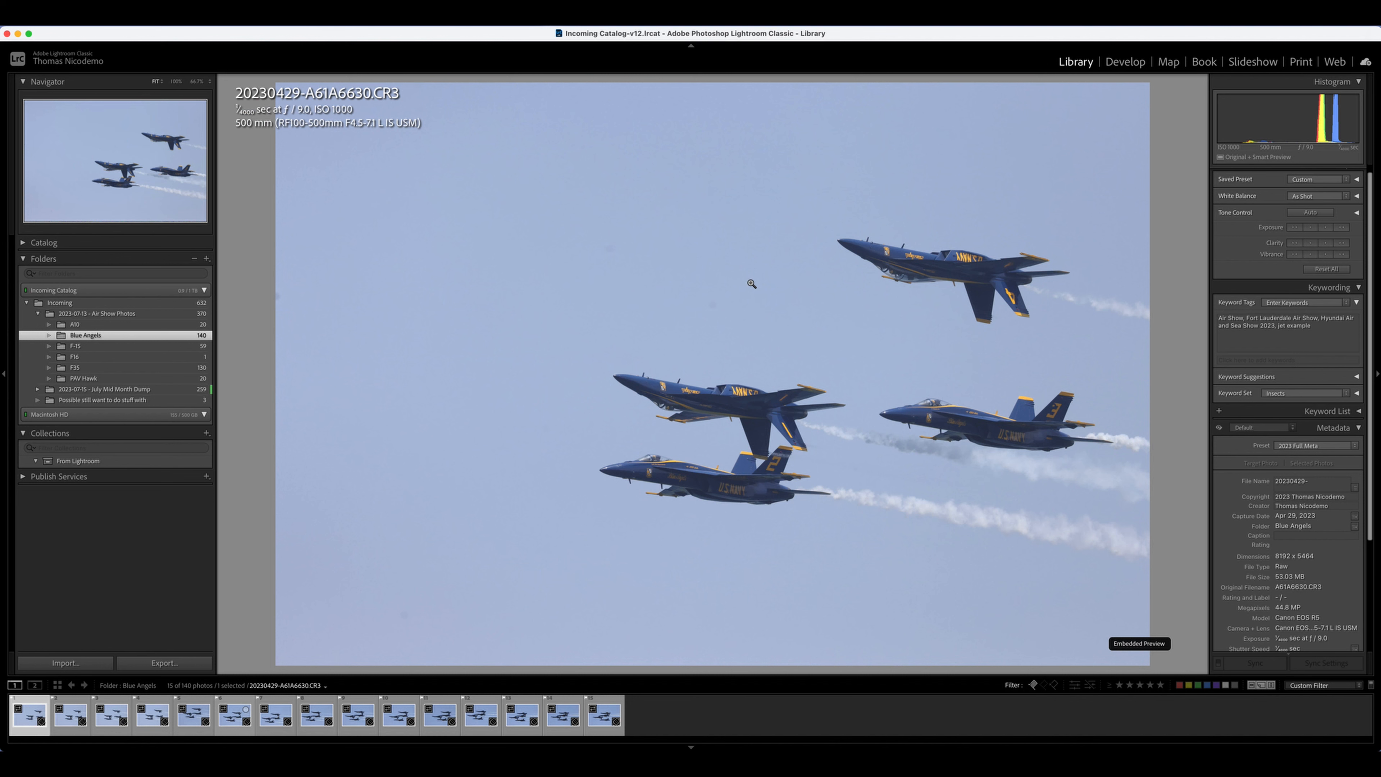
# Compare the first Blue Angels frames of the series and rate 20230429-A61A6633.CR3 two stars.
pyautogui.press('Right')
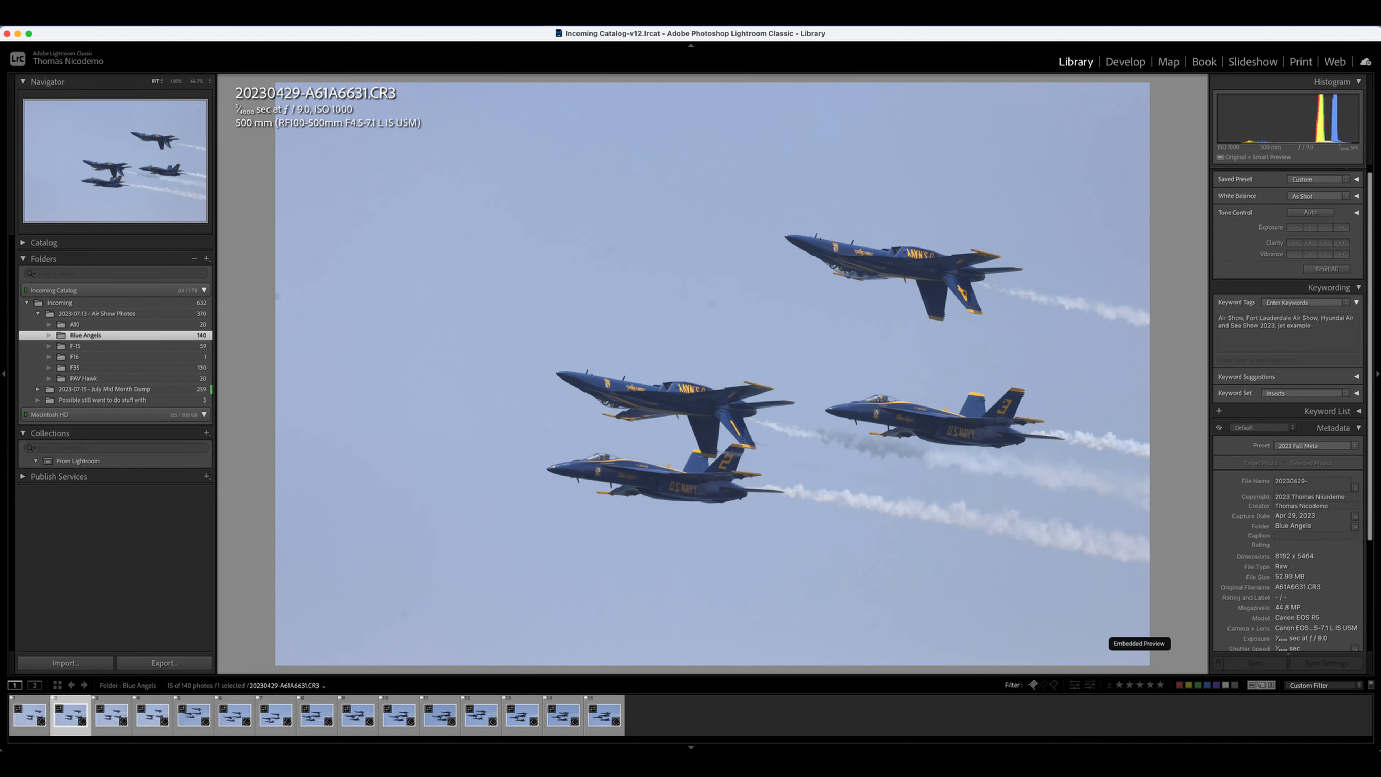
pyautogui.press('Right')
pyautogui.press('Right')
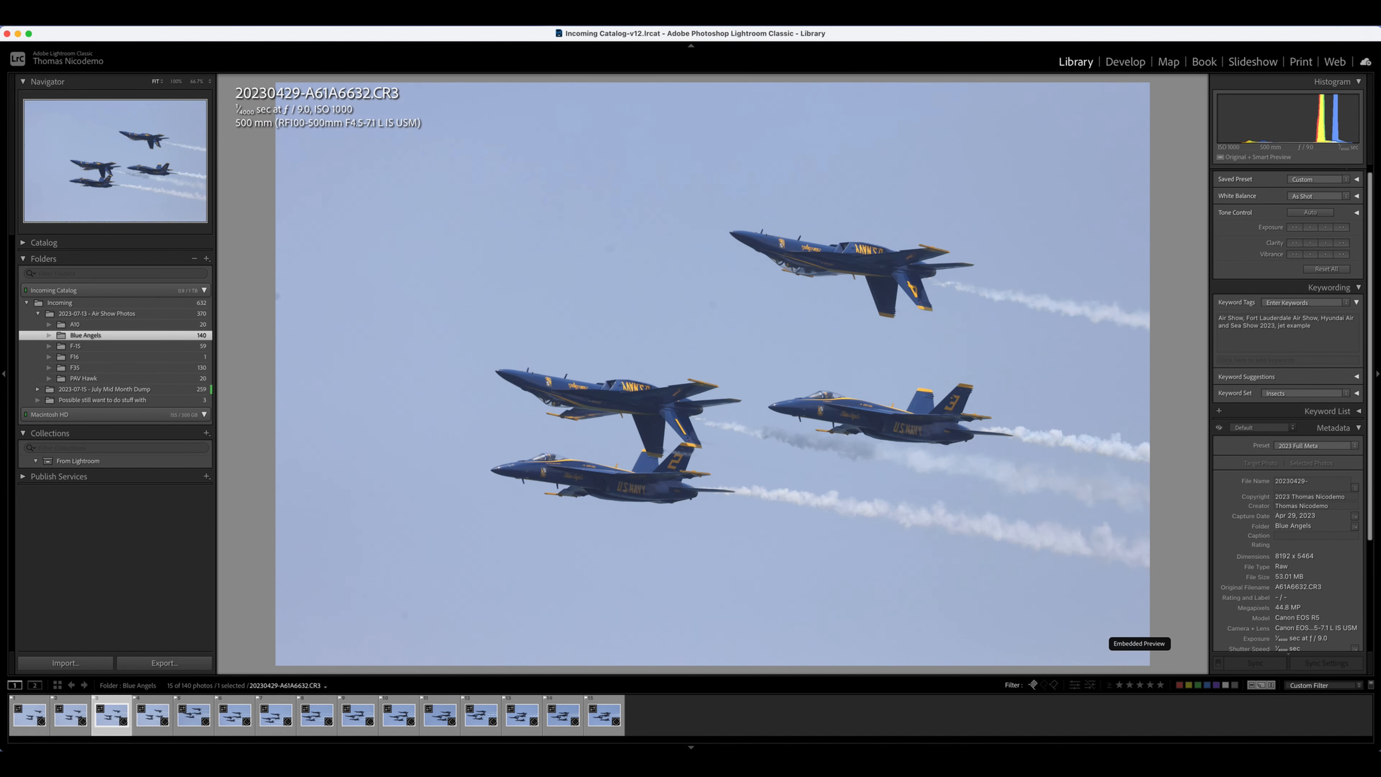
pyautogui.press('Left')
pyautogui.press('Left')
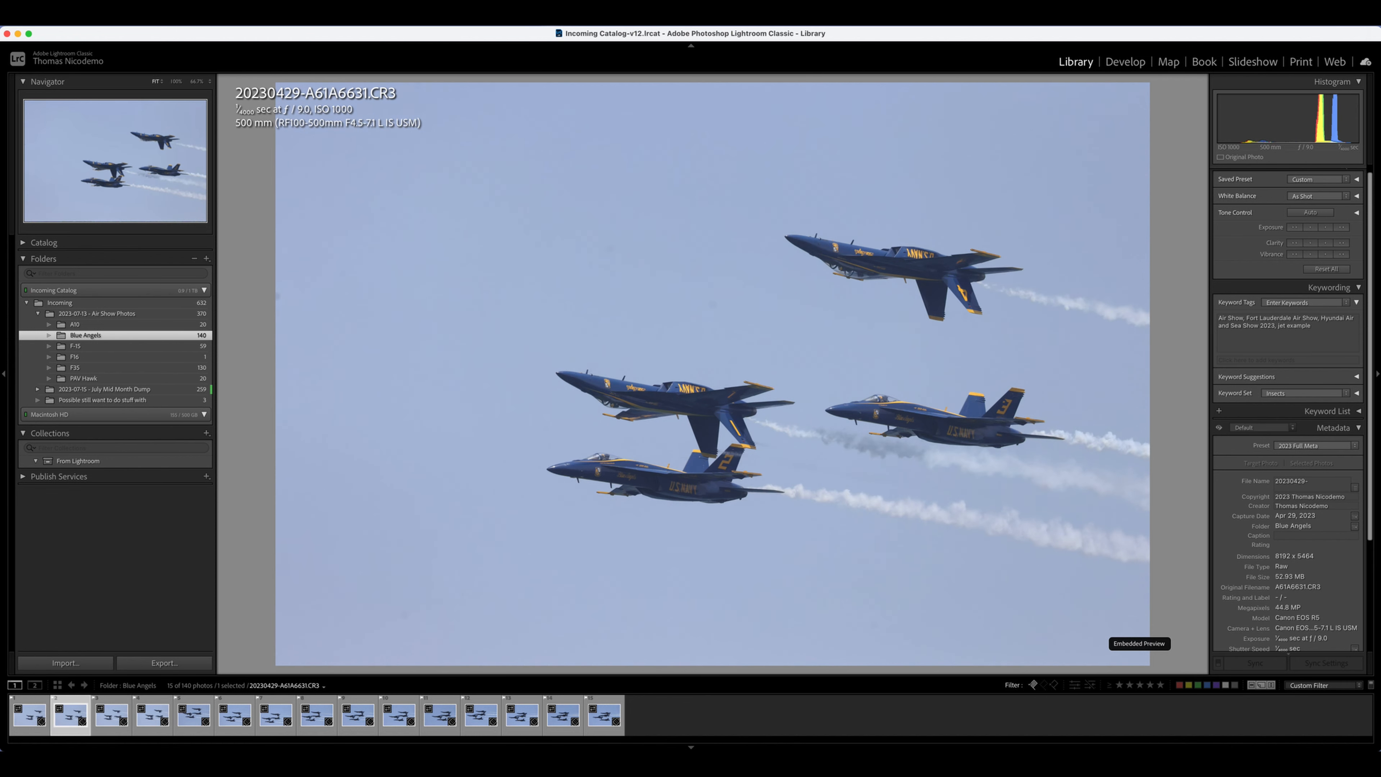
pyautogui.press('Right')
pyautogui.press('Right')
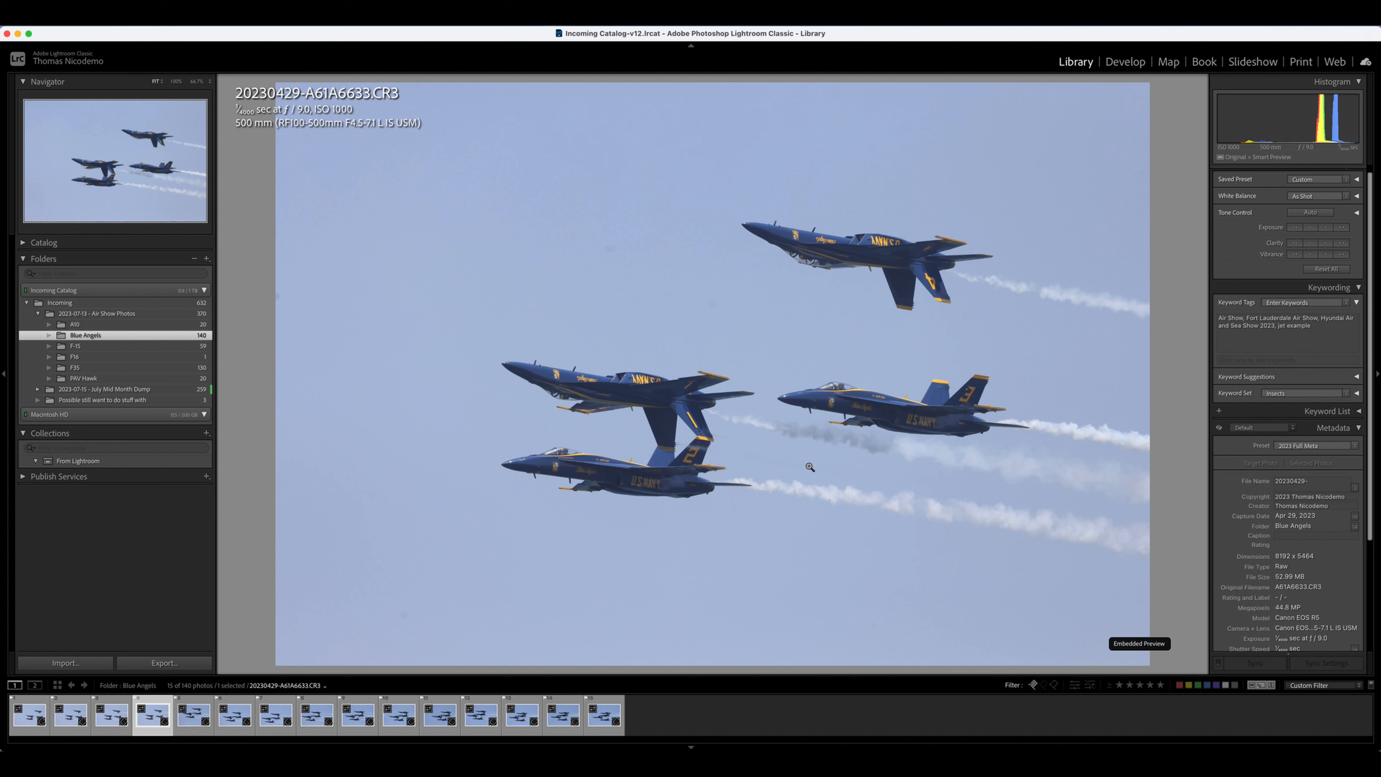
pyautogui.press('2')
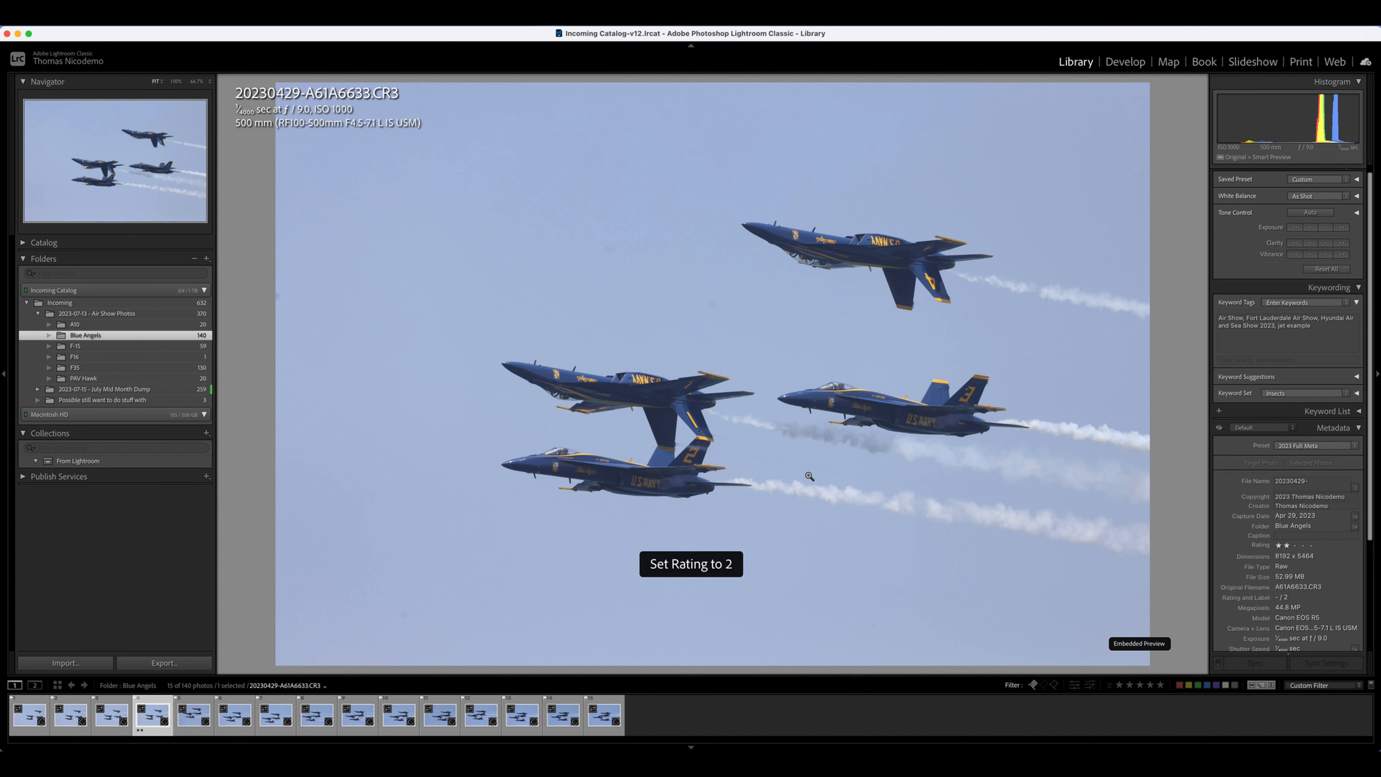
# Compare the following formation shots and give 20230429-A61A6641.CR3 a two-star rating.
pyautogui.press('Right')
pyautogui.press('Right')
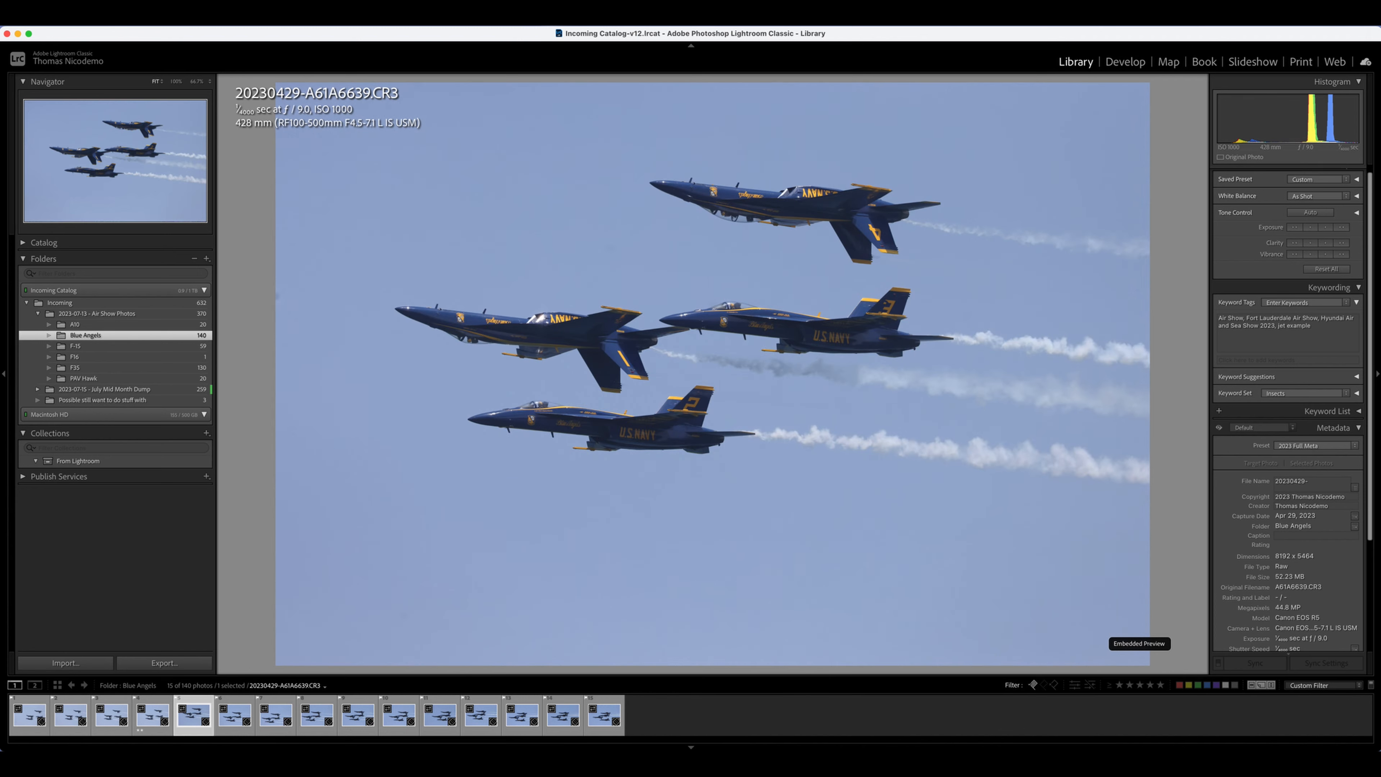
pyautogui.press('Left')
pyautogui.press('Right')
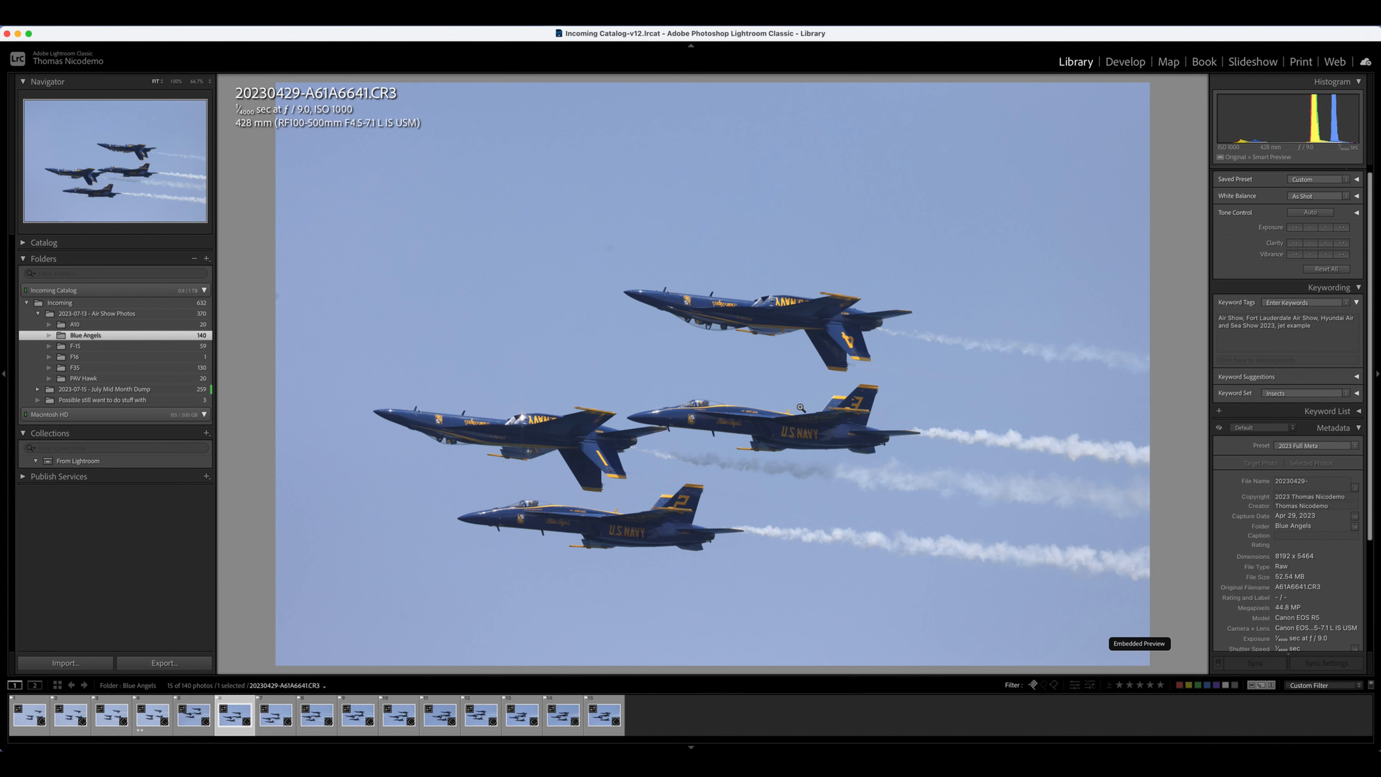
pyautogui.press('1')
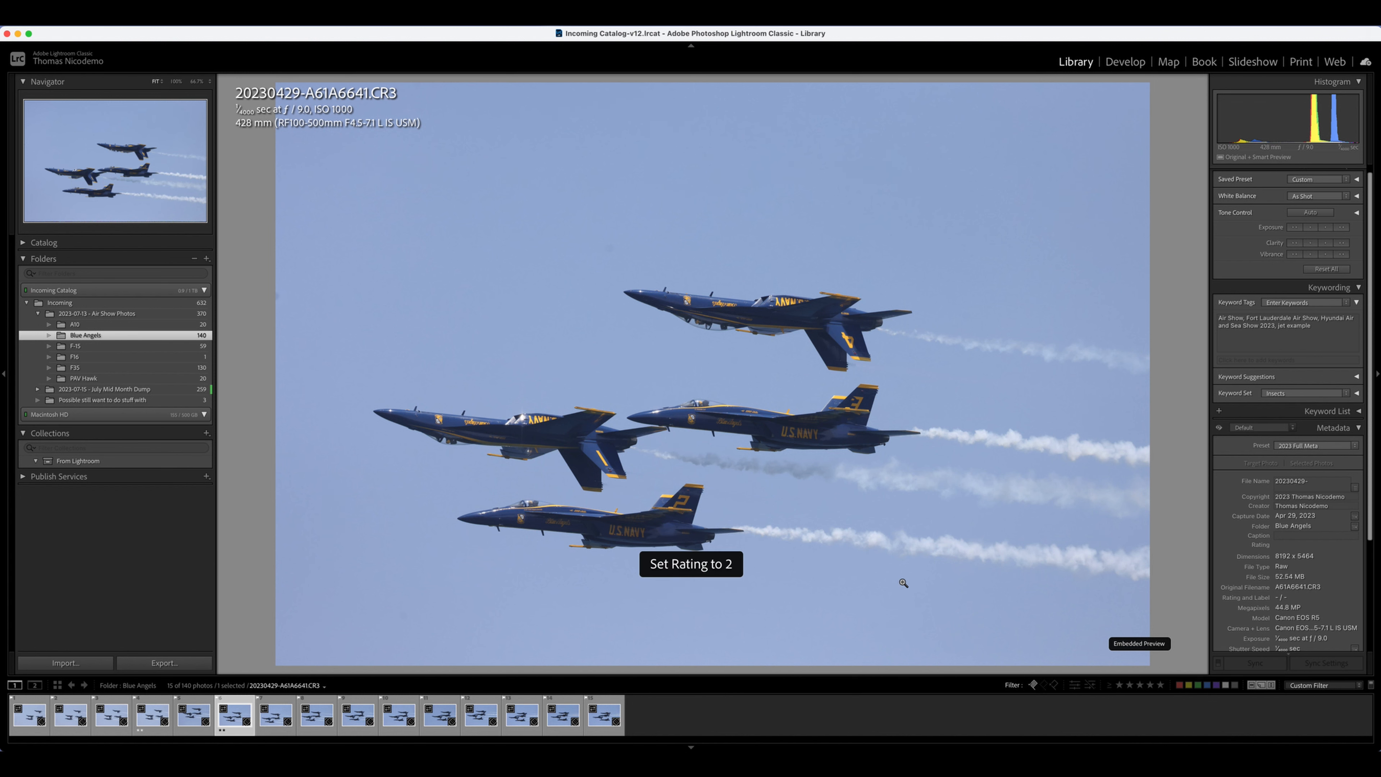
# Advance through the formation series and rate 20230429-A61A6644.CR3 two stars.
pyautogui.press('Right')
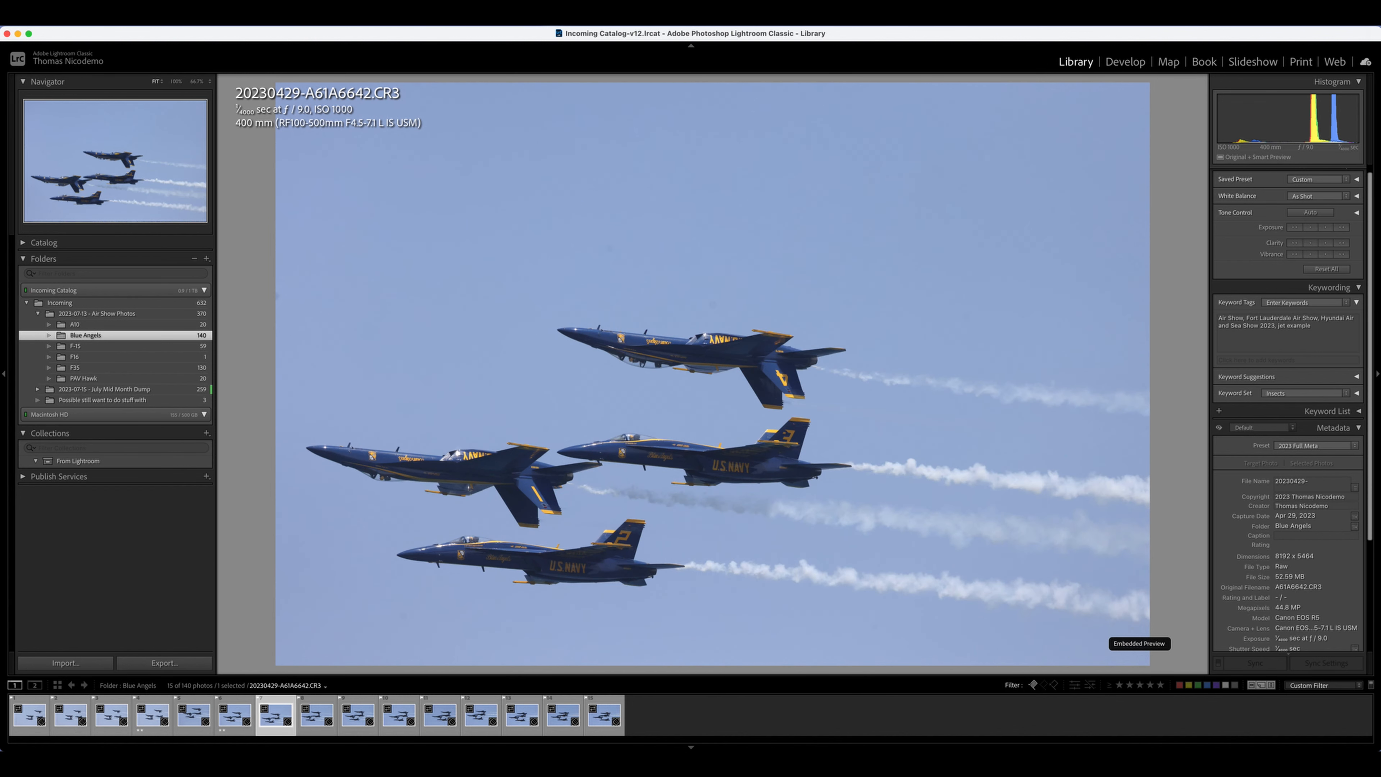
pyautogui.press('Right')
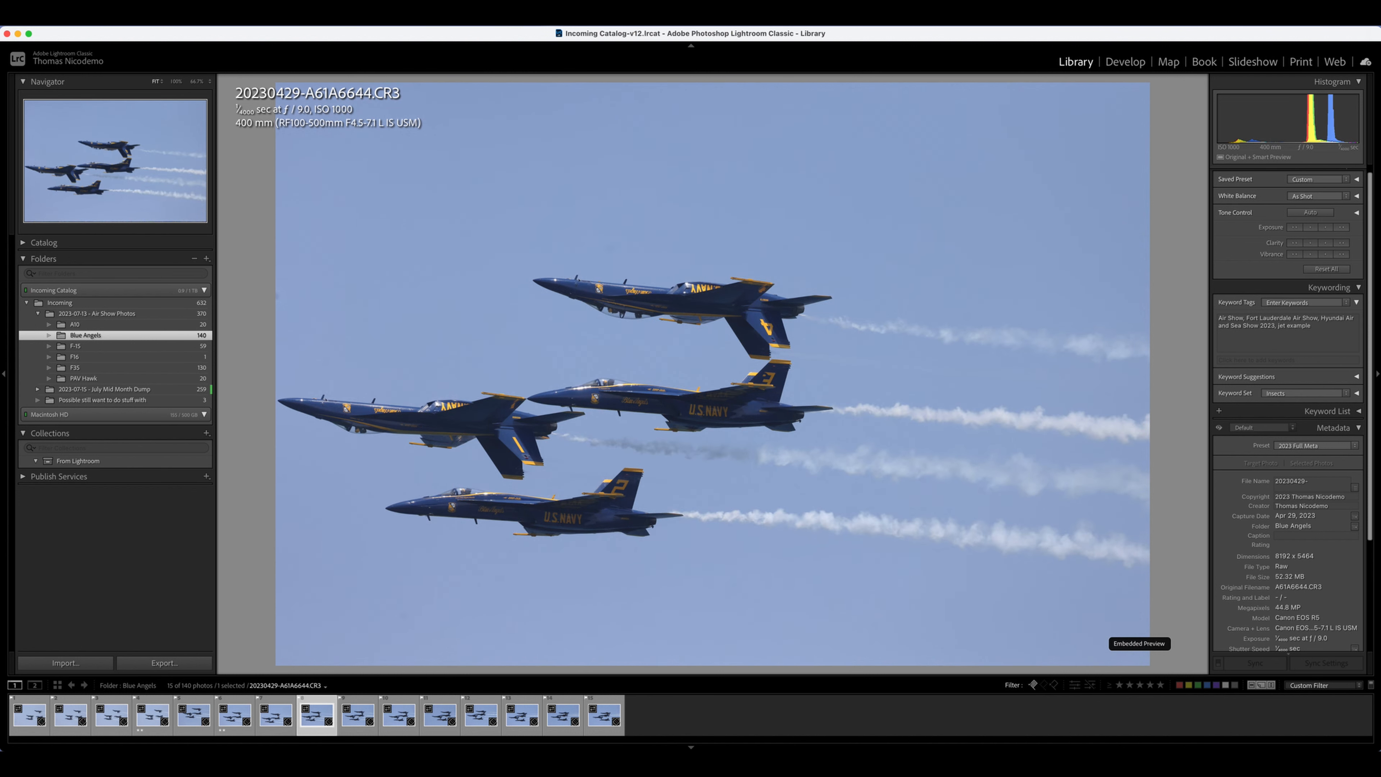
pyautogui.press('1')
pyautogui.press('Right')
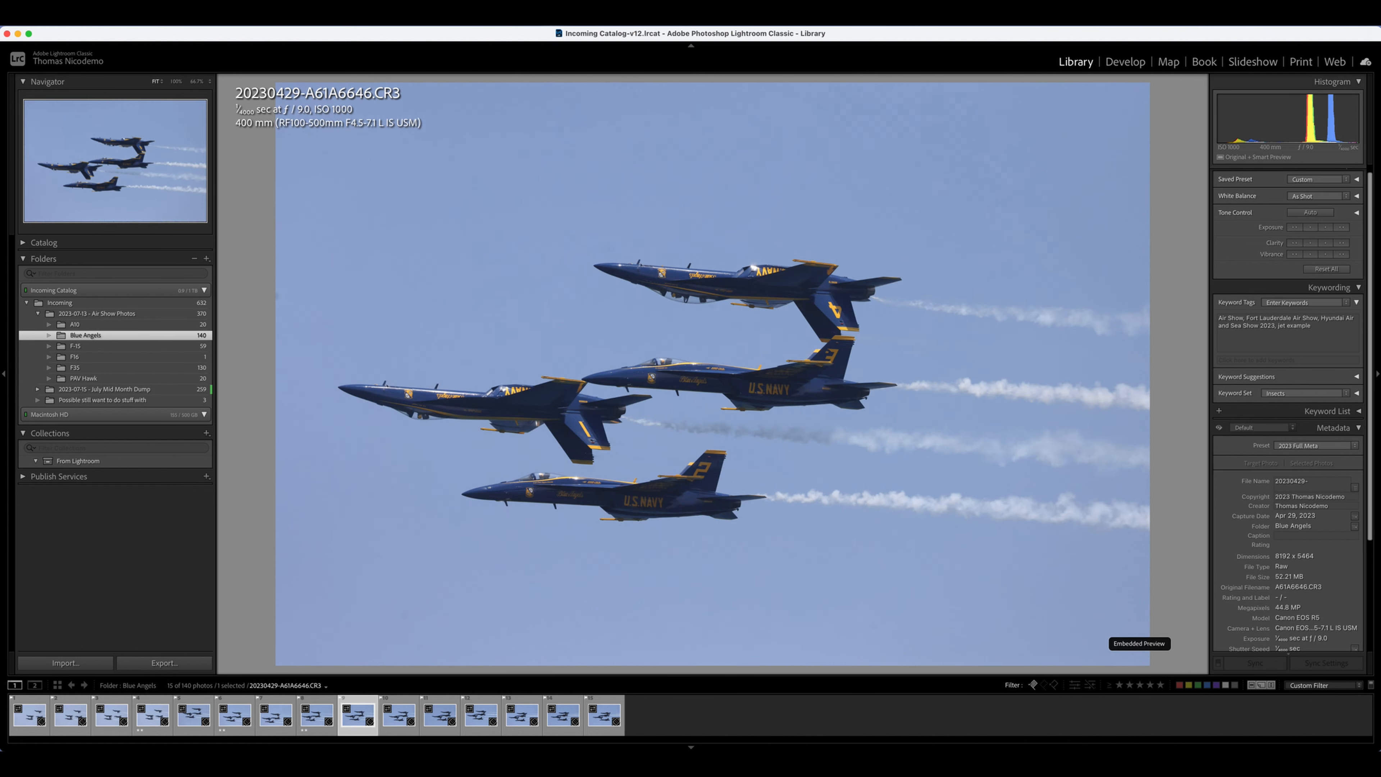
# Skip the next similar frames and rate 20230429-A61A6651.CR3 two stars.
pyautogui.press('Right')
pyautogui.press('Right')
pyautogui.press('Right')
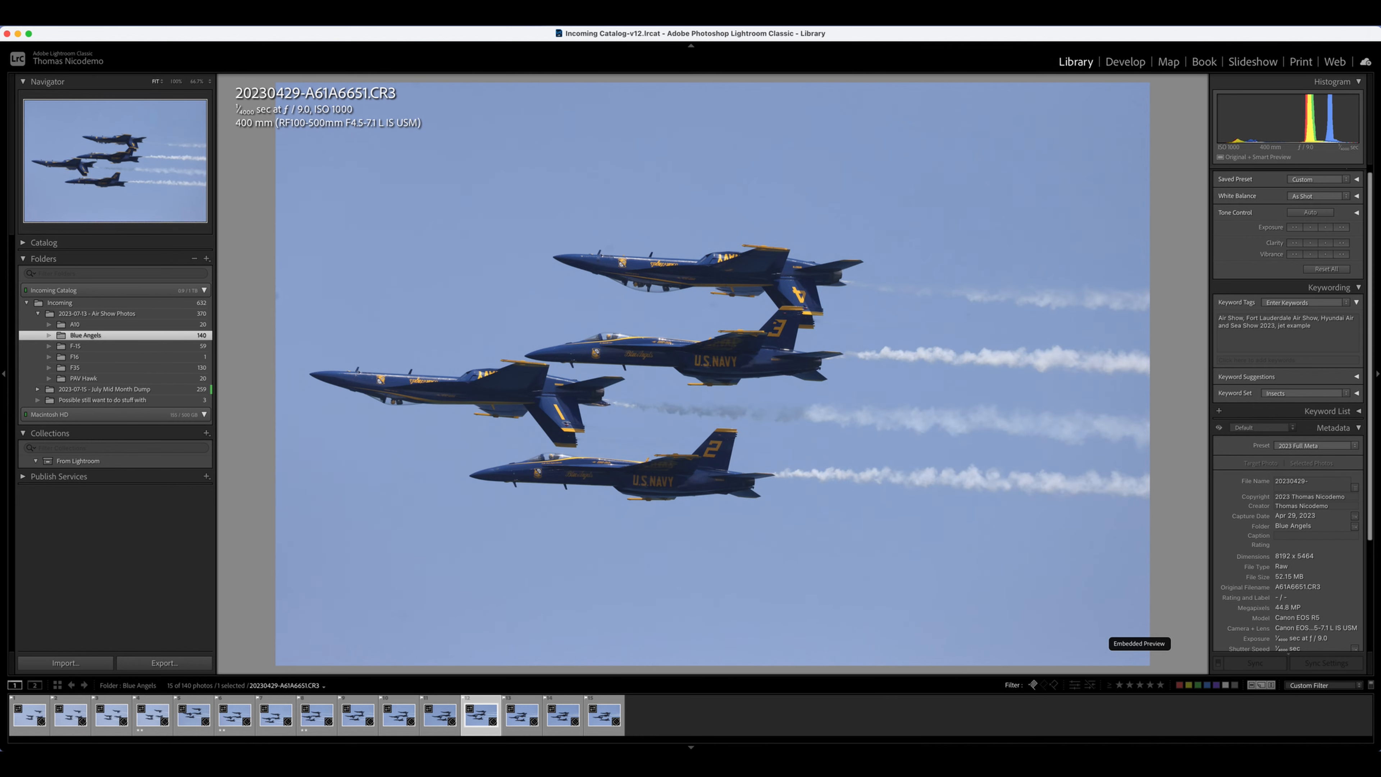
pyautogui.press('1')
pyautogui.press('Right')
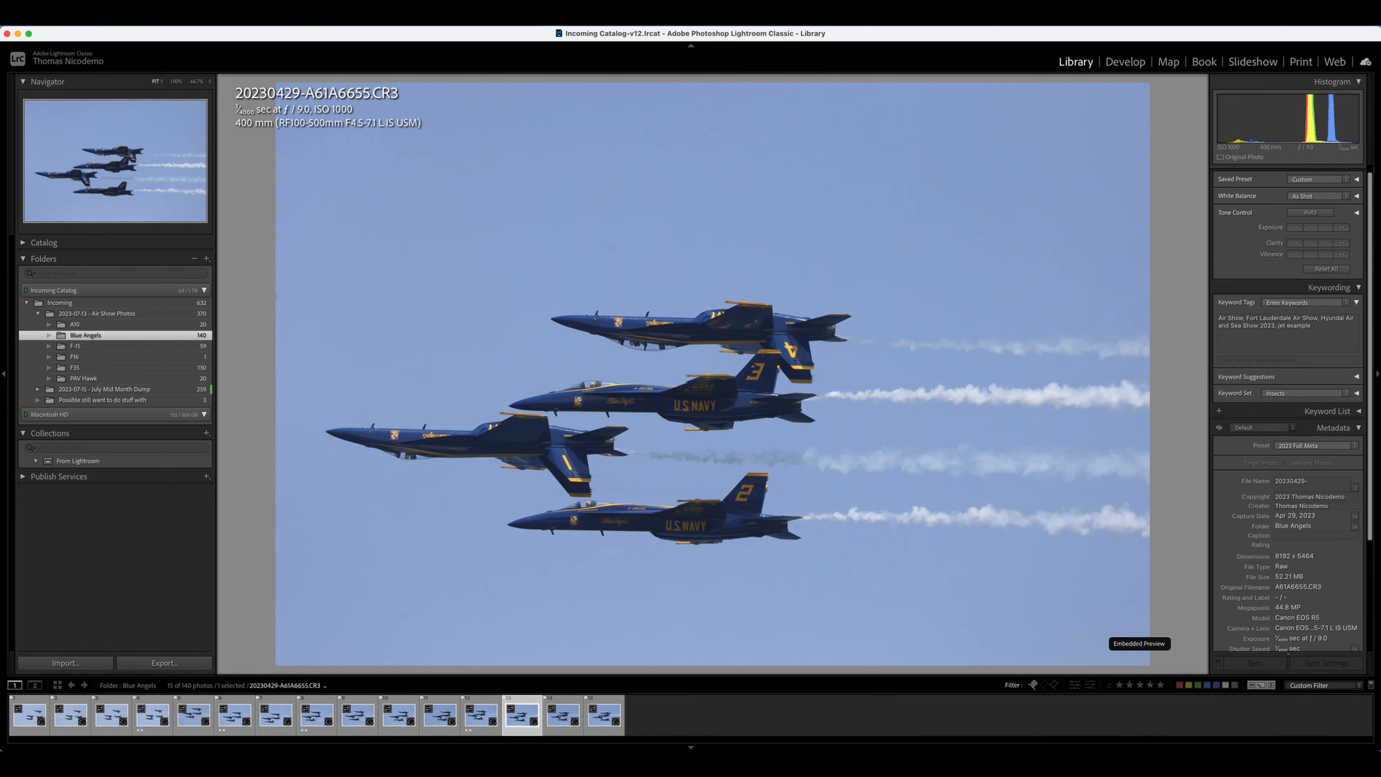
# Compare 20230429-A61A6655.CR3 with the following frame, rate A61A6655 two stars, and go to the last photo.
pyautogui.press('Right')
pyautogui.press('Left')
pyautogui.press('Right')
pyautogui.press('Left')
pyautogui.press('Right')
pyautogui.press('Left')
pyautogui.press('Right')
pyautogui.press('Left')
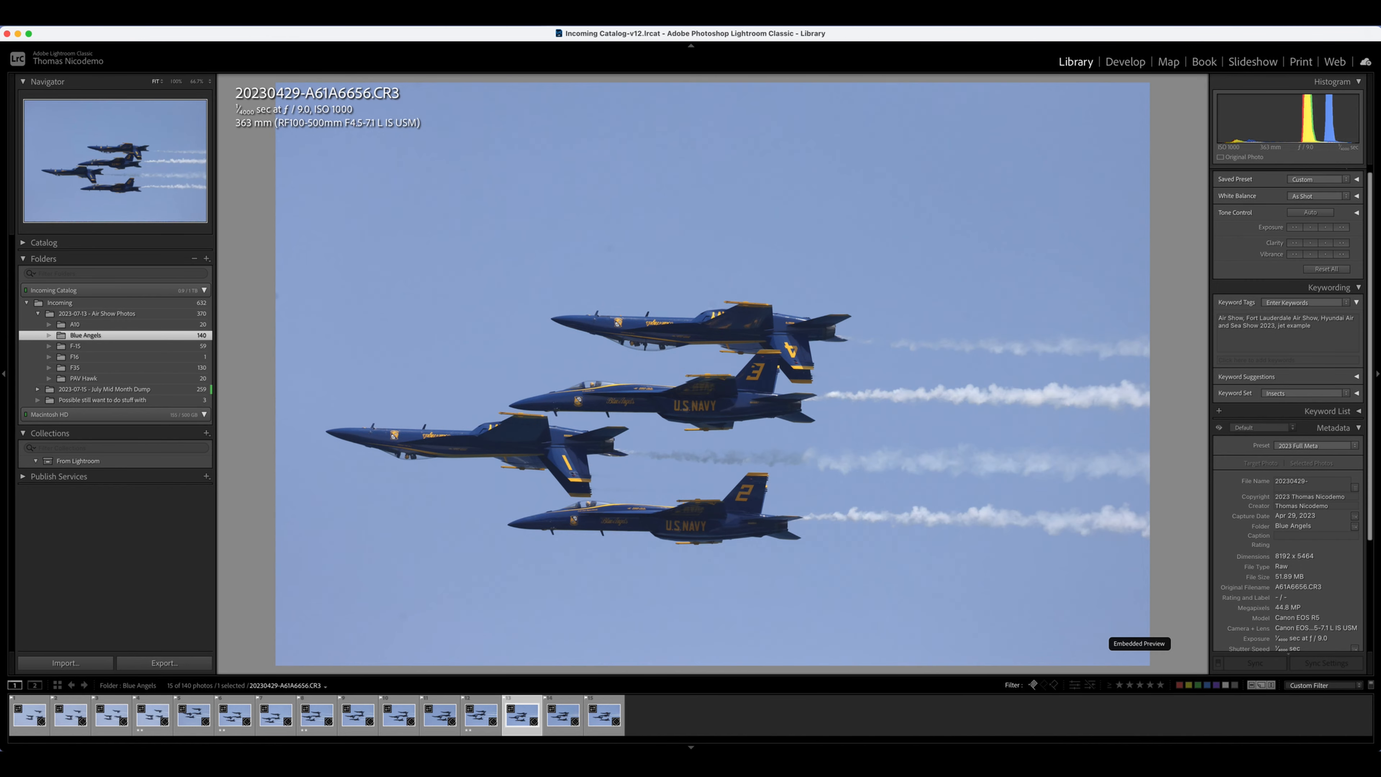
pyautogui.press('1')
pyautogui.press('Right')
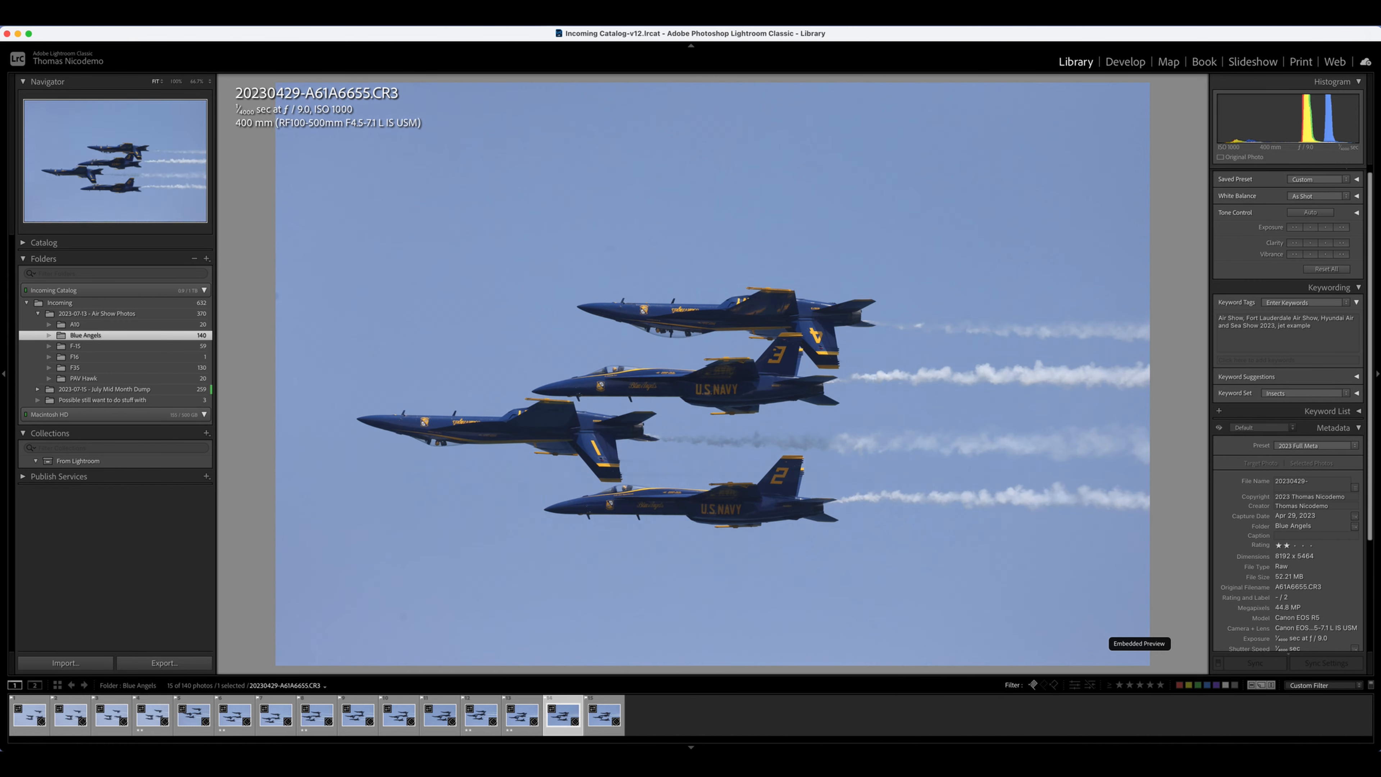
pyautogui.press('Right')
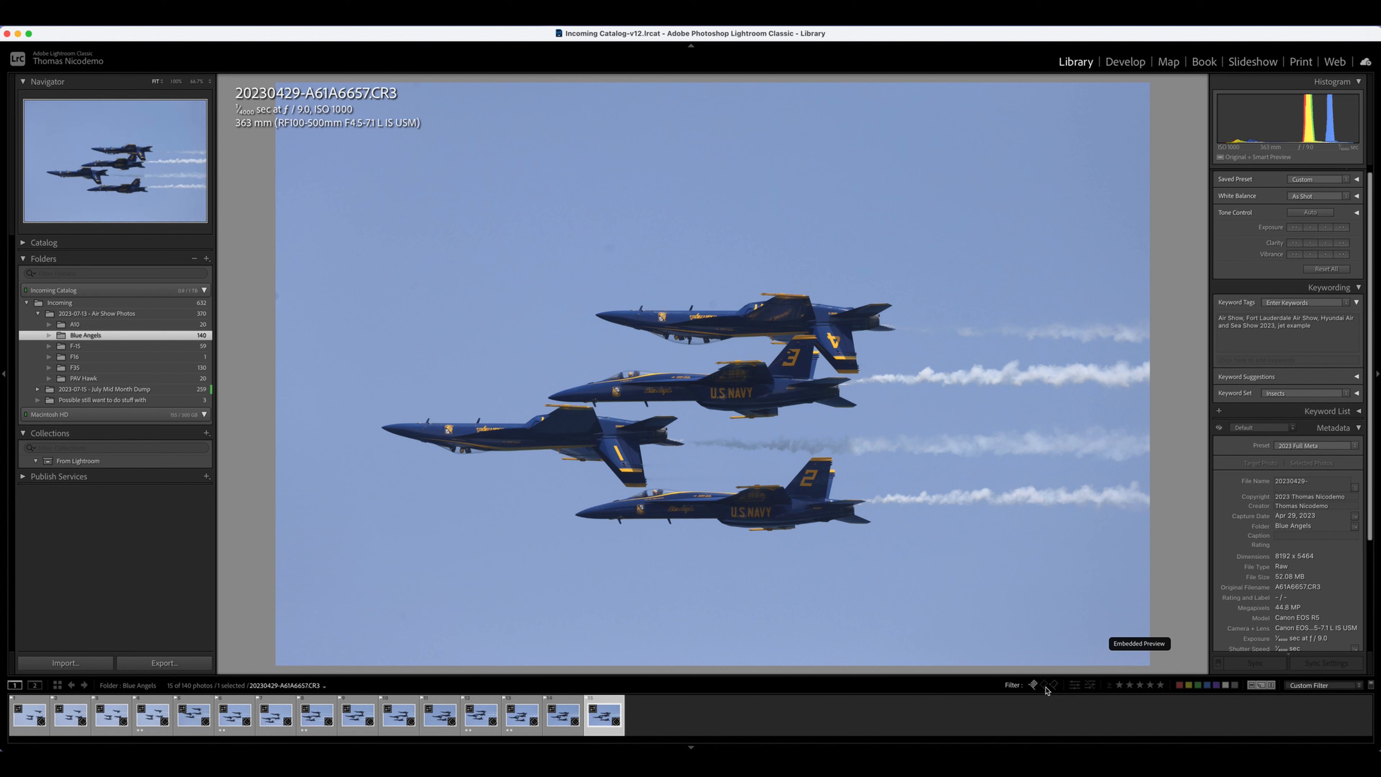
# Filter the Blue Angels photos to a rating equal to two stars and check them in the grid.
pyautogui.click(1110, 687)
pyautogui.click(1076, 709)
pyautogui.click(1108, 688)
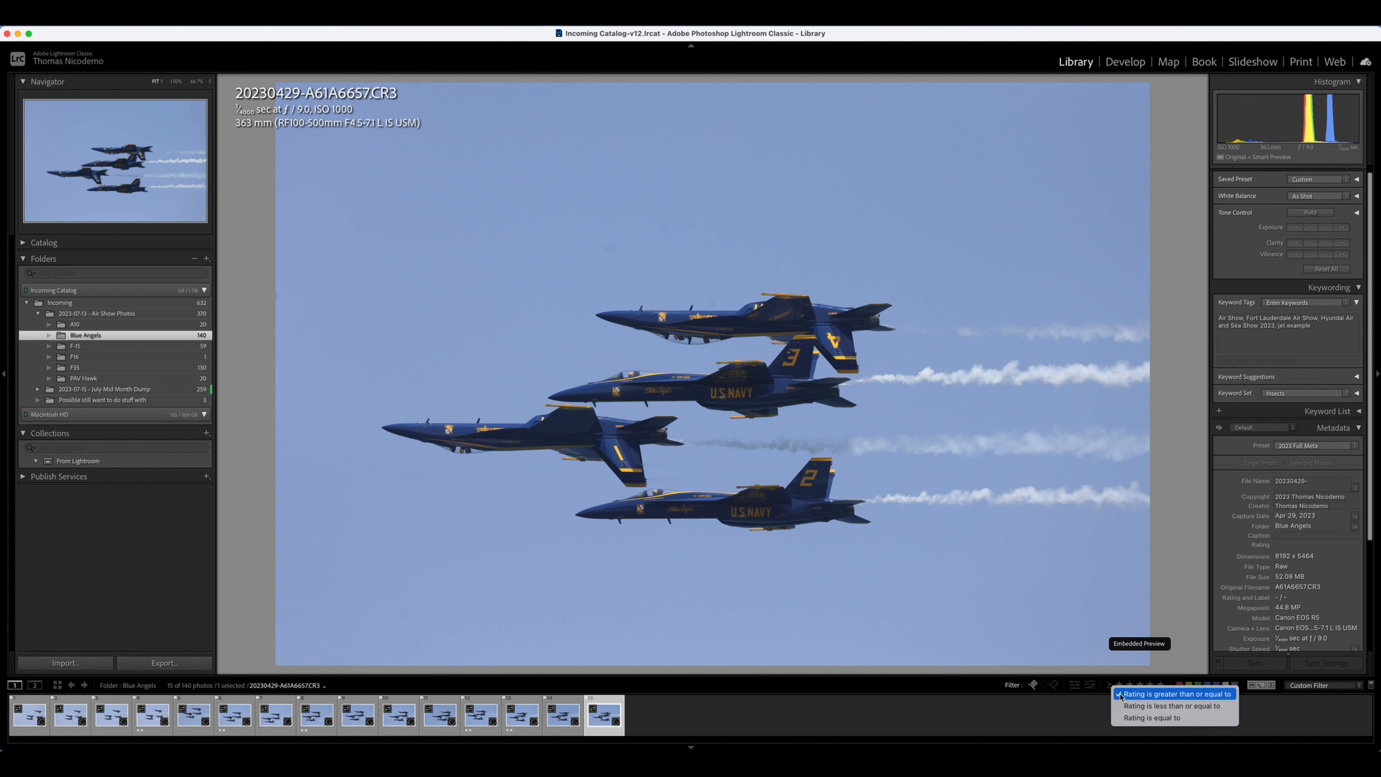
pyautogui.click(1188, 718)
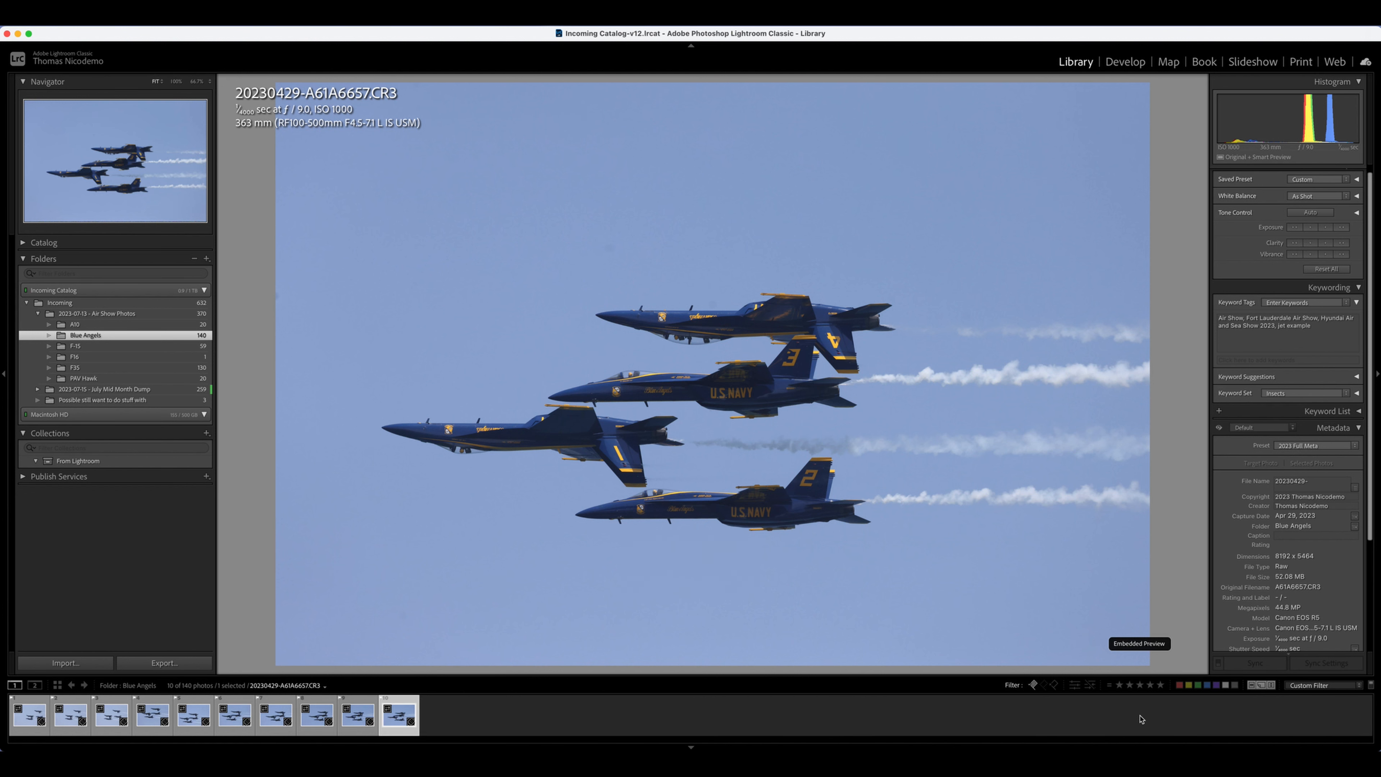
pyautogui.click(1130, 685)
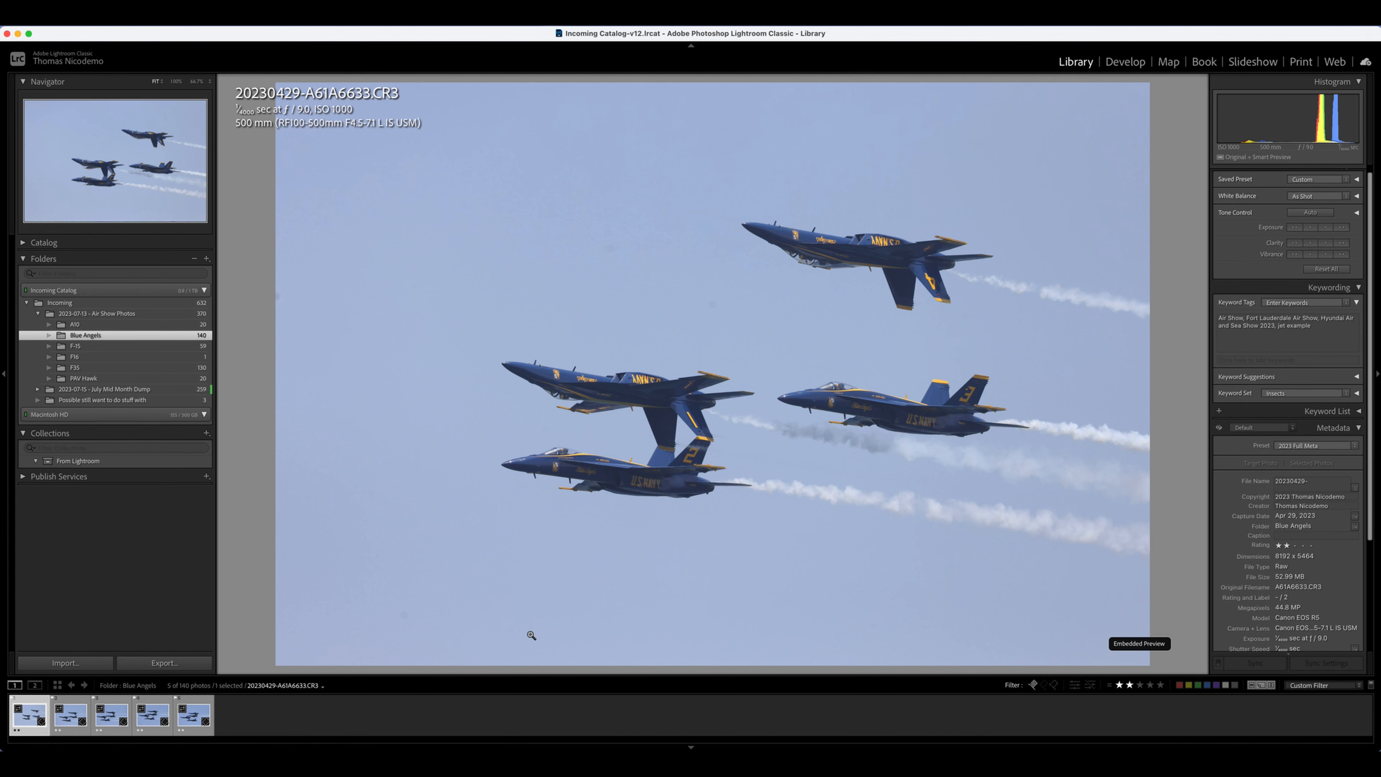
pyautogui.press('g')
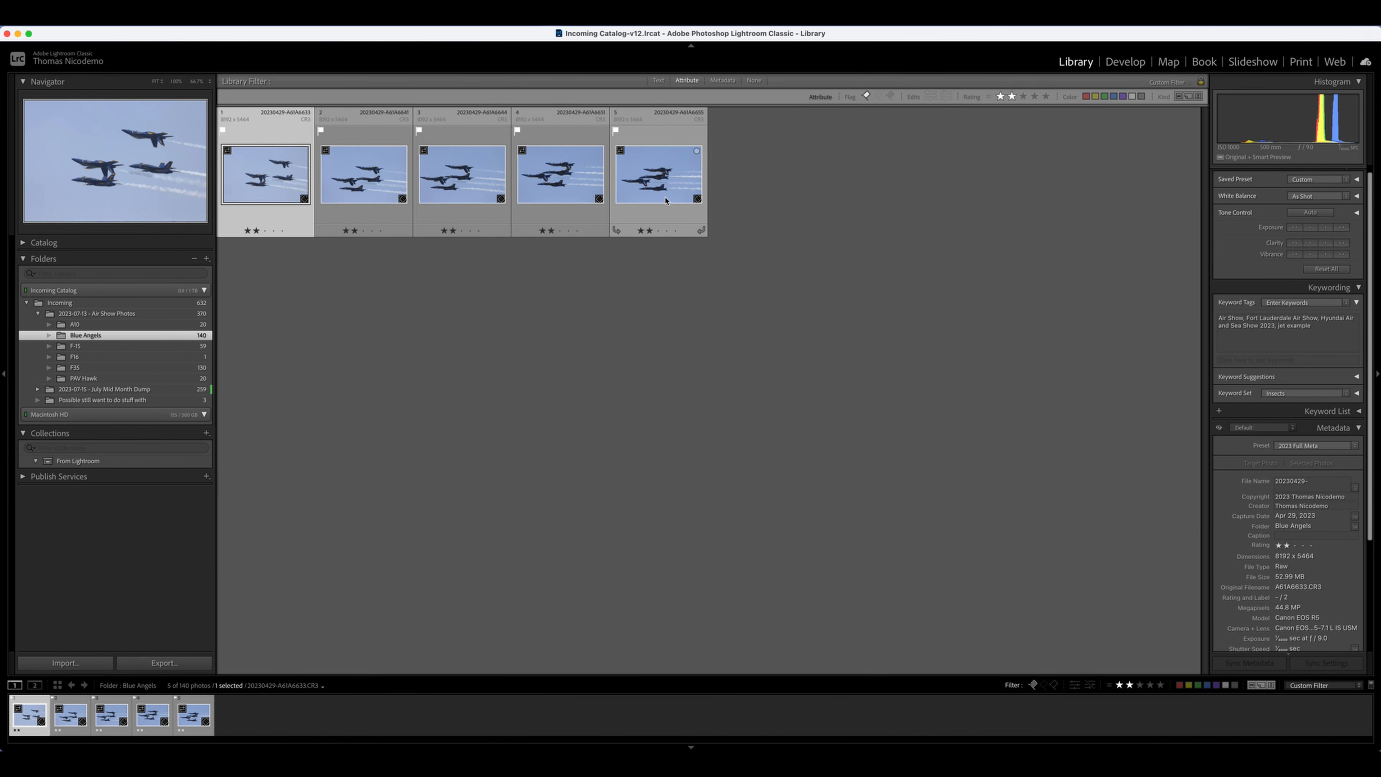
pyautogui.press('e')
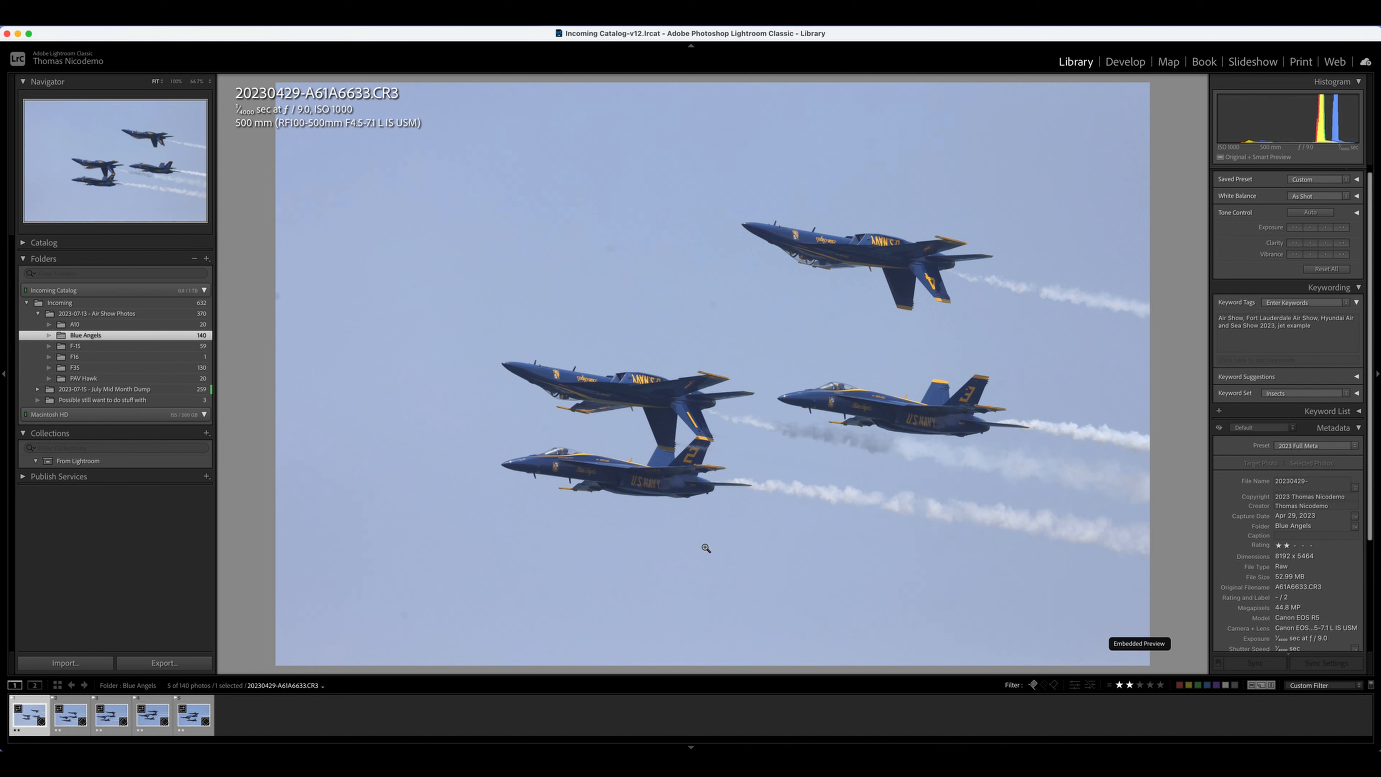
# Open the F-15 folder and show the side-on jet photo 20230528-A61A3570.CR3 in the middle of the series.
pyautogui.click(76, 345)
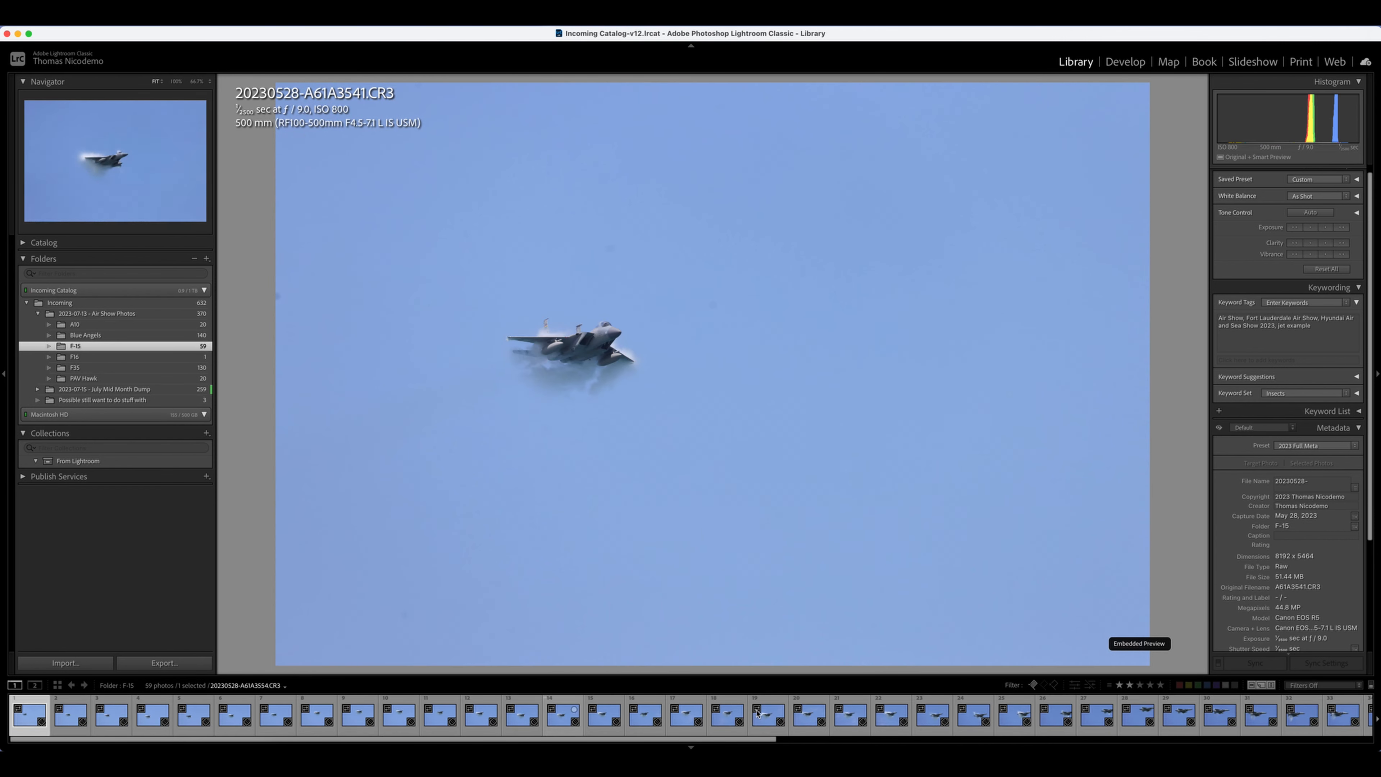
pyautogui.moveTo(709, 745); pyautogui.dragTo(1101, 743)
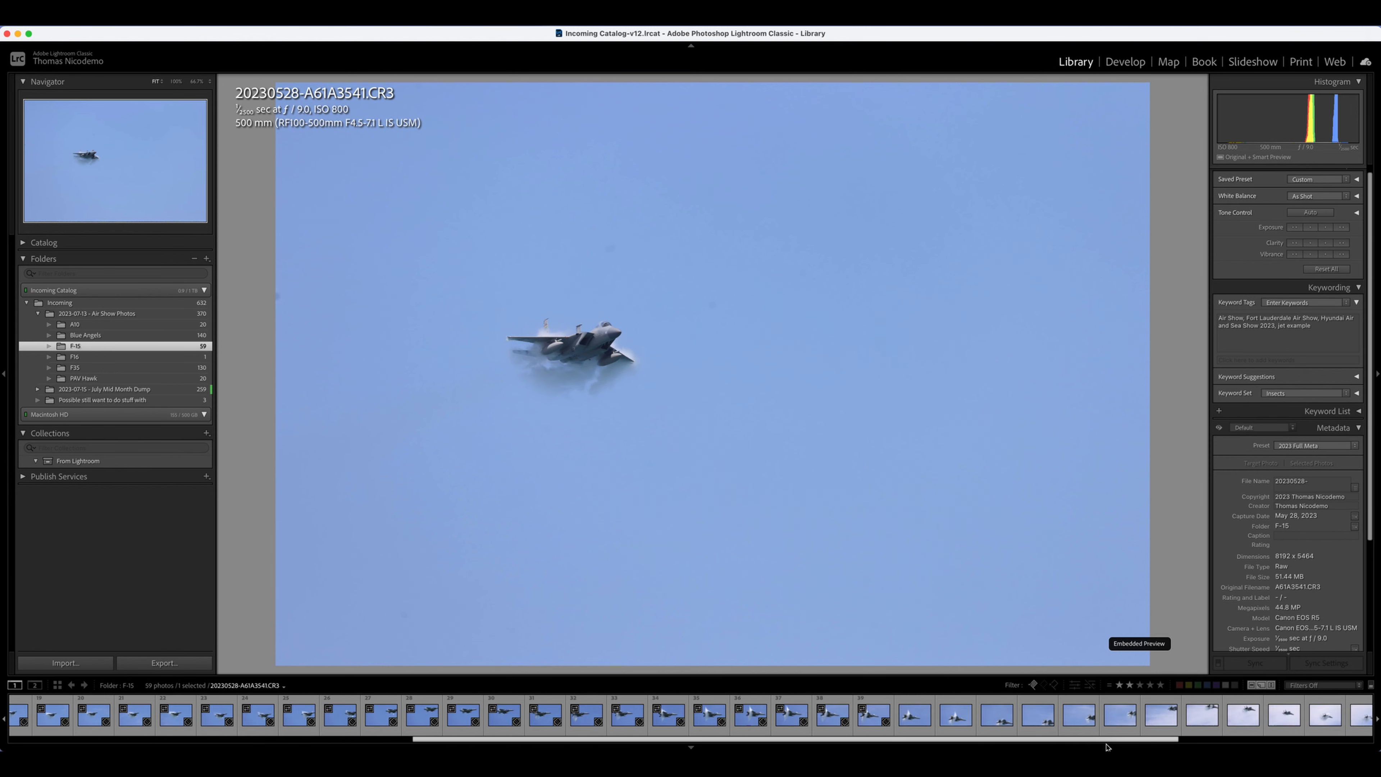
pyautogui.click(499, 720)
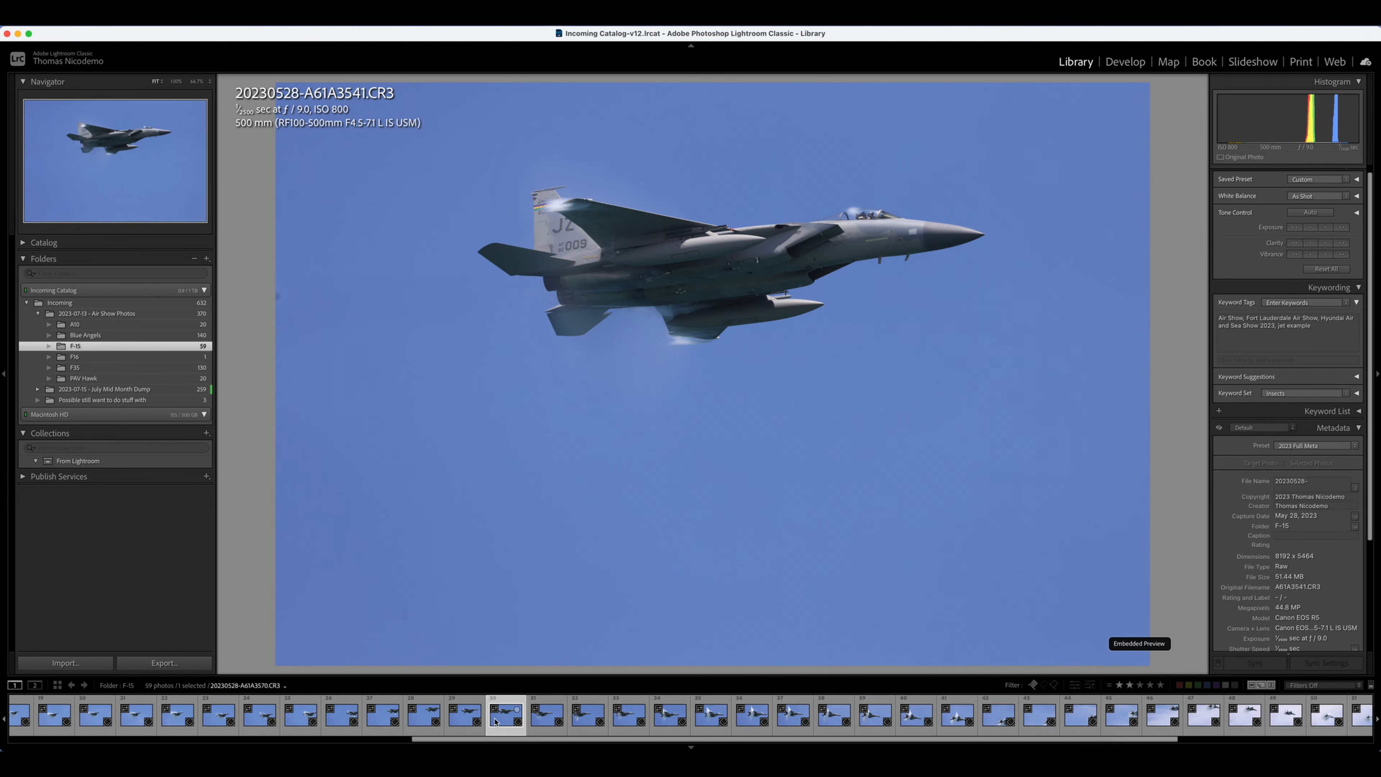
# Examine the neighbouring F-15 frames backward and forward for vapor clouds and jet framing, ending on 20230528-A61A3575.CR3.
pyautogui.press('Left')
pyautogui.press('Left')
pyautogui.press('Left')
pyautogui.press('Left')
pyautogui.press('Left')
pyautogui.press('Left')
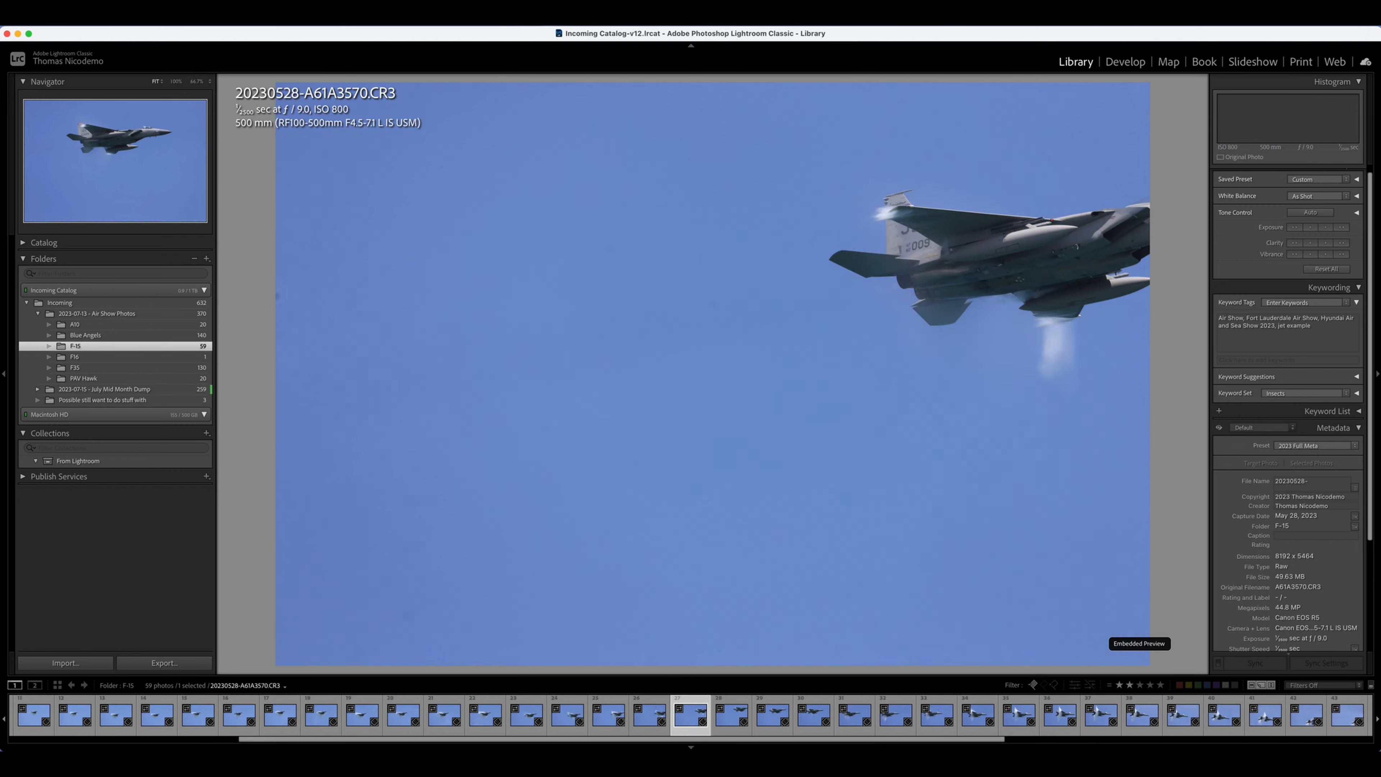
pyautogui.press('Left')
pyautogui.press('Right')
pyautogui.press('Right')
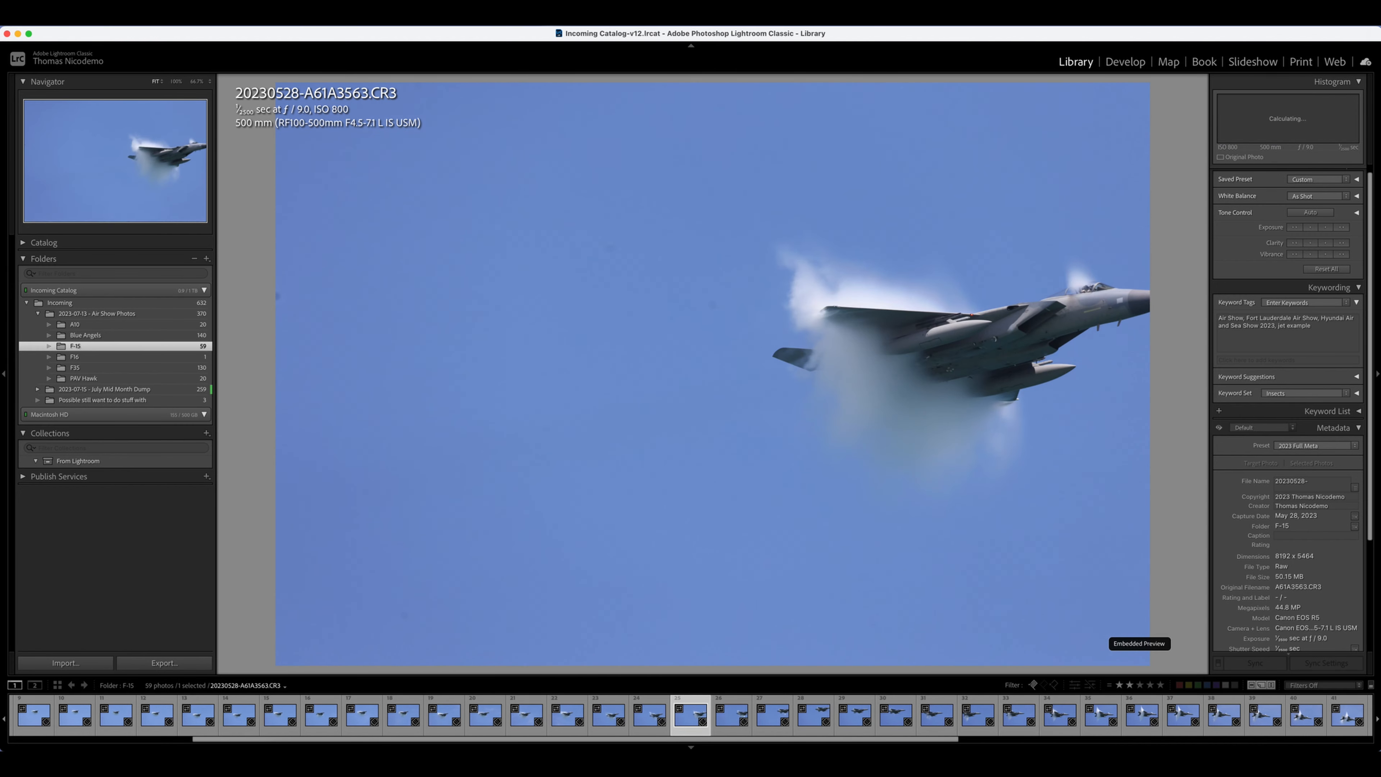
pyautogui.press('Right')
pyautogui.press('Right')
pyautogui.press('Right')
pyautogui.press('Right')
pyautogui.press('Right')
pyautogui.press('Right')
pyautogui.press('Right')
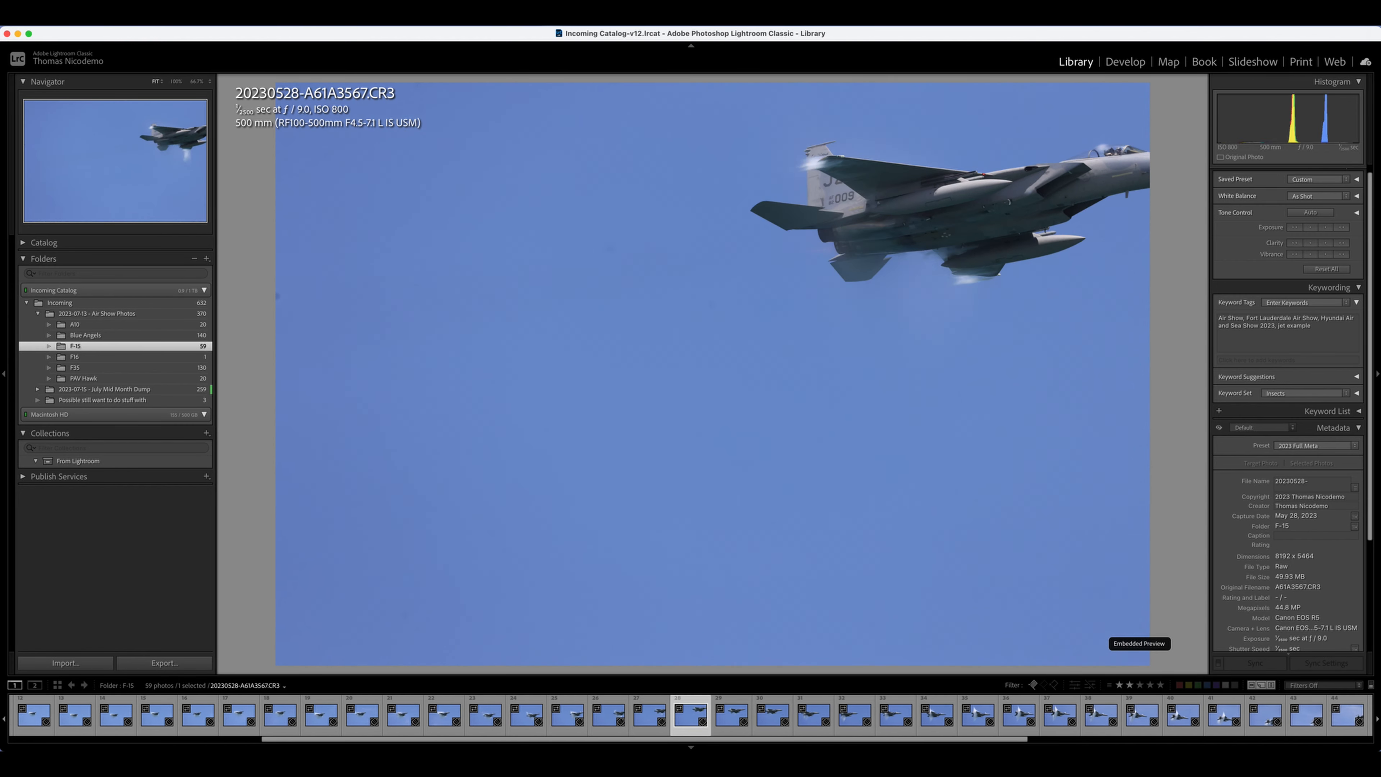
pyautogui.press('Right')
pyautogui.press('Right')
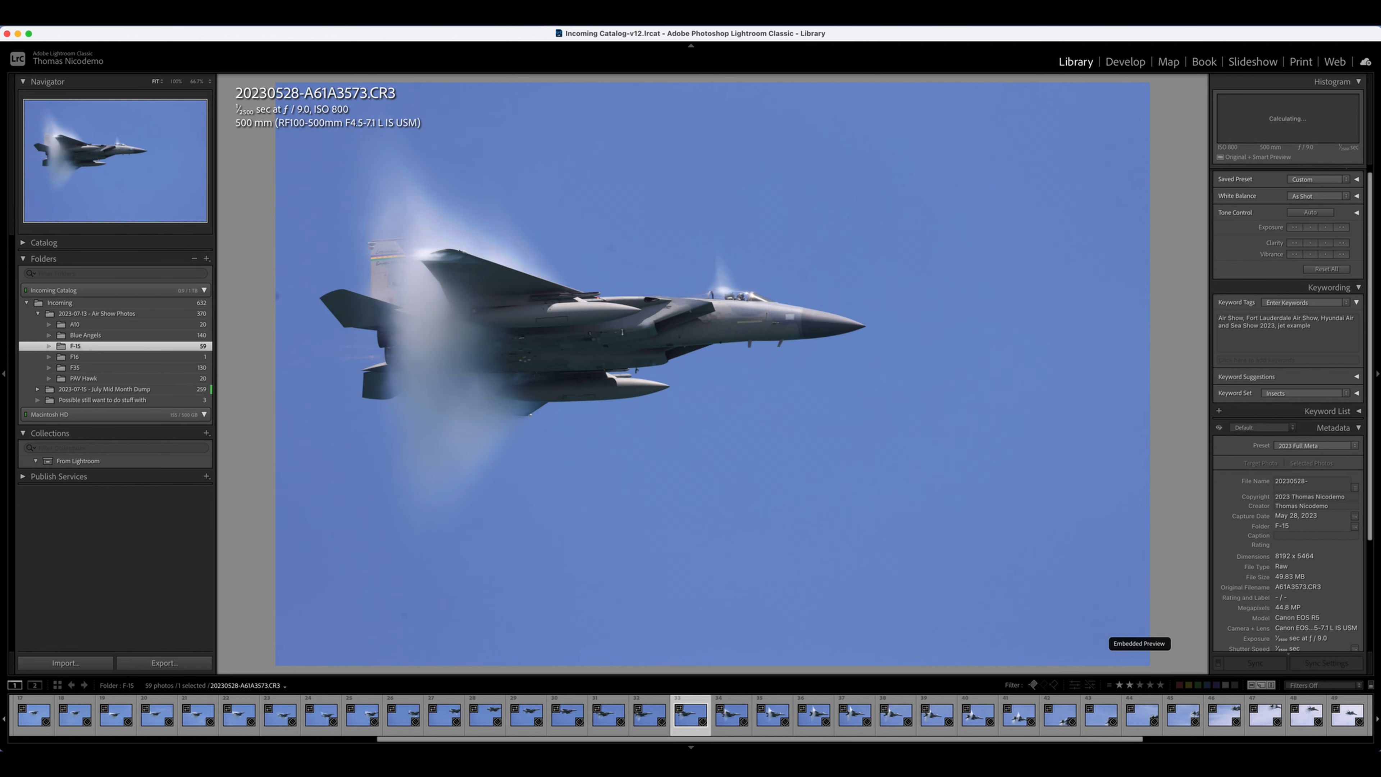
pyautogui.press('Right')
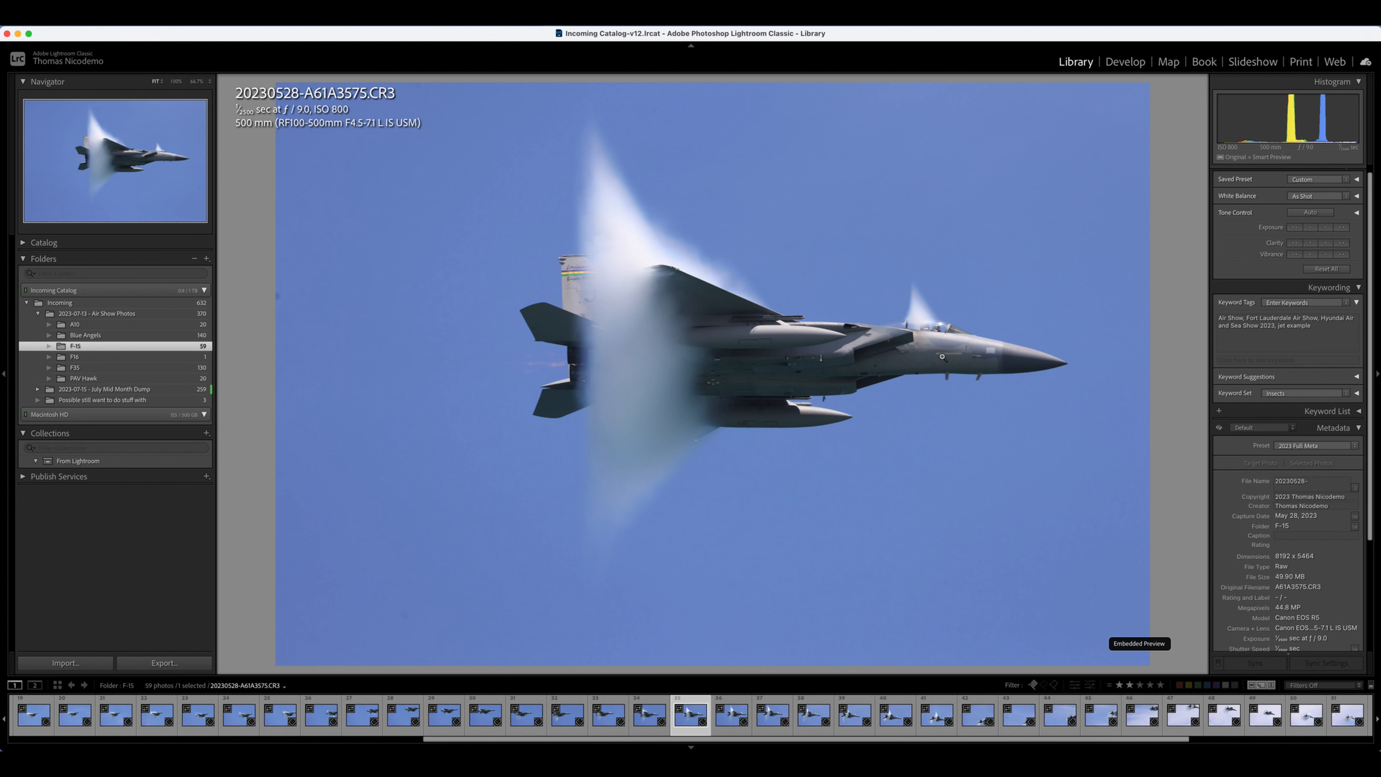
# Compare 20230528-A61A3575.CR3 back and forth with the following F-15 frames A61A3577 and A61A3578, ending on the preceding frame A61A3574.
pyautogui.press('Right')
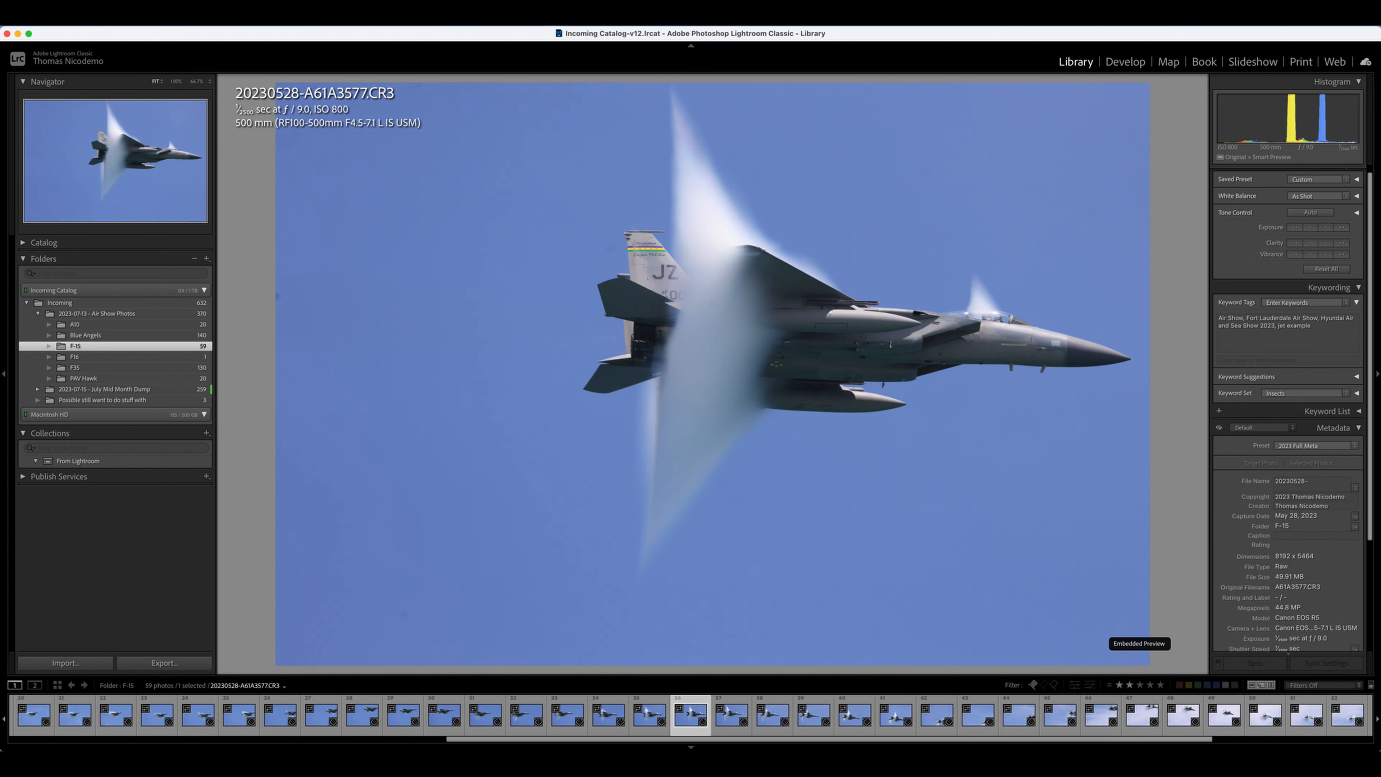
pyautogui.press('Left')
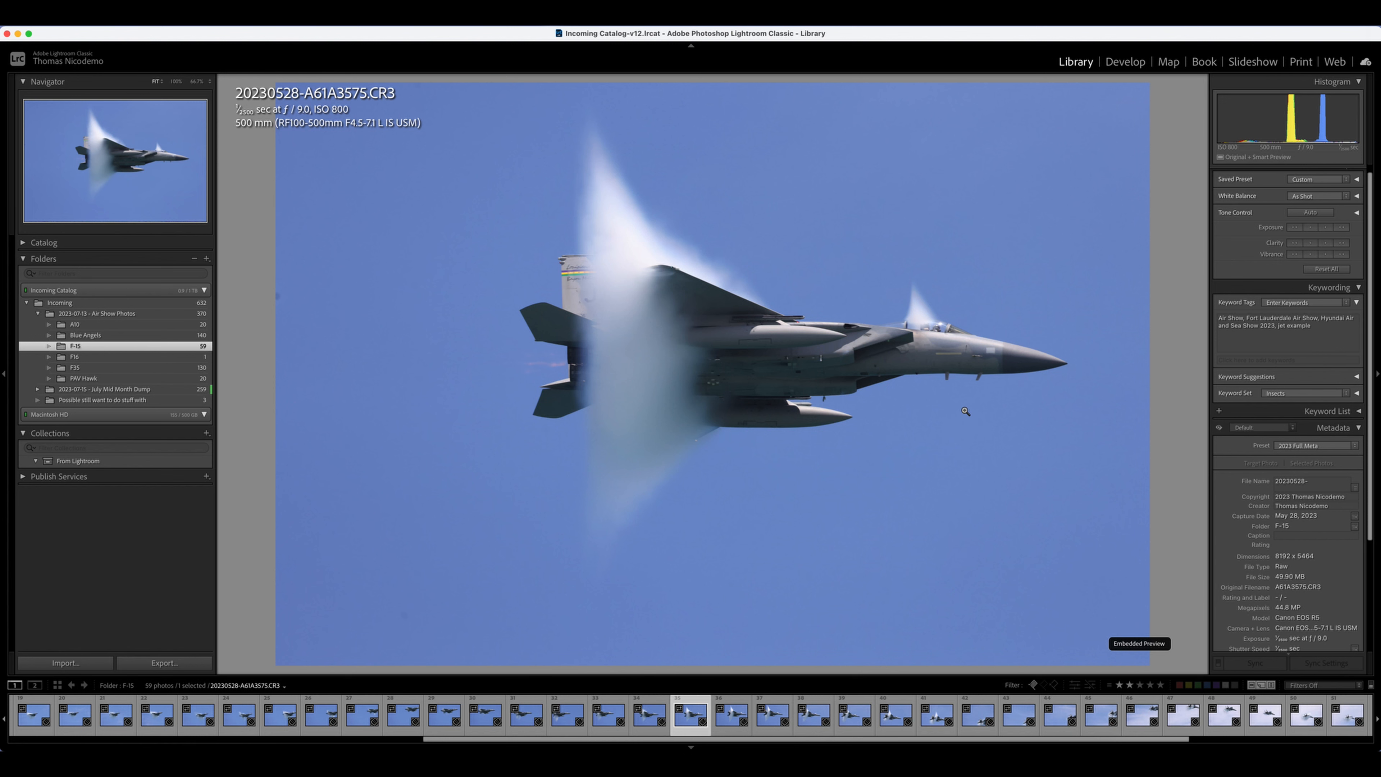
pyautogui.press('Right')
pyautogui.press('Right')
pyautogui.press('Left')
pyautogui.press('Left')
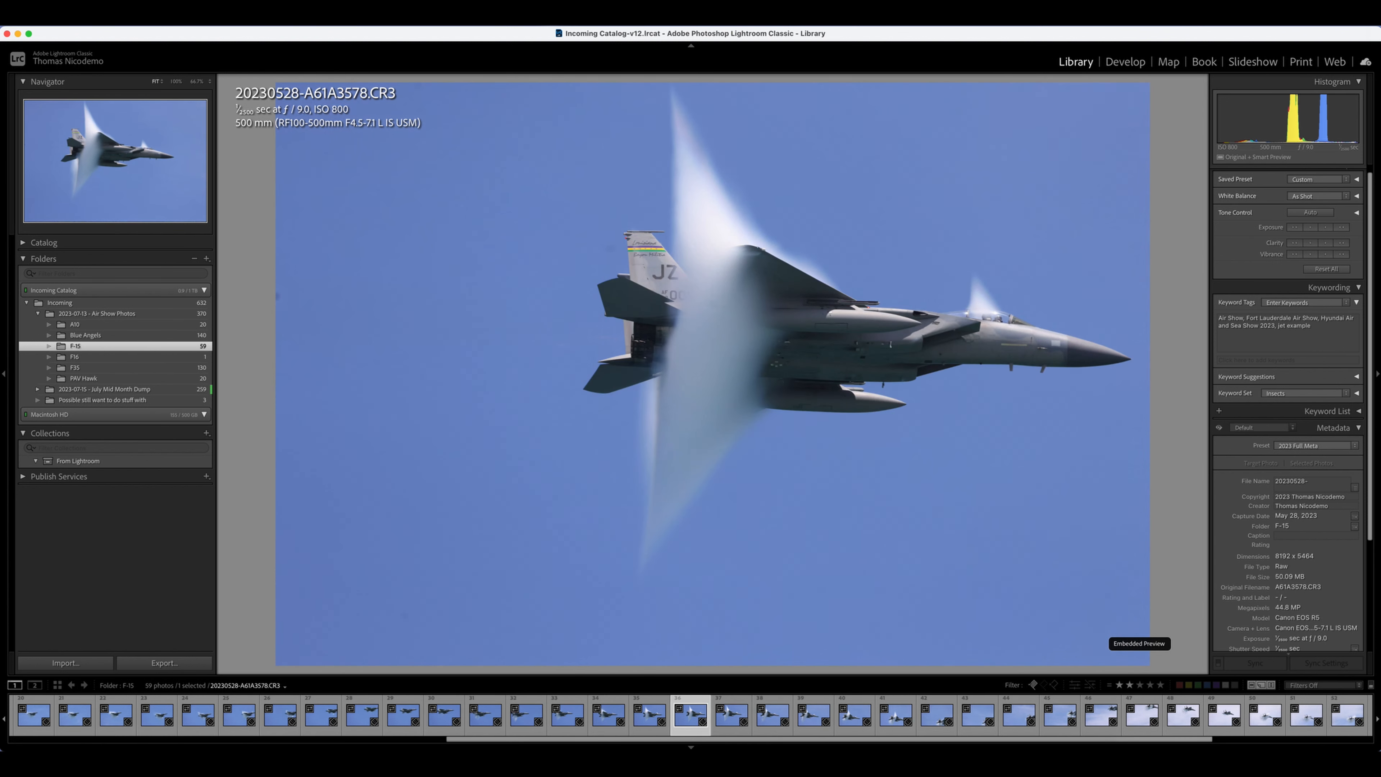
pyautogui.press('Right')
pyautogui.press('Right')
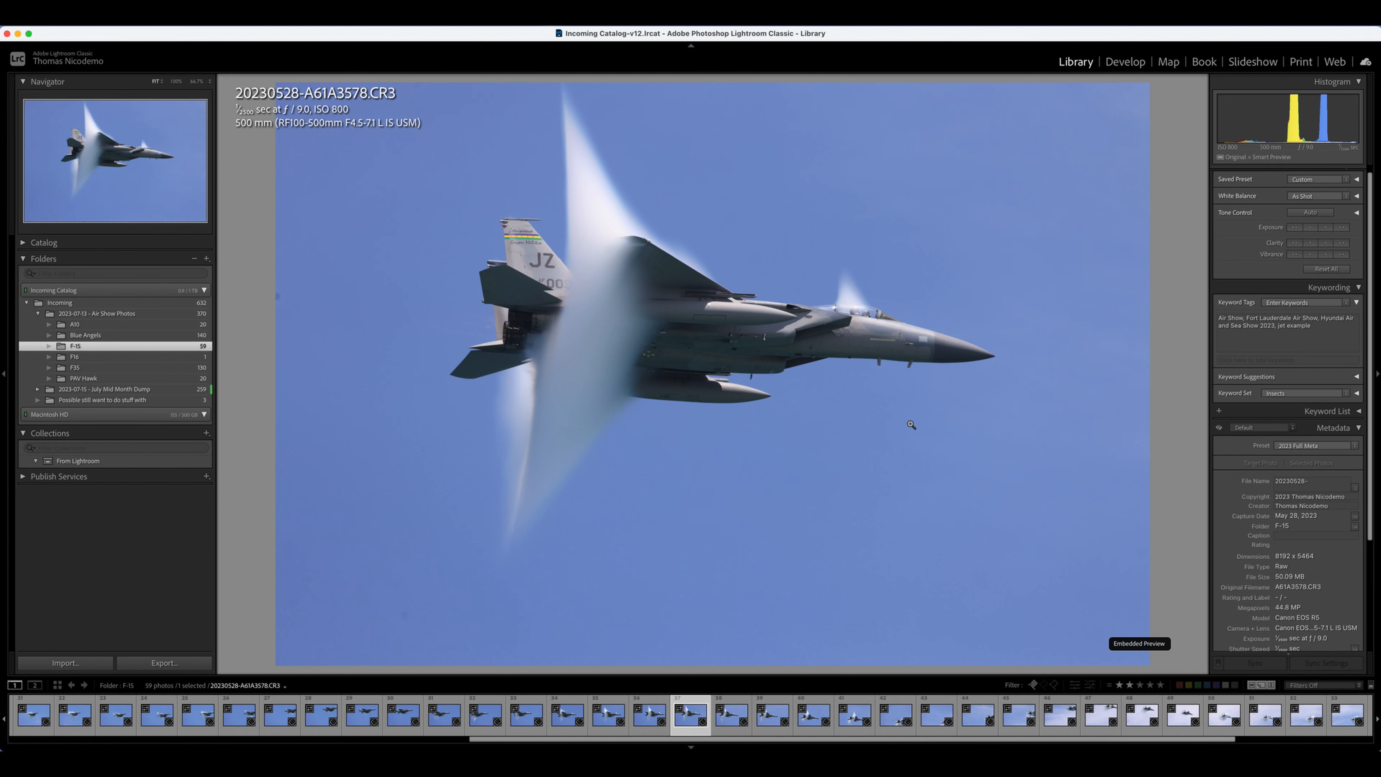
pyautogui.press('Left')
pyautogui.press('Left')
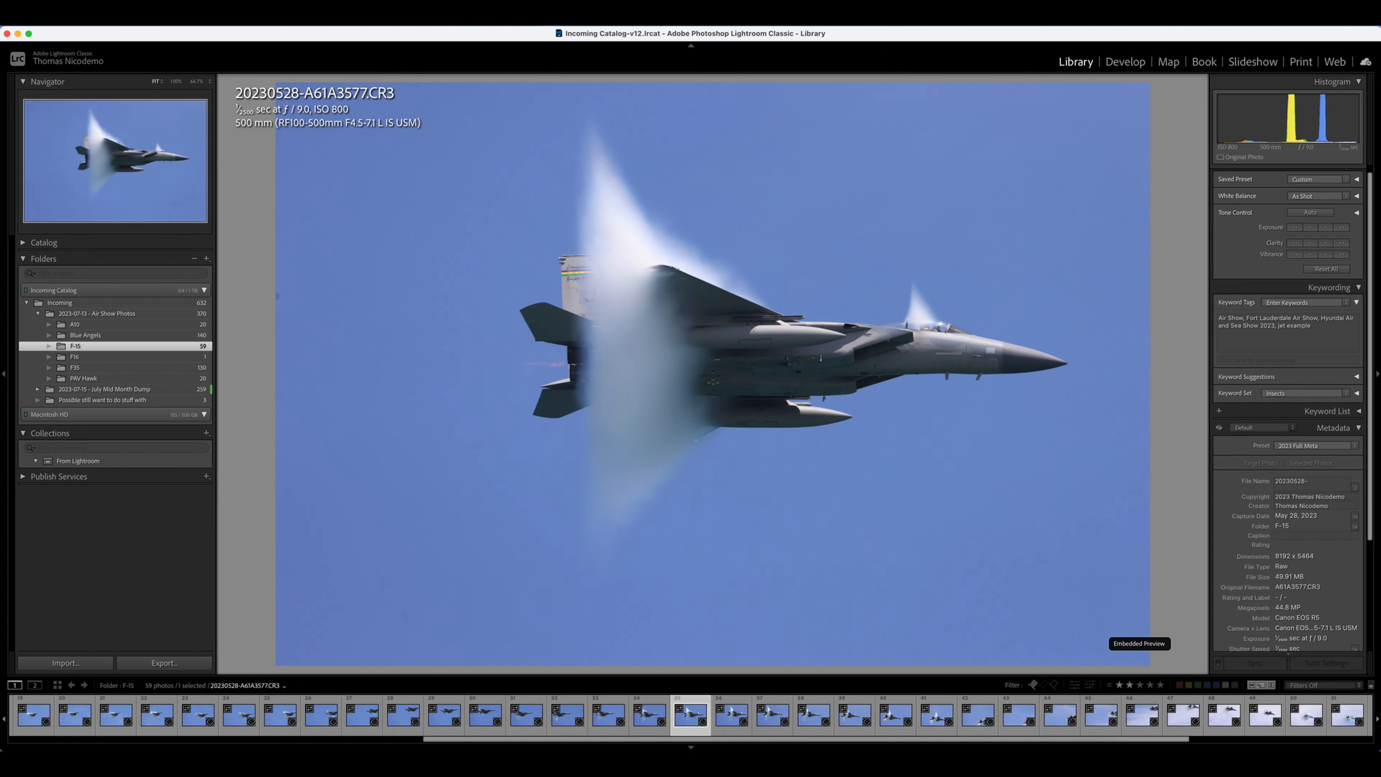
pyautogui.press('Left')
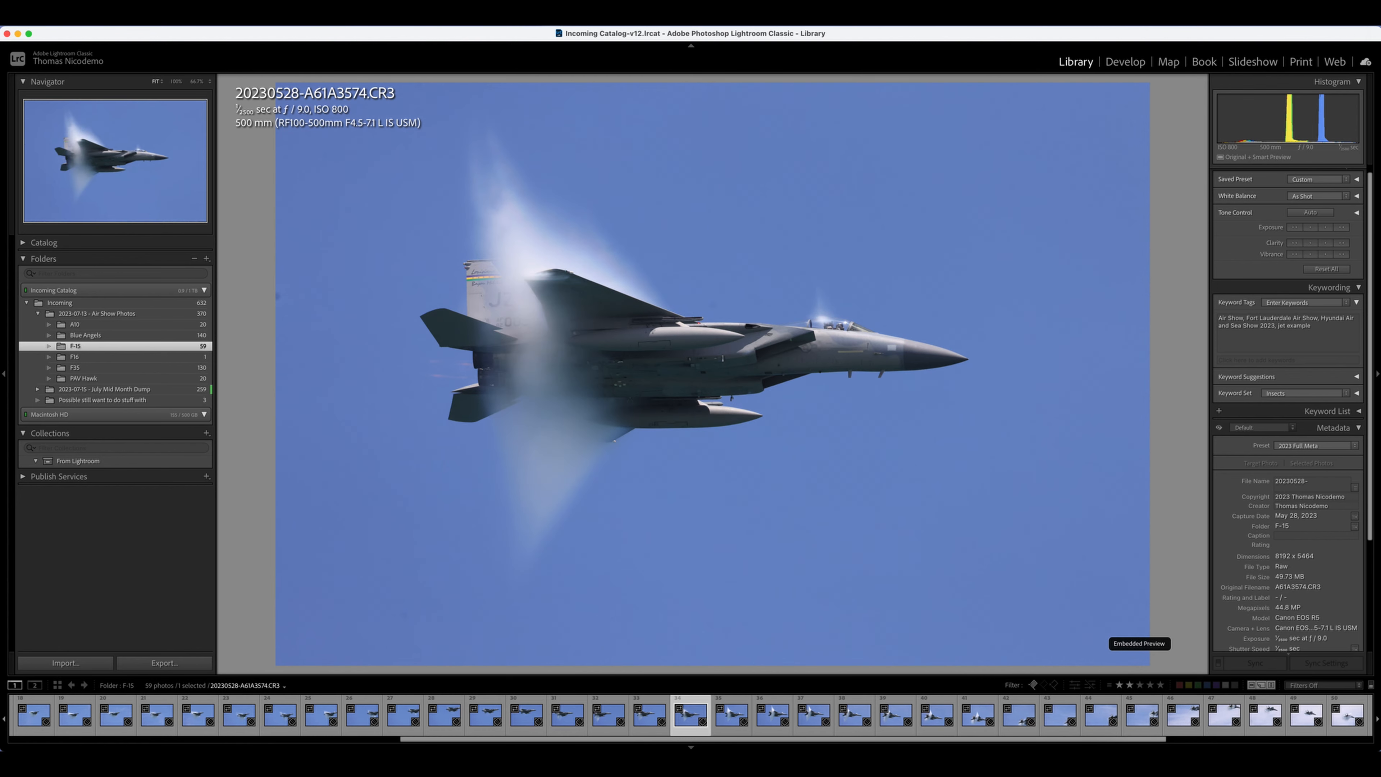
# Rate 20230528-A61A3574.CR3 two stars and the following F-15 frame A61A3575.CR3 three stars.
pyautogui.press('1')
pyautogui.press('1')
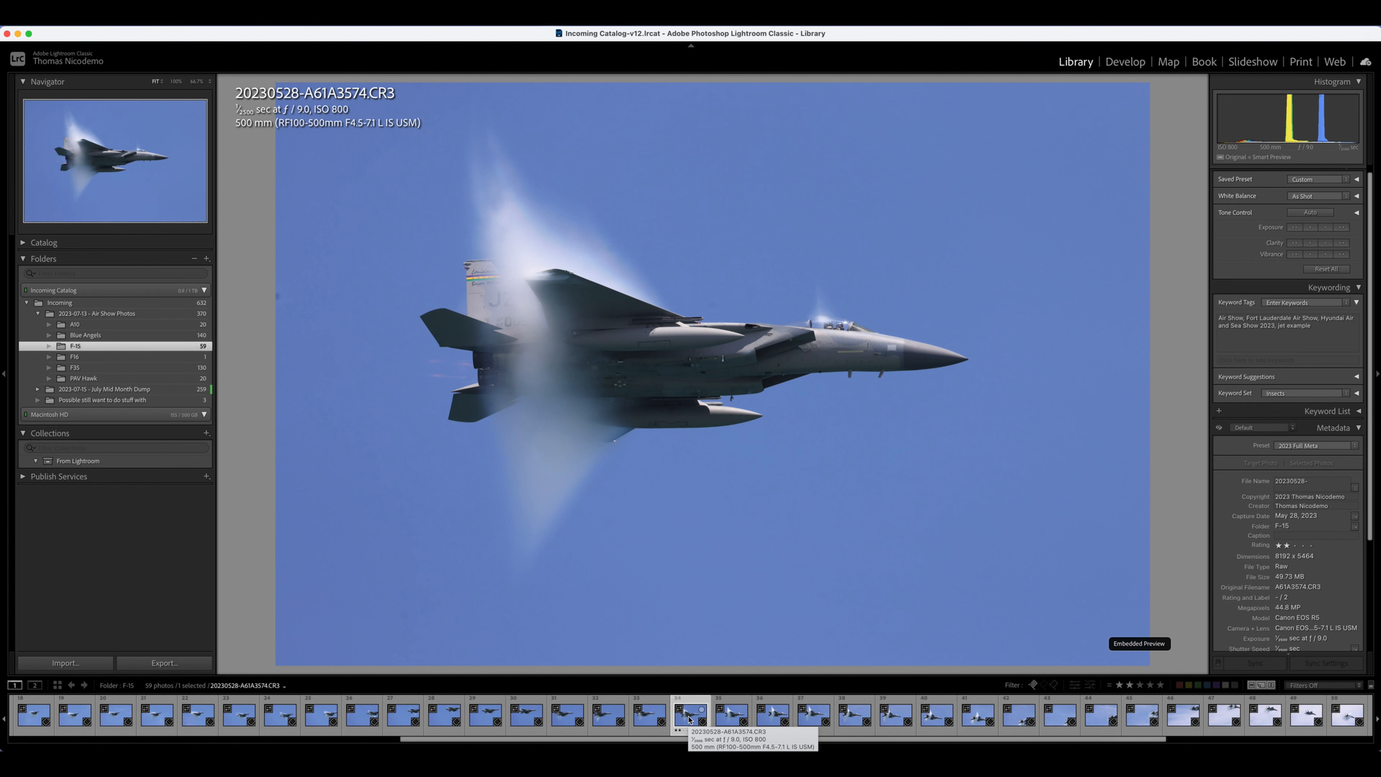
pyautogui.press('Right')
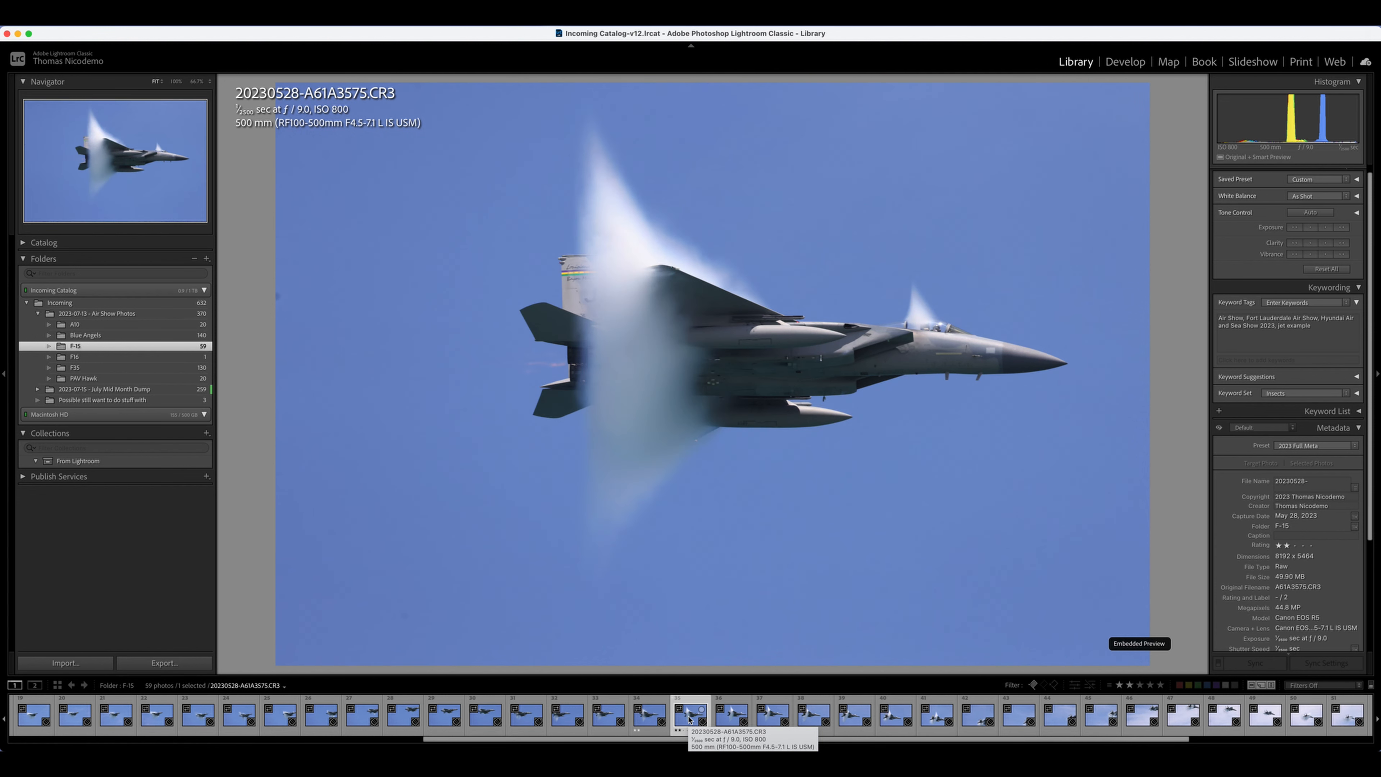
pyautogui.press('3')
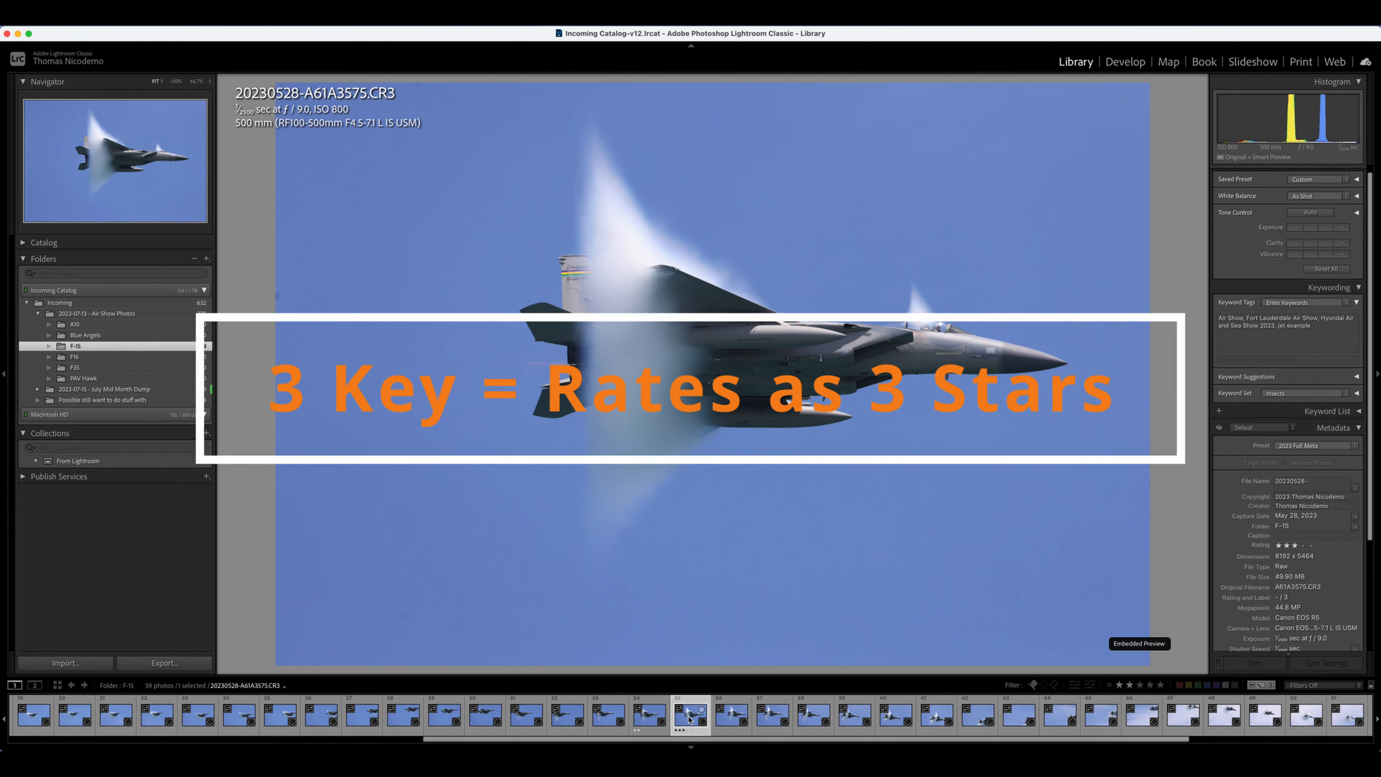
# Open the Blue Angels folder filtered to two-star photos and rate 20230429-A61A6633.CR3 three stars.
pyautogui.click(85, 335)
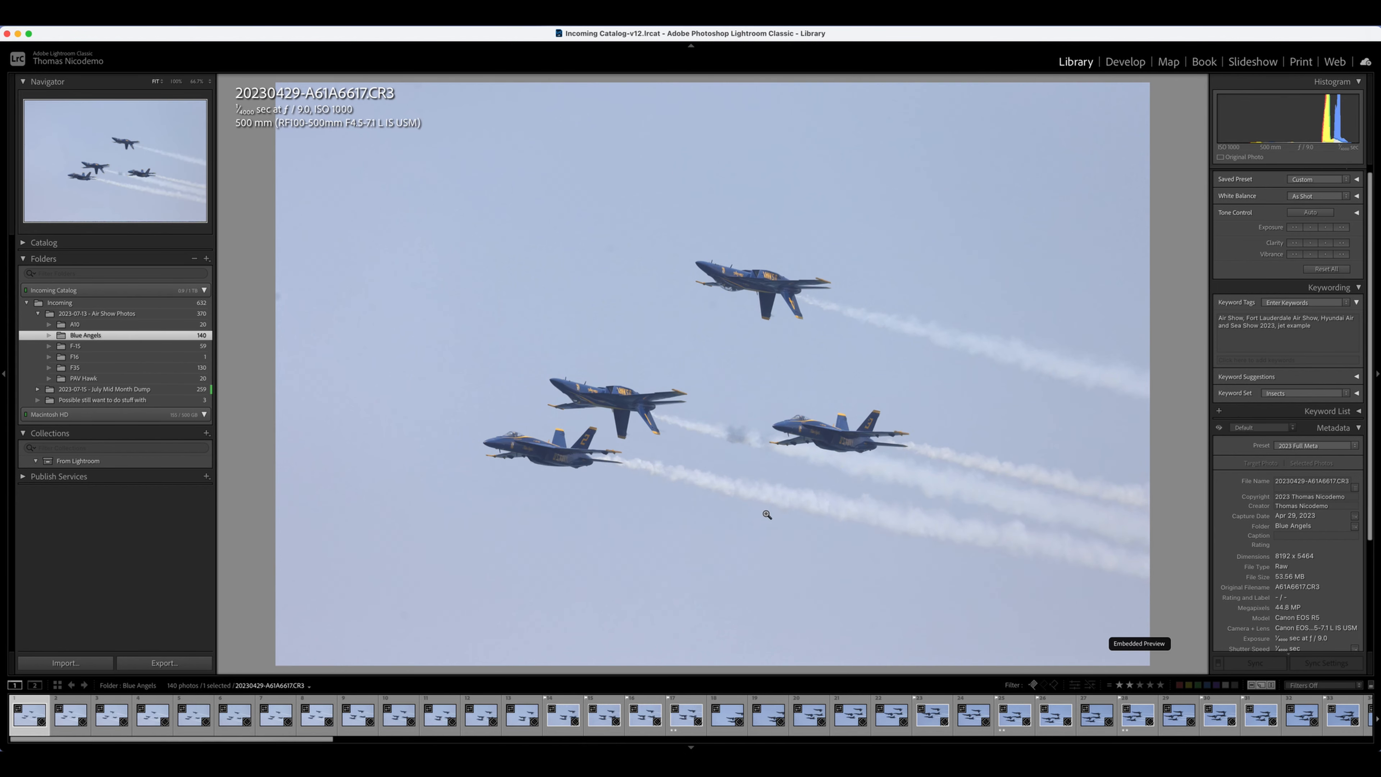
pyautogui.click(1130, 686)
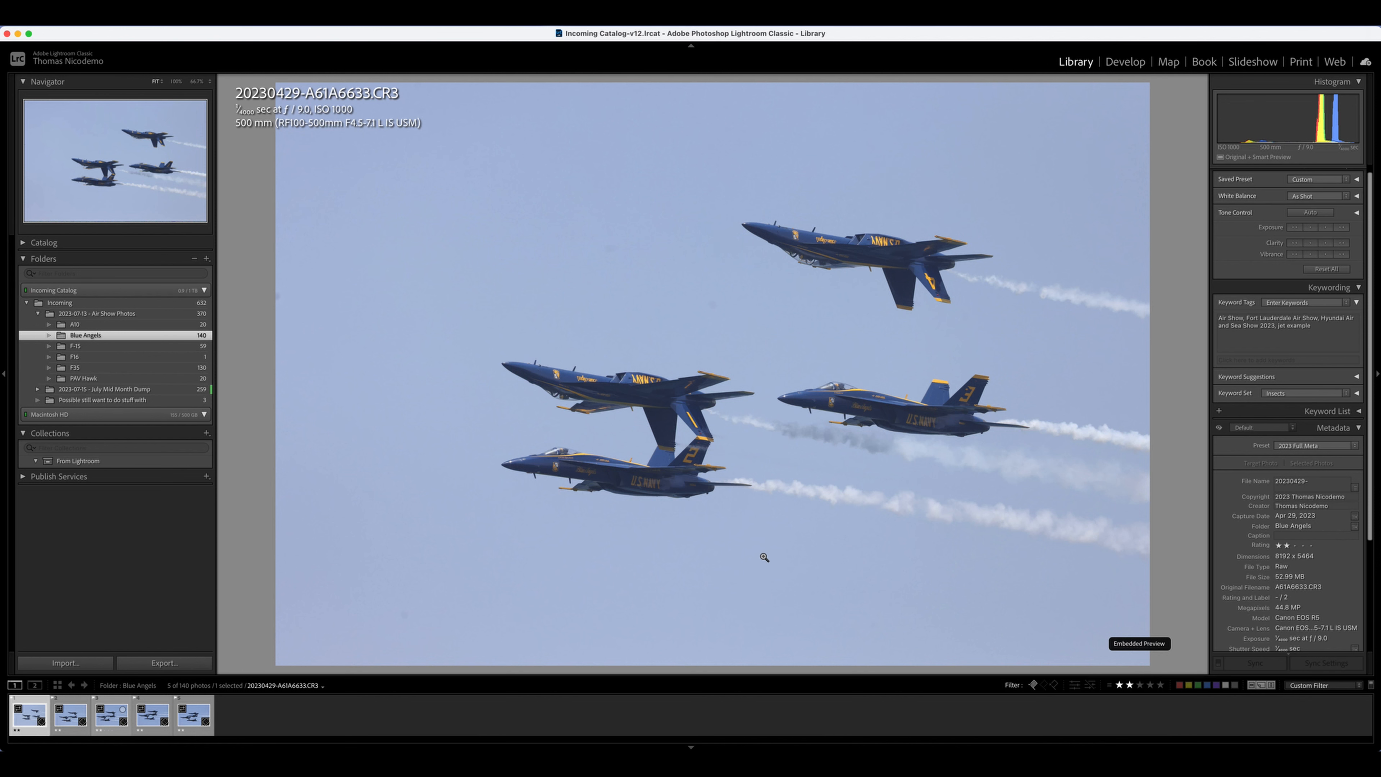
pyautogui.press('1')
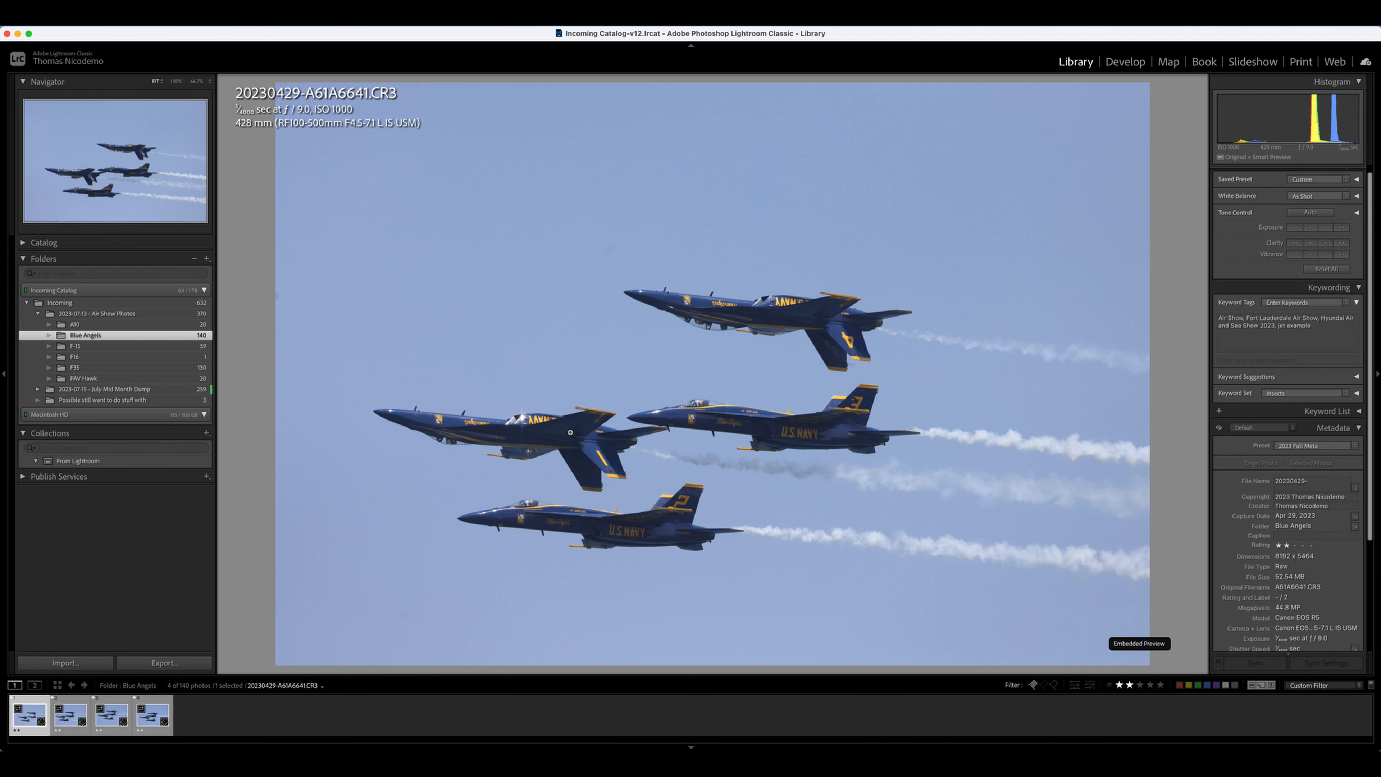
# Compare the remaining two-star Blue Angels photos and rate 20230429-A61A6655.CR3 three stars.
pyautogui.click(1140, 686)
pyautogui.click(1129, 685)
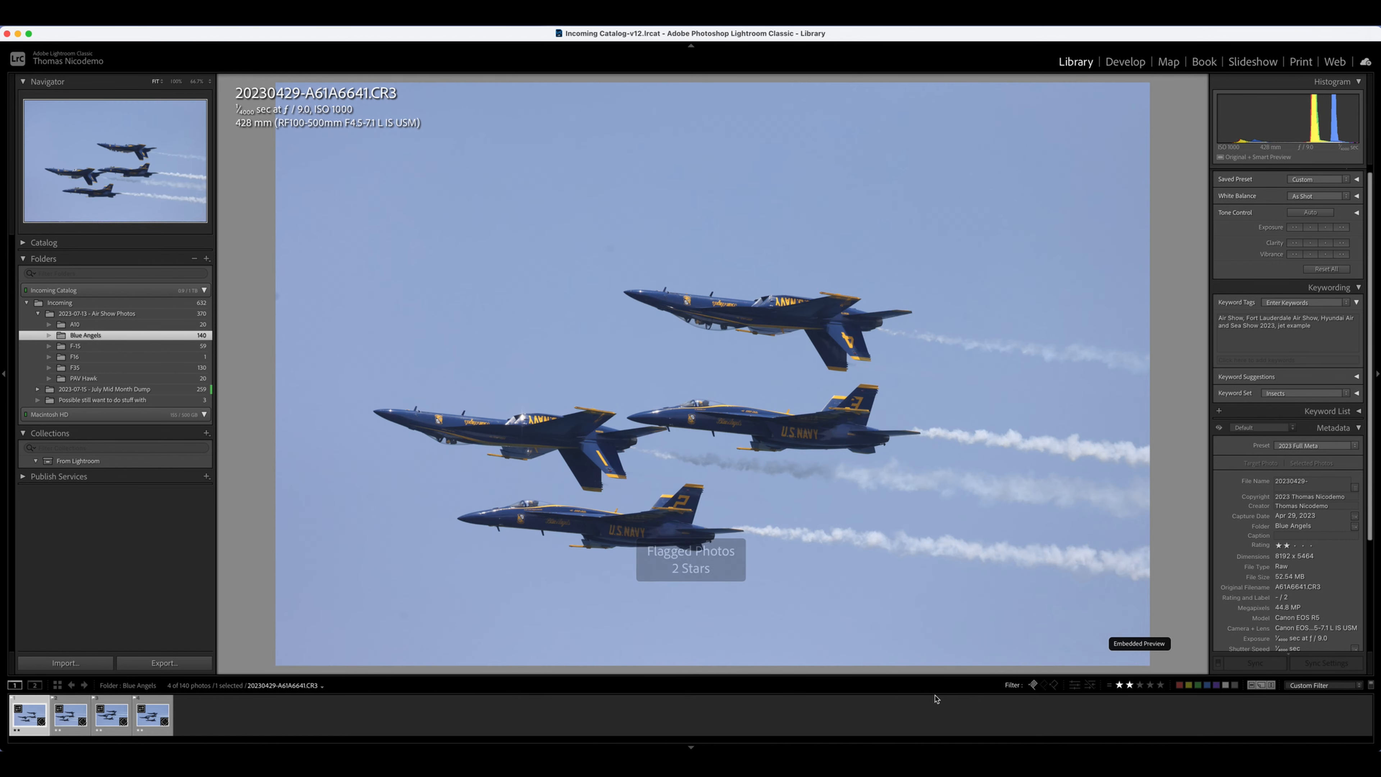
pyautogui.press('Right')
pyautogui.press('Right')
pyautogui.press('Right')
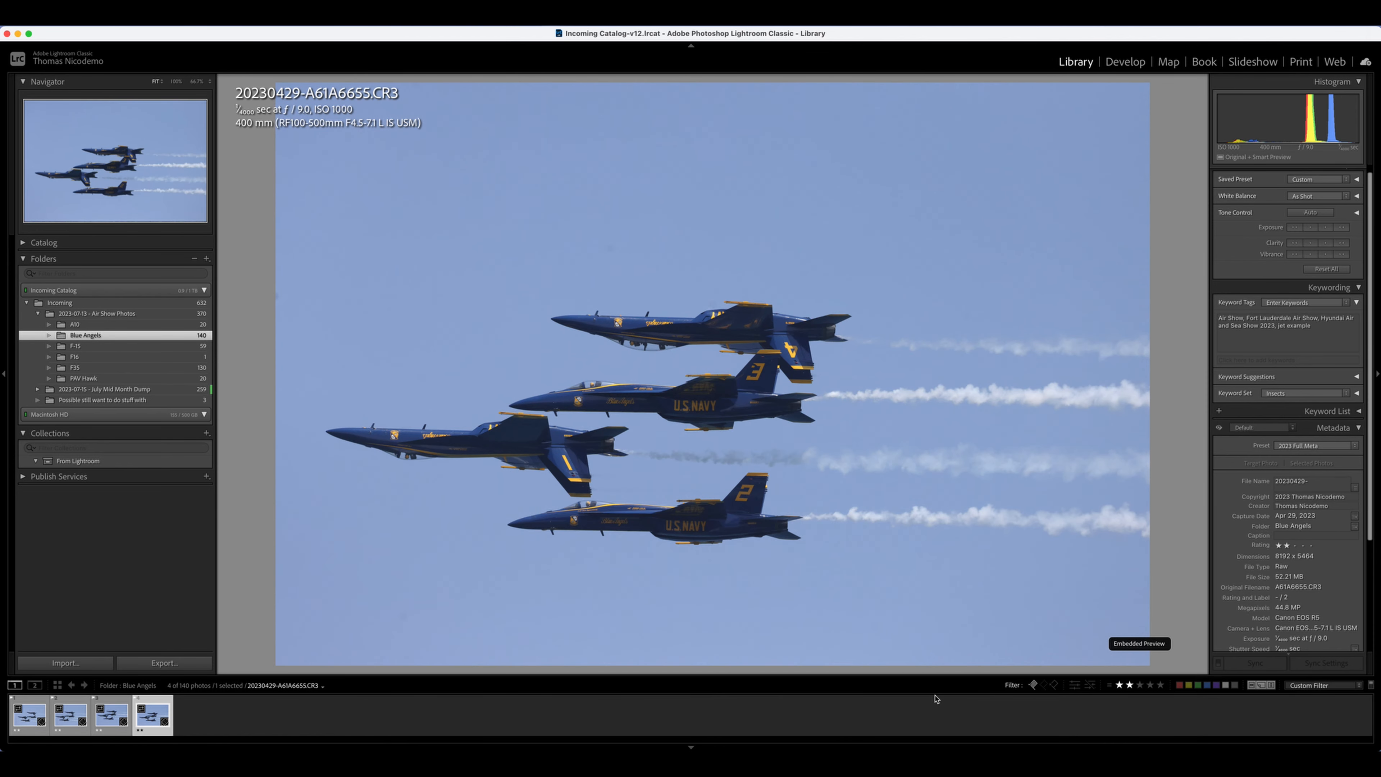
pyautogui.press('Left')
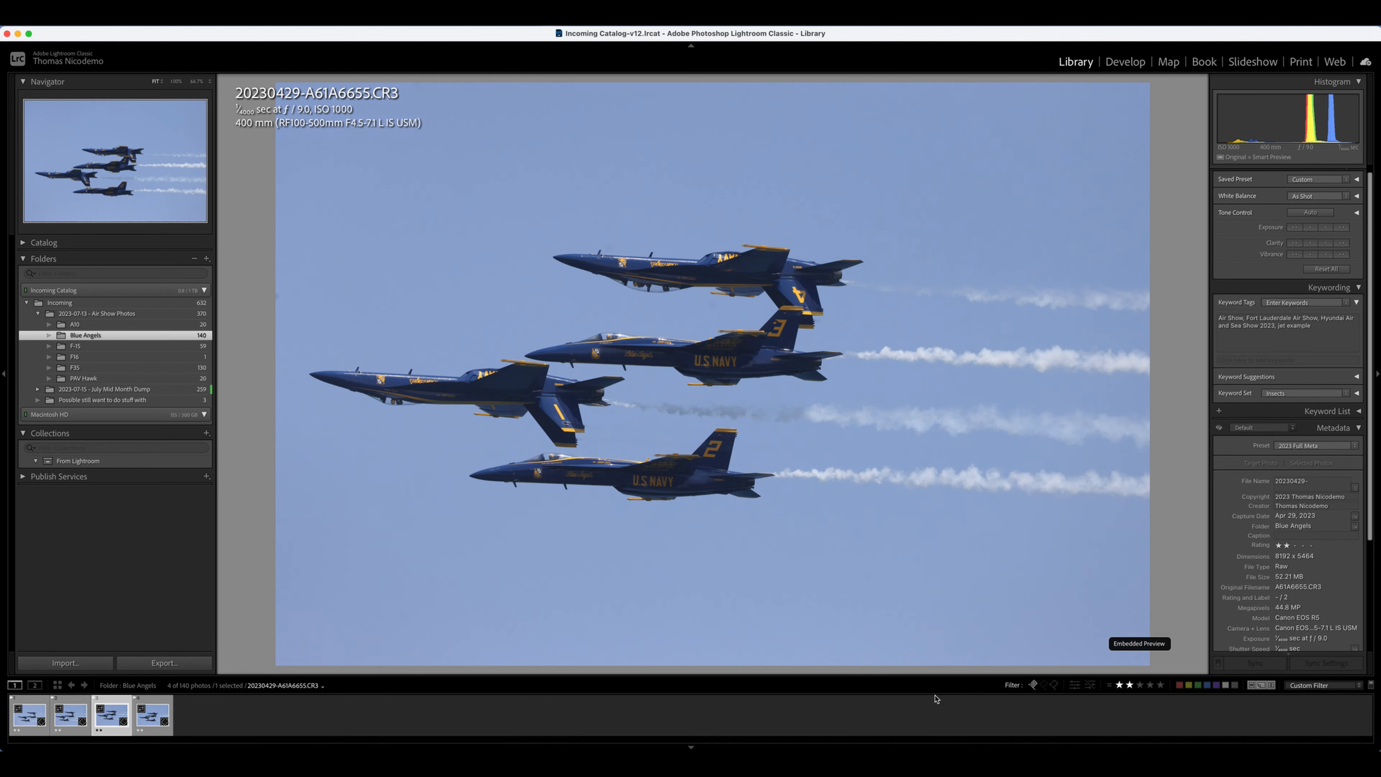
pyautogui.press('Right')
pyautogui.press('1')
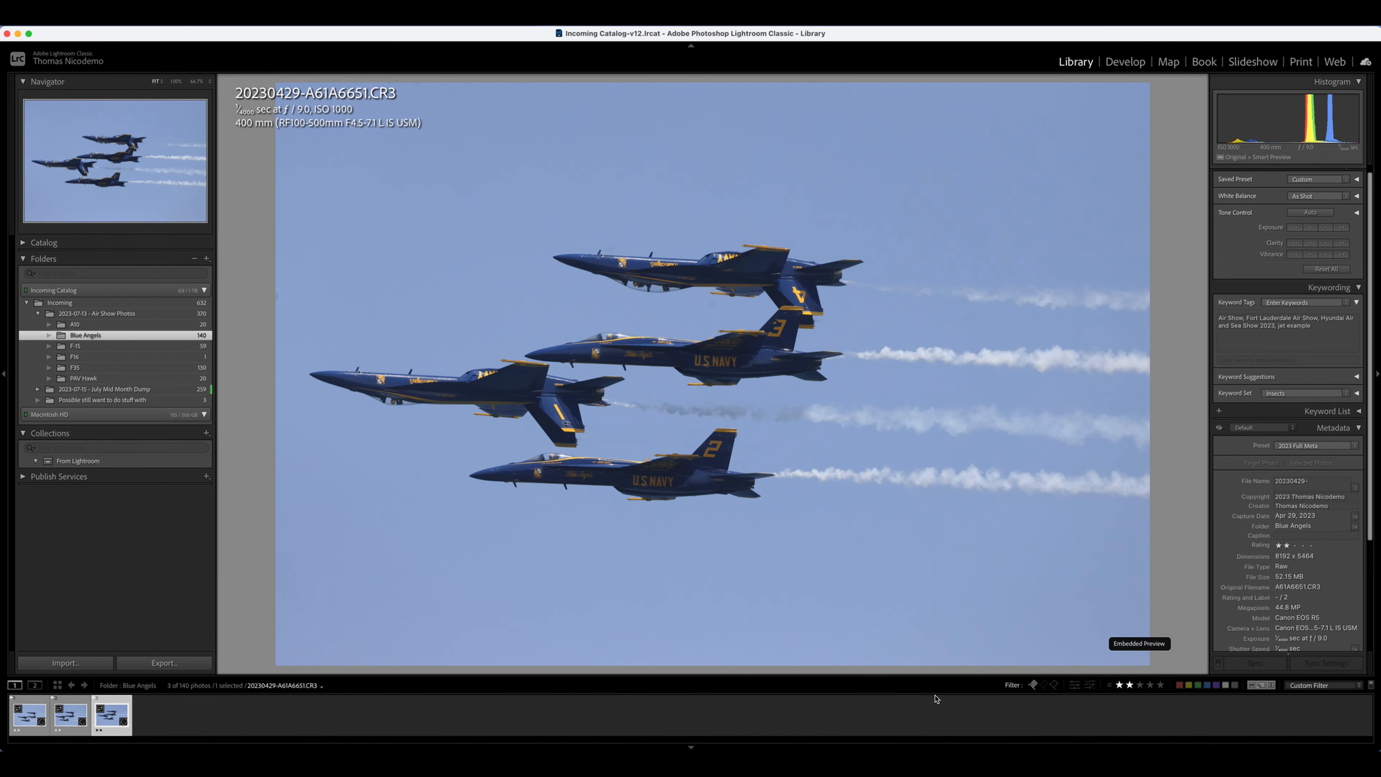
# Filter the Blue Angels photos to three stars and show them in the grid with nothing selected.
pyautogui.click(1140, 685)
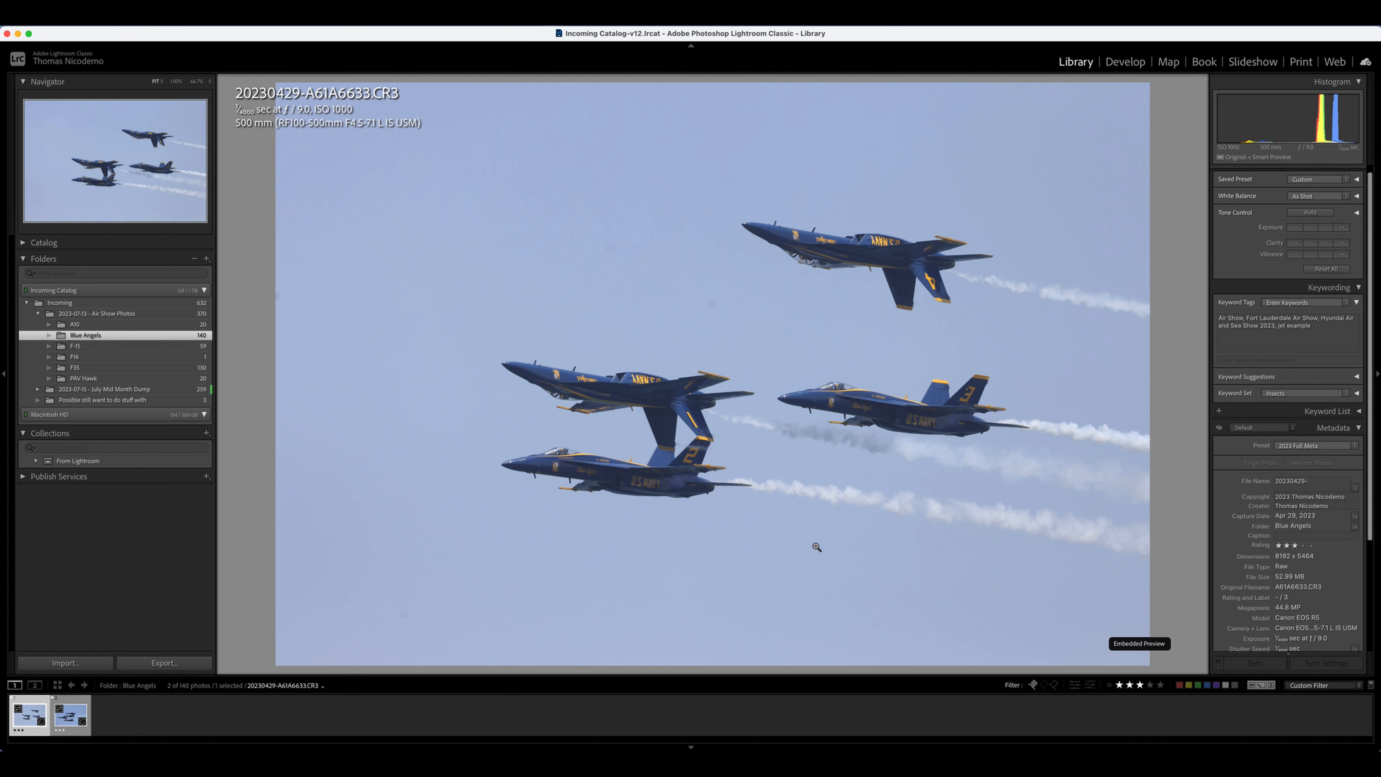
pyautogui.press('g')
pyautogui.click(655, 449)
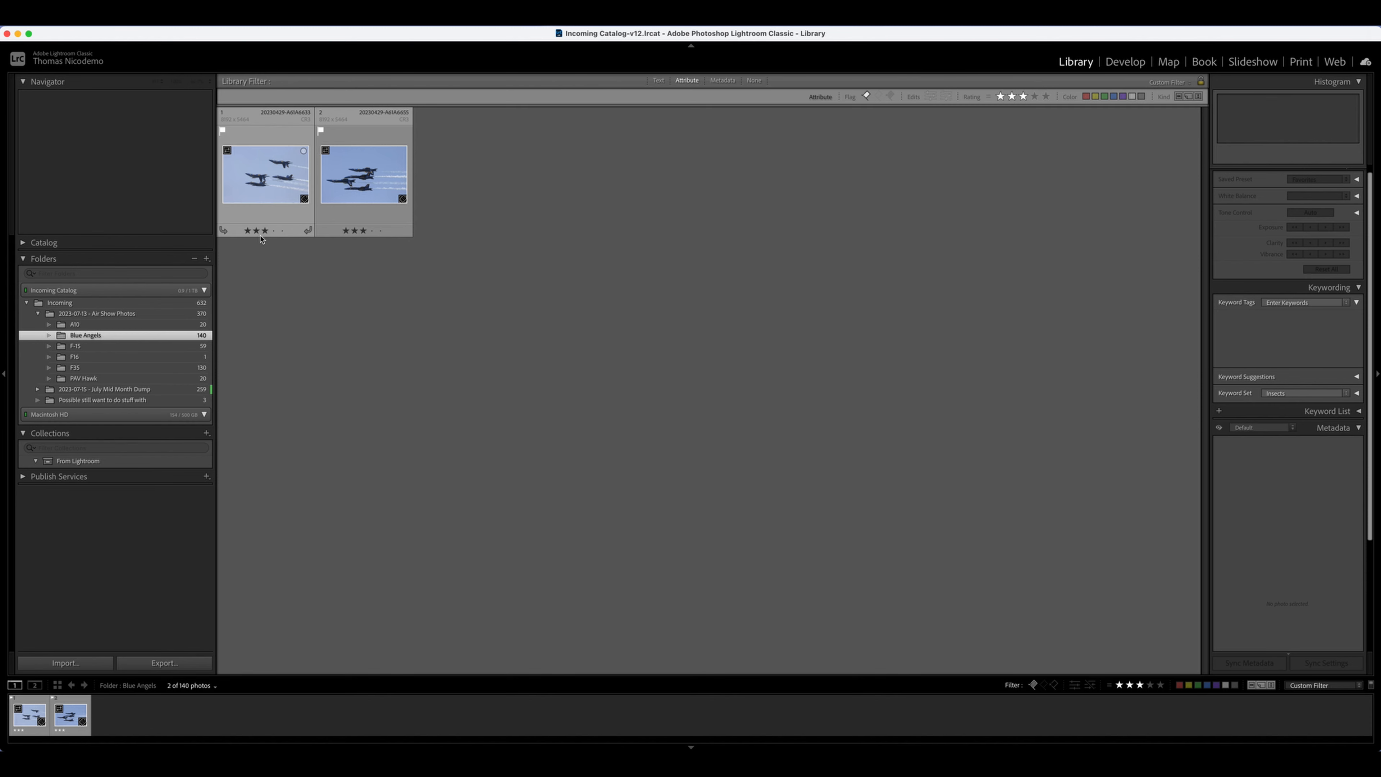
# Compare the two three-star photos 20230429-A61A6633.CR3 and A61A6655.CR3 enlarged, ending on A61A6633.
pyautogui.doubleClick(265, 174)
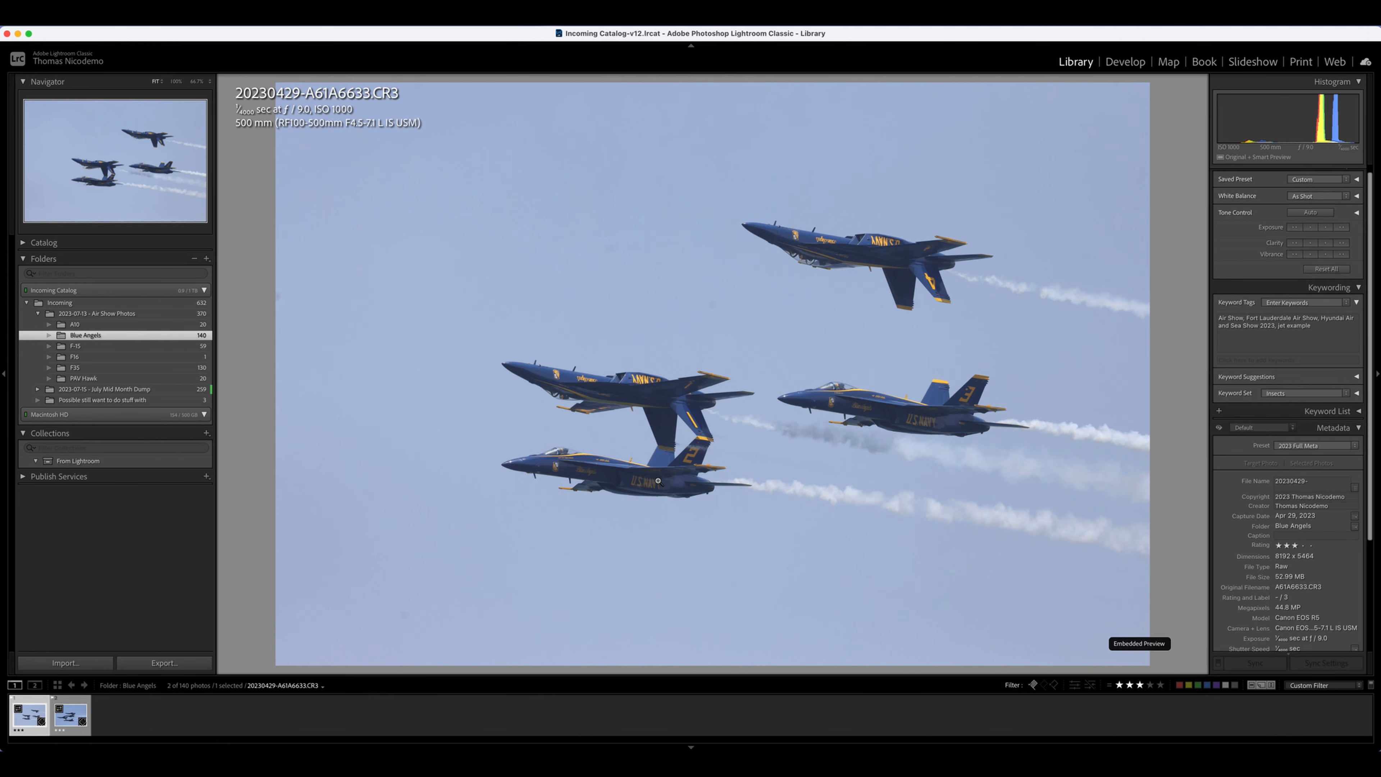
pyautogui.press('Right')
pyautogui.press('Left')
pyautogui.press('Right')
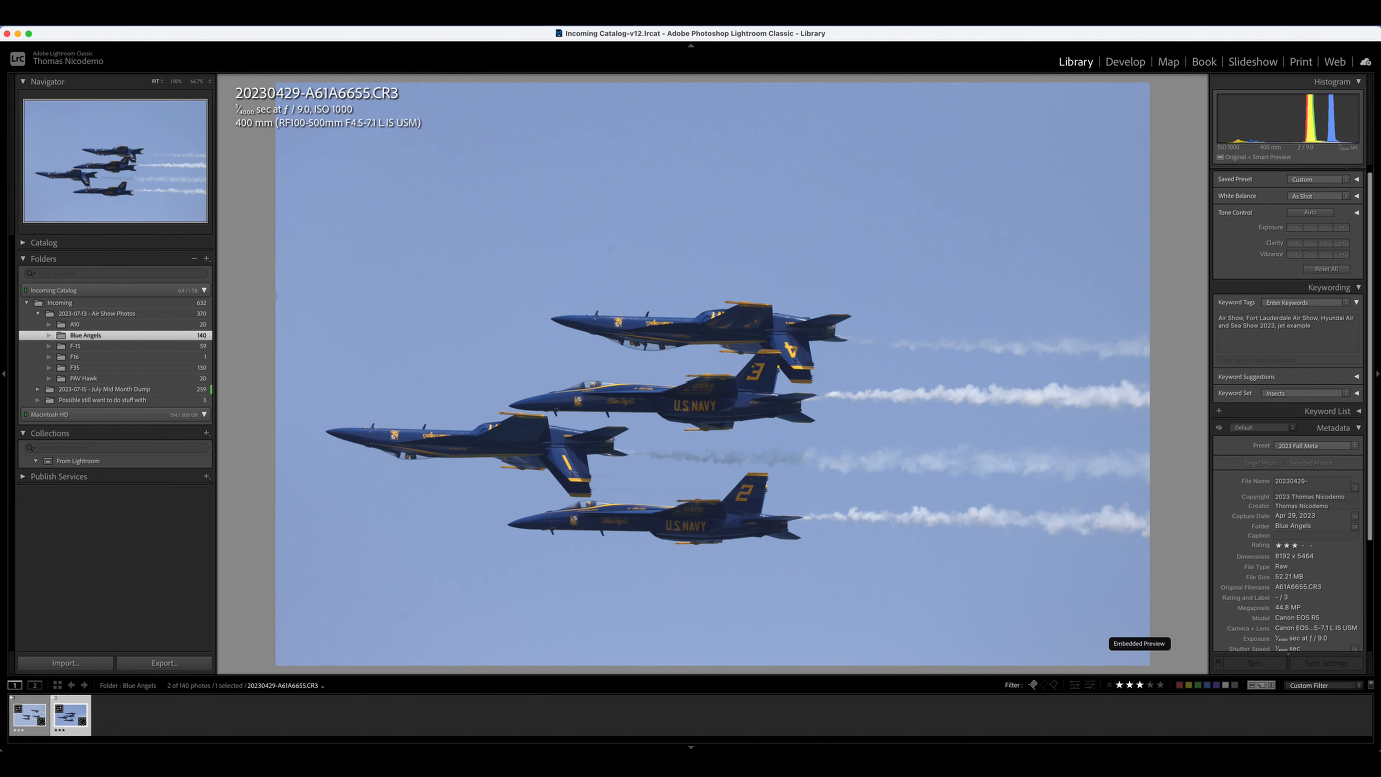
pyautogui.press('Left')
pyautogui.press('Right')
pyautogui.press('Left')
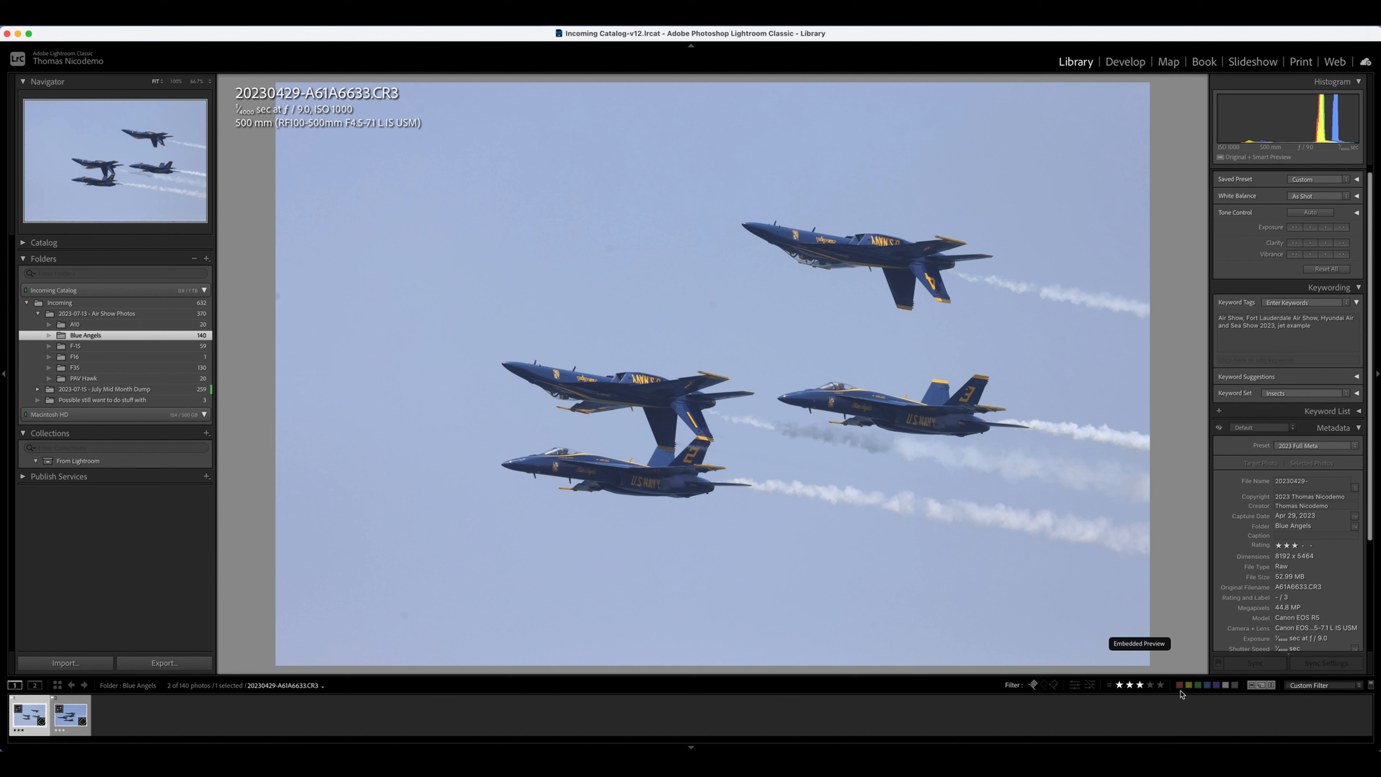
# Turn the photo filters off and show all Blue Angels photos in the grid.
pyautogui.click(1309, 685)
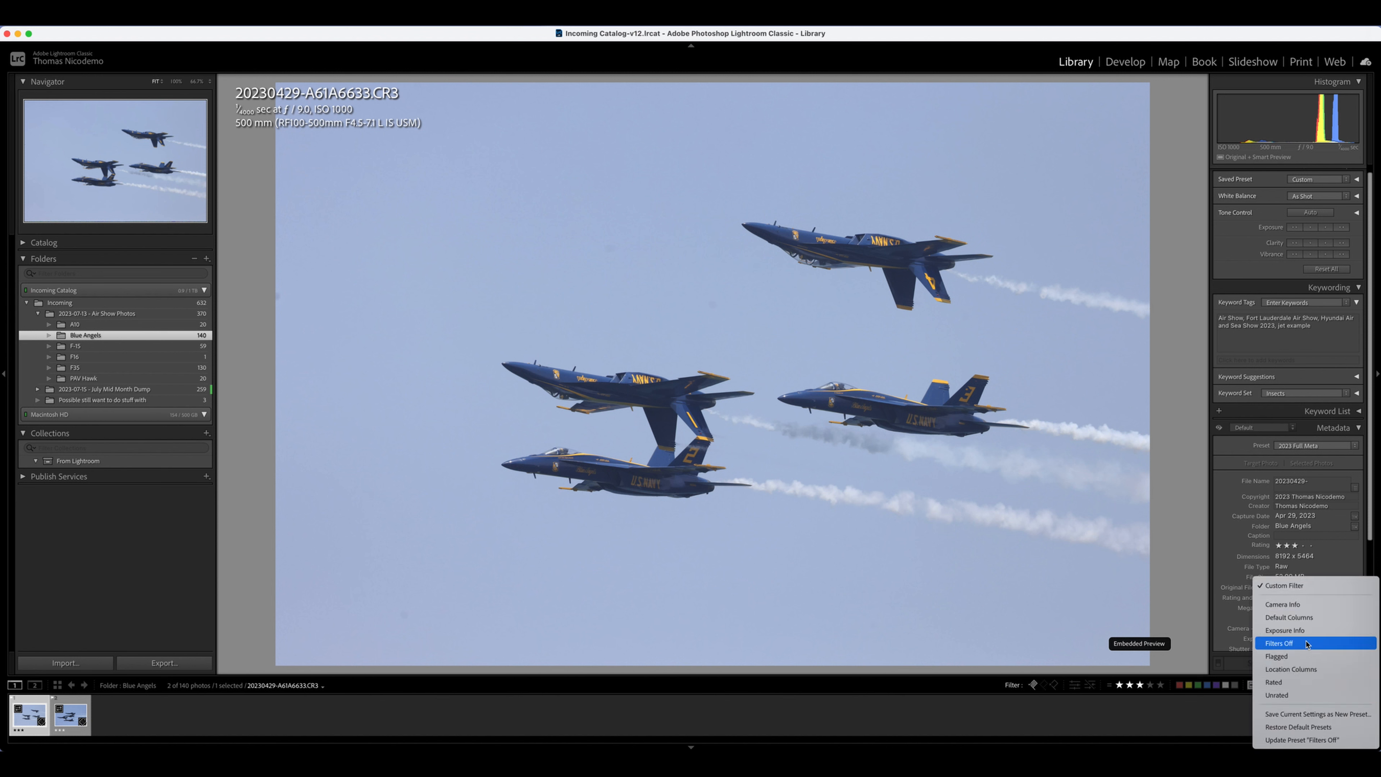
pyautogui.click(1307, 643)
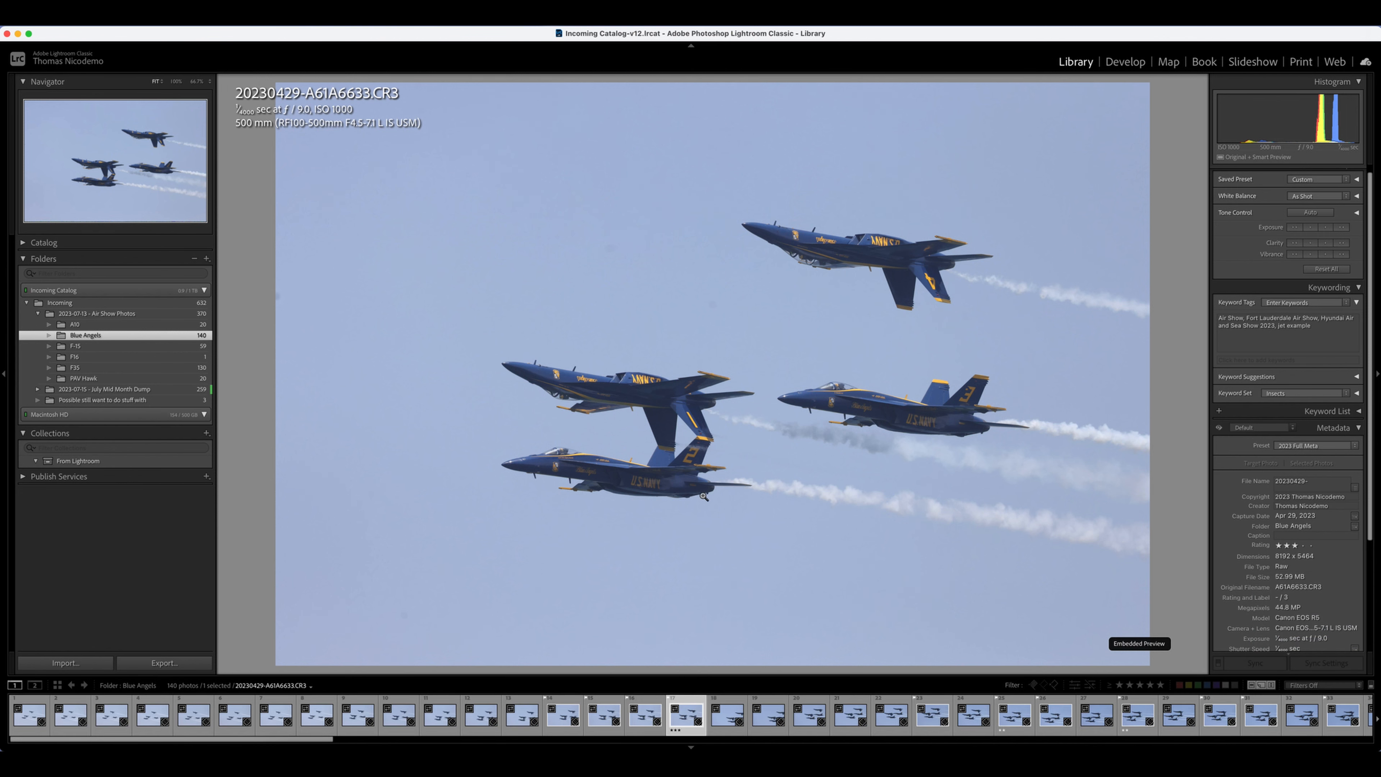
pyautogui.press('g')
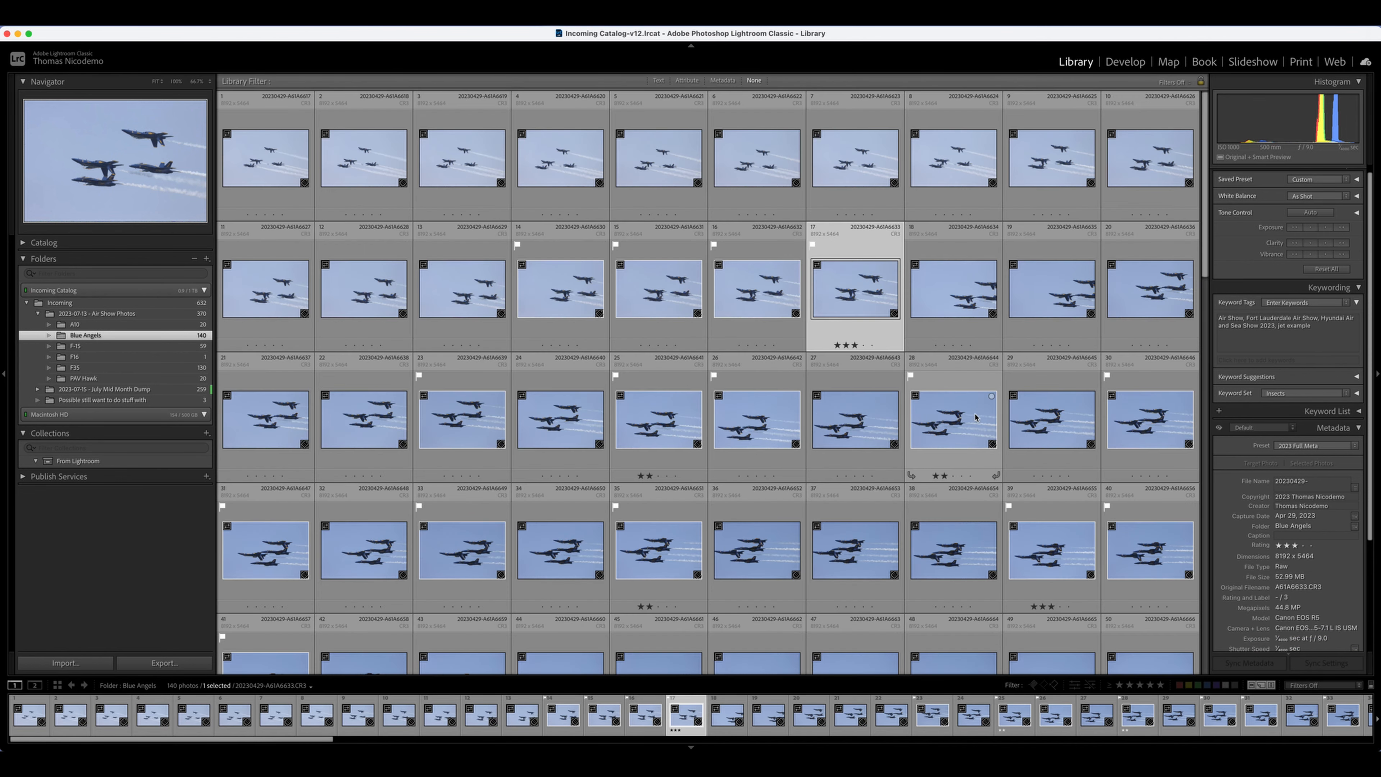
# Put the Blue Angels photos from A61A6617 through A61A6676 into a new folder named "60 Pass" inside the Blue Angels folder.
pyautogui.scroll(-10, 975, 417)
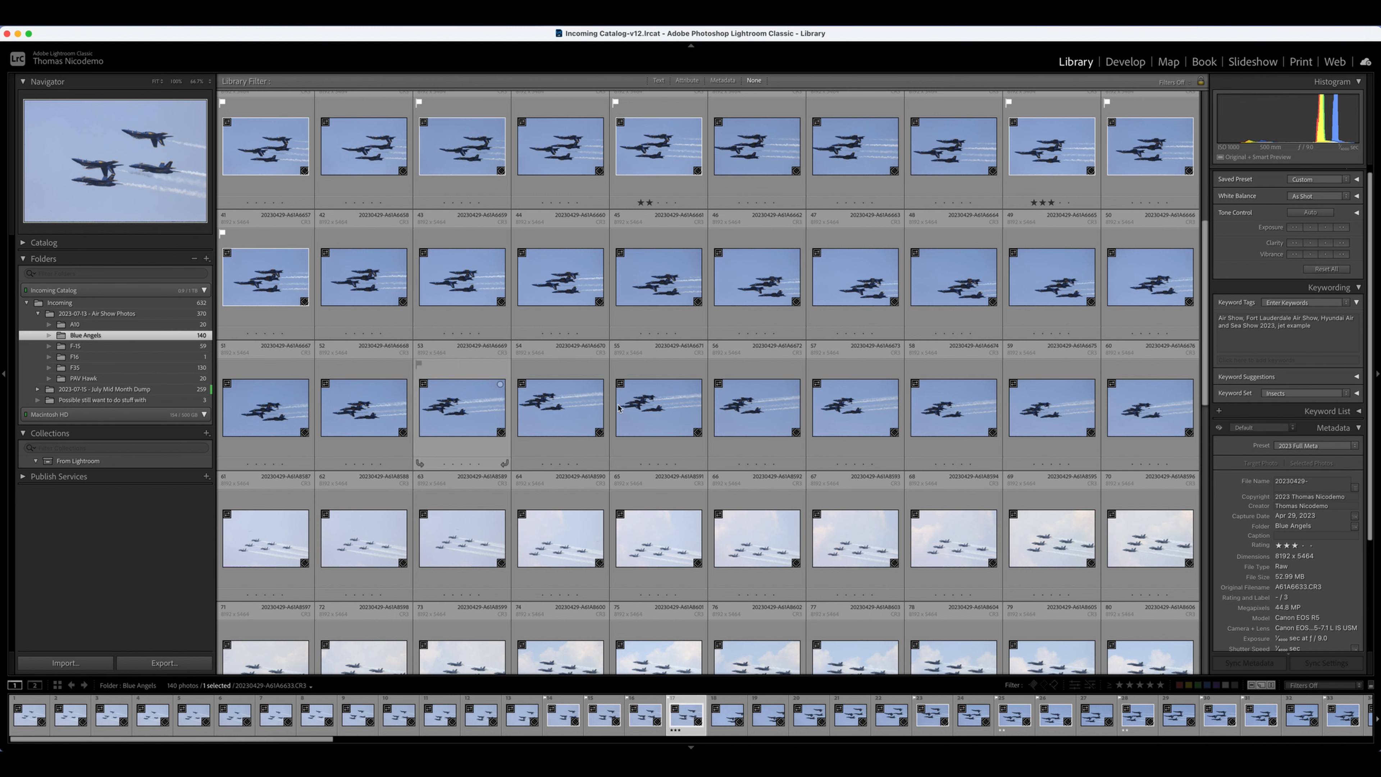
pyautogui.click(1155, 431)
pyautogui.scroll(10, 711, 283)
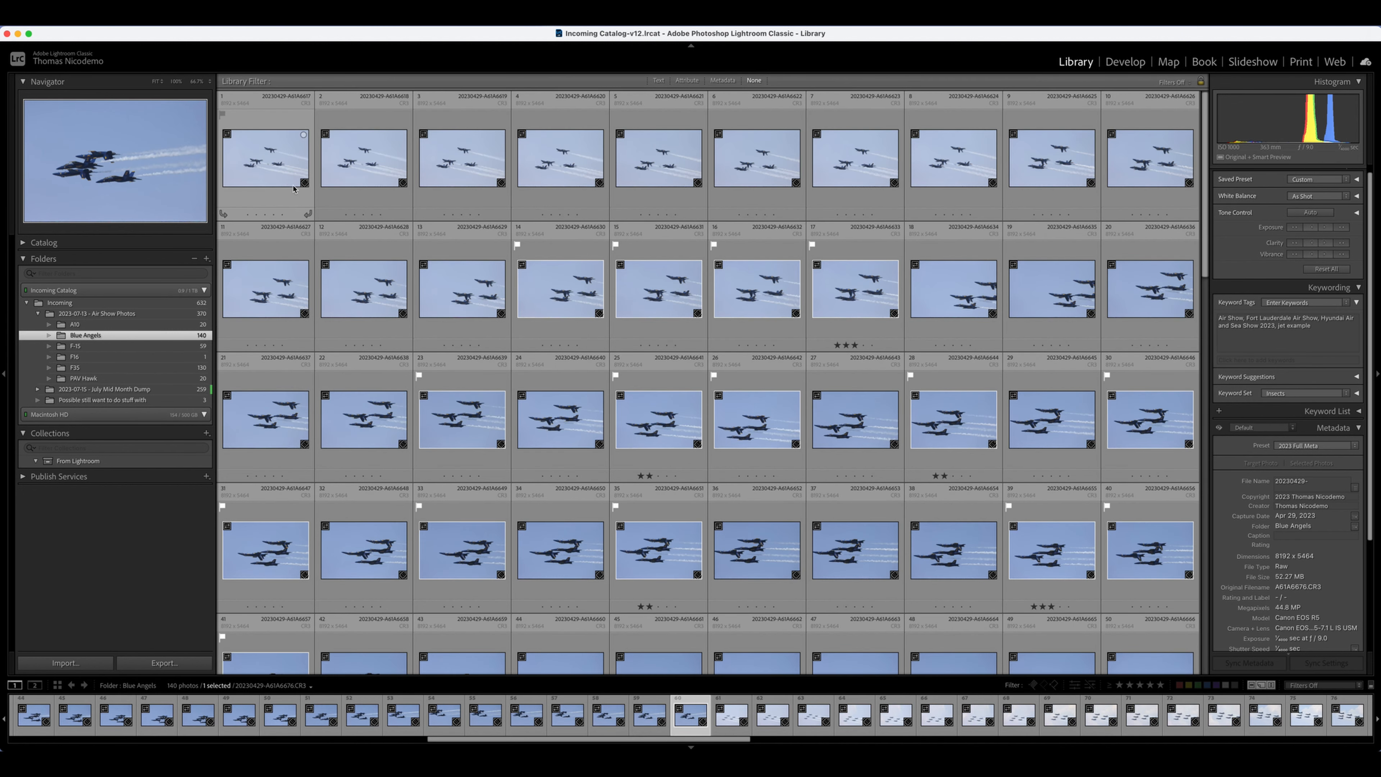
pyautogui.keyDown('shift'); pyautogui.click(266, 163); pyautogui.keyUp('shift')
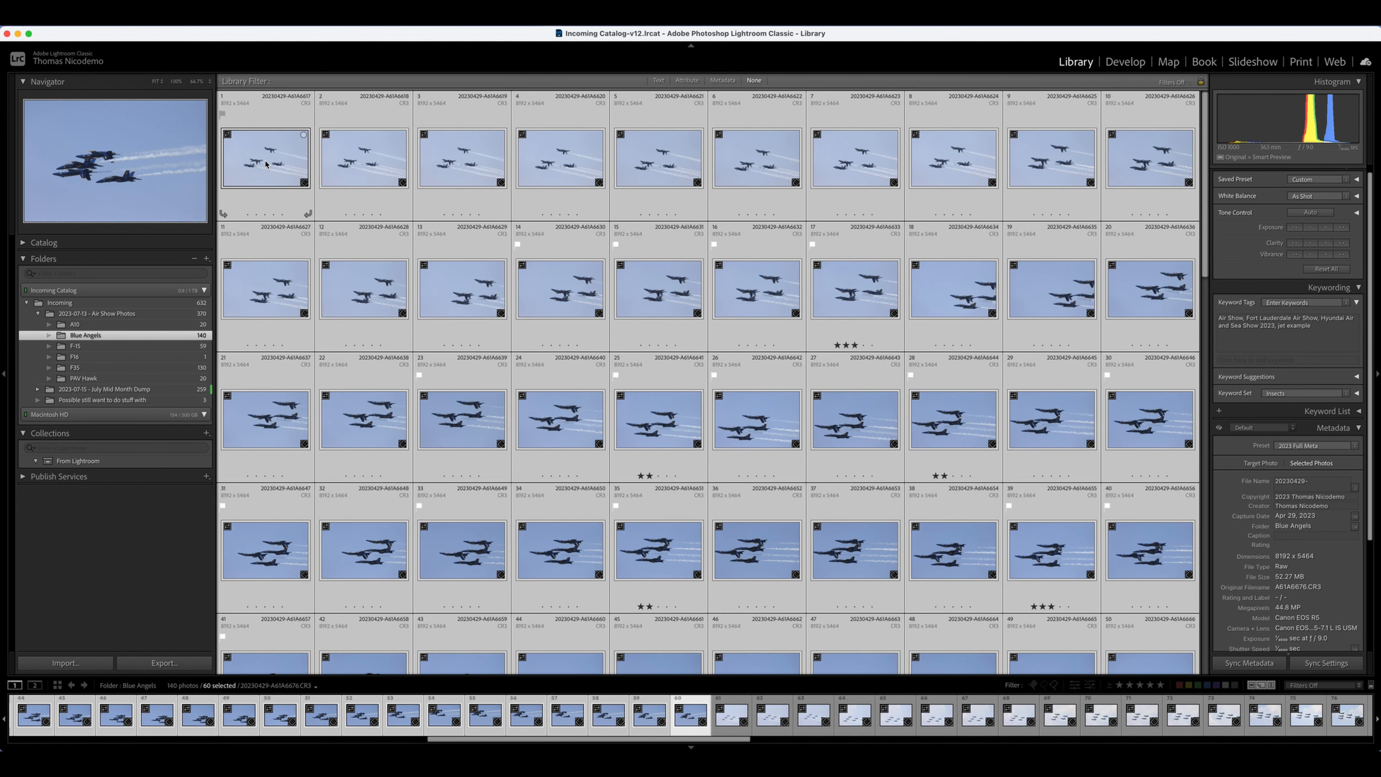
pyautogui.rightClick(107, 335)
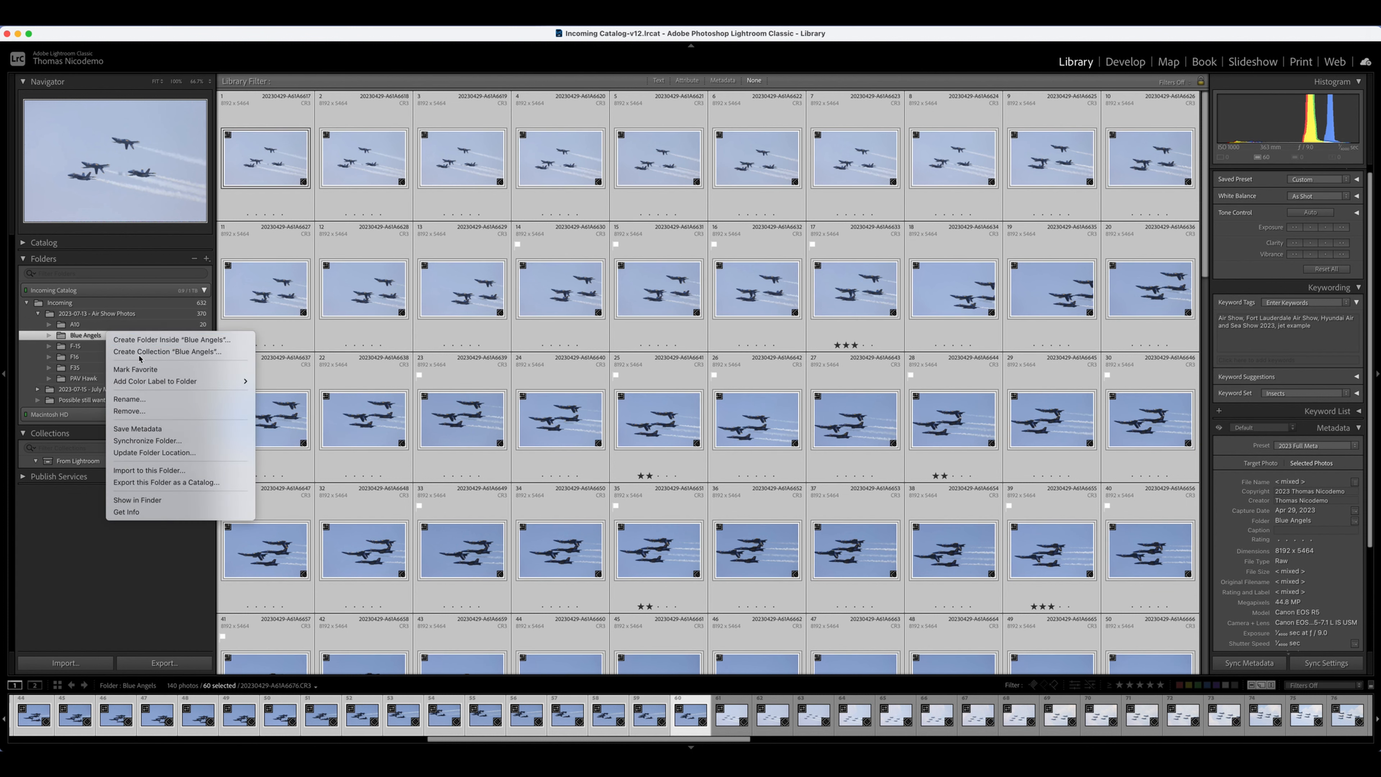
pyautogui.click(140, 340)
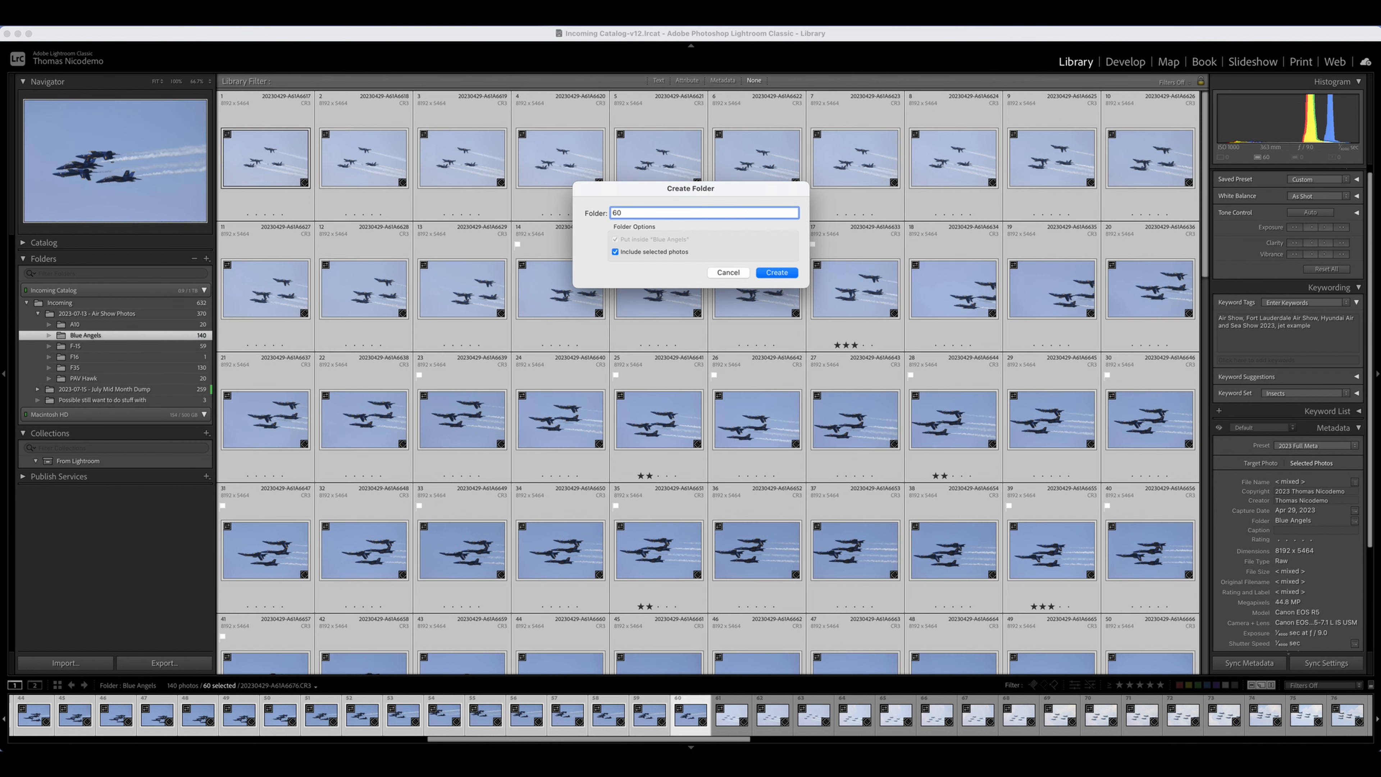
pyautogui.write('60 Pass')
pyautogui.press('Return')
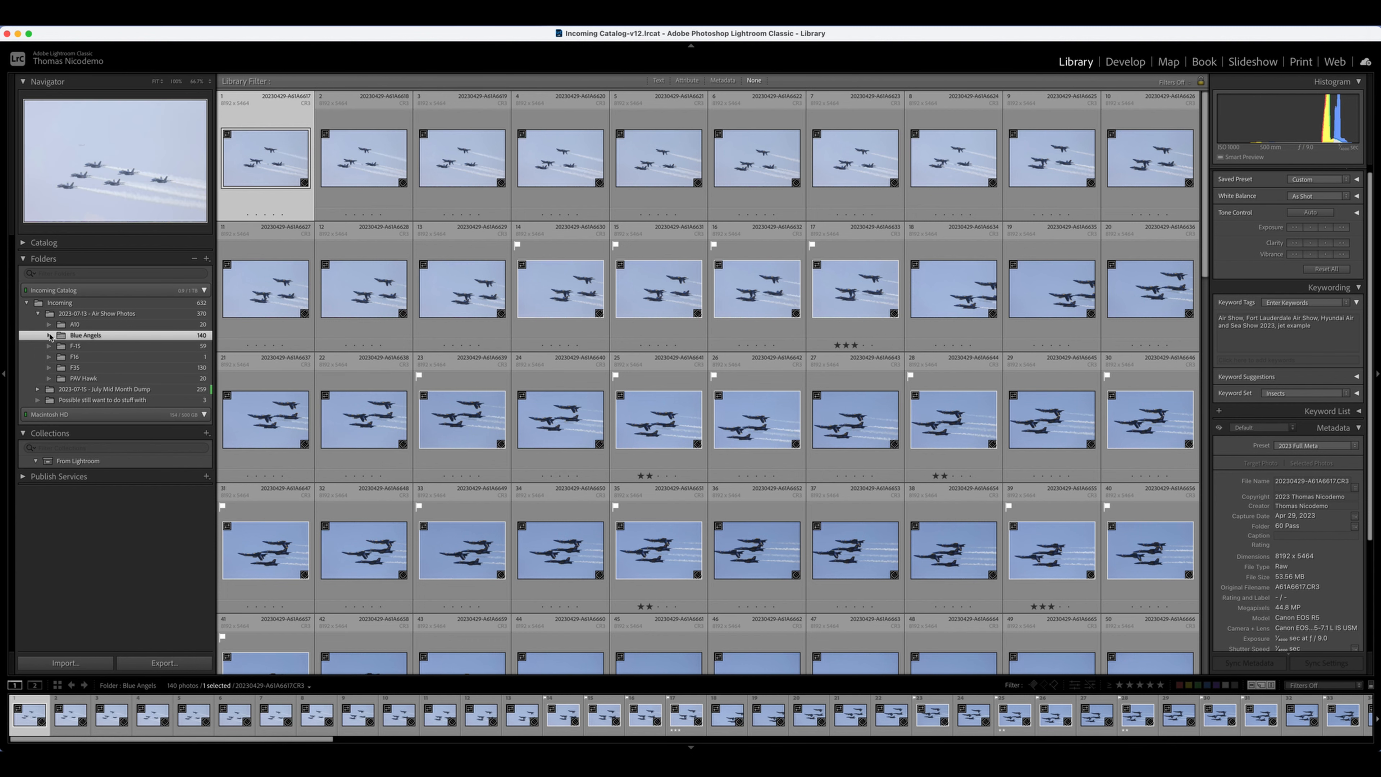
# Open the 60 Pass folder and look through its photos, flags and star ratings in the grid.
pyautogui.click(92, 347)
pyautogui.scroll(-3, 1049, 316)
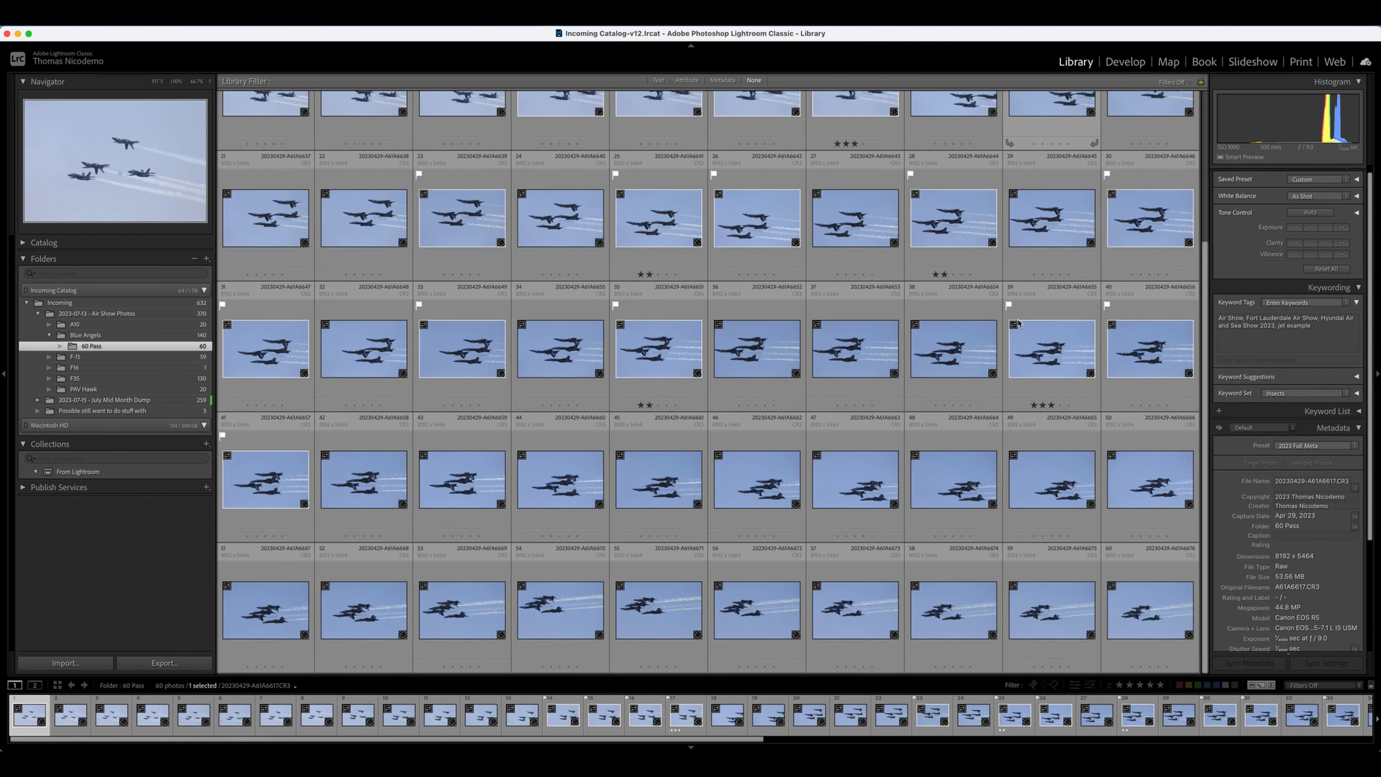
pyautogui.scroll(3, 984, 480)
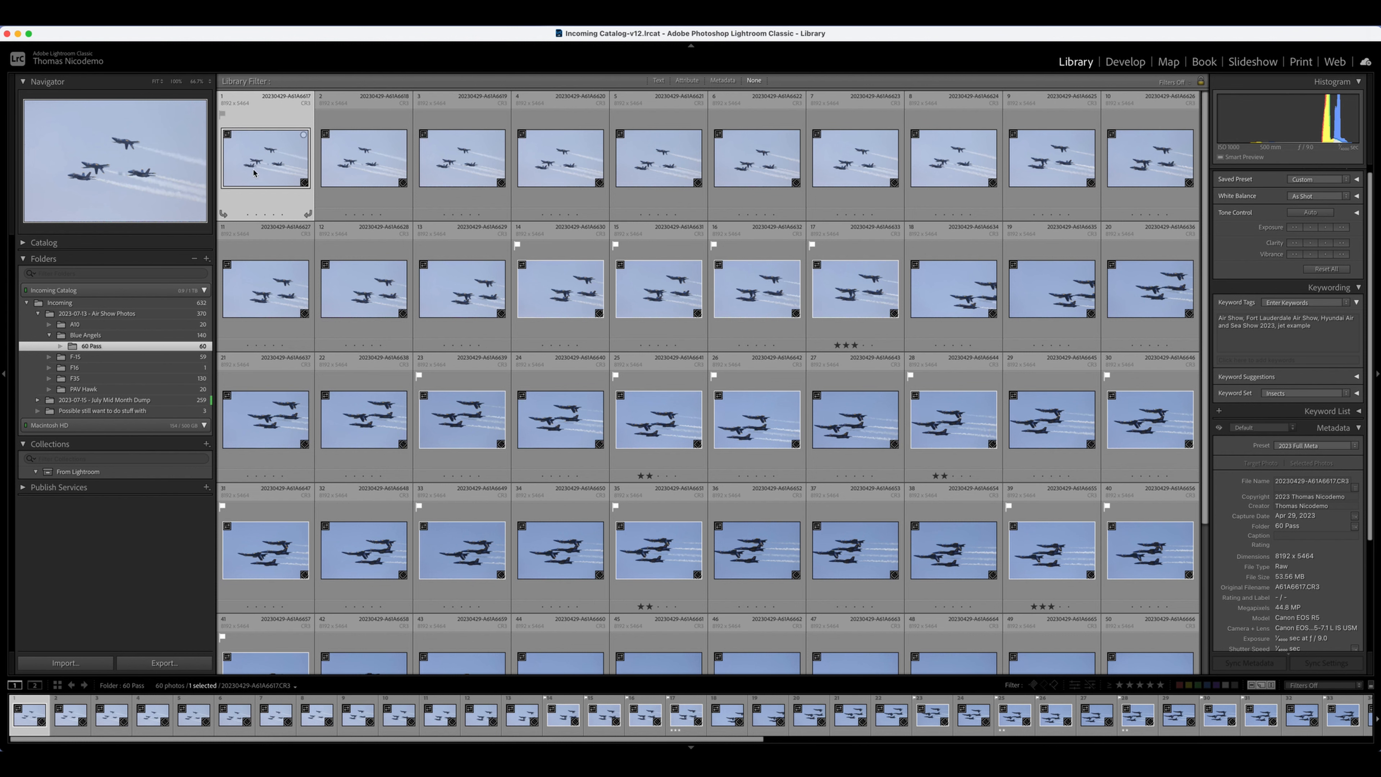
pyautogui.scroll(-3, 1091, 485)
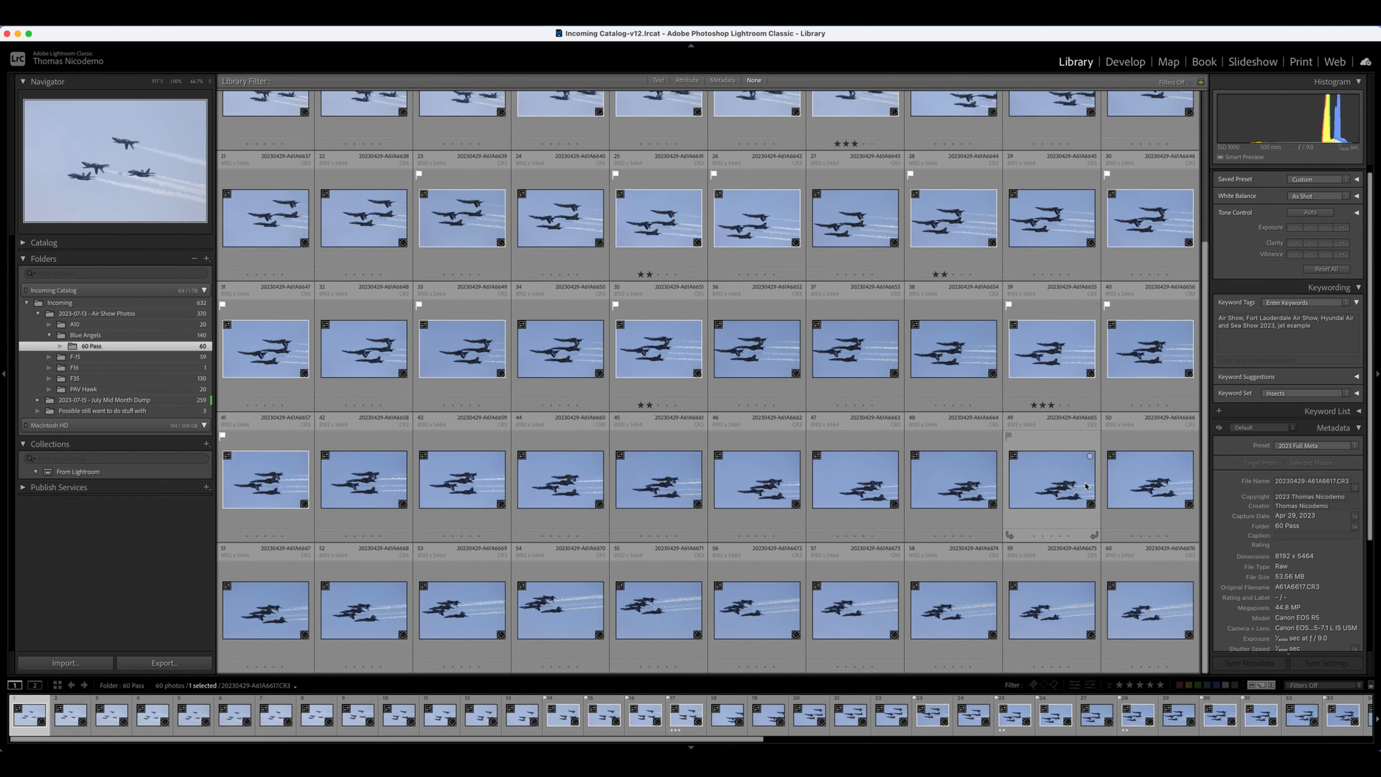
pyautogui.scroll(3, 1086, 486)
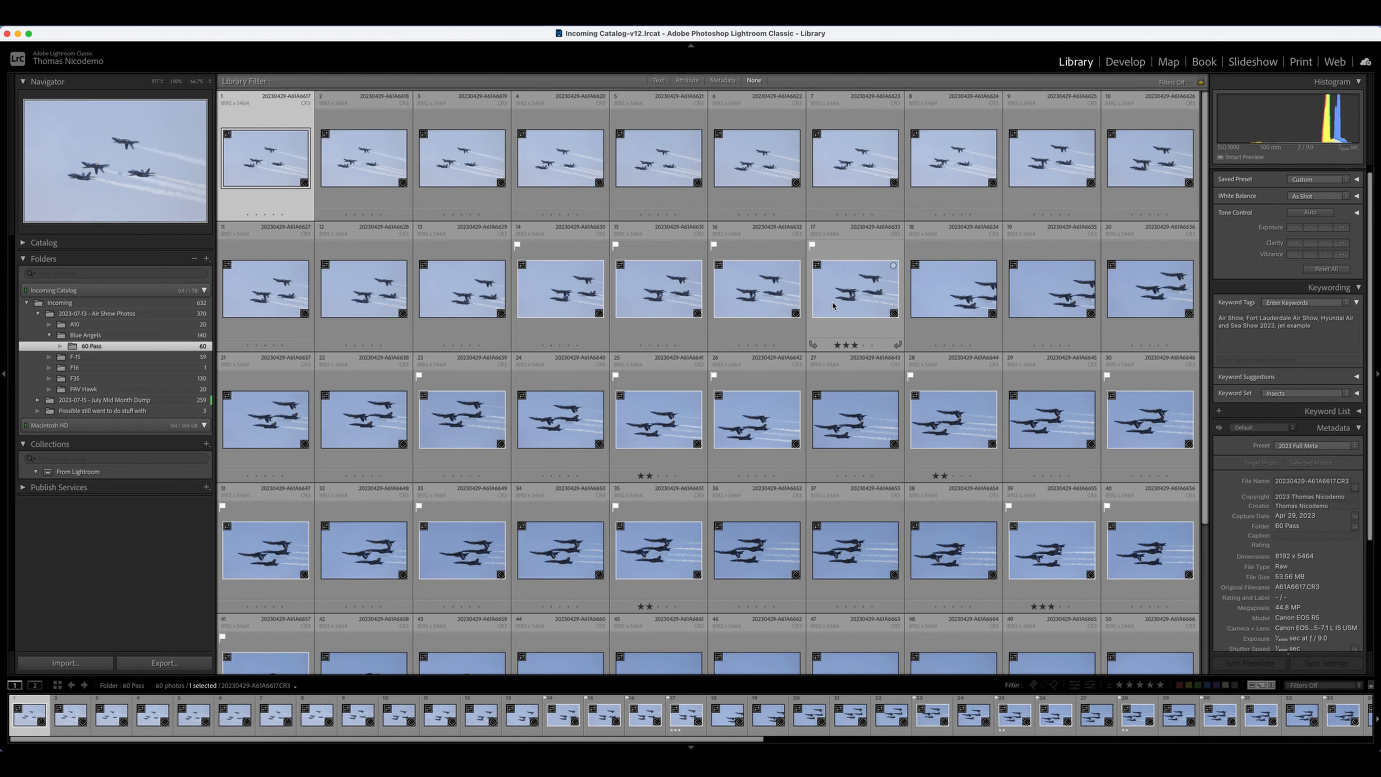
pyautogui.scroll(-2, 833, 306)
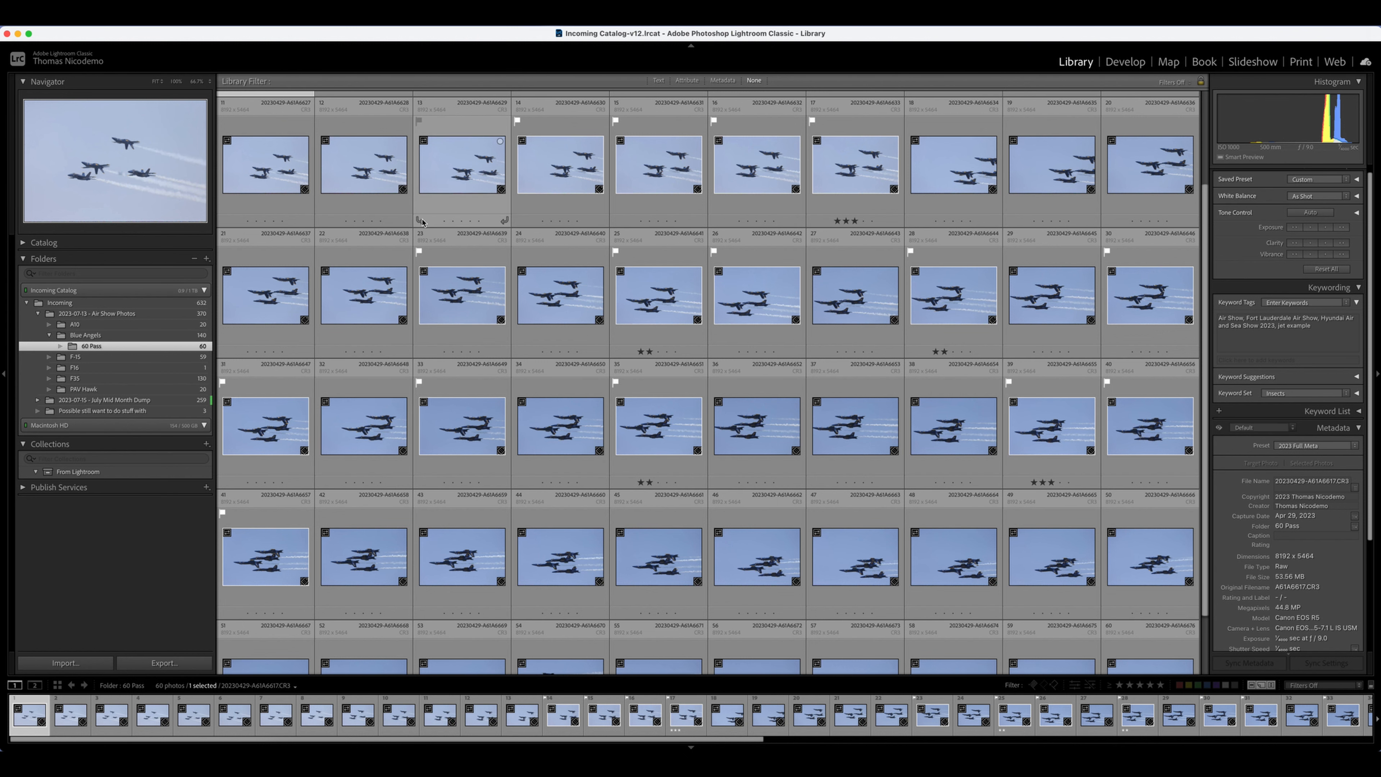
# Filter the 60 Pass folder to show only its unflagged photos and look through them to the end.
pyautogui.scroll(2, 459, 428)
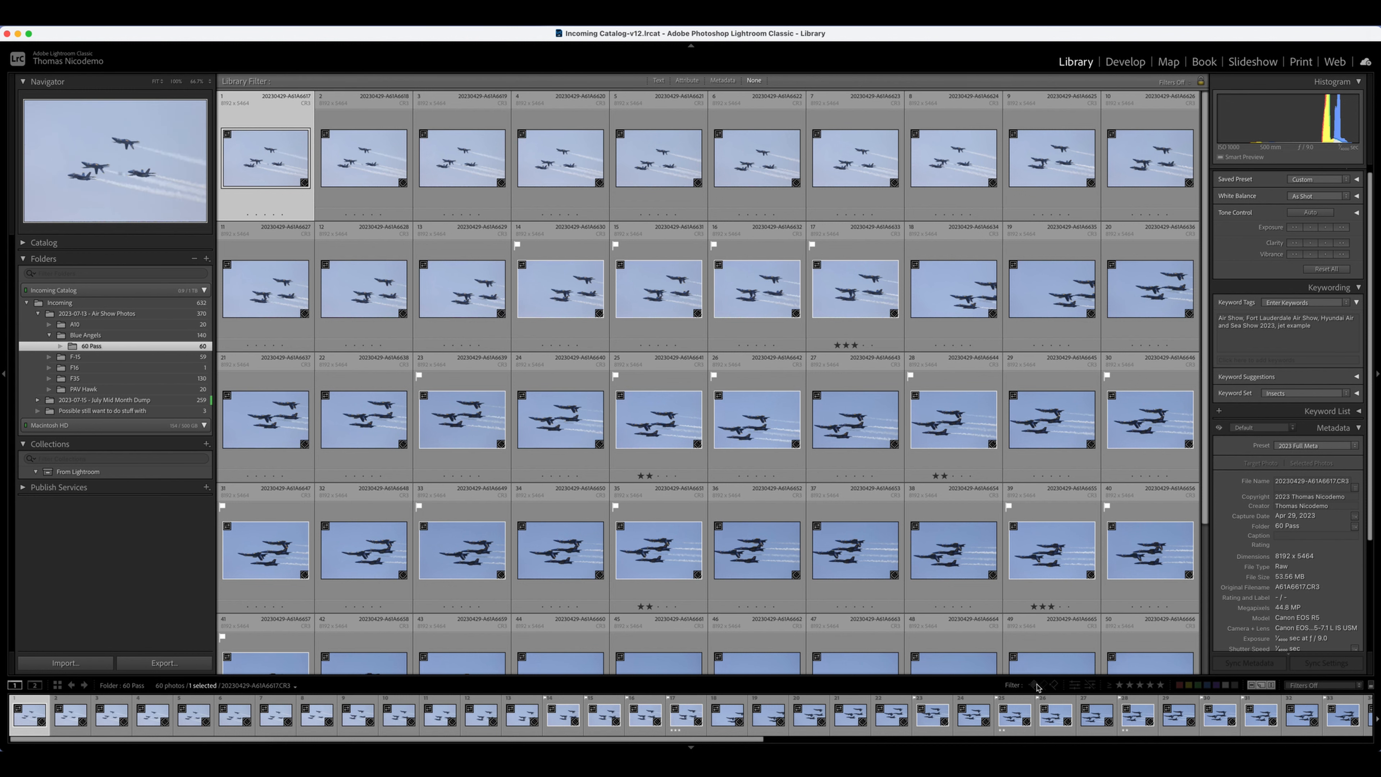
pyautogui.scroll(-3, 934, 439)
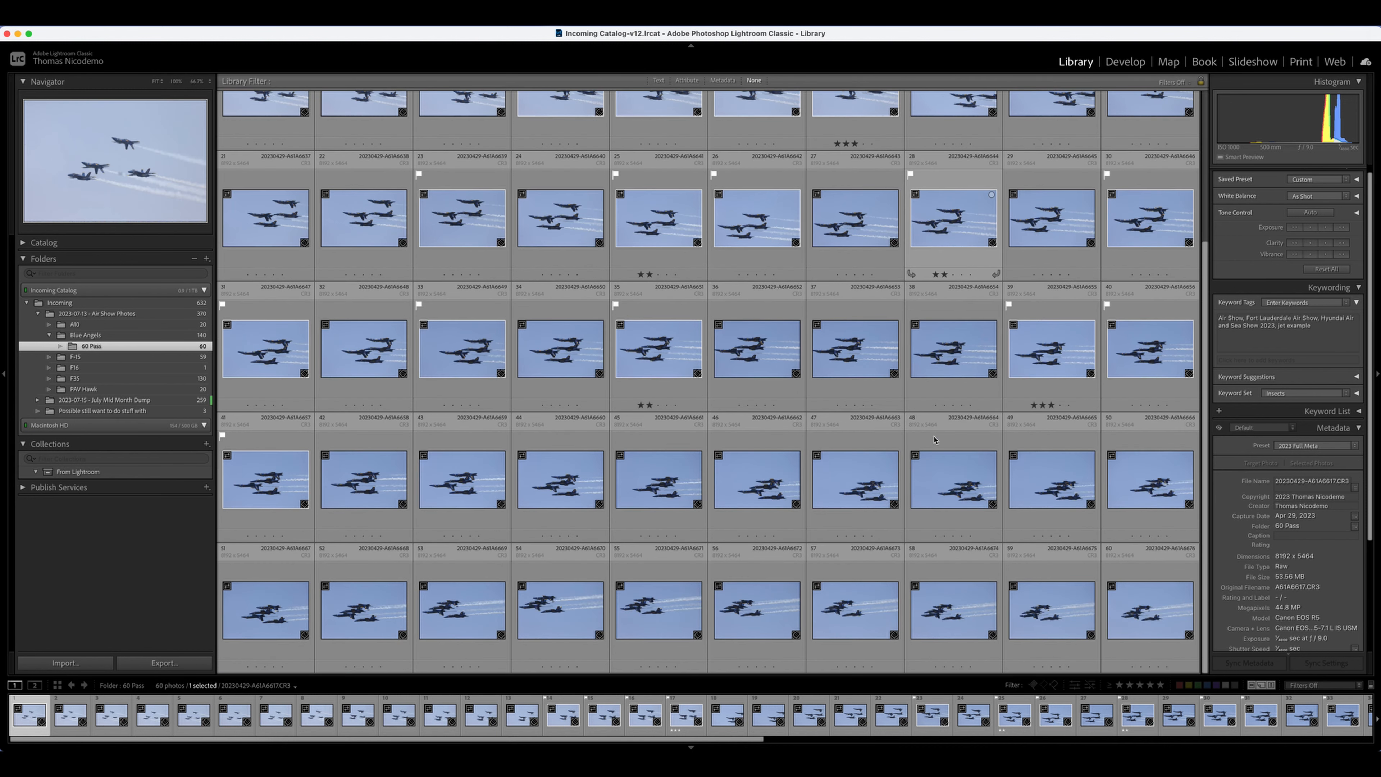
pyautogui.scroll(3, 935, 439)
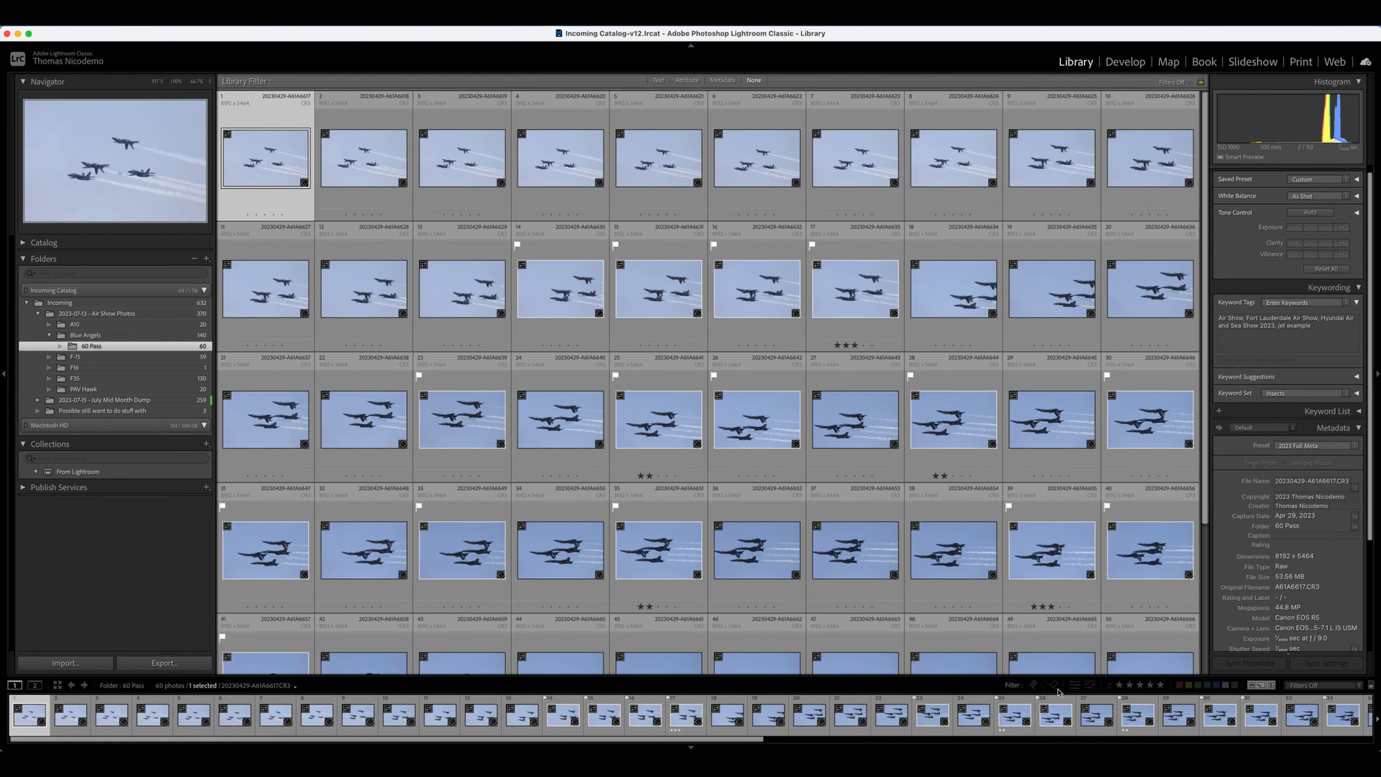
pyautogui.click(1045, 686)
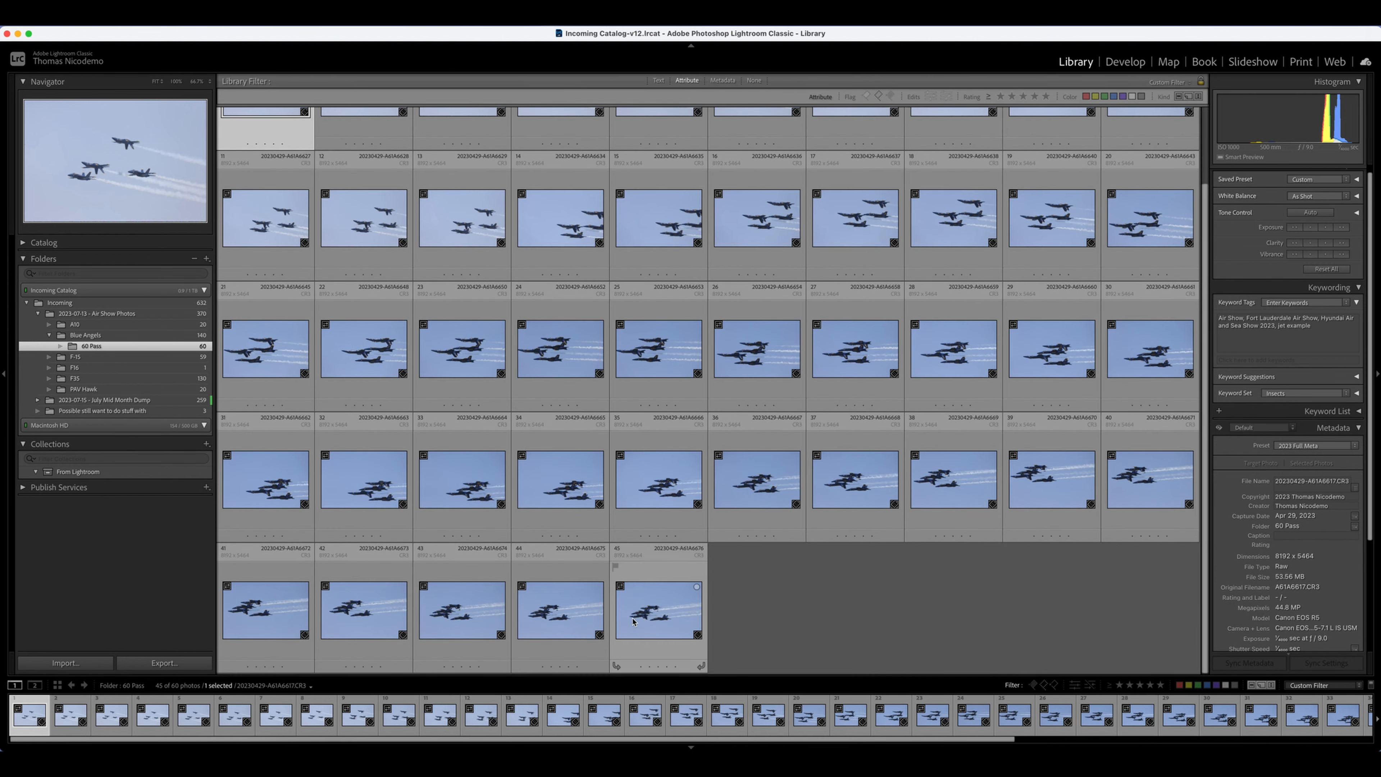
pyautogui.scroll(-2, 649, 619)
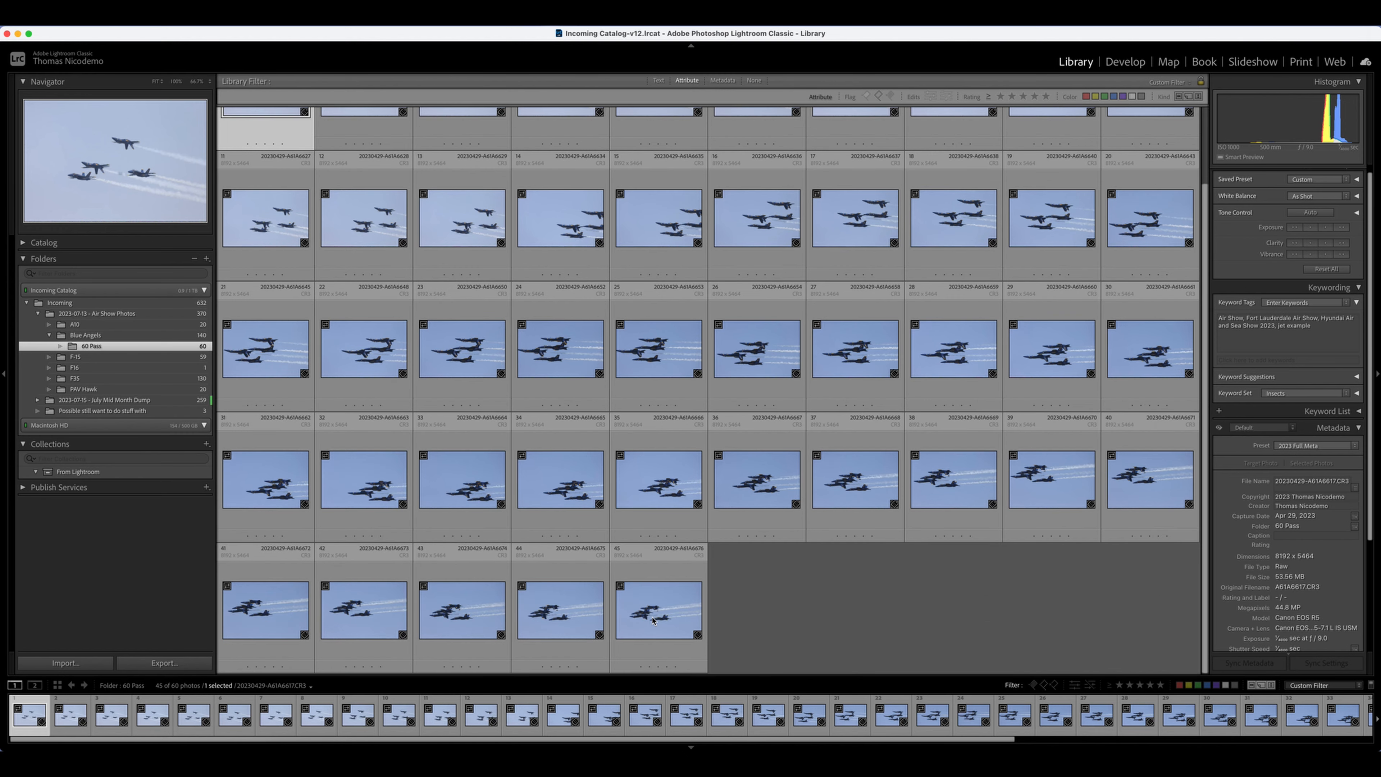
# Select all the unflagged photos in the 60 Pass folder and mark them as rejected.
pyautogui.press('super+a')
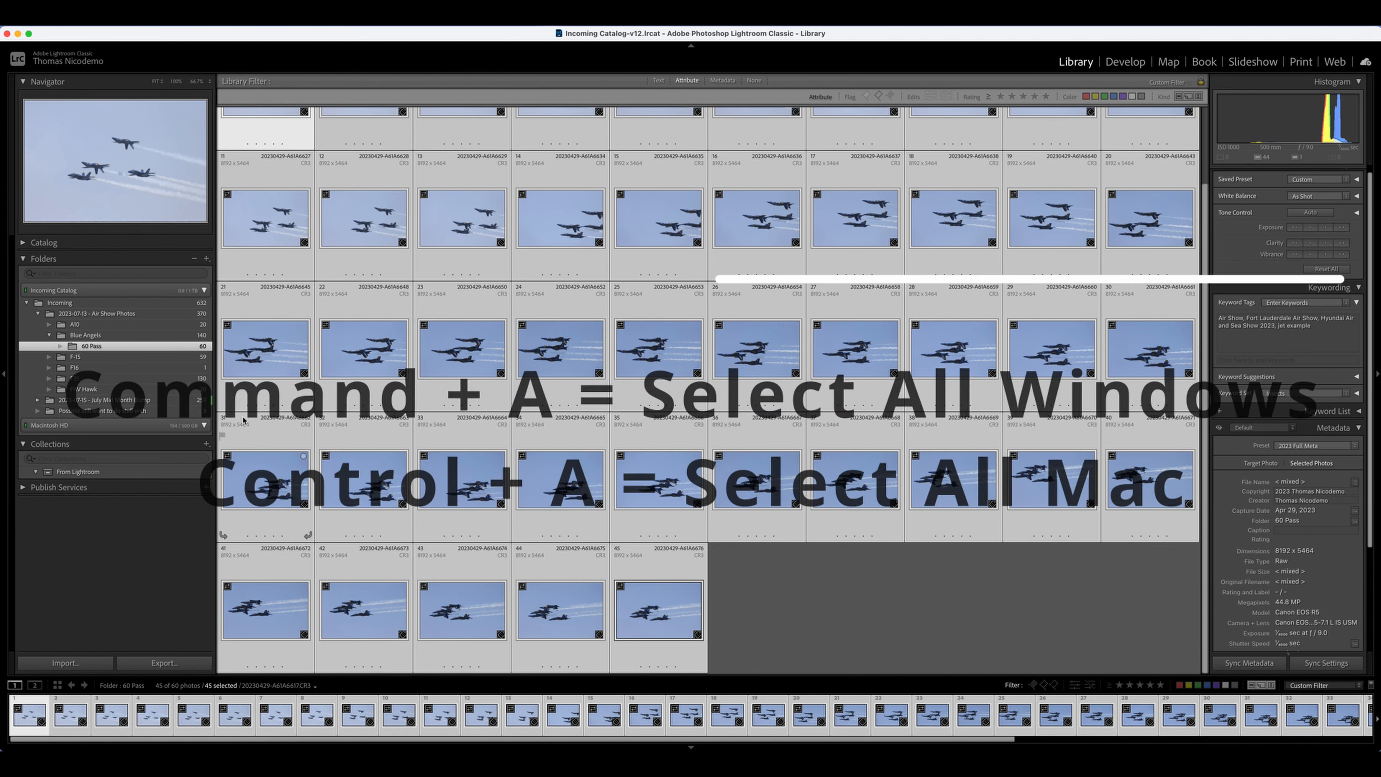
pyautogui.scroll(3, 991, 608)
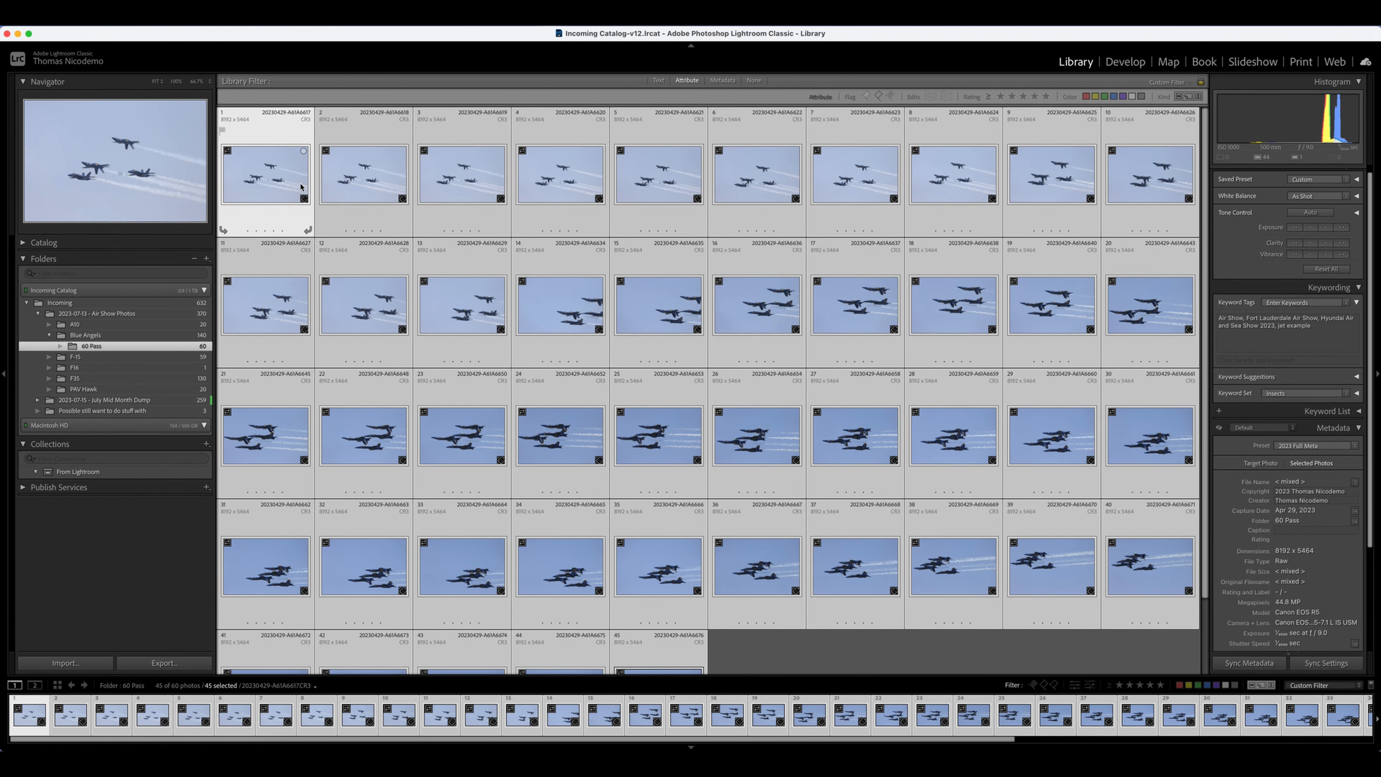
pyautogui.scroll(-2, 647, 494)
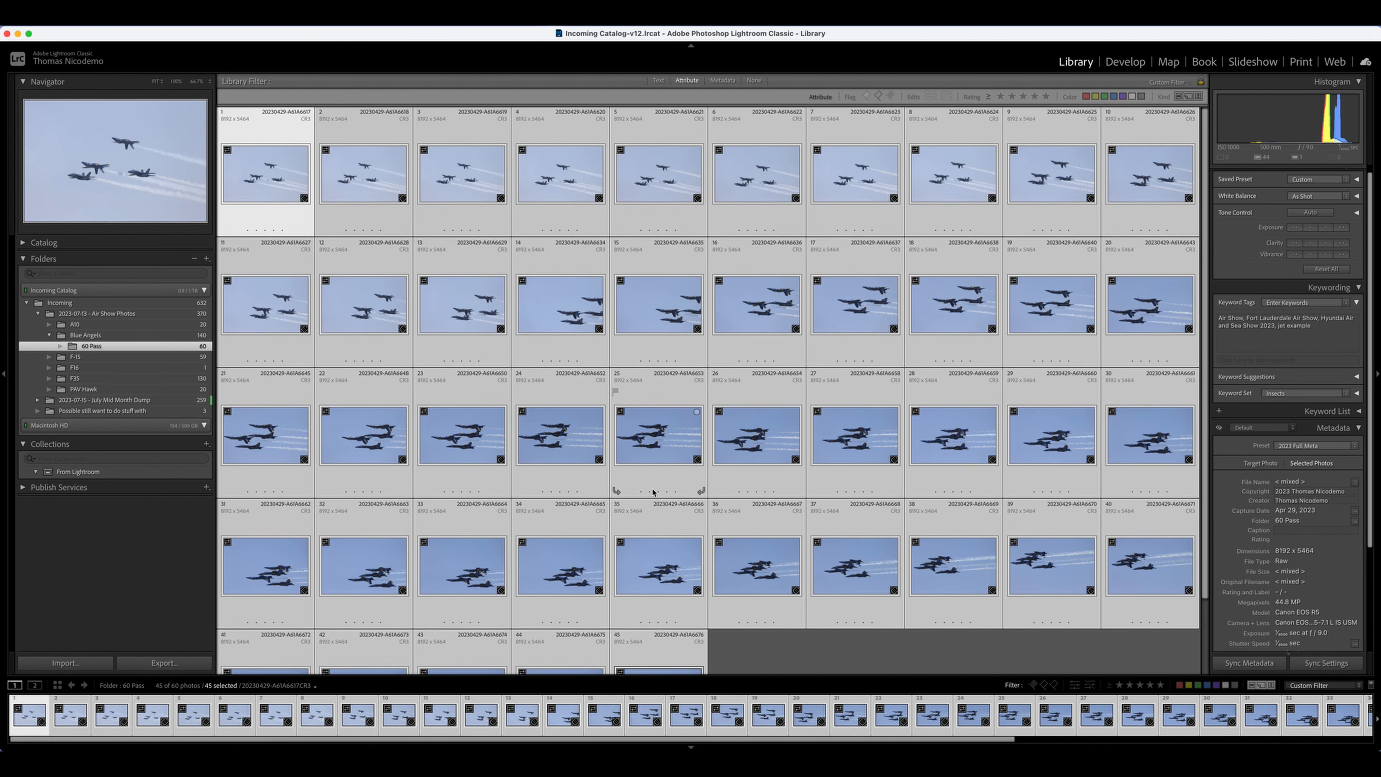
pyautogui.scroll(3, 1017, 595)
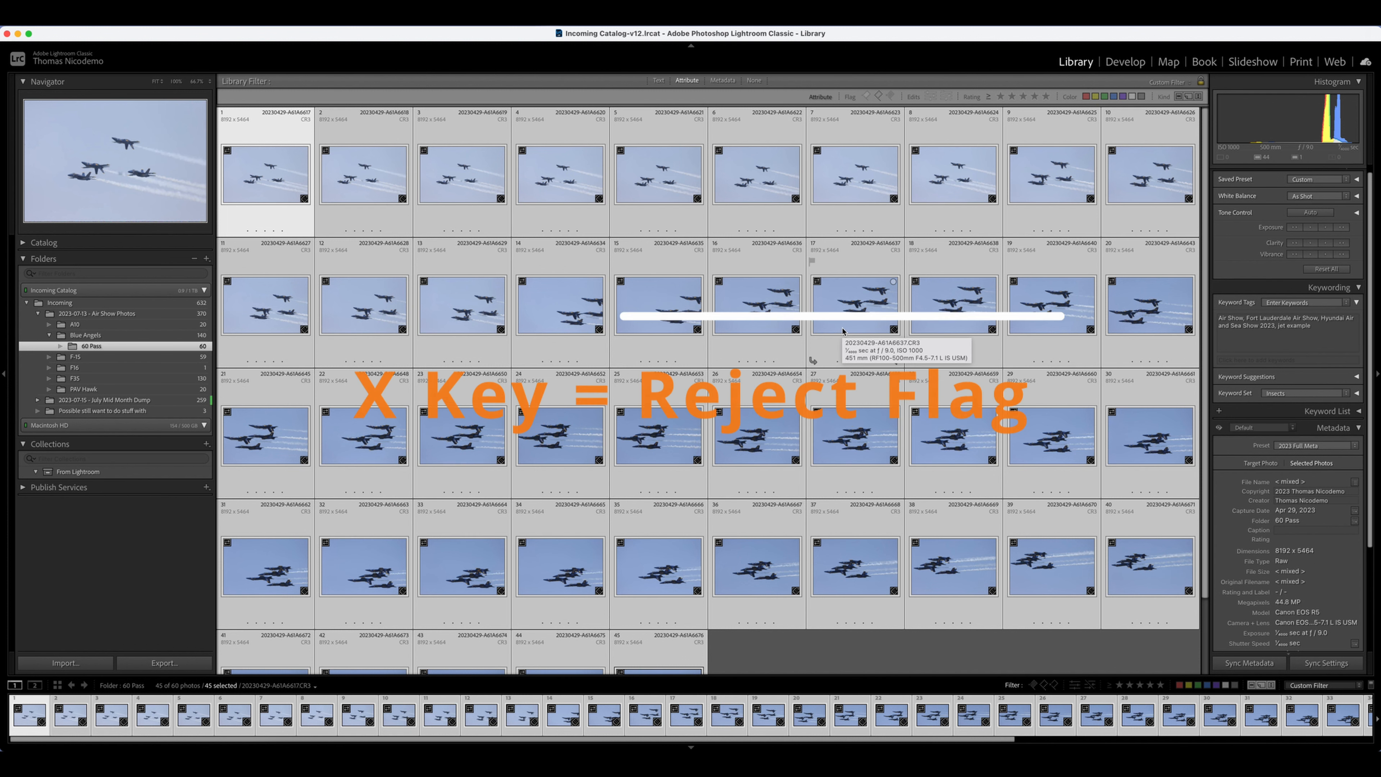
pyautogui.press('x')
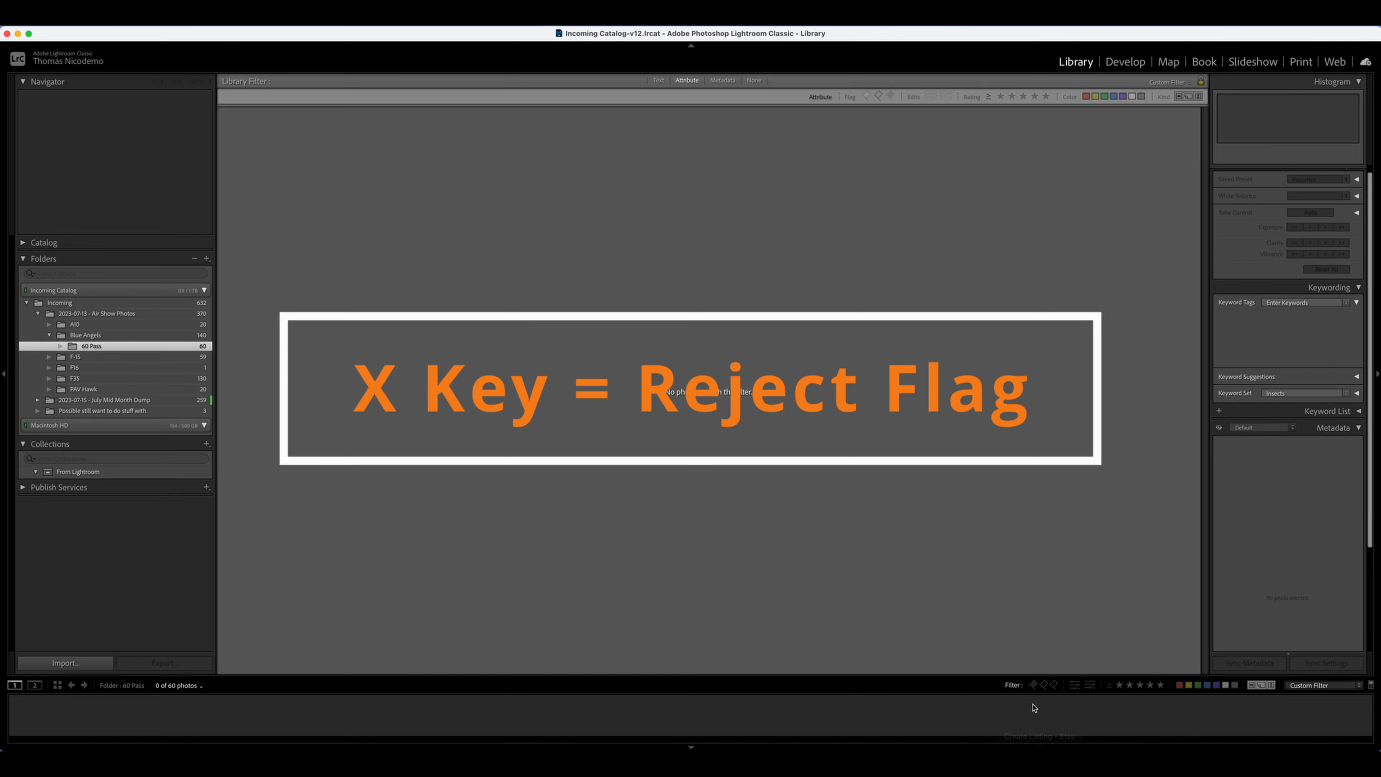
# Clear the unflagged filter, look through the rejected and picked photos, and select the three-star photo A61A6633.
pyautogui.click(1043, 686)
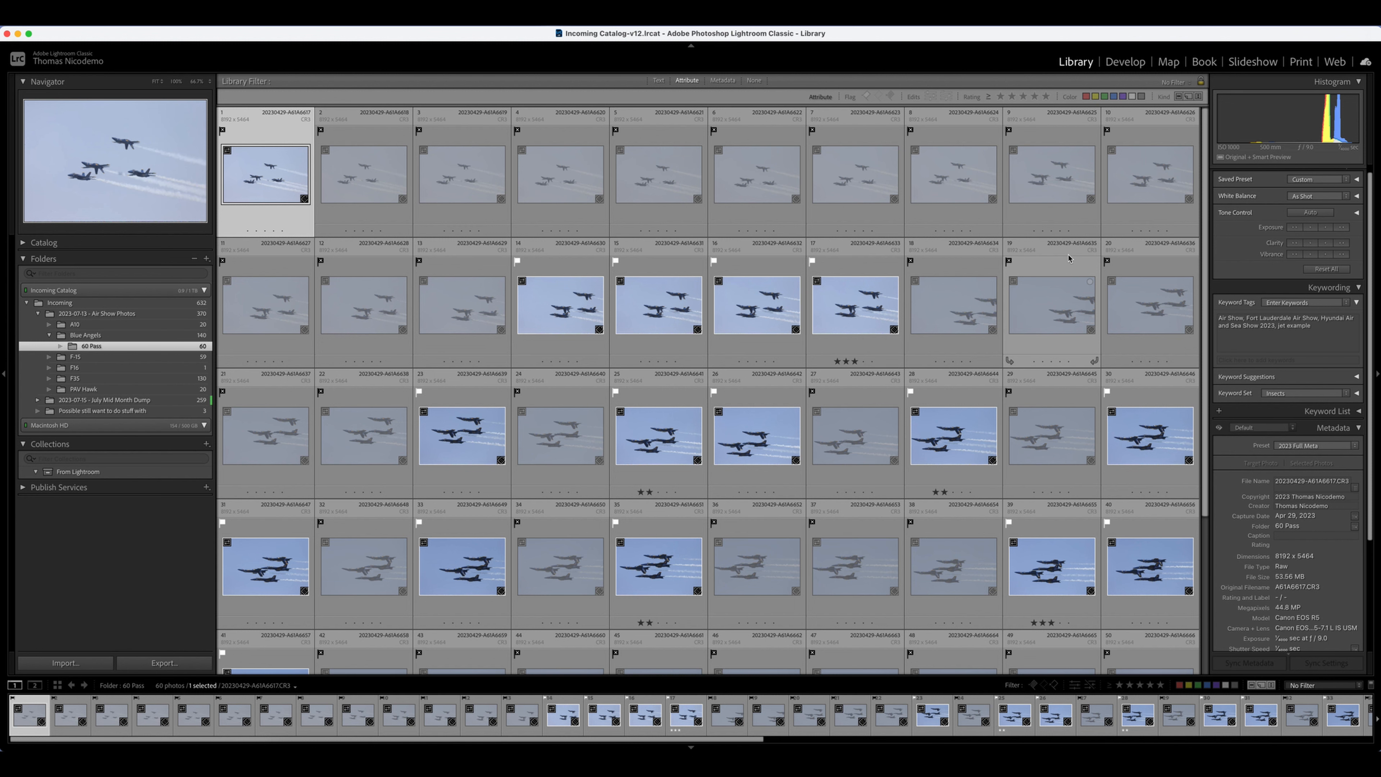
pyautogui.scroll(-5, 1069, 258)
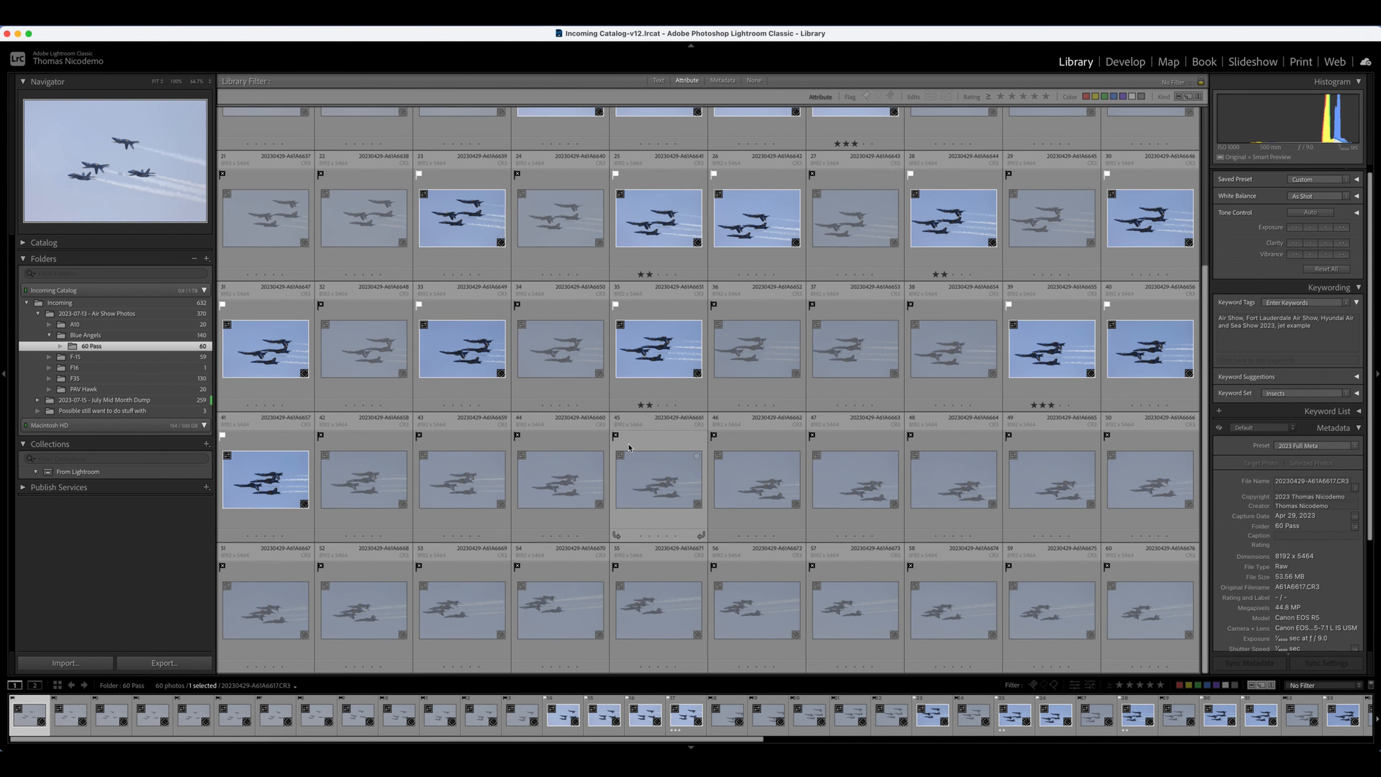
pyautogui.scroll(3, 628, 447)
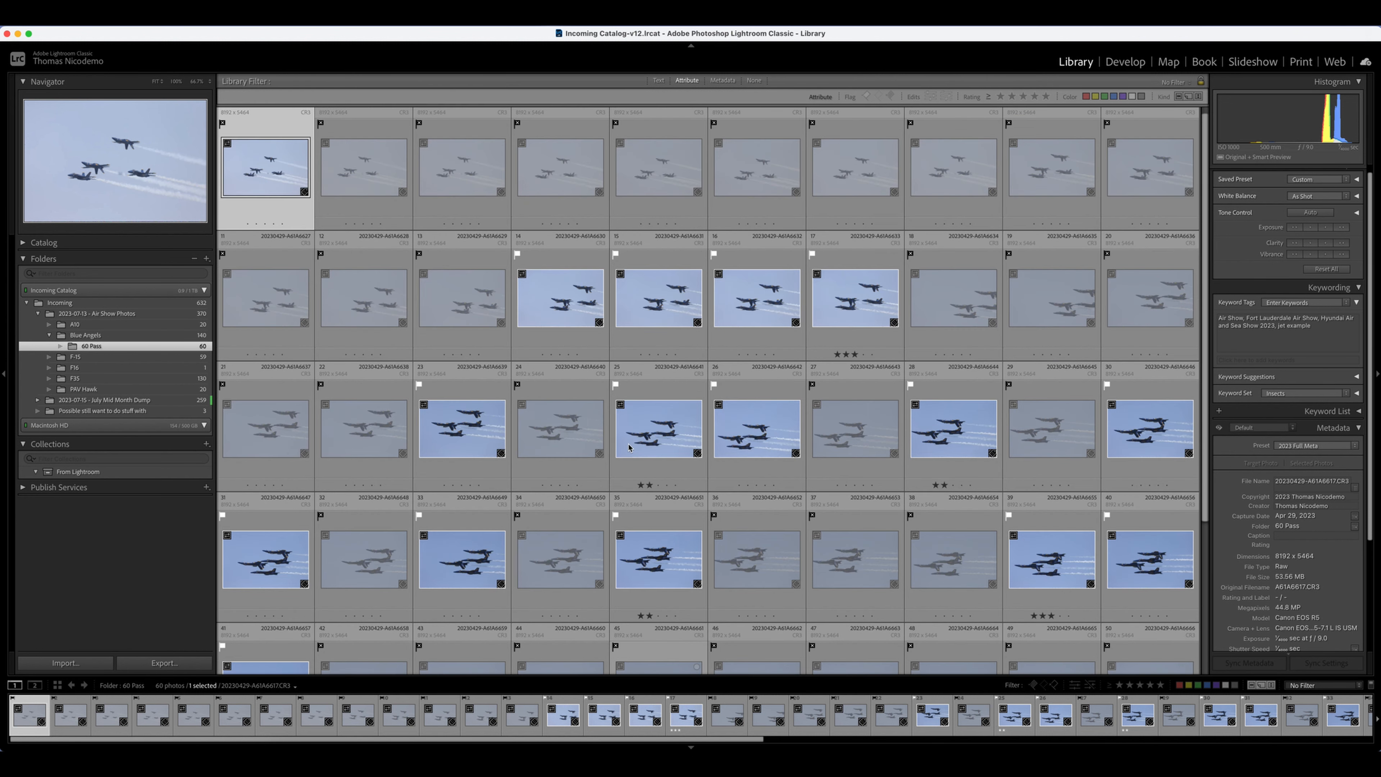
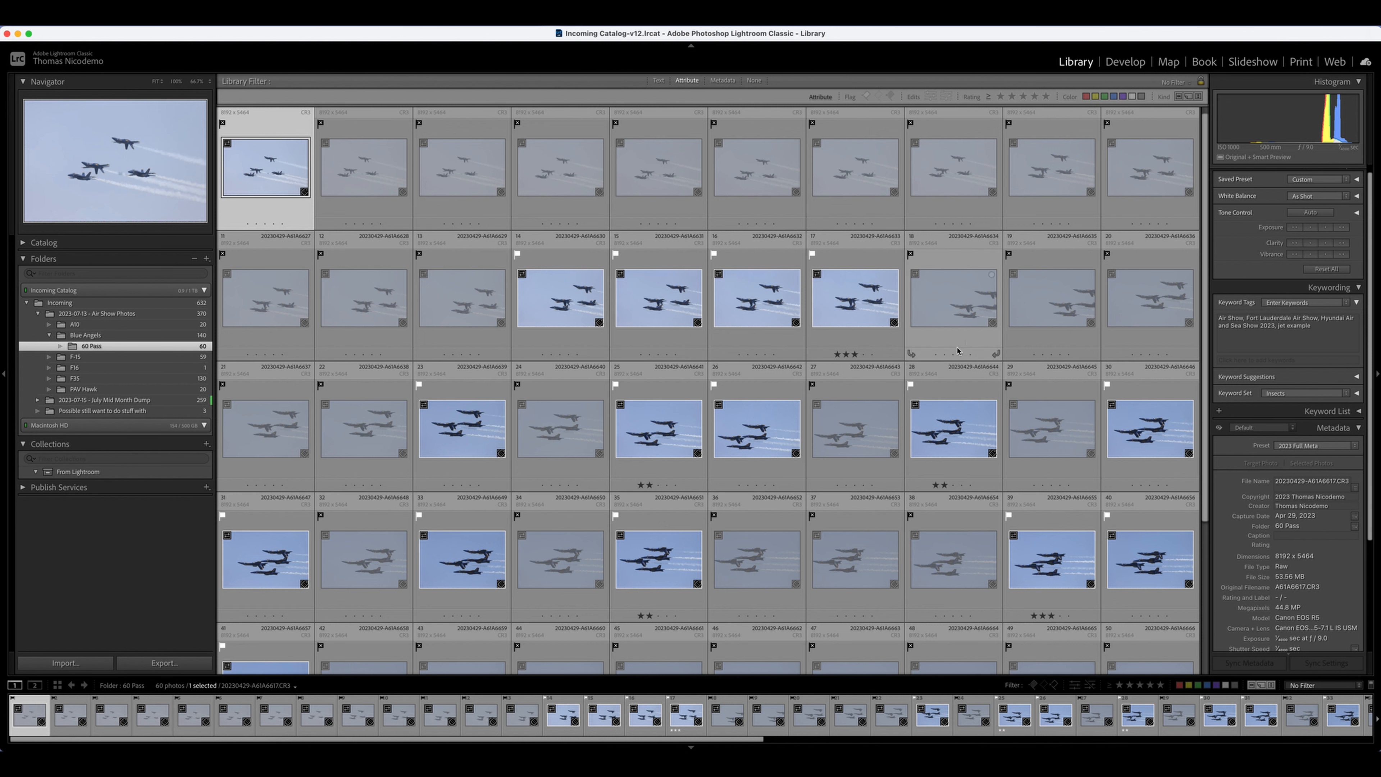
pyautogui.click(869, 325)
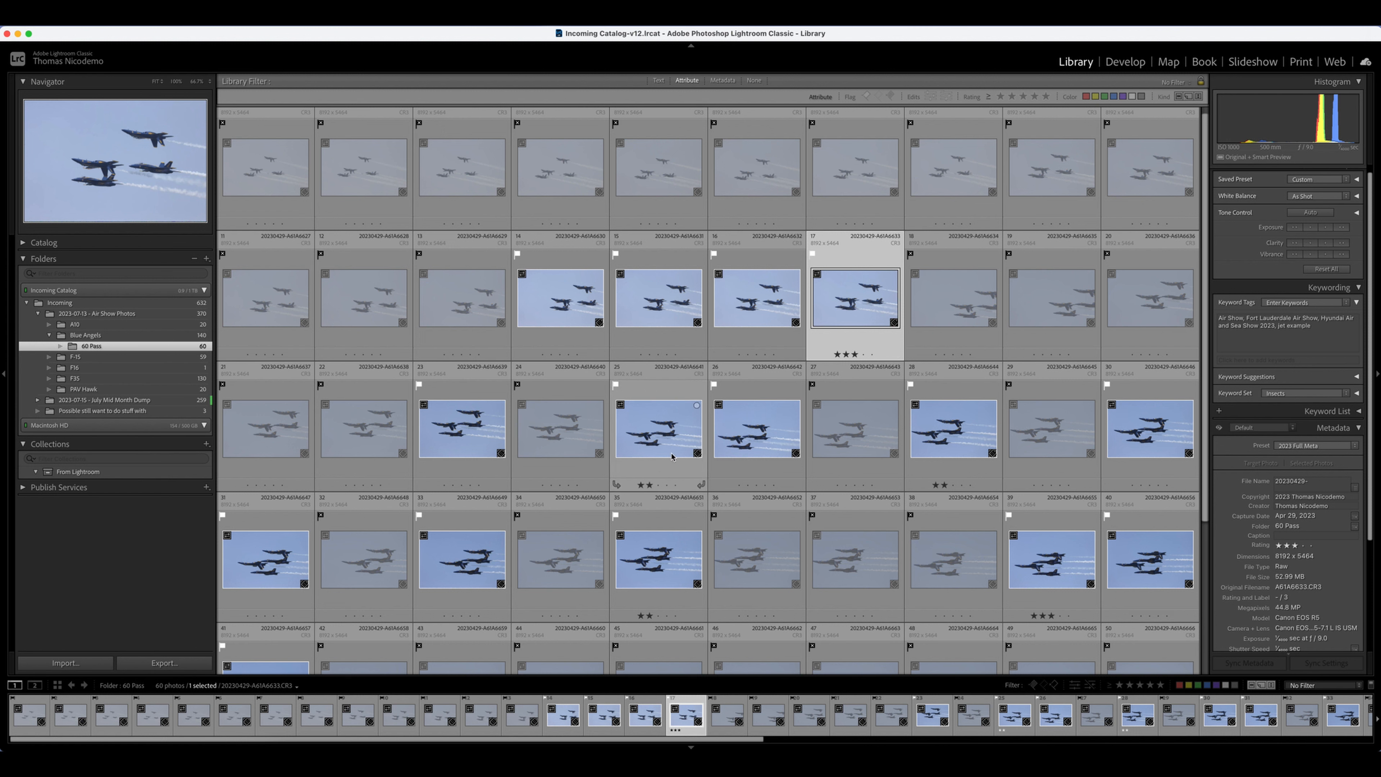
# Filter the 60 Pass folder to its unrated flagged photos and rate all of them one star.
pyautogui.click(1109, 686)
pyautogui.click(1117, 719)
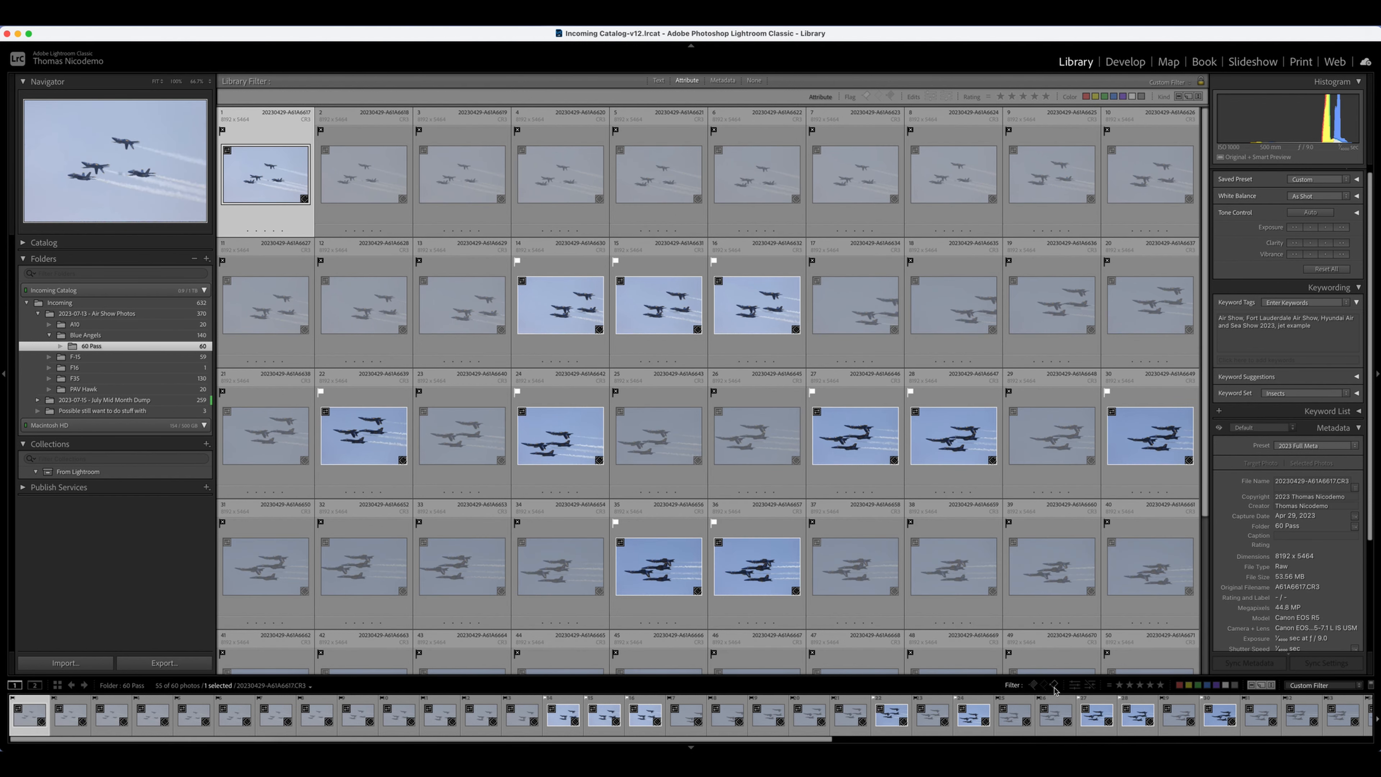
pyautogui.click(1033, 685)
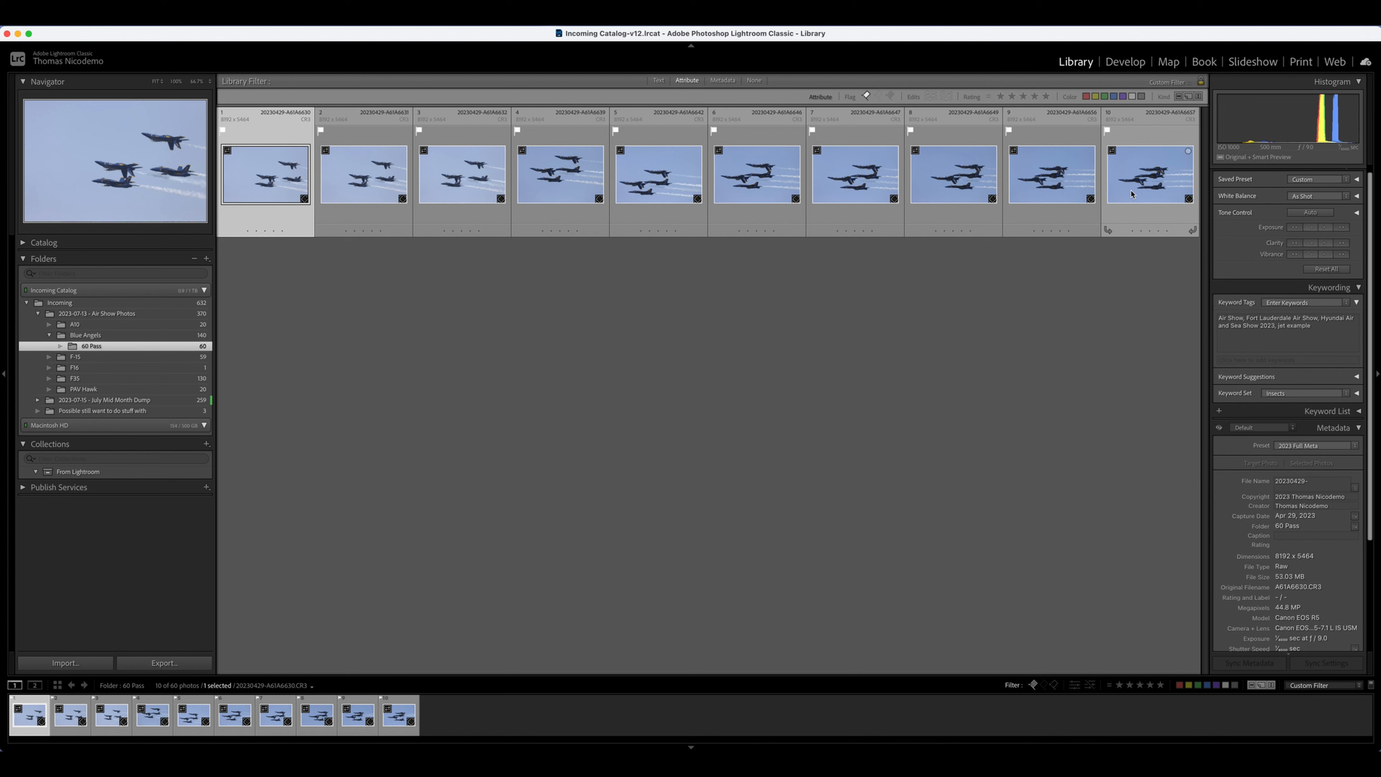
pyautogui.press('super+a')
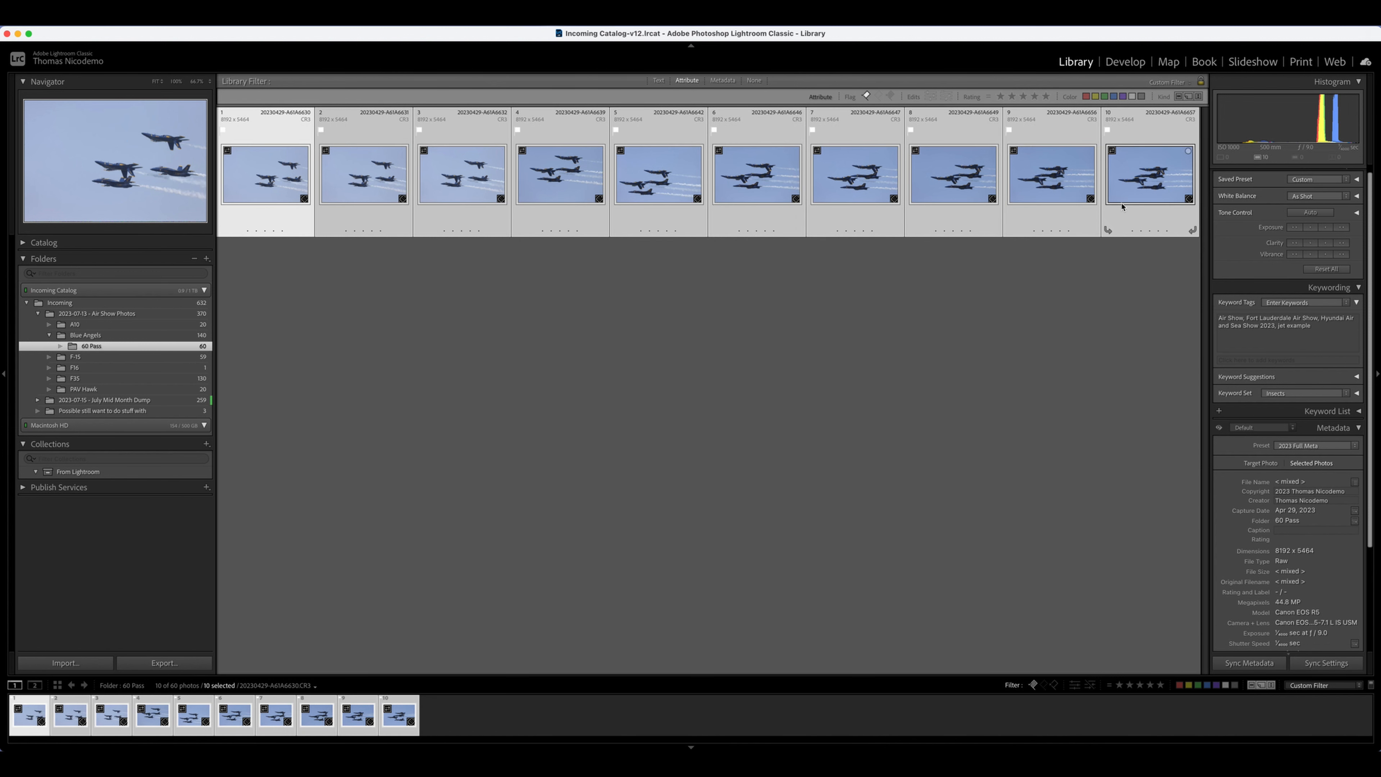
pyautogui.press('1')
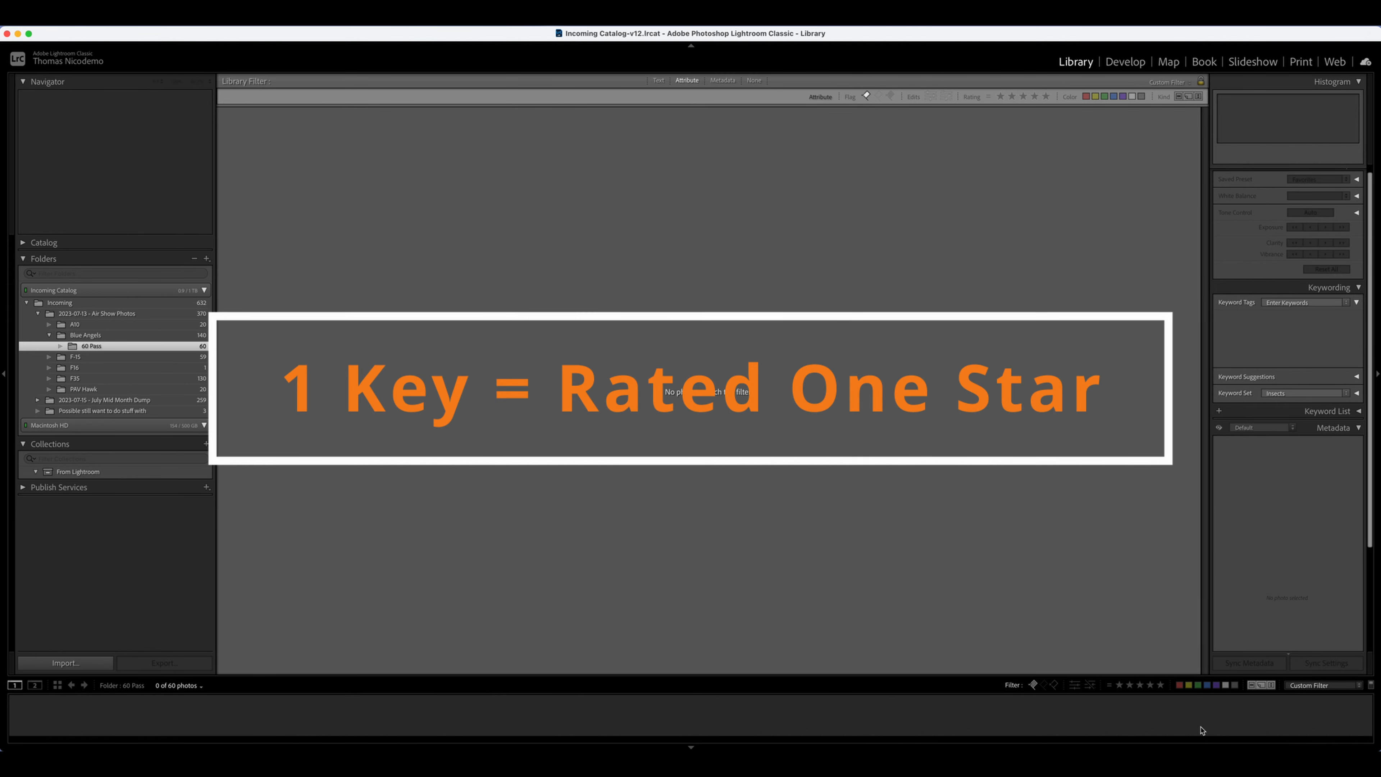
# Show the flagged one-star photos, remove that filter, and show and look through only the rejected photos.
pyautogui.click(1119, 685)
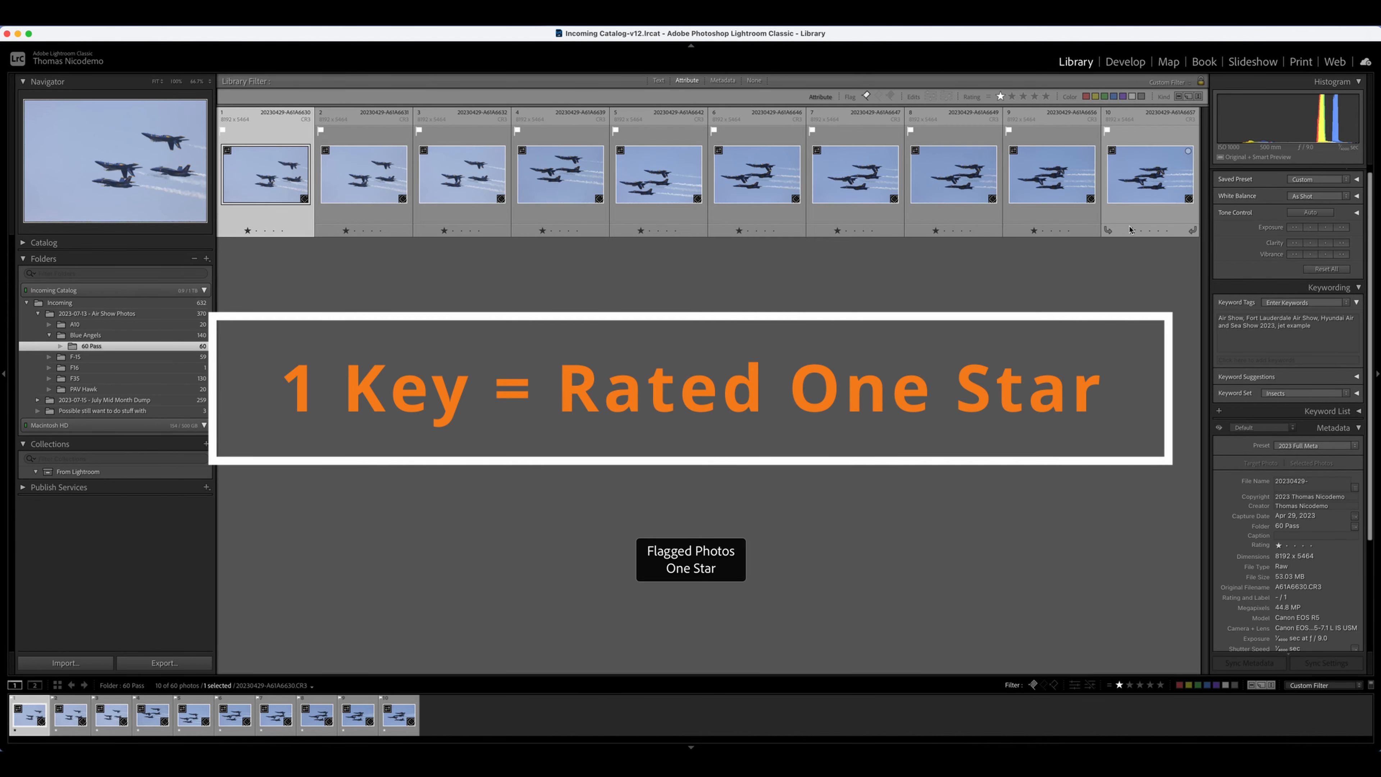
pyautogui.click(1119, 685)
pyautogui.click(1033, 684)
pyautogui.click(1054, 685)
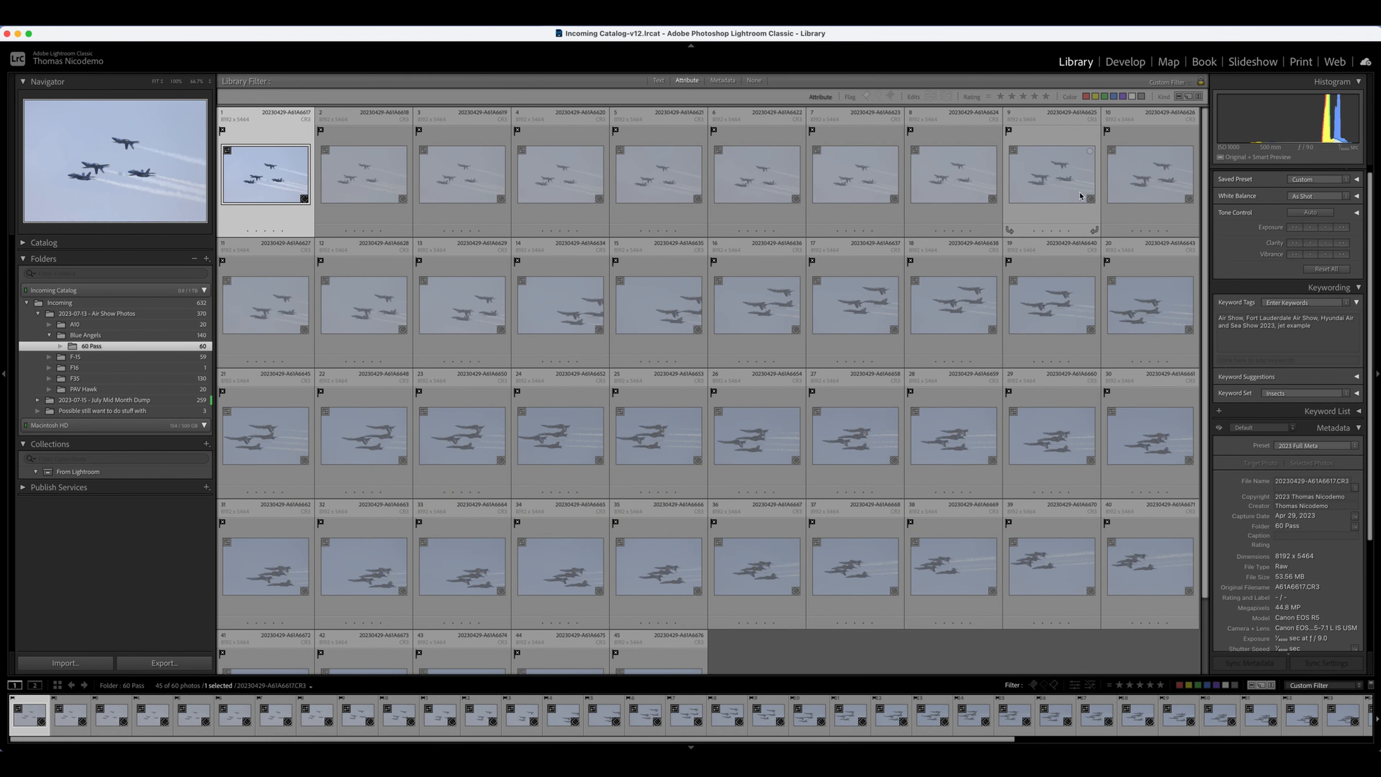
pyautogui.scroll(-3, 927, 432)
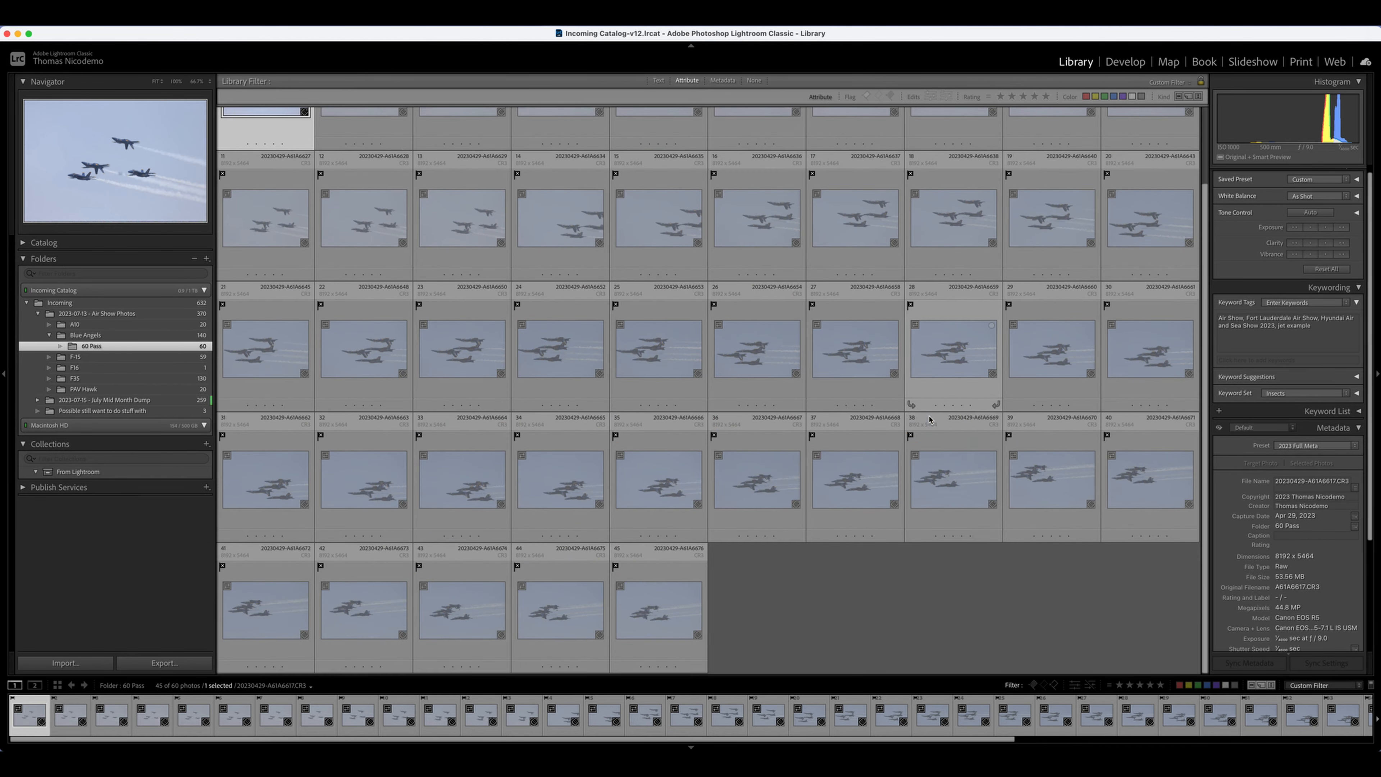
# Turn the photo filters off and look through the flags and star ratings of all 60 Pass photos.
pyautogui.click(1303, 690)
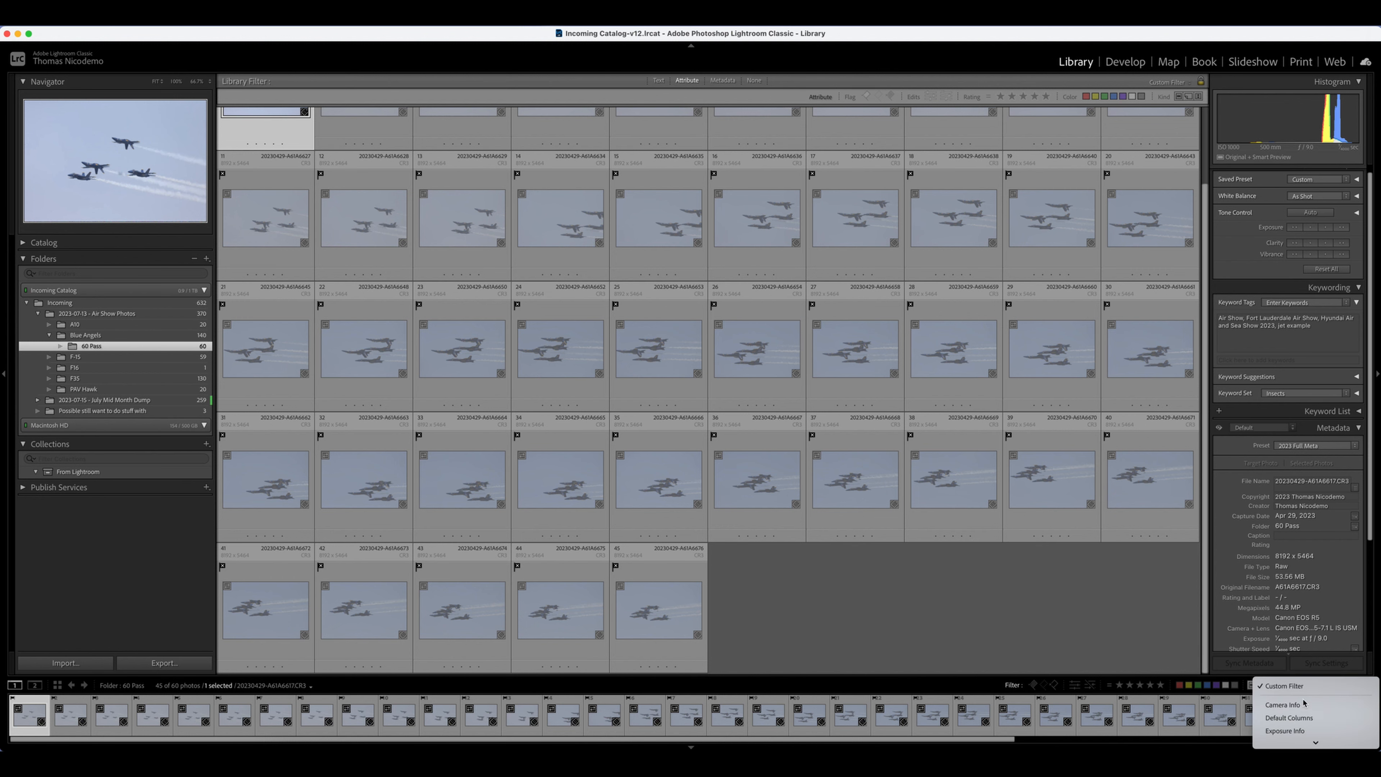
pyautogui.click(1299, 643)
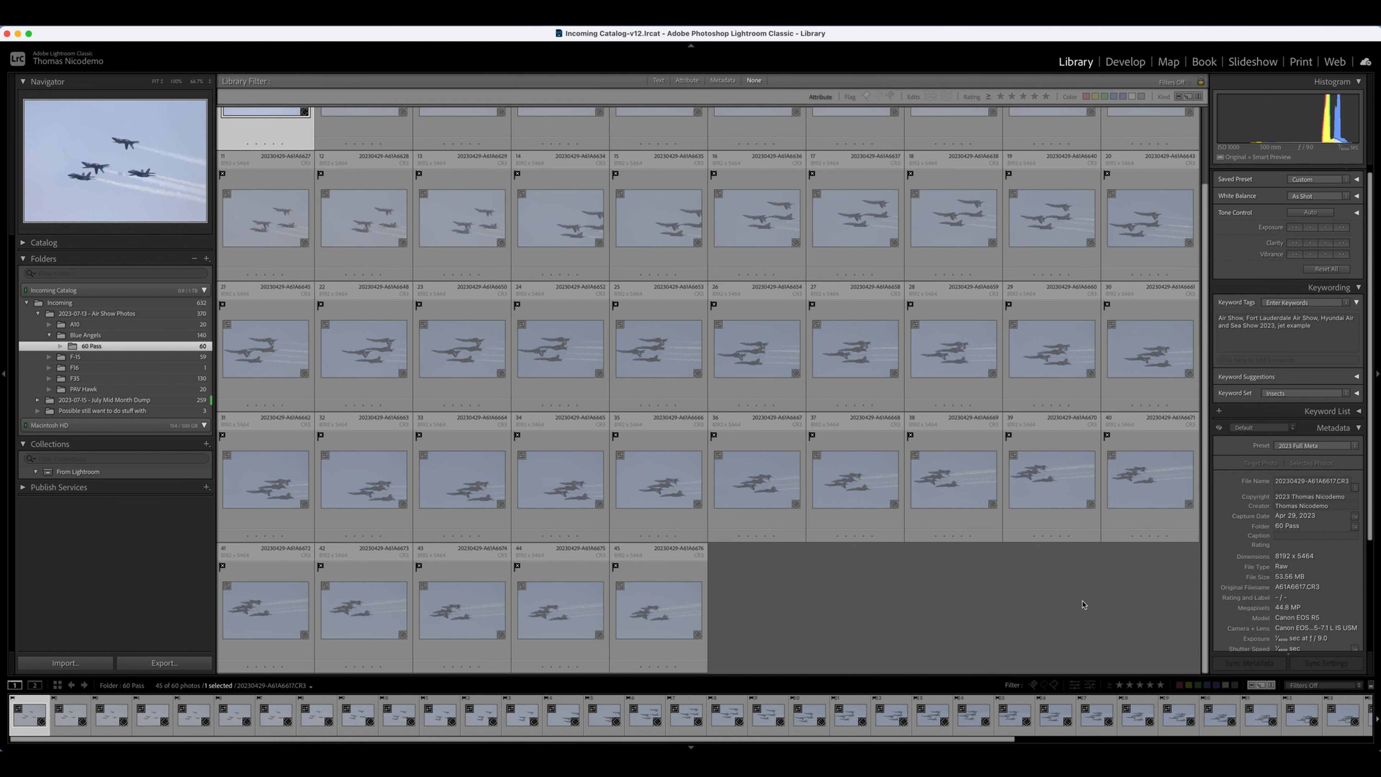
pyautogui.click(1303, 692)
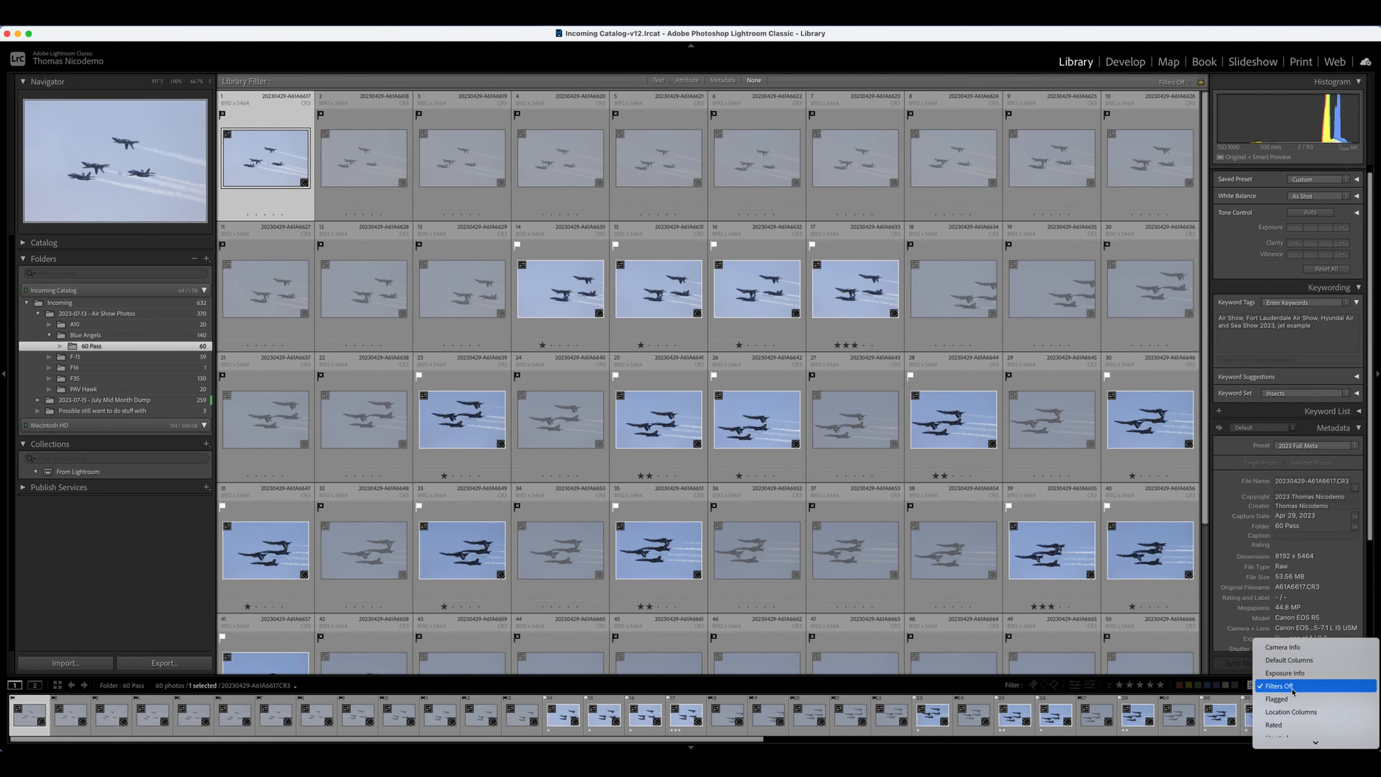
pyautogui.click(1304, 692)
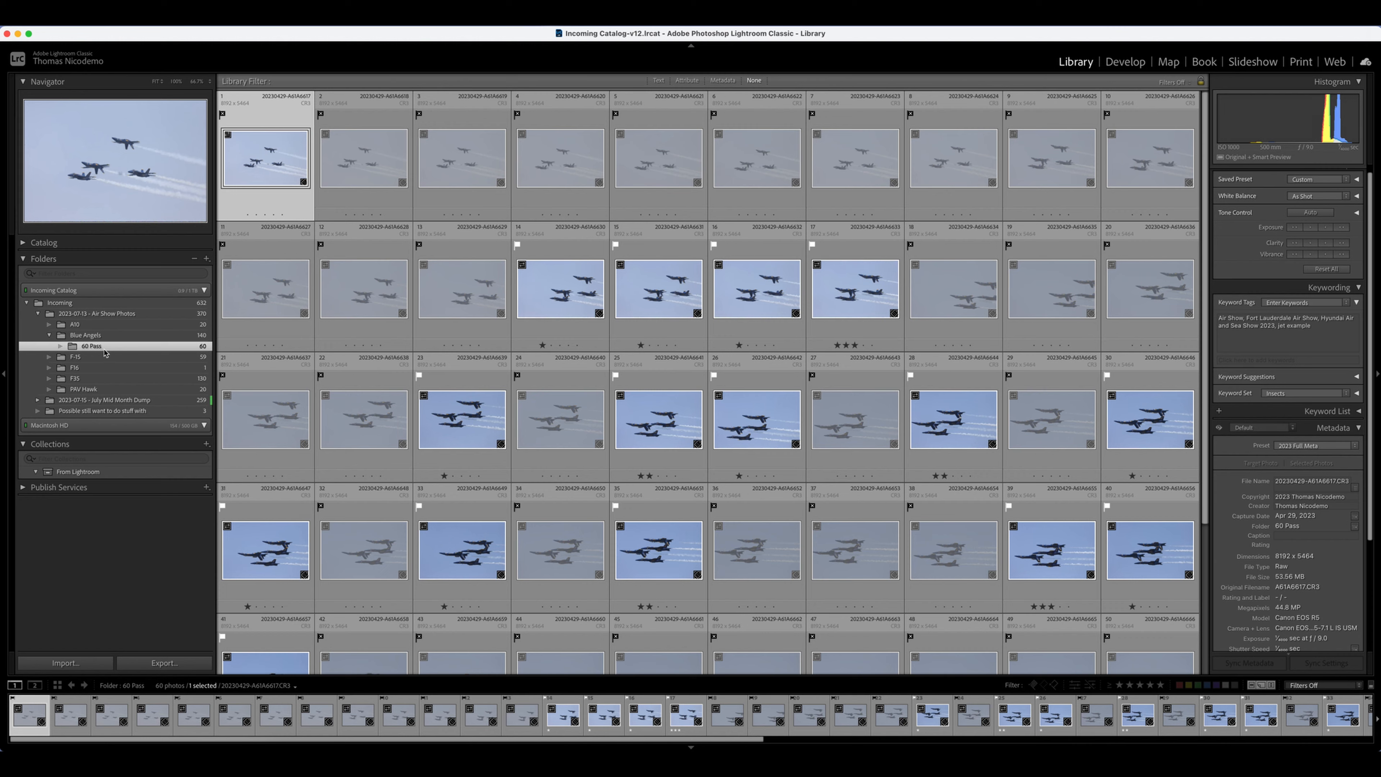
pyautogui.scroll(-5, 349, 175)
pyautogui.scroll(5, 349, 175)
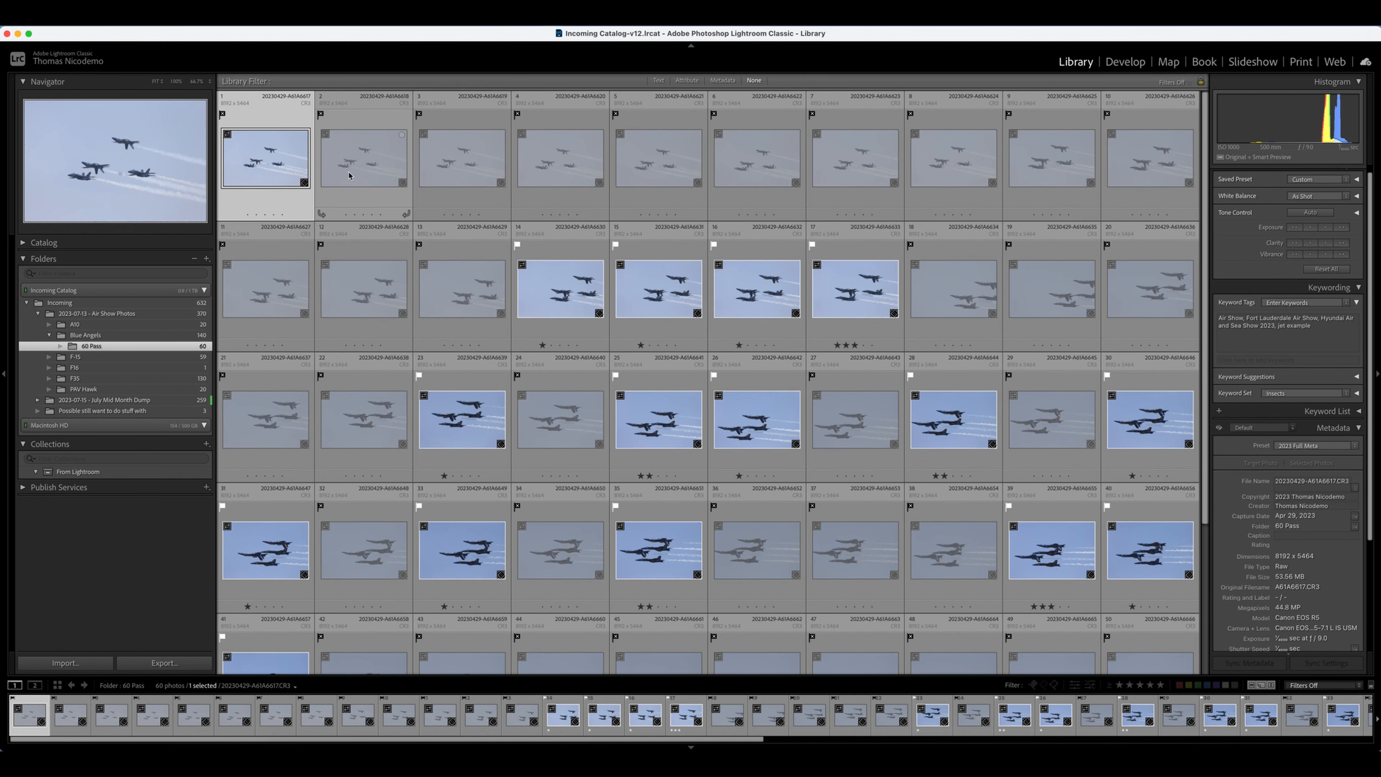
pyautogui.scroll(-2, 951, 174)
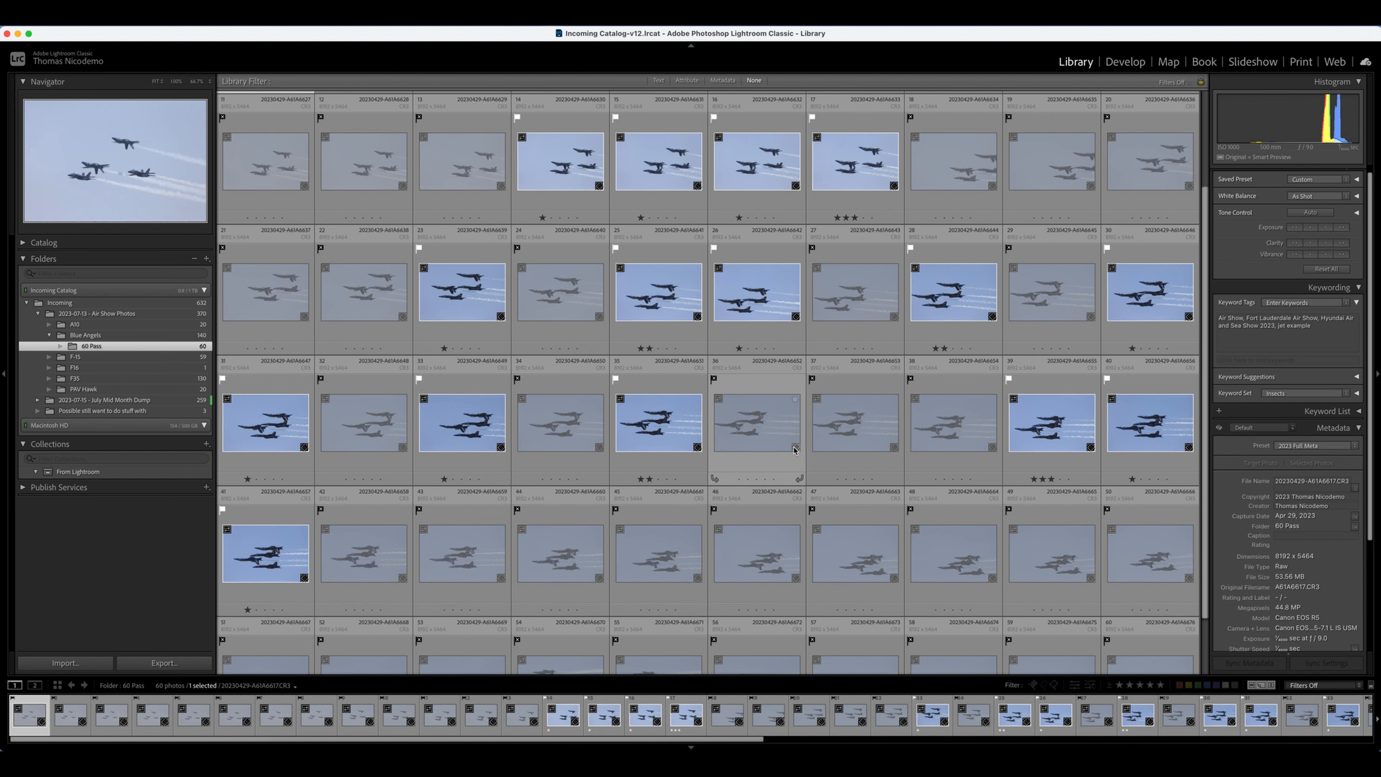
pyautogui.moveTo(795, 449)
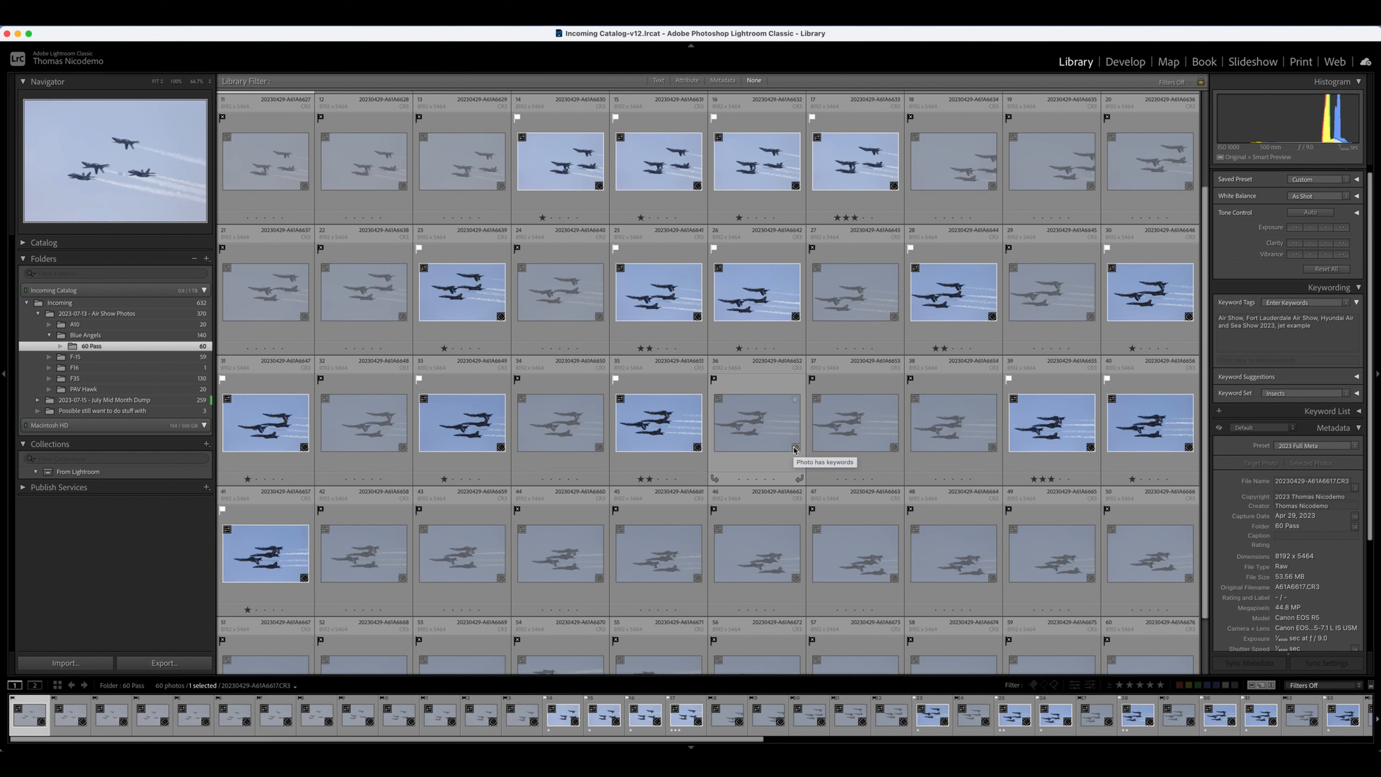
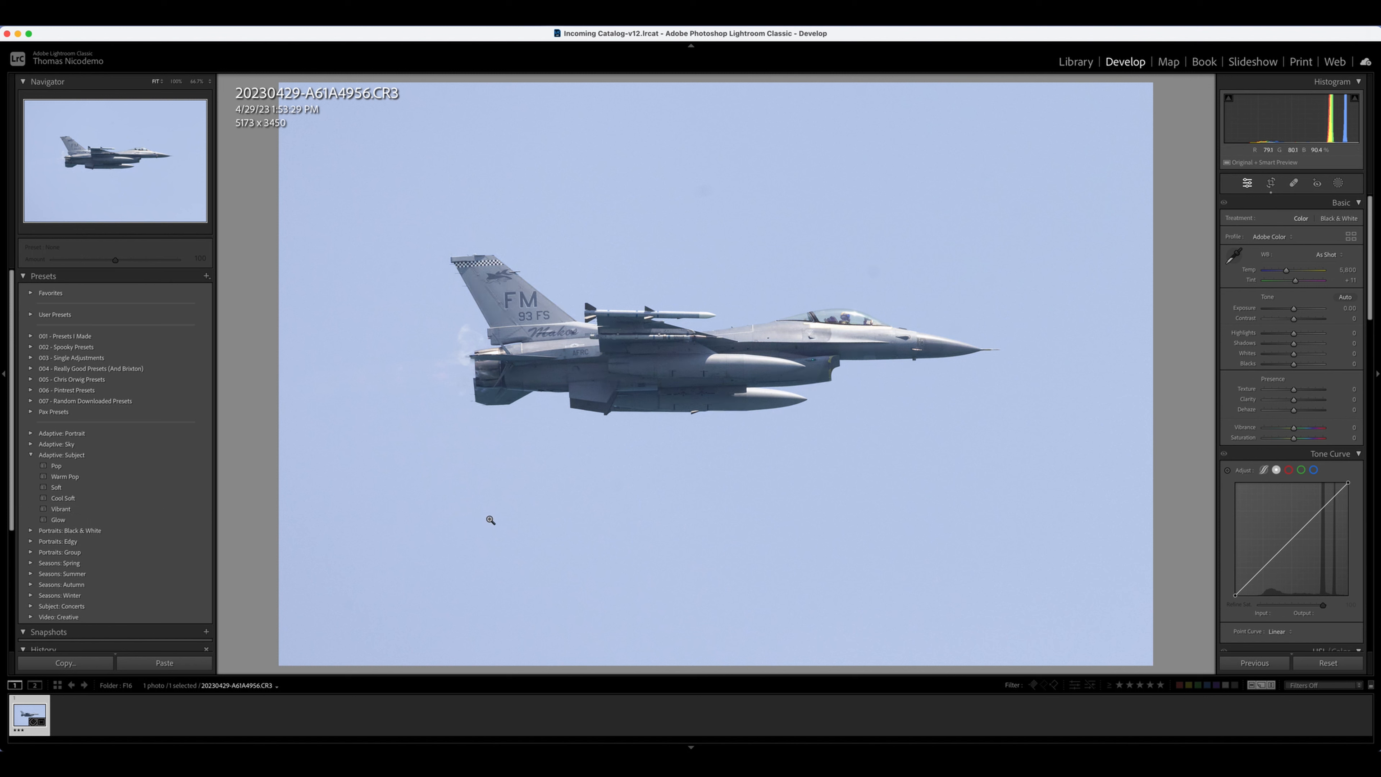
# Apply the Adaptive Subject Warm Pop preset to the F-16 photo, try different amounts, and reset the amount to 100.
pyautogui.click(89, 479)
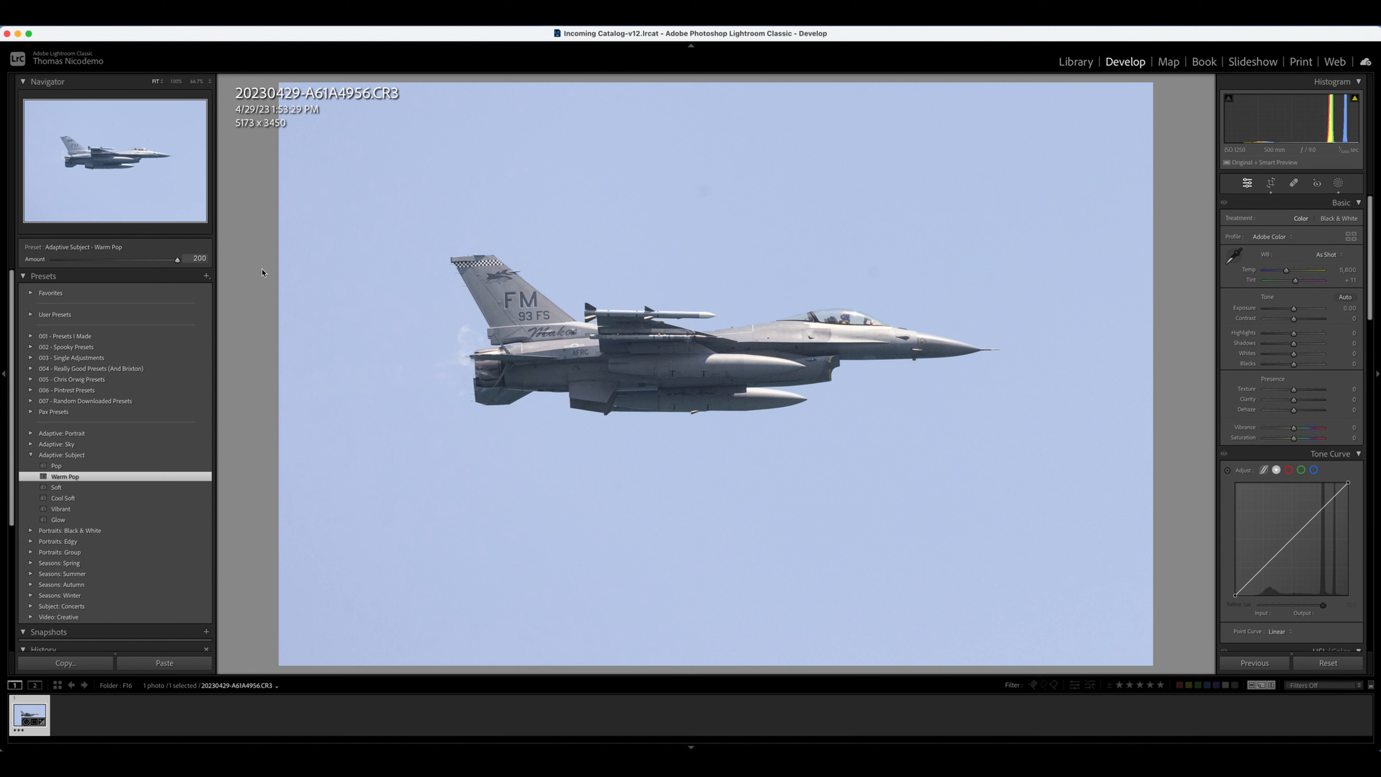
pyautogui.click(53, 260)
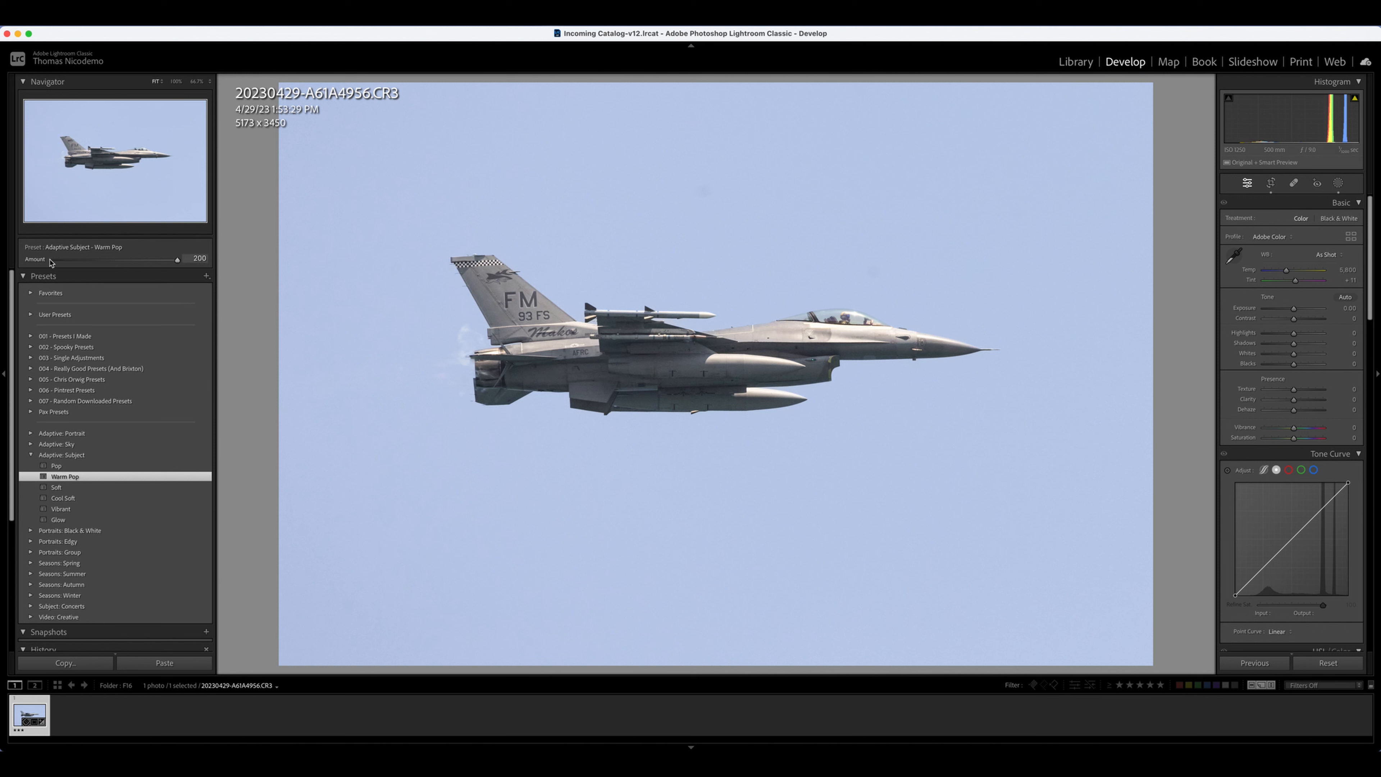
pyautogui.moveTo(64, 265); pyautogui.dragTo(124, 263)
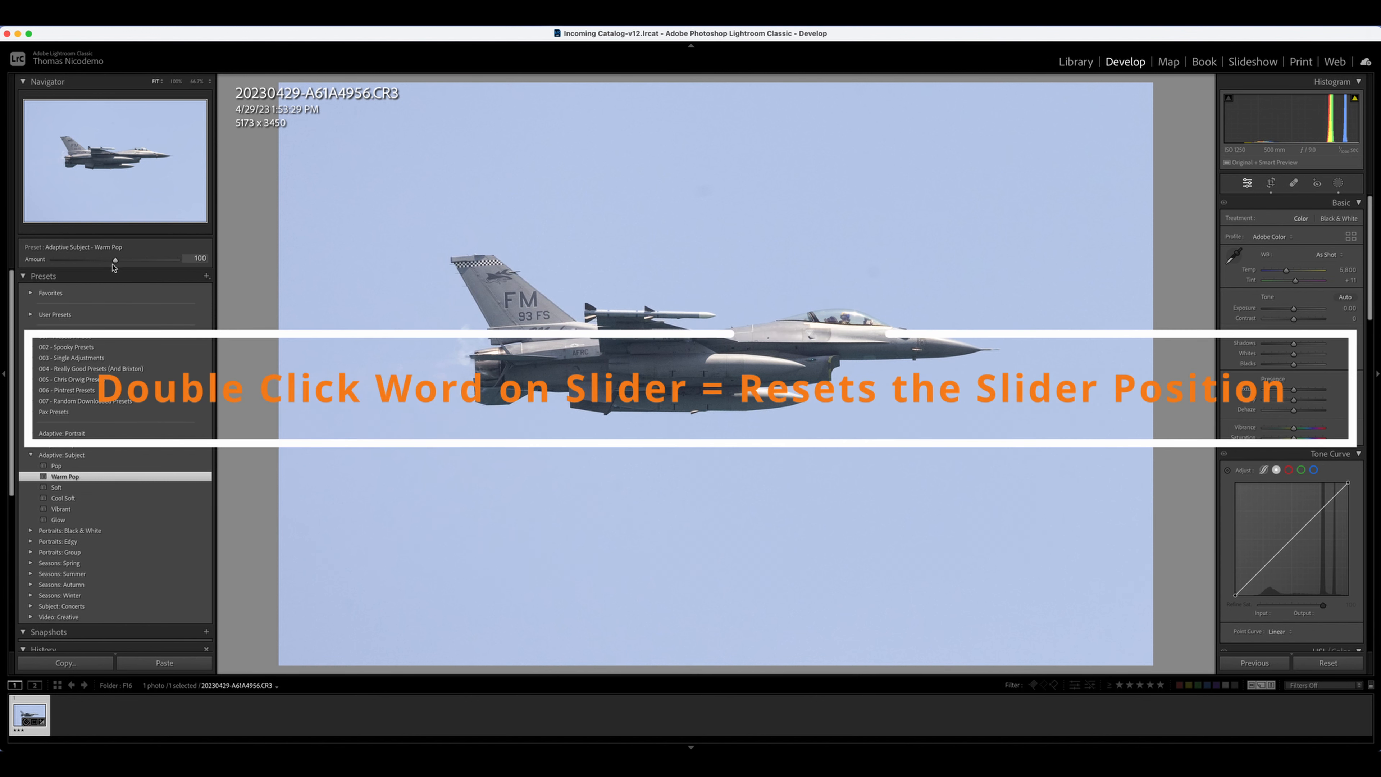
pyautogui.doubleClick(36, 260)
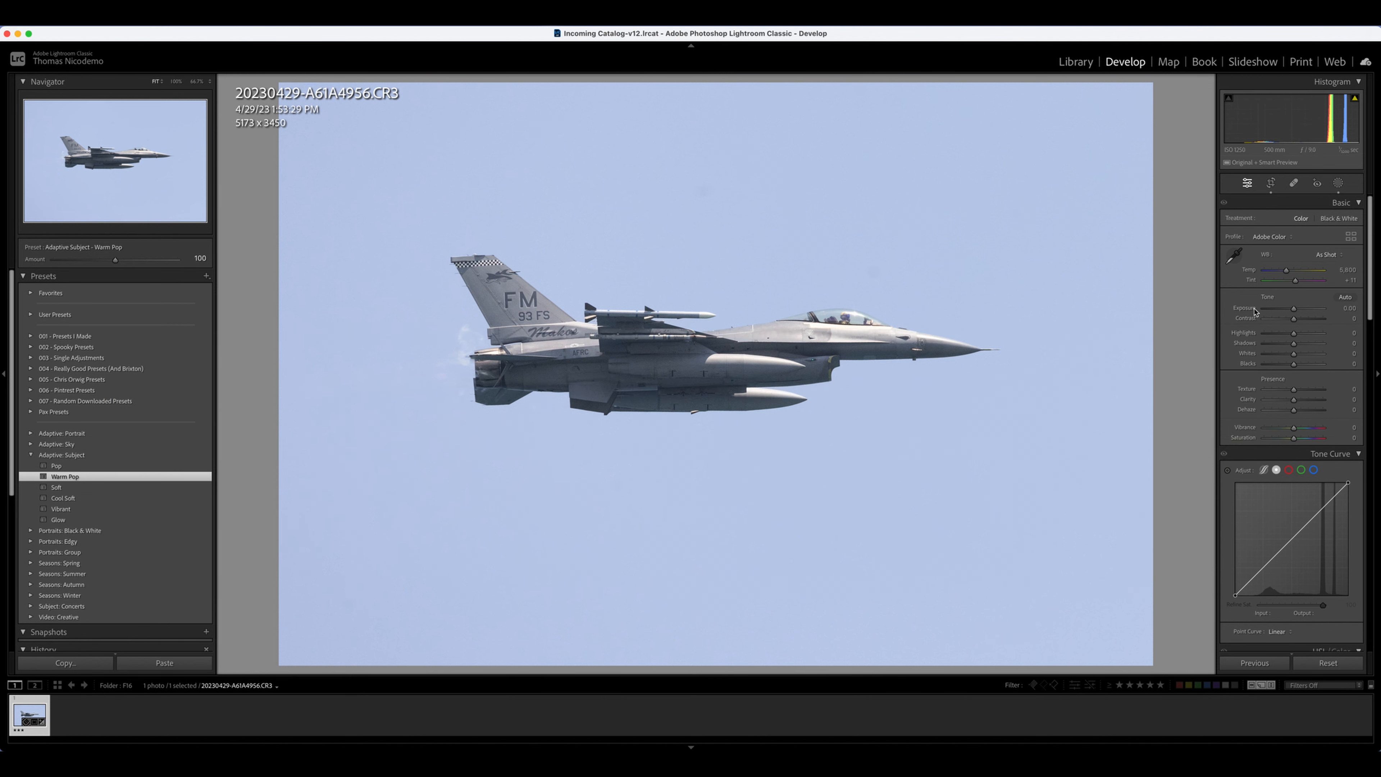
# Try raising the F-16 photo's overall exposure strongly and reset the exposure.
pyautogui.click(1321, 312)
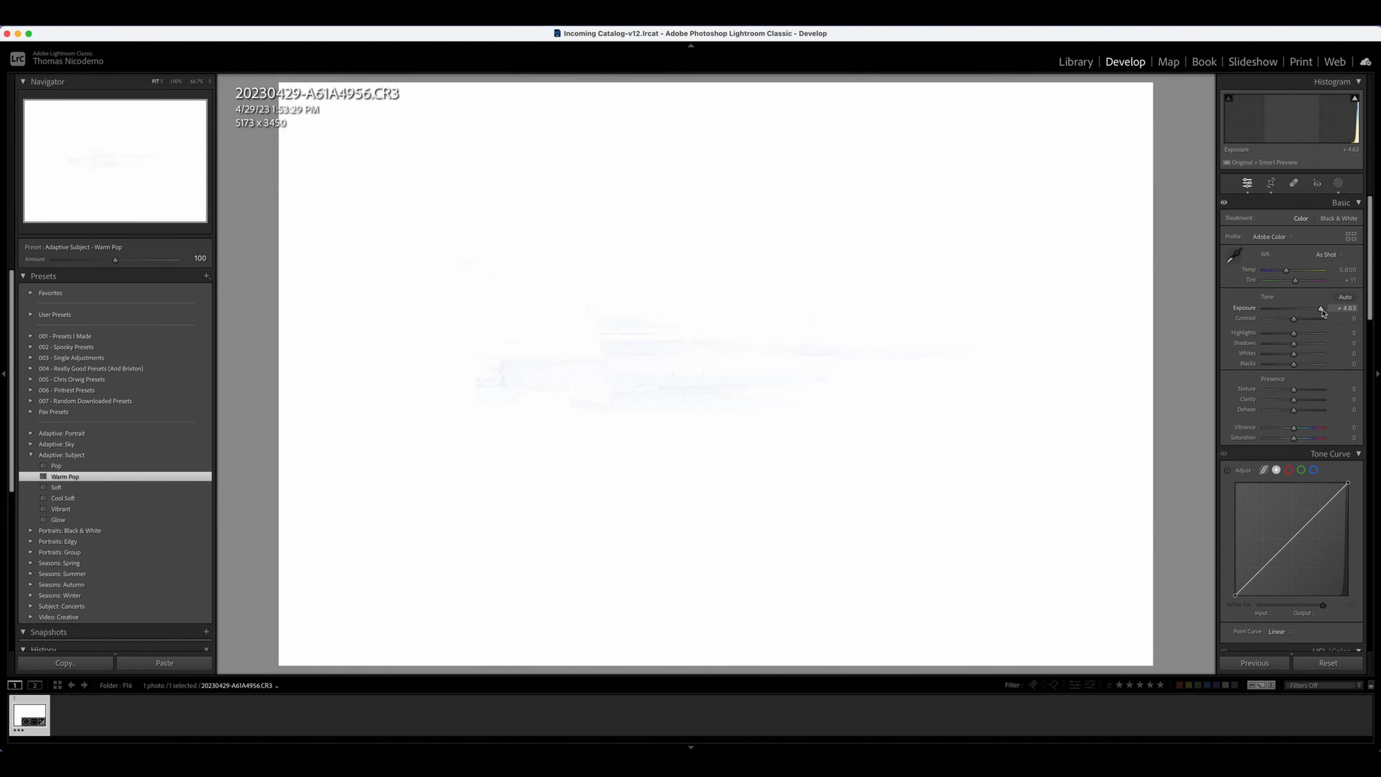
pyautogui.doubleClick(1246, 311)
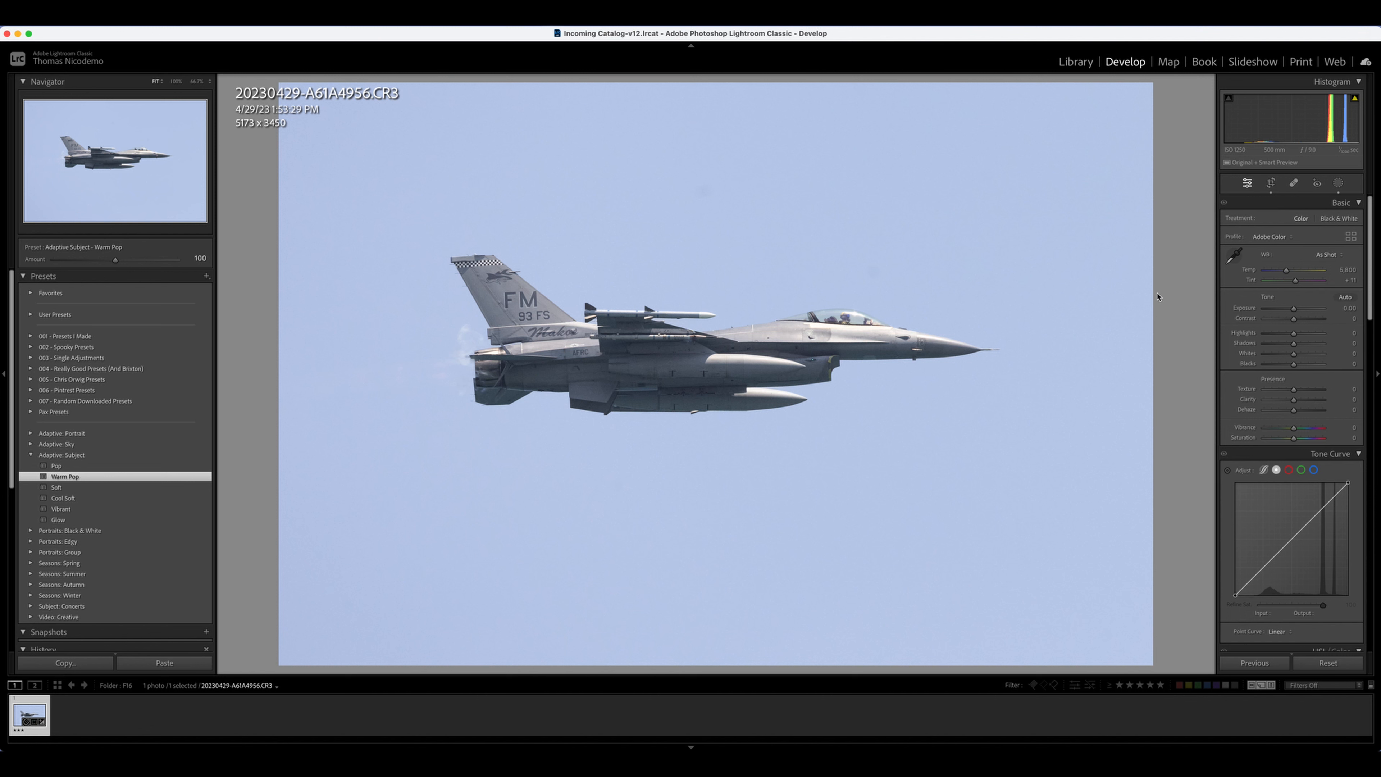
# Examine the area covered by the Warm Pop mask on the F-16 and the adjustments it contains.
pyautogui.click(1339, 184)
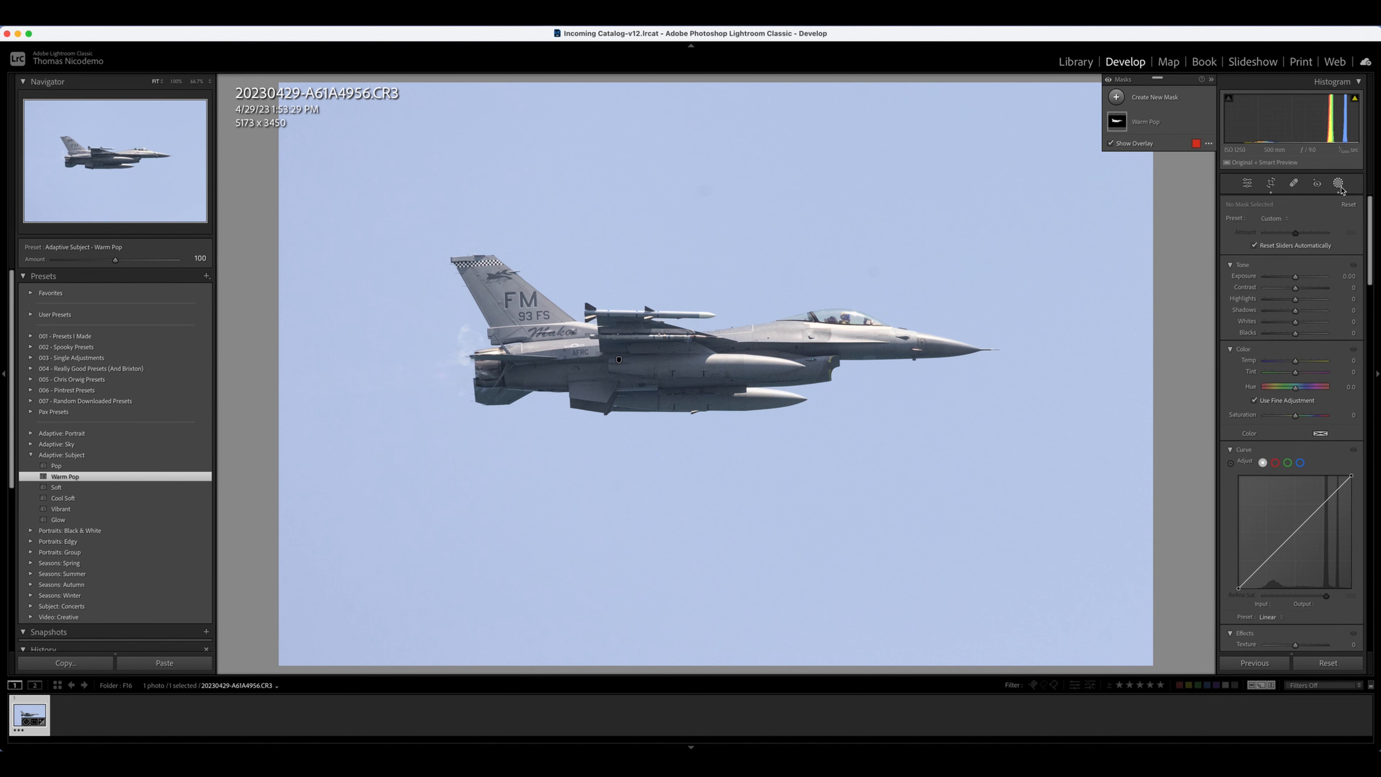
pyautogui.moveTo(1120, 124)
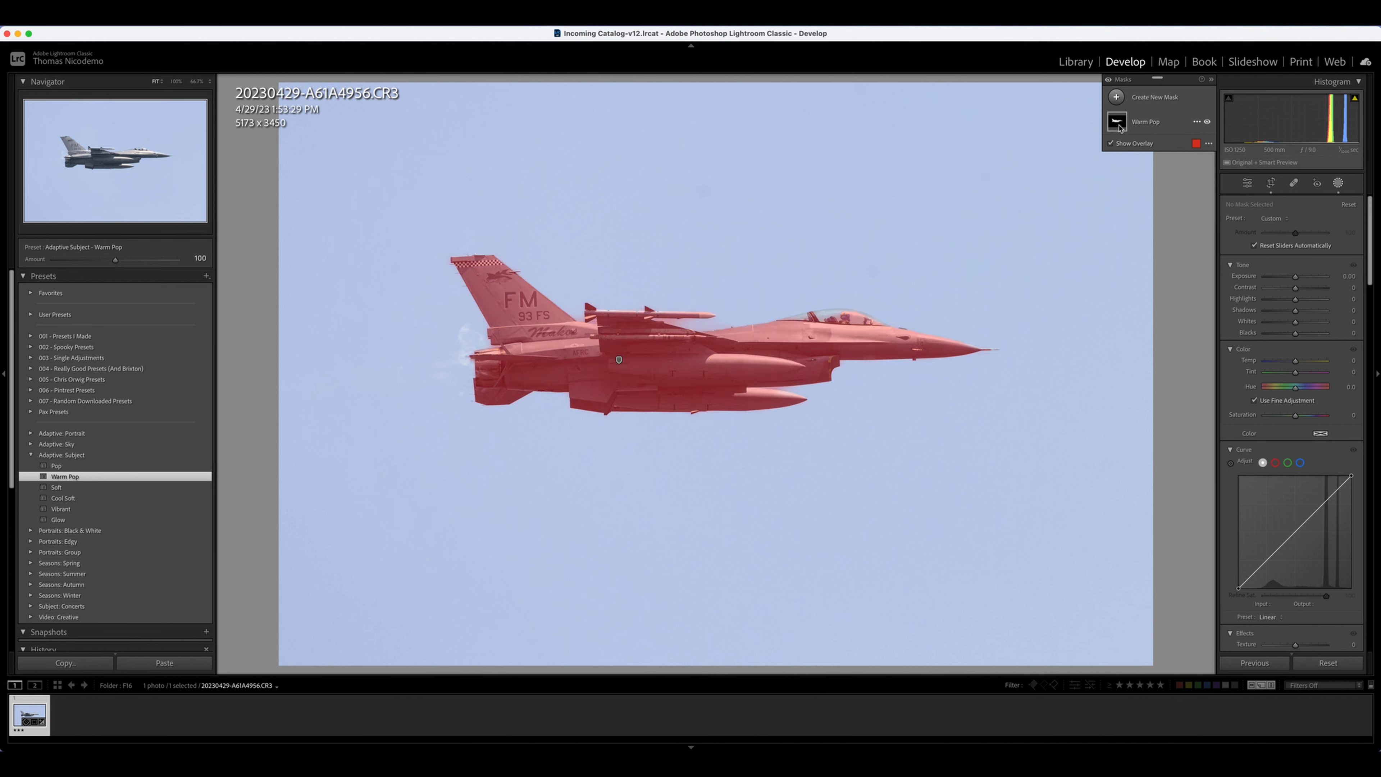
pyautogui.click(1119, 126)
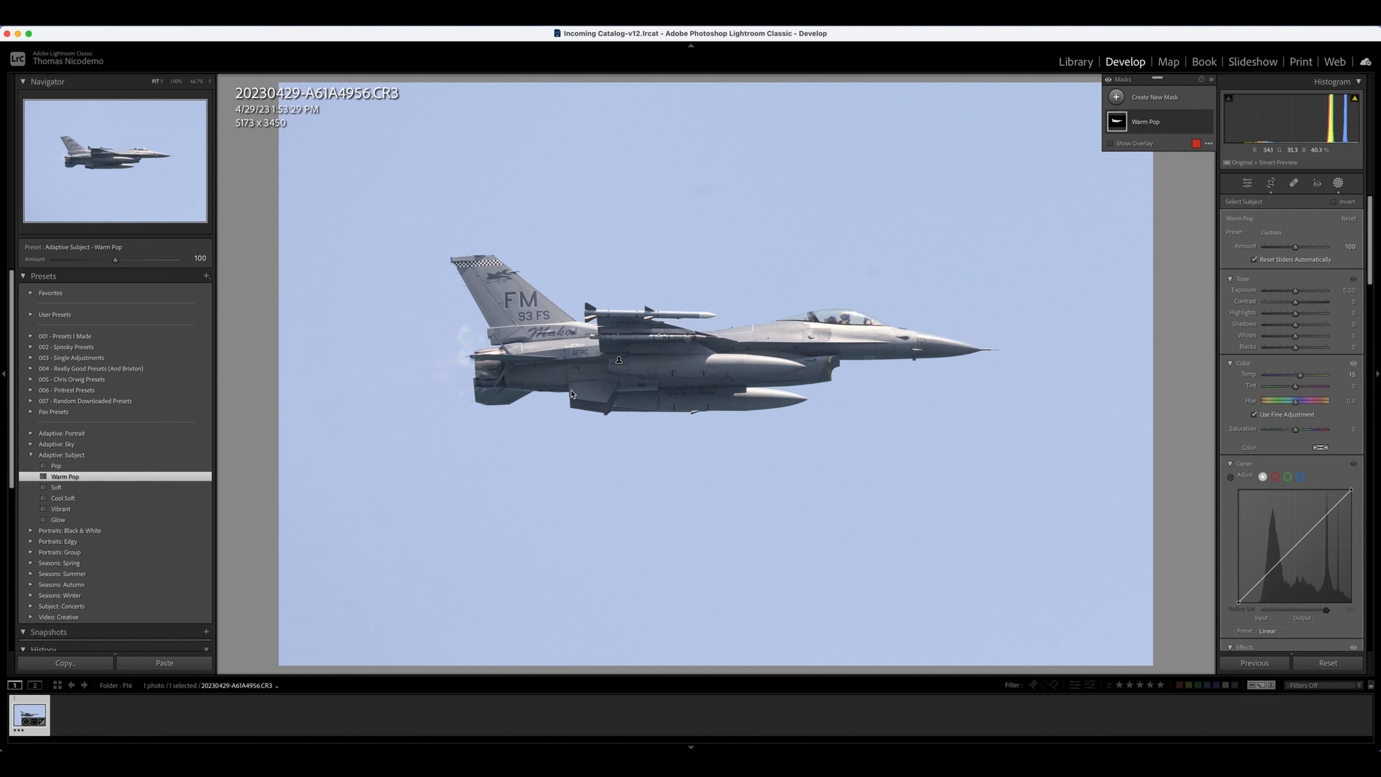
pyautogui.click(1119, 124)
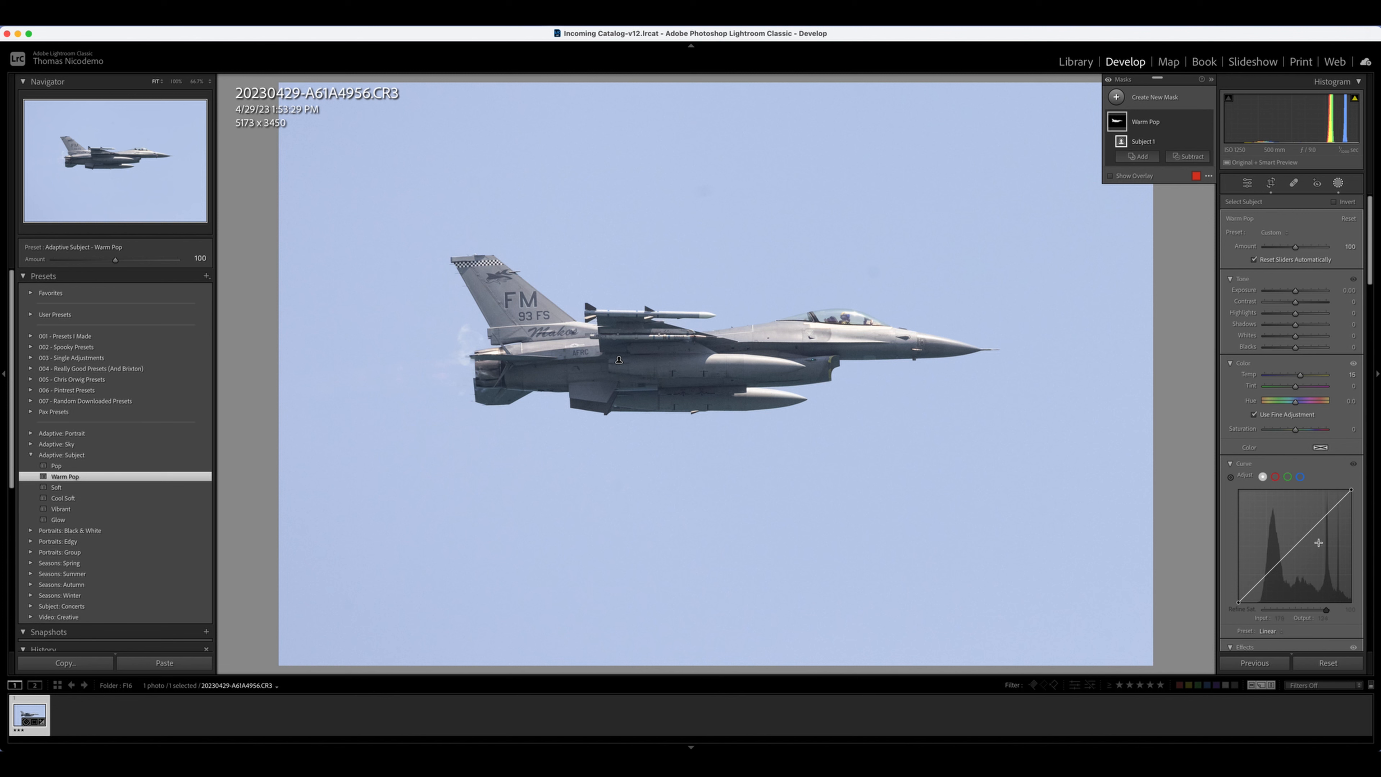
pyautogui.scroll(-6, 1316, 547)
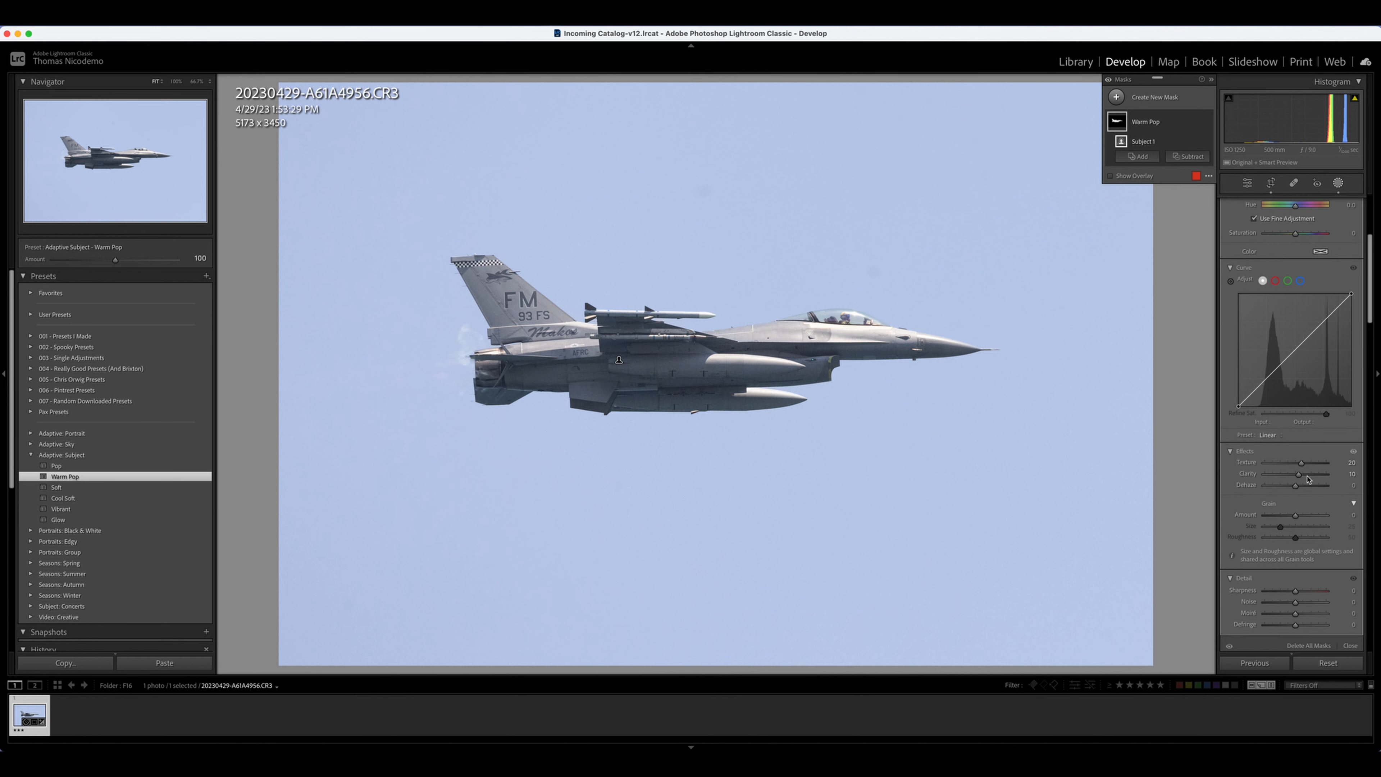
pyautogui.scroll(-3, 1312, 541)
pyautogui.scroll(-8, 1312, 541)
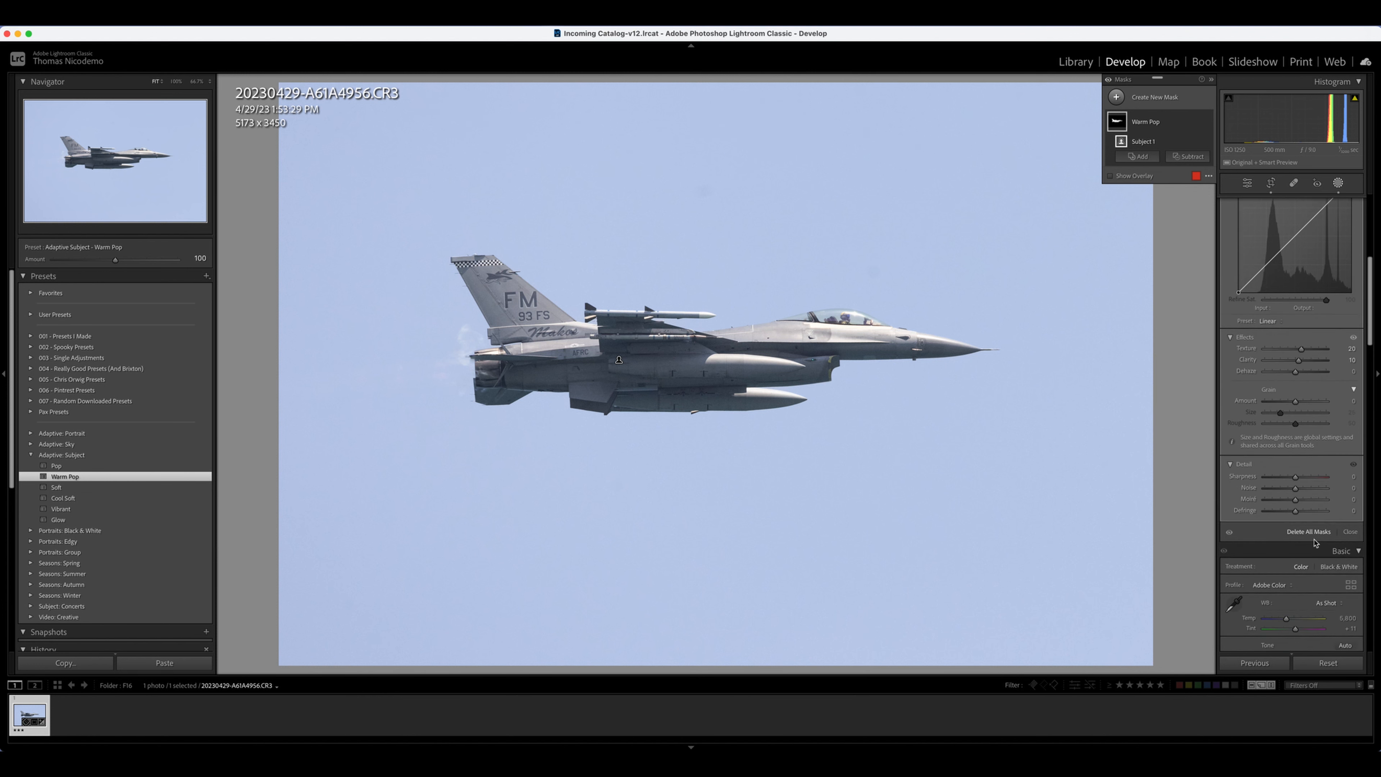
pyautogui.scroll(12, 1322, 538)
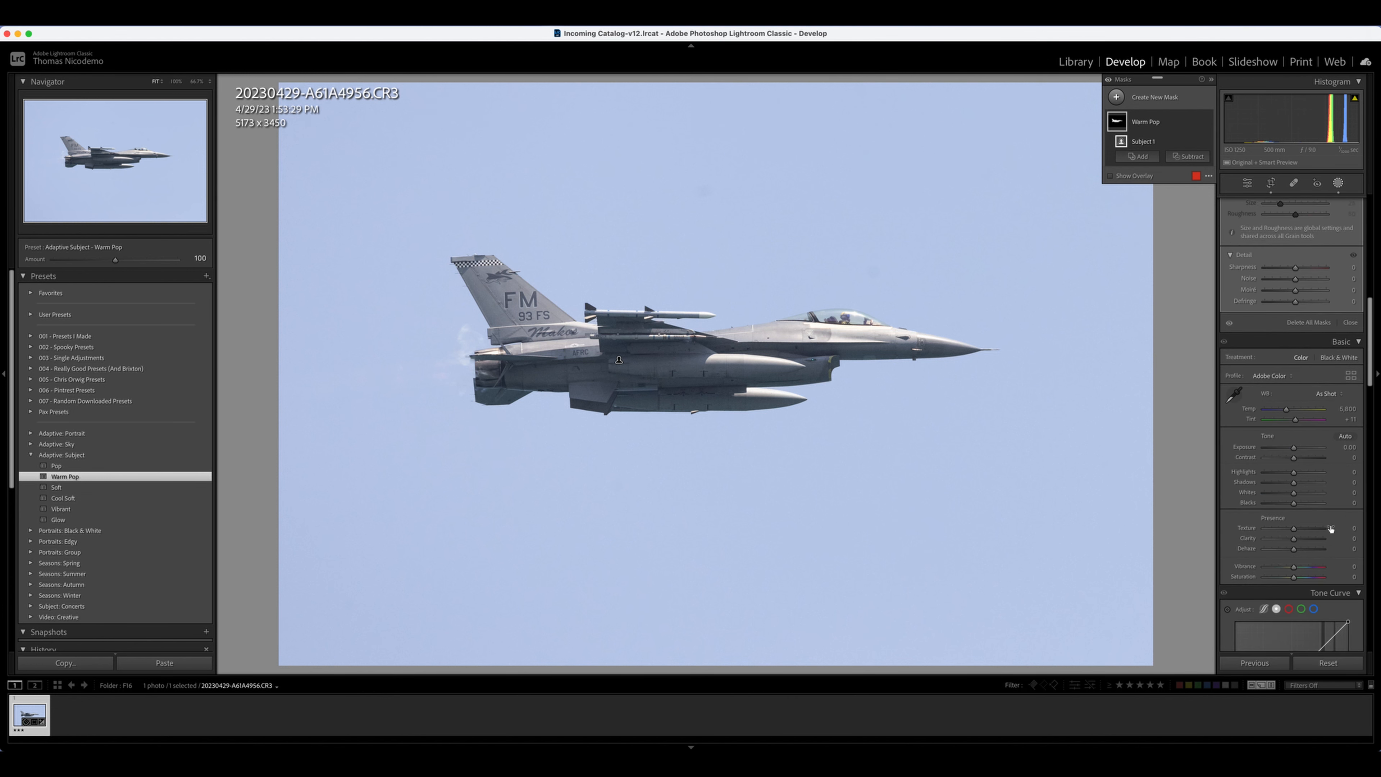
pyautogui.scroll(3, 1347, 322)
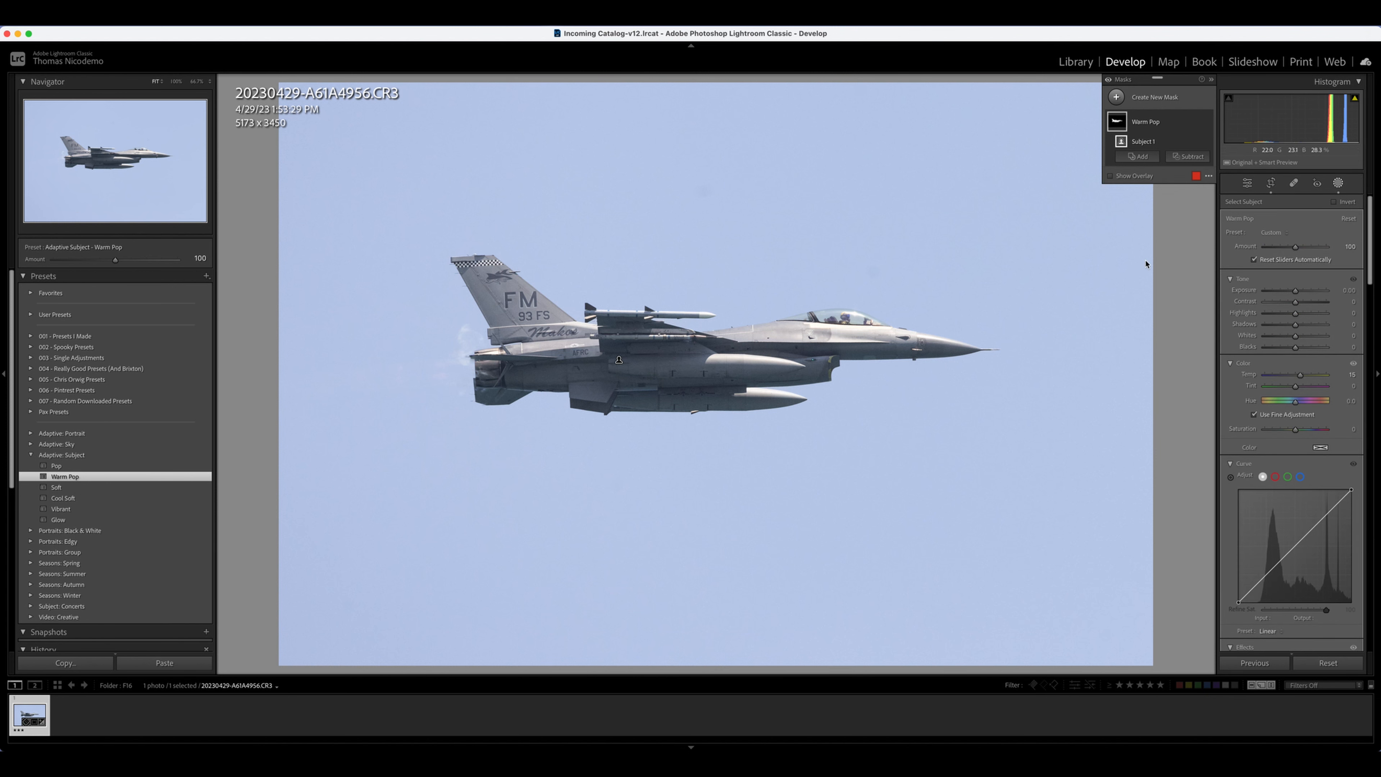
pyautogui.moveTo(1118, 122)
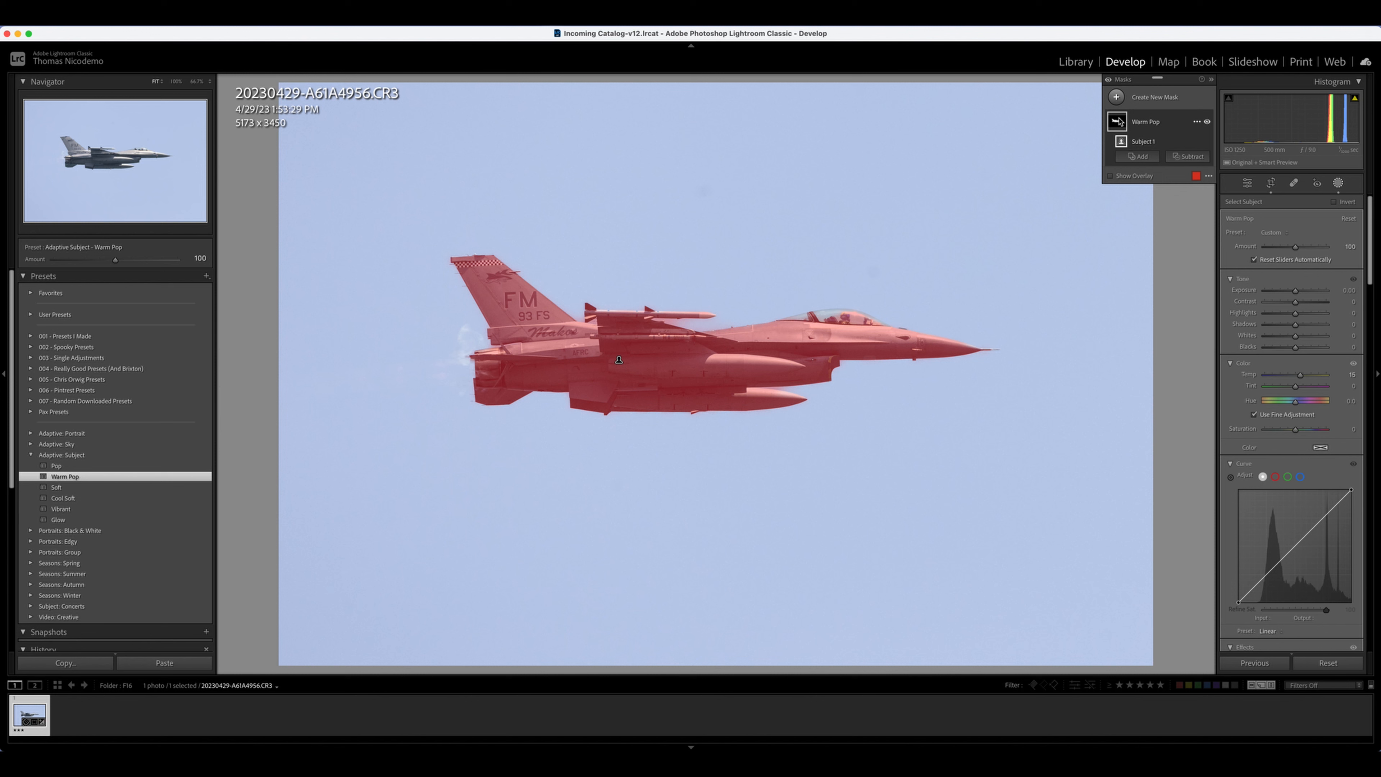
pyautogui.click(1339, 183)
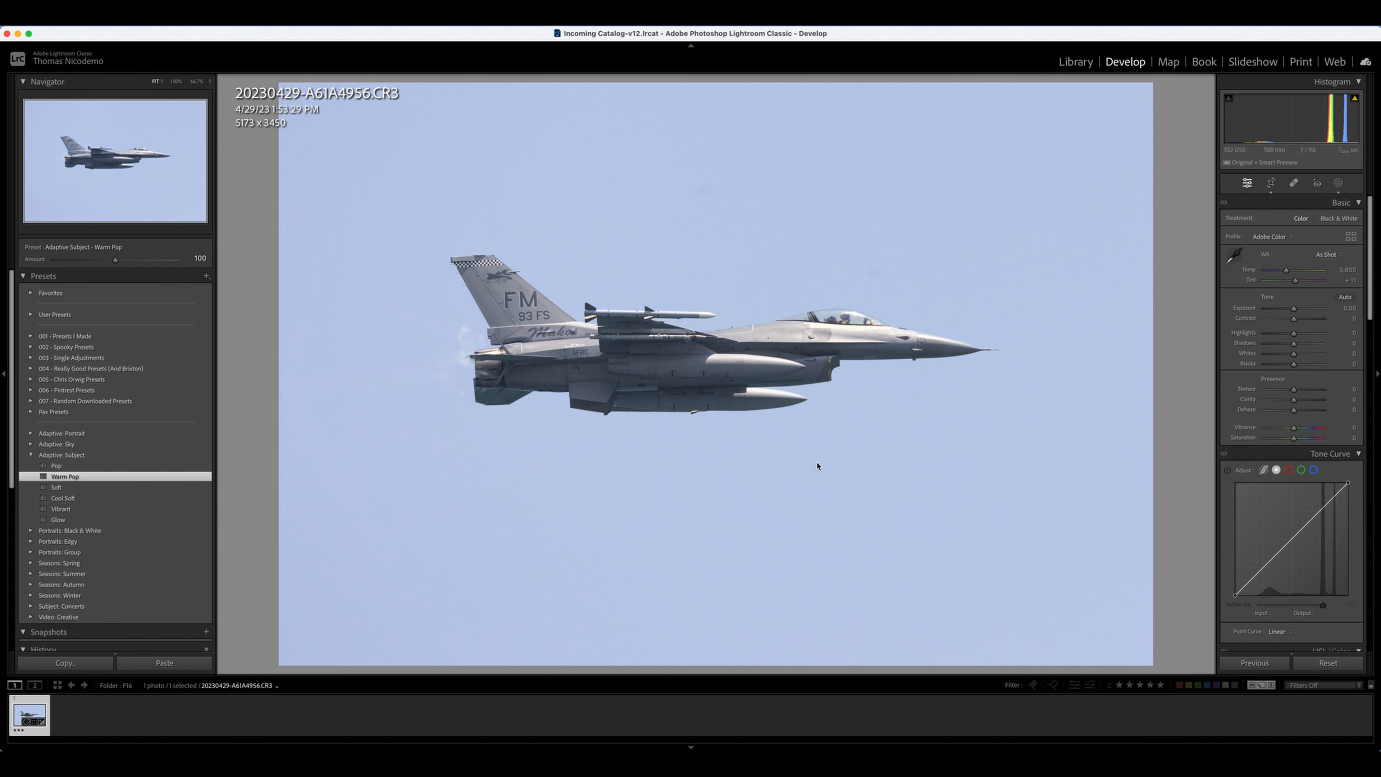
# Try a new Select Subject mask on the F-16 with a shifted color temperature, and delete that mask.
pyautogui.click(1338, 183)
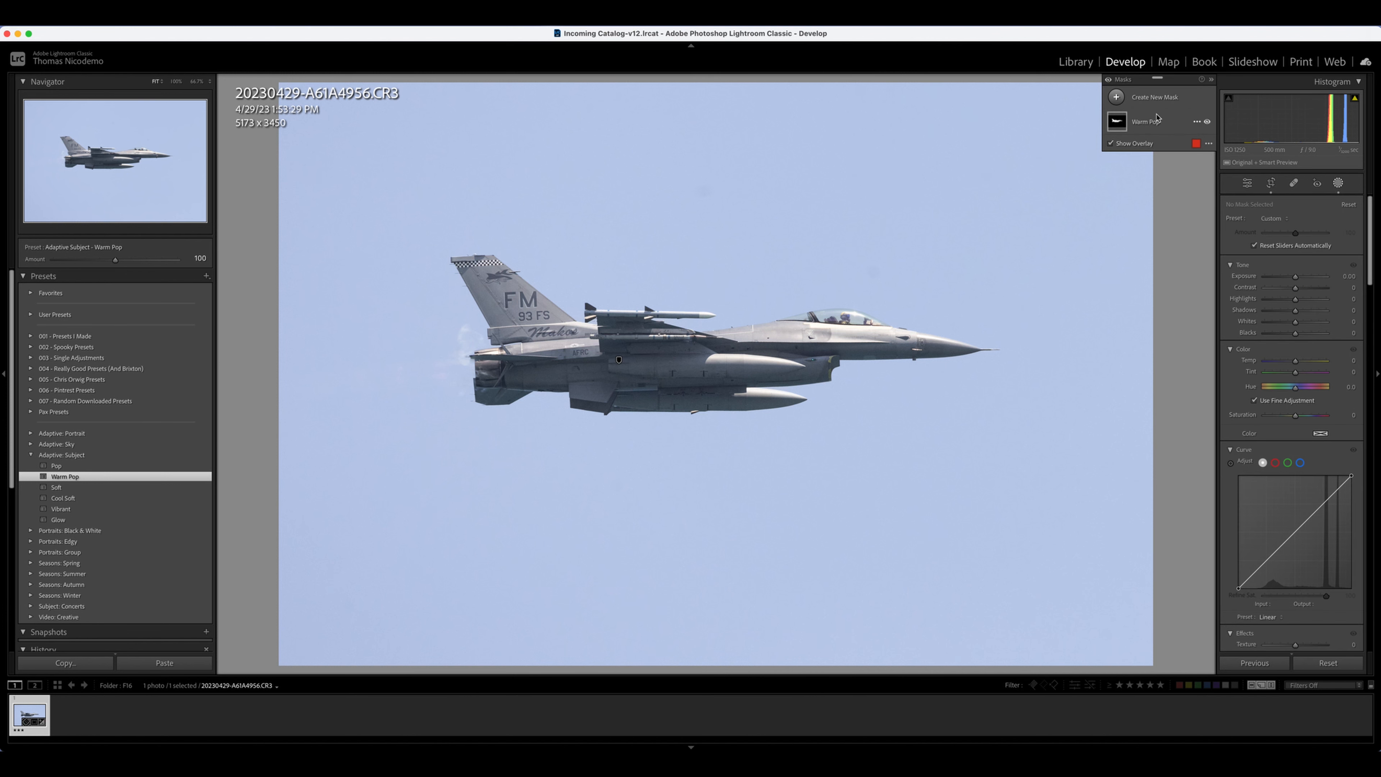
pyautogui.click(1116, 96)
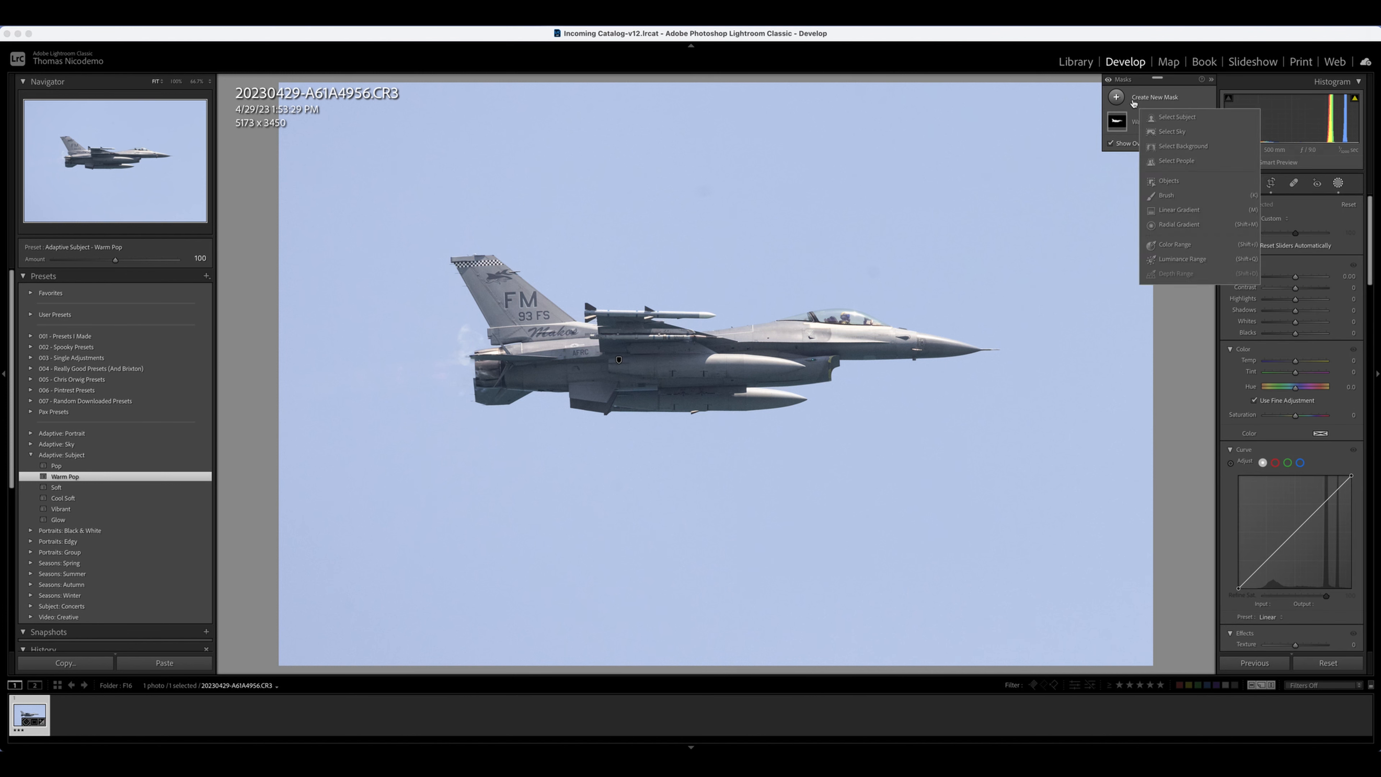
pyautogui.click(1178, 119)
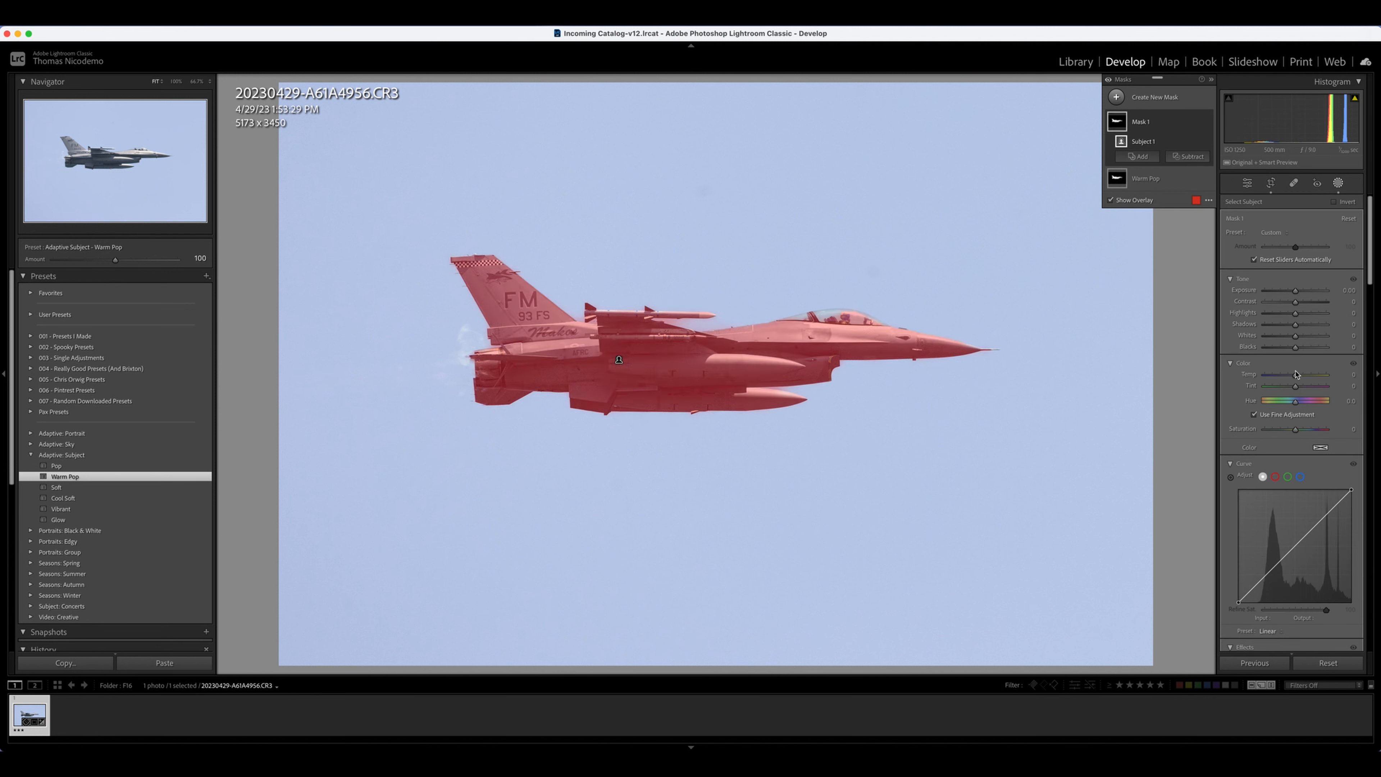
pyautogui.moveTo(1295, 375)
pyautogui.mouseDown()
pyautogui.moveTo(1275, 378)
pyautogui.moveTo(1308, 377)
pyautogui.mouseUp()
pyautogui.doubleClick(1249, 375)
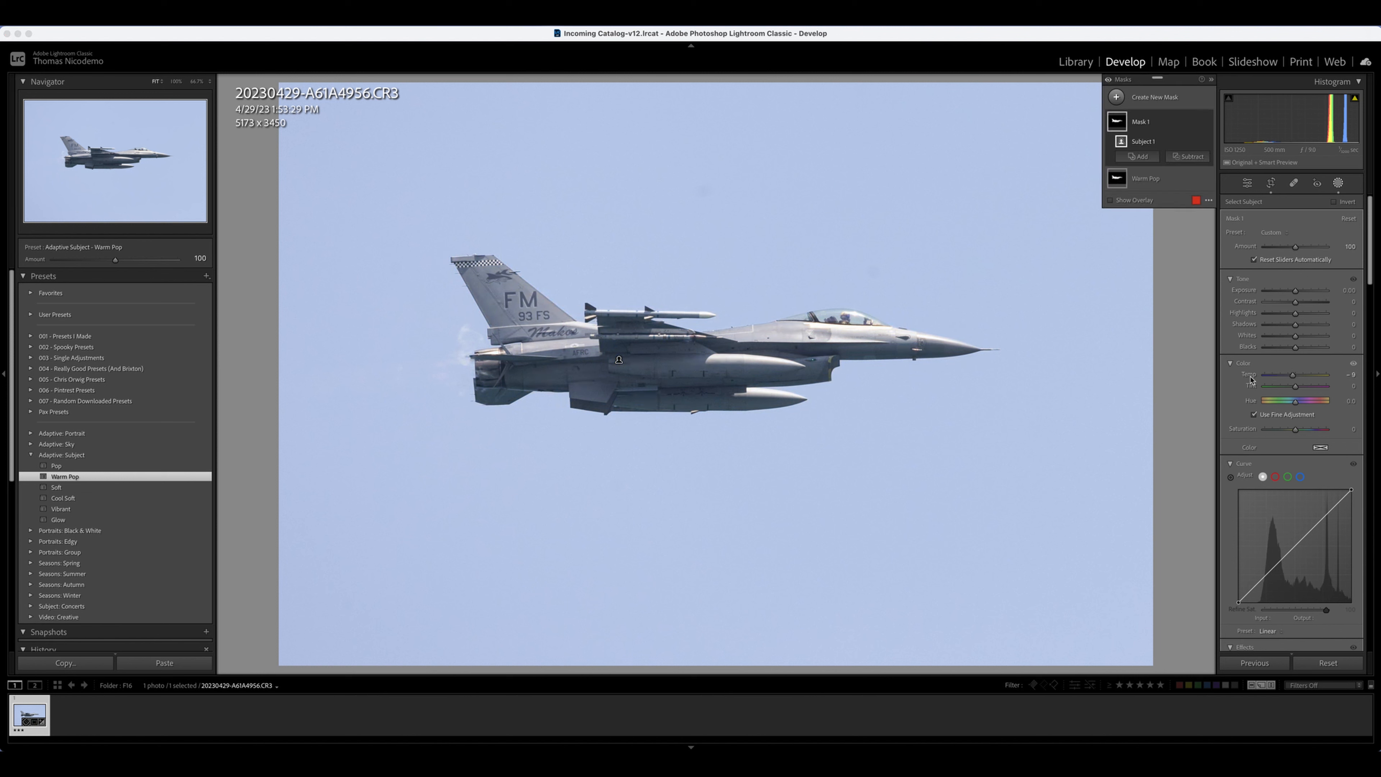
pyautogui.rightClick(1114, 121)
pyautogui.click(1148, 214)
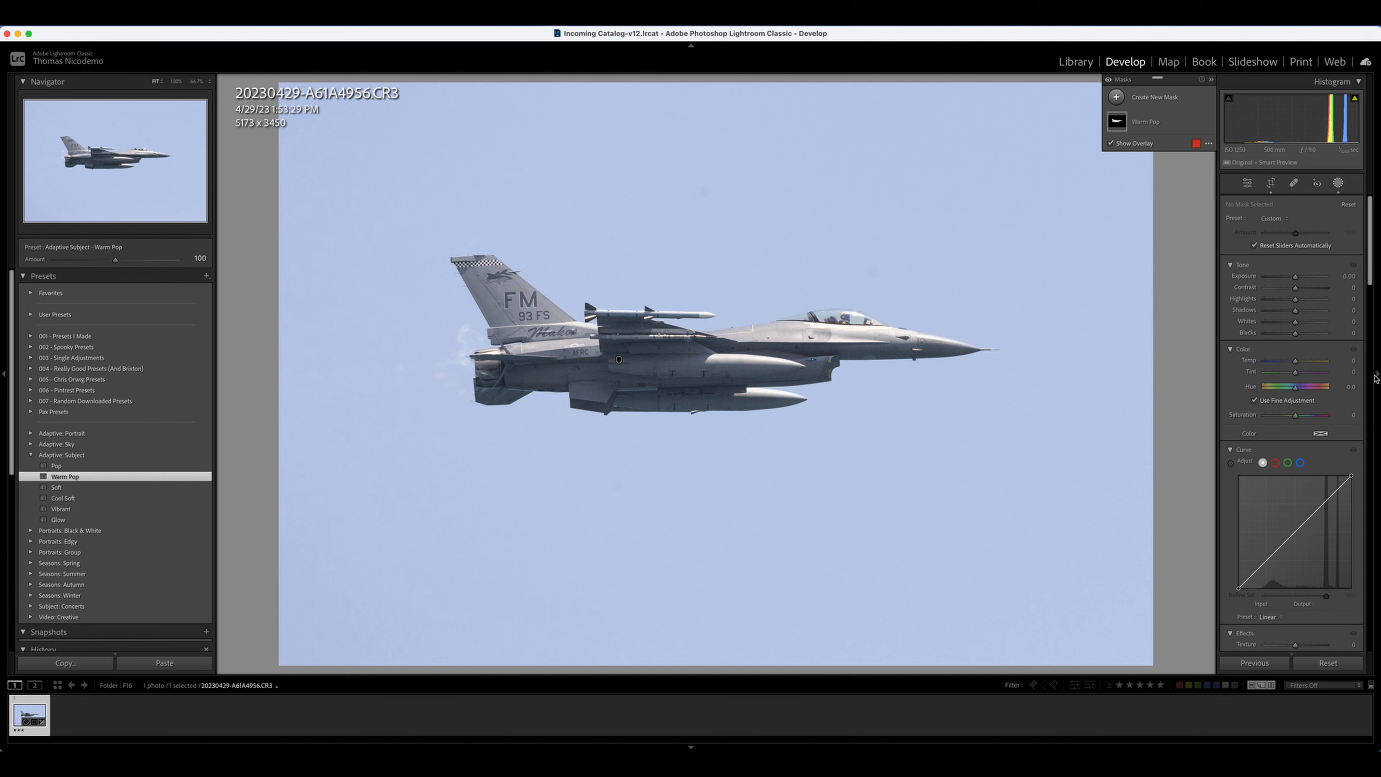
pyautogui.click(1338, 183)
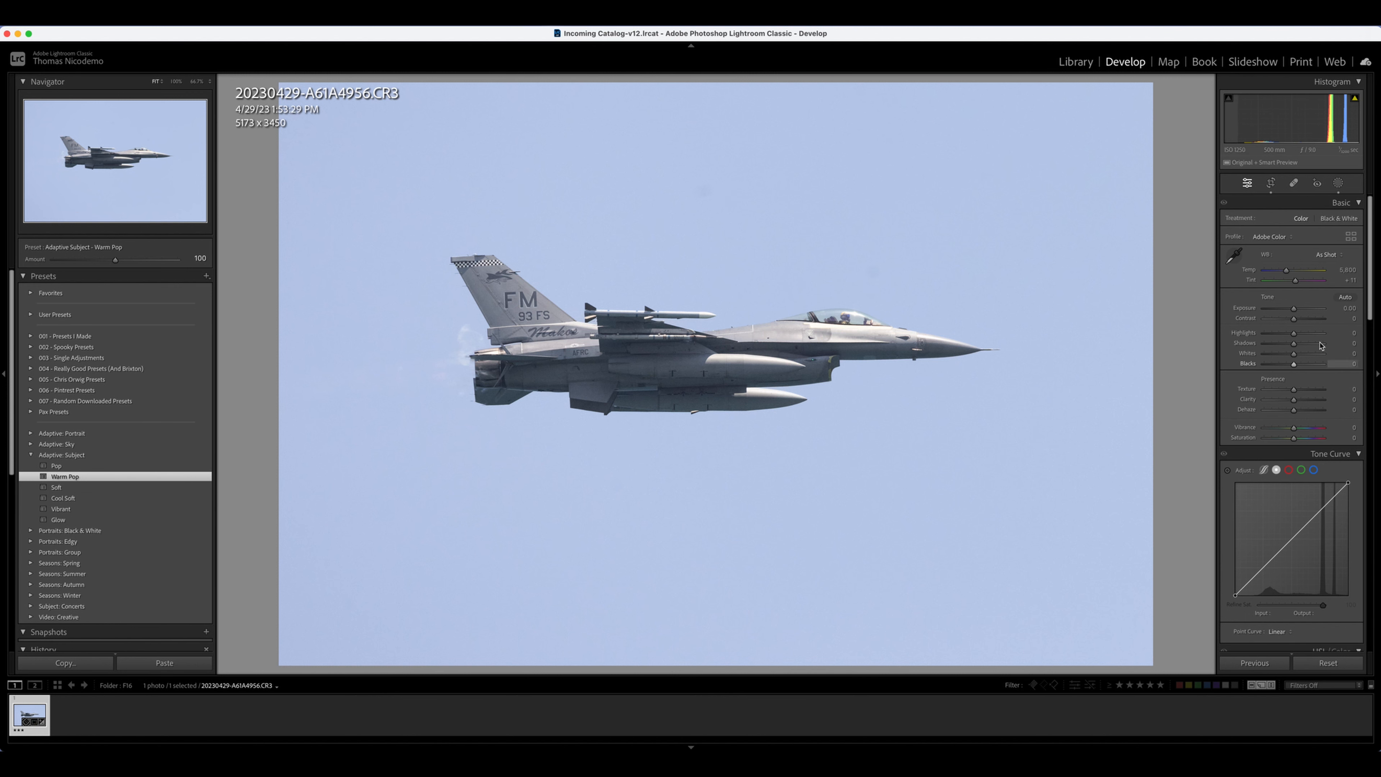
# Set the F-16 photo's contrast to +26, highlights to -30, clarity to +12 and blacks to -8.
pyautogui.moveTo(1296, 321); pyautogui.dragTo(1286, 335)
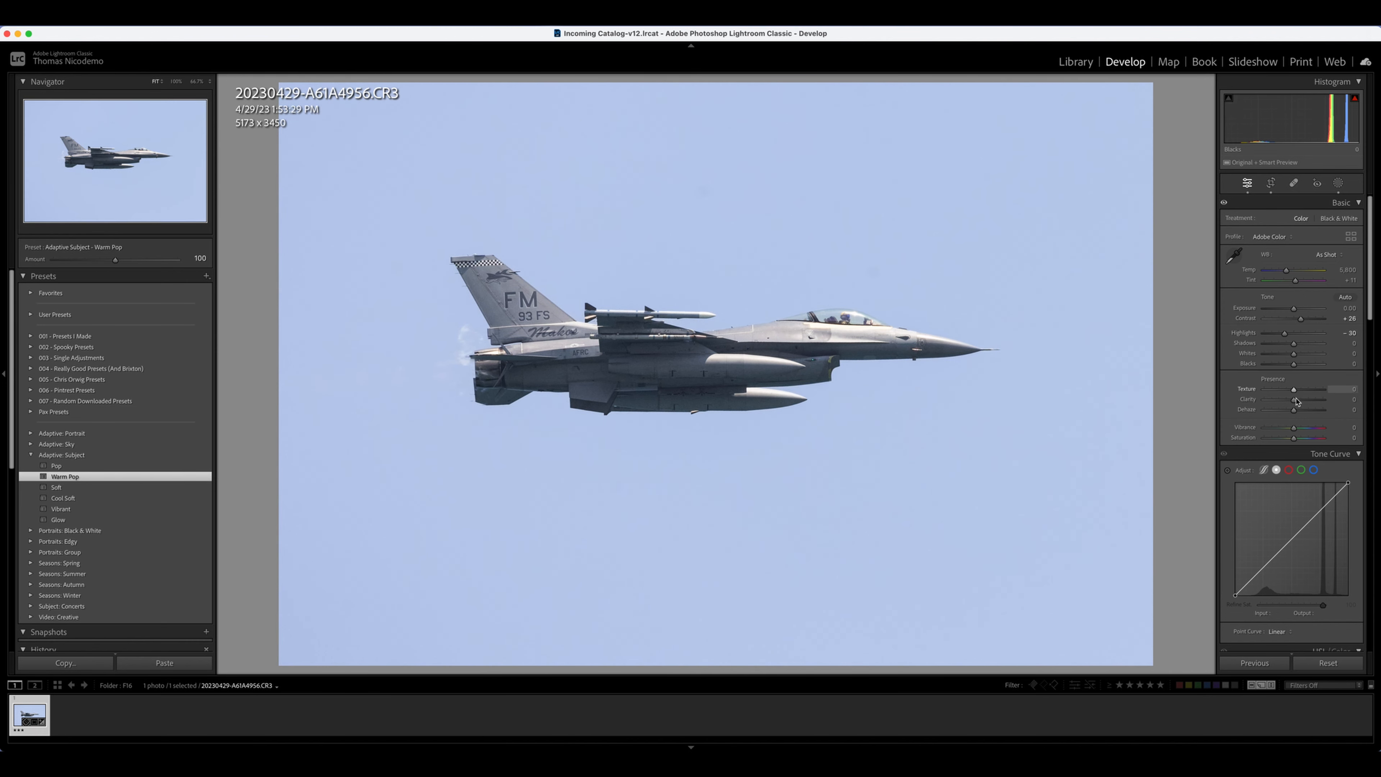
pyautogui.moveTo(1294, 400); pyautogui.dragTo(1299, 403)
pyautogui.moveTo(1294, 412); pyautogui.dragTo(1294, 418)
pyautogui.doubleClick(1299, 418)
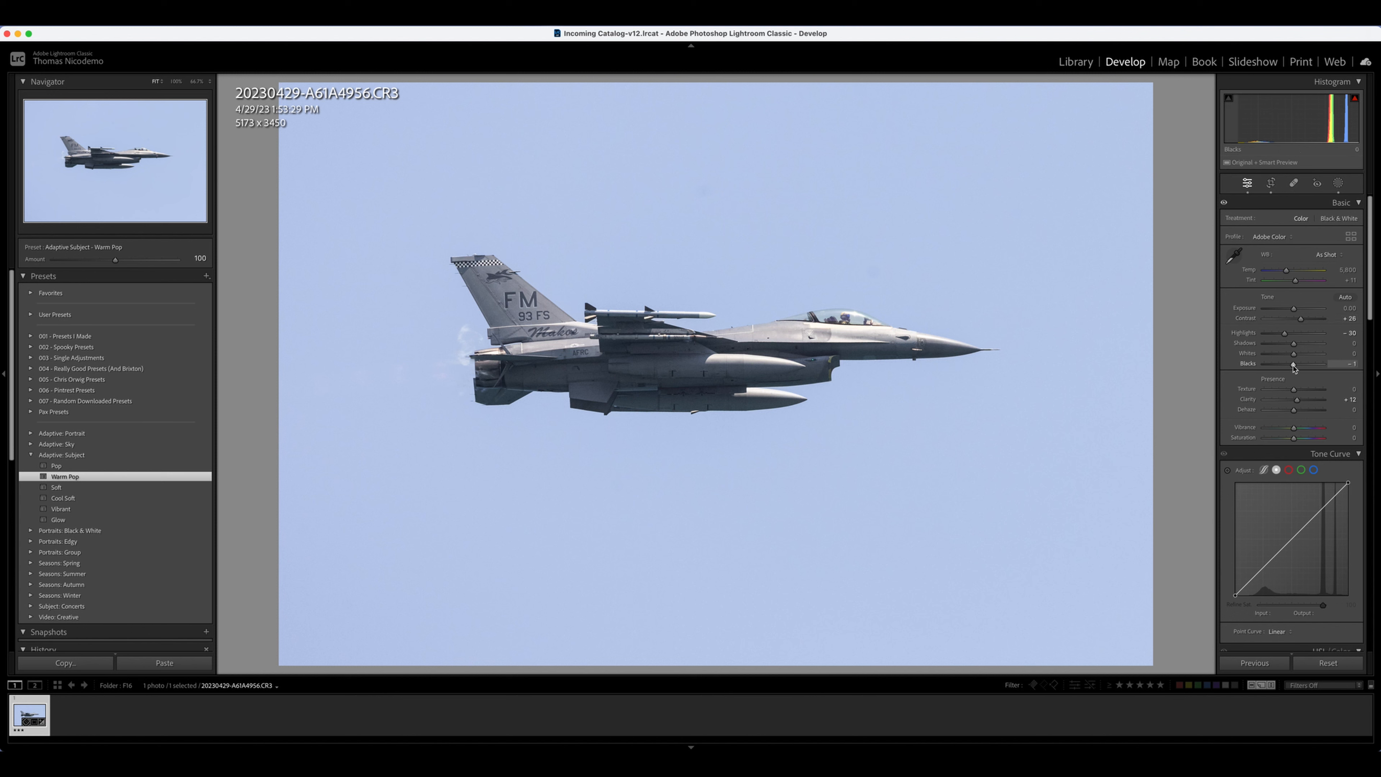
pyautogui.moveTo(1294, 369)
pyautogui.mouseDown()
pyautogui.moveTo(1307, 366)
pyautogui.moveTo(1291, 366)
pyautogui.mouseUp()
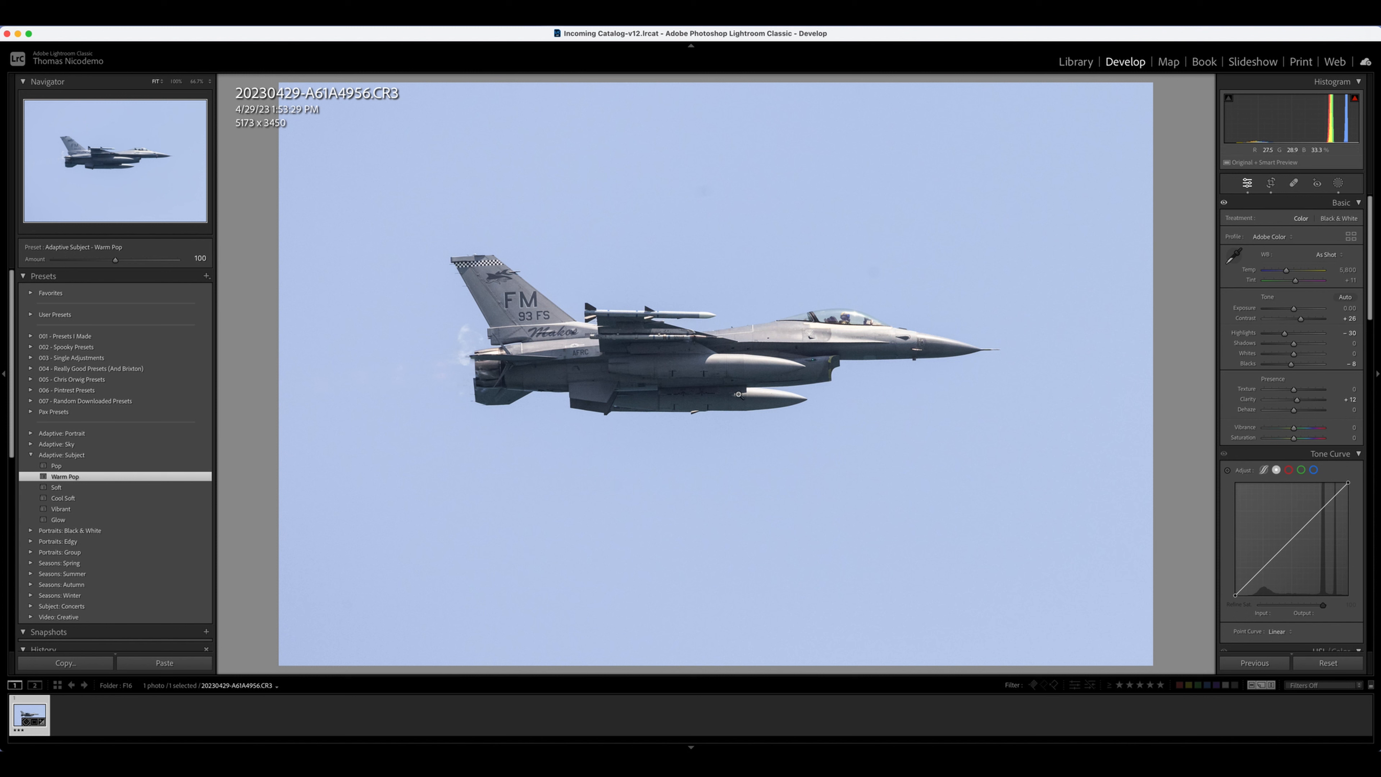
# Remove the two dust spots in the sky above the F-16 with the healing tool at size 77.
pyautogui.click(1295, 183)
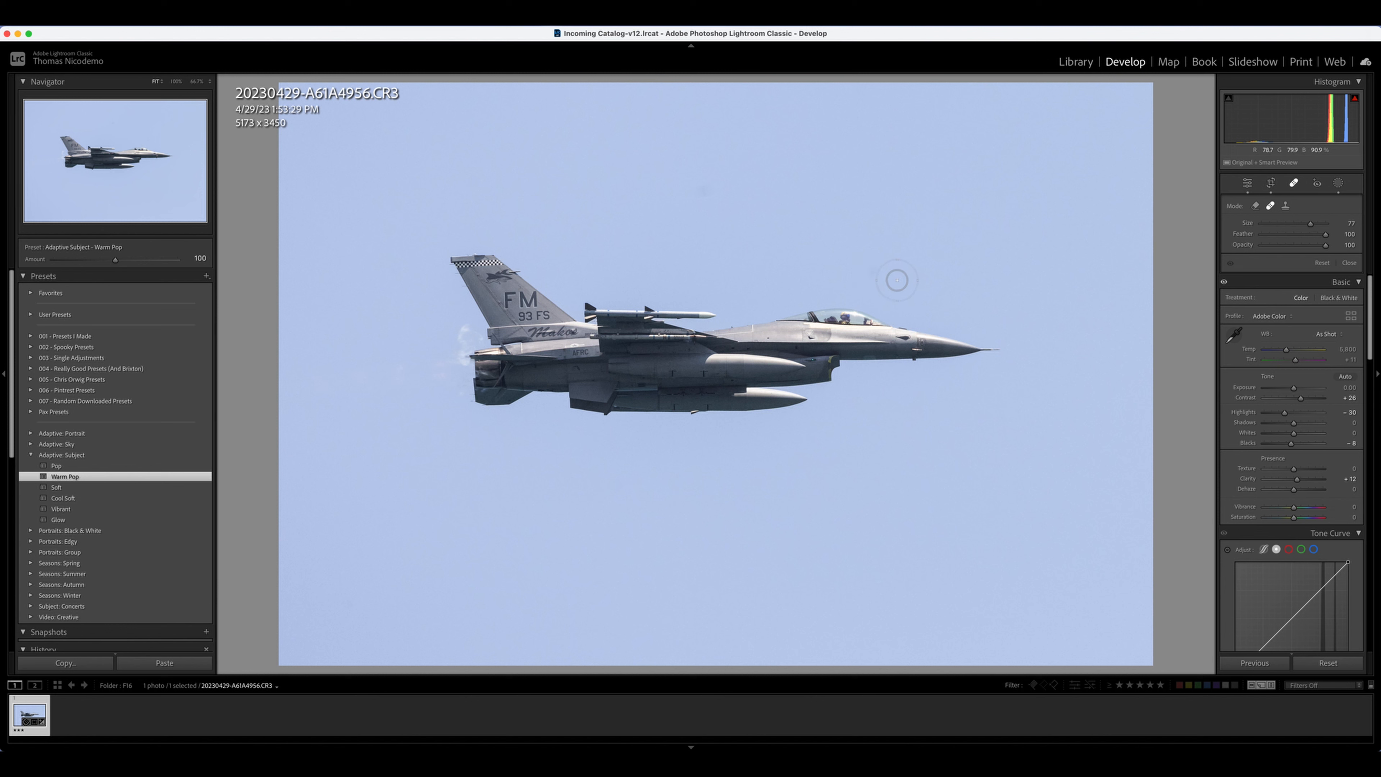
pyautogui.click(873, 274)
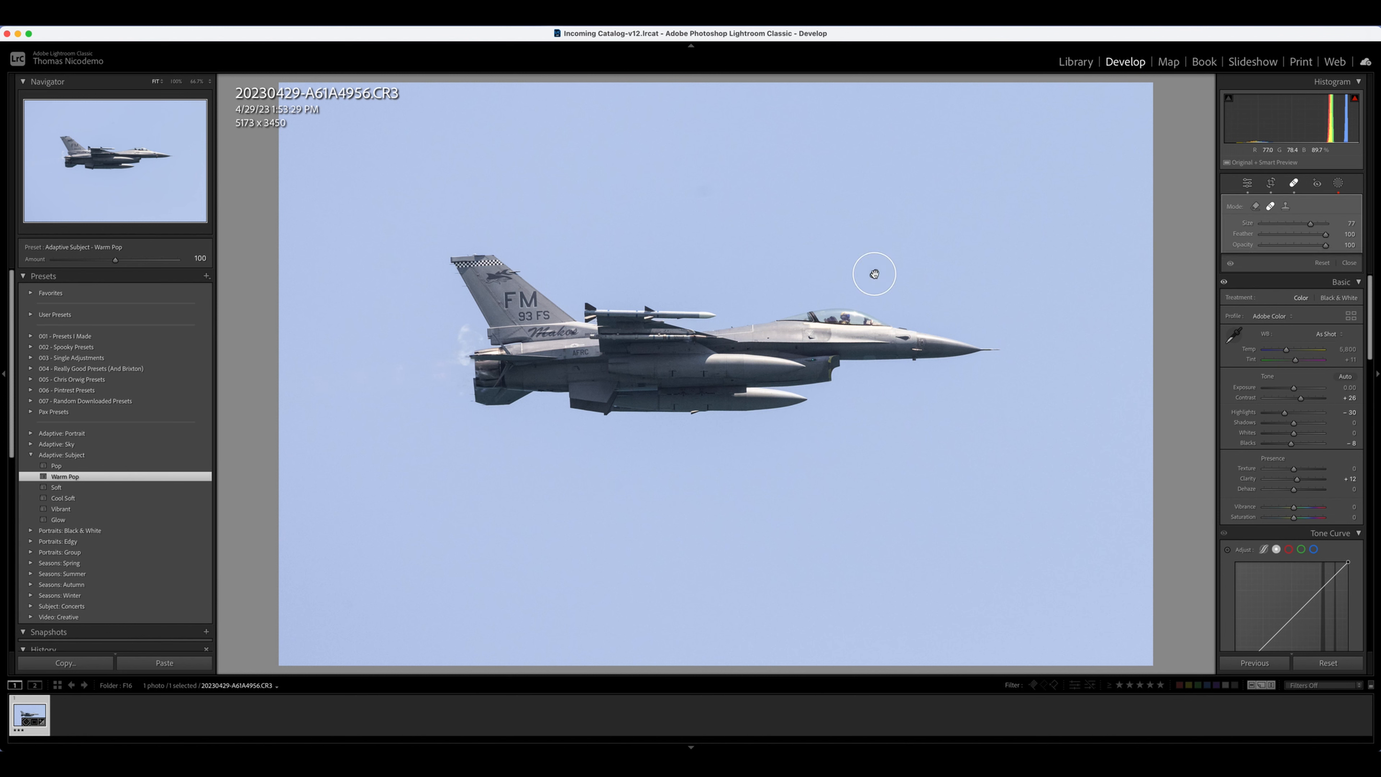
pyautogui.click(705, 191)
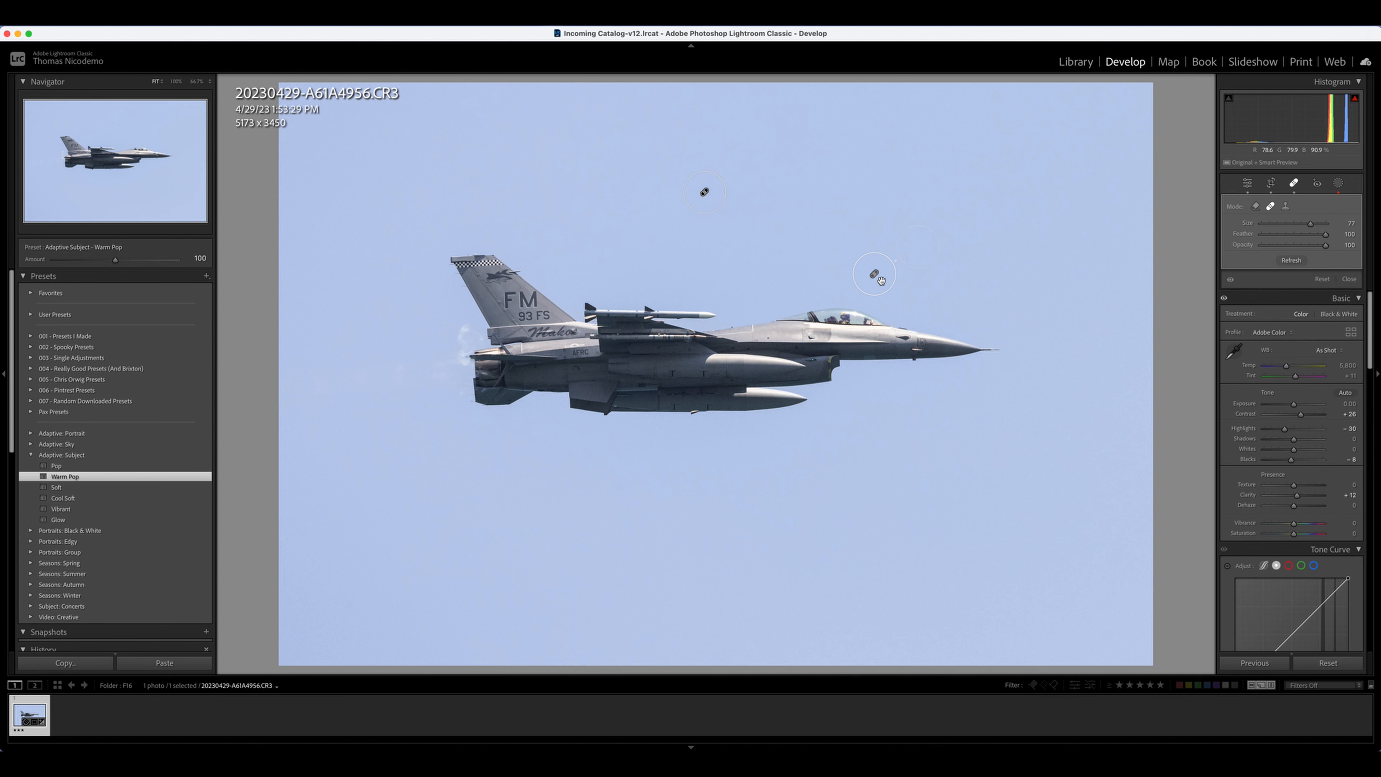
pyautogui.click(873, 274)
pyautogui.click(1256, 206)
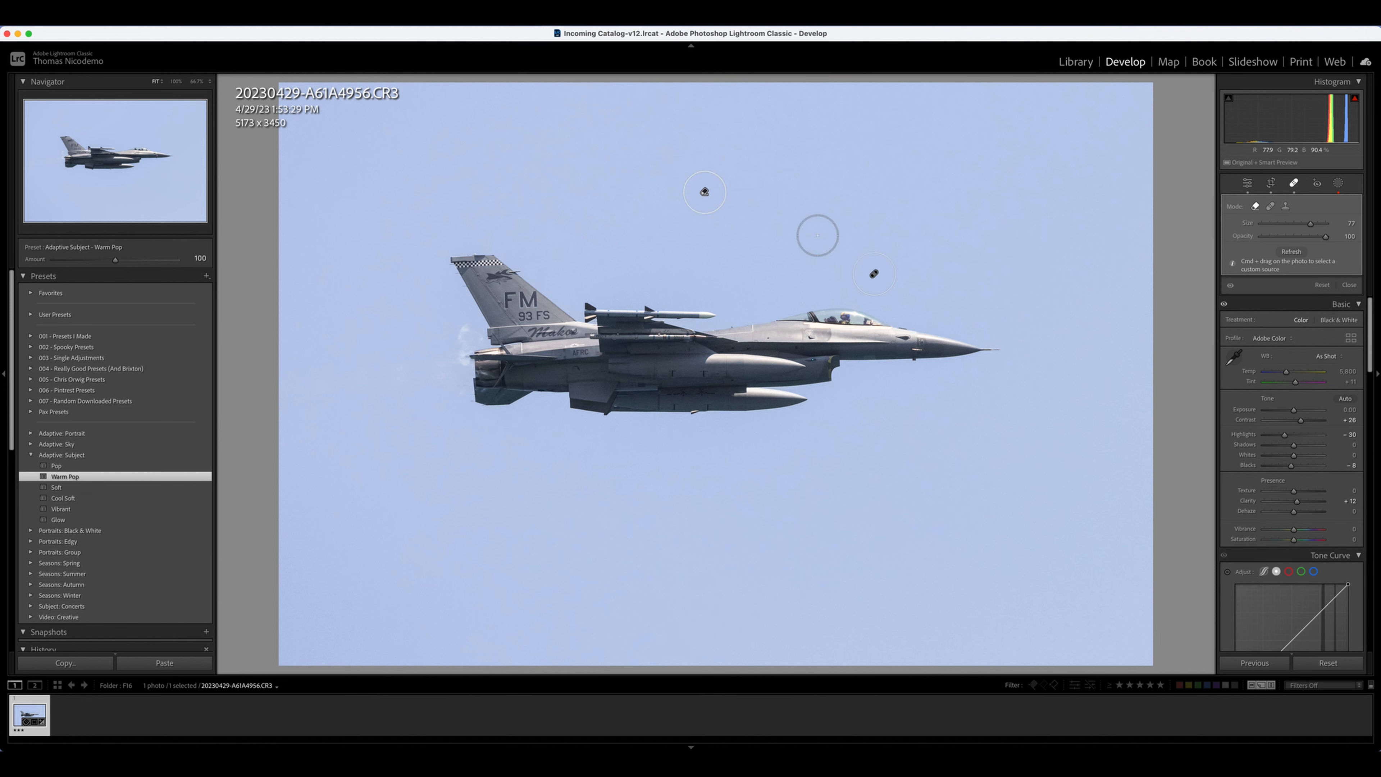
pyautogui.click(874, 273)
pyautogui.click(1295, 185)
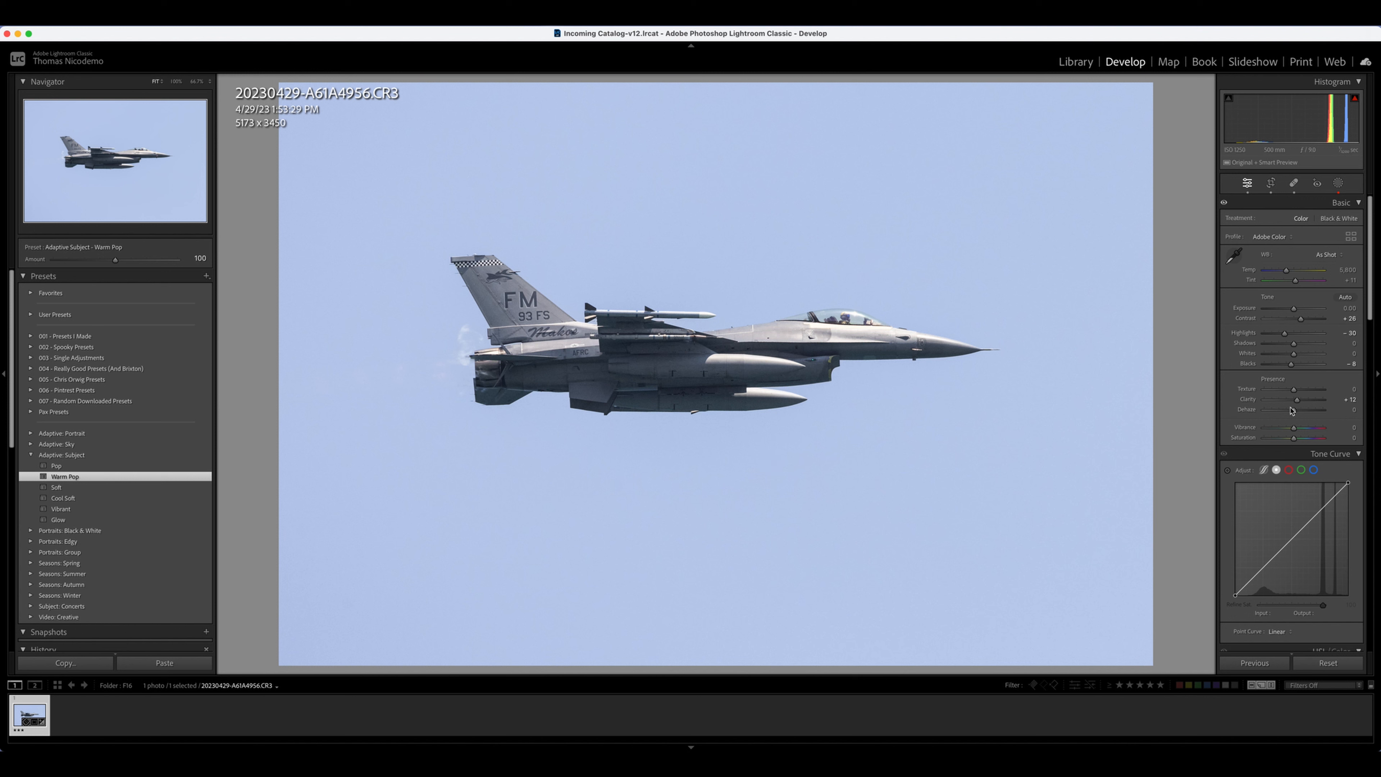
# Set saturation to +23, vibrance to +7 and the temperature to about 6,033, and reset the tint.
pyautogui.moveTo(1294, 439); pyautogui.dragTo(1297, 433)
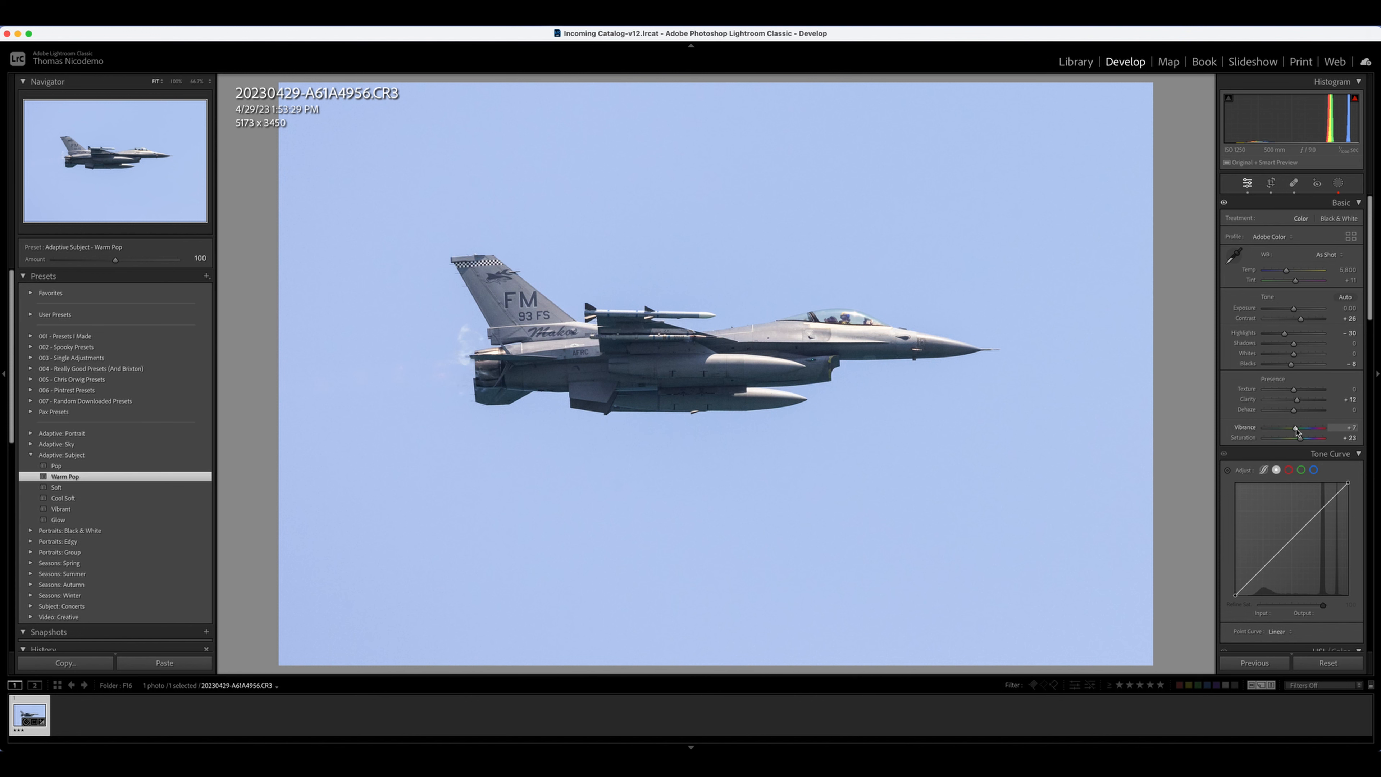
pyautogui.moveTo(1294, 344); pyautogui.dragTo(1294, 347)
pyautogui.moveTo(1296, 283); pyautogui.dragTo(1290, 272)
pyautogui.doubleClick(1254, 281)
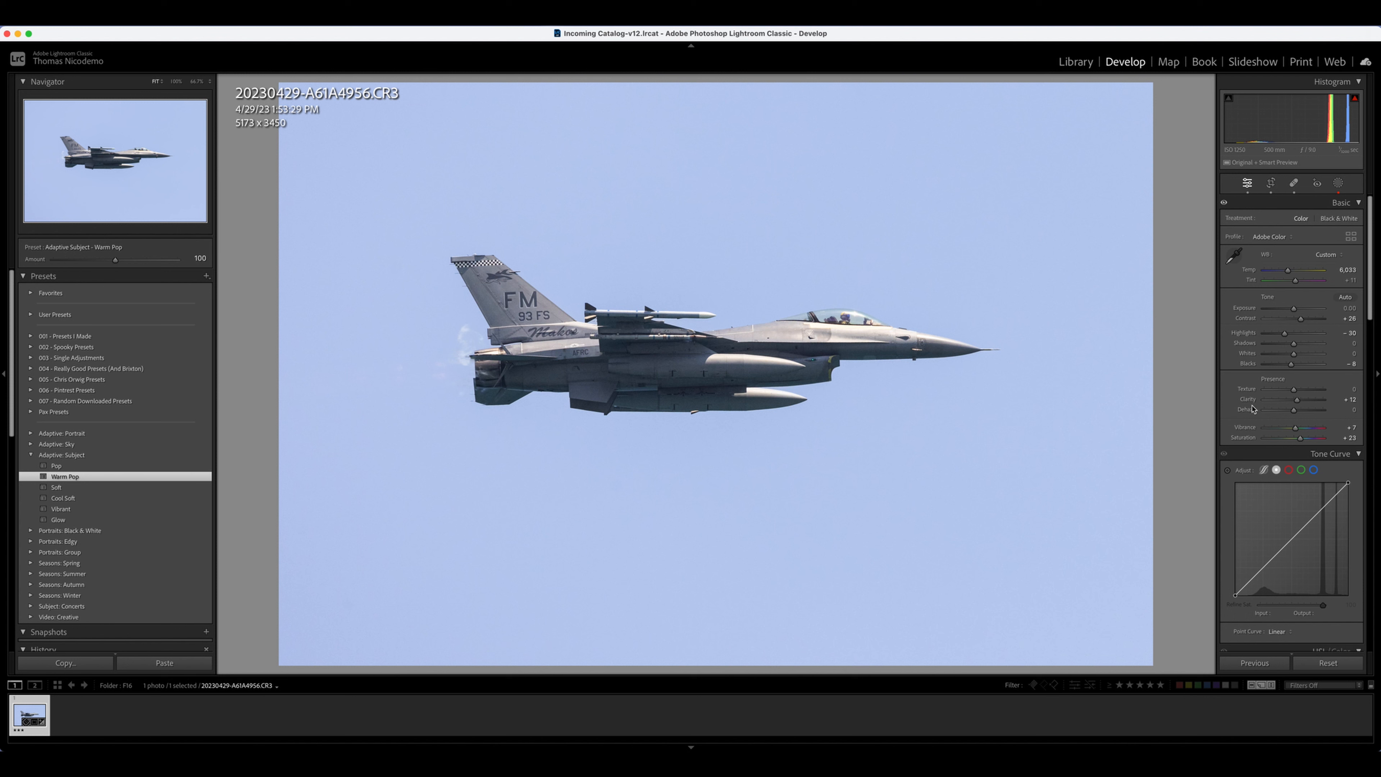
# Set clarity to +29 and texture to +4, compare the photo with its unedited version at vibrance -100, and reset the vibrance.
pyautogui.moveTo(1297, 400); pyautogui.dragTo(1295, 391)
pyautogui.moveTo(1297, 432); pyautogui.dragTo(289, 357)
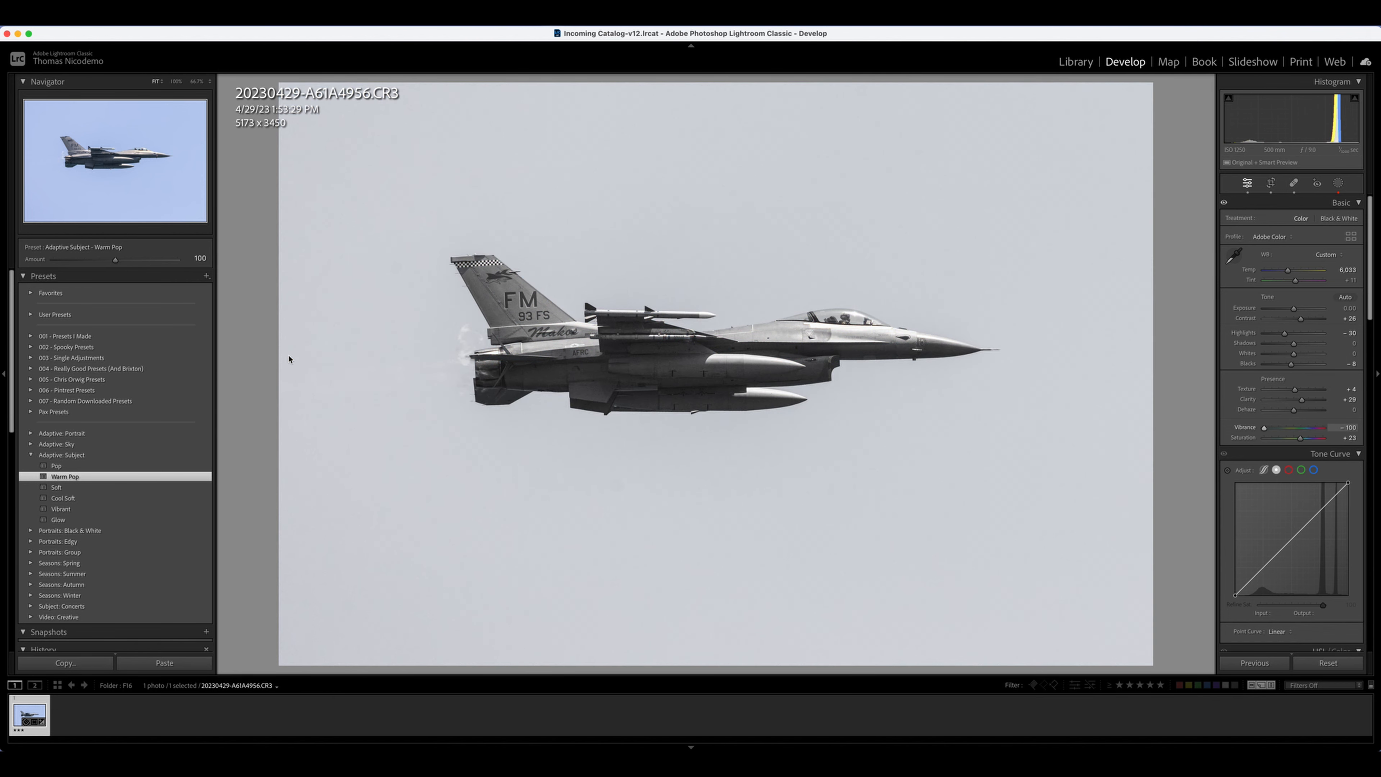
pyautogui.press('\\')
pyautogui.press('\\')
pyautogui.doubleClick(1246, 428)
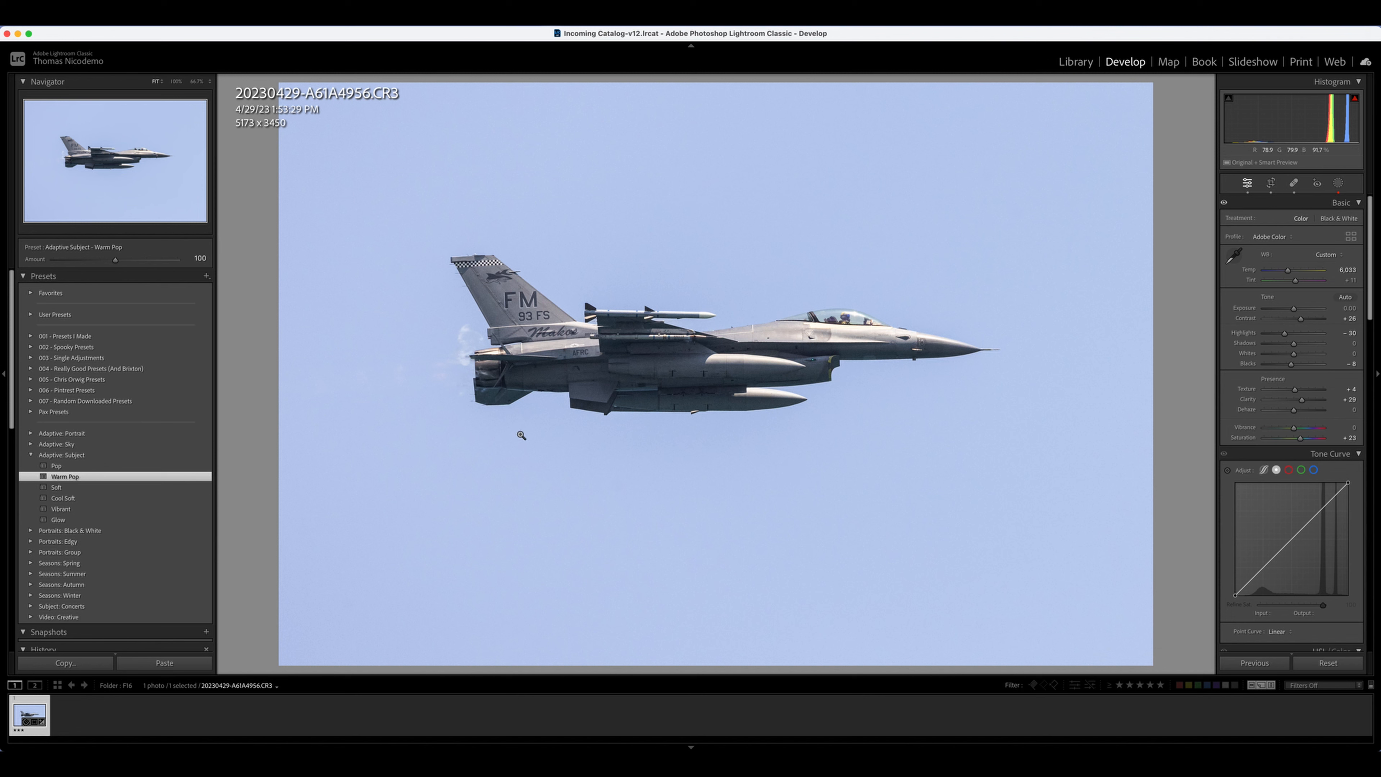
# Create a virtual copy of the edited F-16 photo and return to the original photo.
pyautogui.rightClick(29, 717)
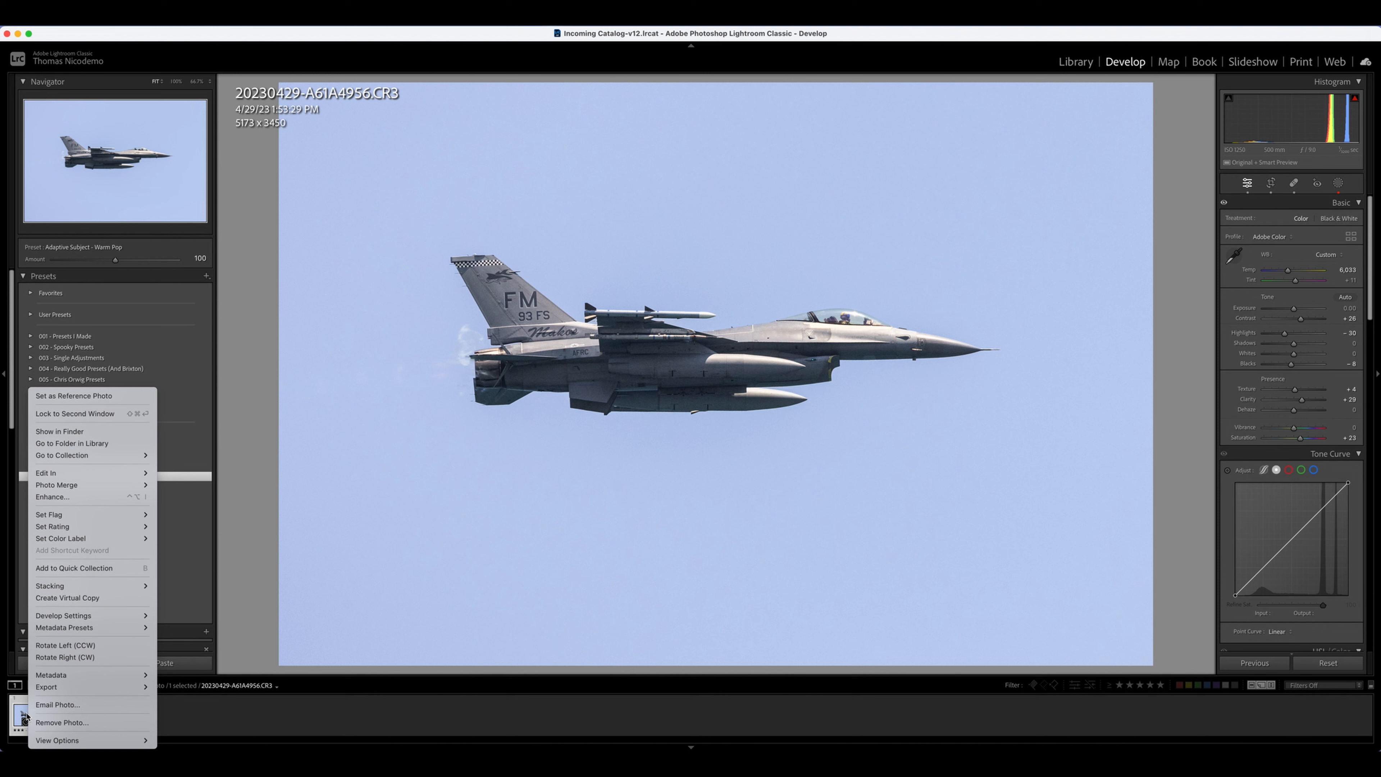
pyautogui.click(77, 599)
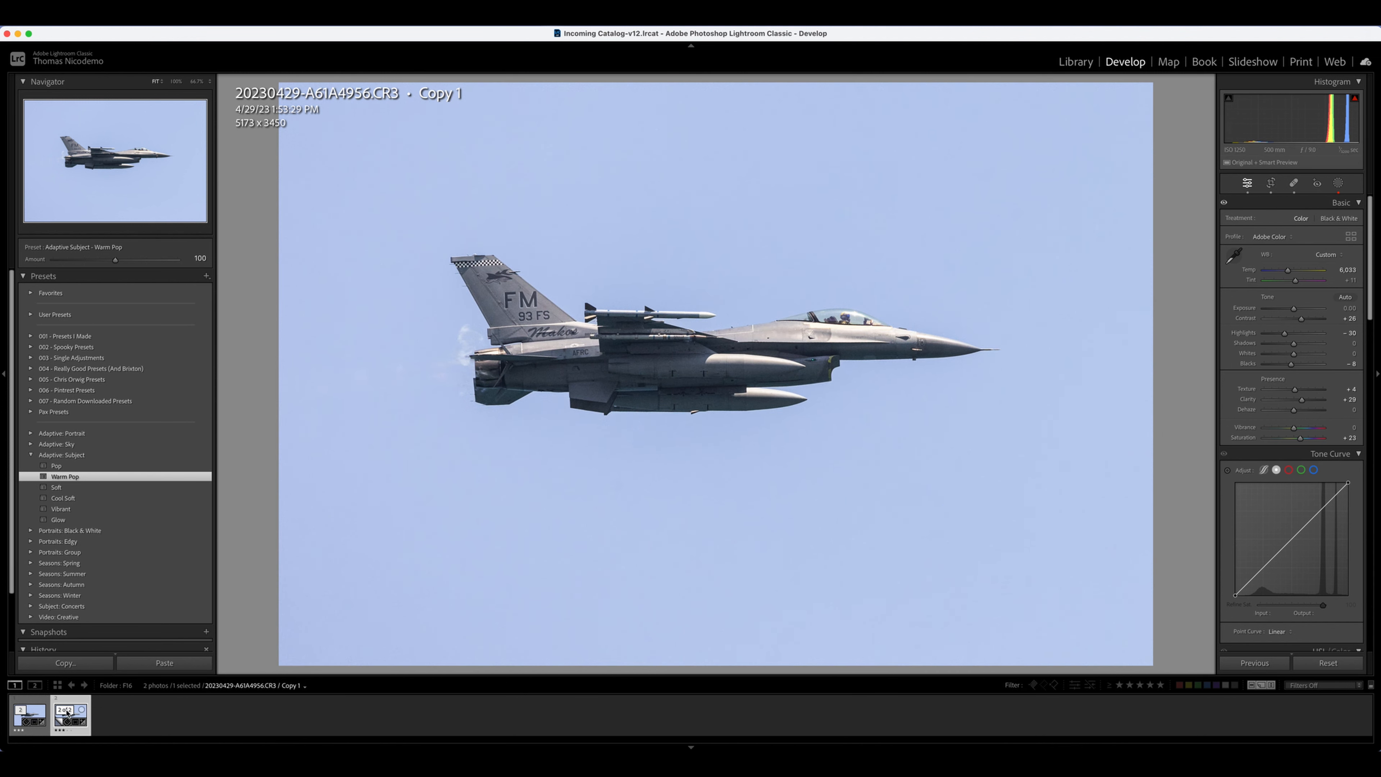
pyautogui.click(30, 728)
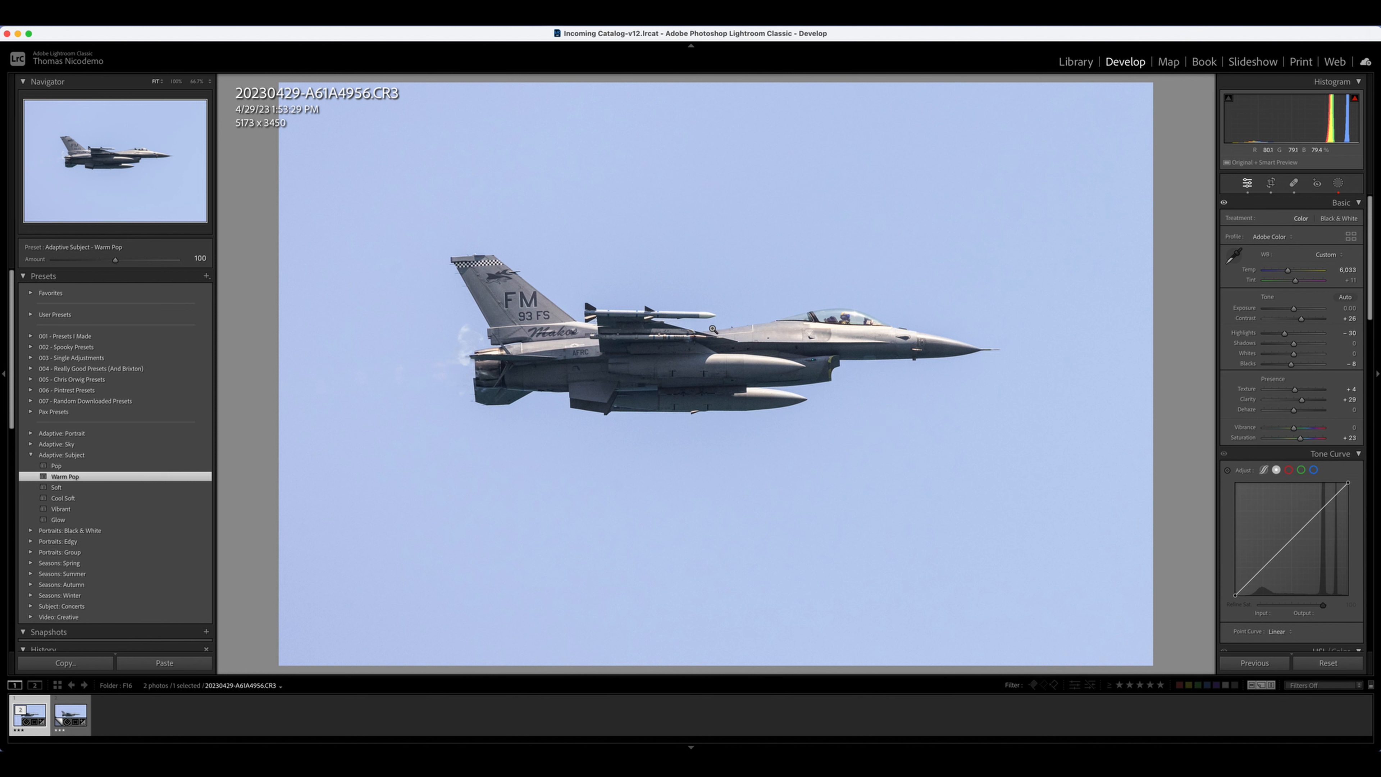
pyautogui.click(1339, 183)
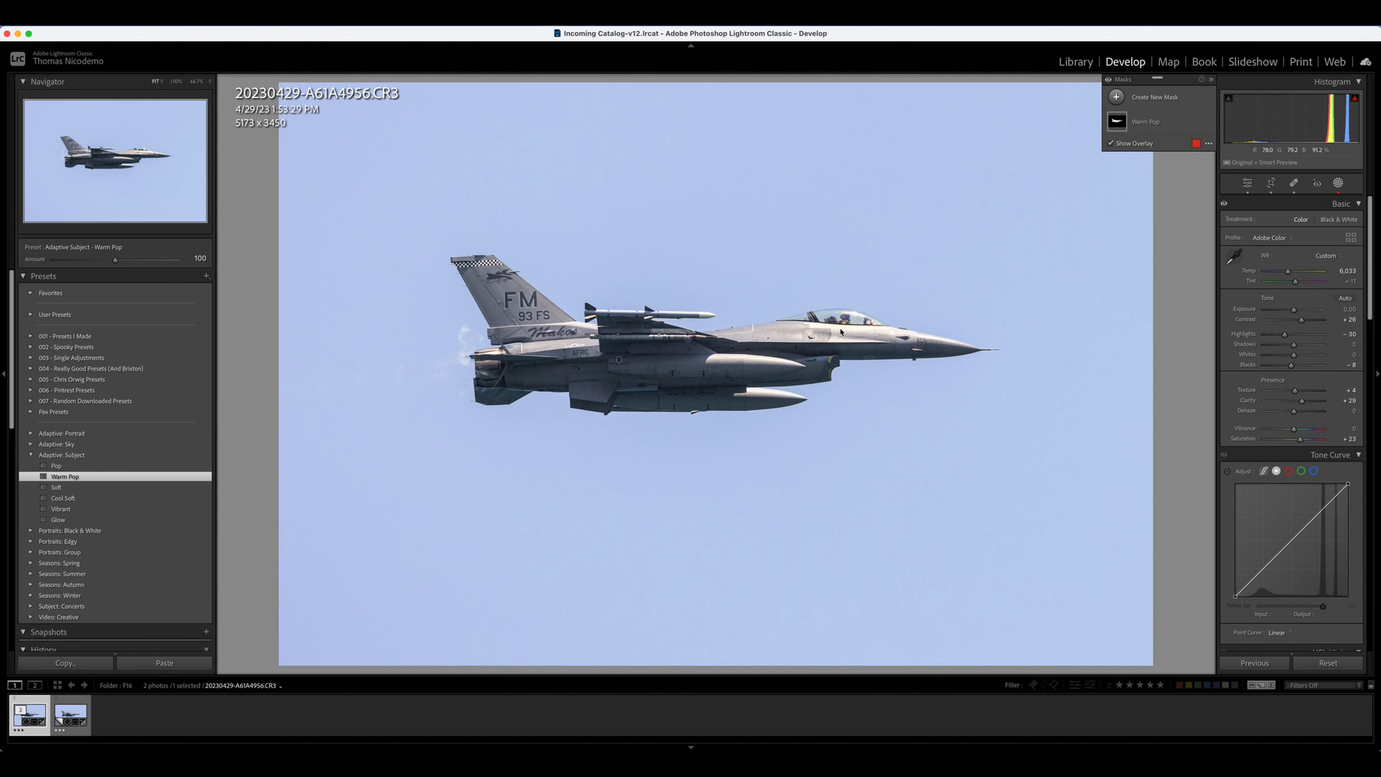
pyautogui.click(1337, 183)
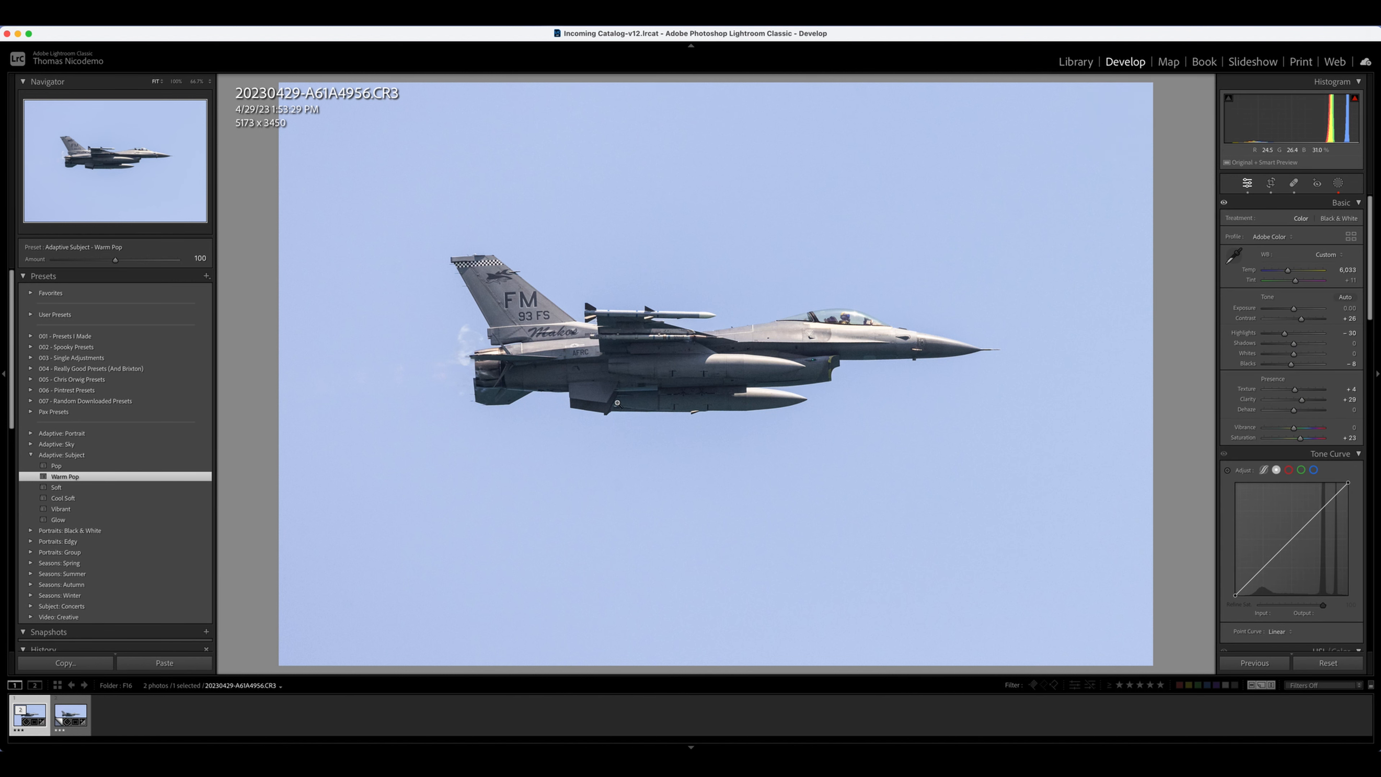
# Examine the noise on the F-16's fuselage and fuel tanks at high magnification.
pyautogui.press('super+equal')
pyautogui.press('super+minus')
pyautogui.press('super+equal')
pyautogui.press('super+equal')
pyautogui.press('super+equal')
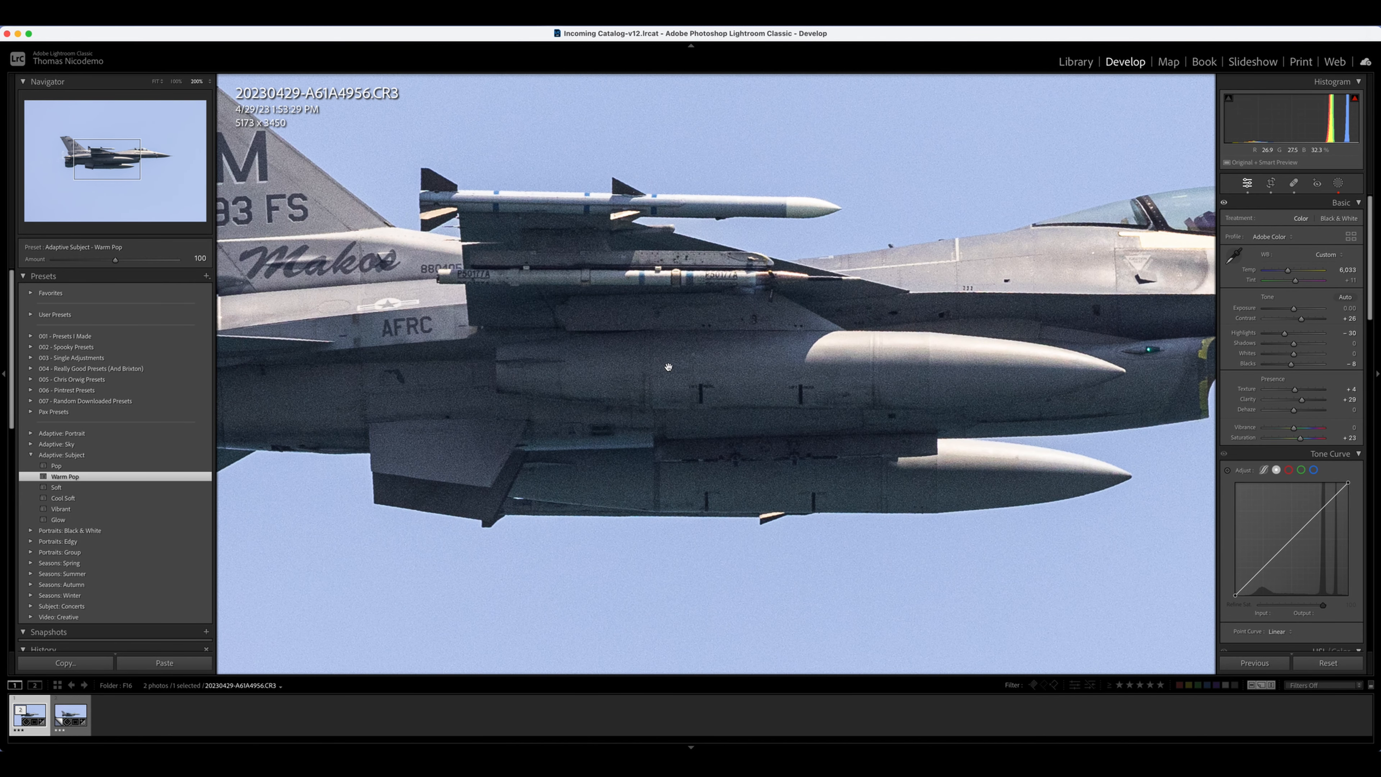
pyautogui.click(737, 369)
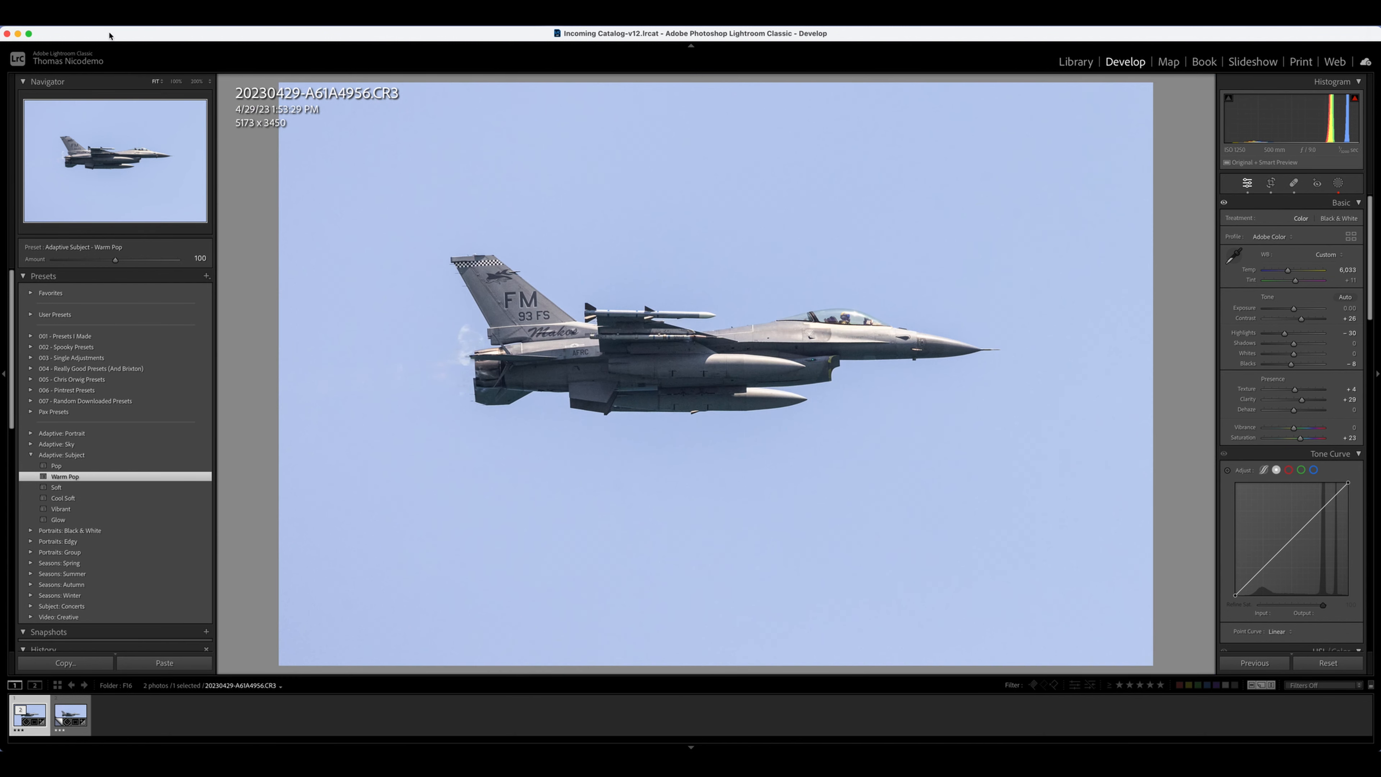
# Try a stronger sharpening amount on the F-16 photo and restore the previous amount.
pyautogui.click(475, 189)
pyautogui.click(475, 189)
pyautogui.scroll(-3, 1332, 370)
pyautogui.scroll(-3, 1331, 370)
pyautogui.scroll(-6, 1331, 371)
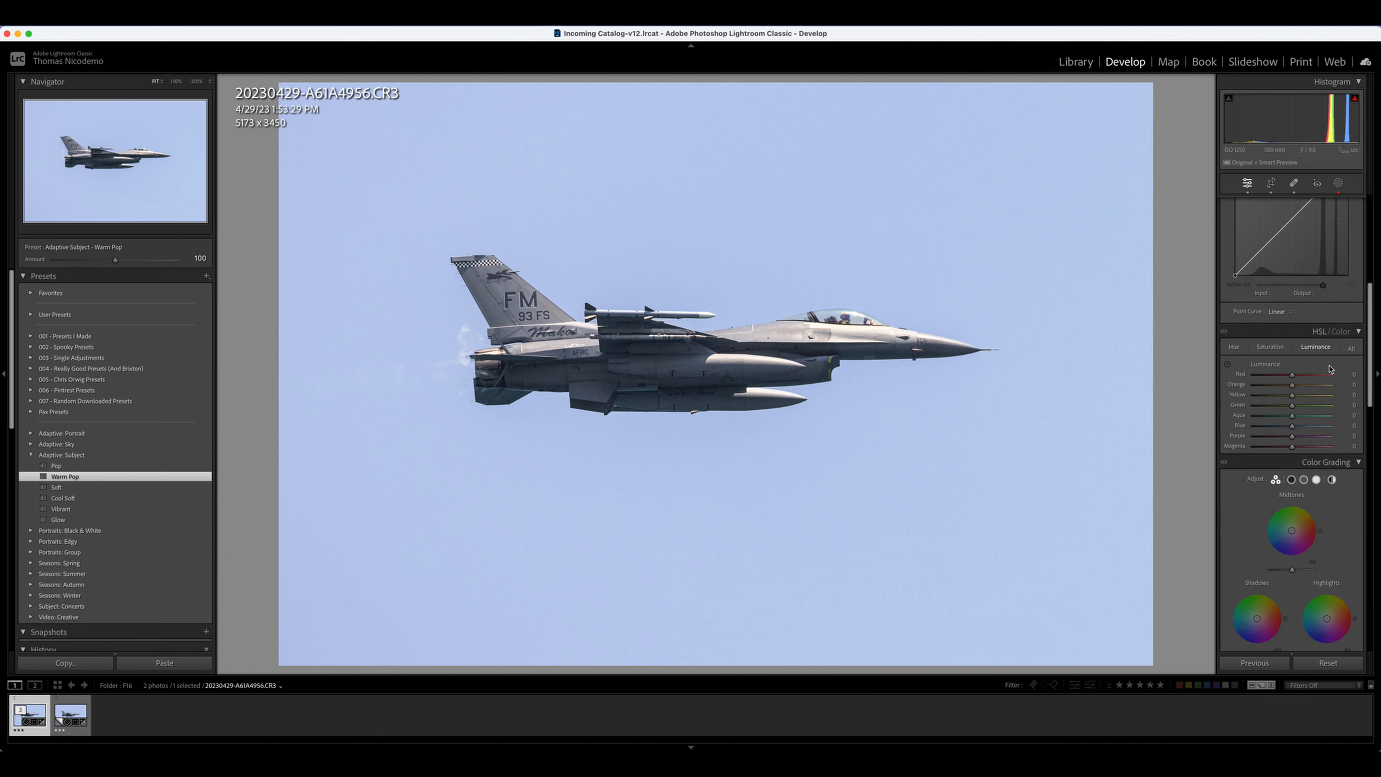
pyautogui.scroll(-2, 1329, 365)
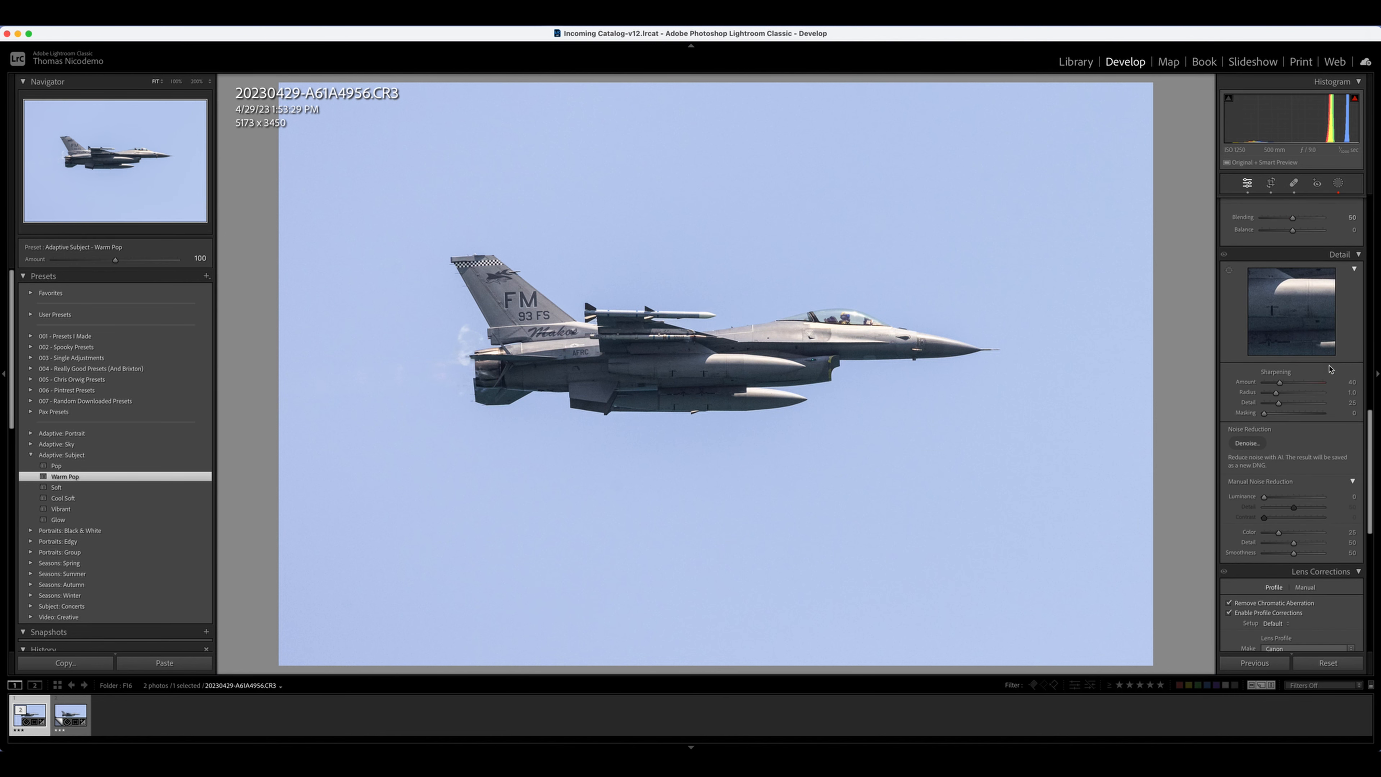
pyautogui.scroll(-2, 1285, 420)
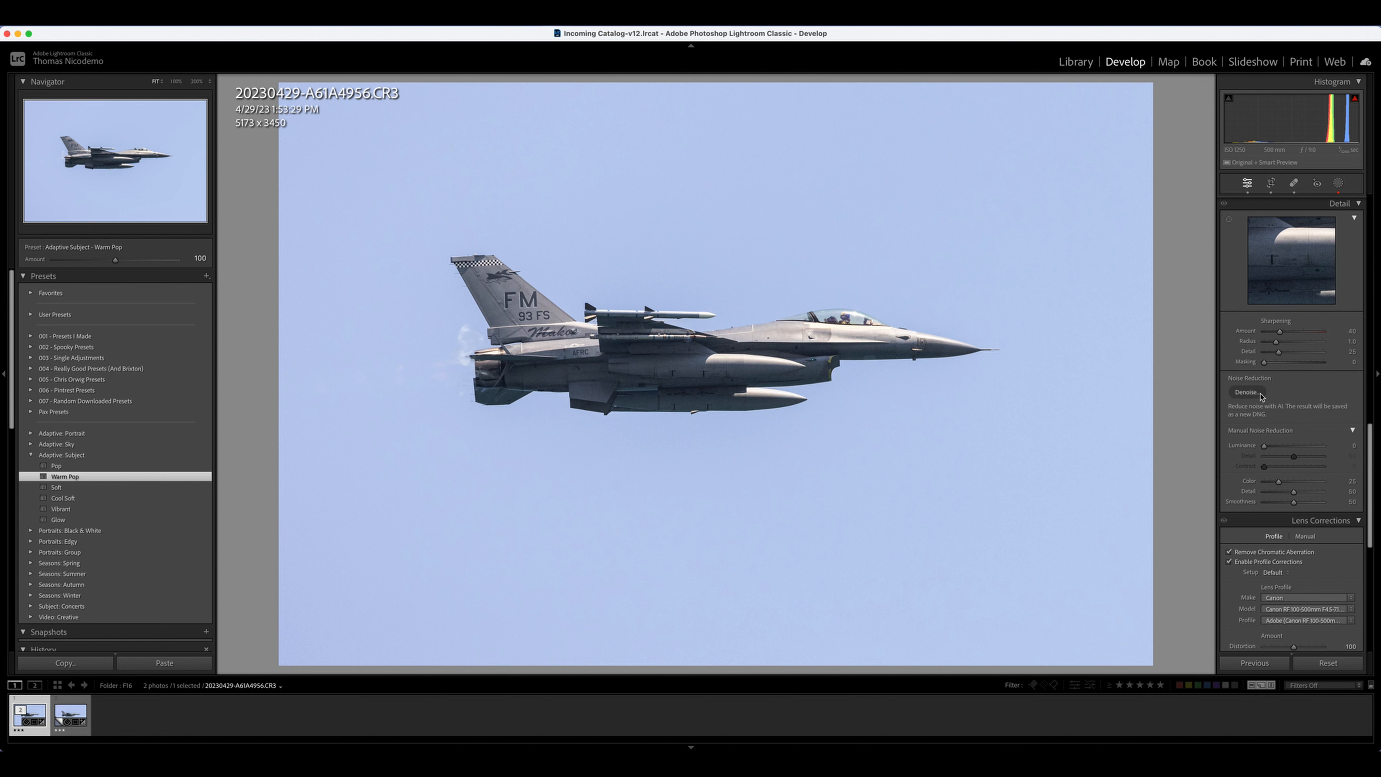
pyautogui.moveTo(1280, 331); pyautogui.dragTo(1323, 331)
pyautogui.moveTo(1323, 331); pyautogui.dragTo(1281, 336)
# Inspect the noise in the sky and along the F-16 from the cockpit to the tail at close range.
pyautogui.click(960, 299)
pyautogui.moveTo(655, 550); pyautogui.dragTo(511, 697)
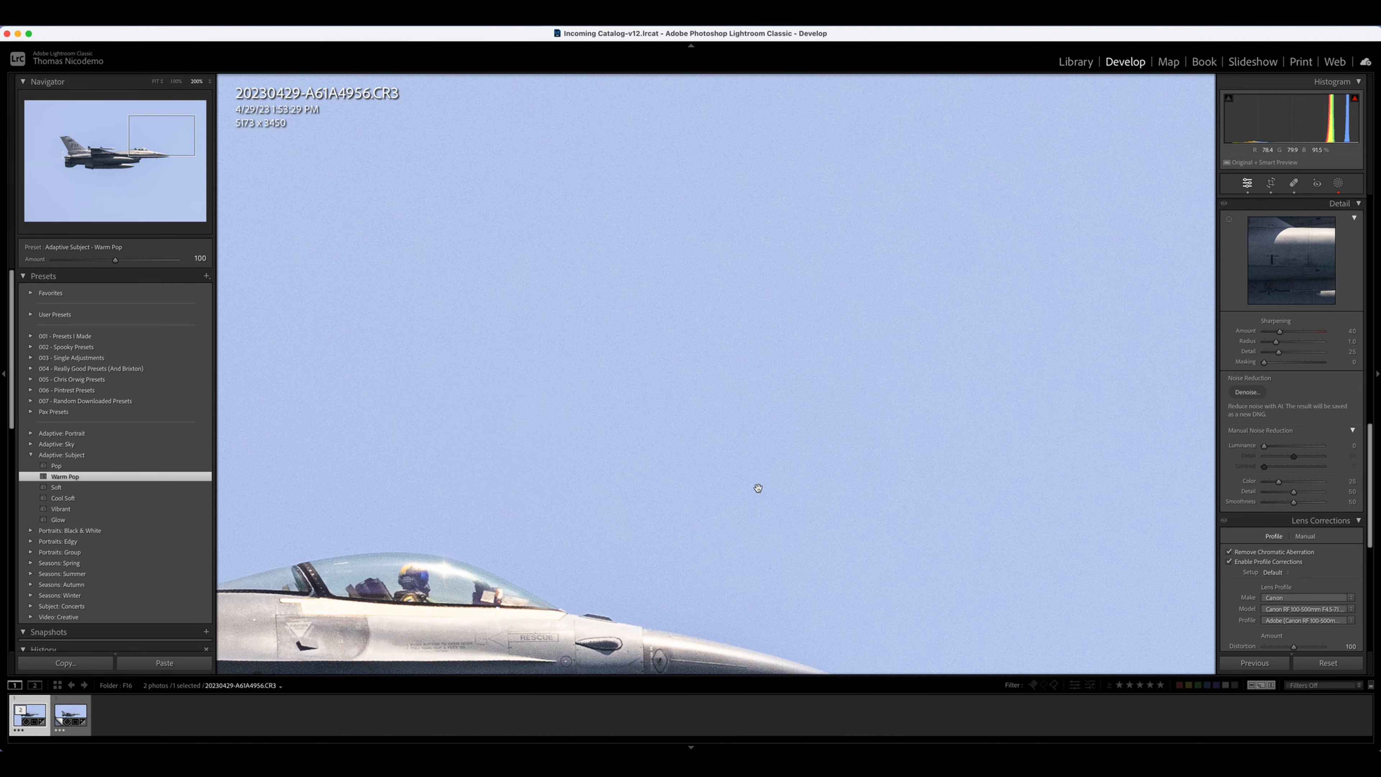
pyautogui.moveTo(755, 484); pyautogui.dragTo(1154, 212)
pyautogui.moveTo(607, 450); pyautogui.dragTo(989, 242)
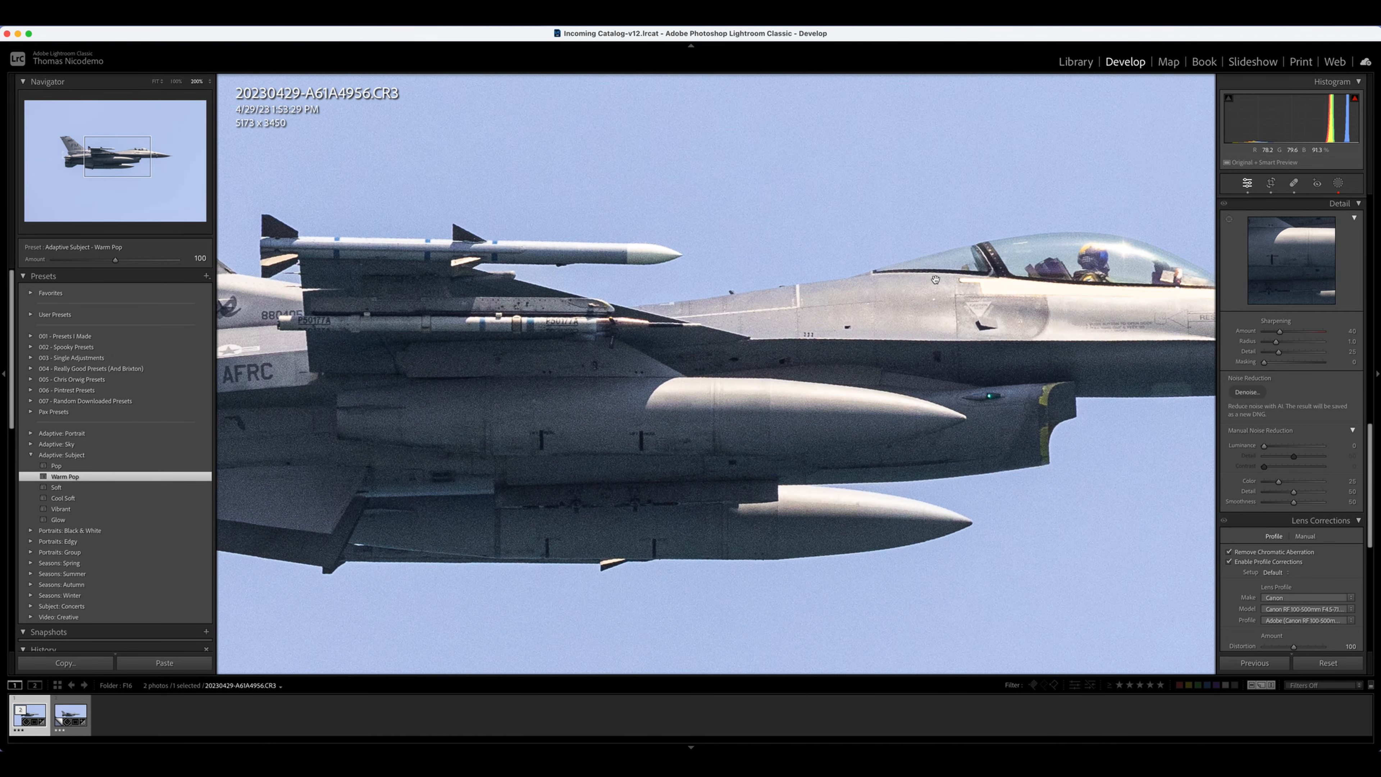
pyautogui.moveTo(527, 420); pyautogui.dragTo(868, 441)
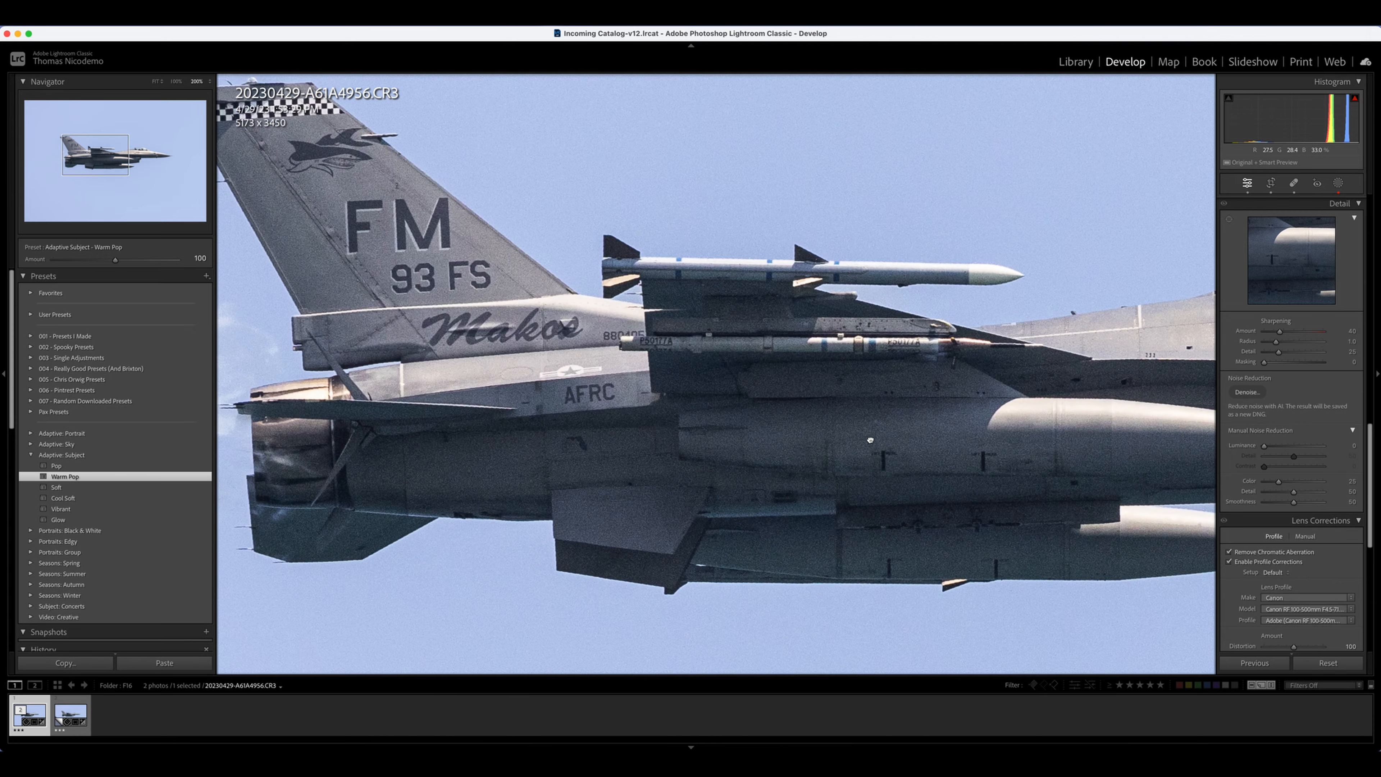
pyautogui.click(741, 486)
# Show the exposure and lens details in the photo's info overlay, and compare the visible noise at several magnifications.
pyautogui.press('i')
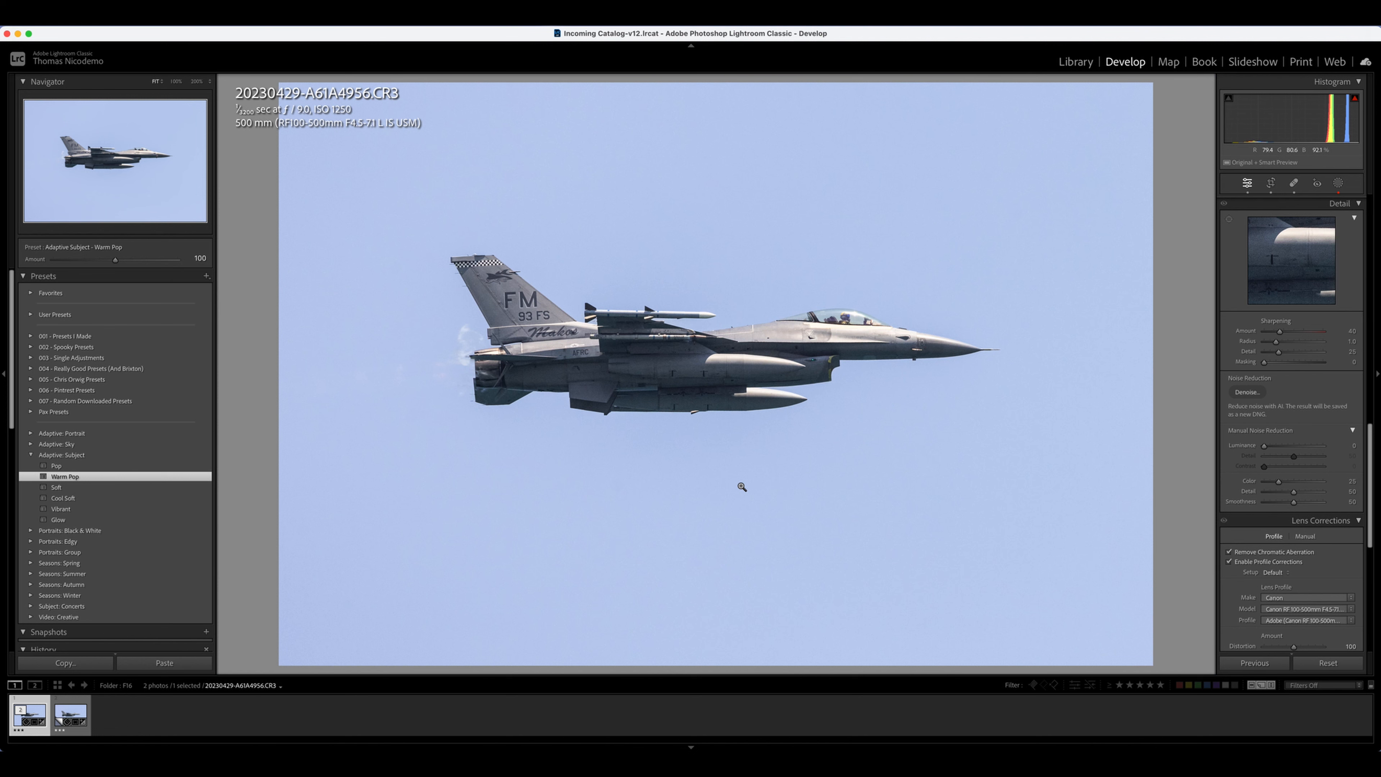
pyautogui.click(742, 486)
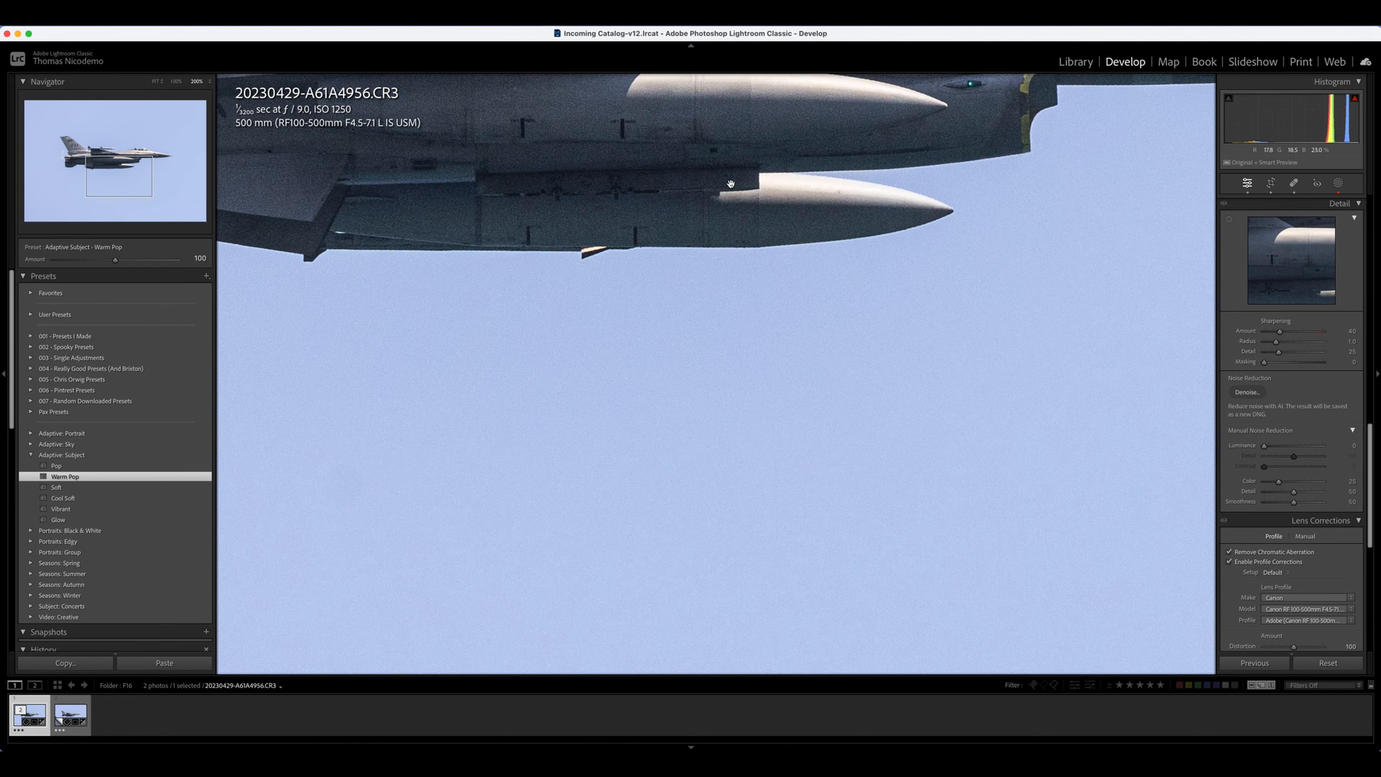
pyautogui.moveTo(731, 184); pyautogui.dragTo(885, 473)
pyautogui.click(826, 392)
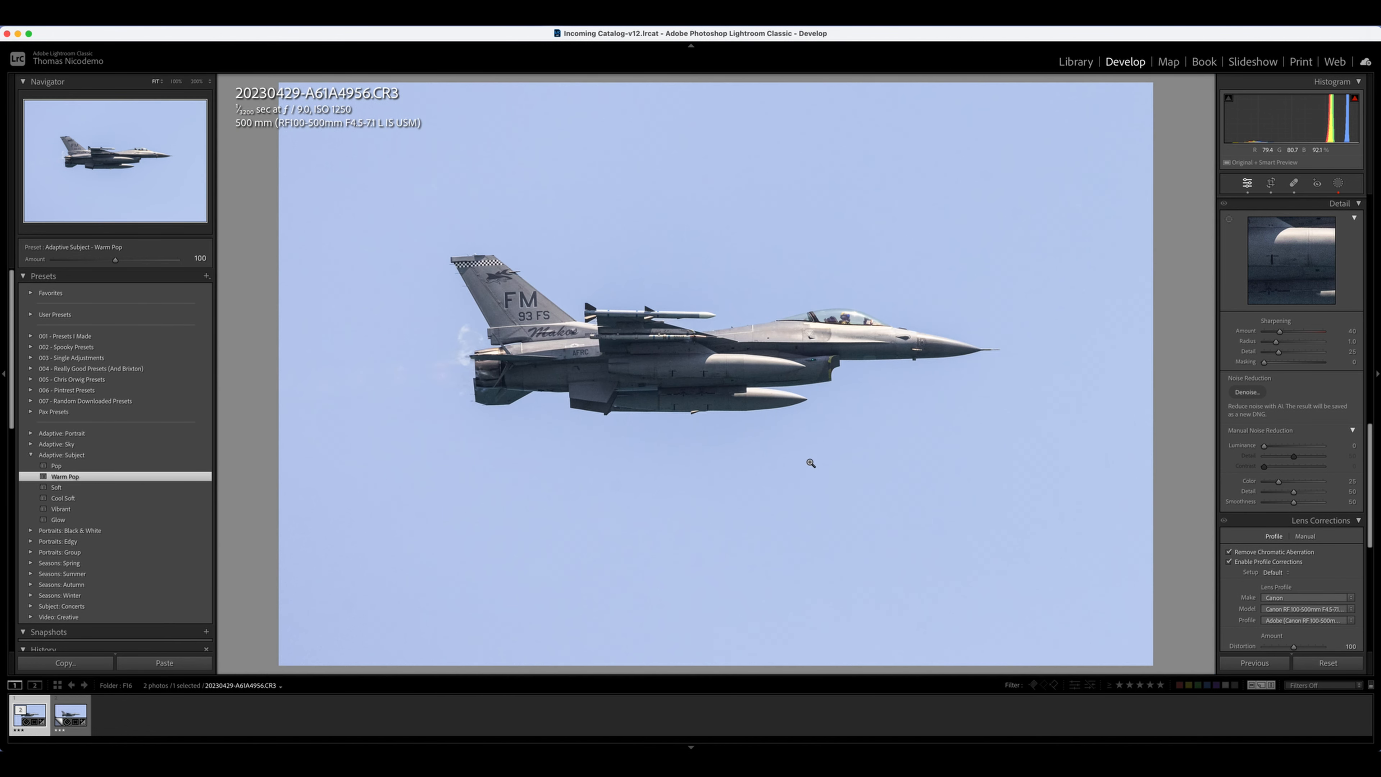
pyautogui.click(782, 463)
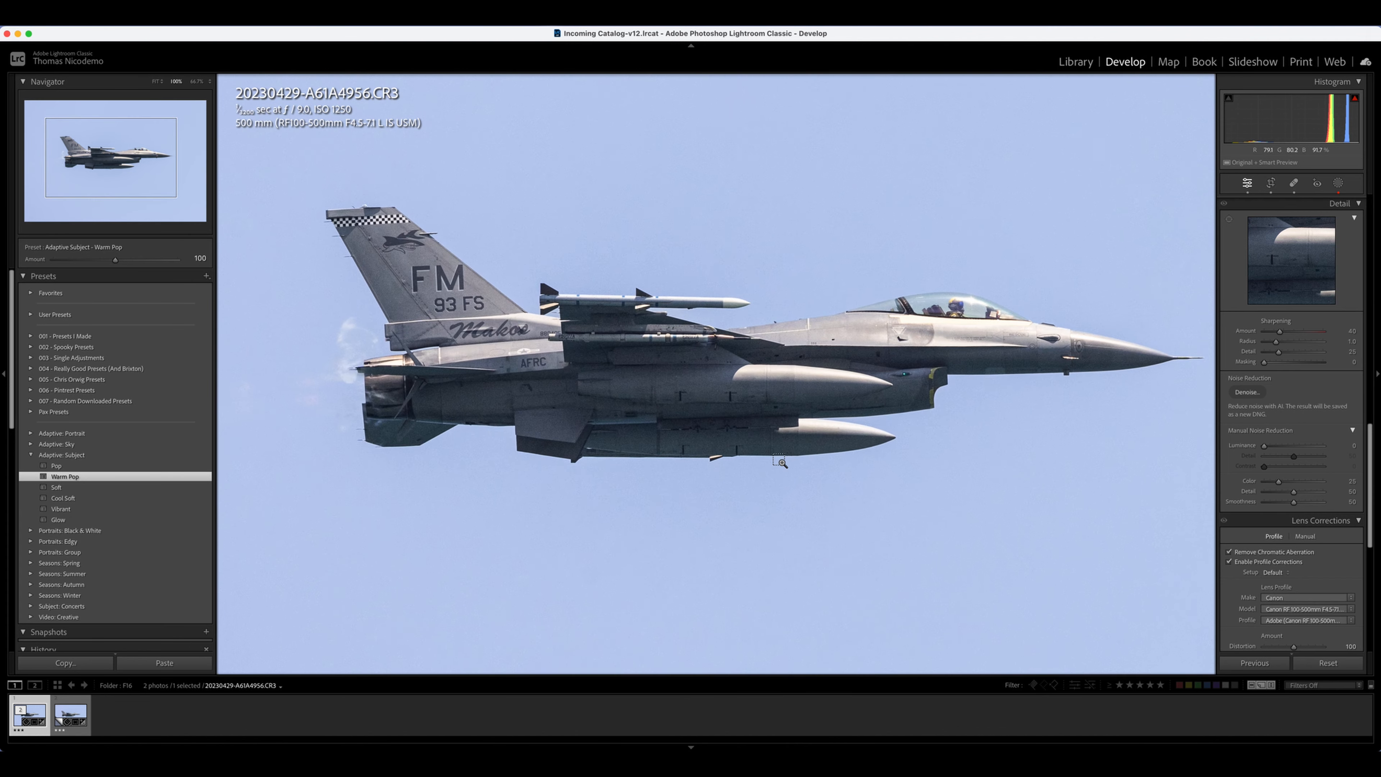
pyautogui.press('super+minus')
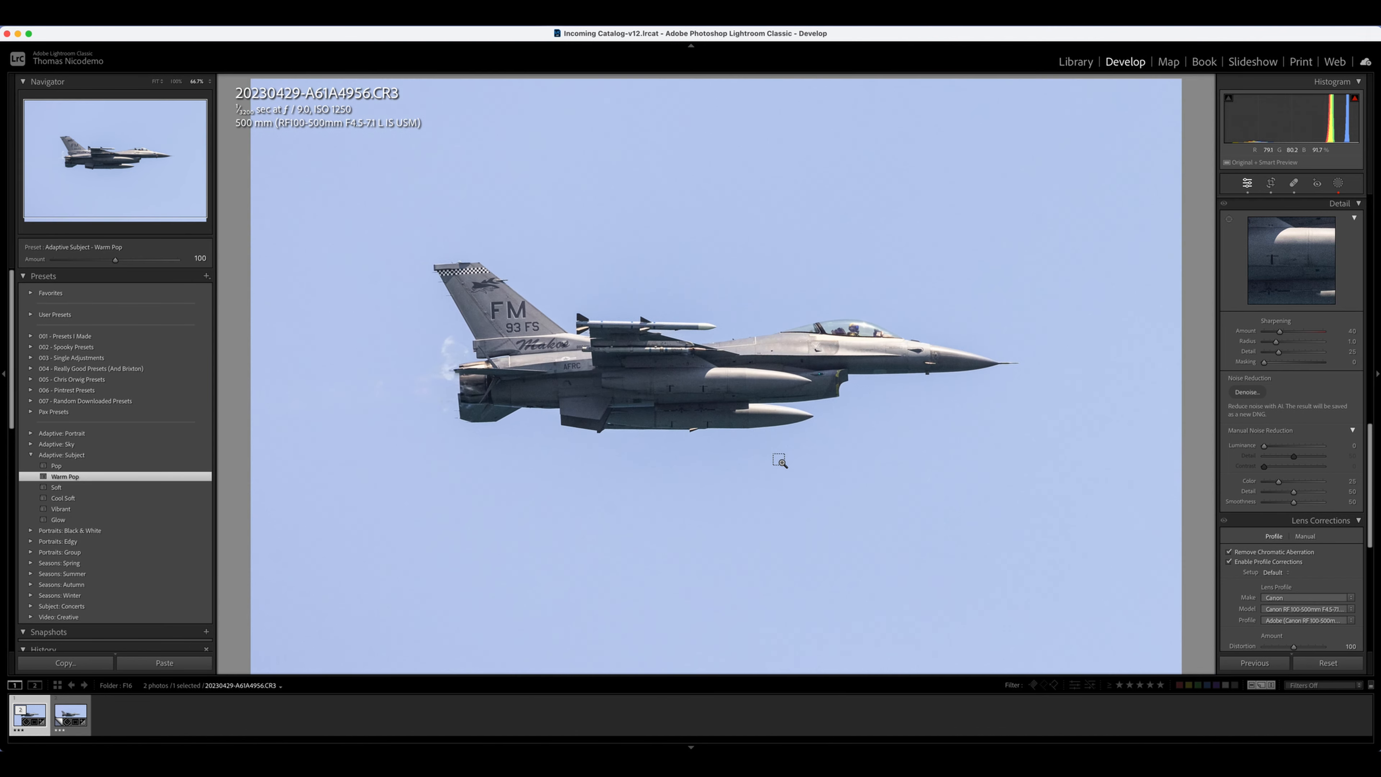
pyautogui.press('super+equal')
pyautogui.press('super+minus')
pyautogui.press('super+minus')
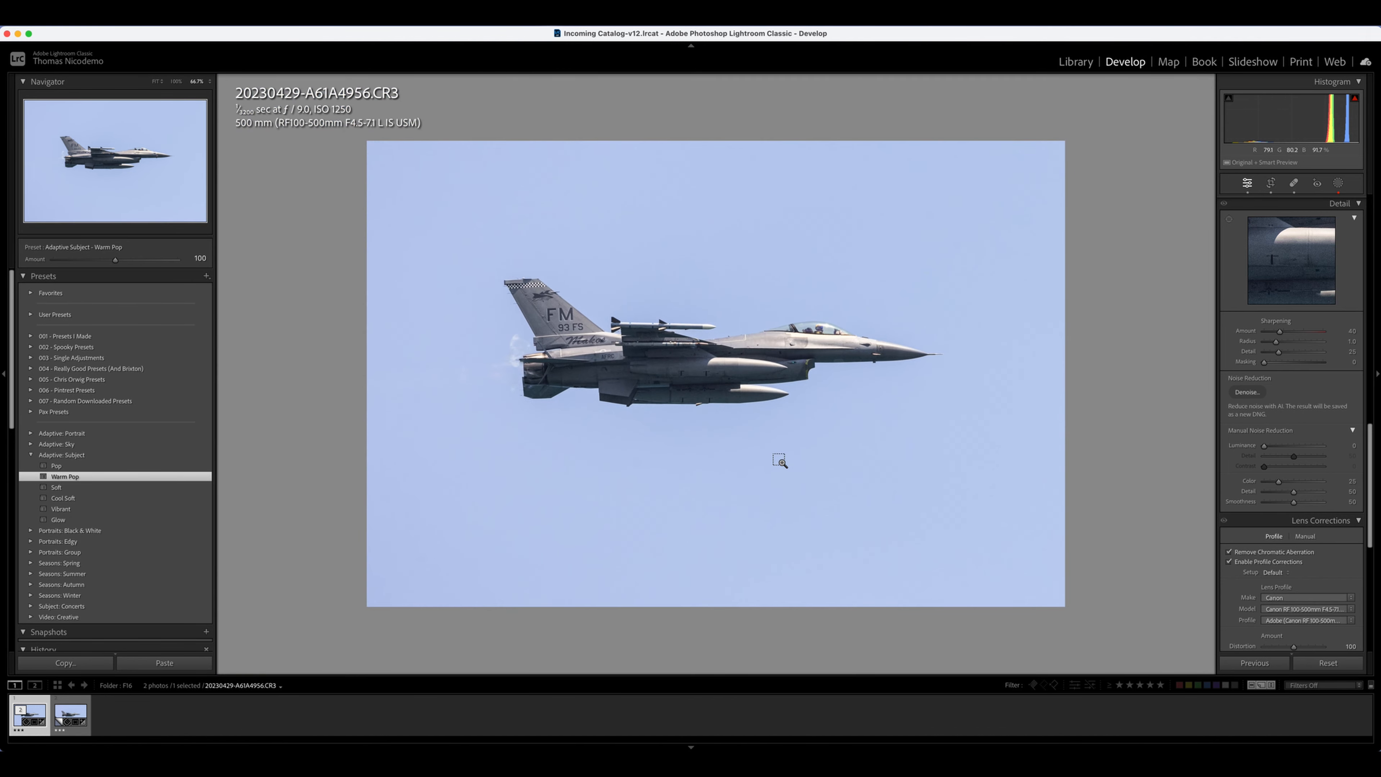
pyautogui.press('super+equal')
pyautogui.click(782, 463)
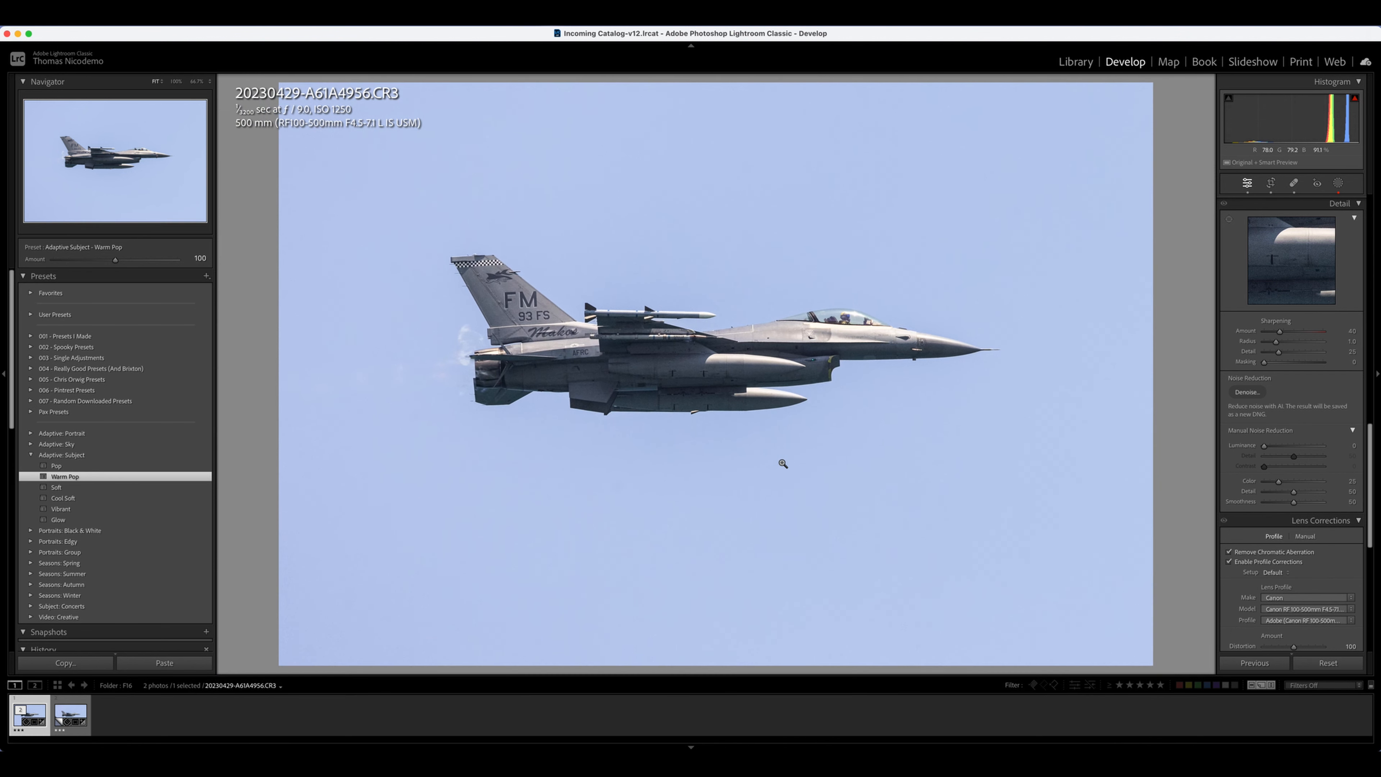
pyautogui.click(692, 377)
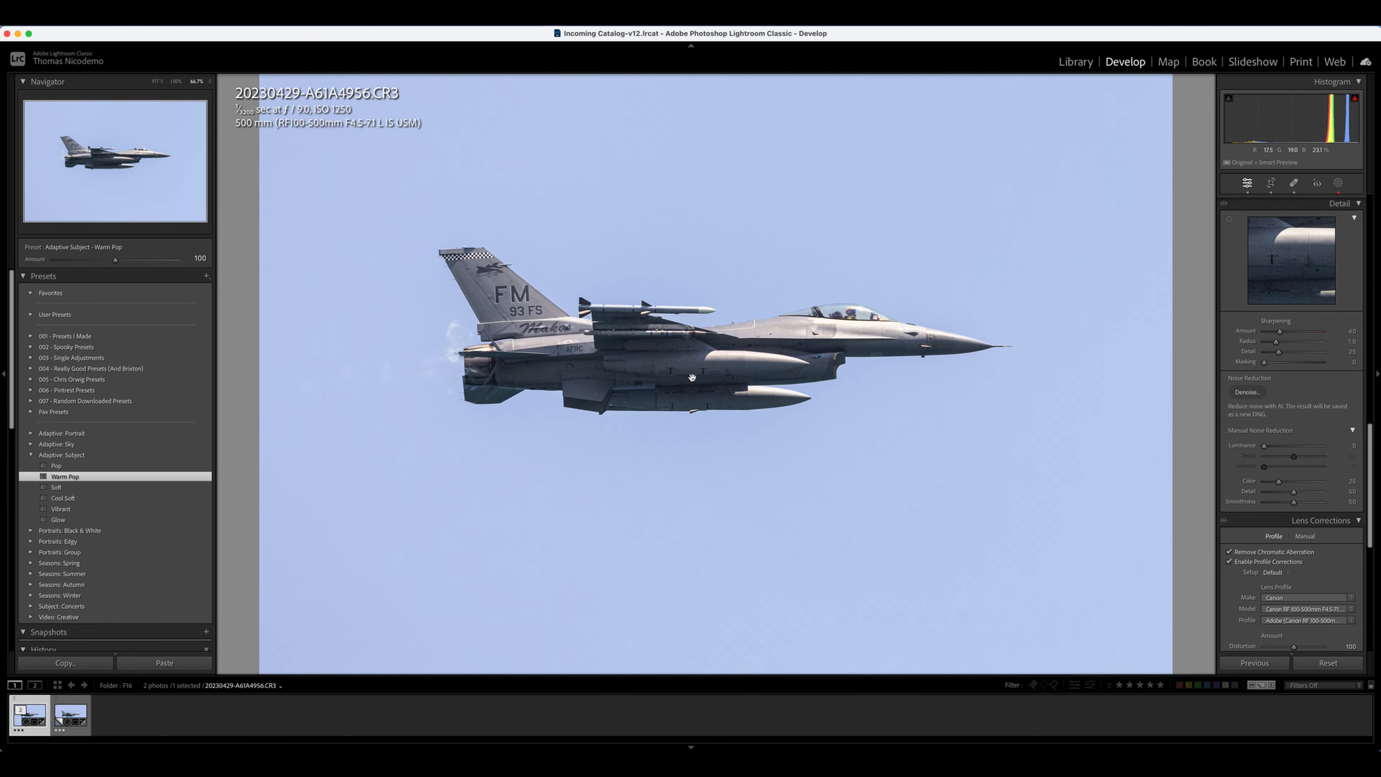
pyautogui.click(692, 377)
pyautogui.click(692, 377)
pyautogui.click(692, 377)
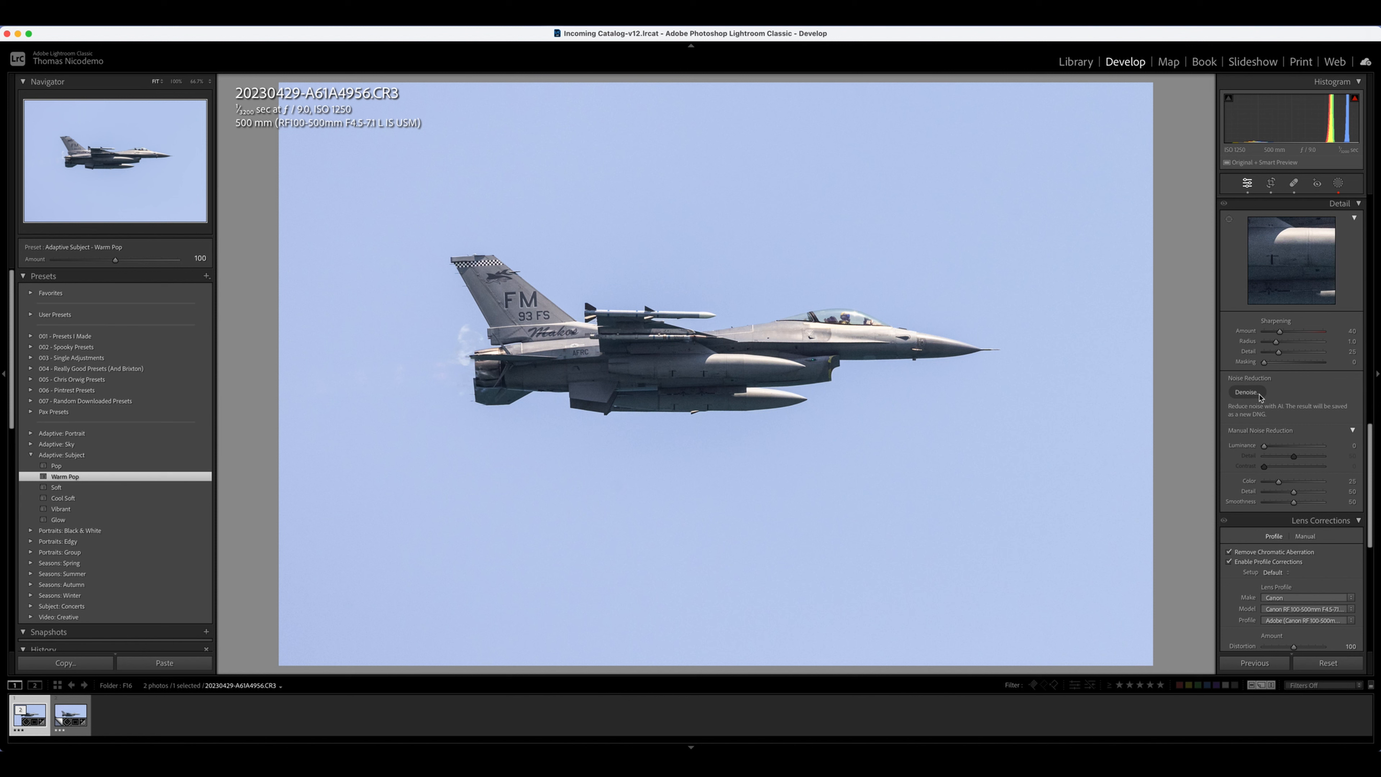
# Run AI Denoise on the F-16 photo at amount 40 with Create Stack enabled.
pyautogui.scroll(5, 1320, 430)
pyautogui.scroll(8, 1321, 433)
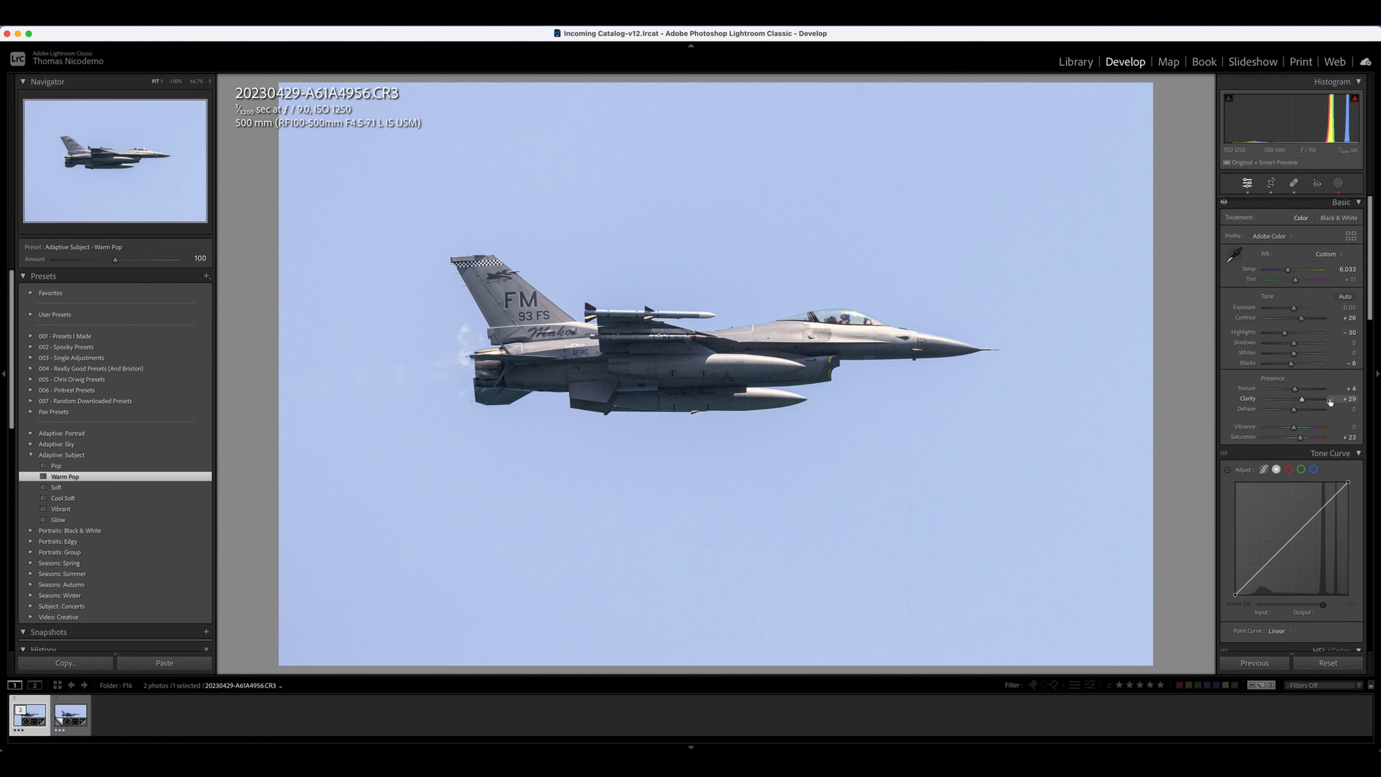
pyautogui.scroll(-12, 1317, 449)
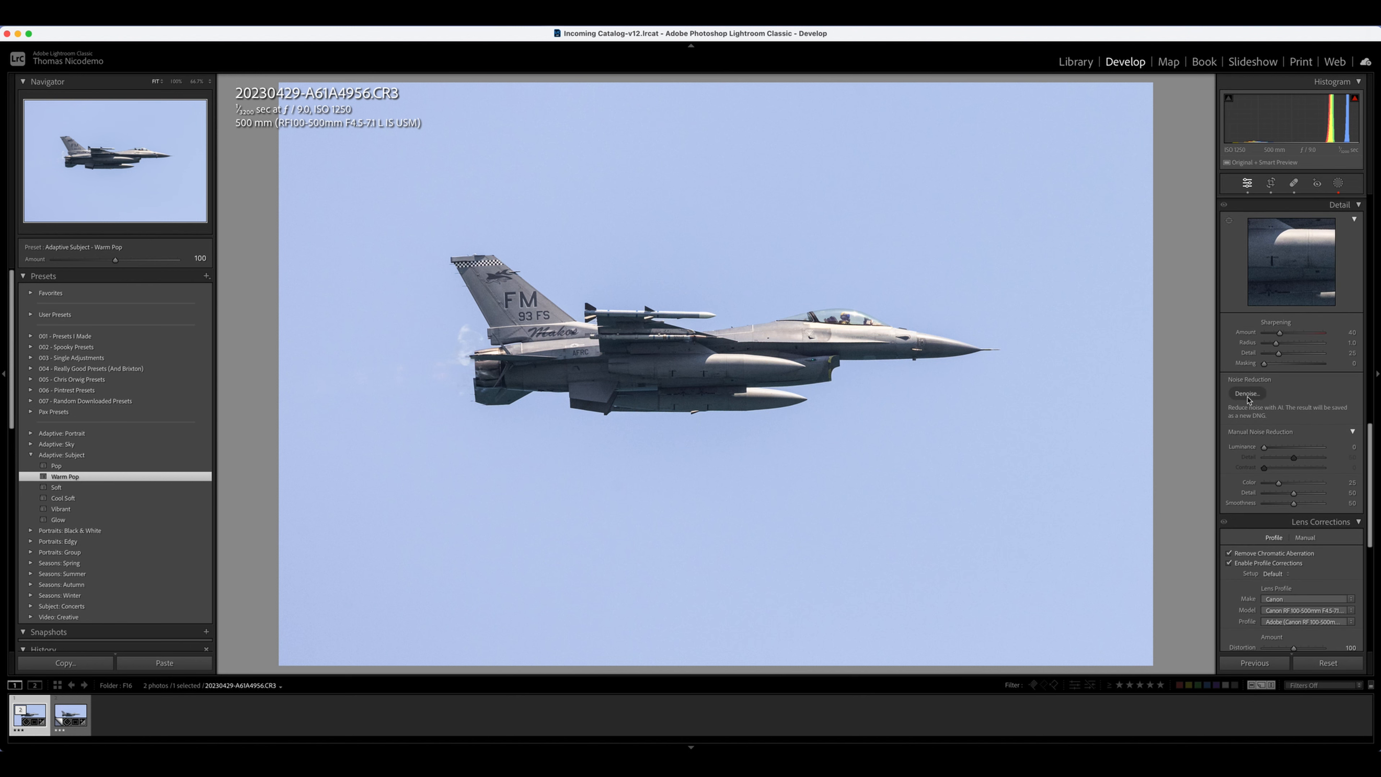
pyautogui.click(1248, 394)
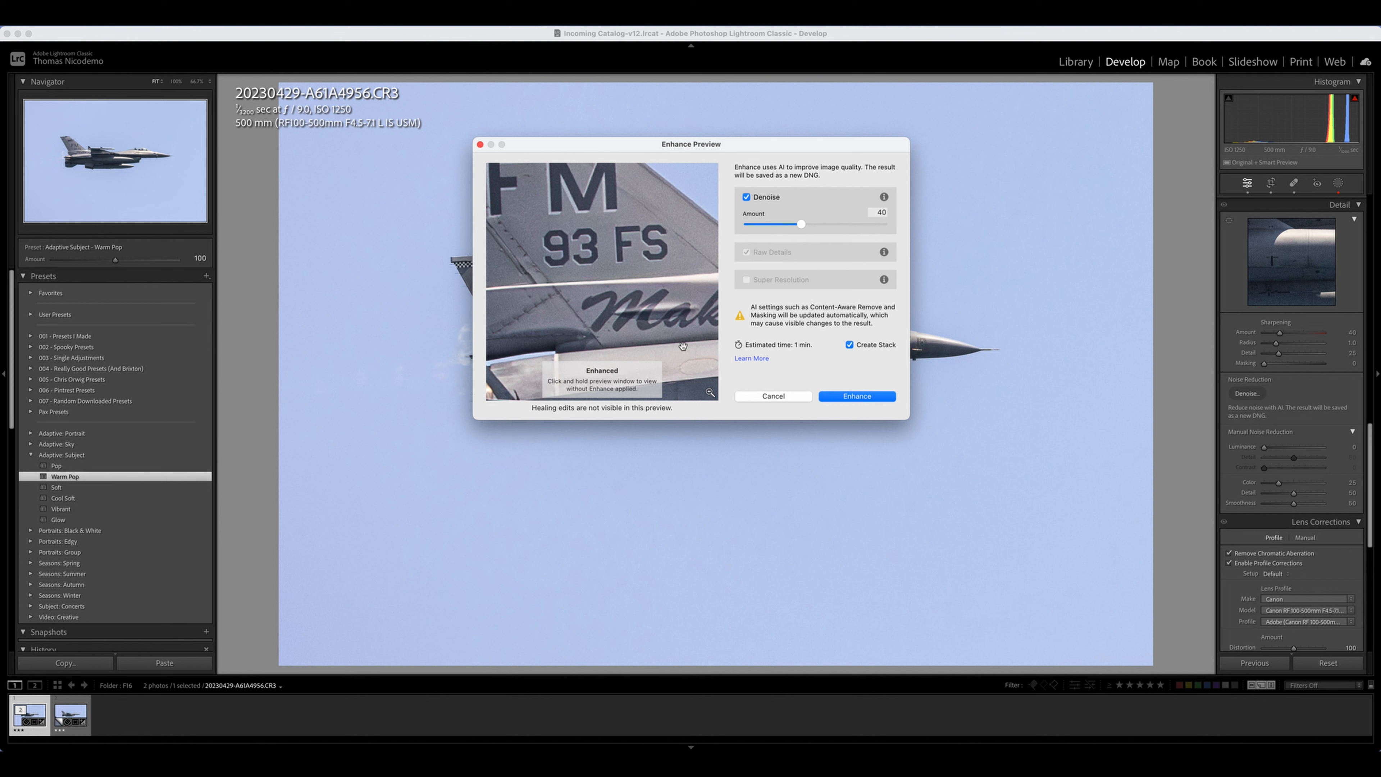
pyautogui.click(845, 397)
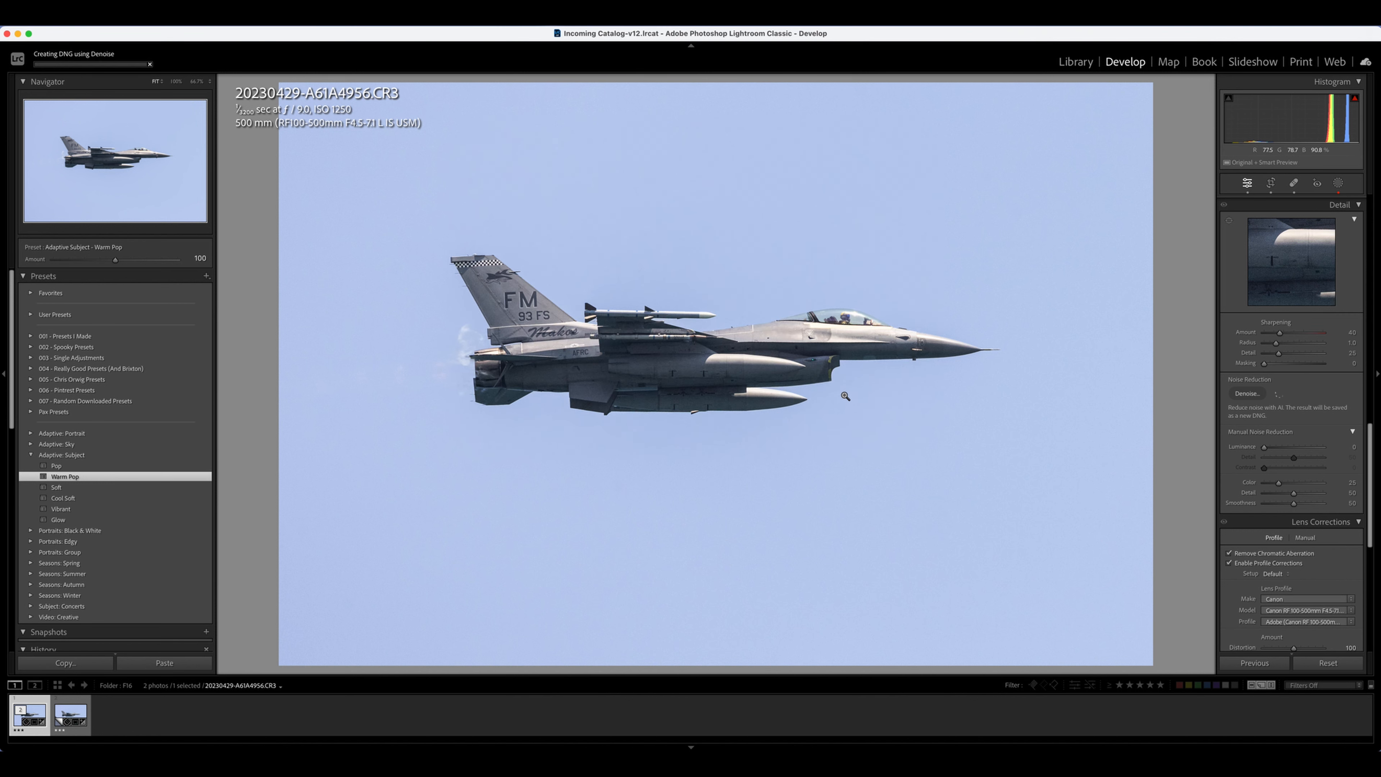
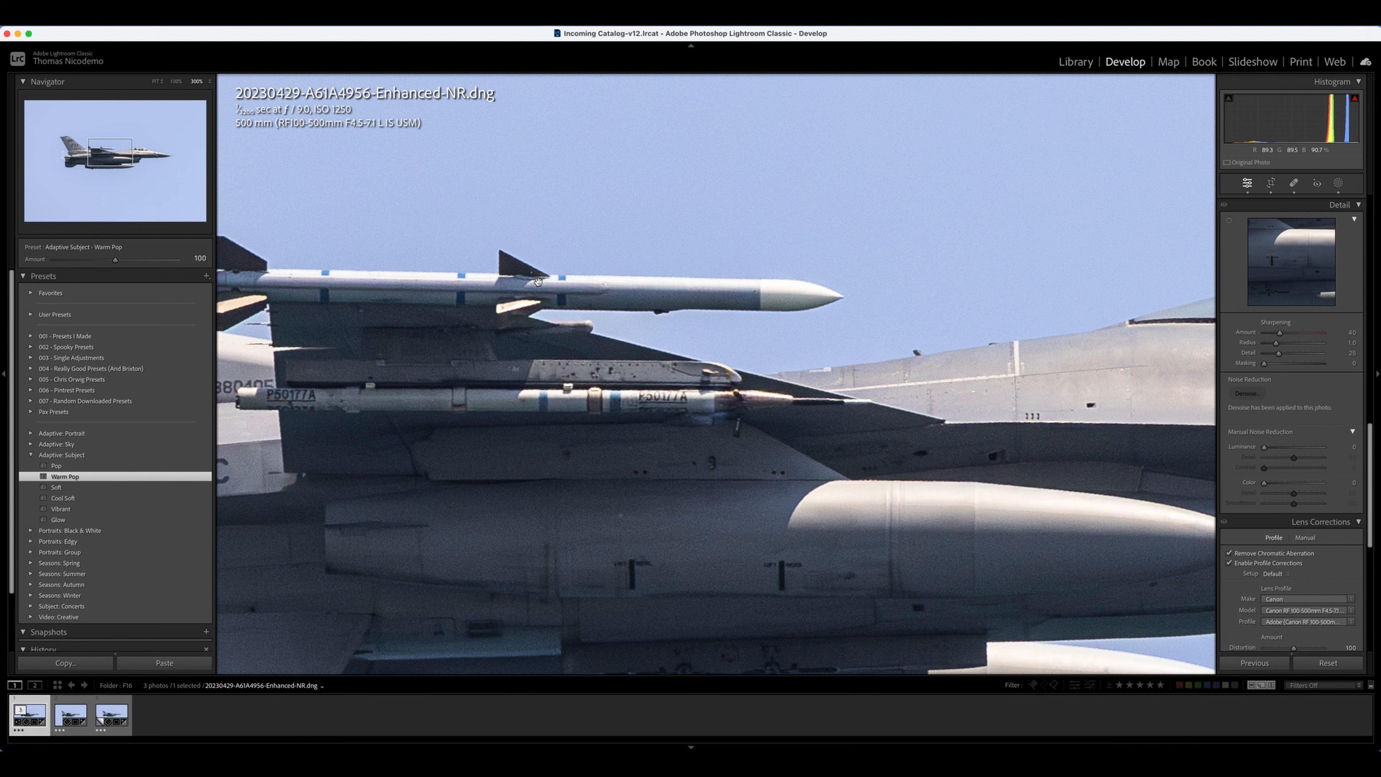
# Check the denoised F-16 image up close and unstack it from the other versions.
pyautogui.moveTo(1013, 363); pyautogui.dragTo(872, 260)
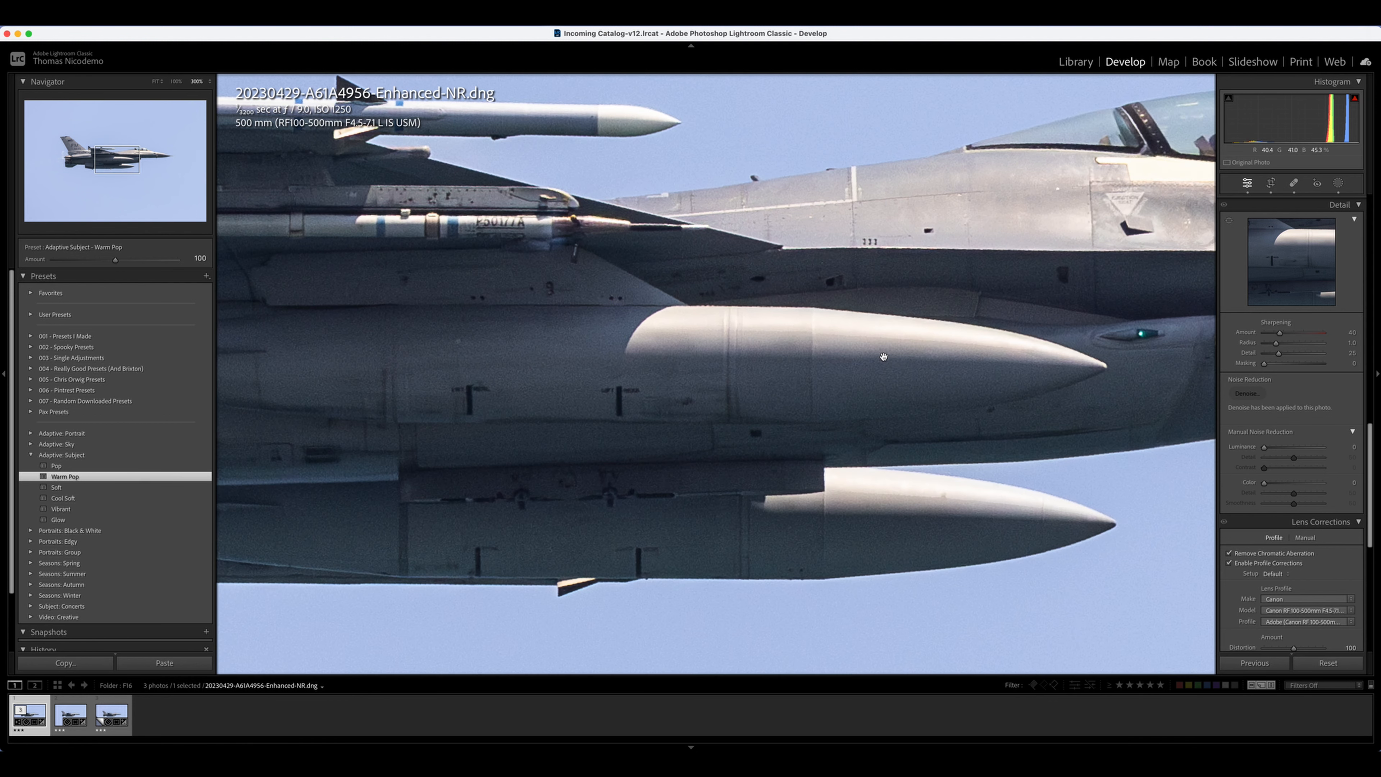
pyautogui.click(884, 357)
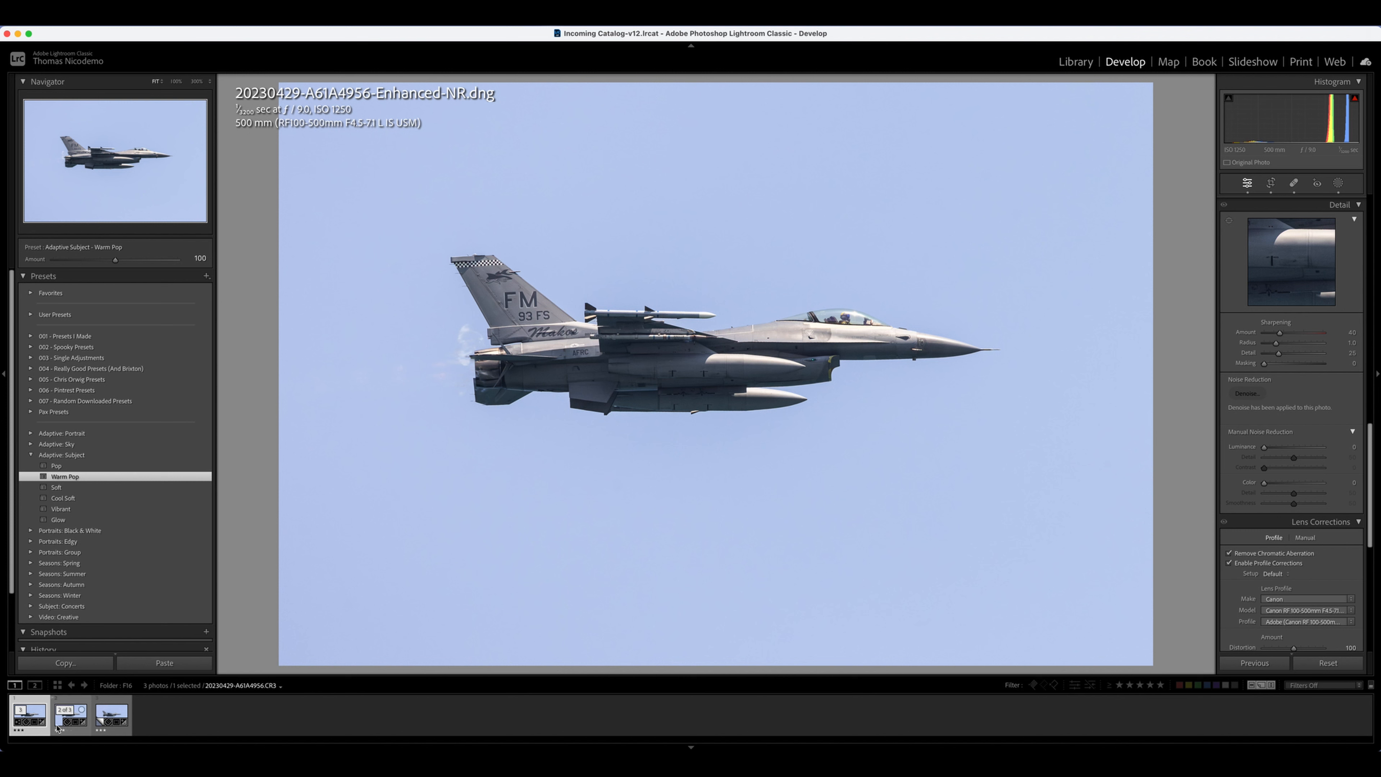
pyautogui.rightClick(20, 721)
pyautogui.moveTo(76, 586)
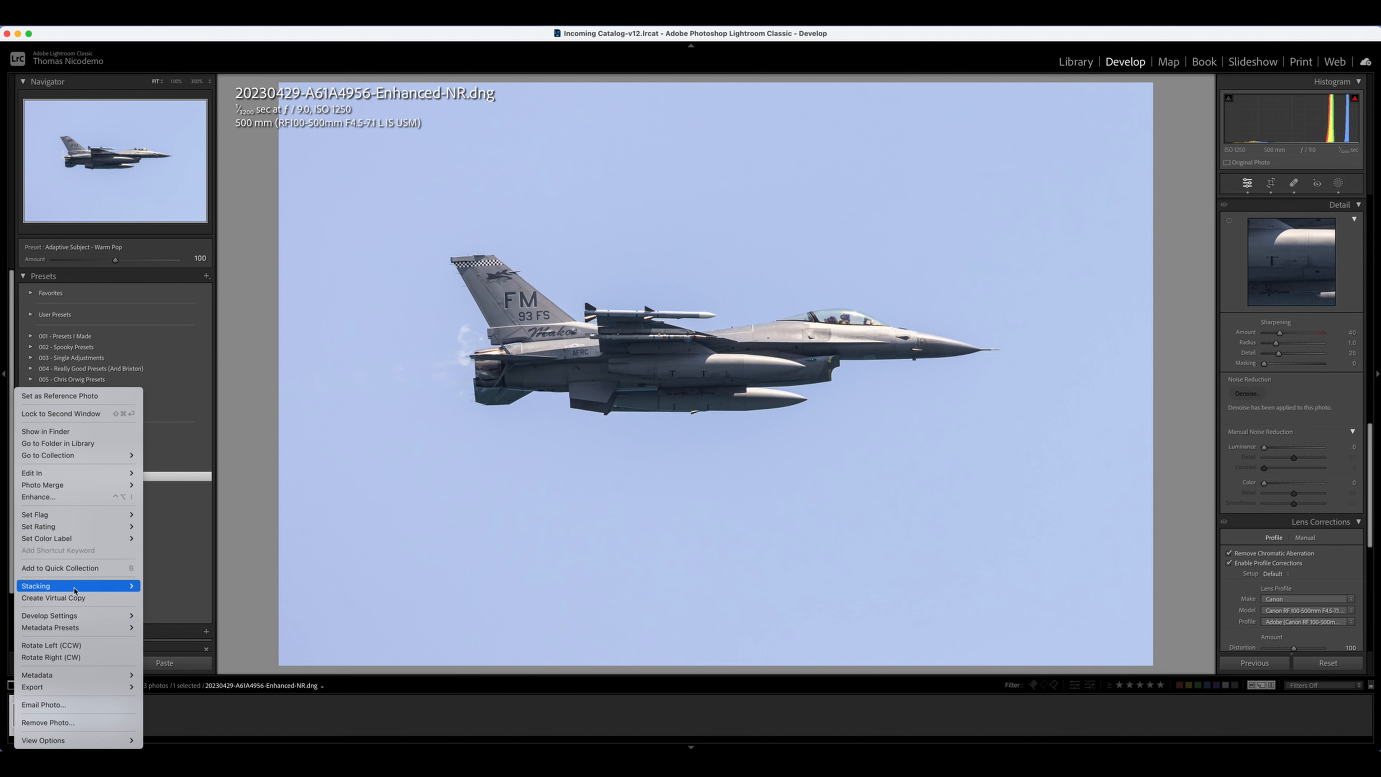
pyautogui.click(164, 598)
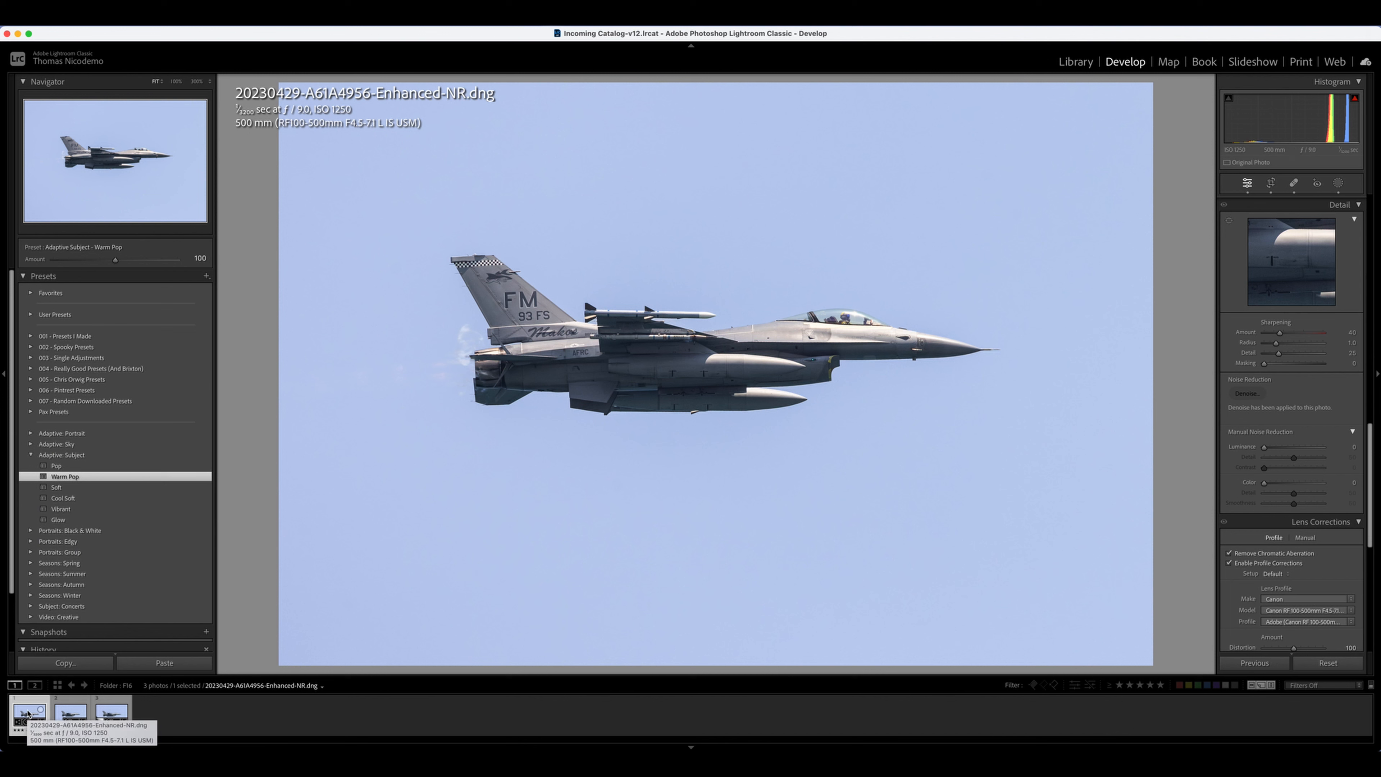
# Compare the denoised DNG with the original F-16 photo and return to the DNG.
pyautogui.press('Right')
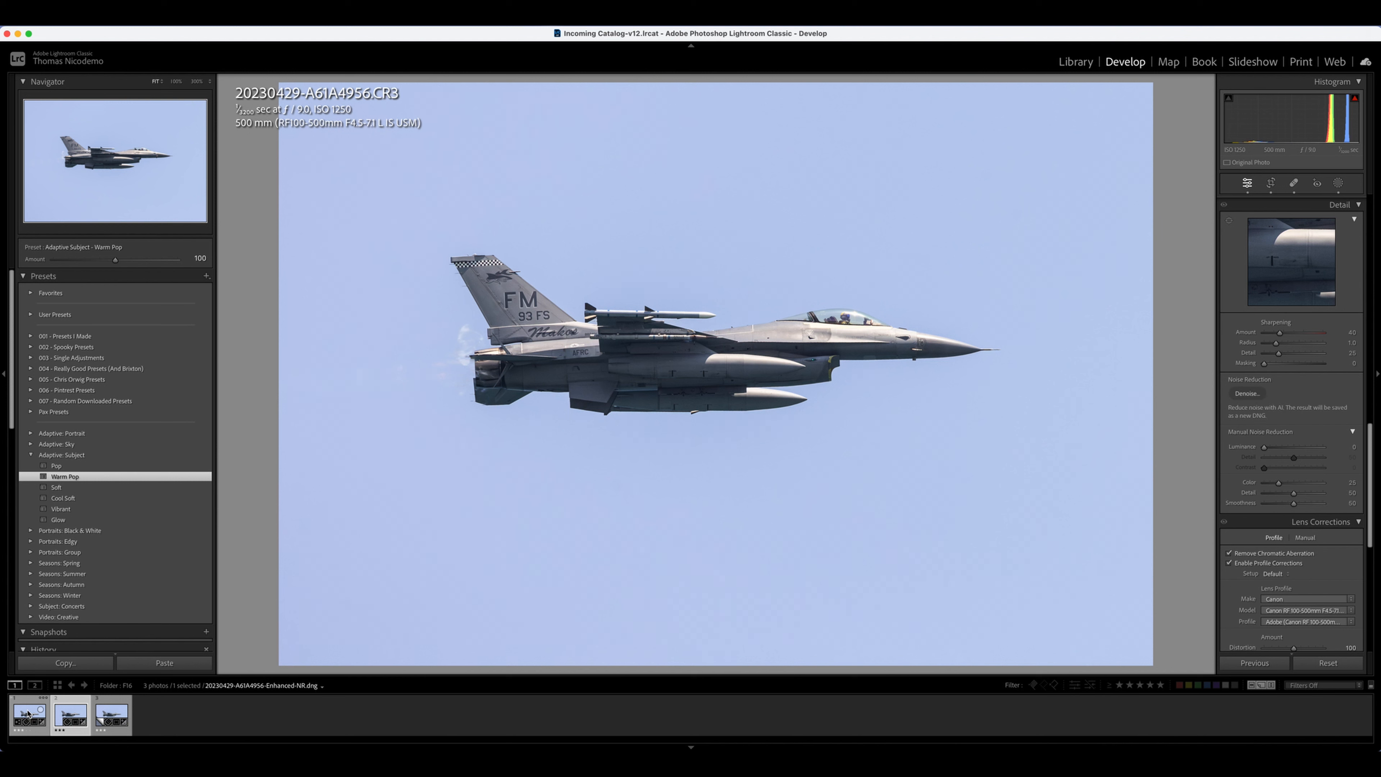
pyautogui.press('Right')
pyautogui.press('Left')
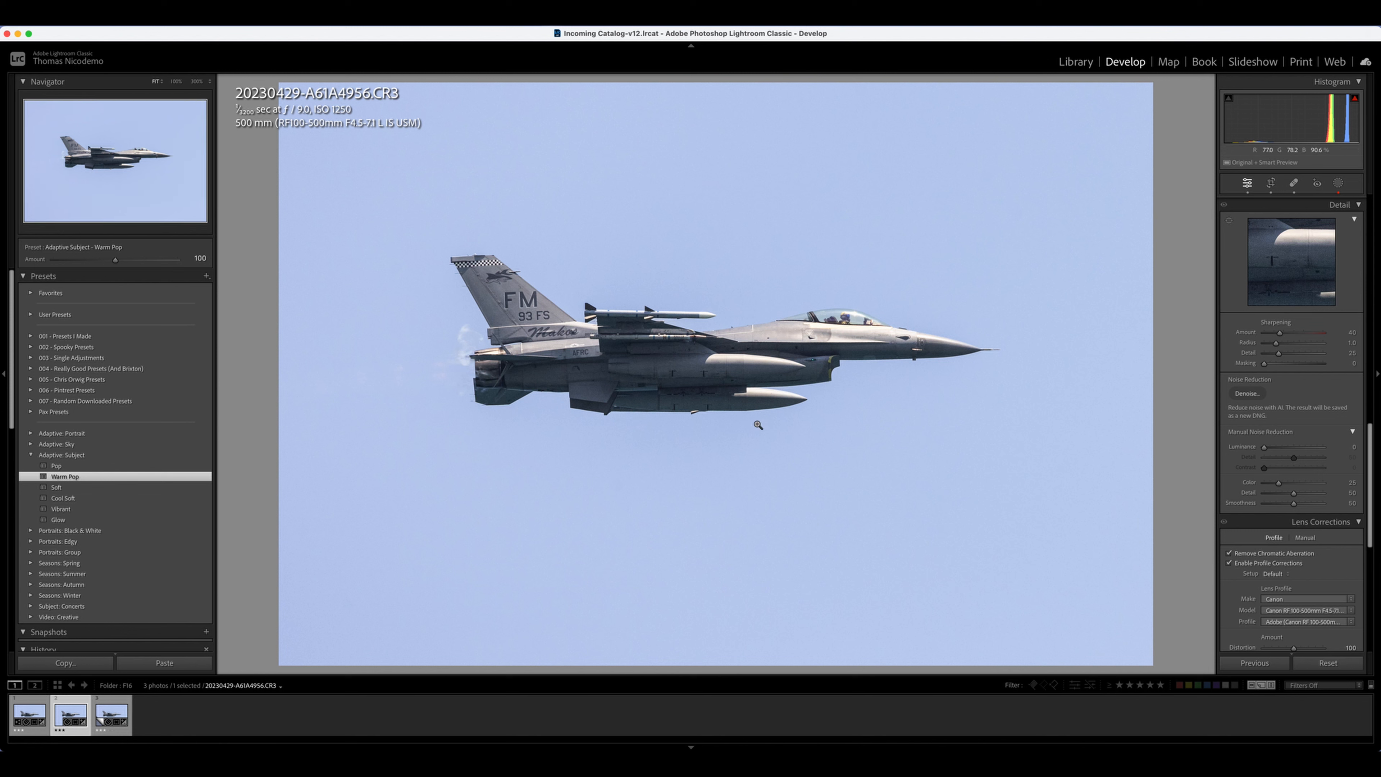
pyautogui.press('Left')
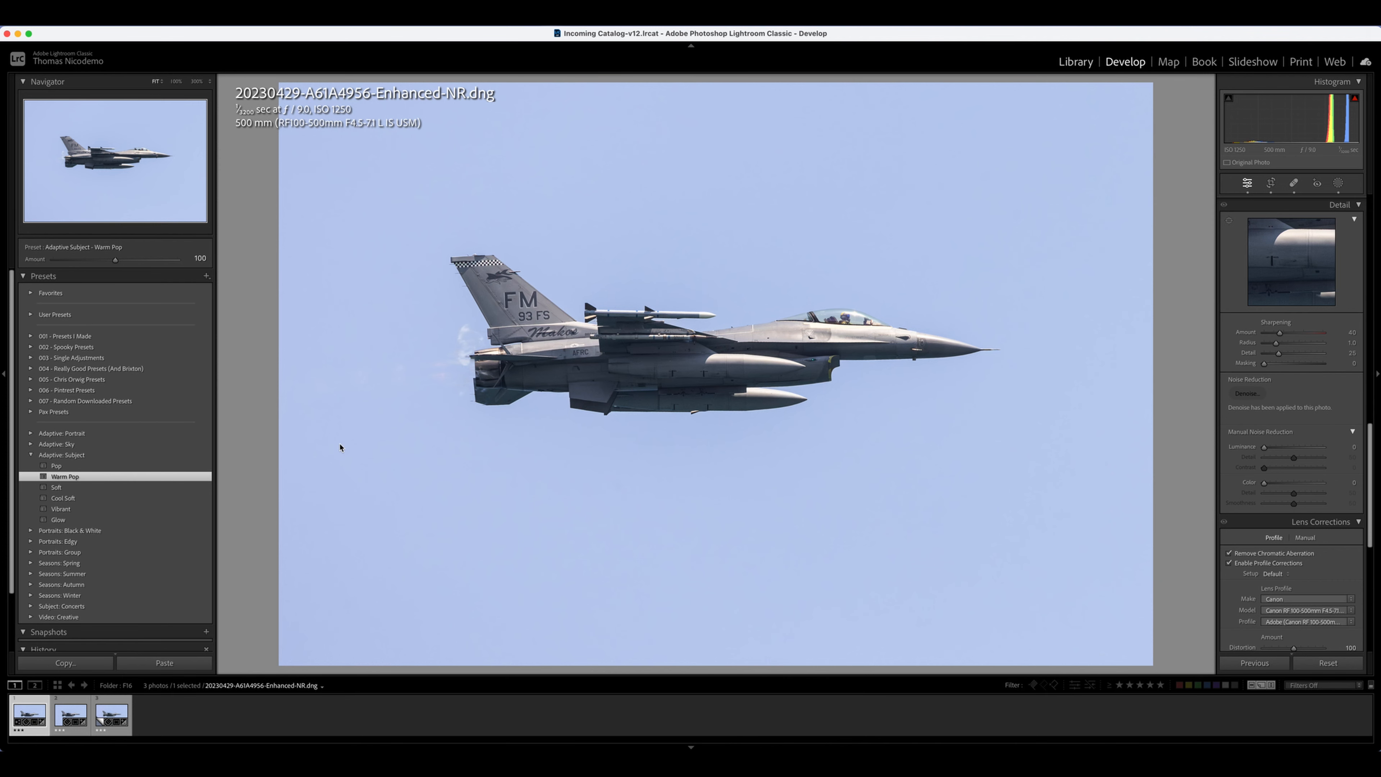
# Filter the Blue Angels 60 Pass folder in the Library to three-star photos and select 20230429-A61A6655.CR3.
pyautogui.press('e')
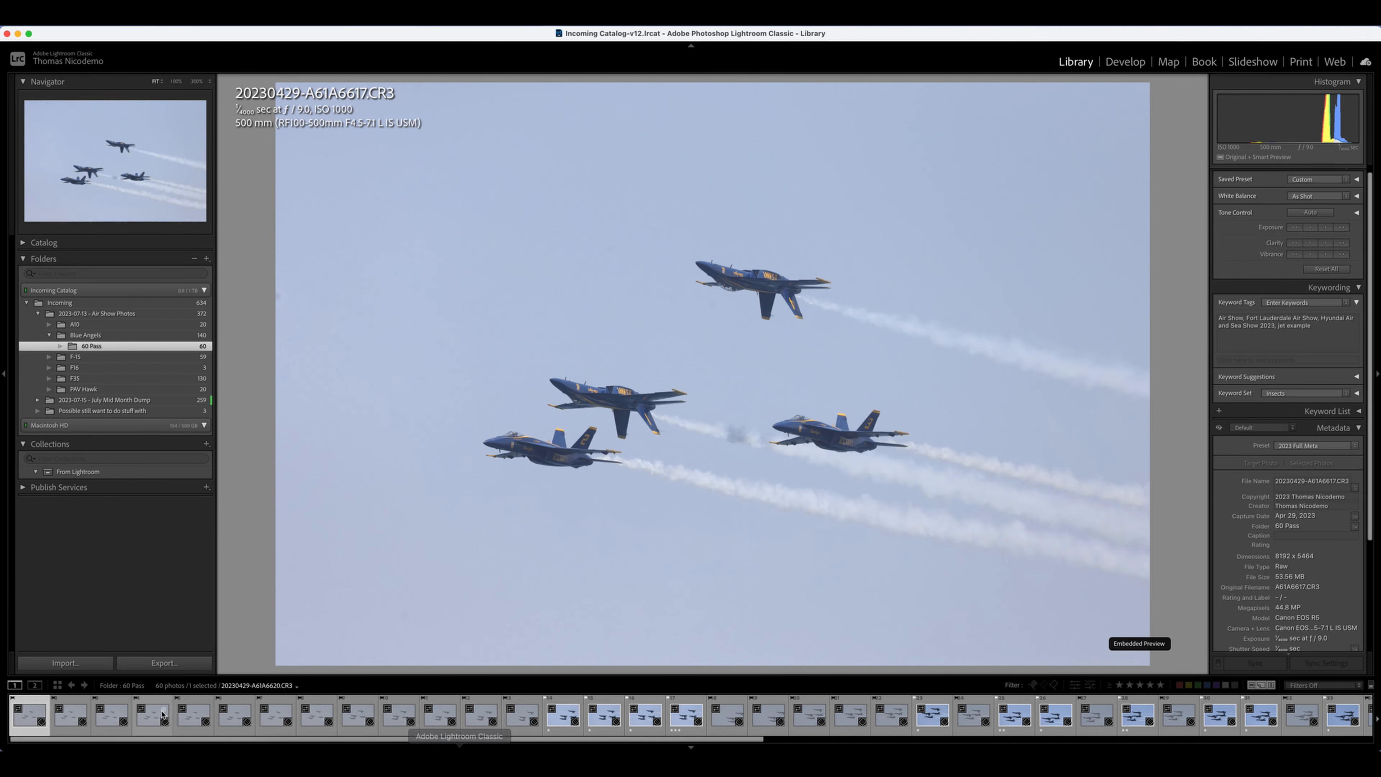
pyautogui.click(1140, 685)
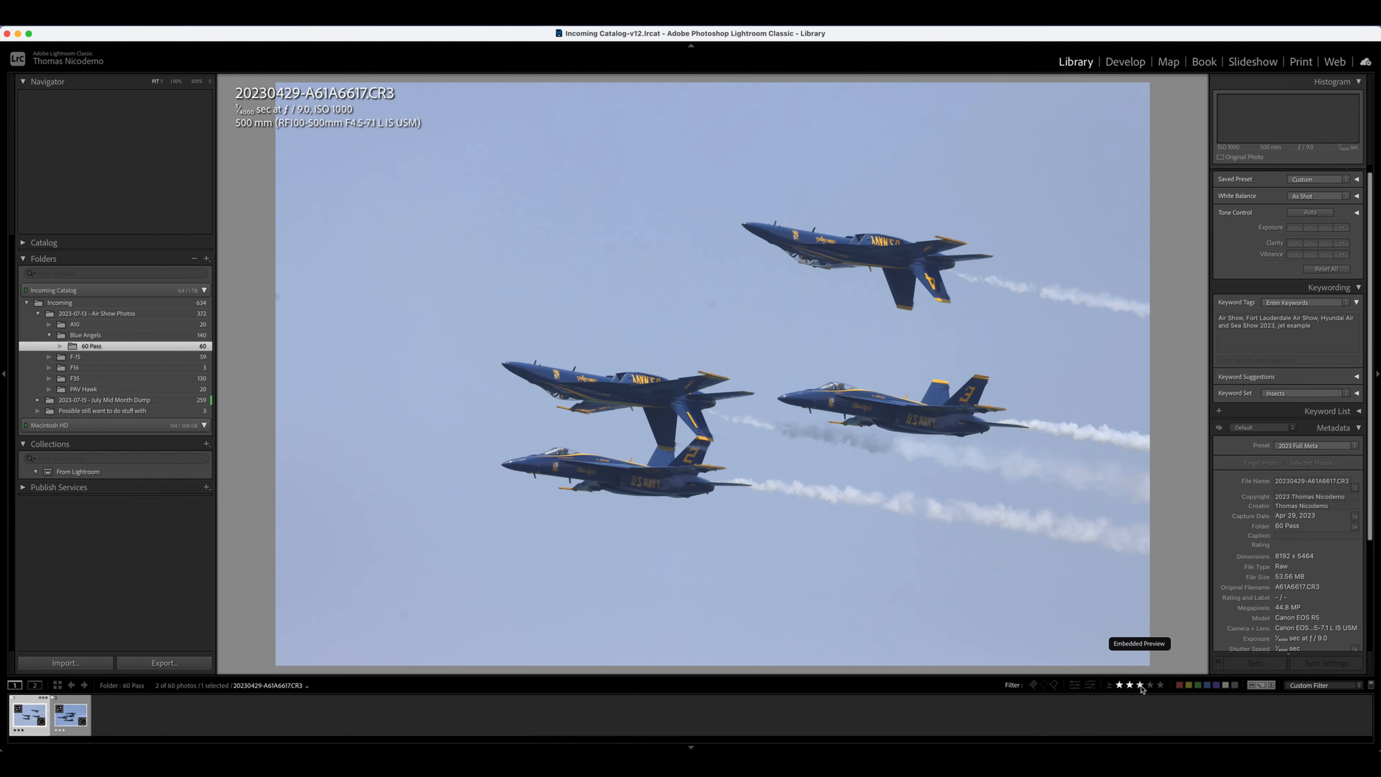
pyautogui.click(70, 723)
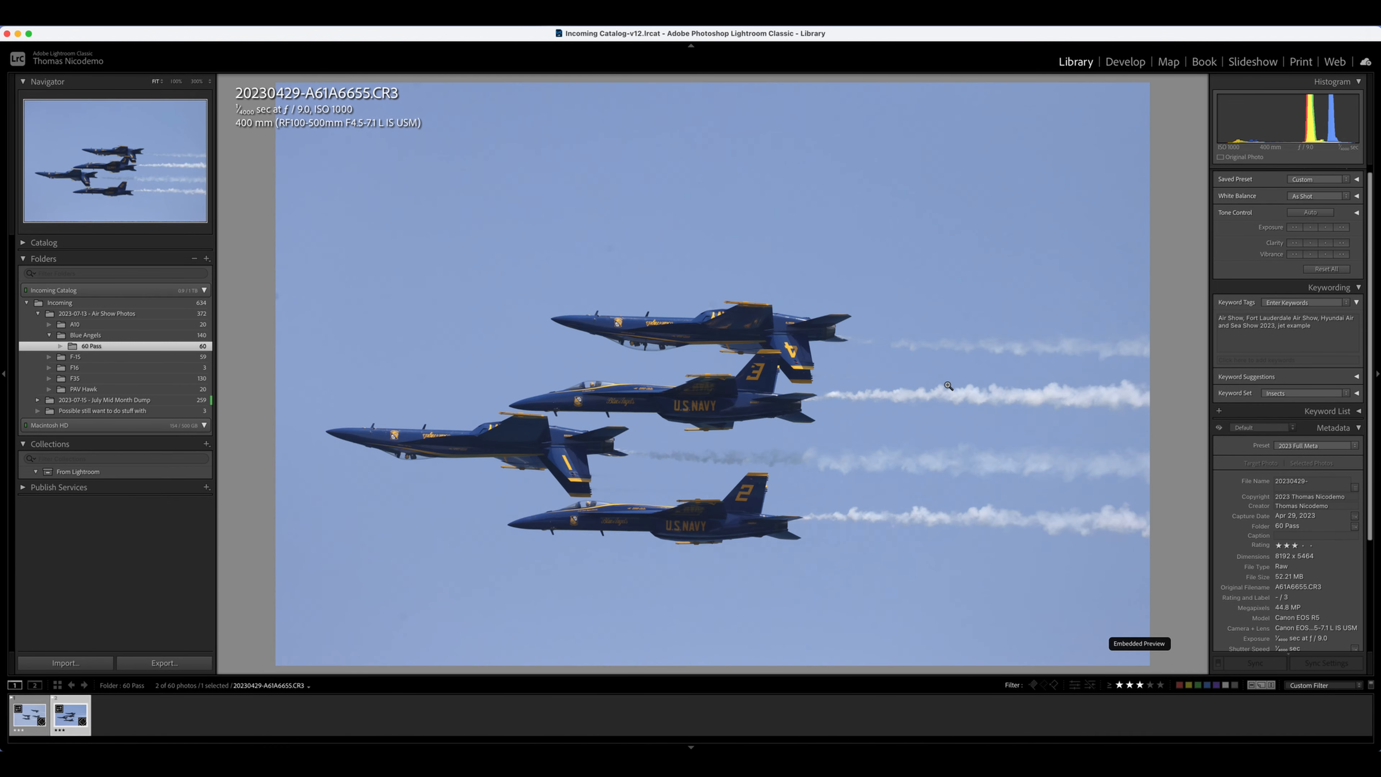
# Crop 20230429-A61A6655.CR3 in Develop tighter around the four Blue Angels jets, keeping the original aspect ratio.
pyautogui.press('d')
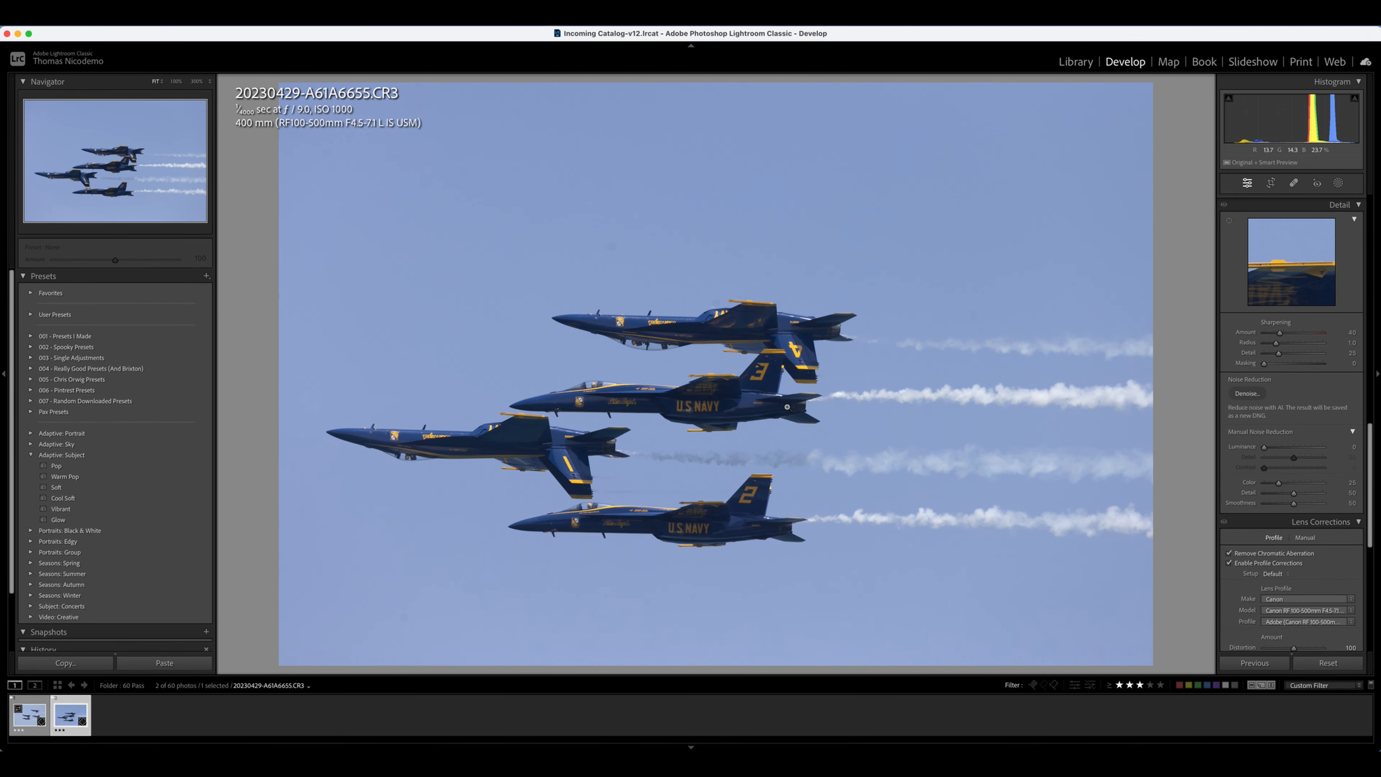
pyautogui.click(1270, 183)
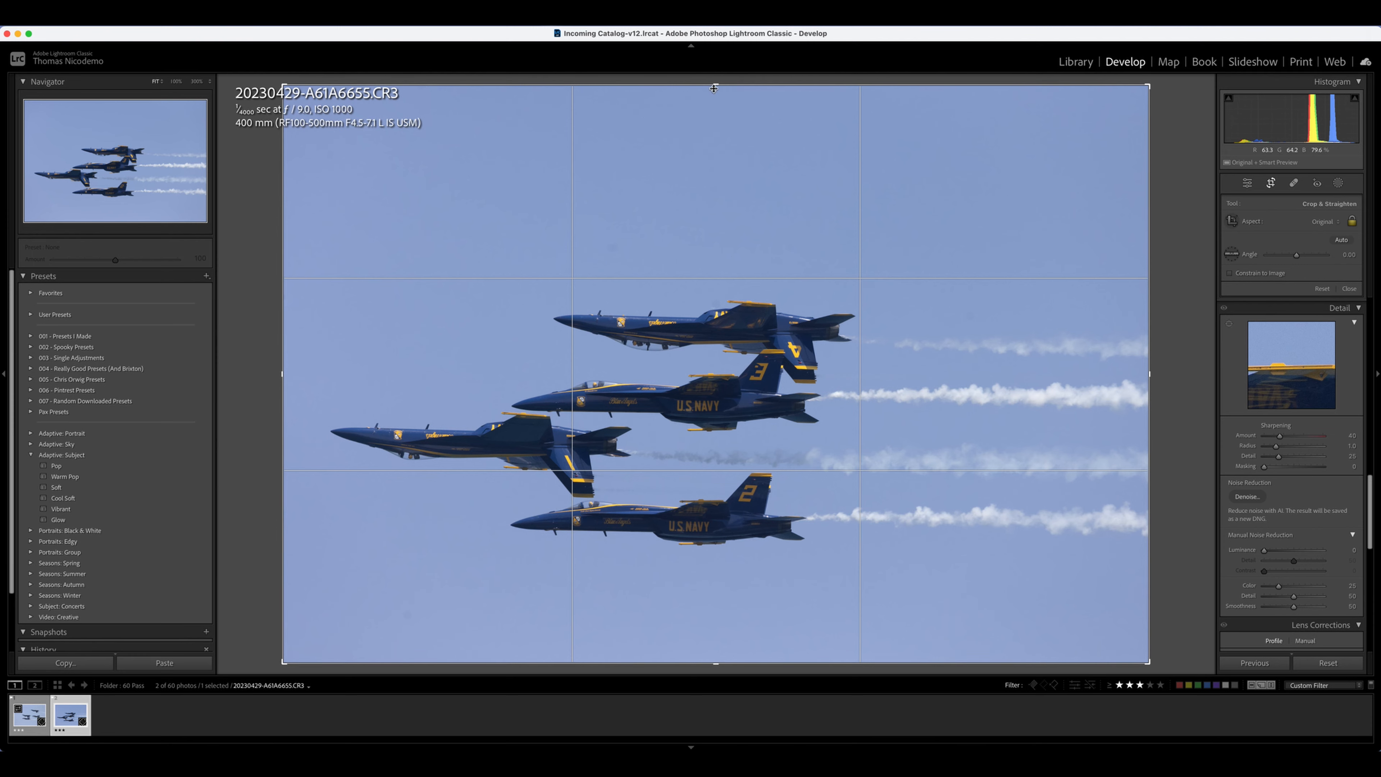
pyautogui.moveTo(715, 85); pyautogui.dragTo(806, 187)
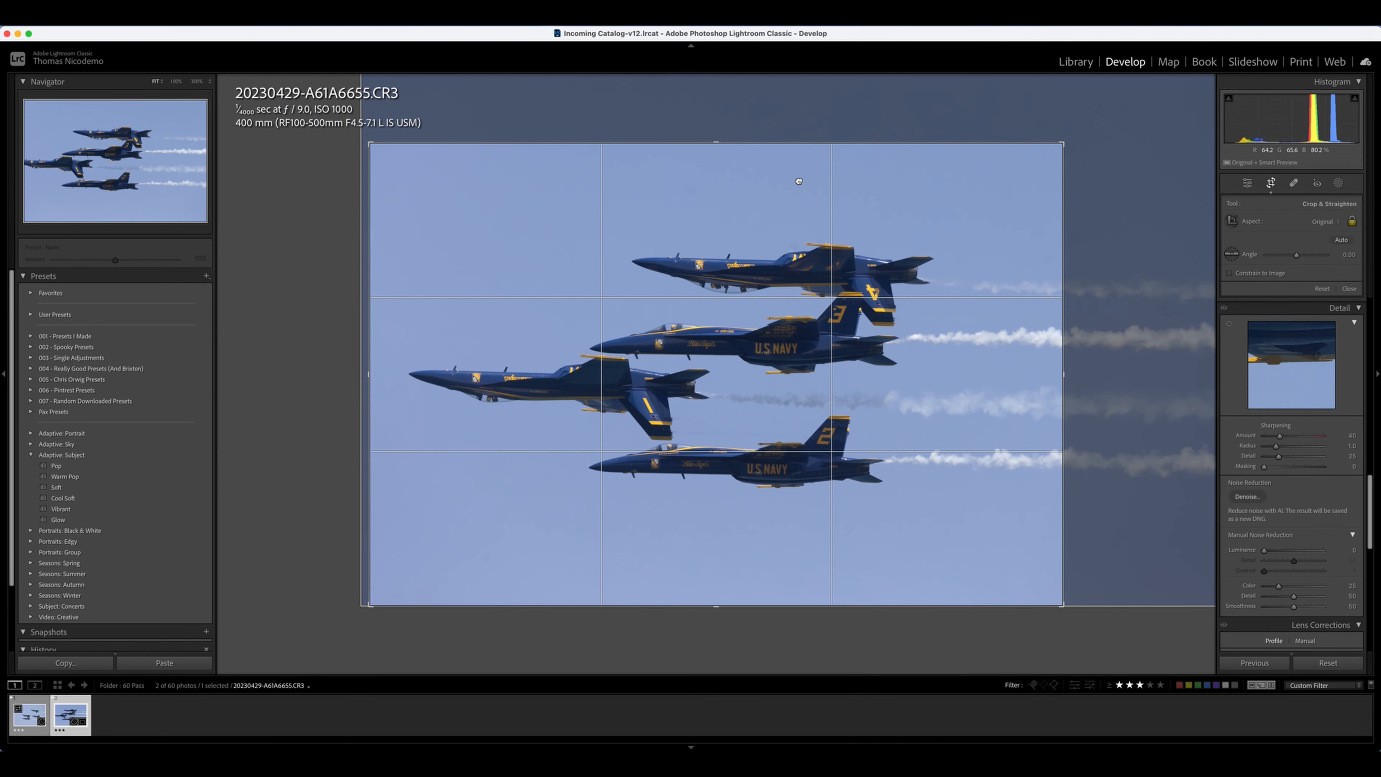
pyautogui.press('Return')
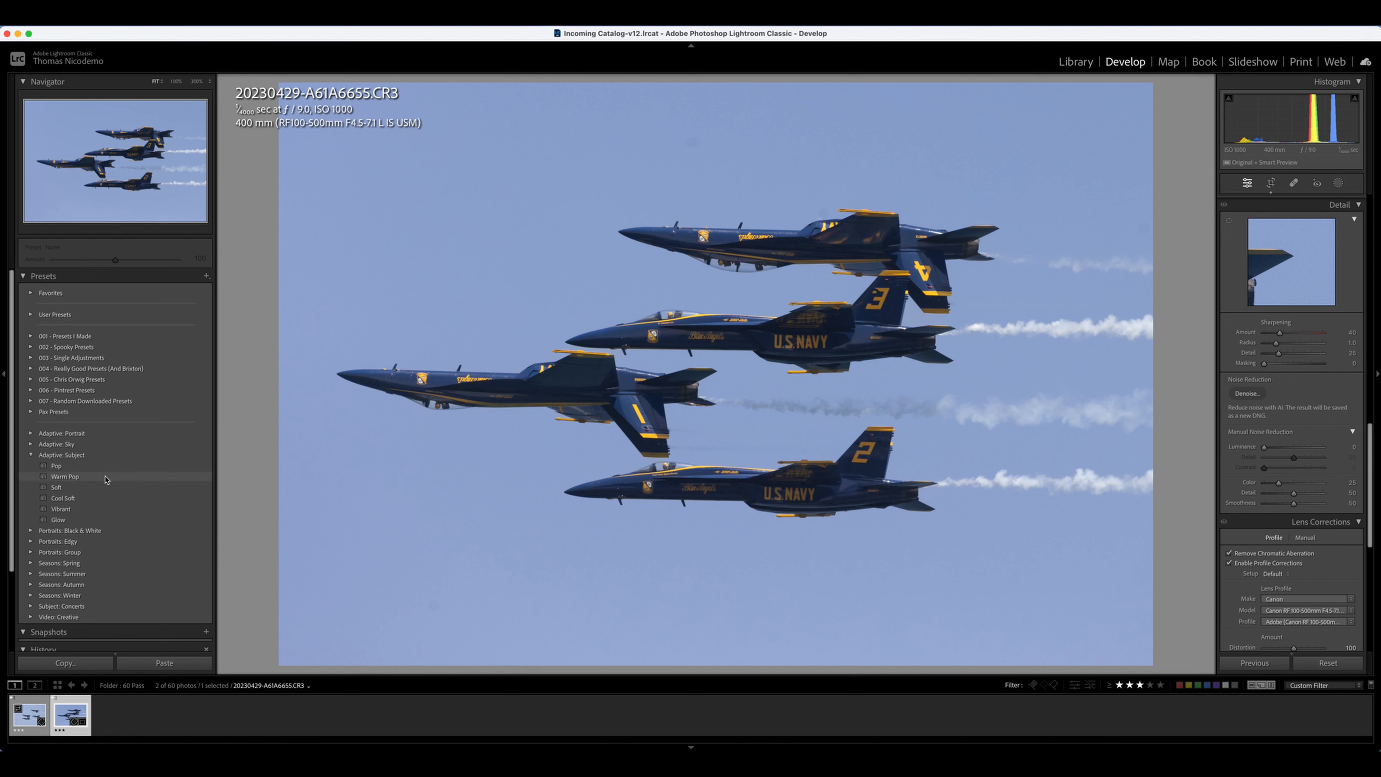
# Inspect the sky up close and apply the Adaptive Subject Vibrant preset to the Blue Angels photo.
pyautogui.click(427, 469)
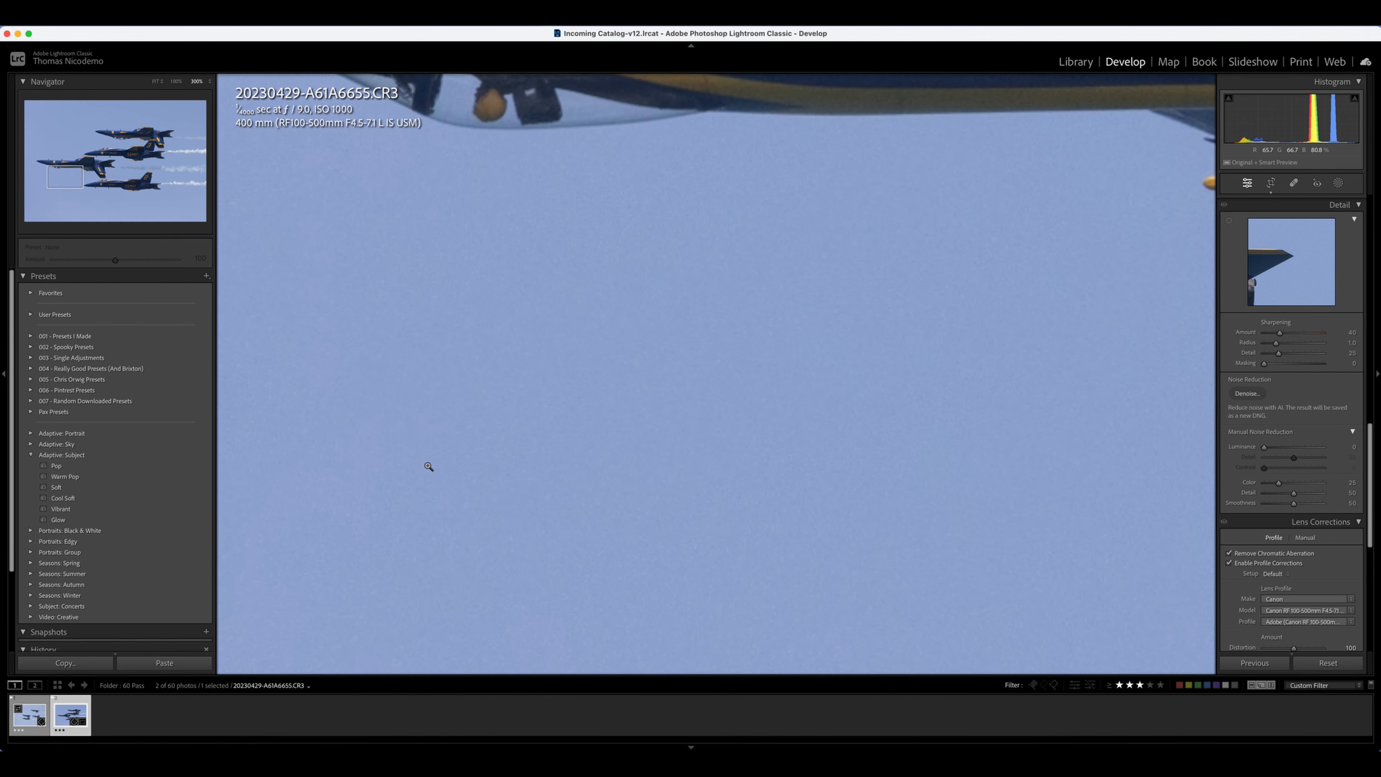
pyautogui.click(427, 469)
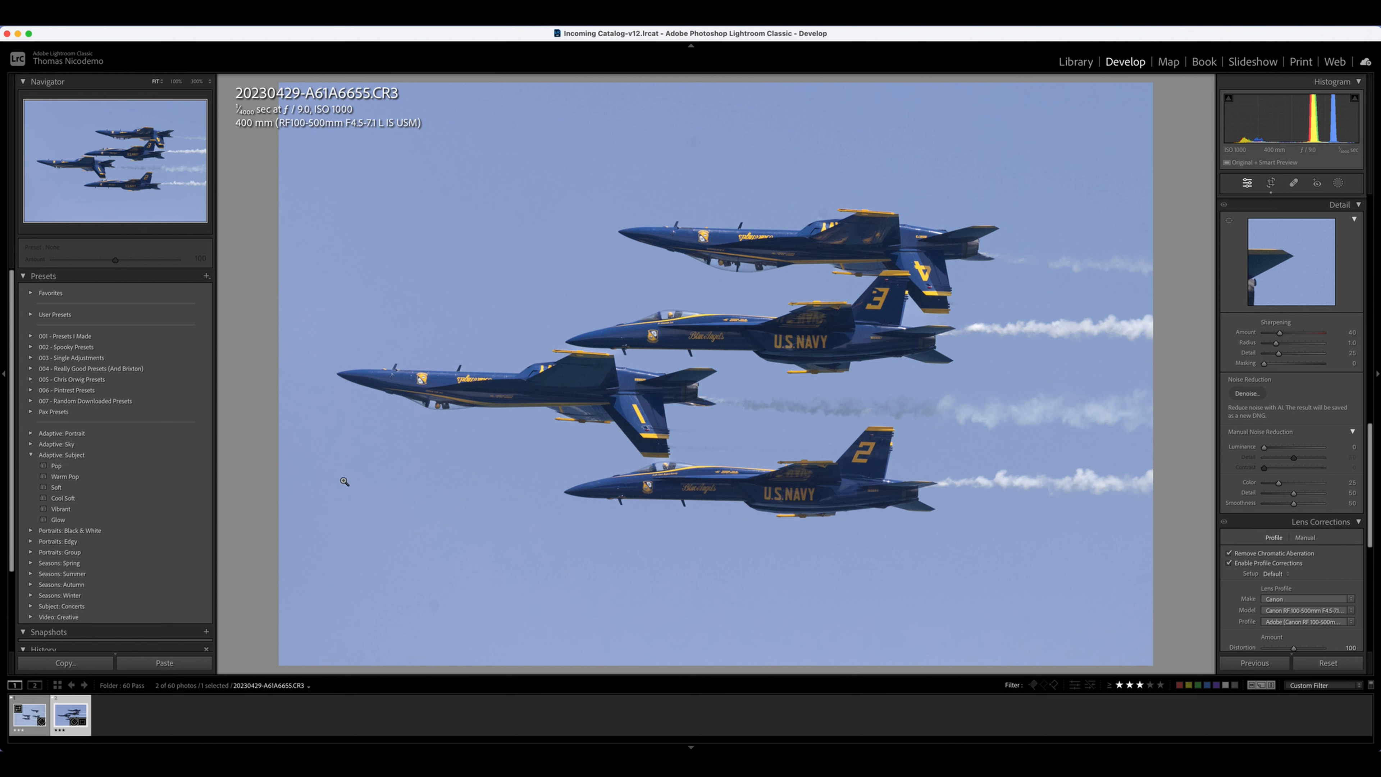
pyautogui.click(110, 513)
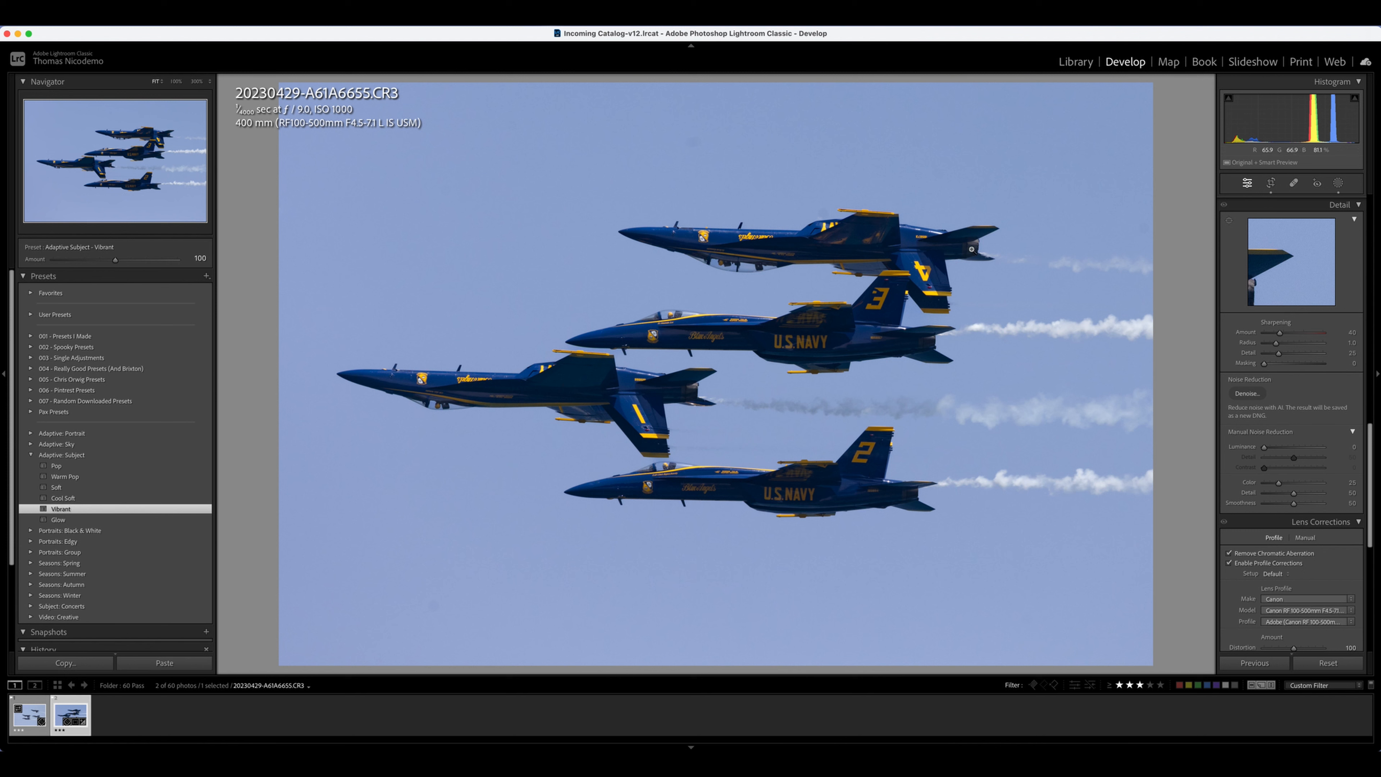
# Raise Shadows to 30 in the preset's Vibrant subject mask and check its overlay on the jets.
pyautogui.scroll(20, 1341, 456)
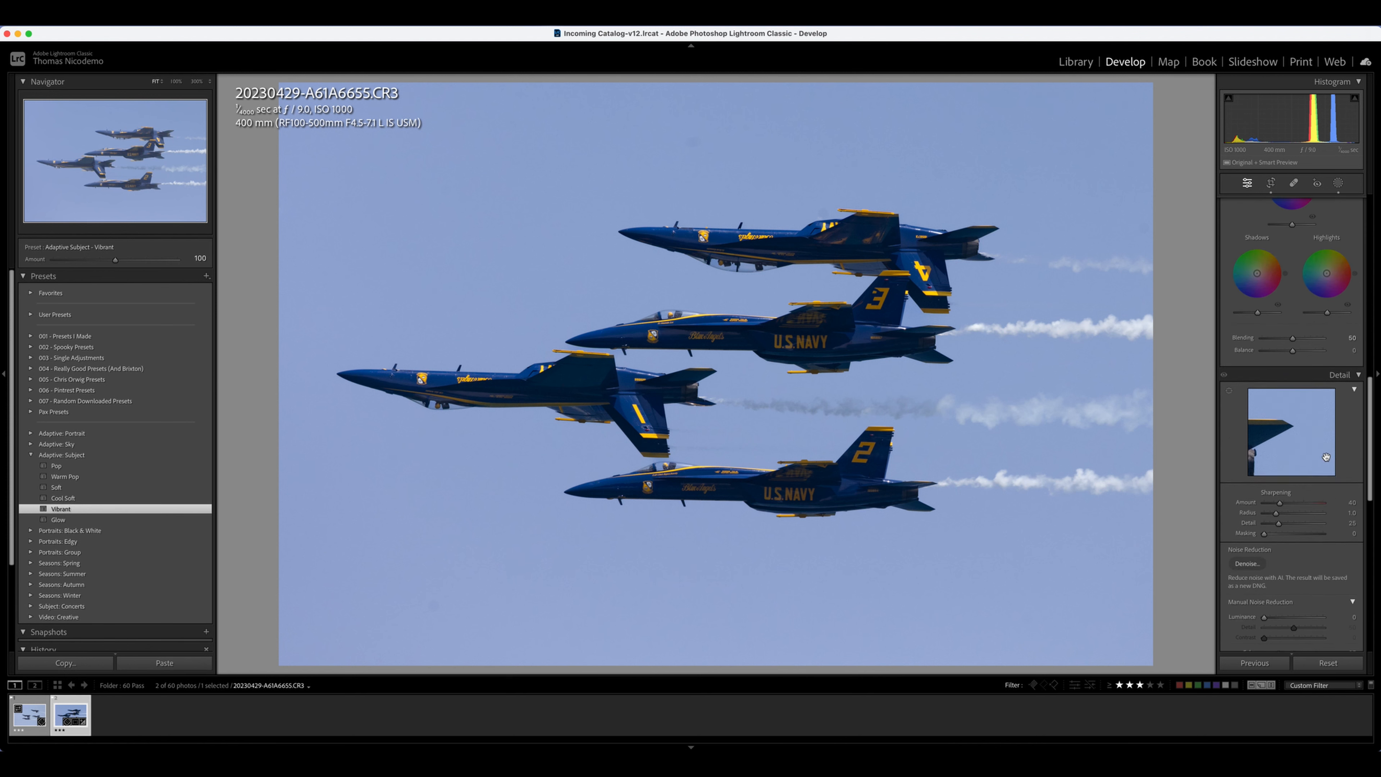
pyautogui.click(1338, 183)
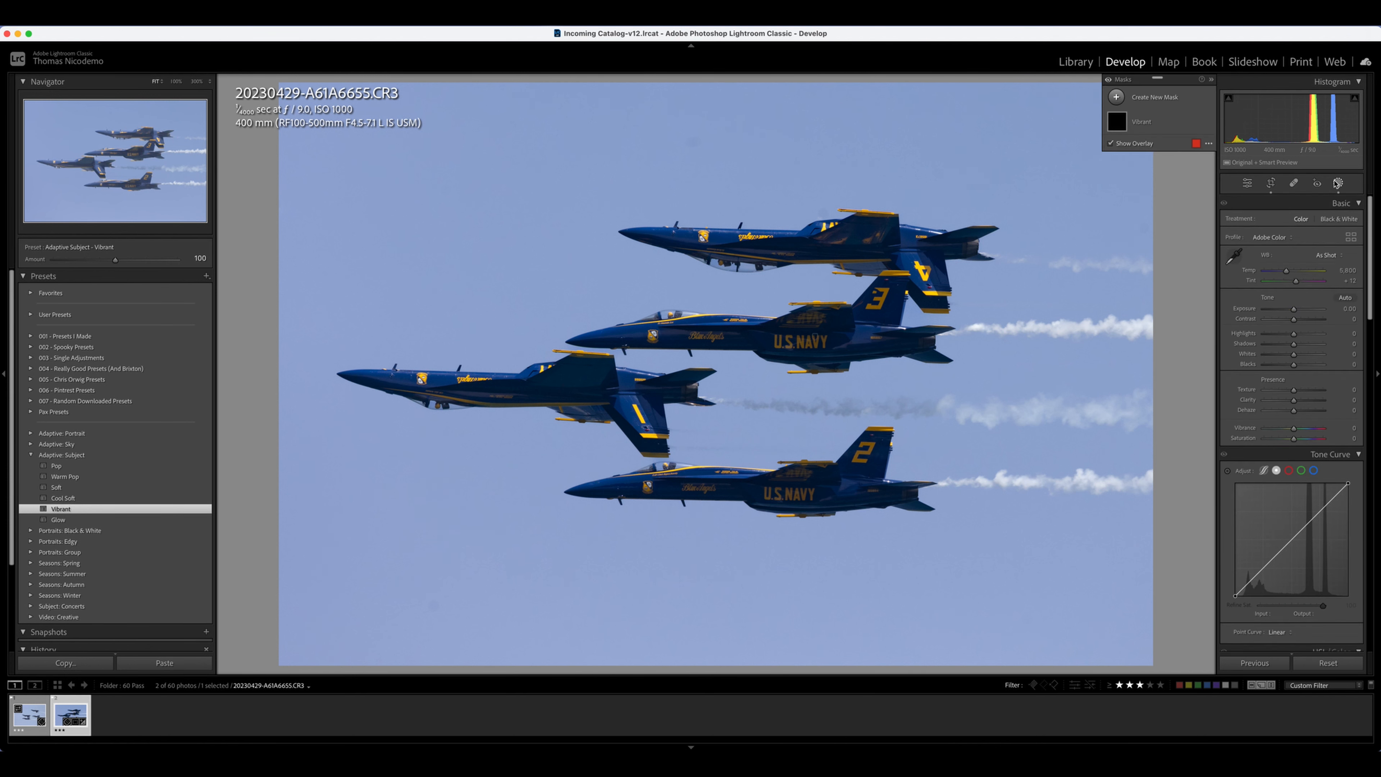
pyautogui.moveTo(1117, 123)
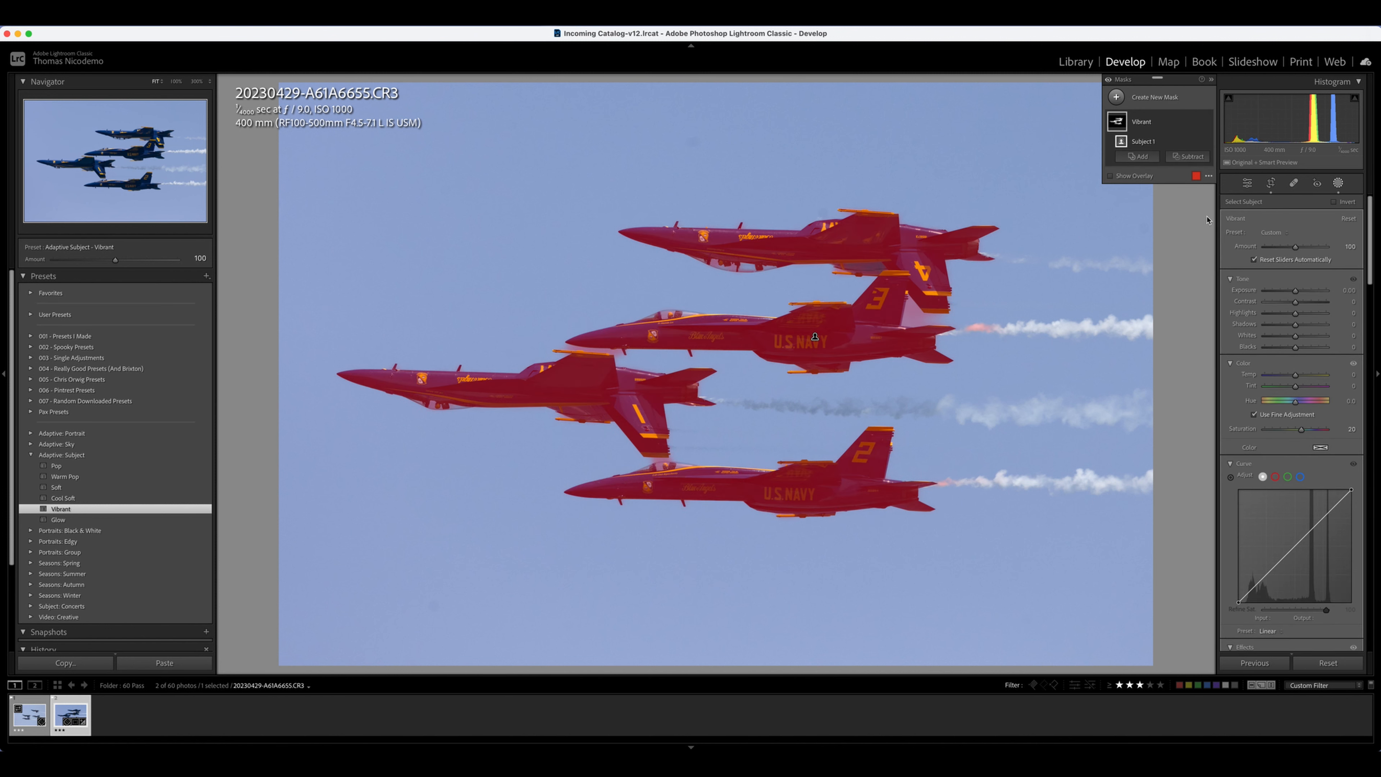
pyautogui.moveTo(1295, 324); pyautogui.dragTo(1304, 329)
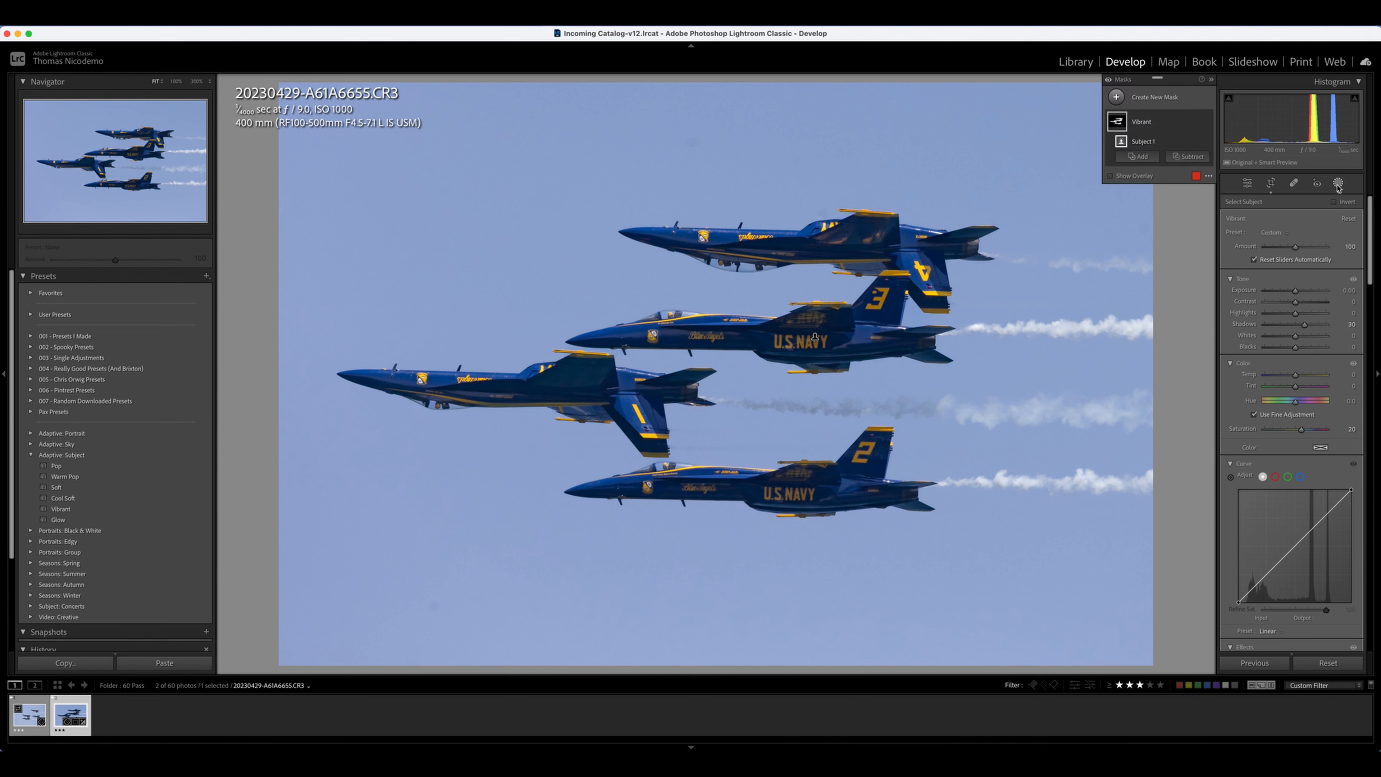
pyautogui.click(1116, 122)
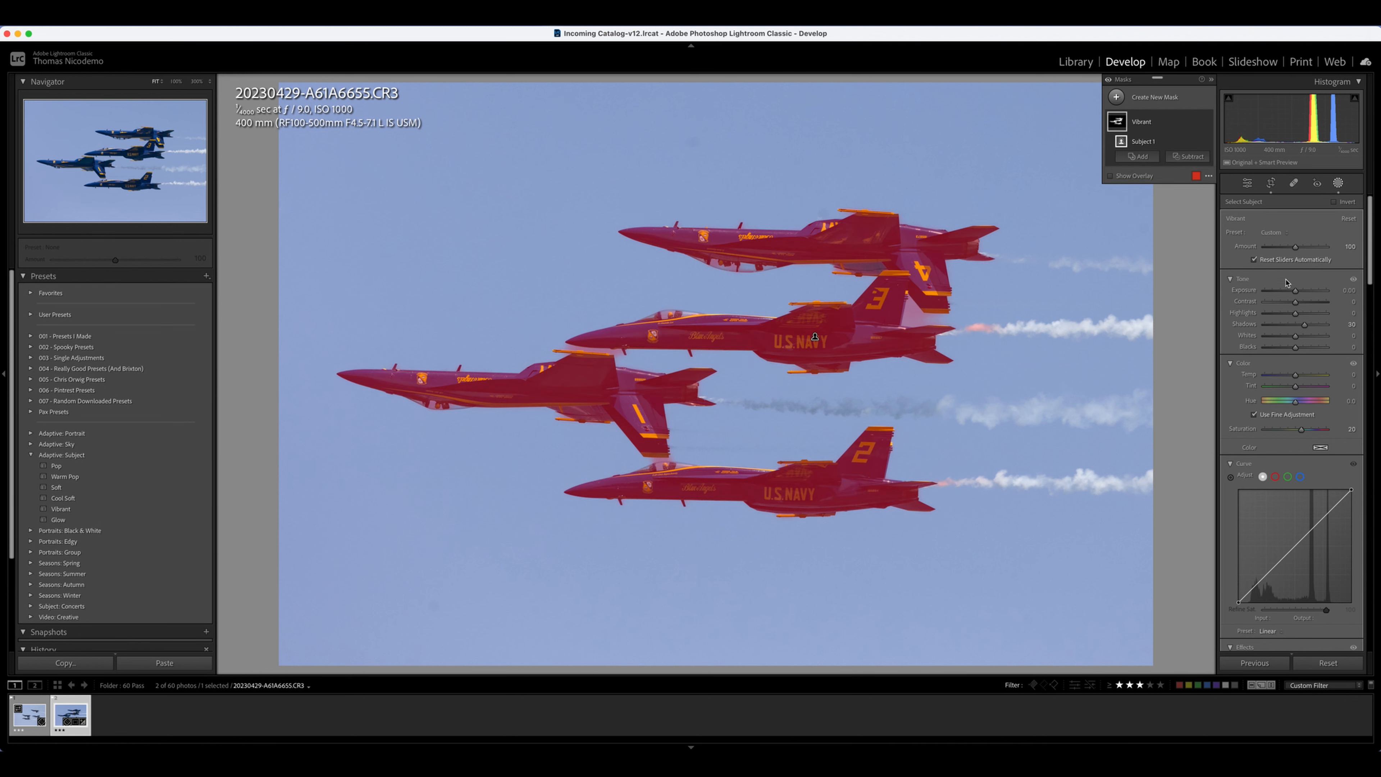
pyautogui.scroll(-15, 1300, 426)
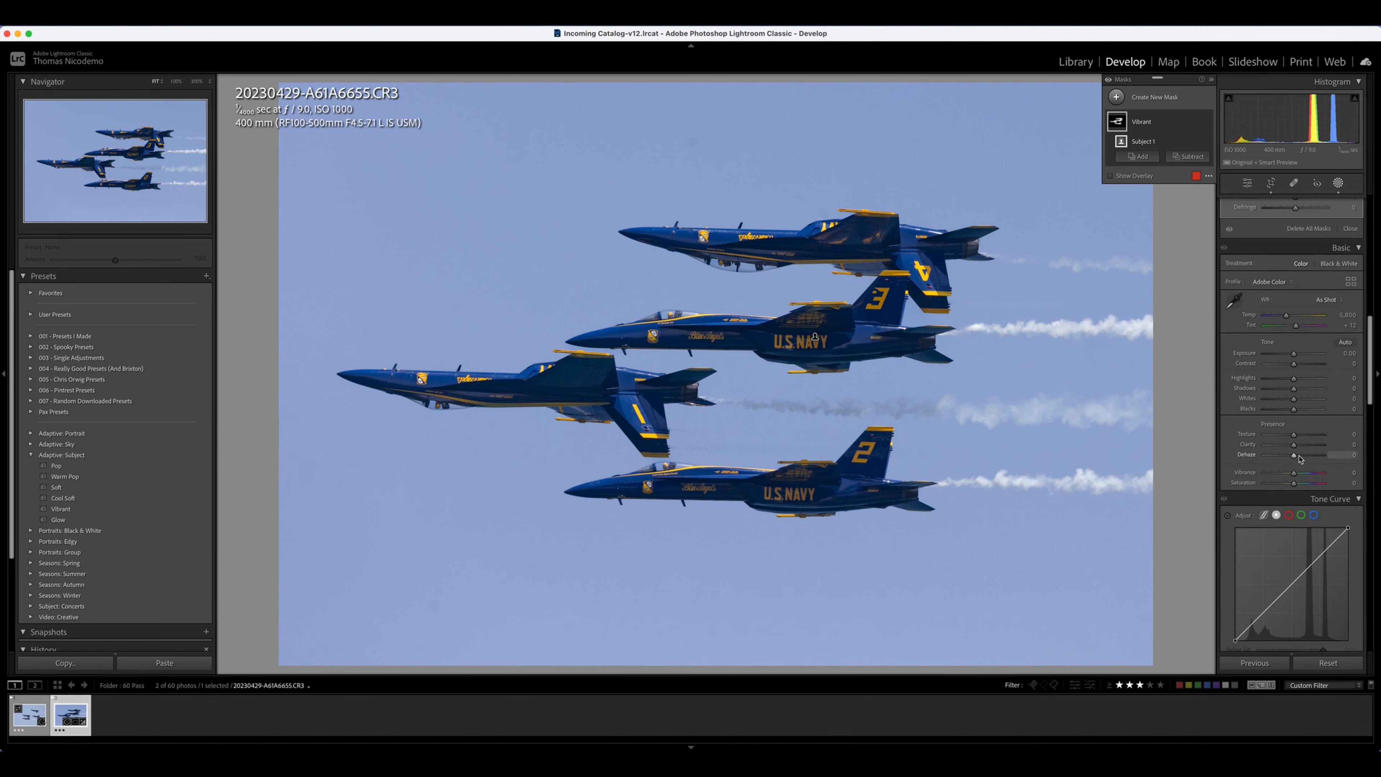
pyautogui.scroll(10, 1300, 456)
pyautogui.scroll(3, 1299, 455)
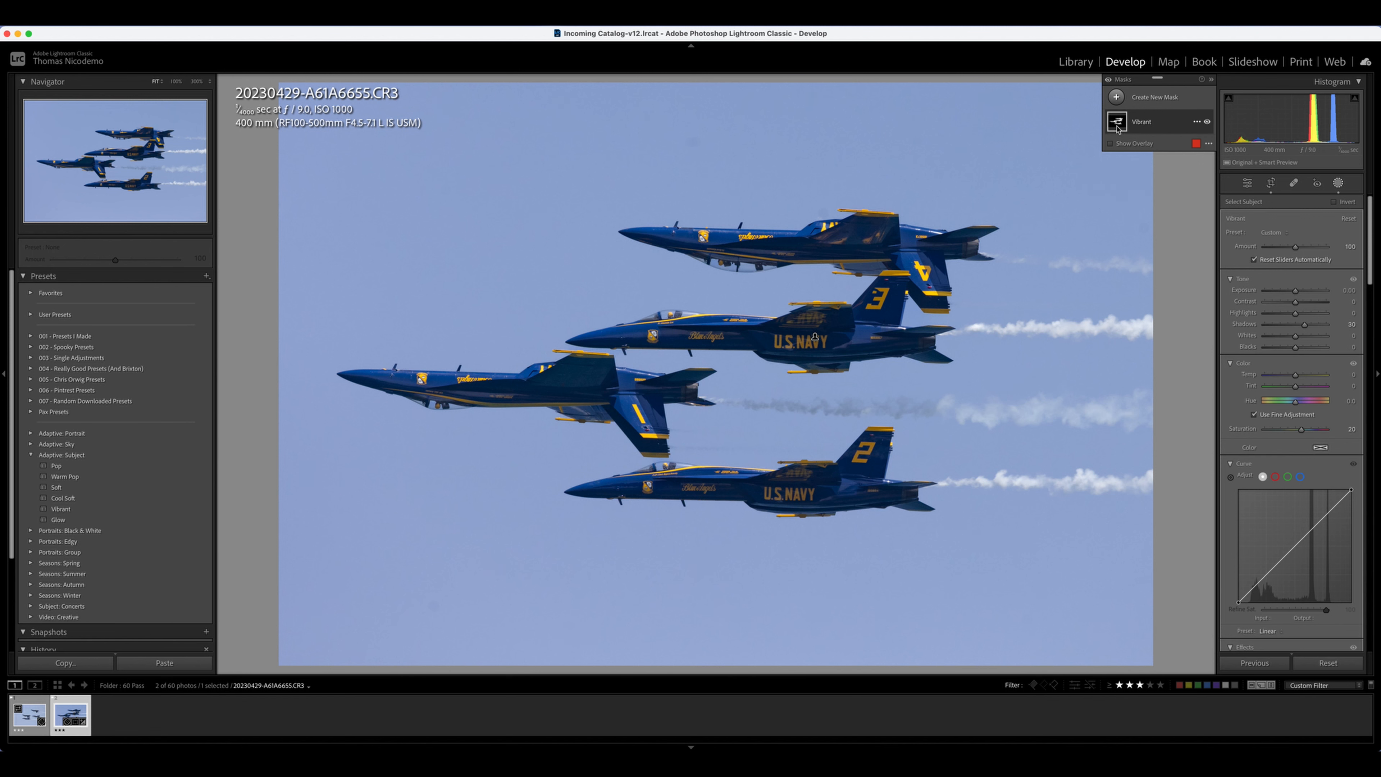
pyautogui.moveTo(1117, 128)
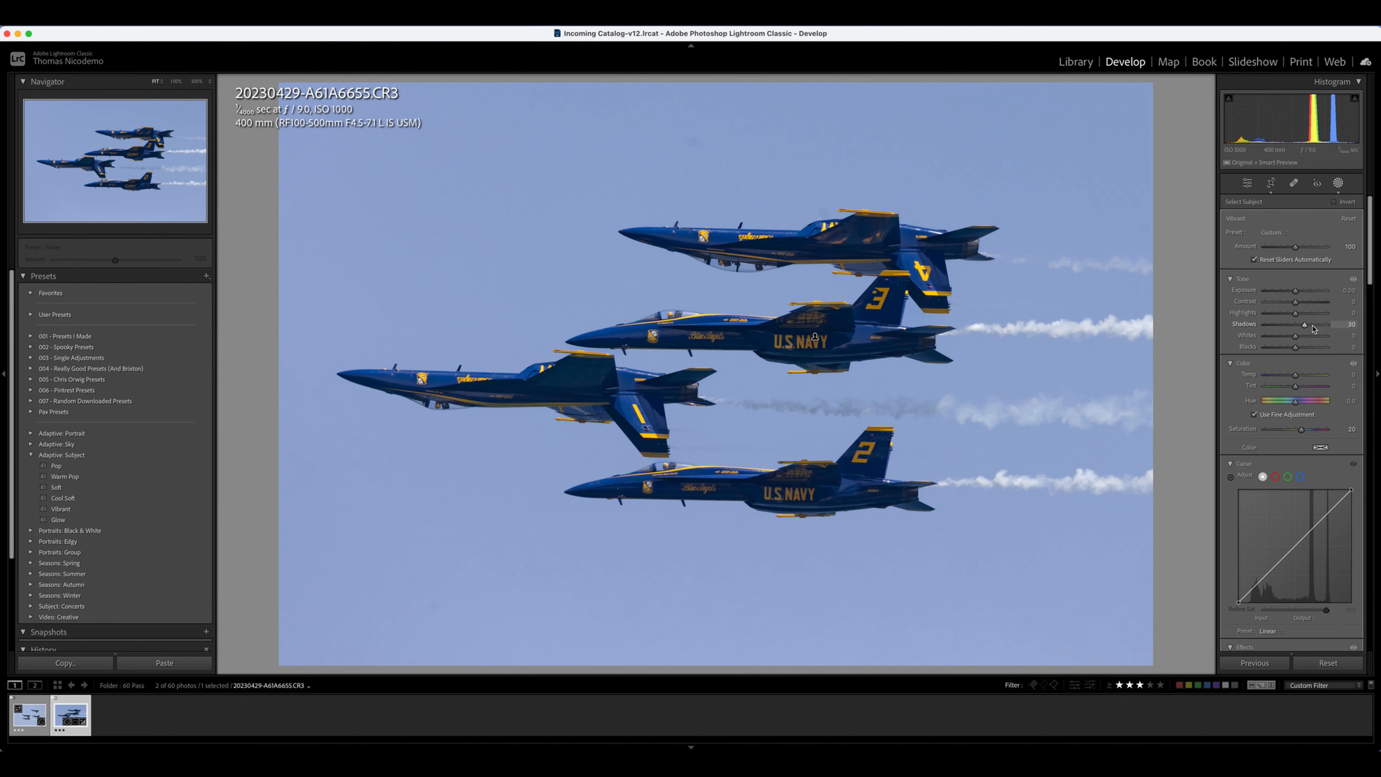
# Set the Vibrant mask's Exposure to 0.27 and Shadows to 32, and lower its Blacks slightly.
pyautogui.moveTo(1304, 324); pyautogui.dragTo(1299, 293)
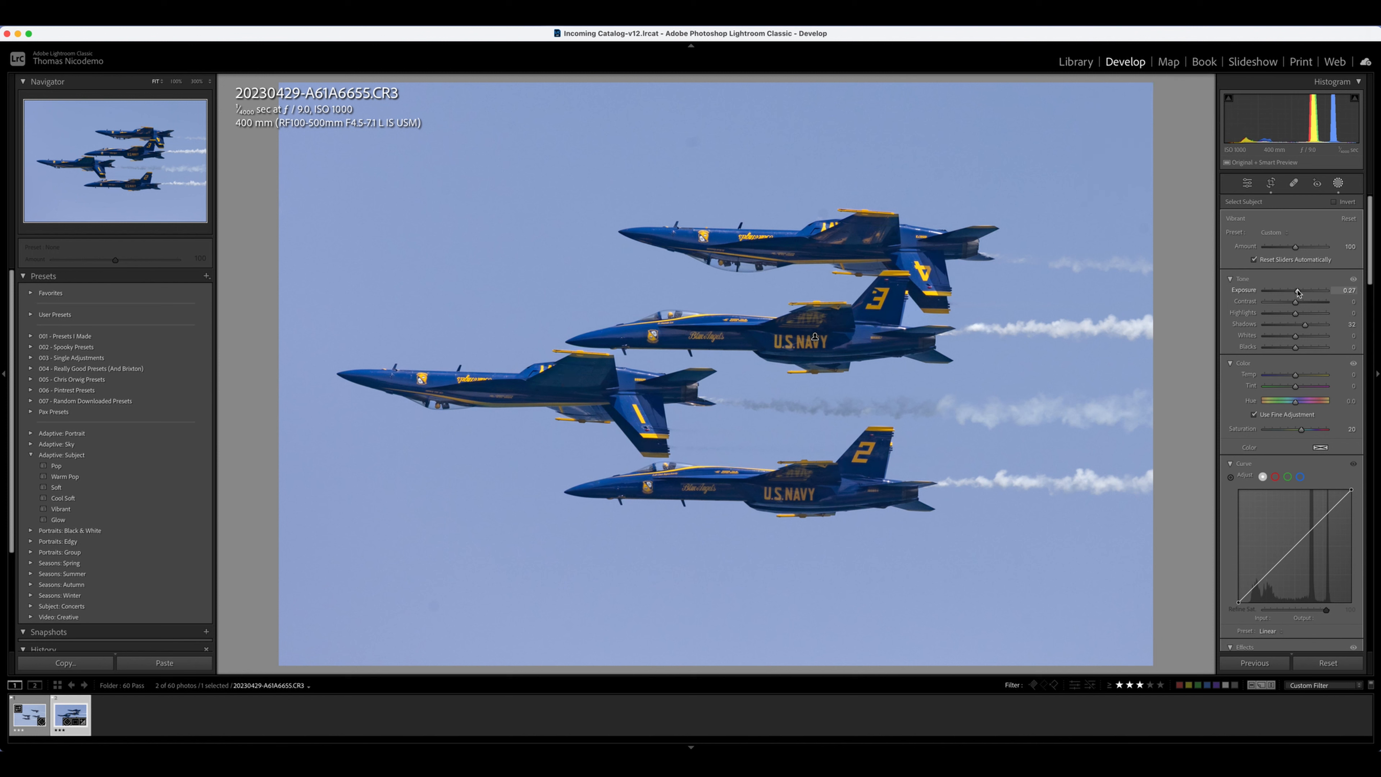
pyautogui.moveTo(1296, 347); pyautogui.dragTo(1291, 351)
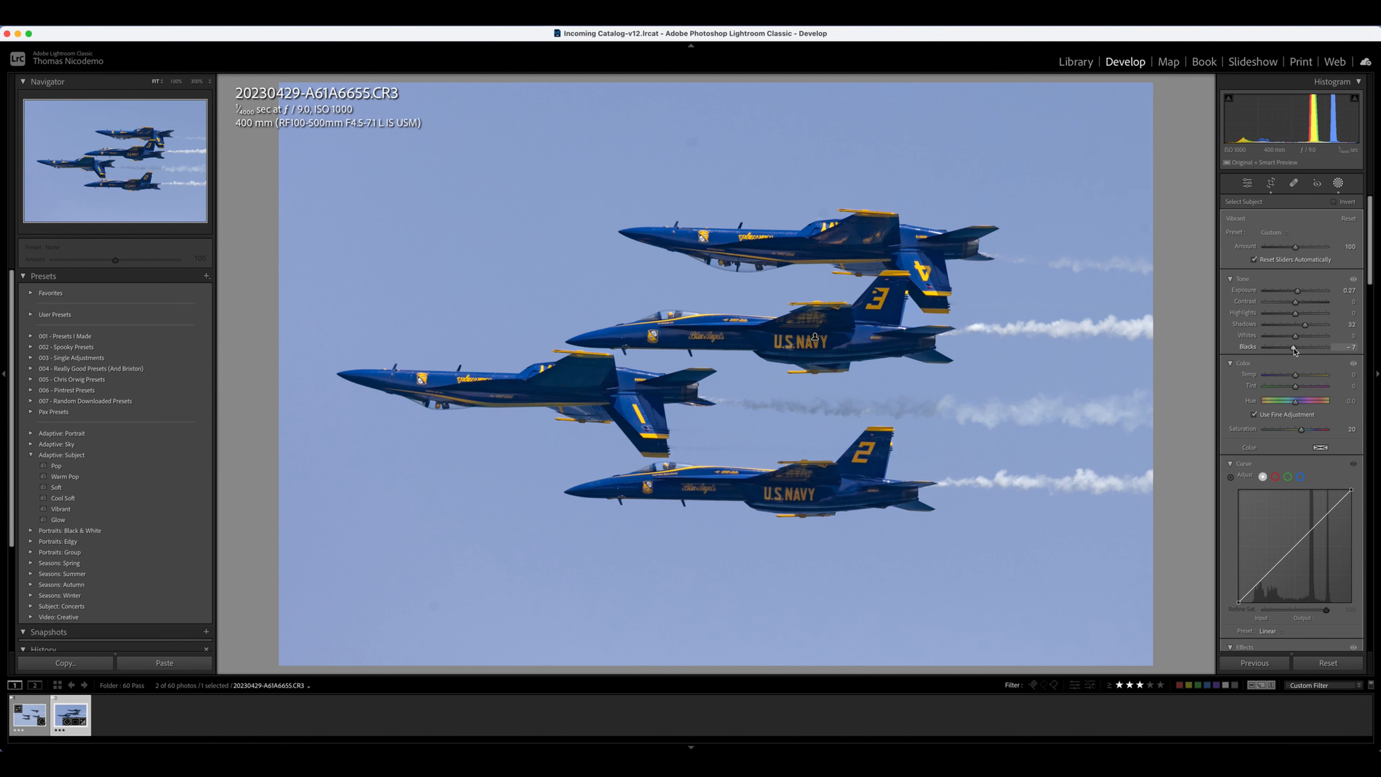
pyautogui.moveTo(1296, 375); pyautogui.dragTo(1298, 379)
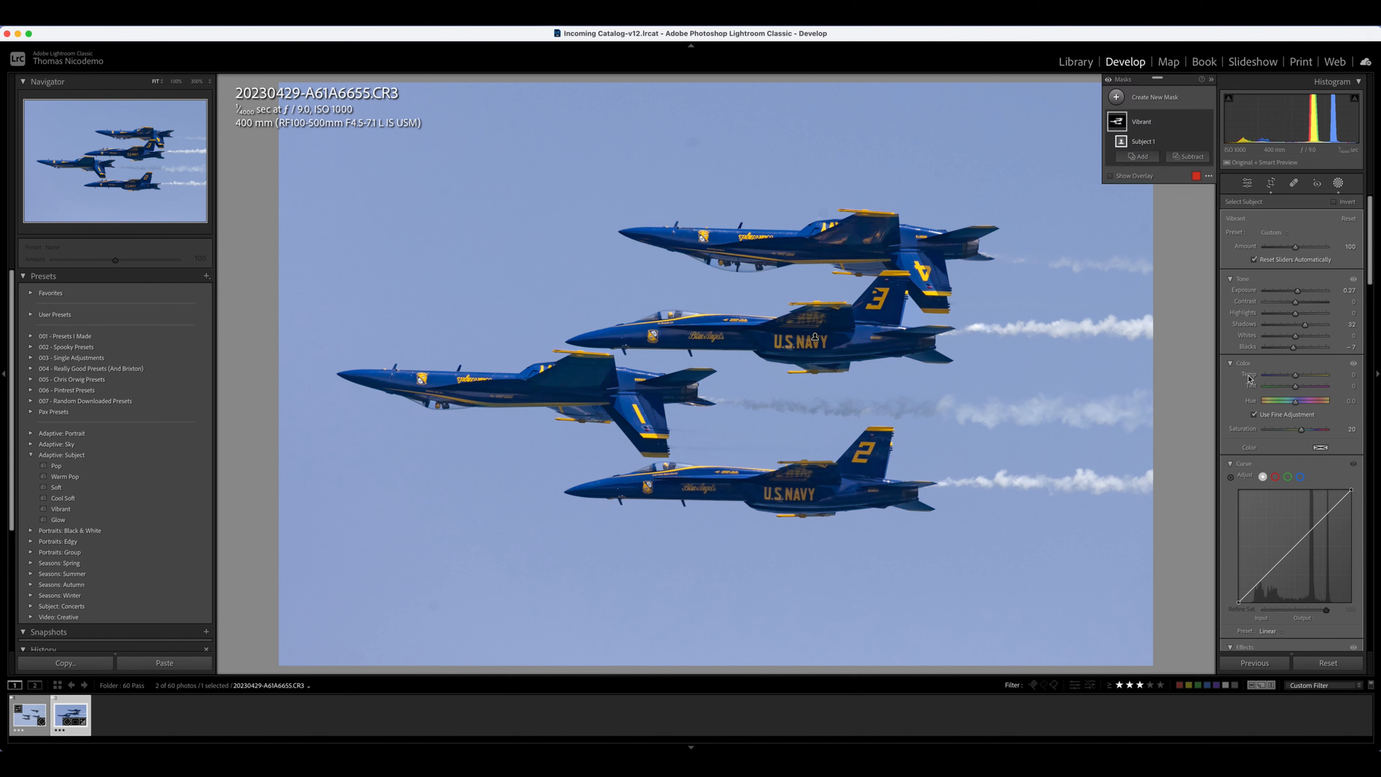
# Adjust the Vibrant mask to Saturation 12, Exposure -0.03 and Shadows 100.
pyautogui.moveTo(1304, 431)
pyautogui.mouseDown()
pyautogui.moveTo(1321, 434)
pyautogui.moveTo(1298, 433)
pyautogui.mouseUp()
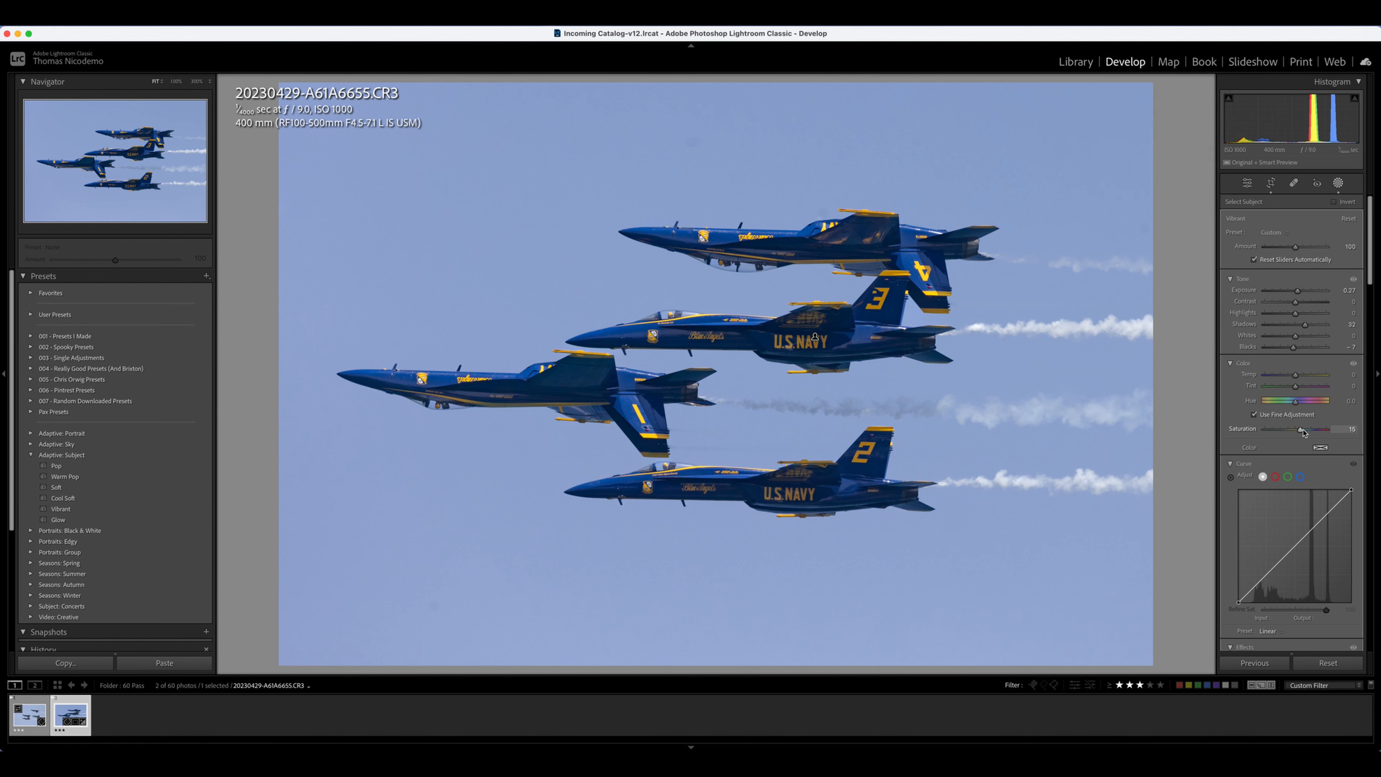
pyautogui.moveTo(1303, 433); pyautogui.dragTo(1303, 433)
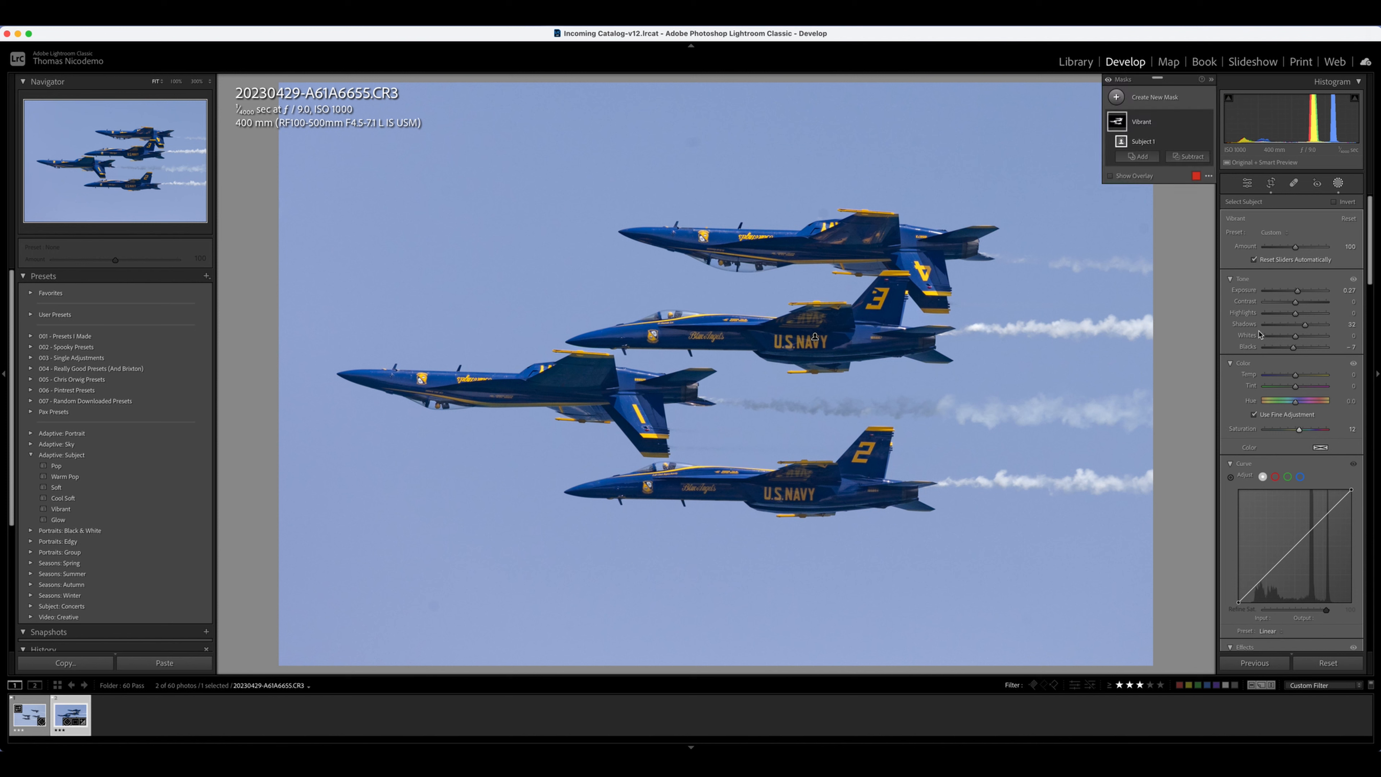
pyautogui.moveTo(1298, 293); pyautogui.dragTo(1298, 296)
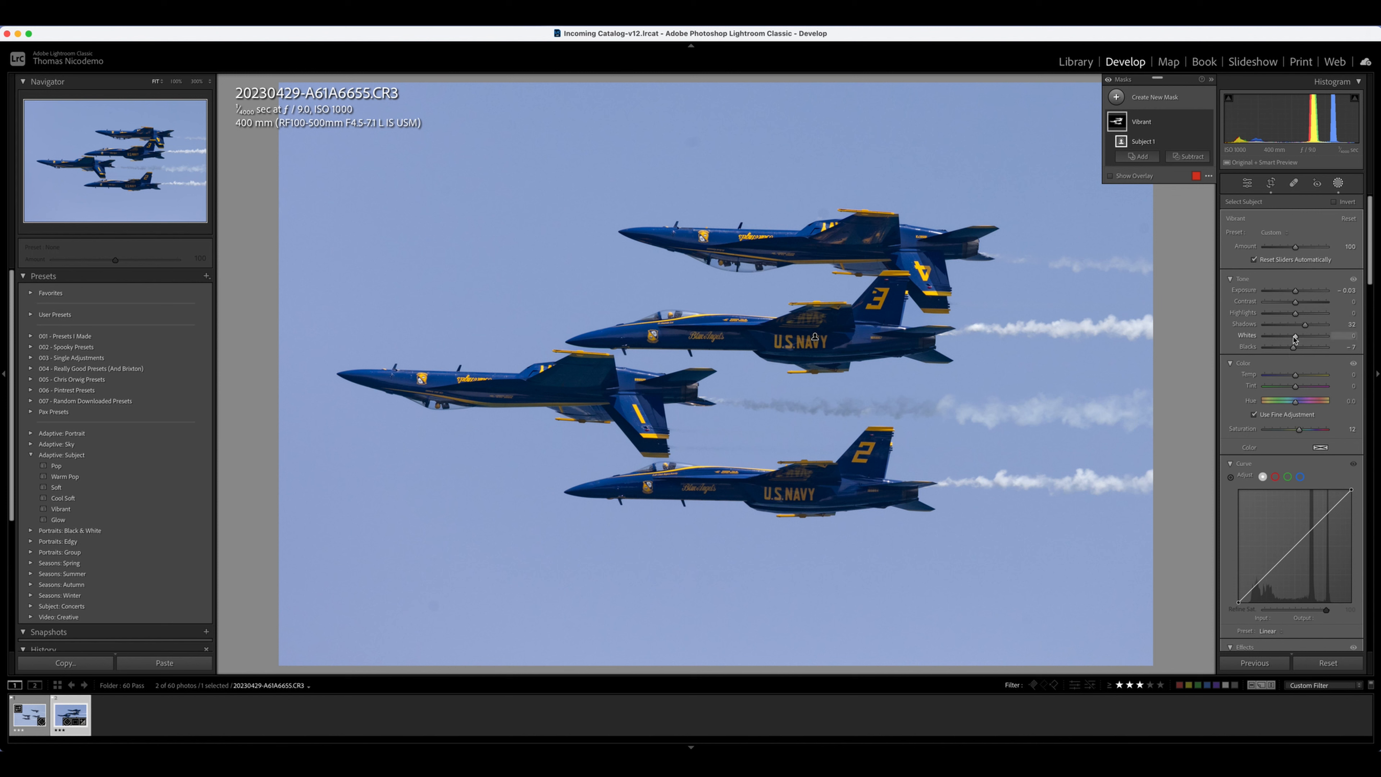
pyautogui.moveTo(1305, 325); pyautogui.dragTo(1353, 339)
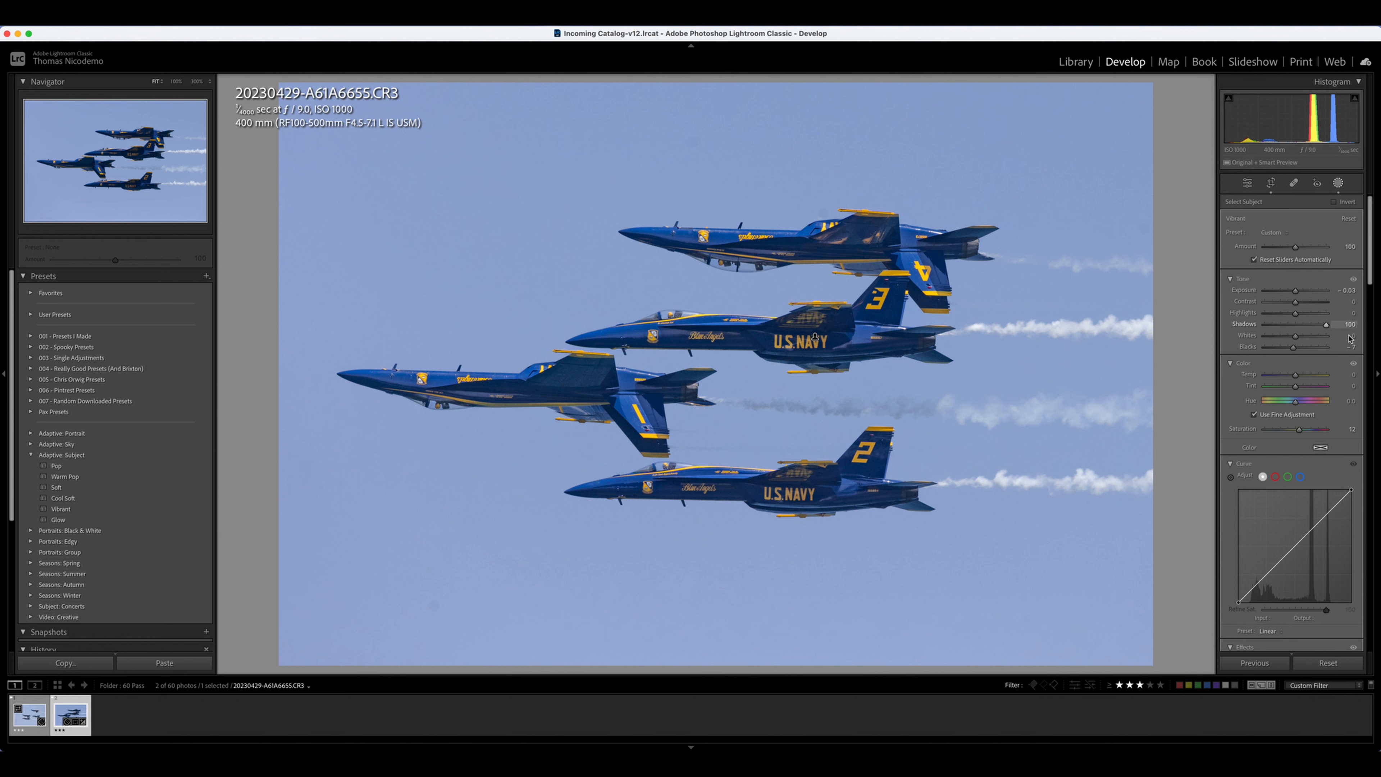
# Raise the whole photo's Exposure to +0.35 and recheck the Vibrant mask overlay.
pyautogui.moveTo(1307, 340); pyautogui.dragTo(1297, 312)
pyautogui.click(1338, 185)
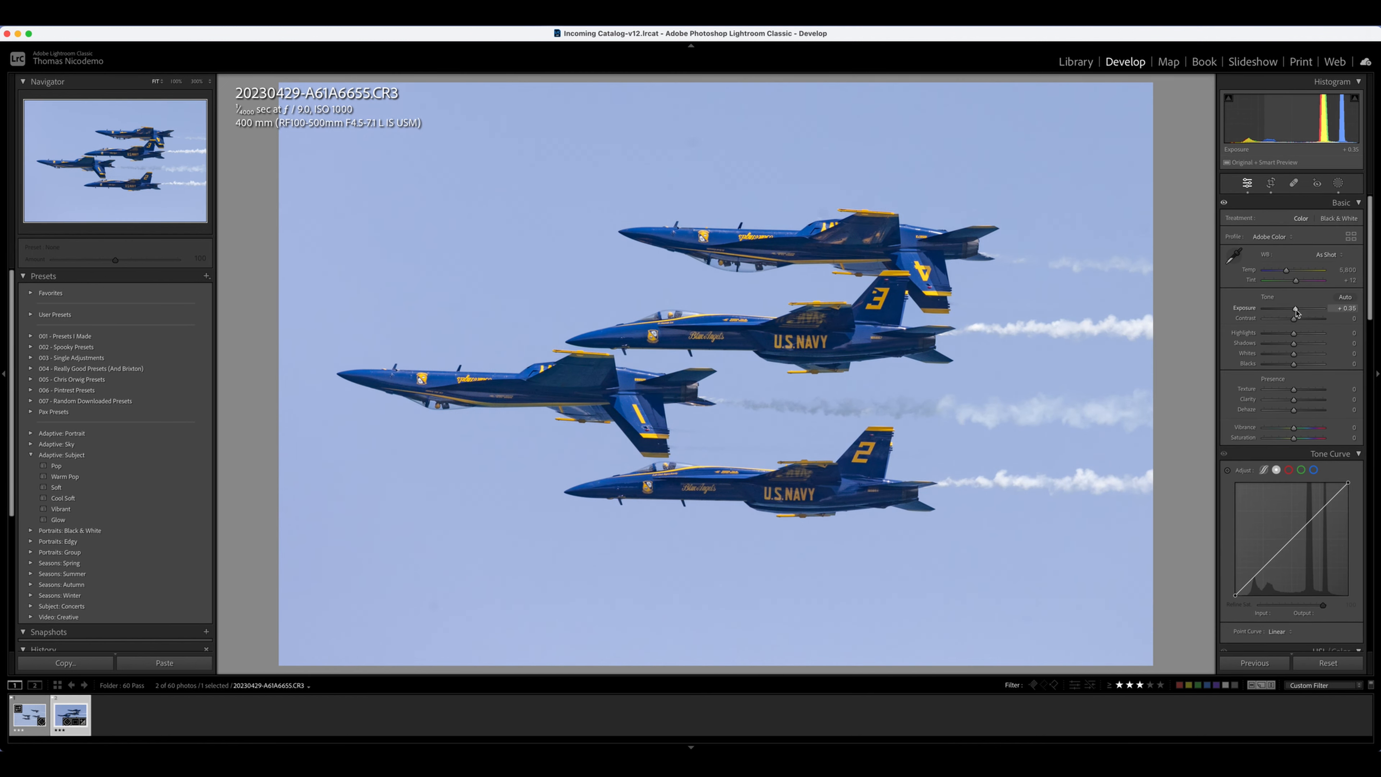
pyautogui.click(1339, 183)
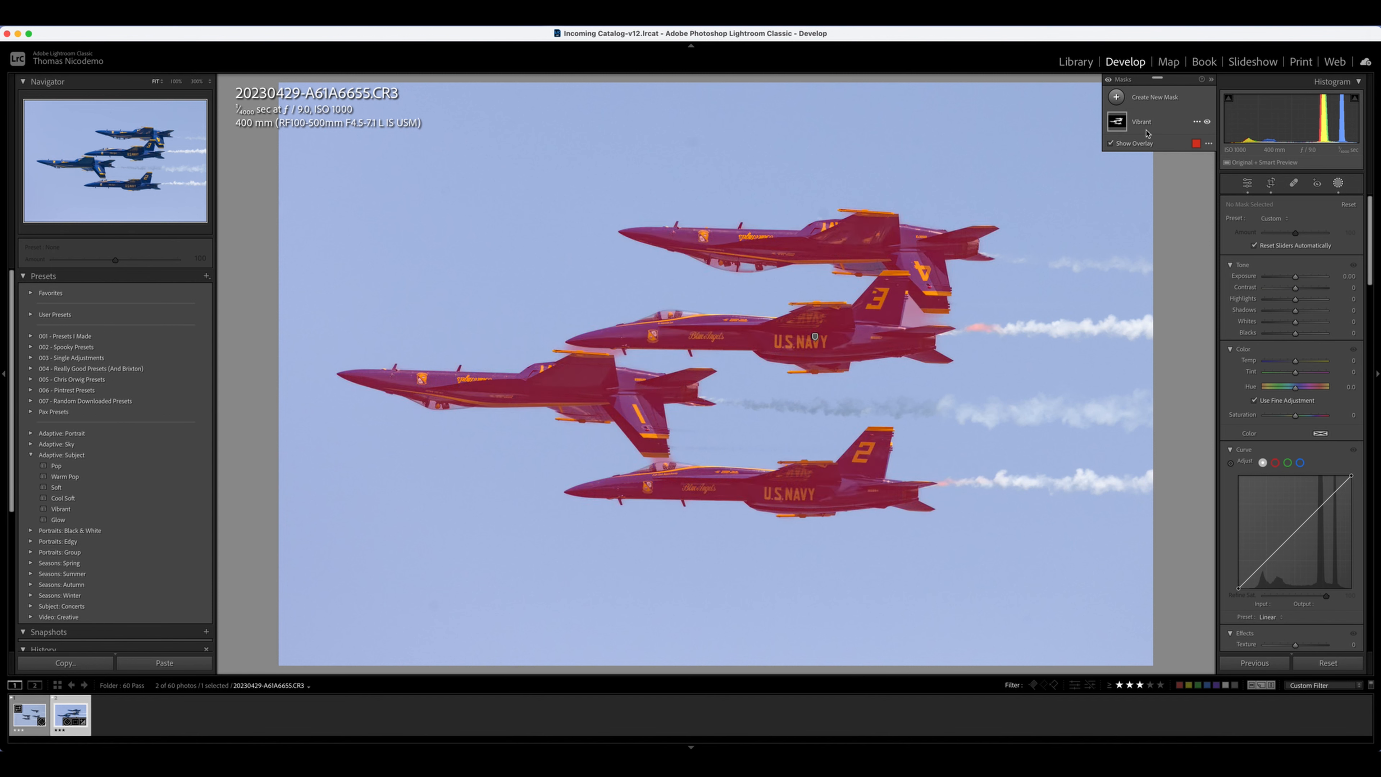
pyautogui.click(1338, 183)
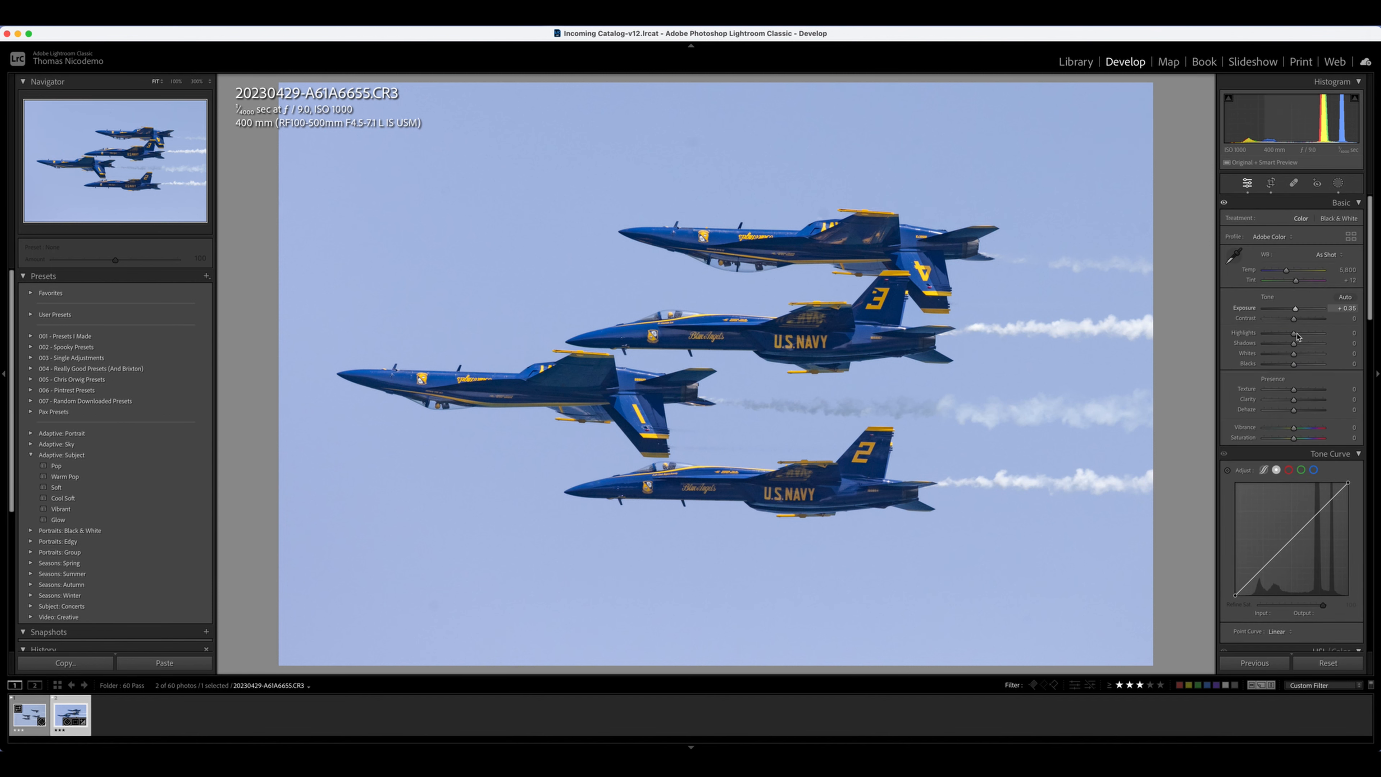
pyautogui.scroll(-10, 1322, 372)
pyautogui.scroll(10, 1322, 372)
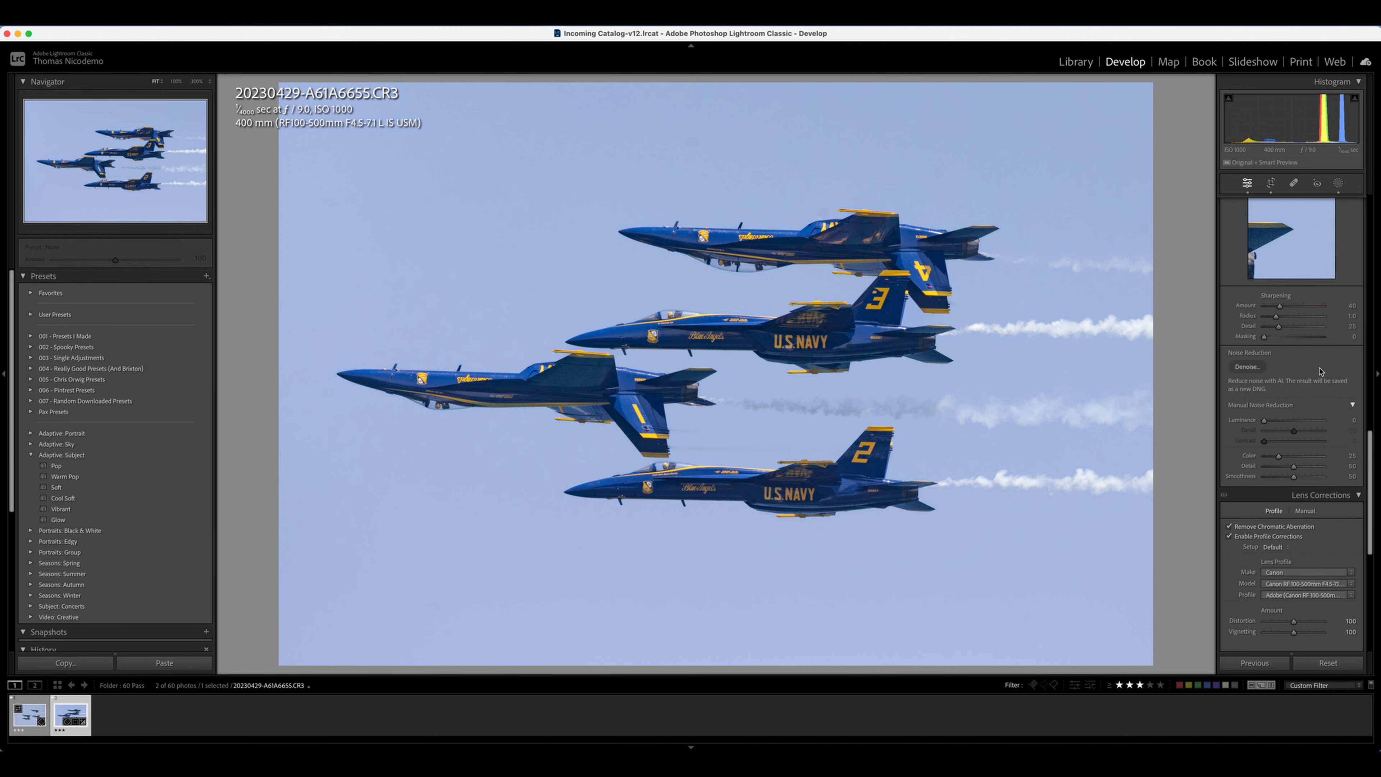
pyautogui.scroll(3, 1317, 371)
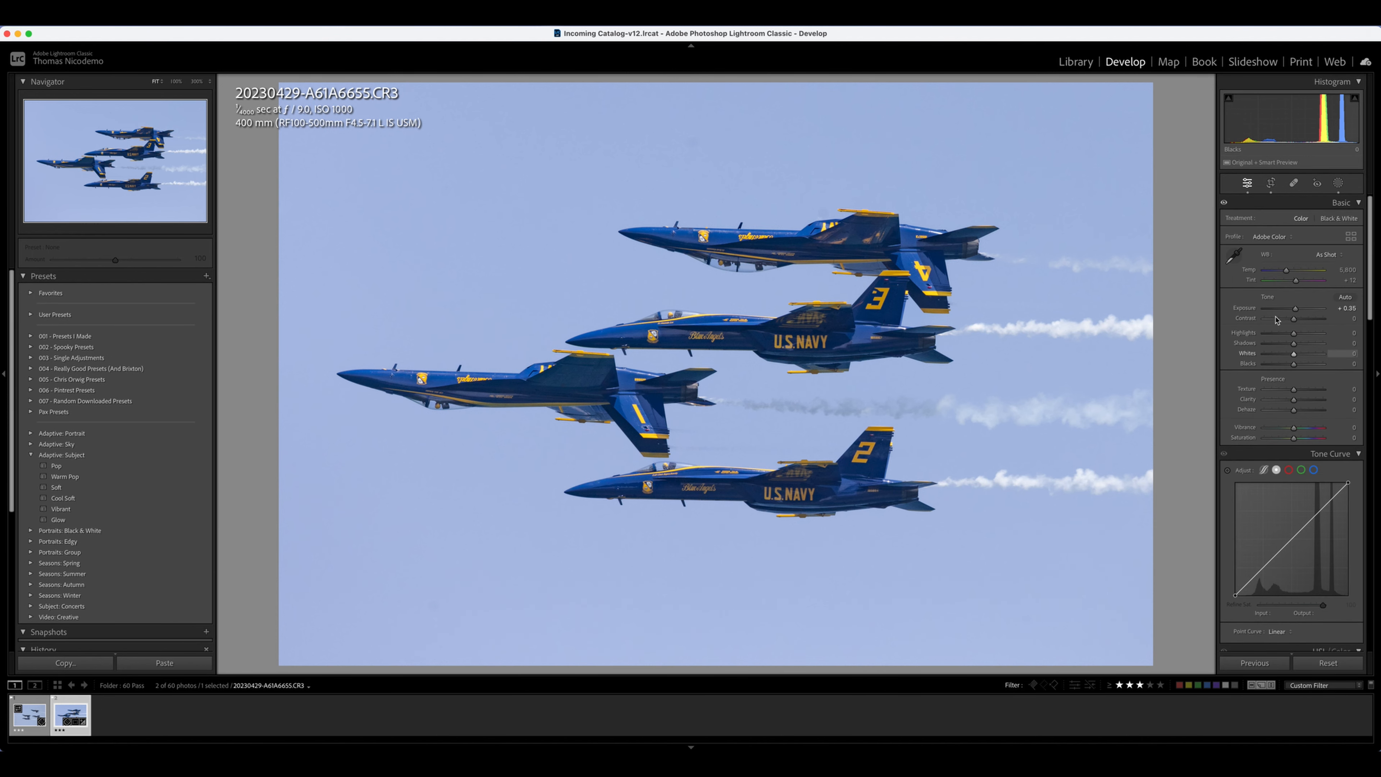
# Fine-tune the whole photo to Exposure +0.40, Contrast +11, Clarity +8 and Dehaze -2.
pyautogui.moveTo(1299, 313); pyautogui.dragTo(1298, 323)
pyautogui.moveTo(1295, 400); pyautogui.dragTo(1296, 413)
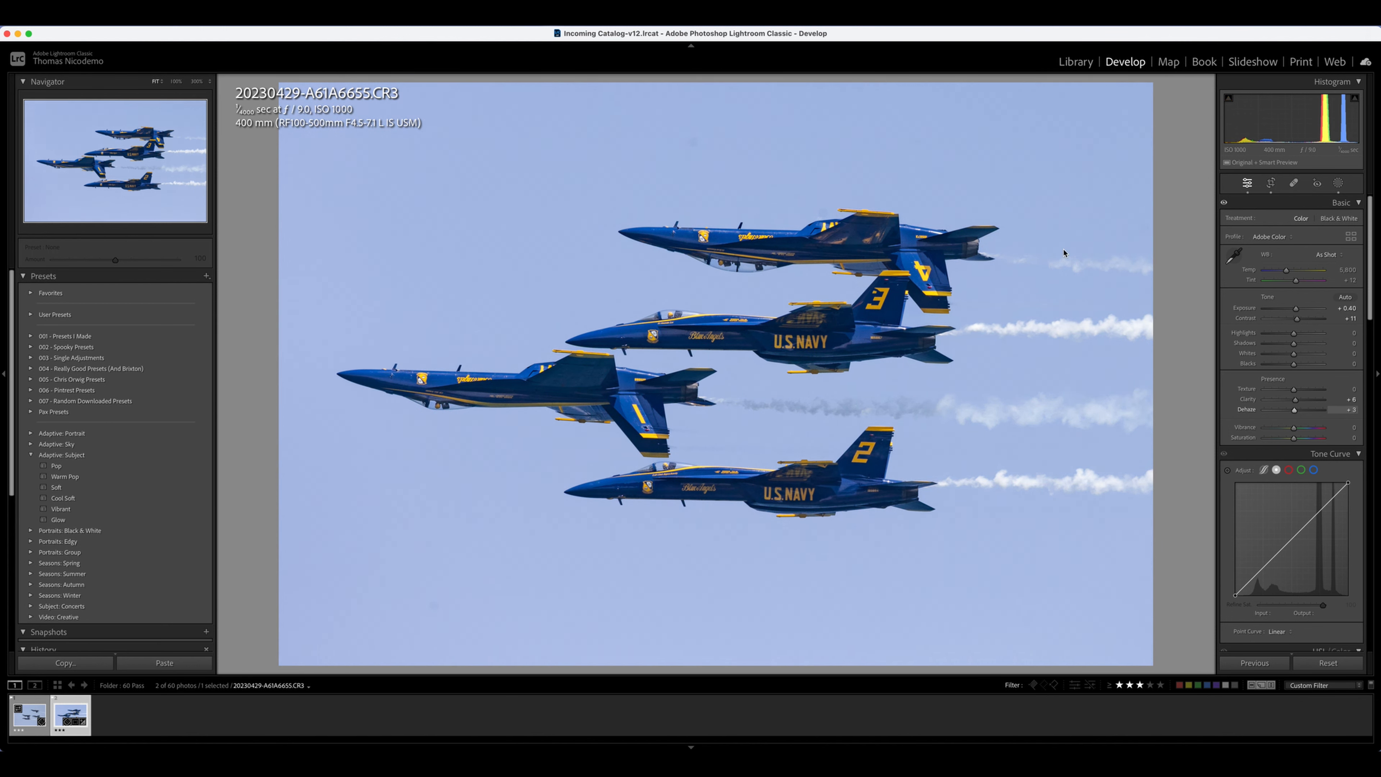
pyautogui.doubleClick(1295, 414)
pyautogui.moveTo(1295, 414); pyautogui.dragTo(1294, 414)
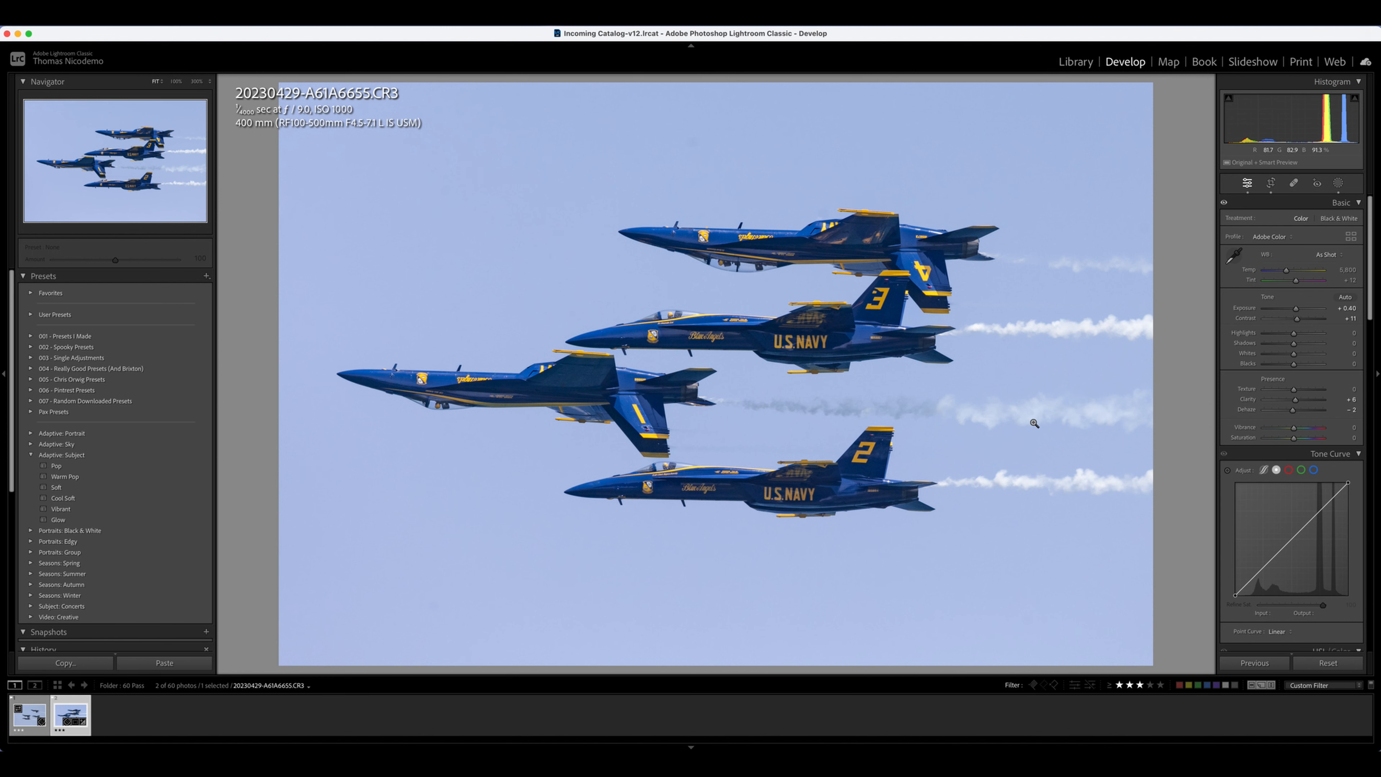
# Compare the edited Blue Angels photo repeatedly with its before version and review the mask list.
pyautogui.press('\\')
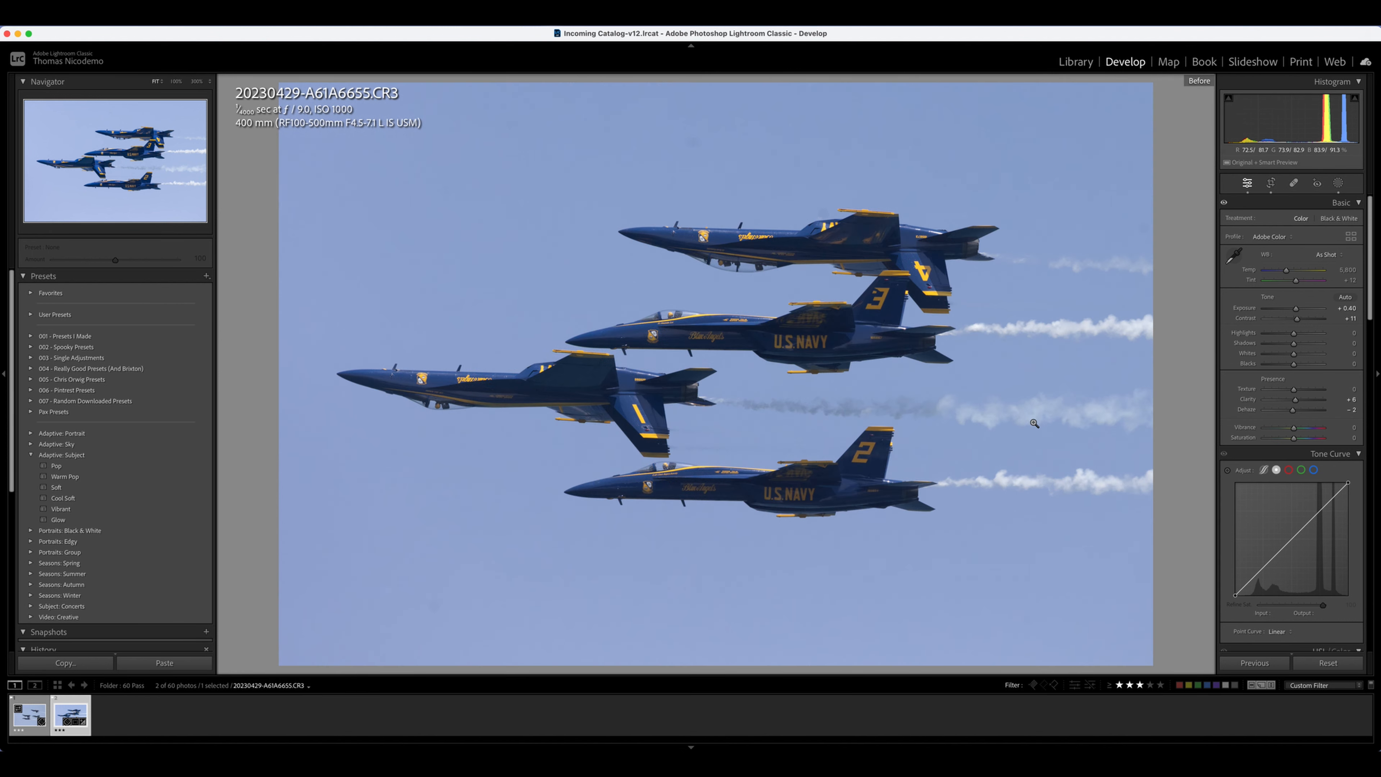
pyautogui.press('\\')
pyautogui.press('\\')
pyautogui.press('\\')
pyautogui.press('\\')
pyautogui.press('\\')
pyautogui.press('\\')
pyautogui.press('\\')
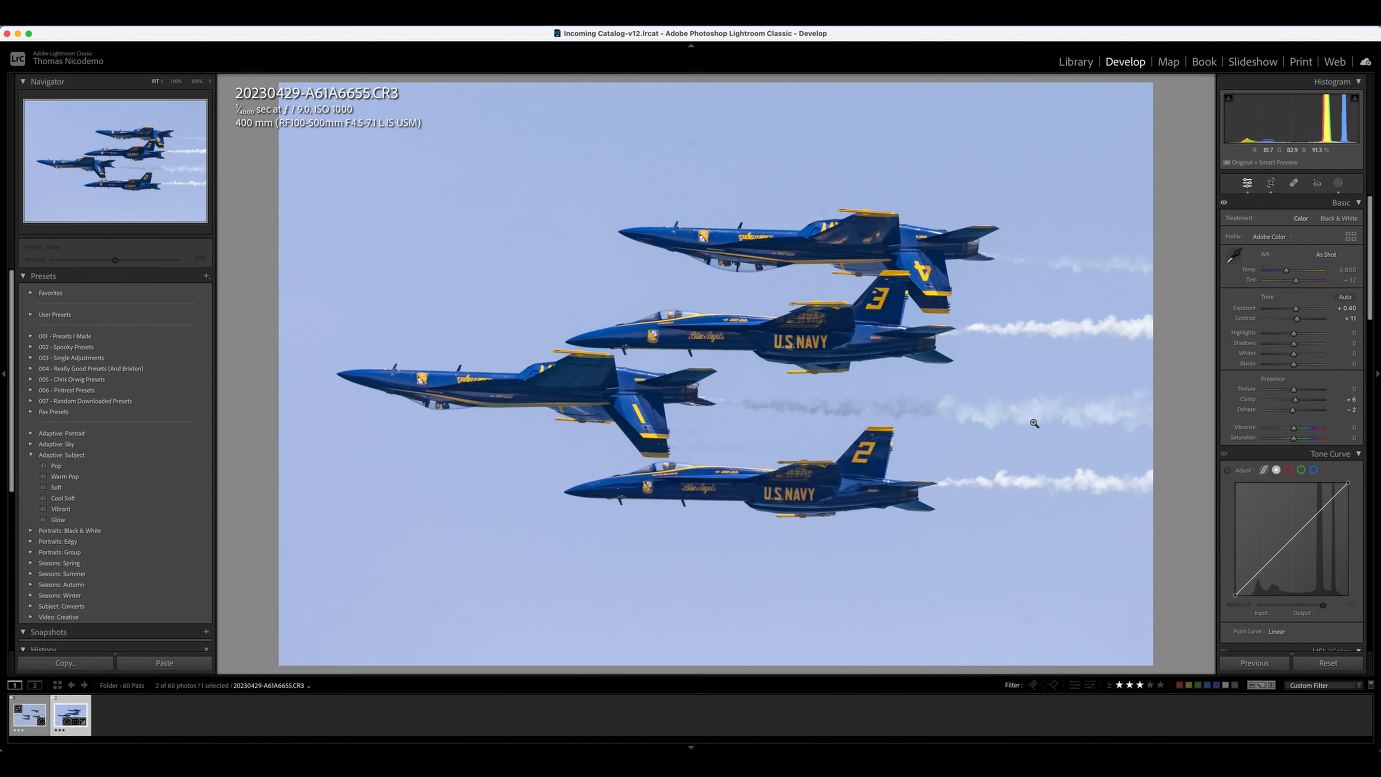
pyautogui.click(1339, 183)
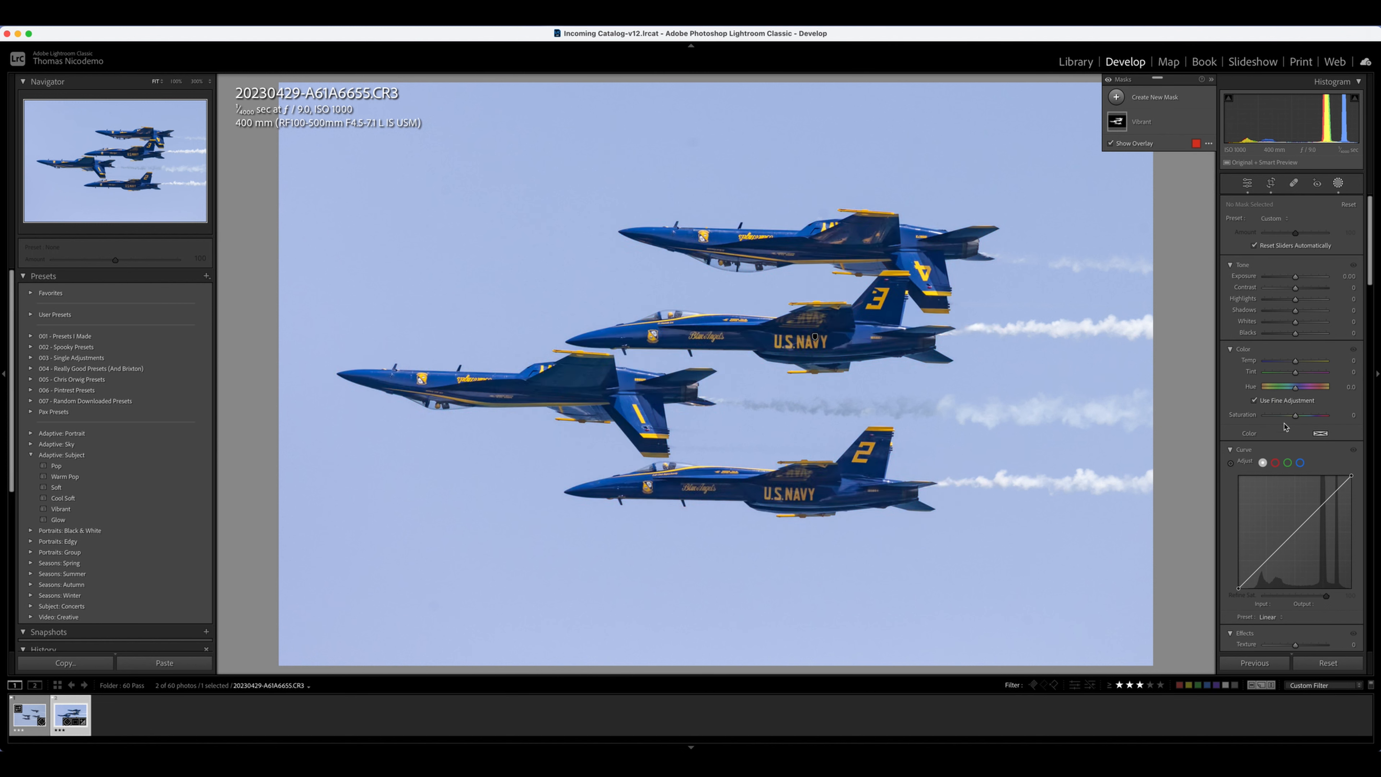
pyautogui.click(1337, 183)
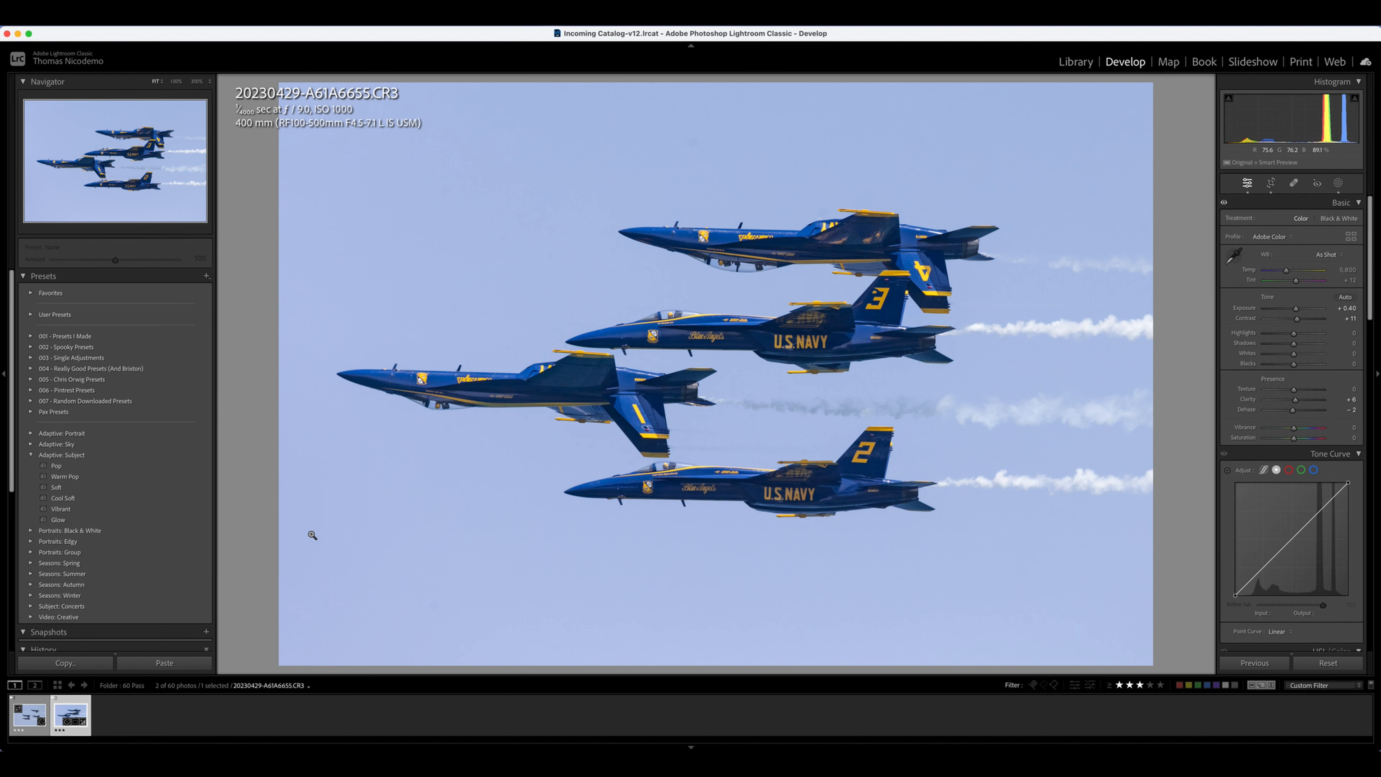
# Create a virtual copy of the edited 20230429-A61A6655.CR3.
pyautogui.rightClick(68, 708)
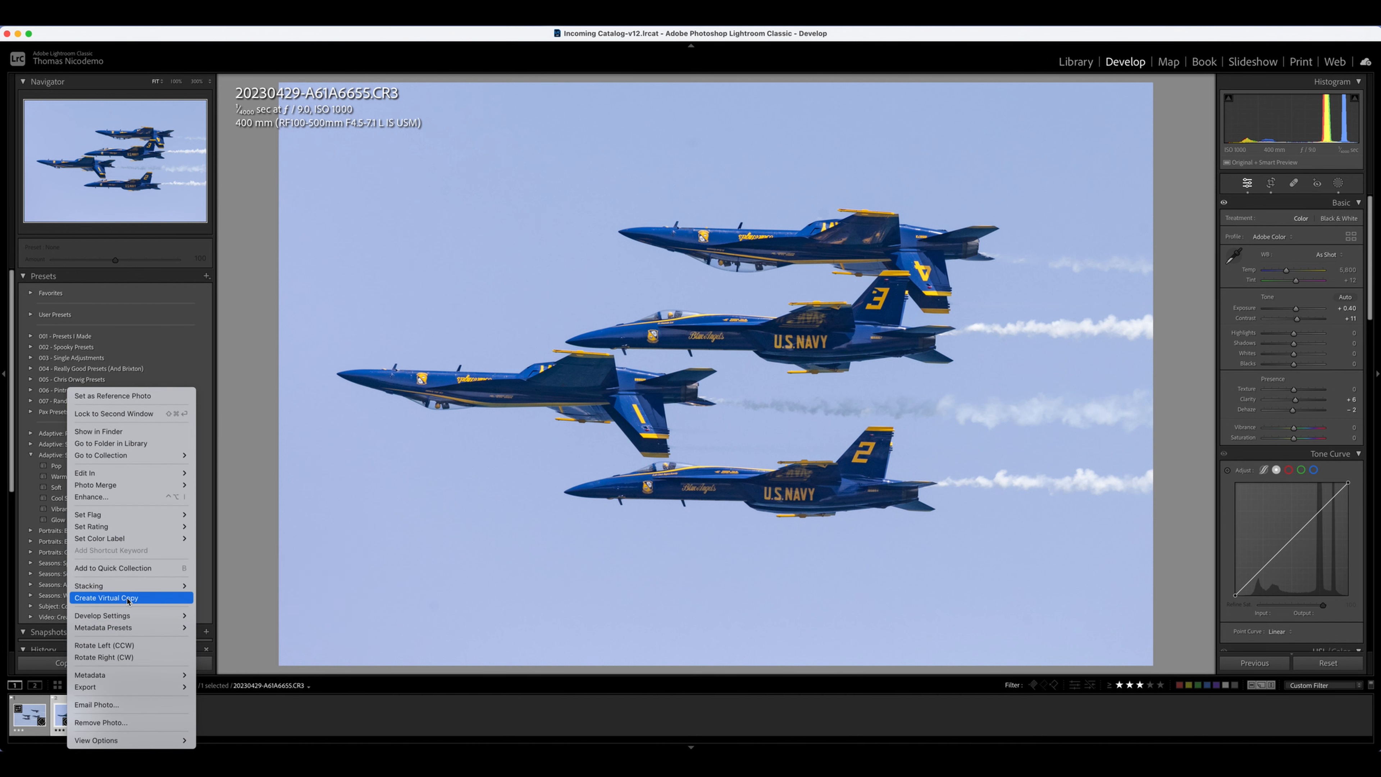
pyautogui.click(674, 608)
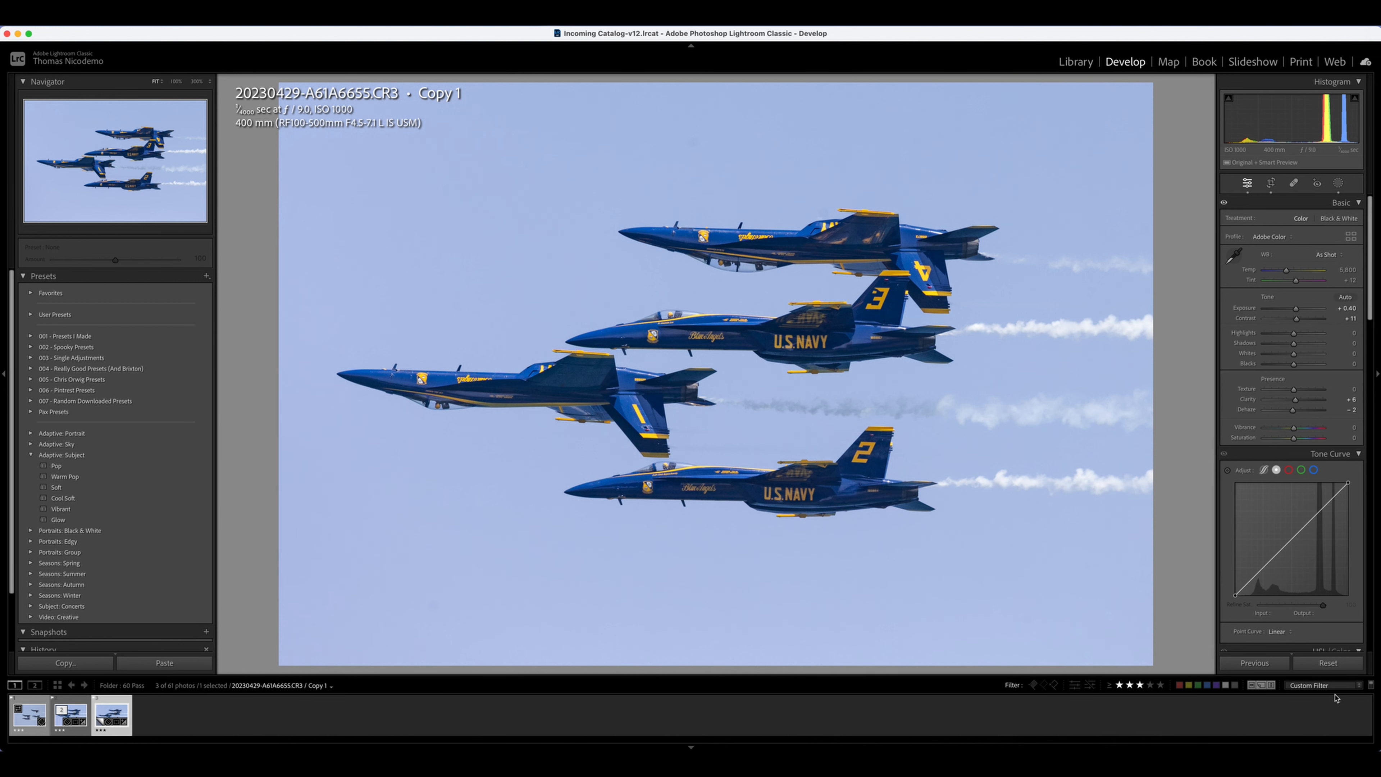
# Reset all edits on the virtual copy and crop it tighter around the four jets.
pyautogui.click(1322, 665)
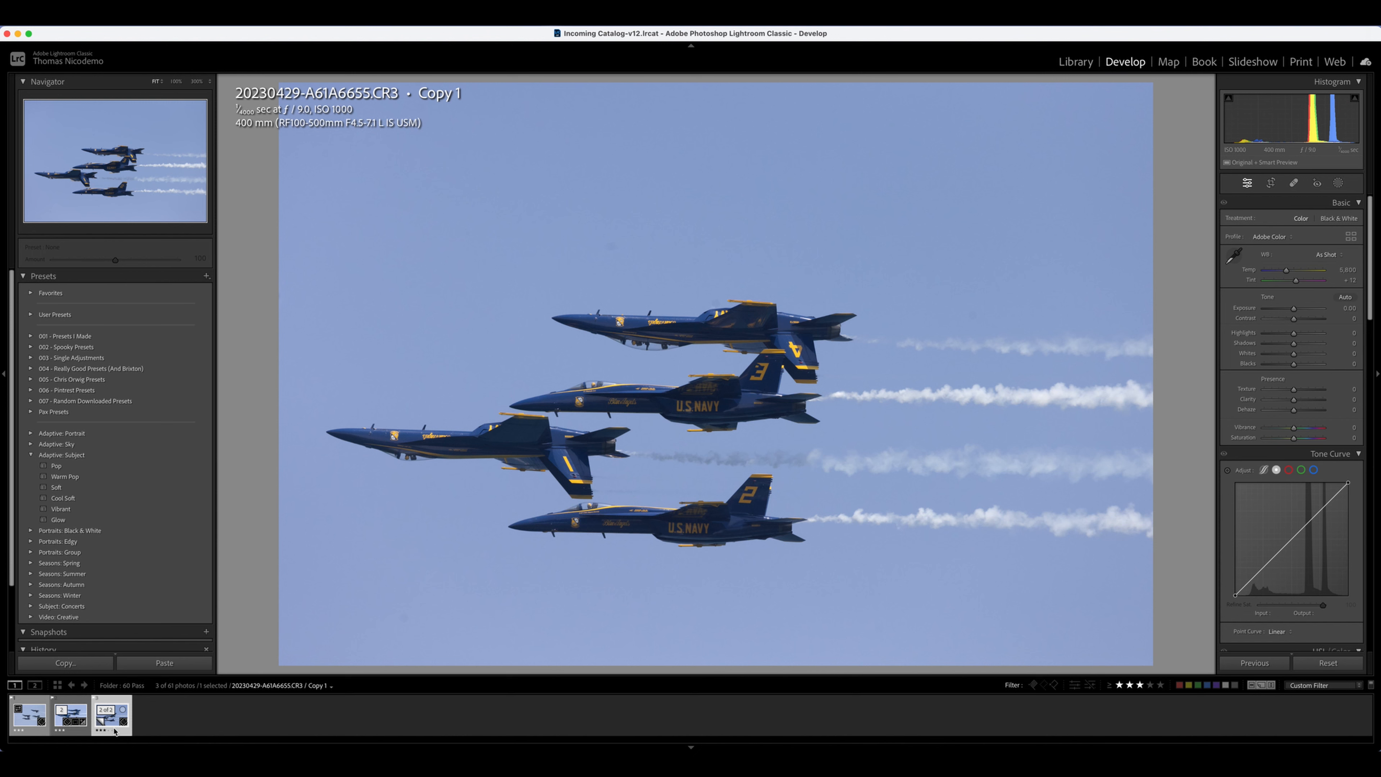
pyautogui.click(1271, 183)
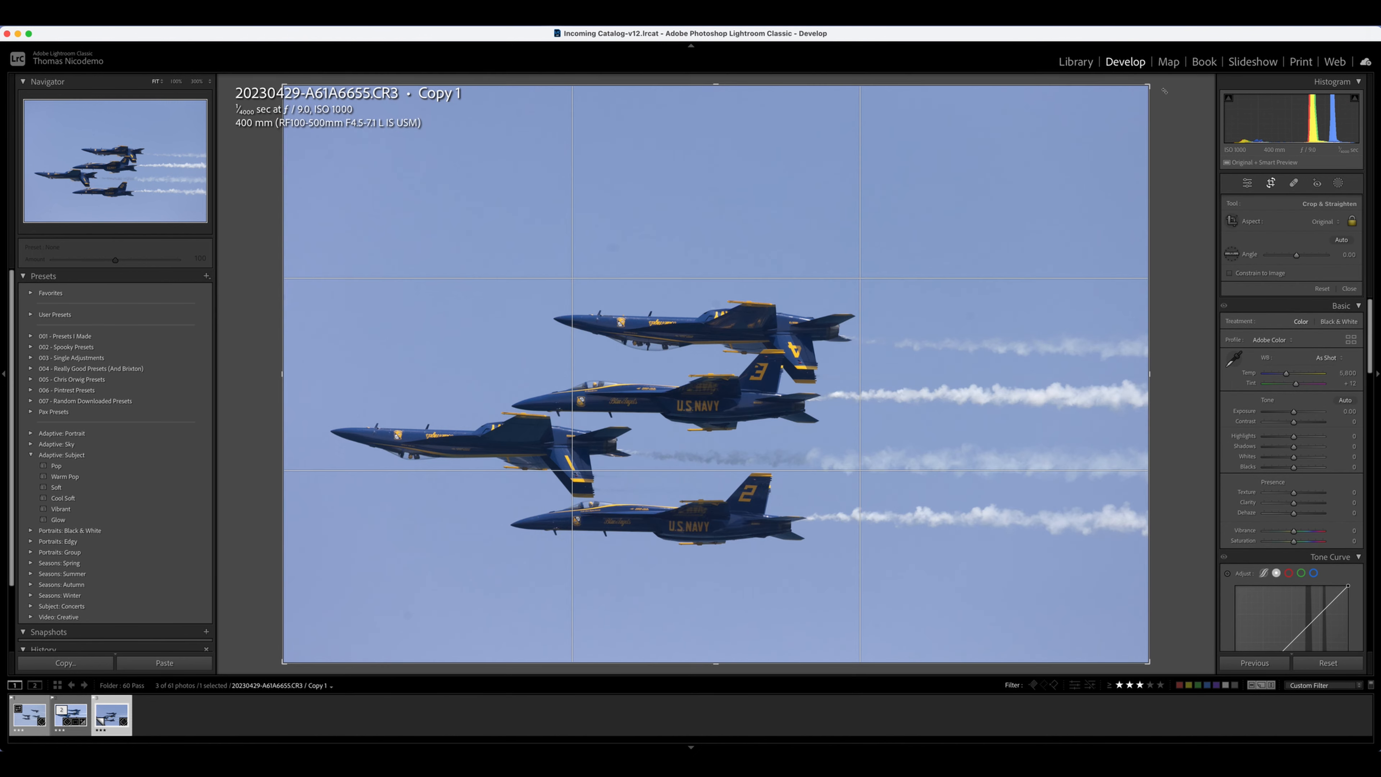
pyautogui.moveTo(1164, 91); pyautogui.dragTo(1049, 136)
pyautogui.press('Return')
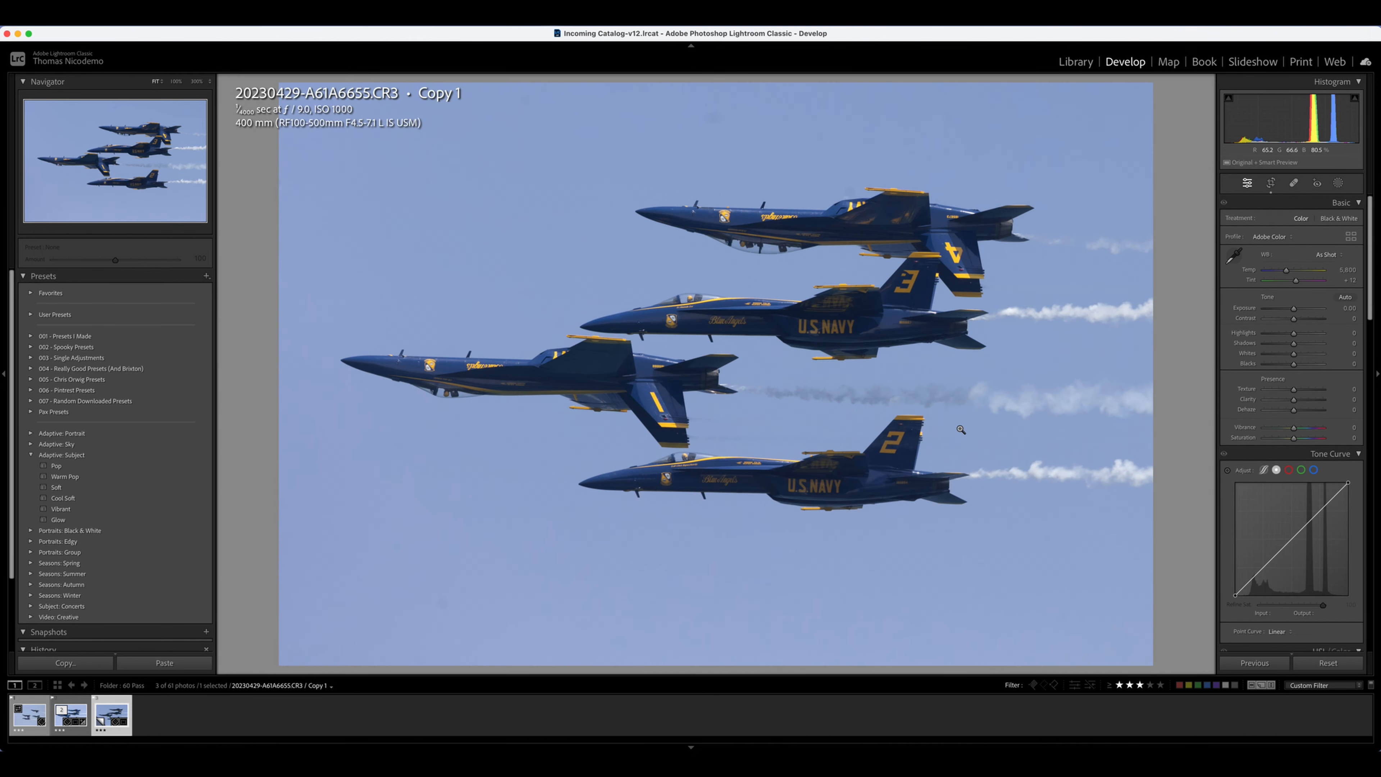
# Apply the Adaptive Subject Pop preset to the virtual copy and raise the whole photo's Exposure to +0.35.
pyautogui.click(137, 466)
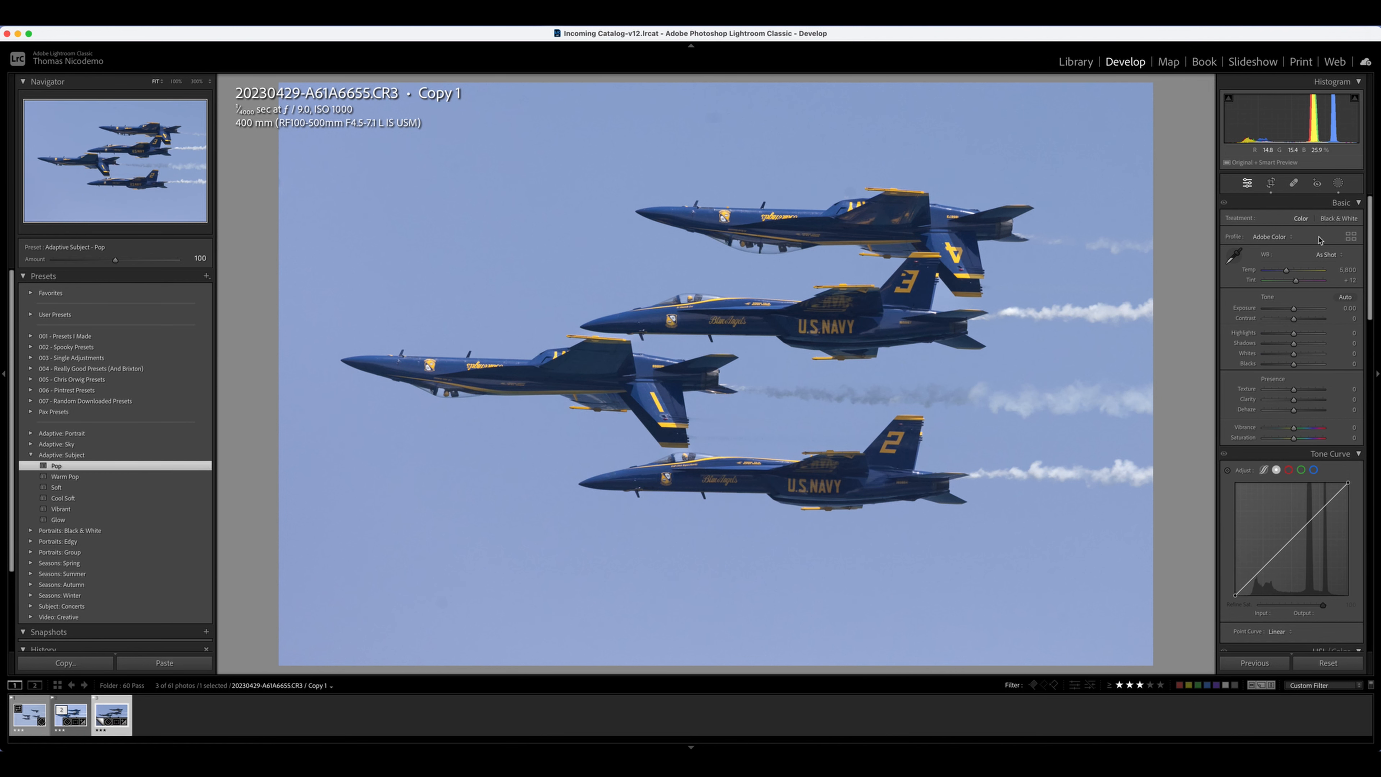
pyautogui.moveTo(1294, 309); pyautogui.dragTo(1295, 309)
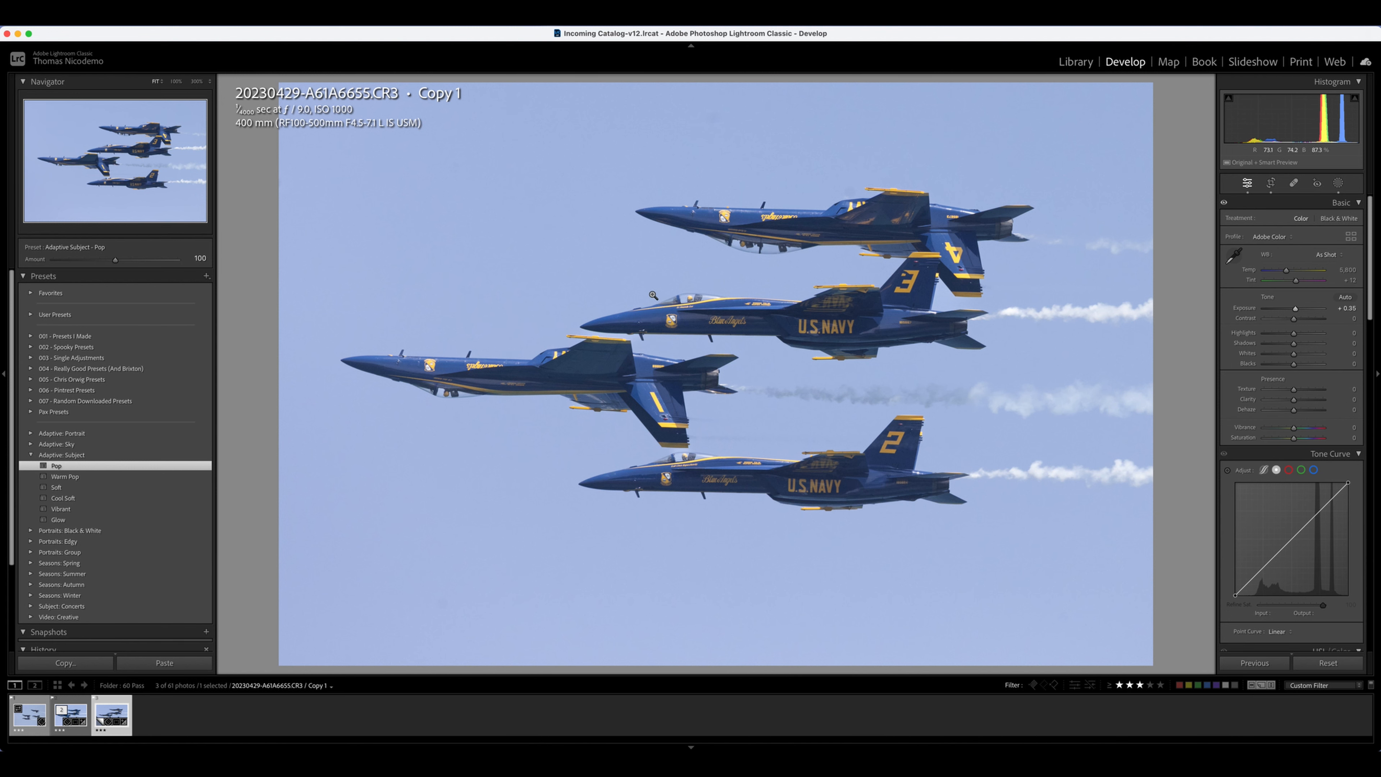
pyautogui.moveTo(1294, 344); pyautogui.dragTo(1290, 347)
# Adjust the Pop subject mask to Exposure 0.50, Temp -10 and Saturation 23.
pyautogui.click(1339, 184)
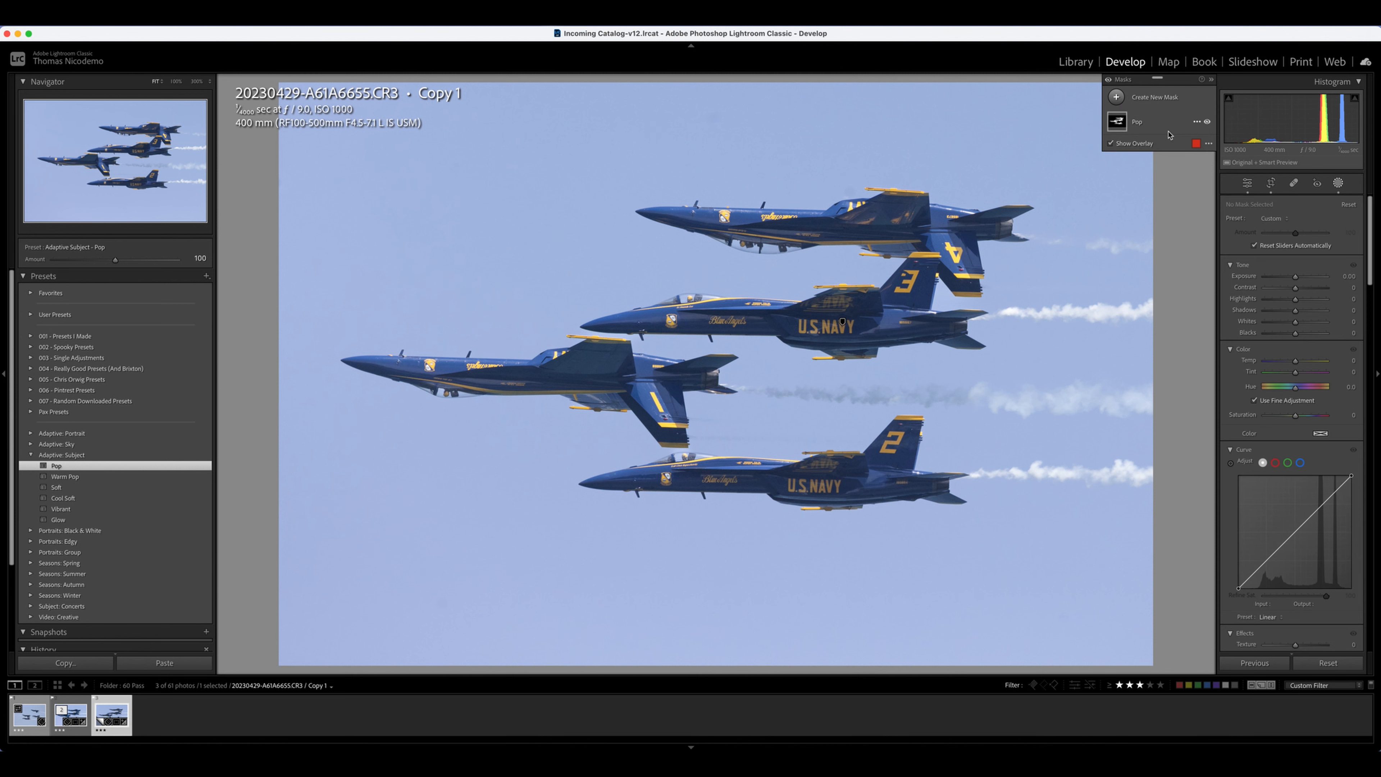
pyautogui.click(1124, 127)
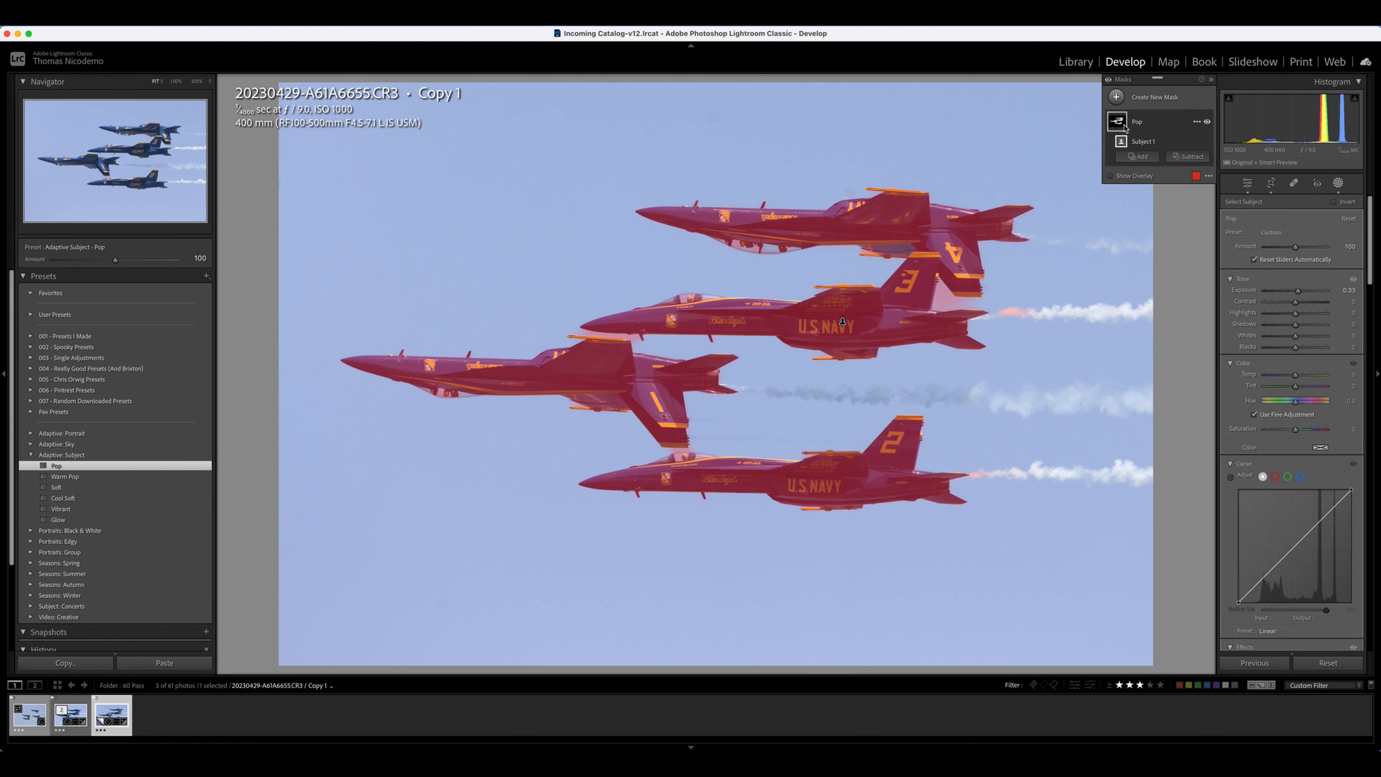
pyautogui.moveTo(1296, 429); pyautogui.dragTo(1303, 430)
pyautogui.click(1299, 292)
pyautogui.moveTo(1299, 292); pyautogui.dragTo(1300, 291)
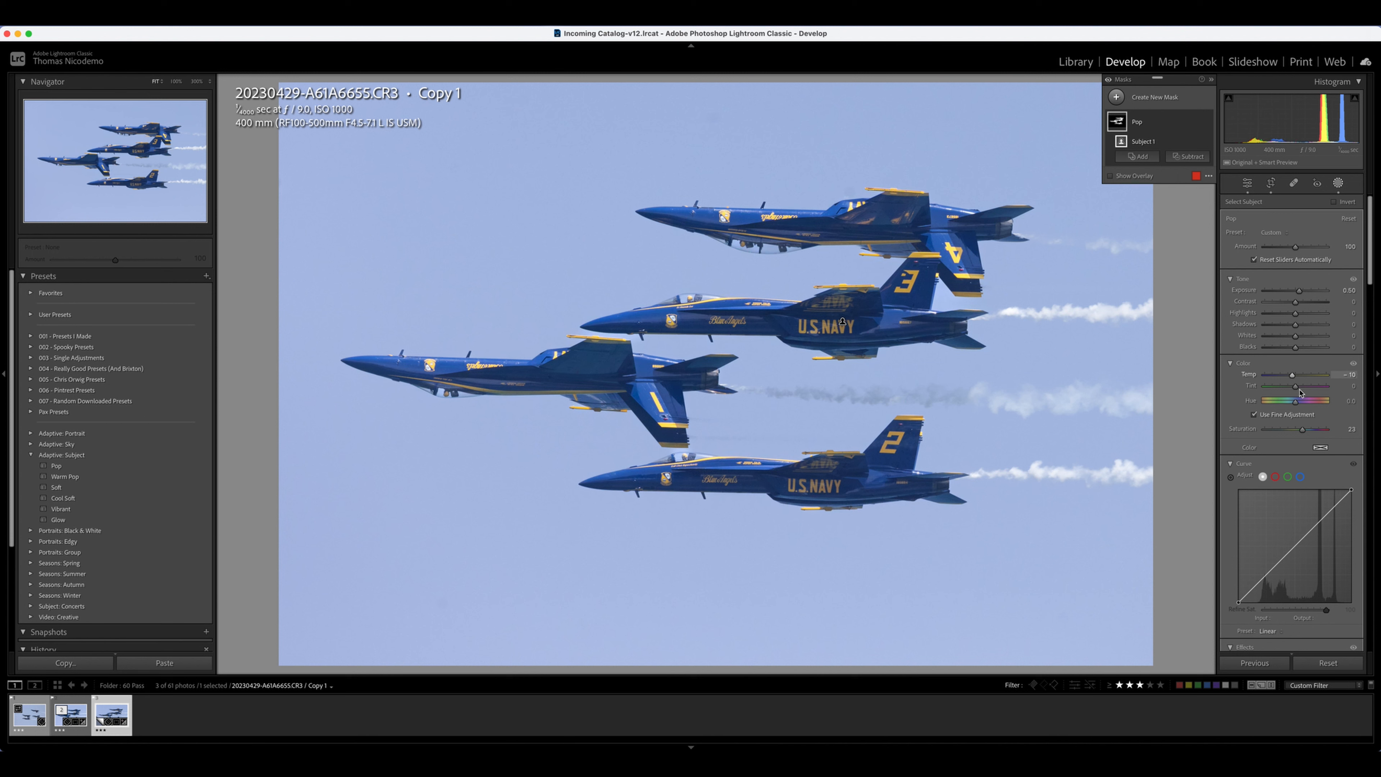
# Refine the Pop mask with Highlights 8, Shadows 8, Blacks -22 and Saturation 28, and finish masking.
pyautogui.moveTo(1296, 324); pyautogui.dragTo(1292, 348)
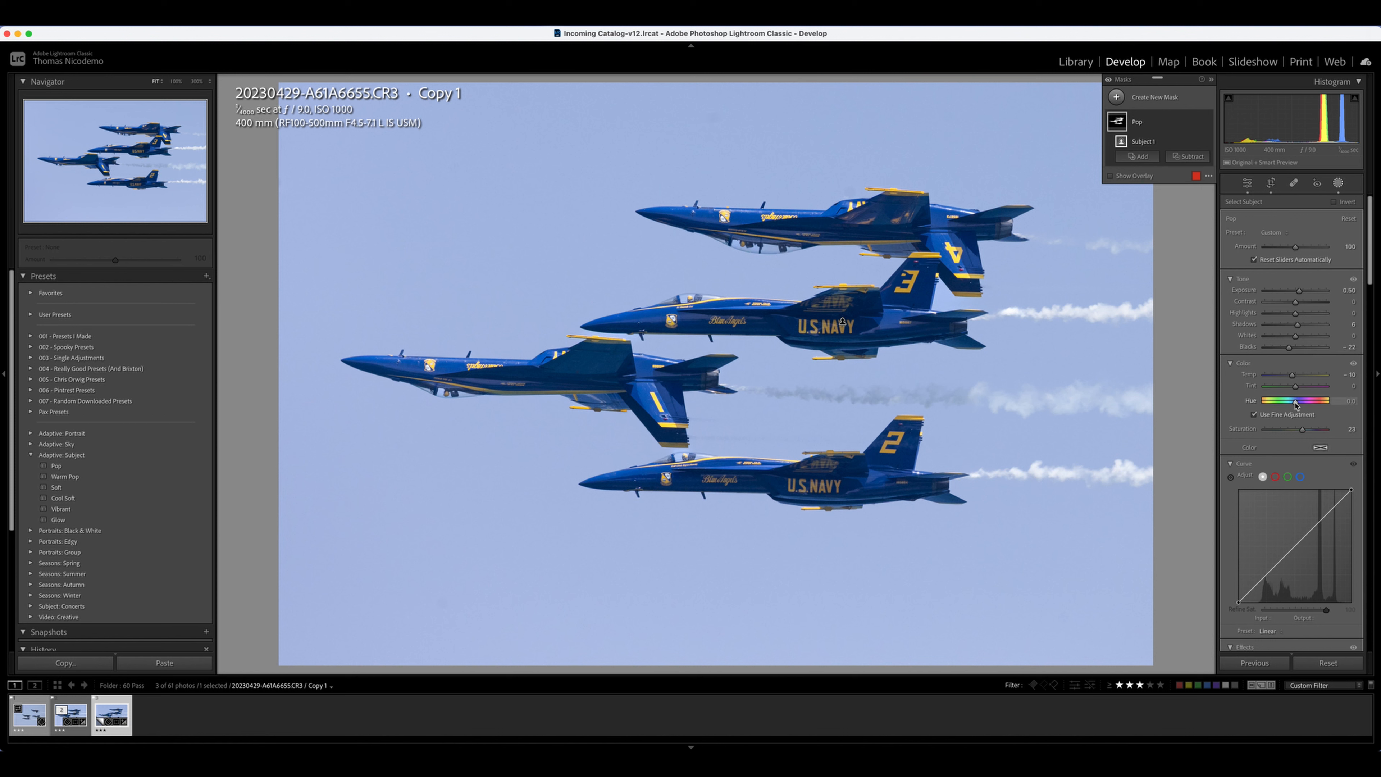
pyautogui.moveTo(1303, 429); pyautogui.dragTo(1304, 433)
pyautogui.moveTo(1297, 313)
pyautogui.mouseDown()
pyautogui.moveTo(1320, 318)
pyautogui.moveTo(1283, 321)
pyautogui.moveTo(1322, 326)
pyautogui.moveTo(1298, 325)
pyautogui.mouseUp()
pyautogui.doubleClick(1250, 348)
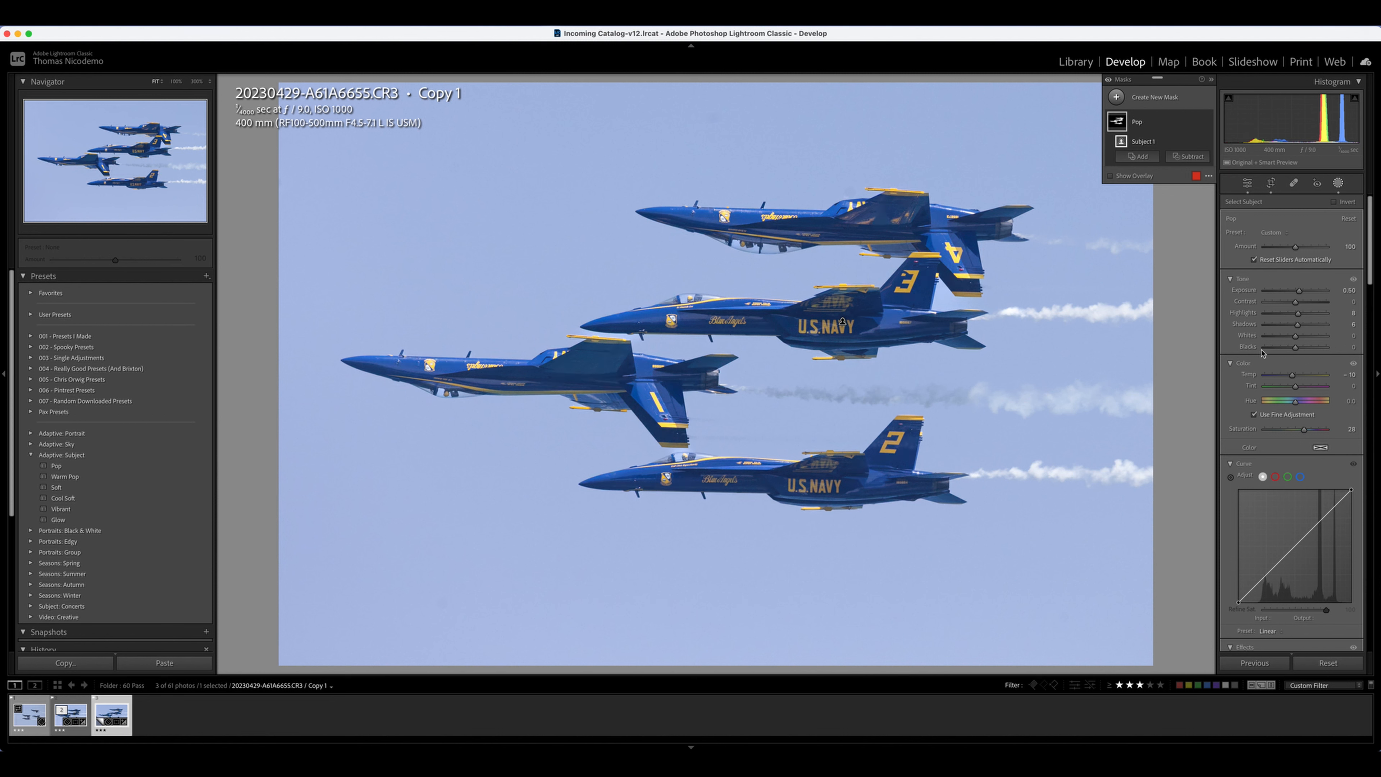
pyautogui.moveTo(1295, 348); pyautogui.dragTo(1297, 352)
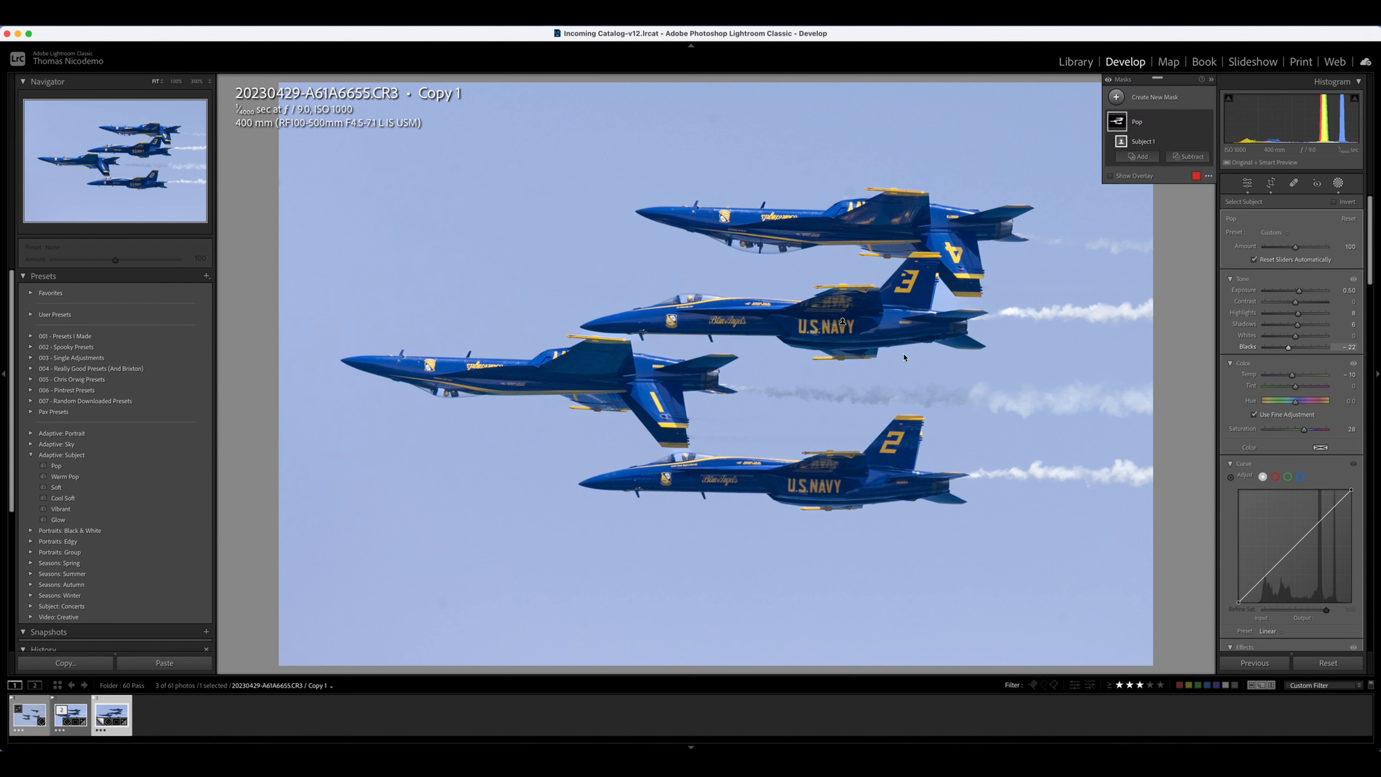
pyautogui.click(1338, 185)
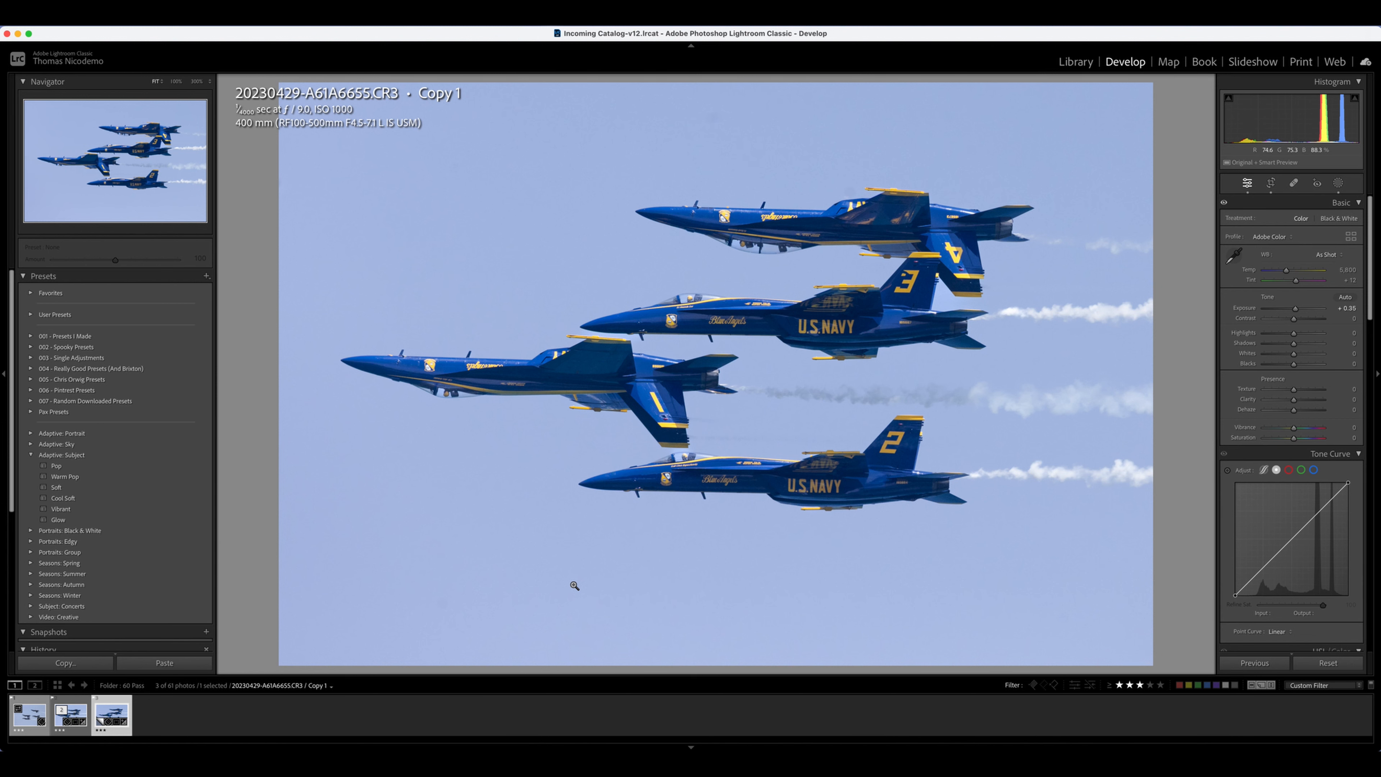
# Compare the virtual copy with the original 20230429-A61A6655.CR3 edit, ending on the original.
pyautogui.press('Left')
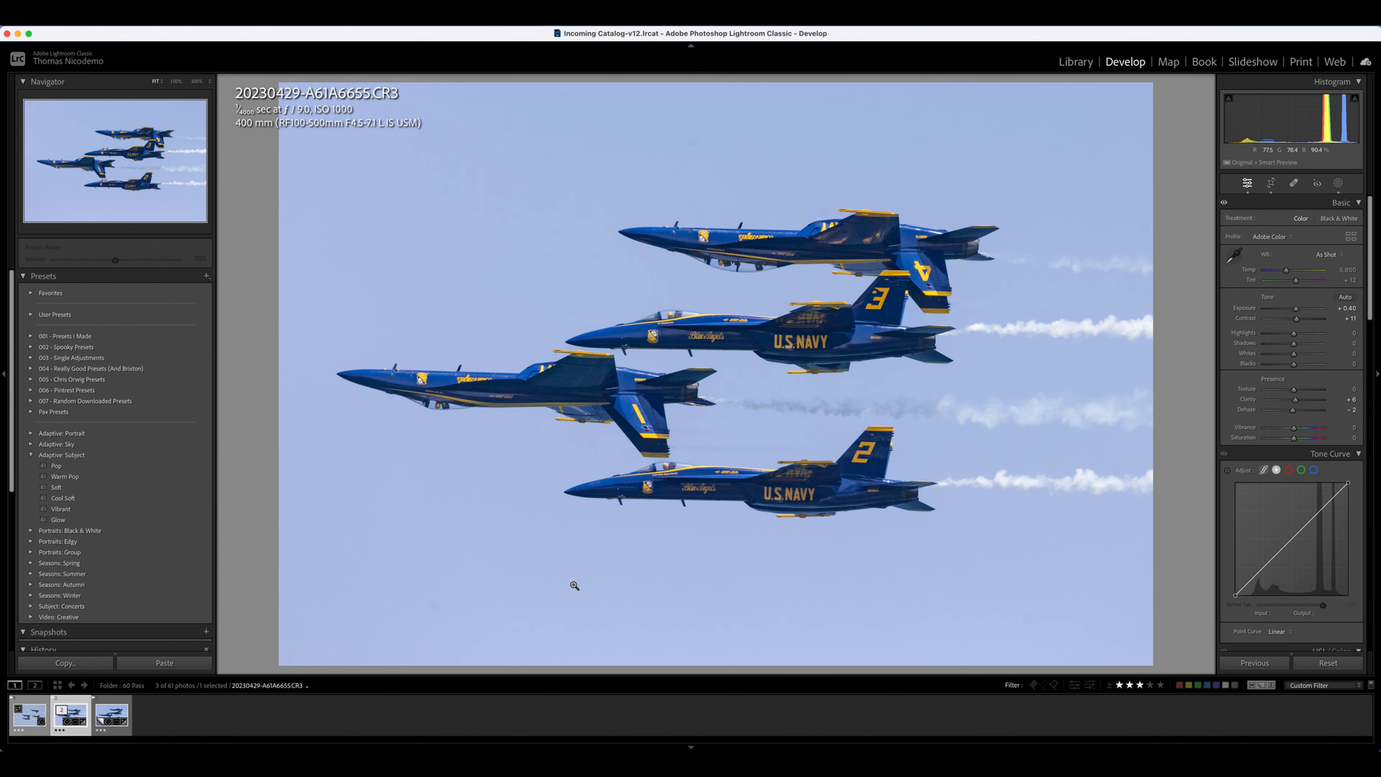
pyautogui.press('Right')
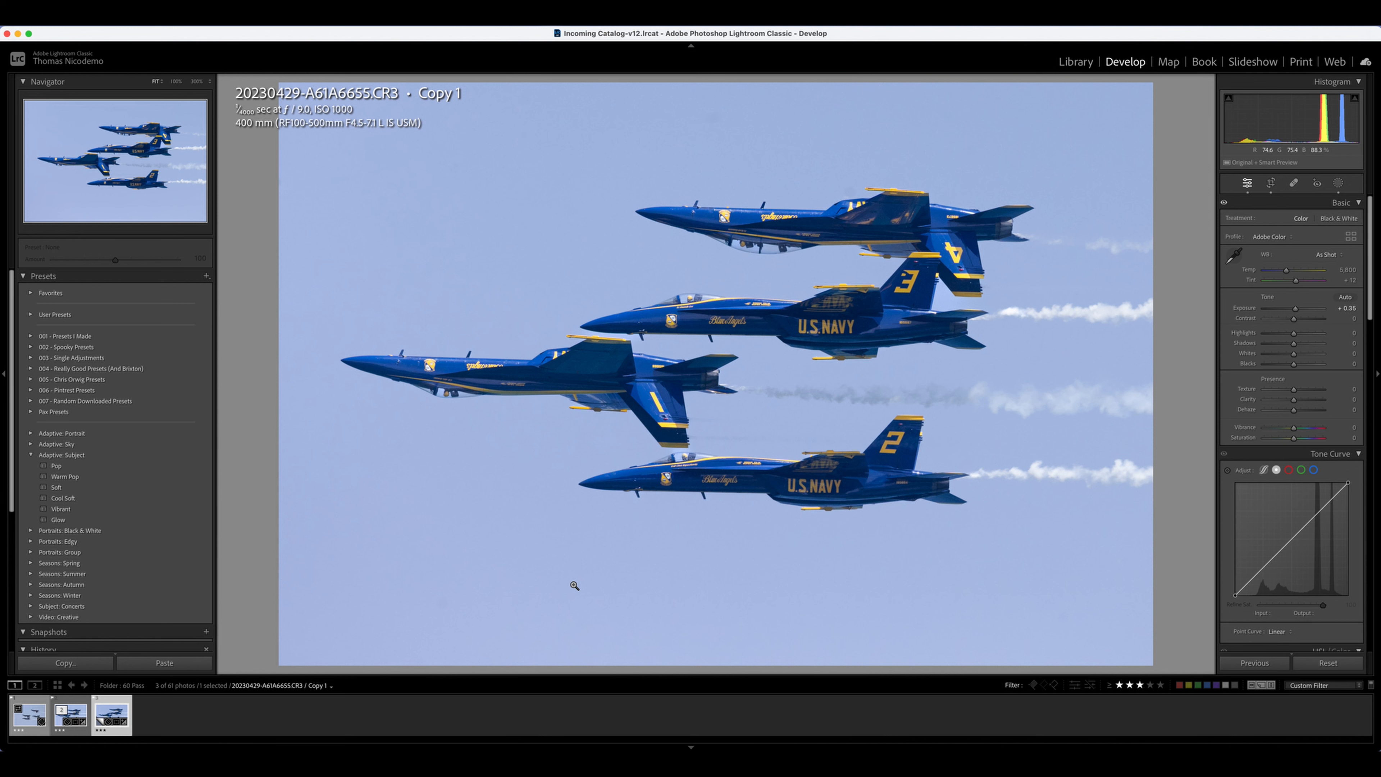
pyautogui.press('Left')
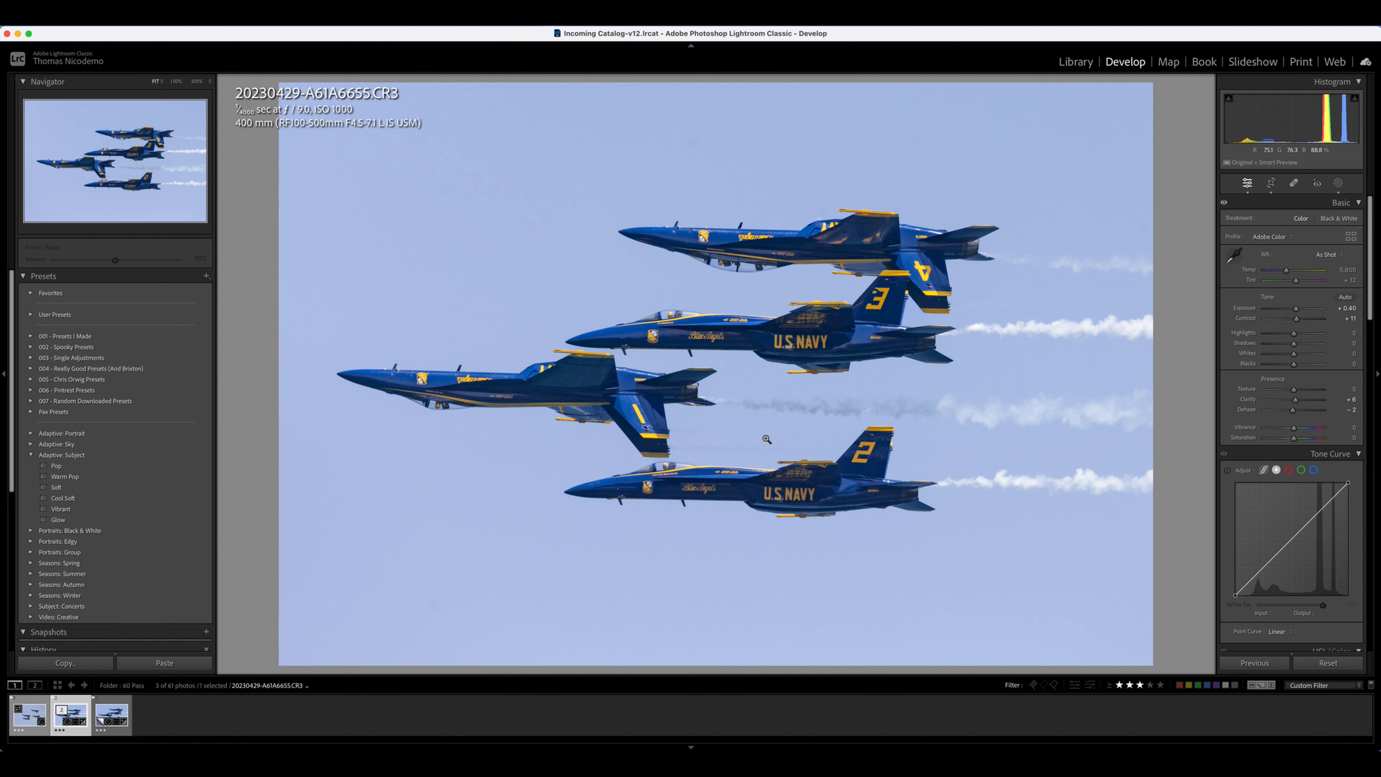
# Inspect the sky around the uppermost jet and remove two spots above it with Content-Aware Remove.
pyautogui.click(853, 214)
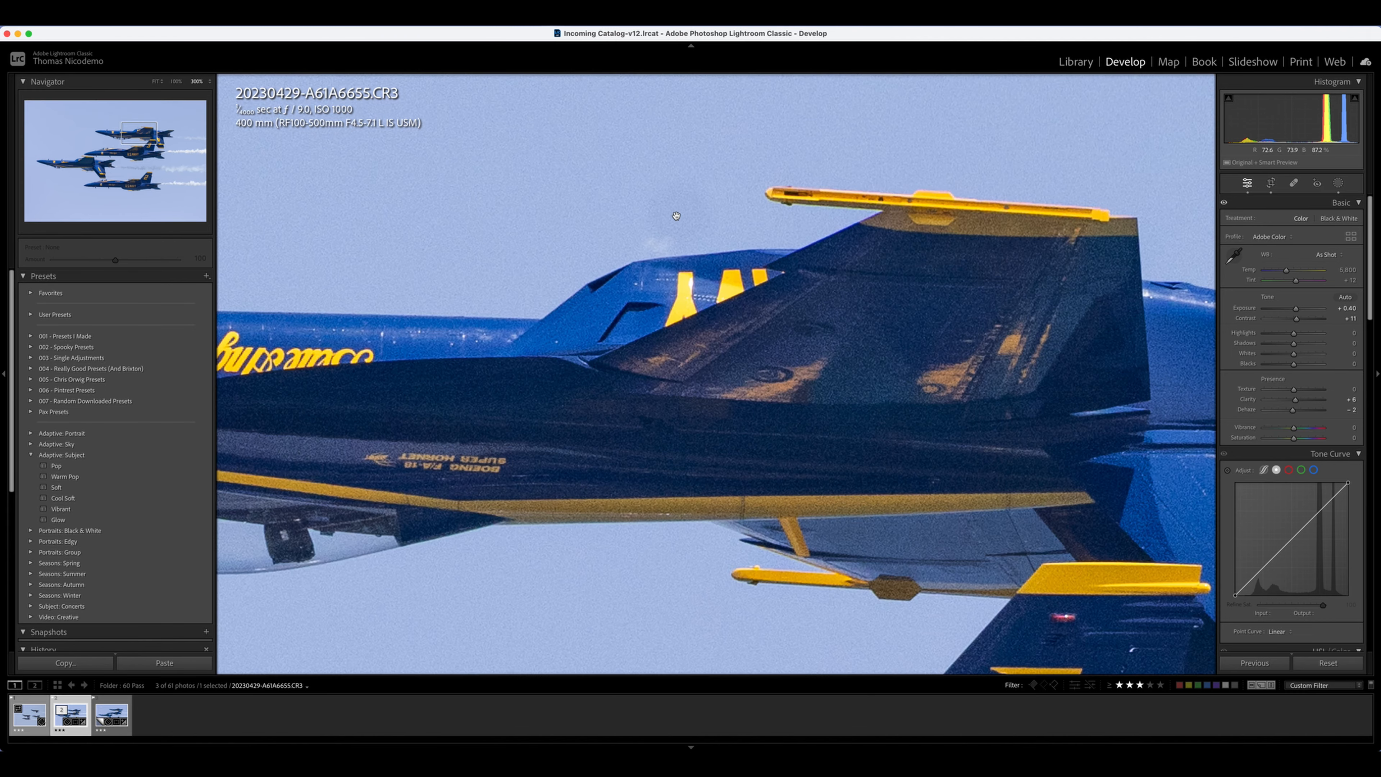
pyautogui.click(688, 228)
pyautogui.click(759, 214)
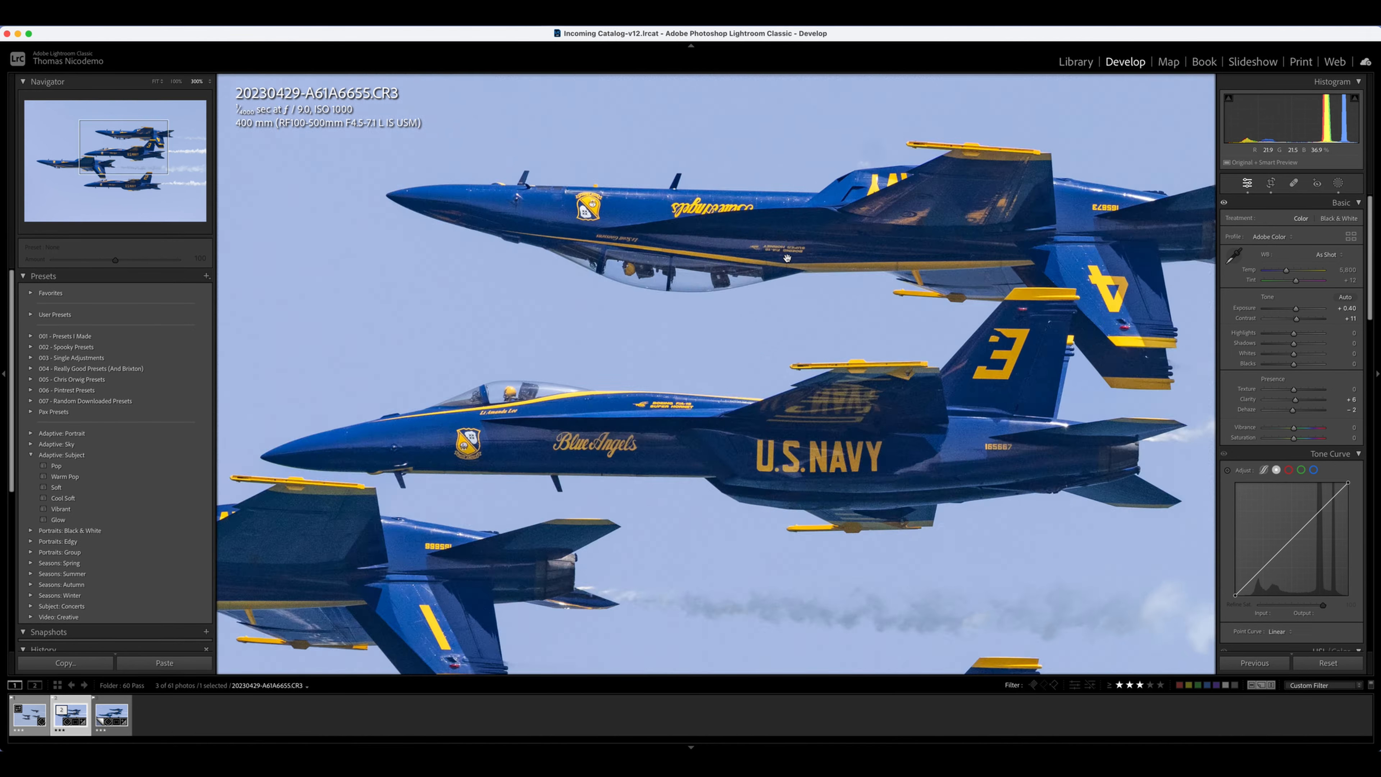
pyautogui.scroll(5, 743, 536)
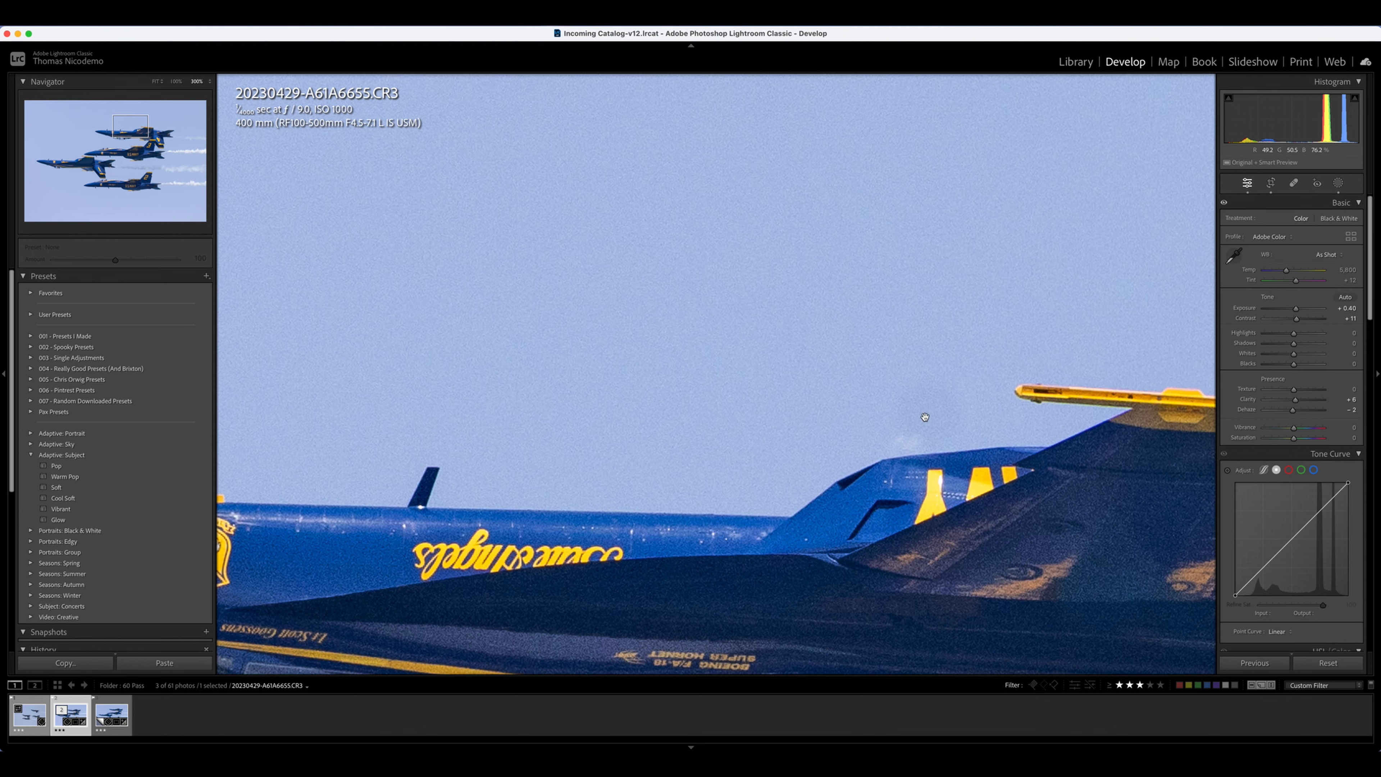
pyautogui.scroll(8, 608, 346)
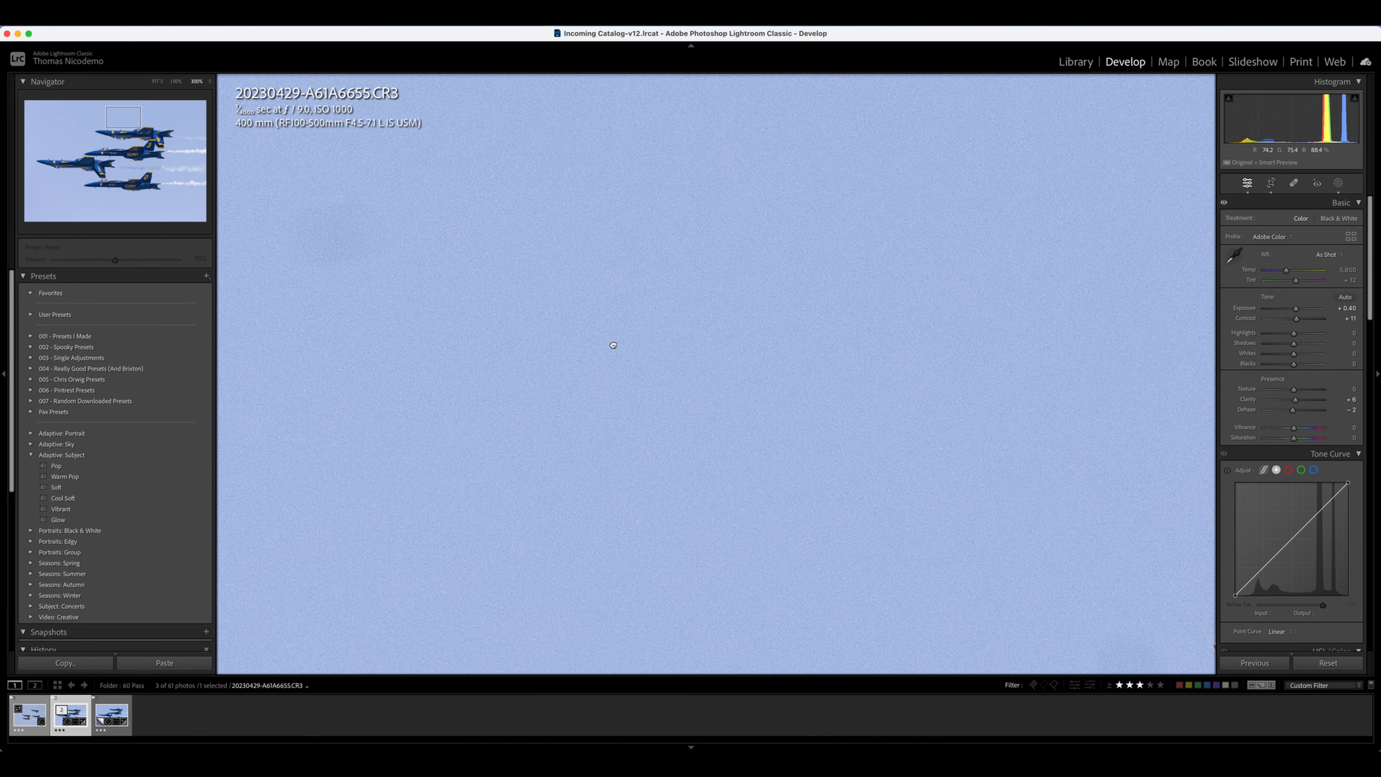
pyautogui.click(612, 346)
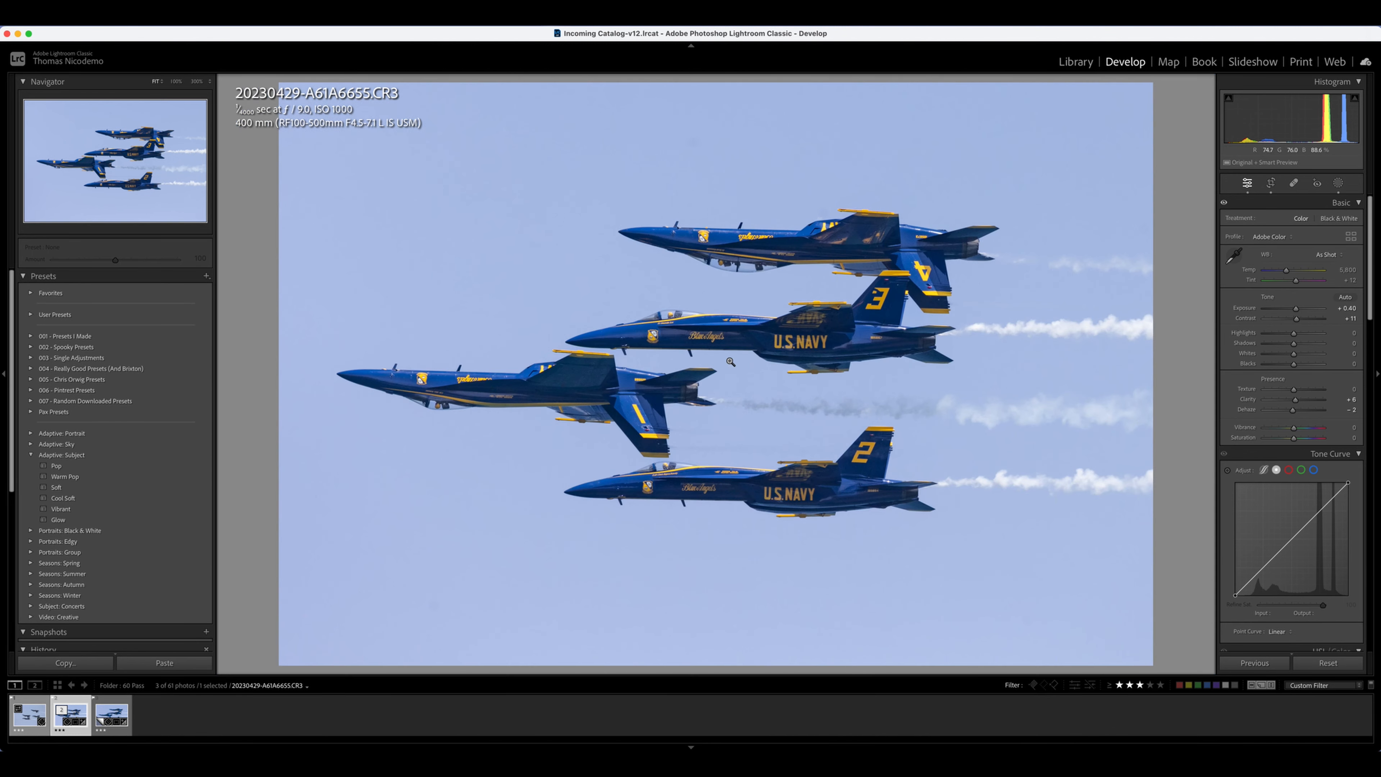
pyautogui.click(1294, 183)
pyautogui.scroll(-3, 821, 188)
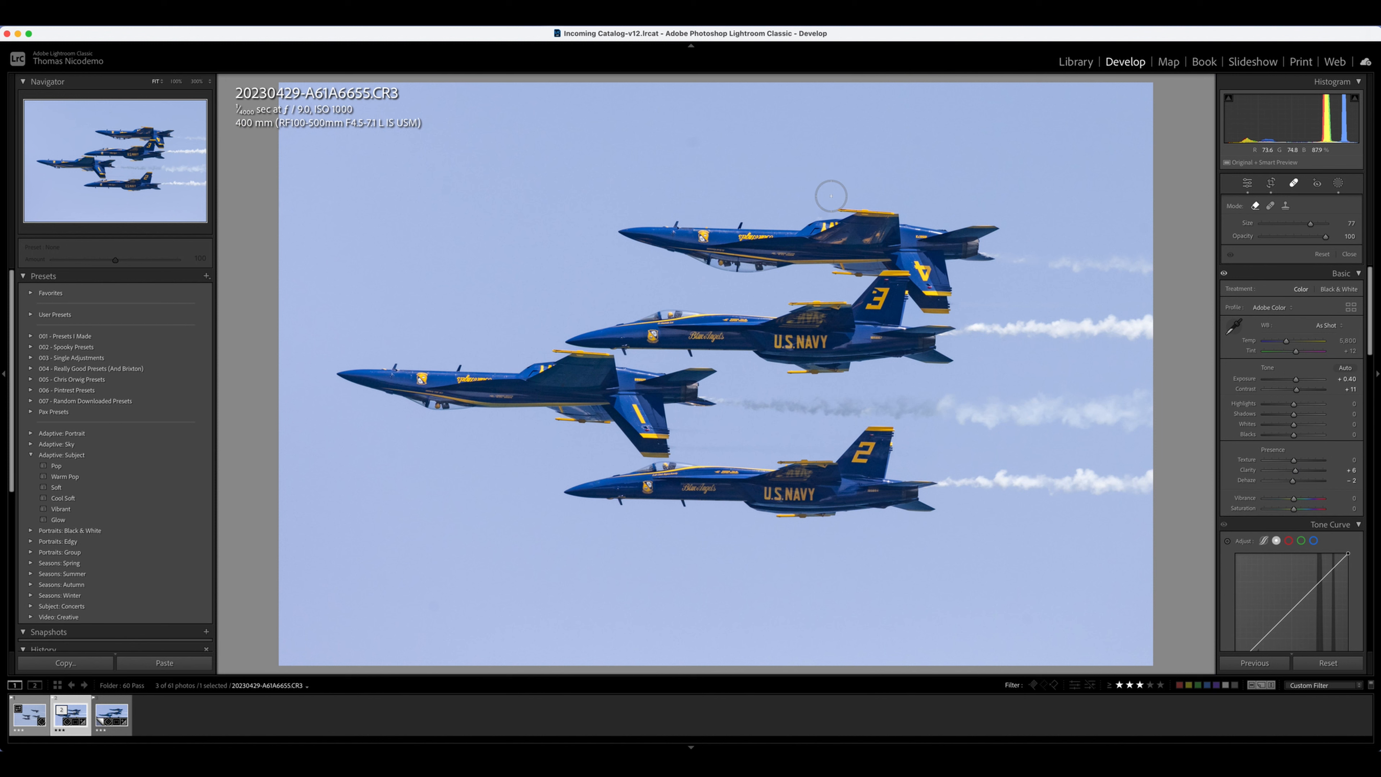
pyautogui.scroll(3, 699, 175)
pyautogui.click(694, 143)
pyautogui.scroll(-10, 823, 209)
pyautogui.click(825, 214)
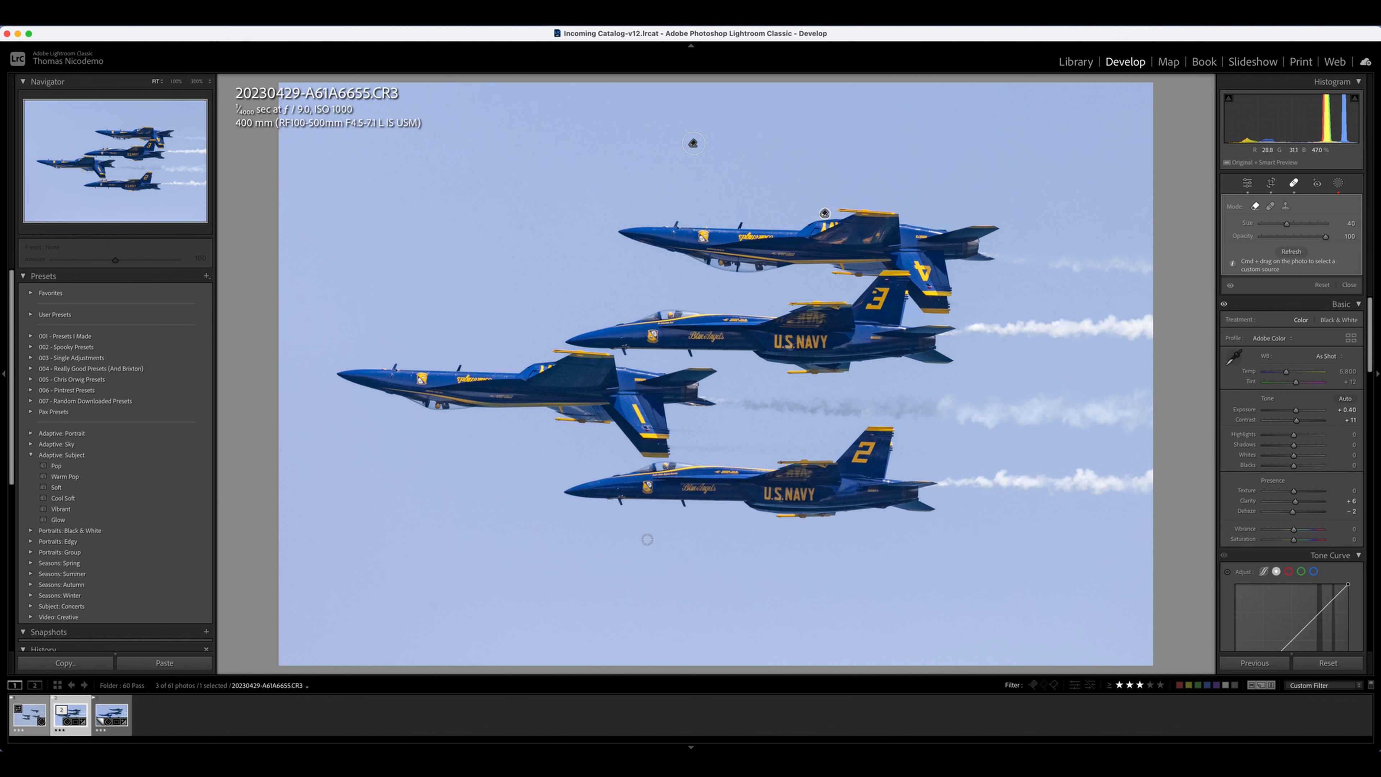
# Try Content-Aware Remove on jet 3's U.S. NAVY lettering and delete that removal spot.
pyautogui.click(802, 339)
pyautogui.click(1294, 185)
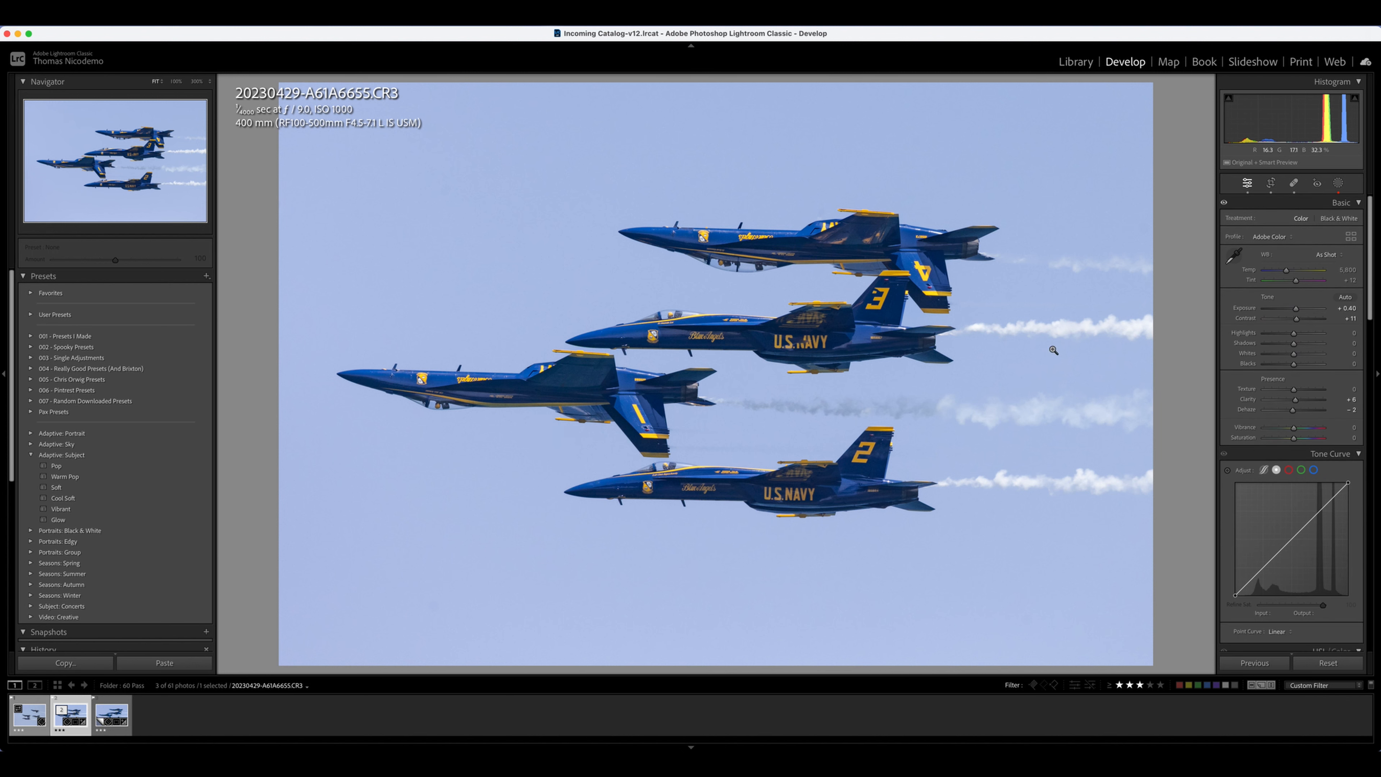
pyautogui.click(1293, 184)
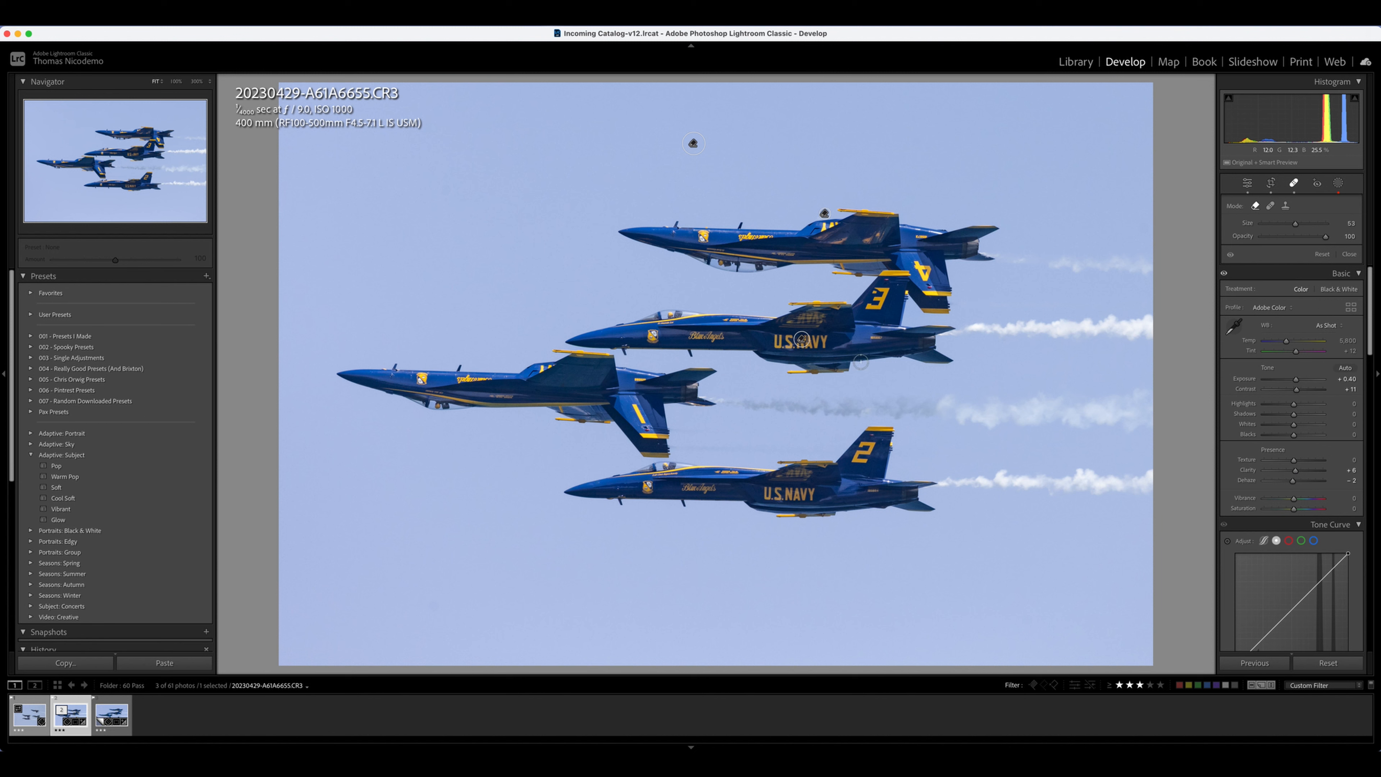
pyautogui.rightClick(803, 341)
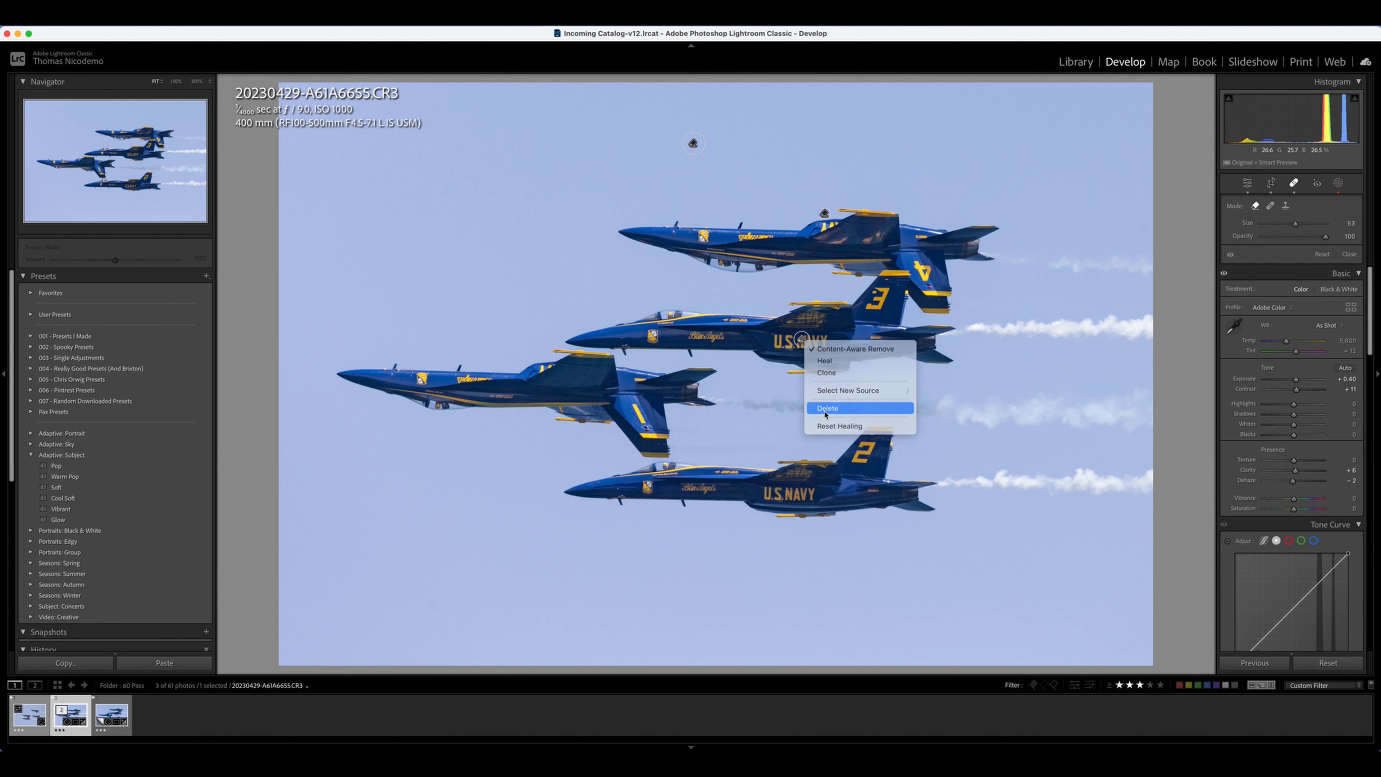
pyautogui.click(824, 412)
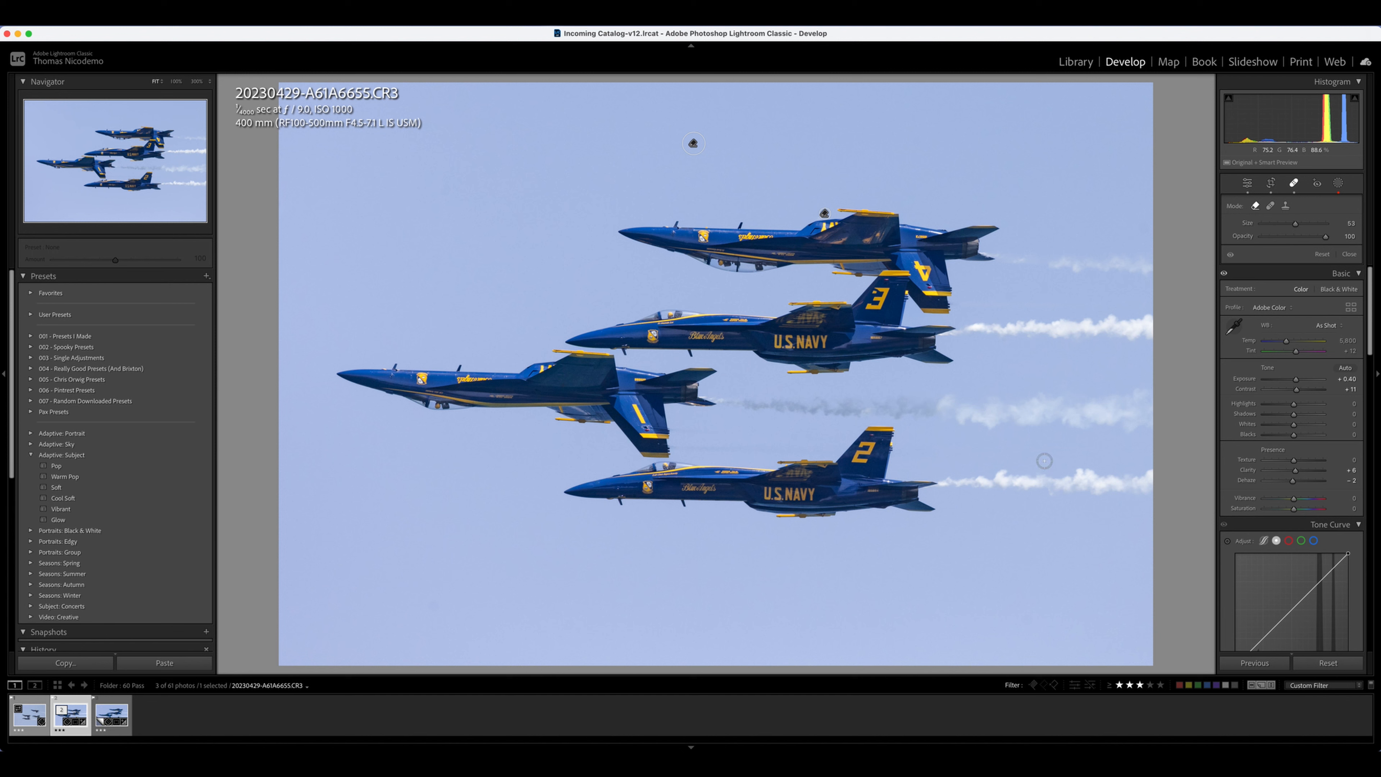
pyautogui.click(1293, 185)
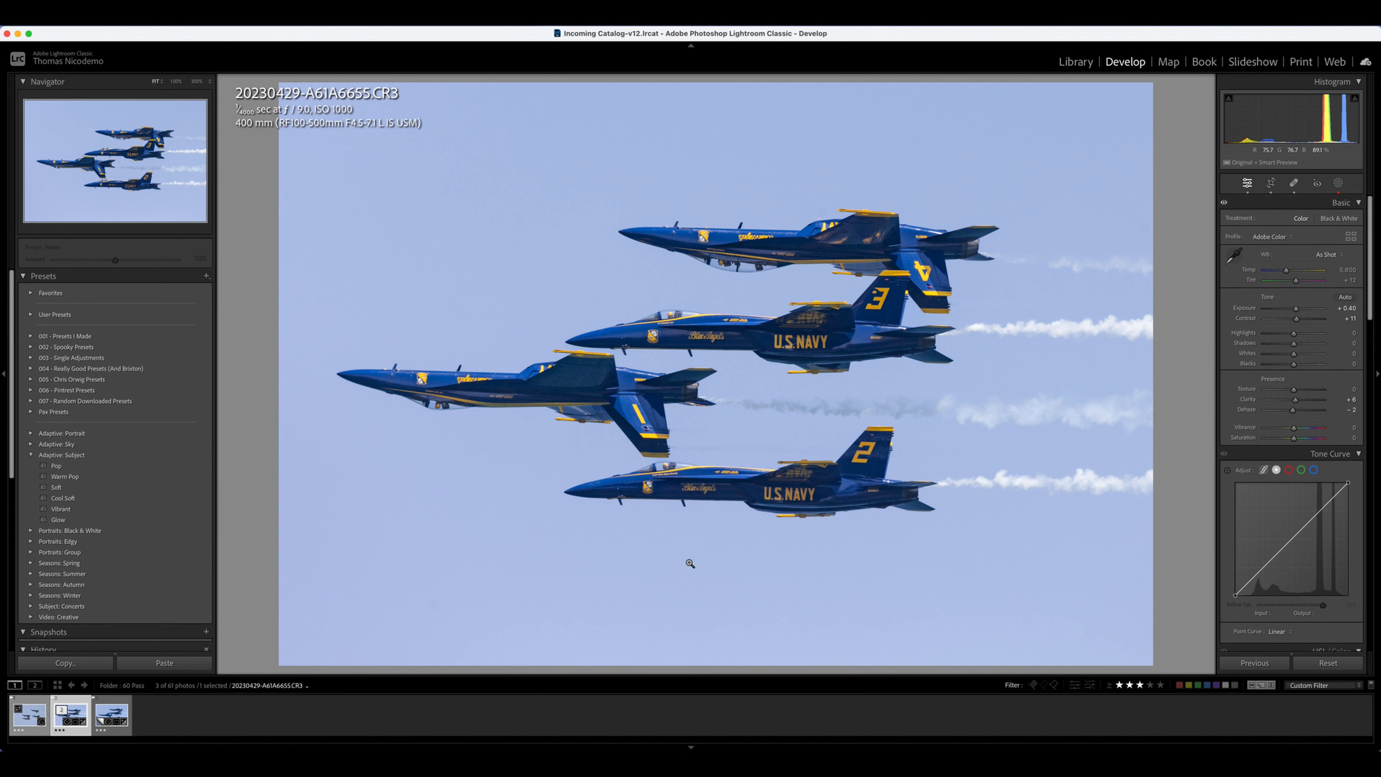
# Create a new Select Subject mask on the jets and invert it to cover the sky and smoke.
pyautogui.scroll(-15, 1291, 573)
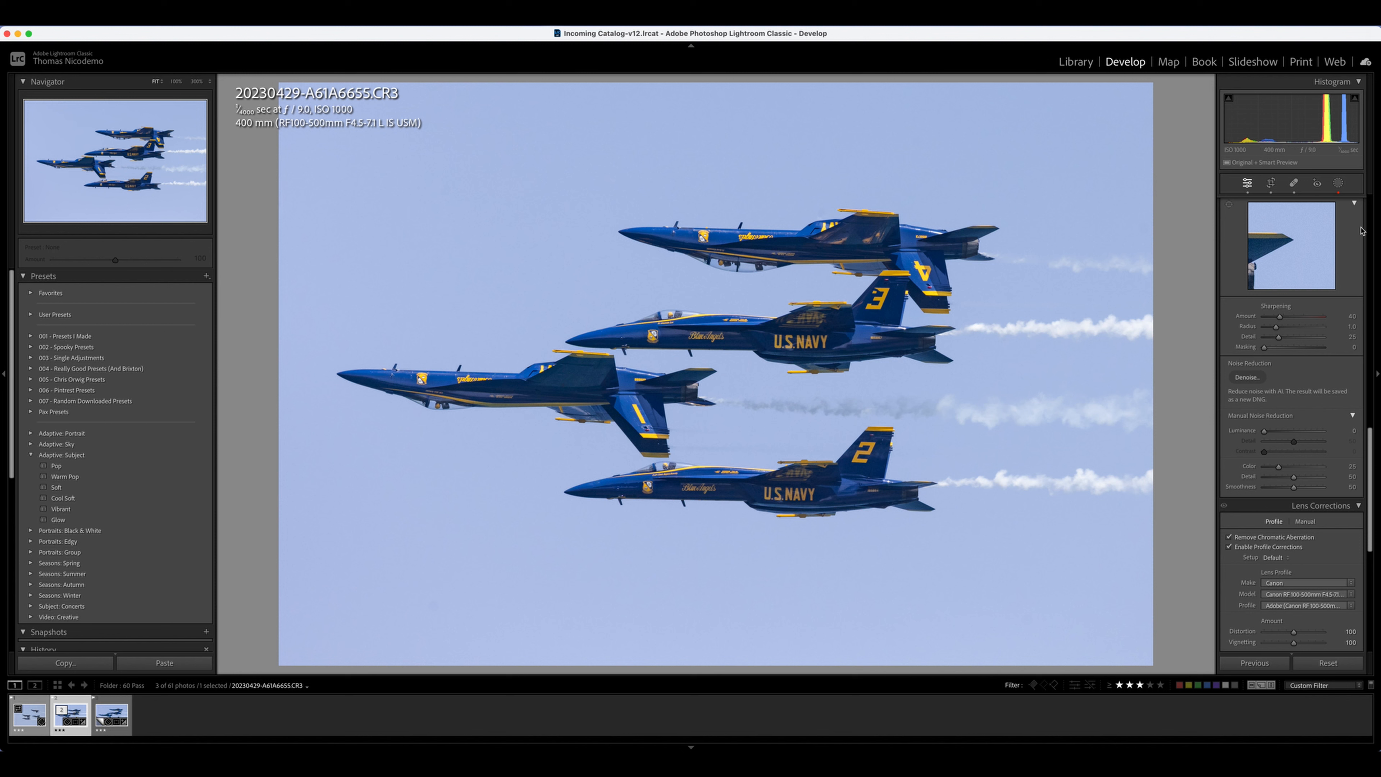
pyautogui.click(1338, 185)
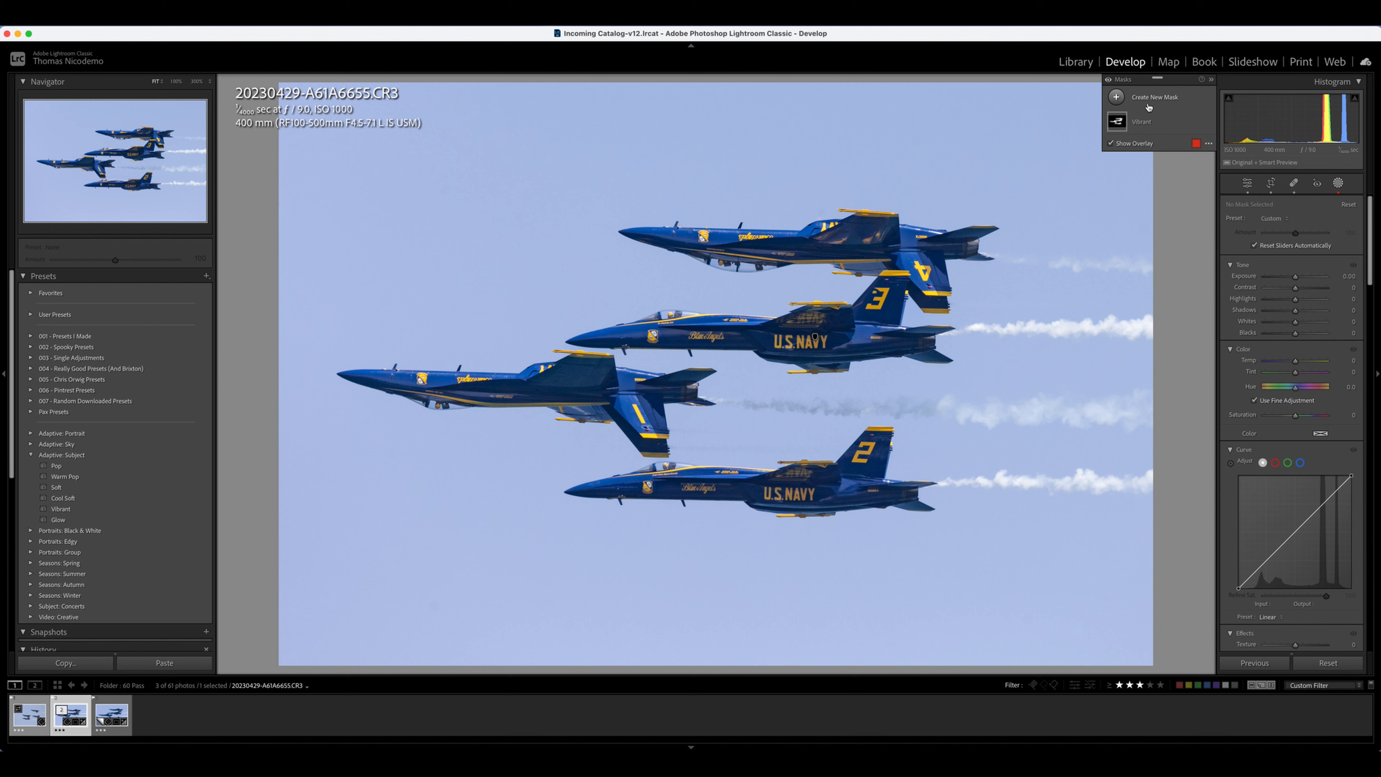
pyautogui.click(1116, 97)
pyautogui.click(1161, 120)
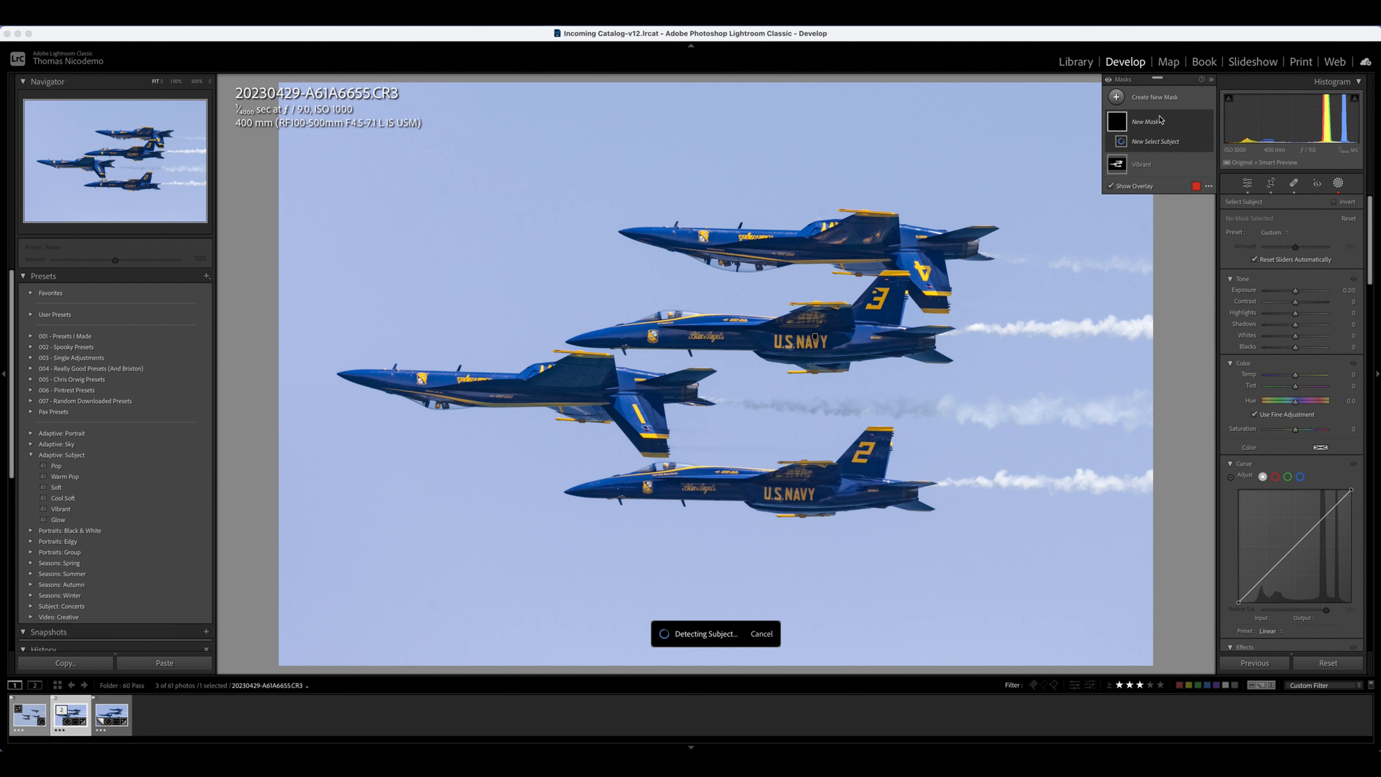
pyautogui.rightClick(1119, 121)
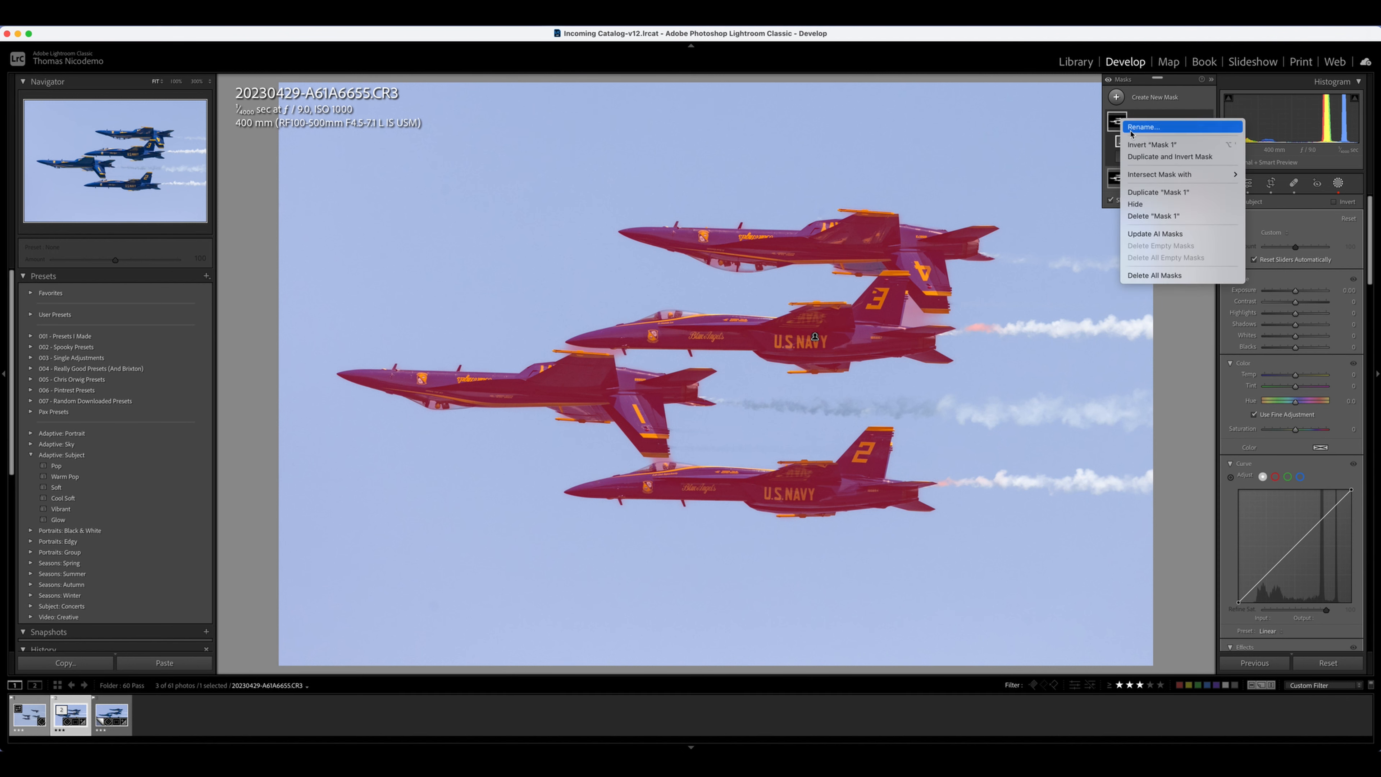
pyautogui.click(1157, 144)
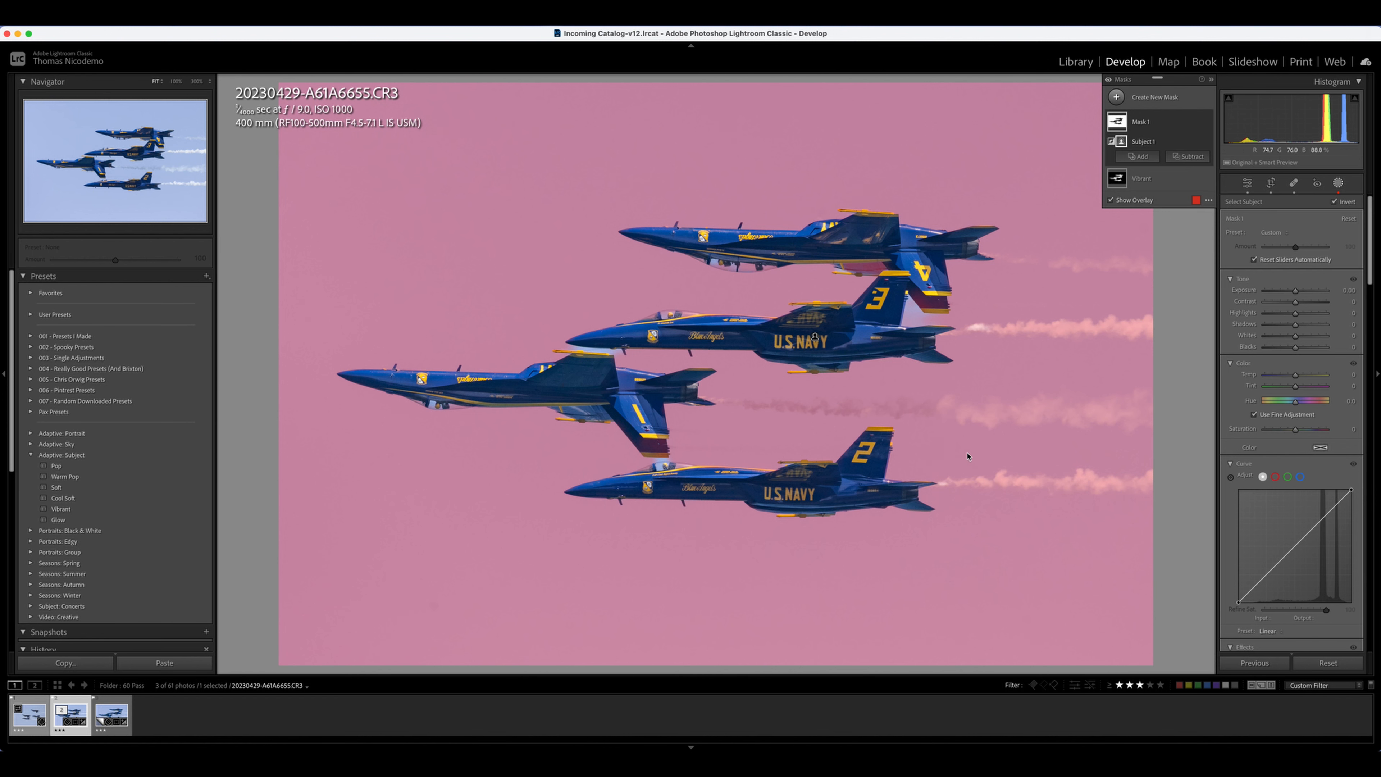
# Set the inverted mask's Exposure to 0.43 and return to the Library grid.
pyautogui.moveTo(1296, 294); pyautogui.dragTo(1302, 294)
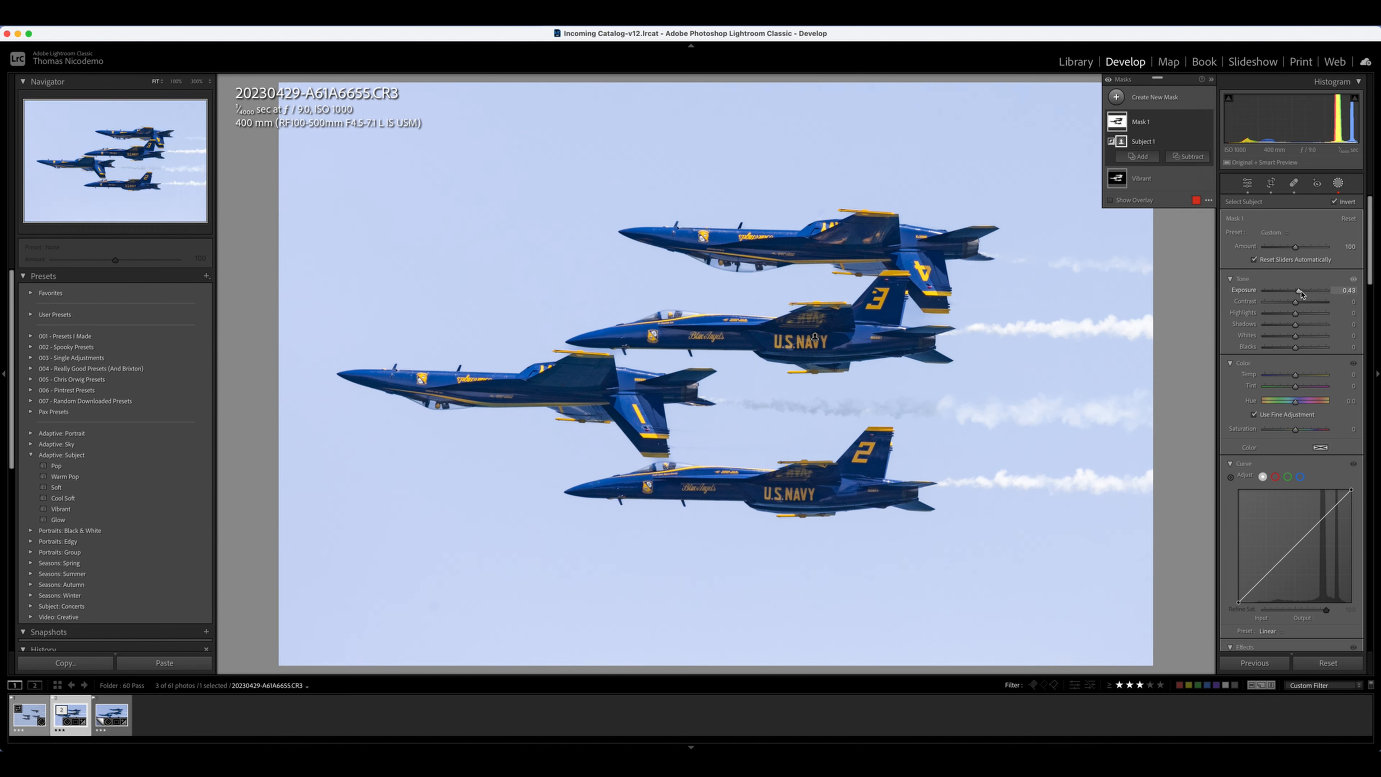
pyautogui.click(1338, 182)
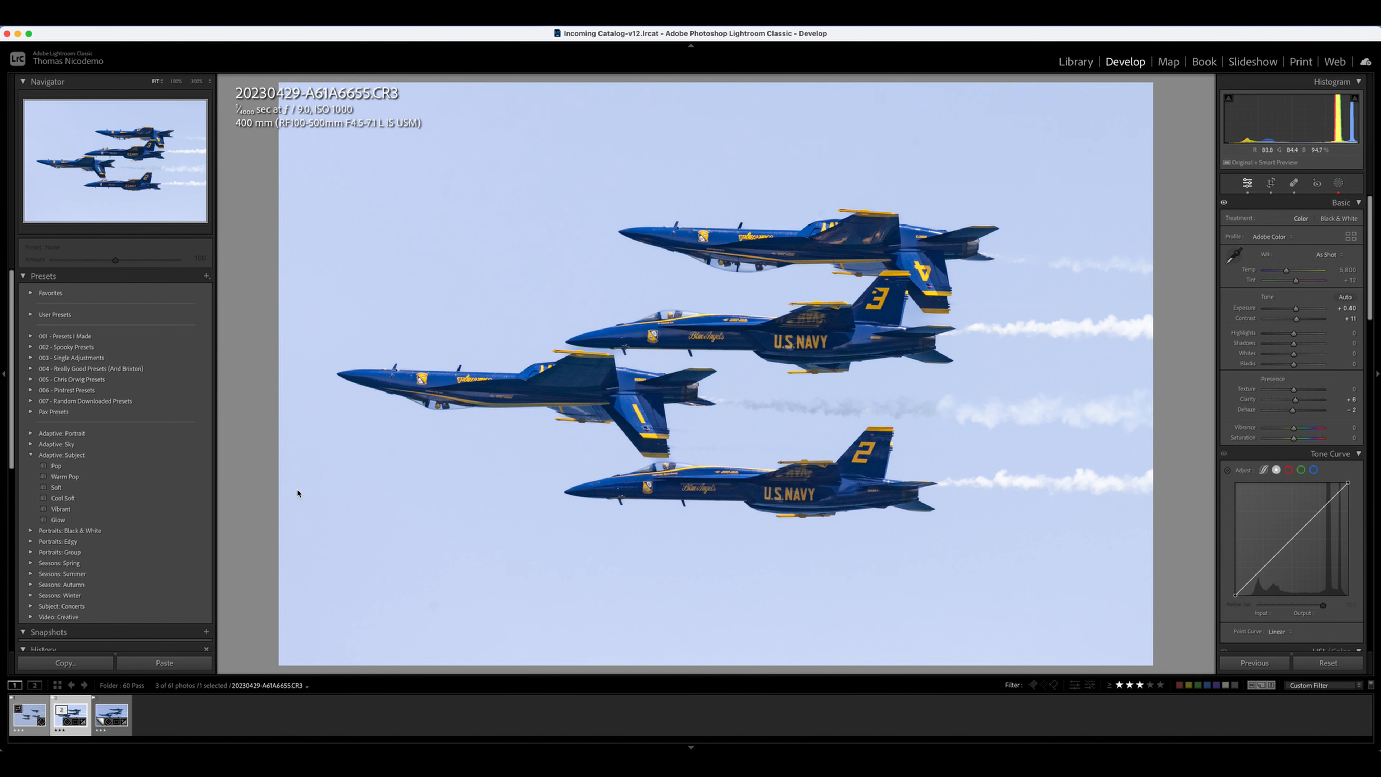
pyautogui.press('g')
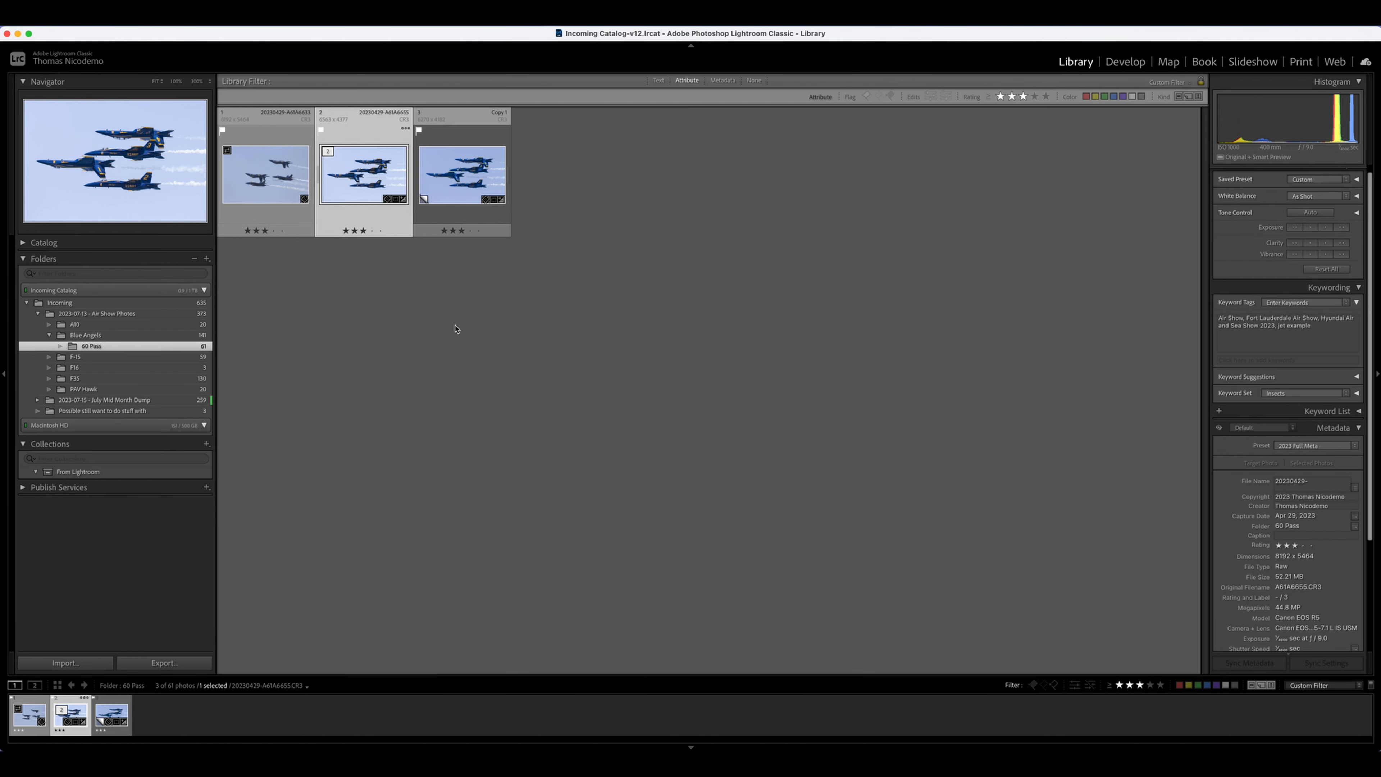
# View the first photo in the F16 folder, then return to the 60 Pass folder and show photo A61A6633.
pyautogui.click(114, 366)
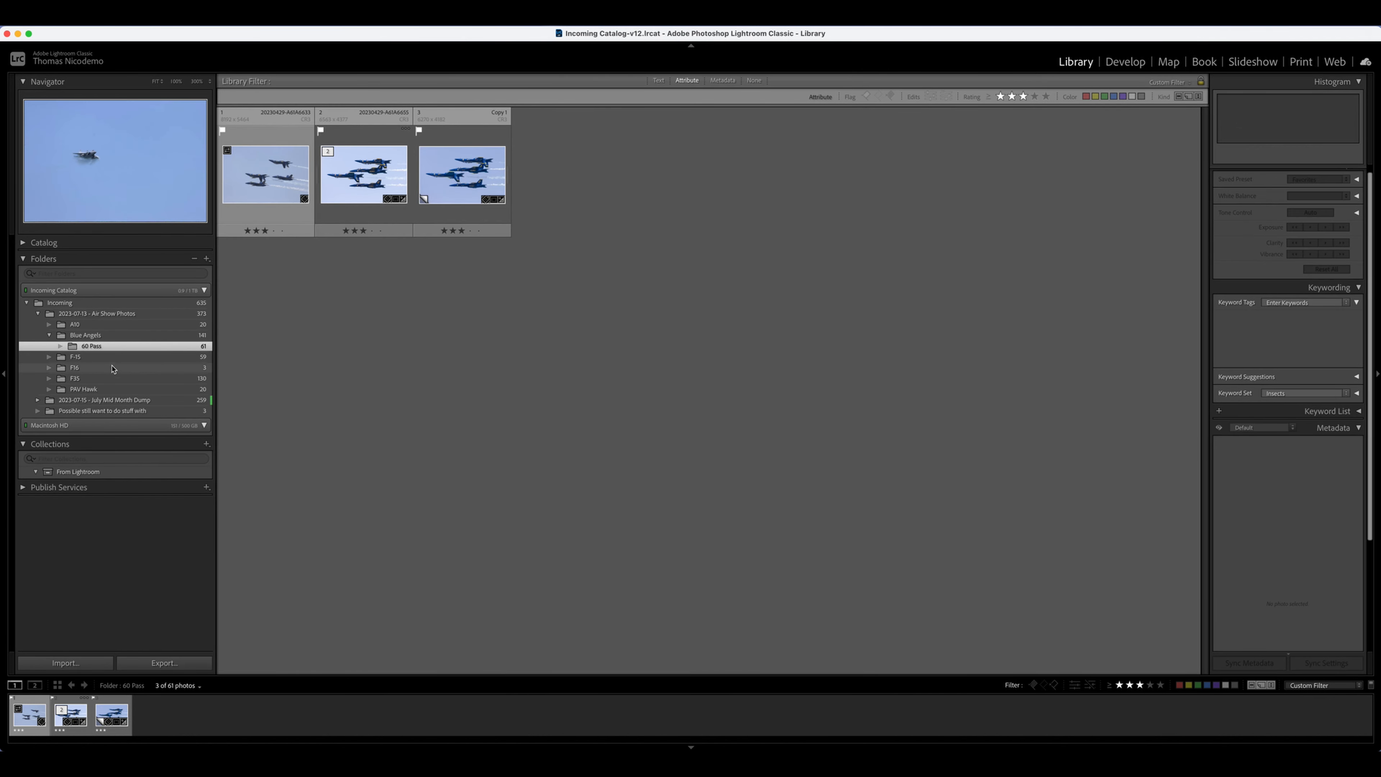
pyautogui.doubleClick(275, 145)
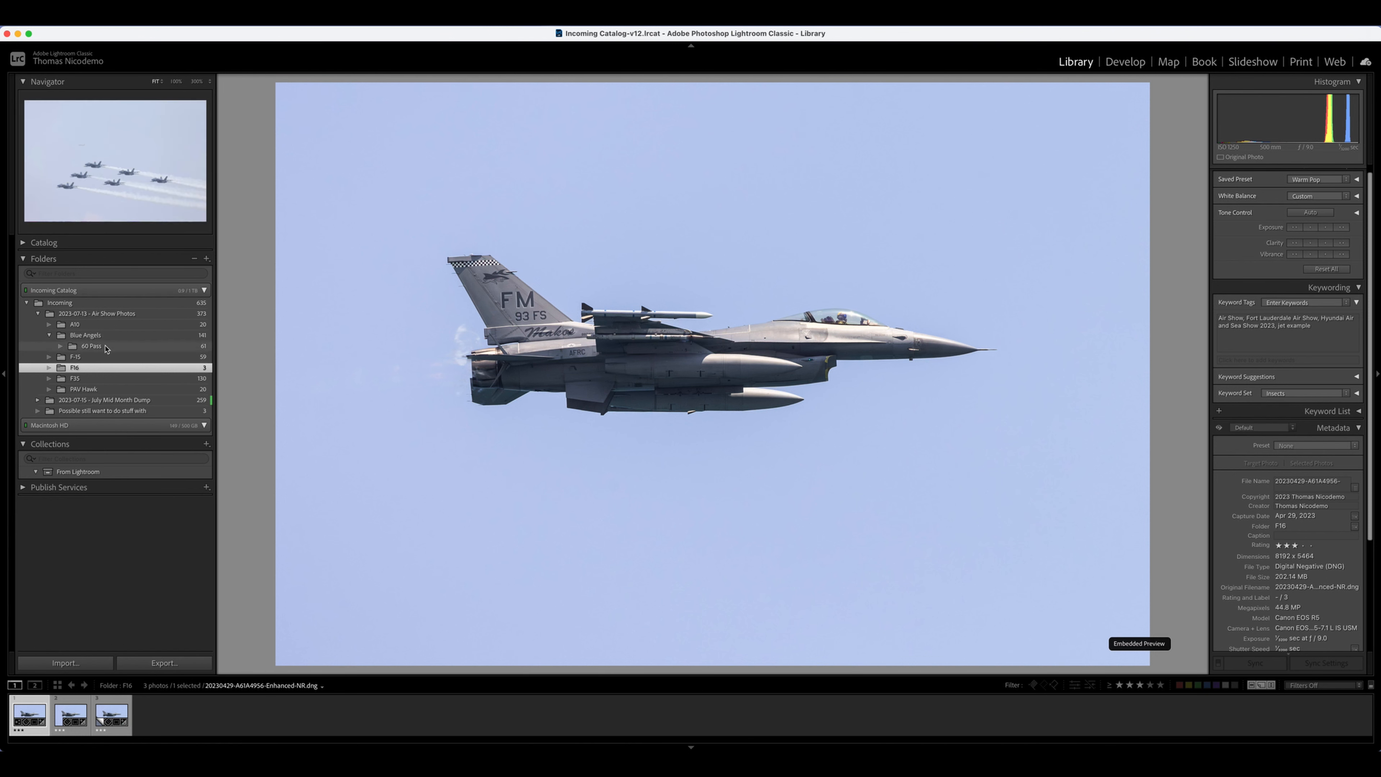
pyautogui.click(91, 345)
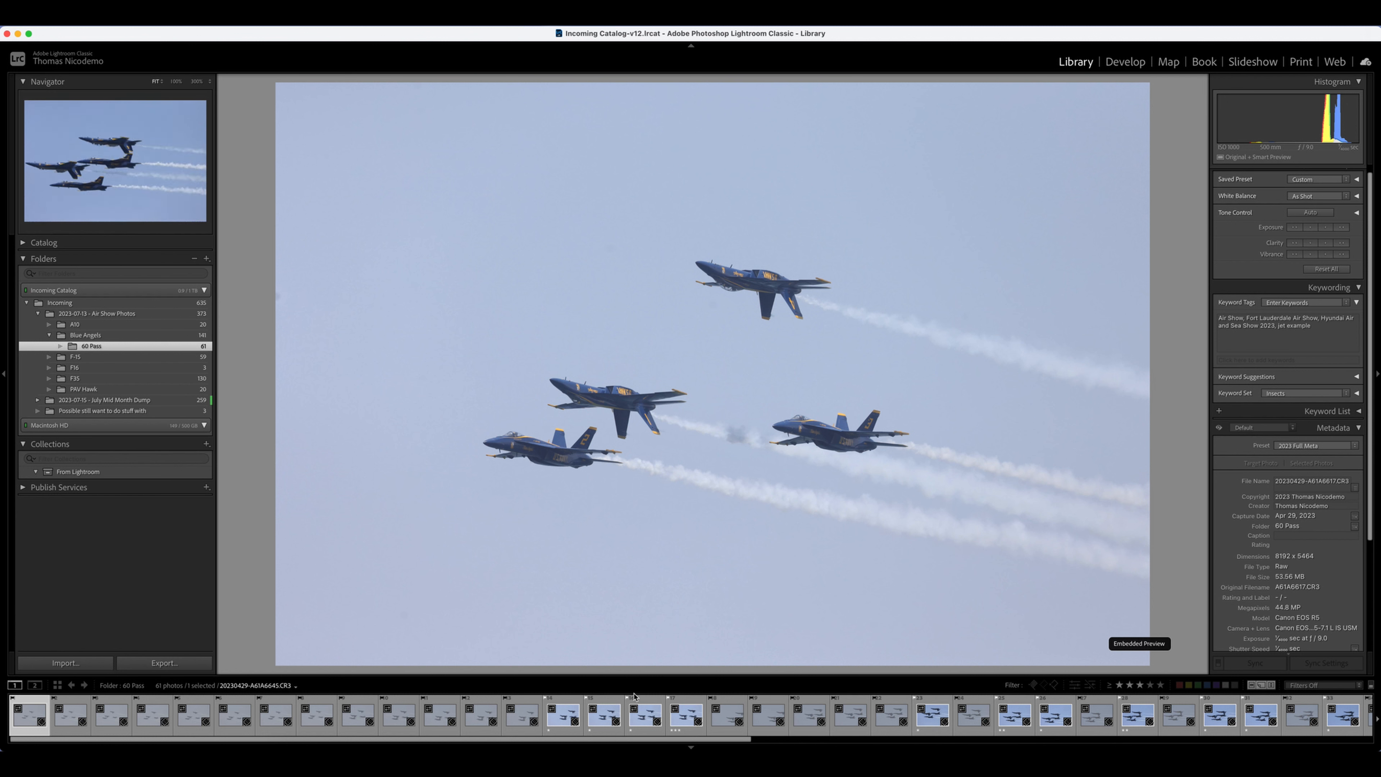
pyautogui.click(677, 726)
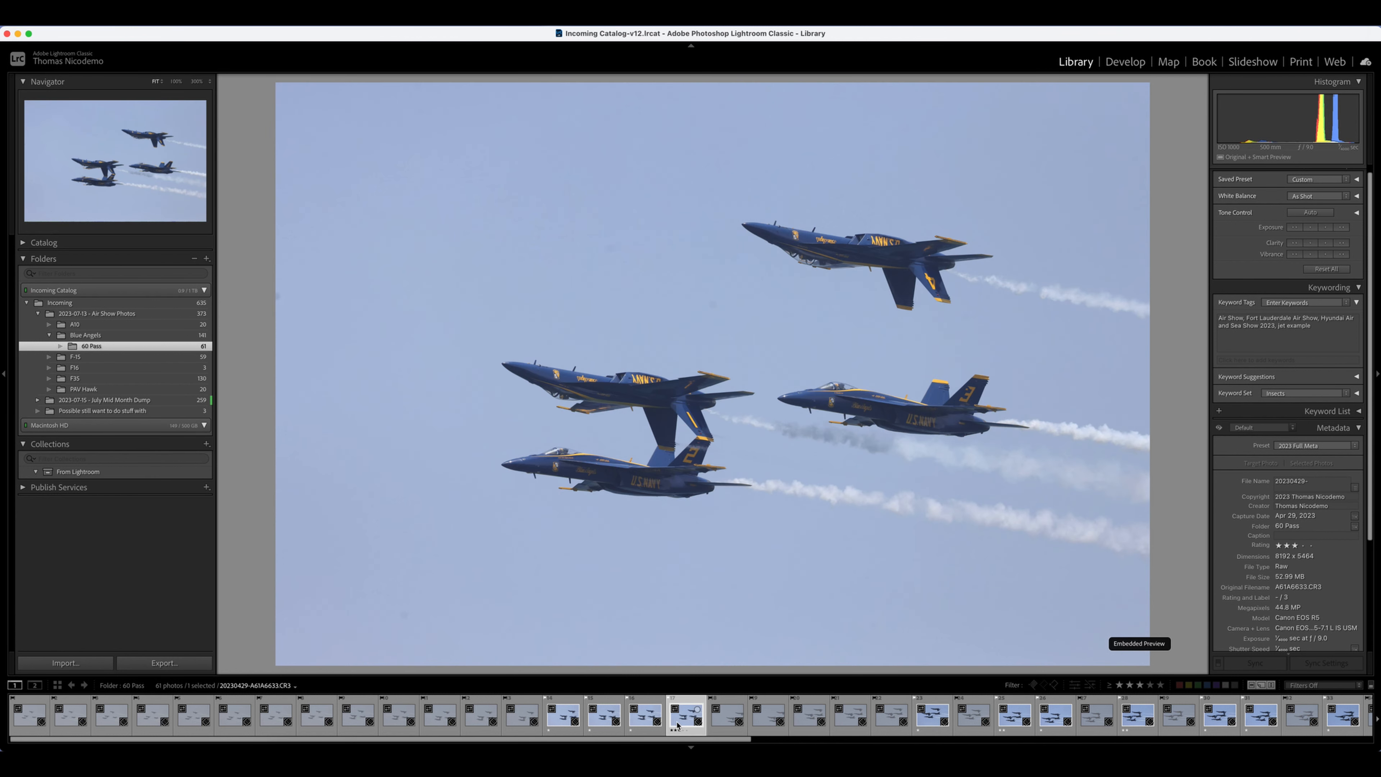
# Filter the 60 Pass photos to two stars and higher and compare the remaining unedited frames.
pyautogui.click(1130, 687)
pyautogui.click(1131, 686)
pyautogui.click(1140, 686)
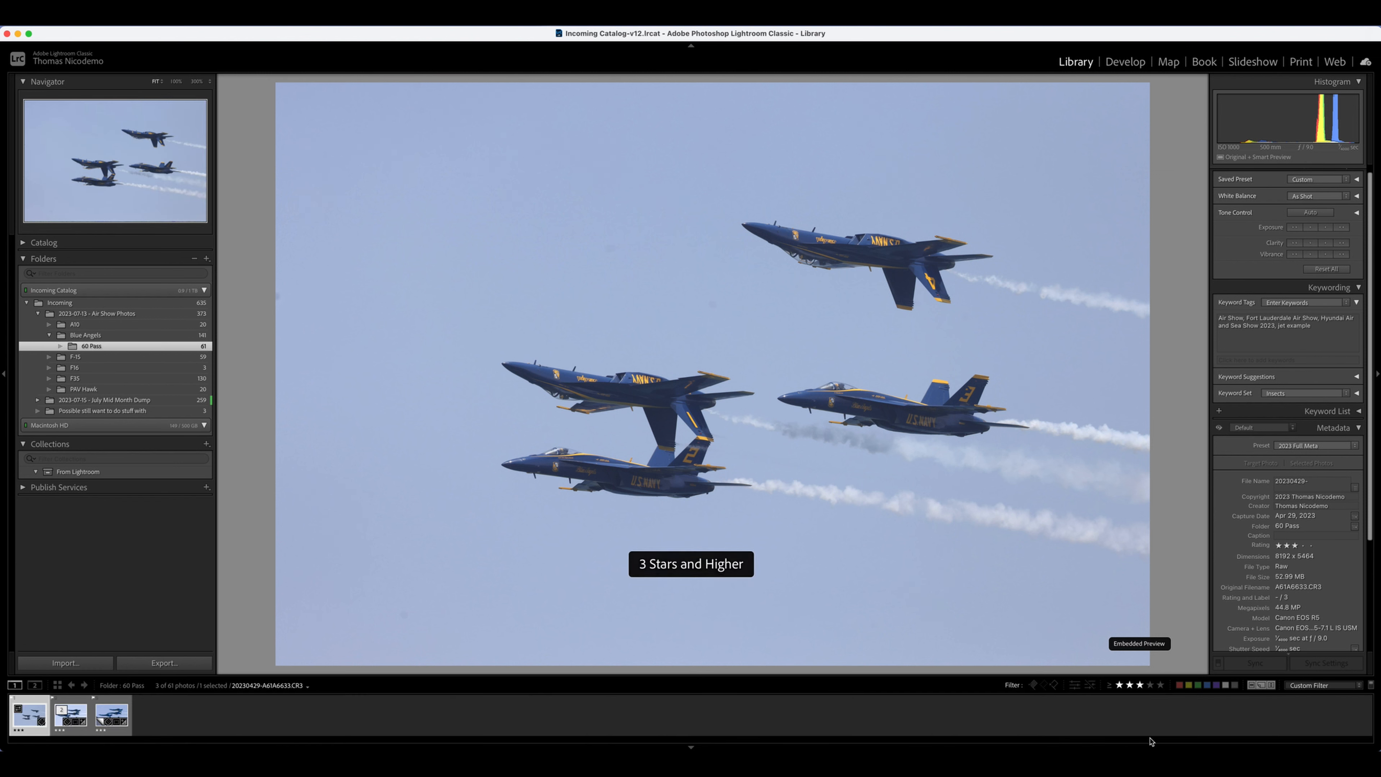
pyautogui.click(1131, 686)
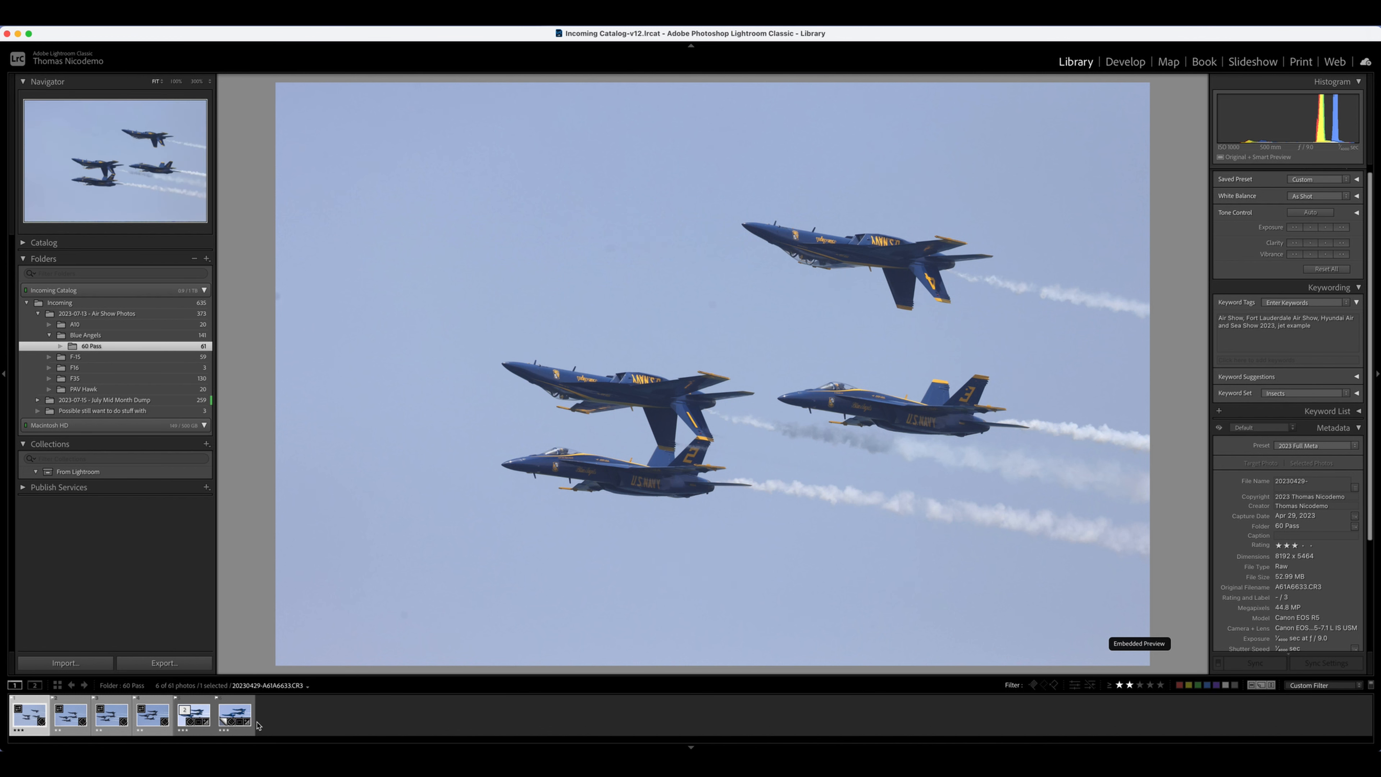
pyautogui.press('Right')
pyautogui.press('Right')
pyautogui.press('Right')
pyautogui.press('Left')
pyautogui.press('Left')
pyautogui.press('Left')
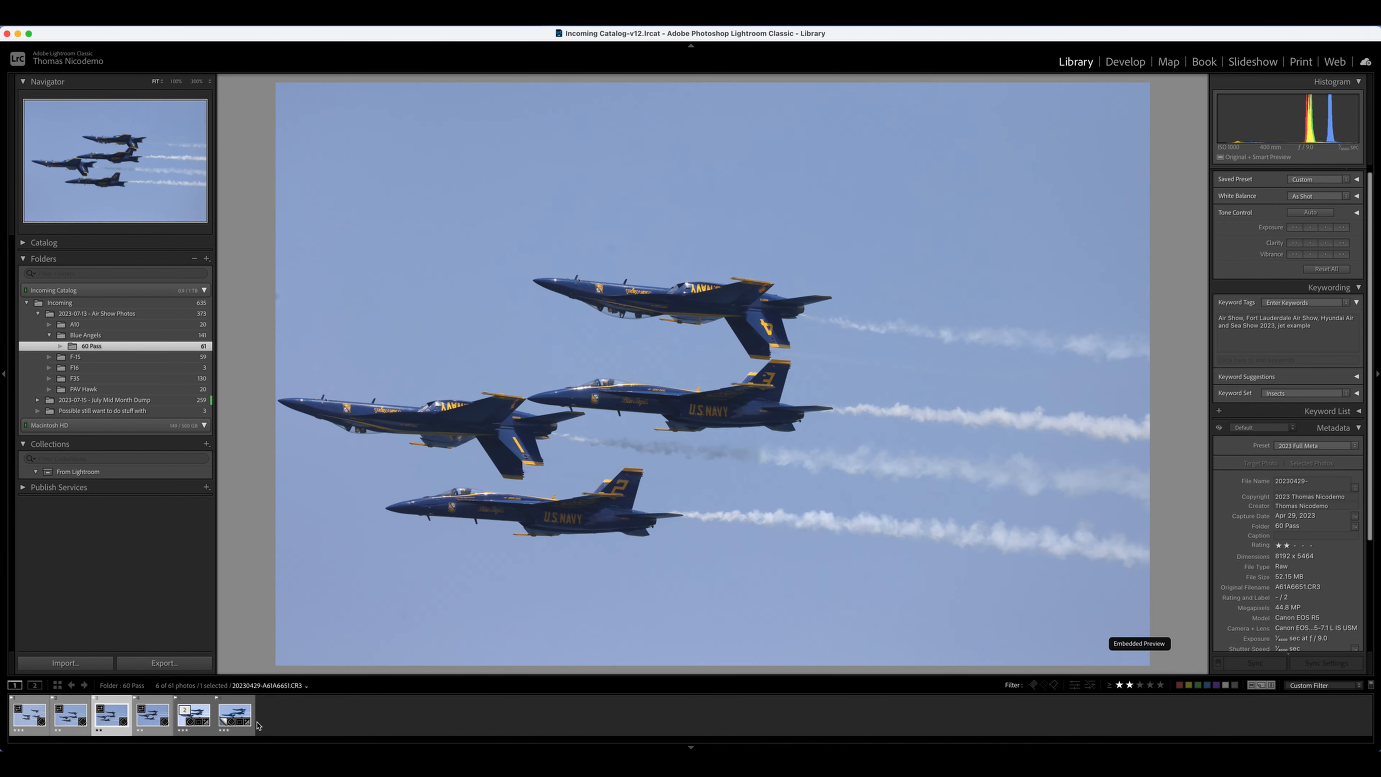
pyautogui.press('Right')
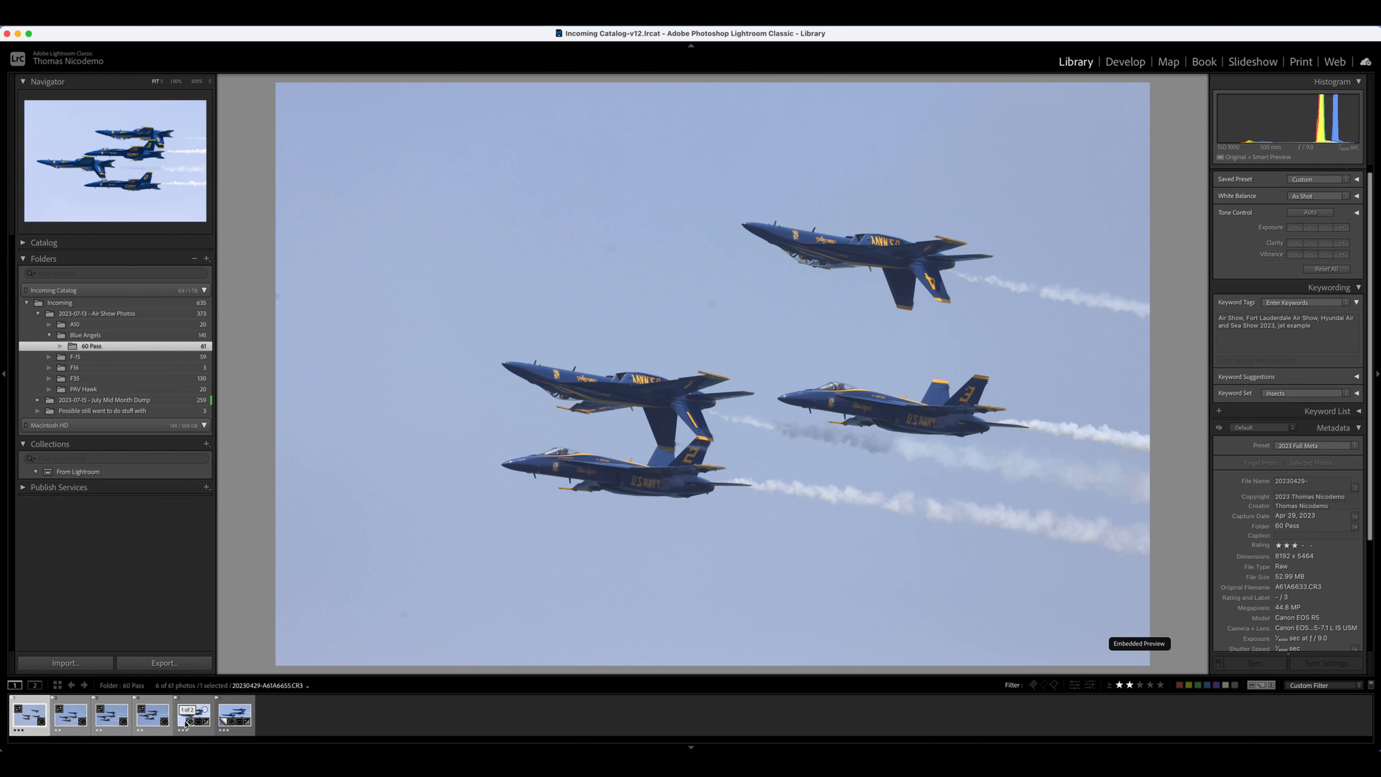
pyautogui.click(180, 724)
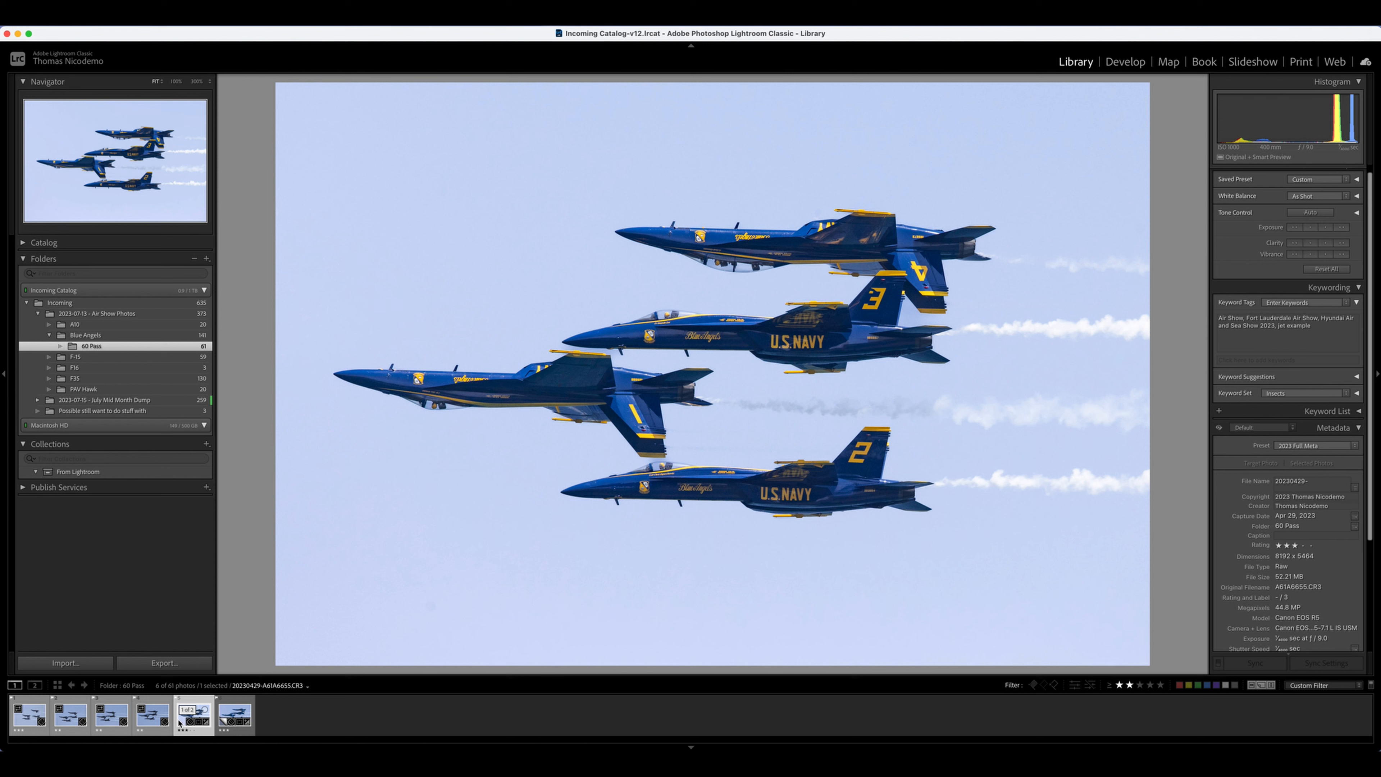
pyautogui.keyDown('shift'); pyautogui.click(27, 723); pyautogui.keyUp('shift')
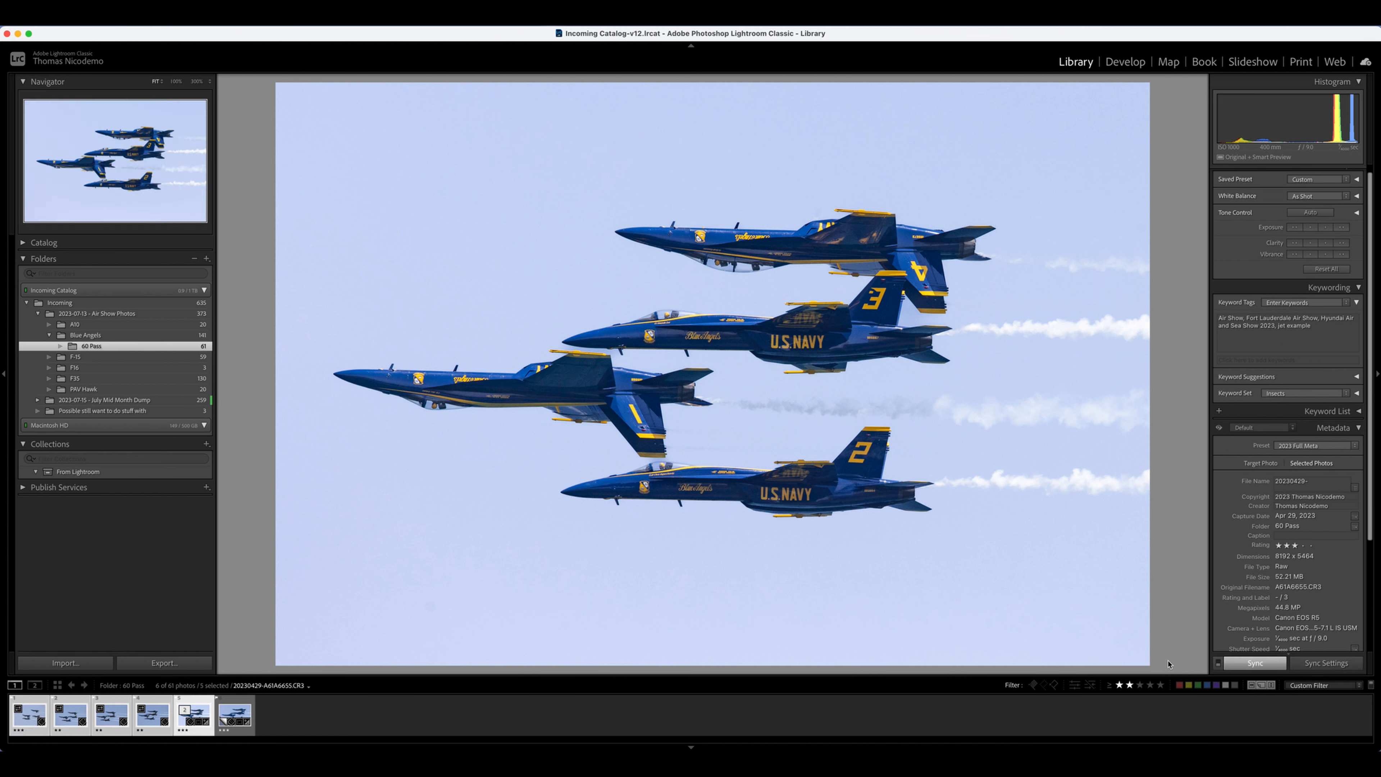
pyautogui.click(1256, 662)
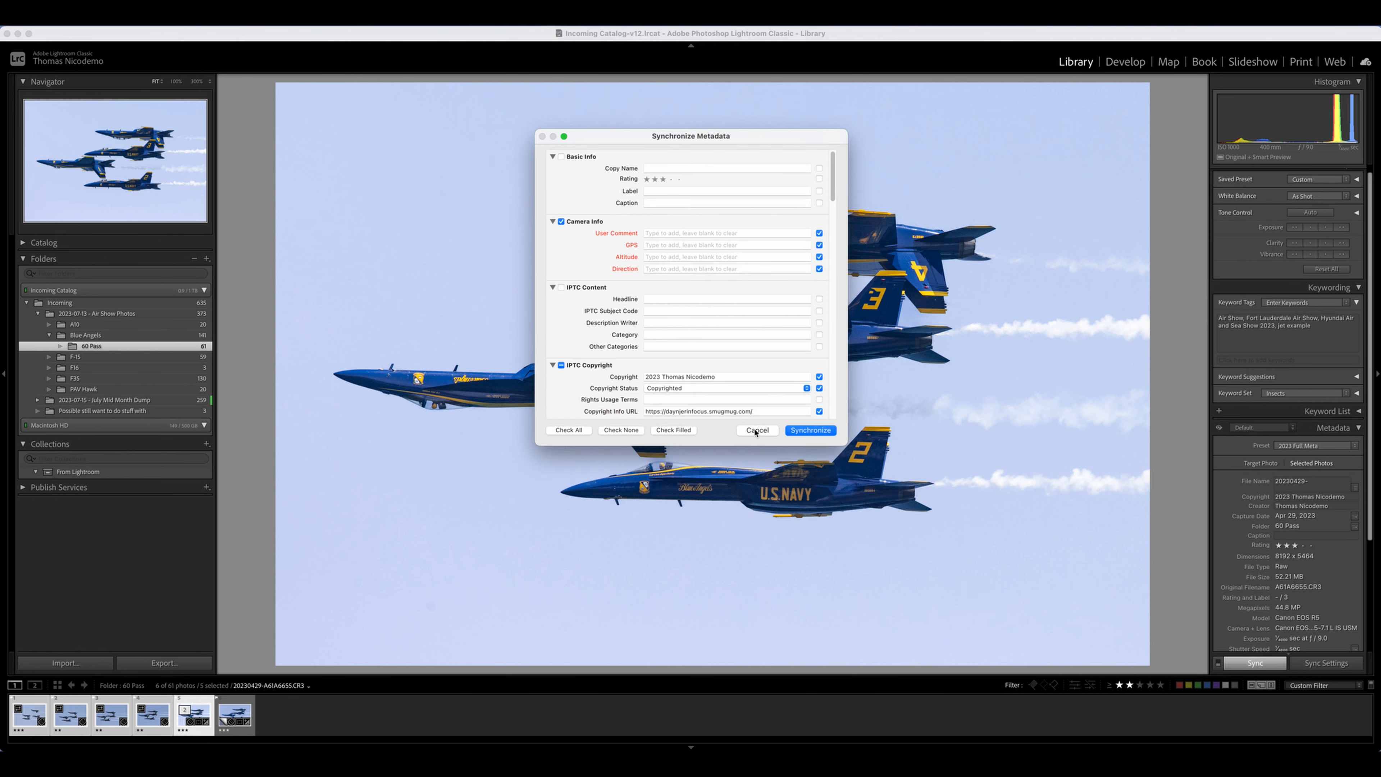
pyautogui.click(757, 430)
# Synchronize A61A6655's Develop settings, including Masking and Crop, to the four photos preceding it.
pyautogui.click(1124, 62)
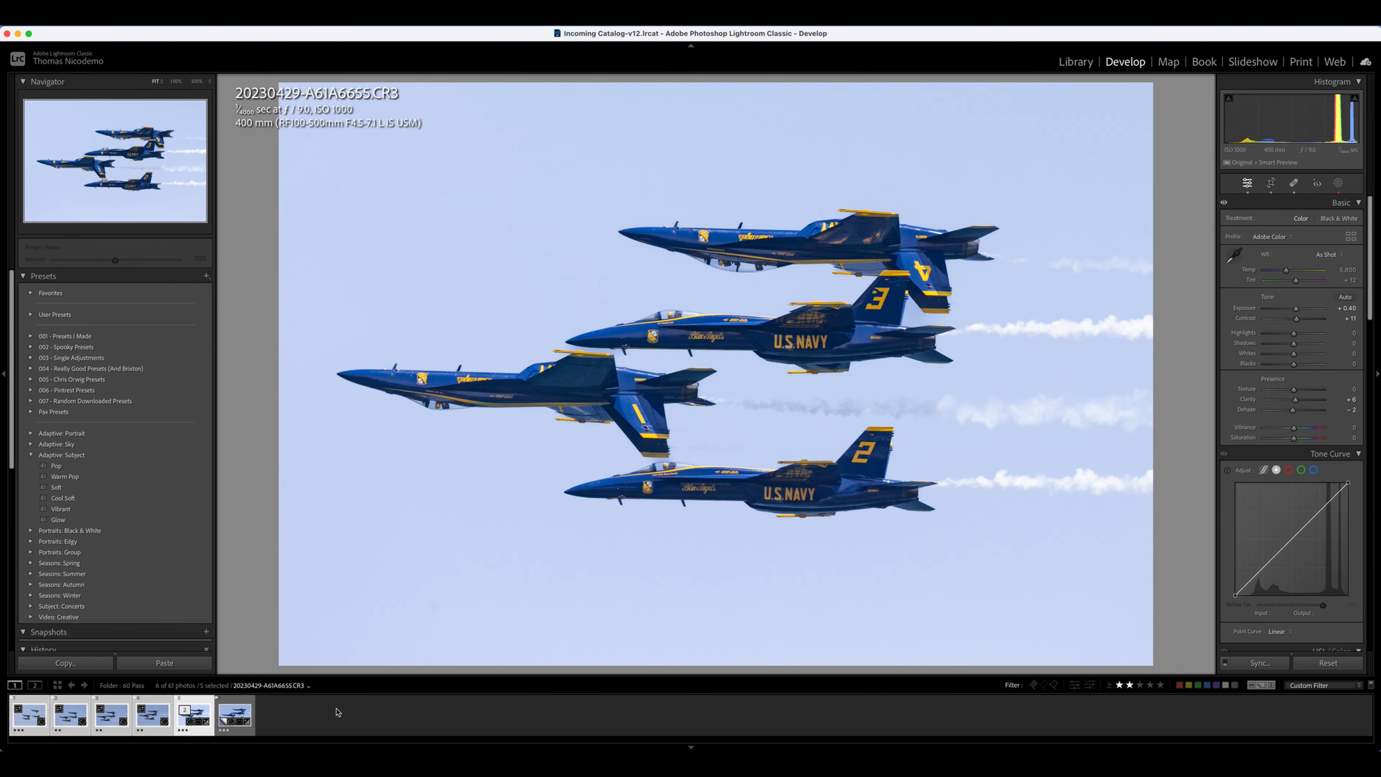
pyautogui.click(337, 712)
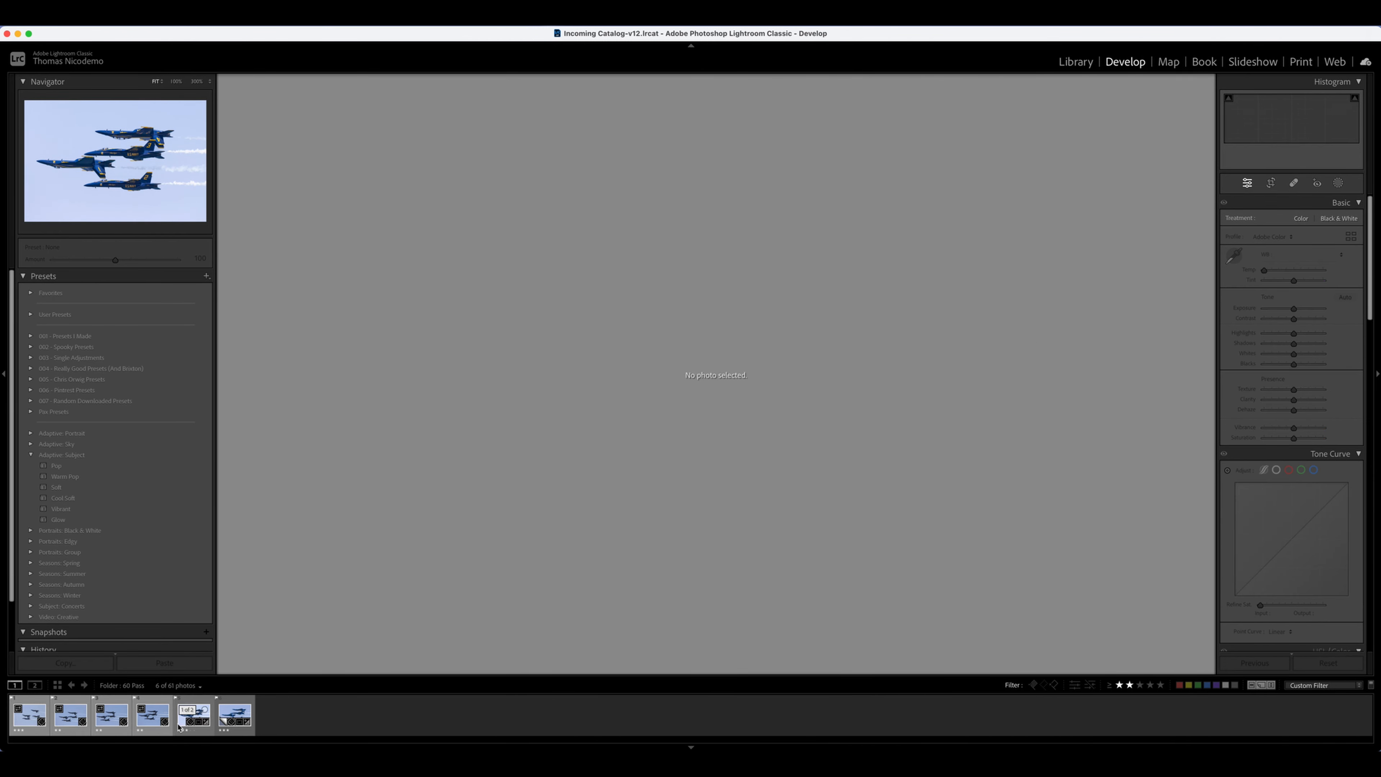
pyautogui.click(178, 728)
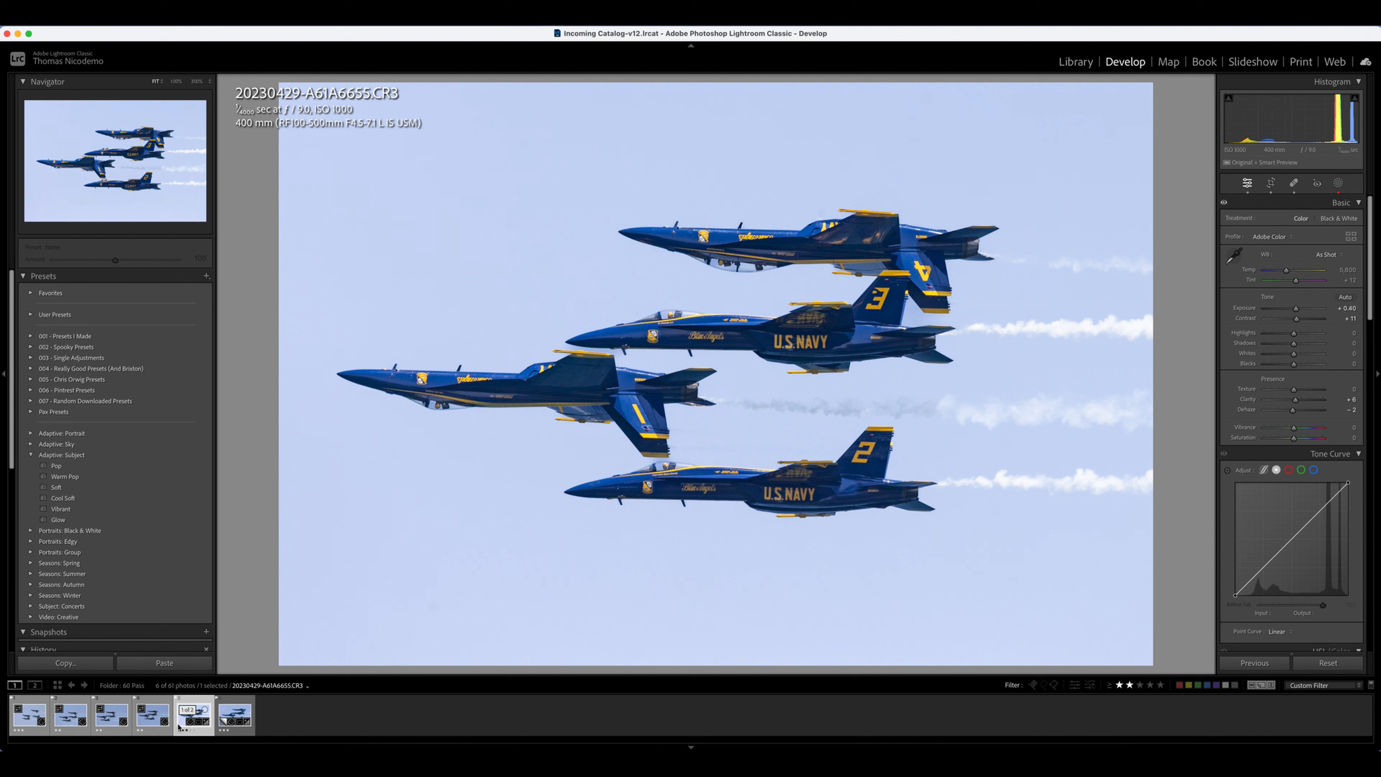
pyautogui.keyDown('shift'); pyautogui.click(24, 720); pyautogui.keyUp('shift')
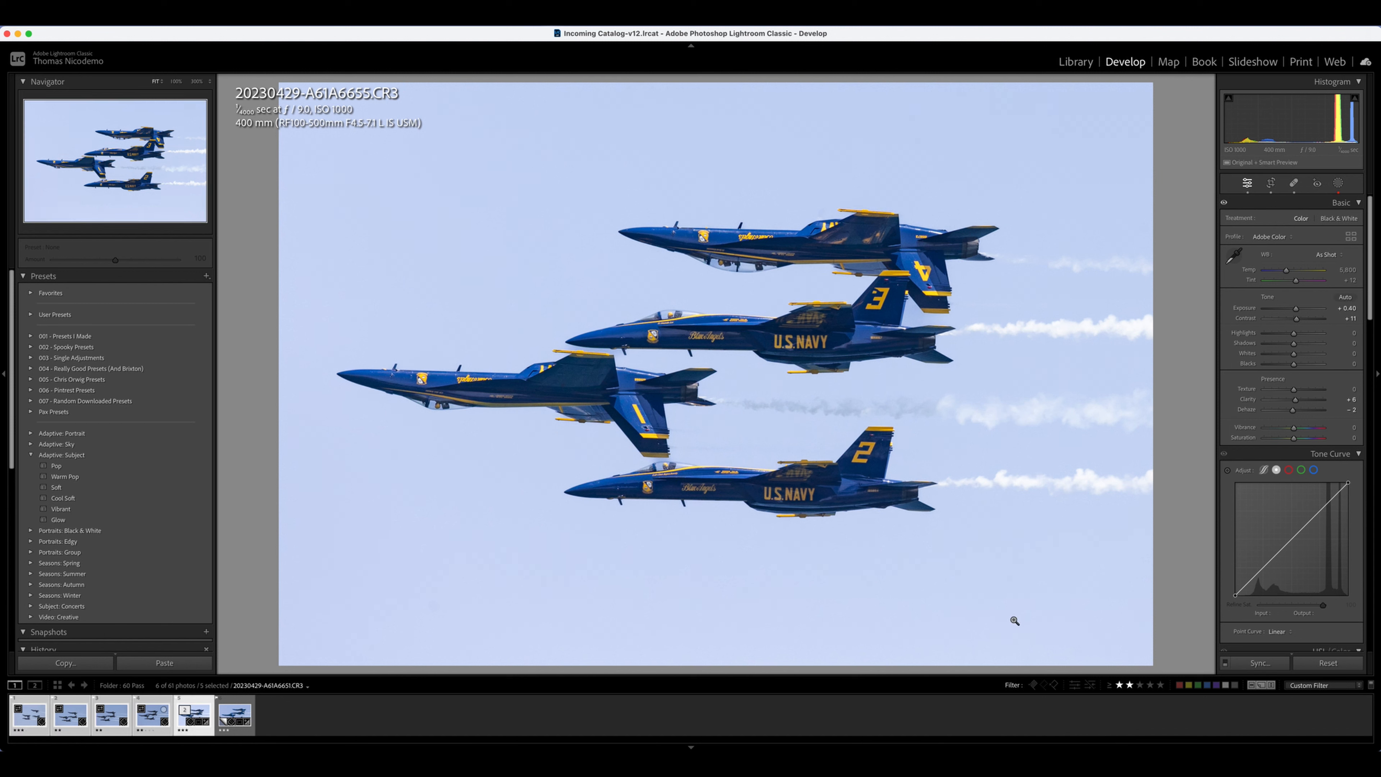
pyautogui.click(1260, 662)
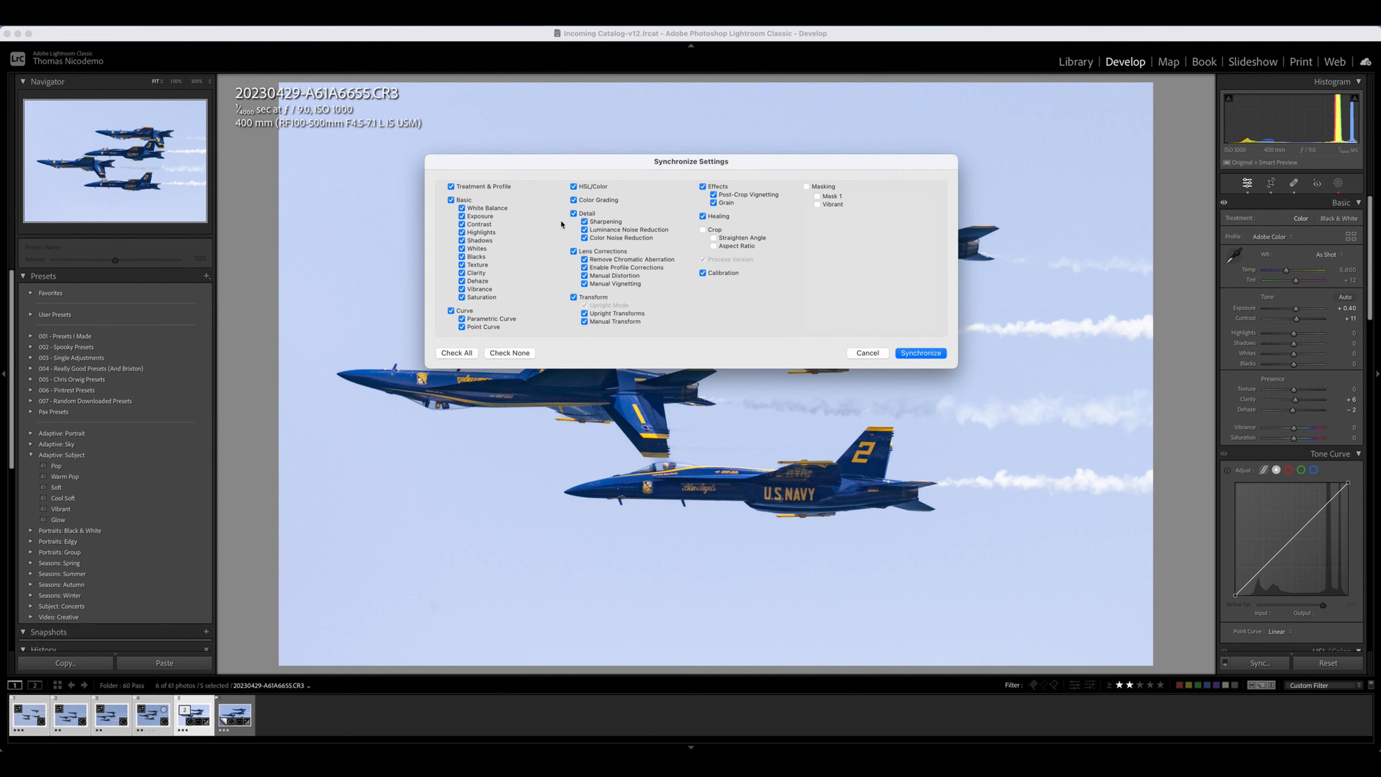
pyautogui.click(822, 188)
pyautogui.click(717, 231)
pyautogui.click(924, 354)
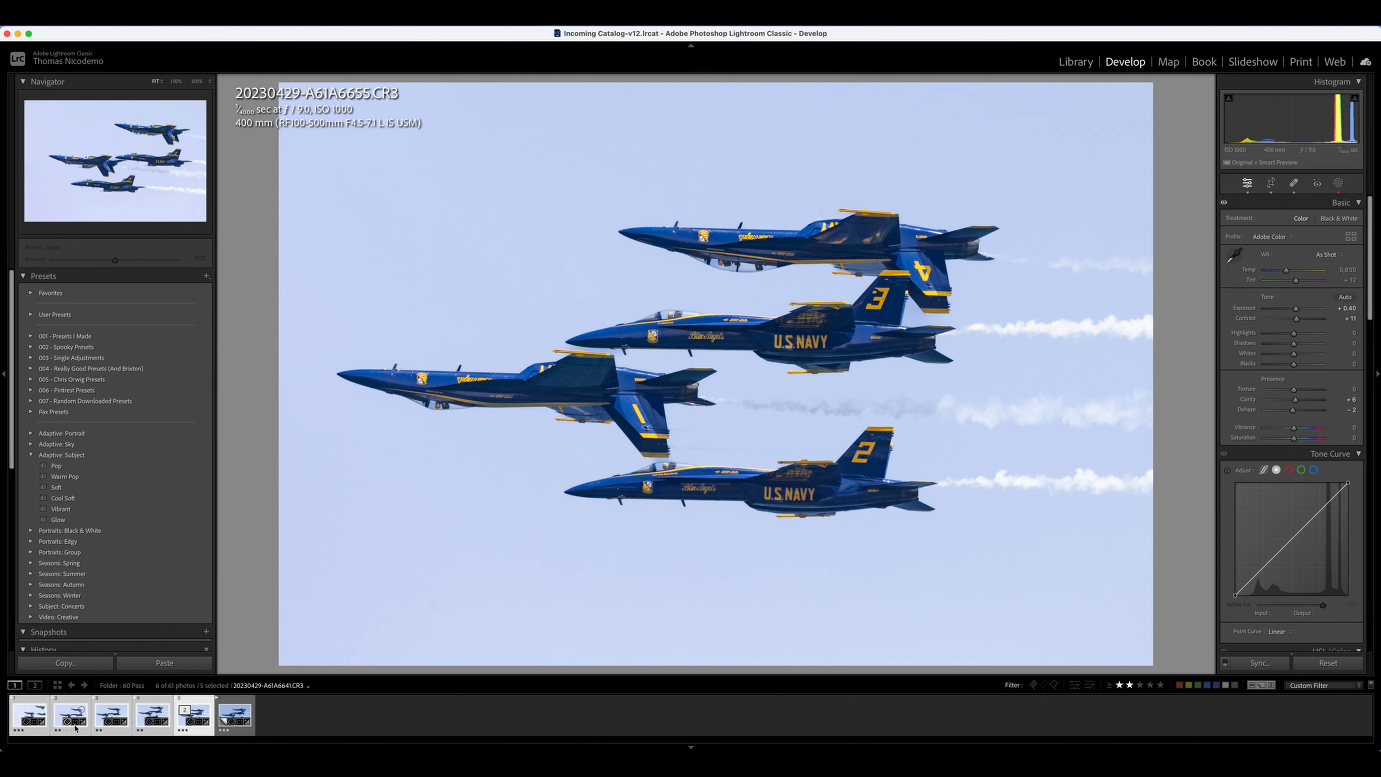
# Tighten the crop on A61A6644 and reposition its frame so the four jets sit lower in the picture.
pyautogui.click(323, 723)
pyautogui.click(105, 711)
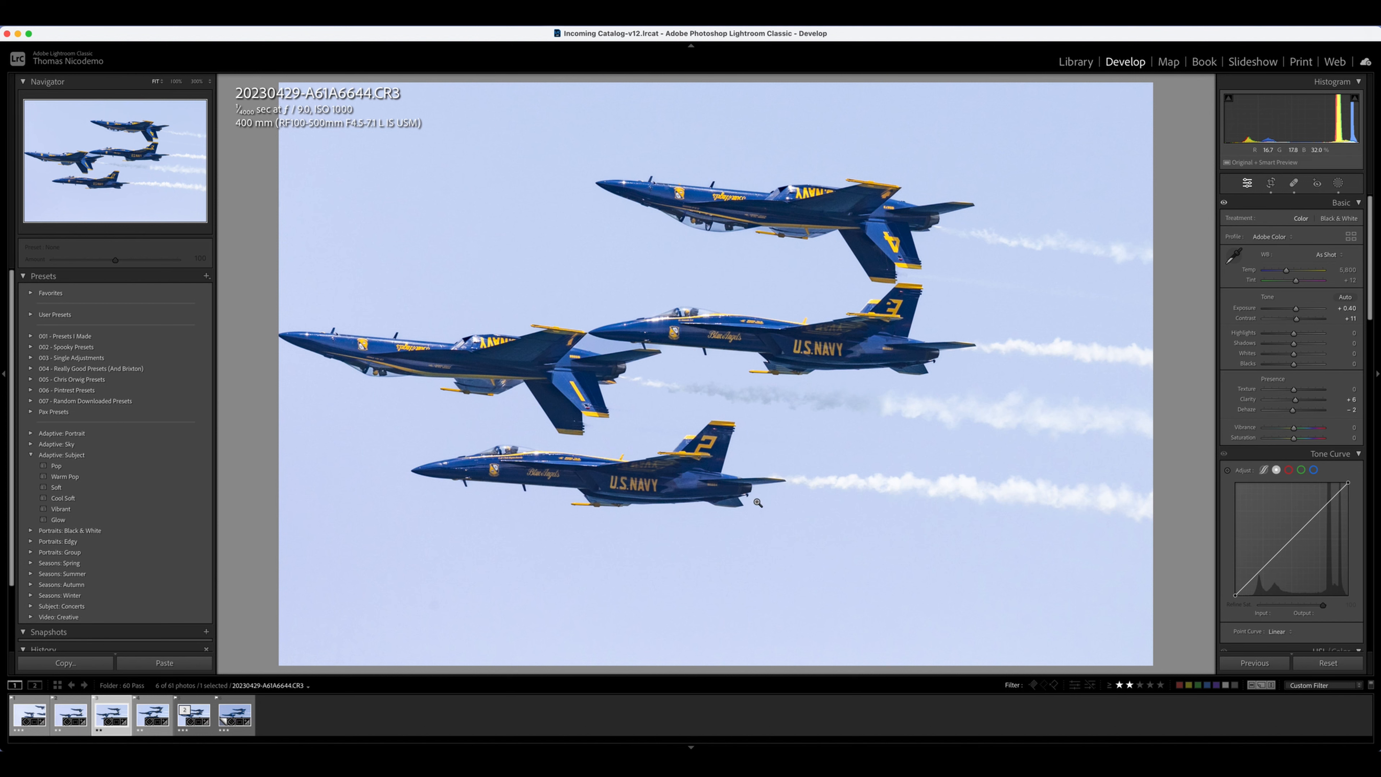
pyautogui.click(1272, 183)
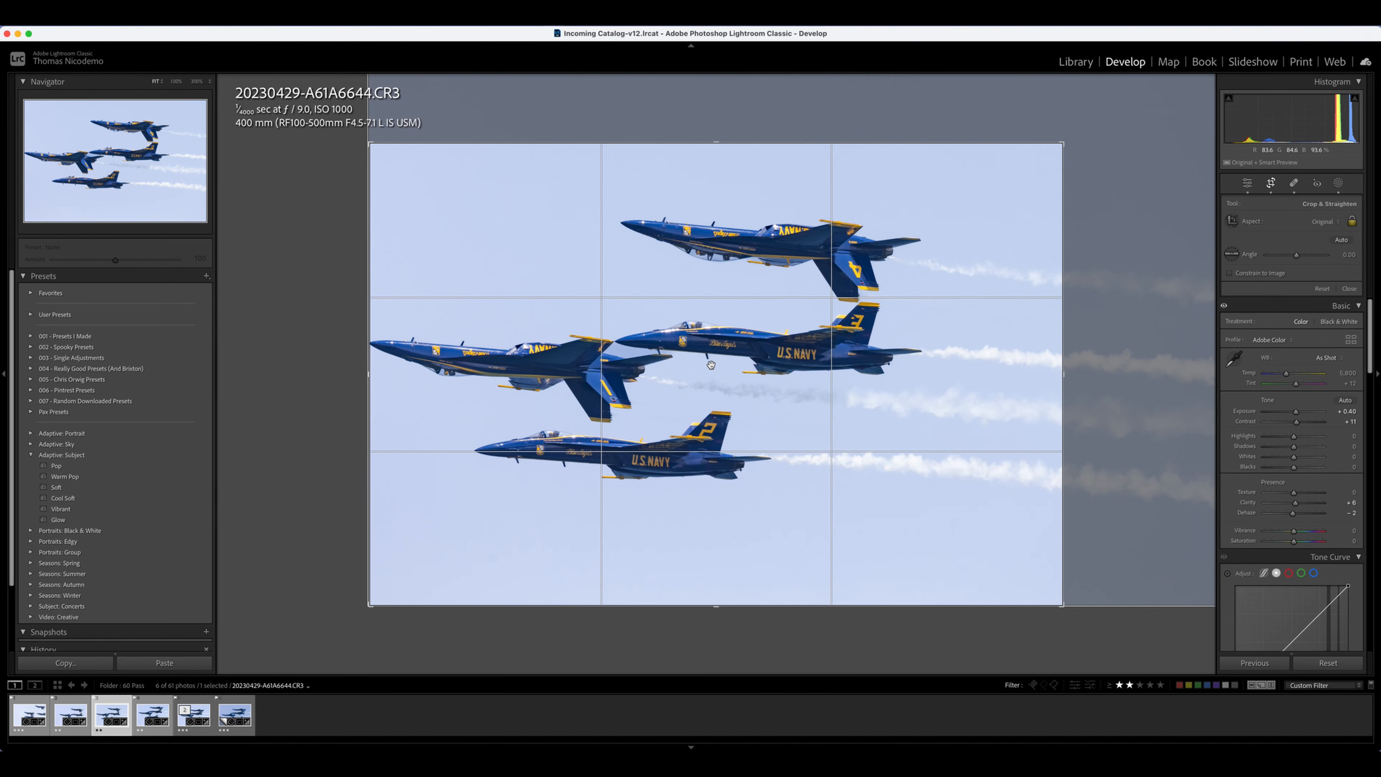
pyautogui.moveTo(1063, 374); pyautogui.dragTo(1027, 374)
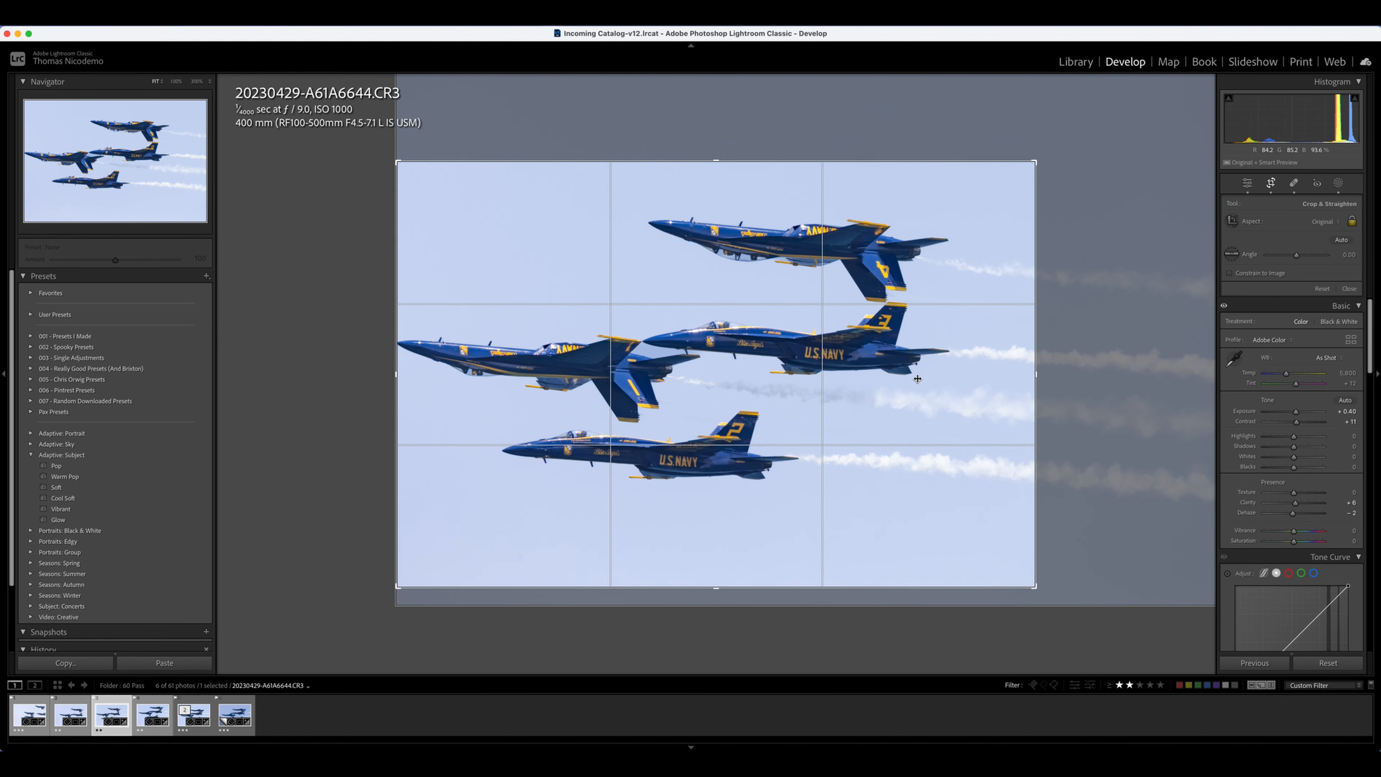
pyautogui.moveTo(921, 381); pyautogui.dragTo(920, 410)
pyautogui.moveTo(1034, 378); pyautogui.dragTo(1046, 376)
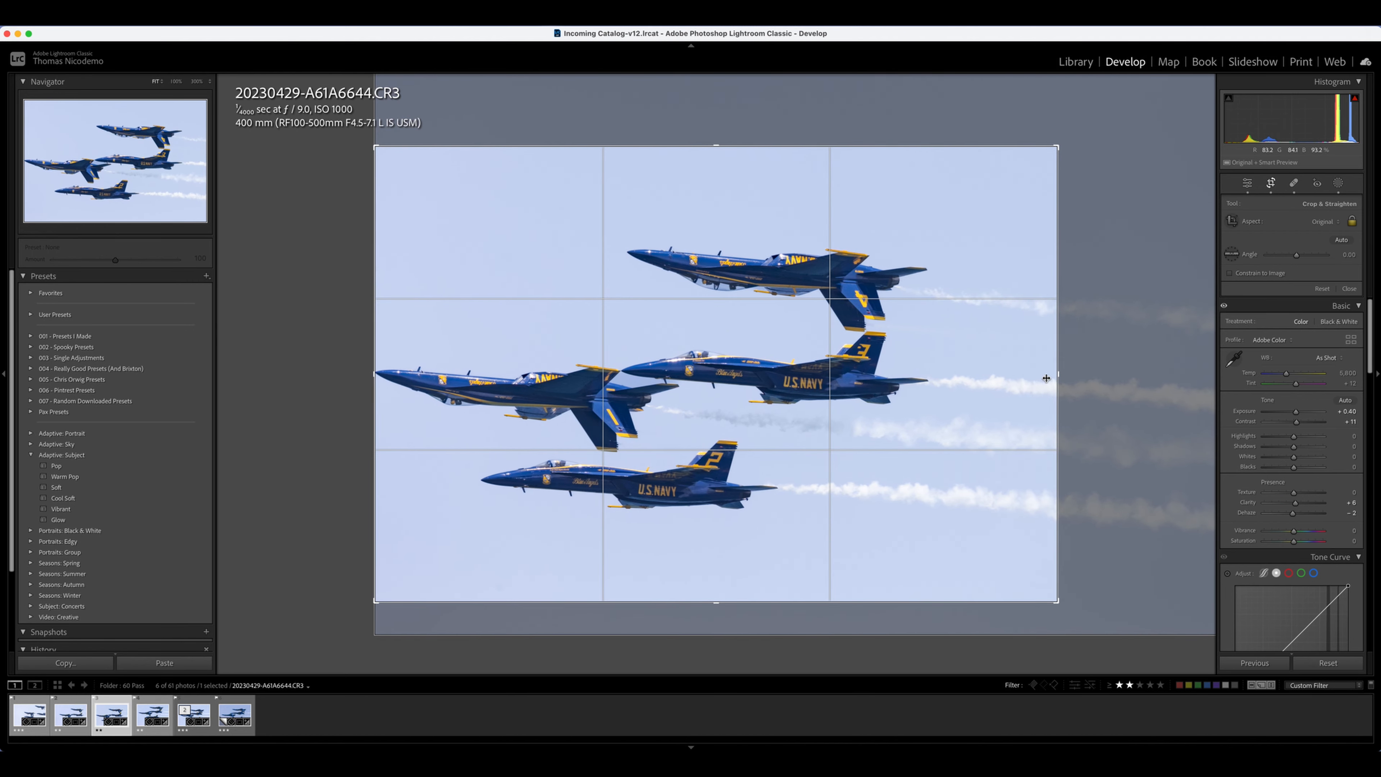
pyautogui.press('Return')
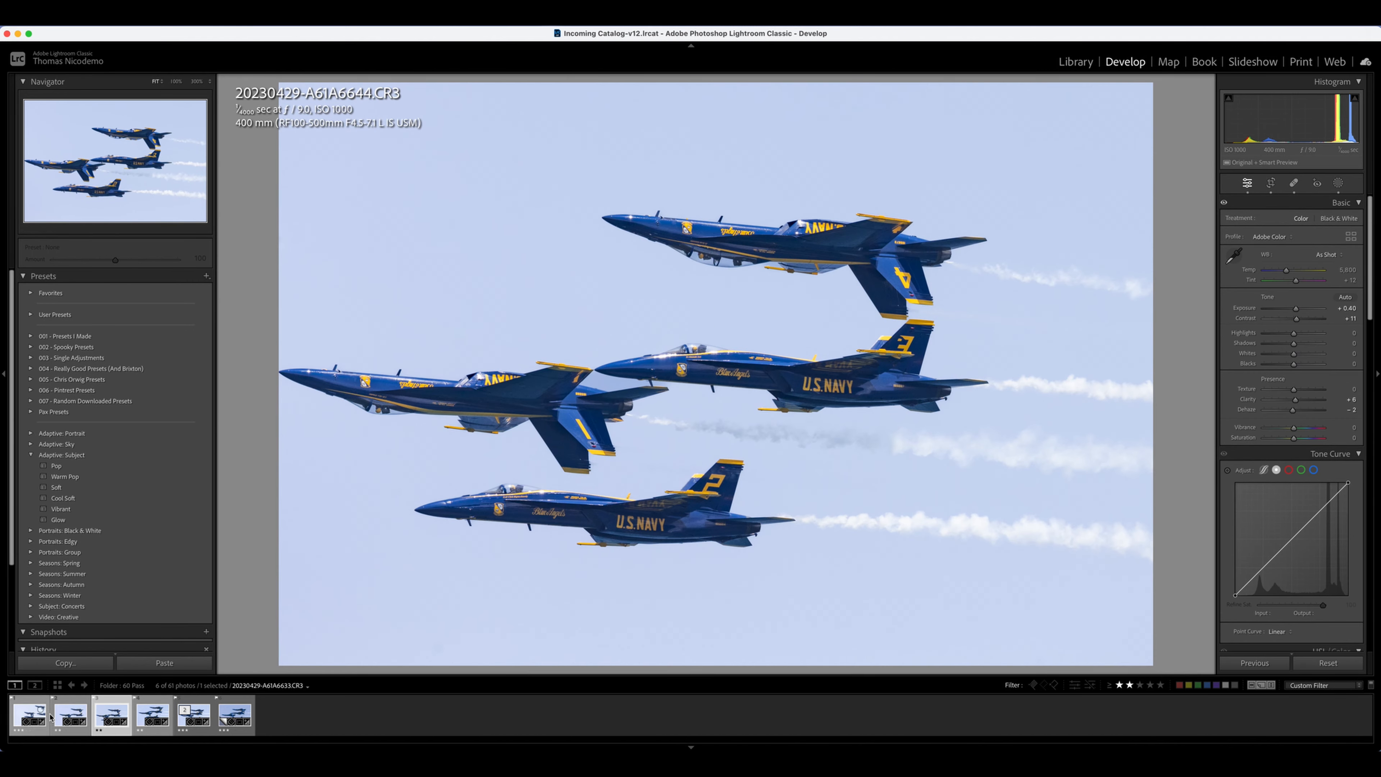
# Reposition the crop on A61A6633 so all four jets fit inside the frame.
pyautogui.click(33, 717)
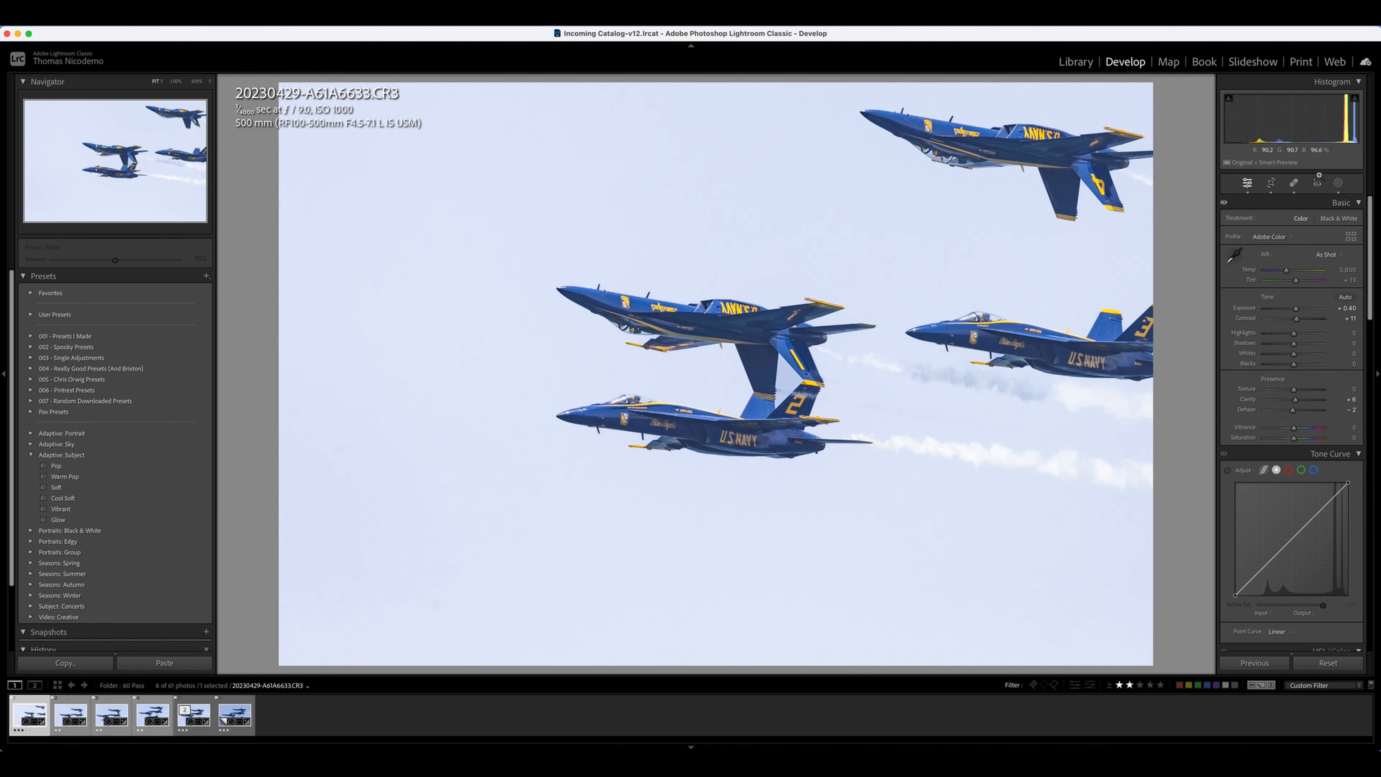
pyautogui.click(1271, 183)
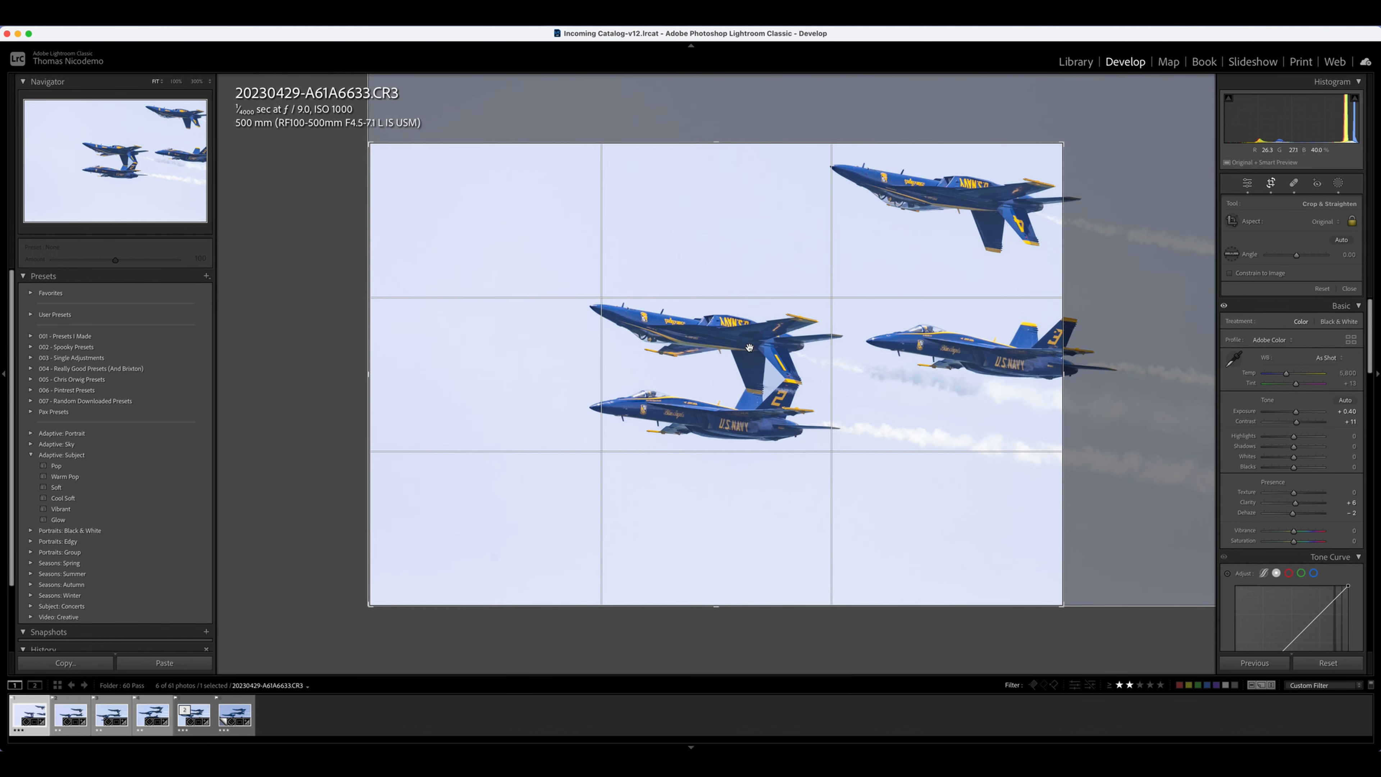
pyautogui.moveTo(749, 348); pyautogui.dragTo(702, 390)
pyautogui.press('Return')
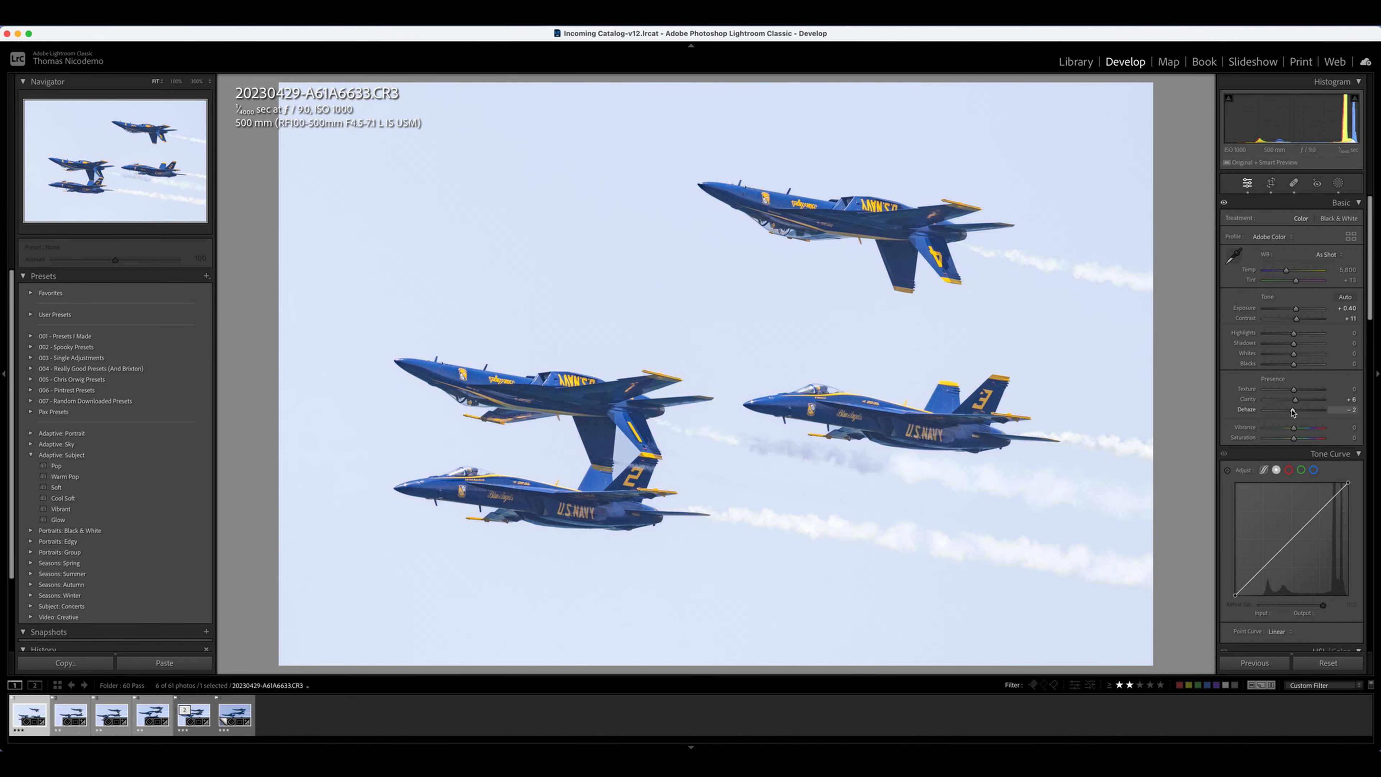
# Set A61A6633's Dehaze to +6, Clarity to +12 and Blacks to -9, and return to the Library grid.
pyautogui.moveTo(1293, 411); pyautogui.dragTo(1295, 412)
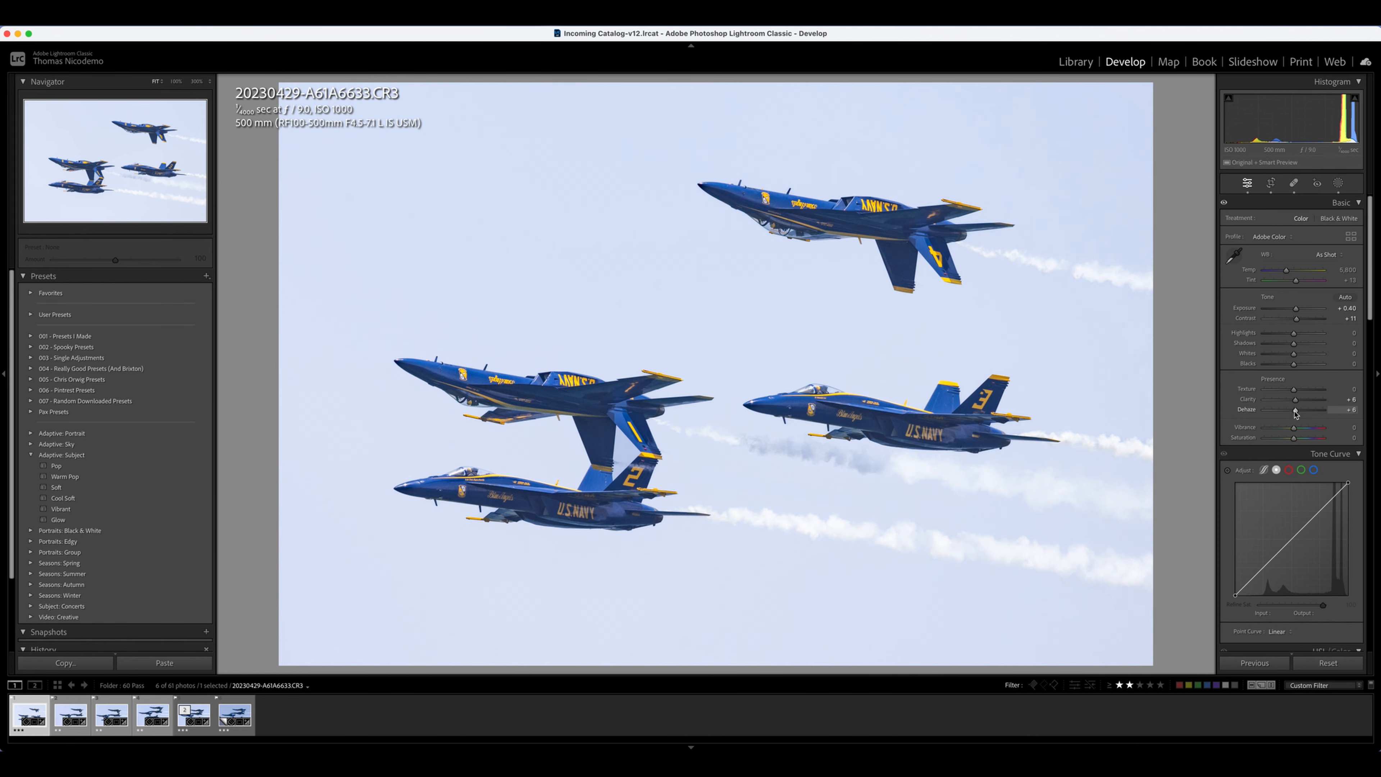
pyautogui.moveTo(1295, 401); pyautogui.dragTo(1291, 364)
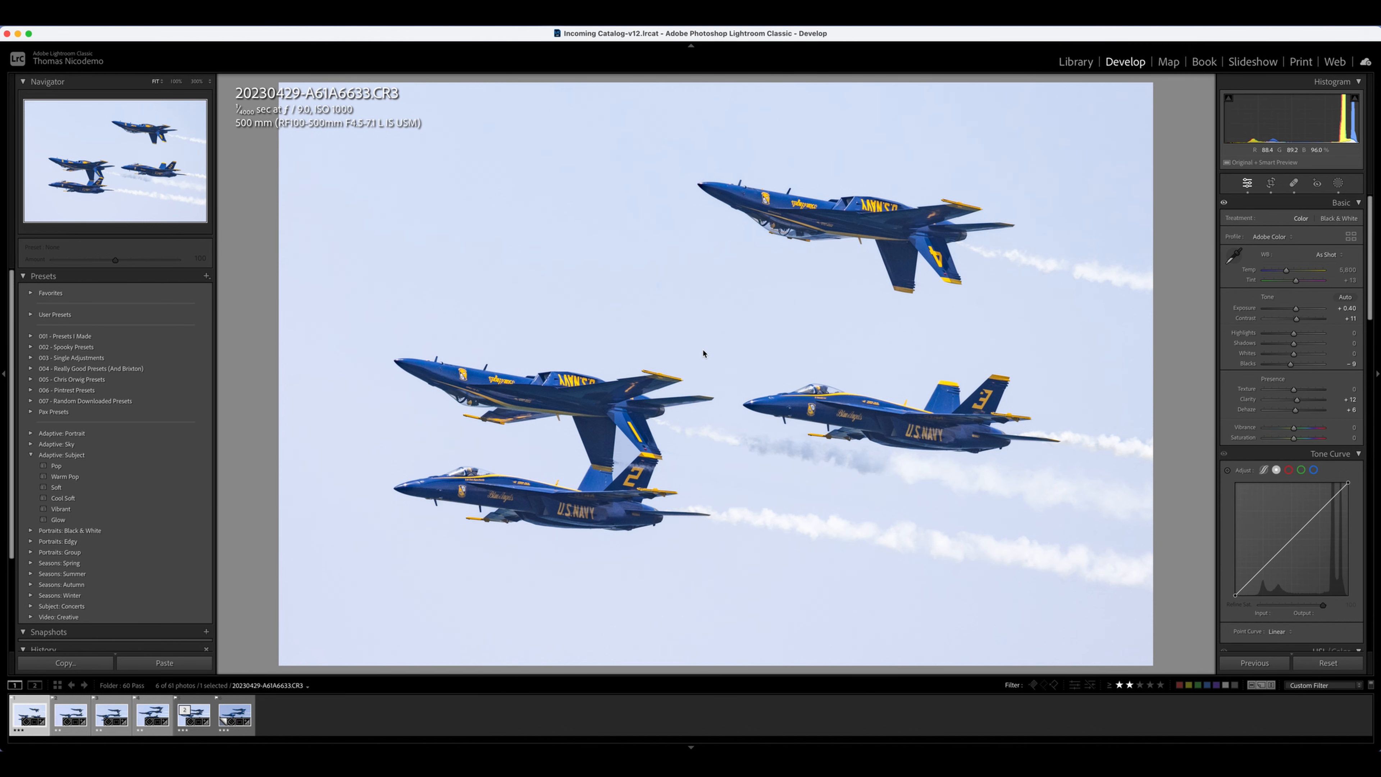
pyautogui.press('g')
pyautogui.click(628, 394)
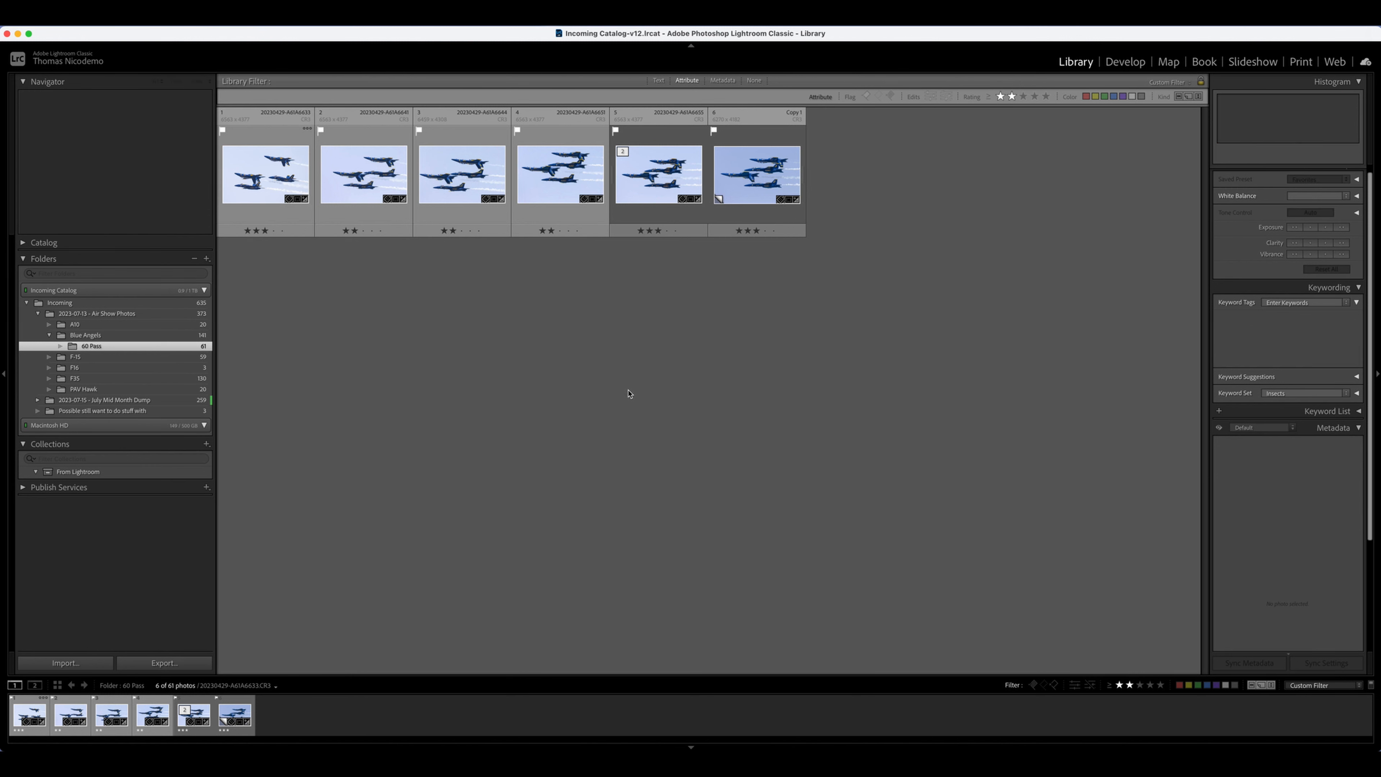
# Open the F-15 folder and view its first frames one by one in Loupe view.
pyautogui.click(87, 335)
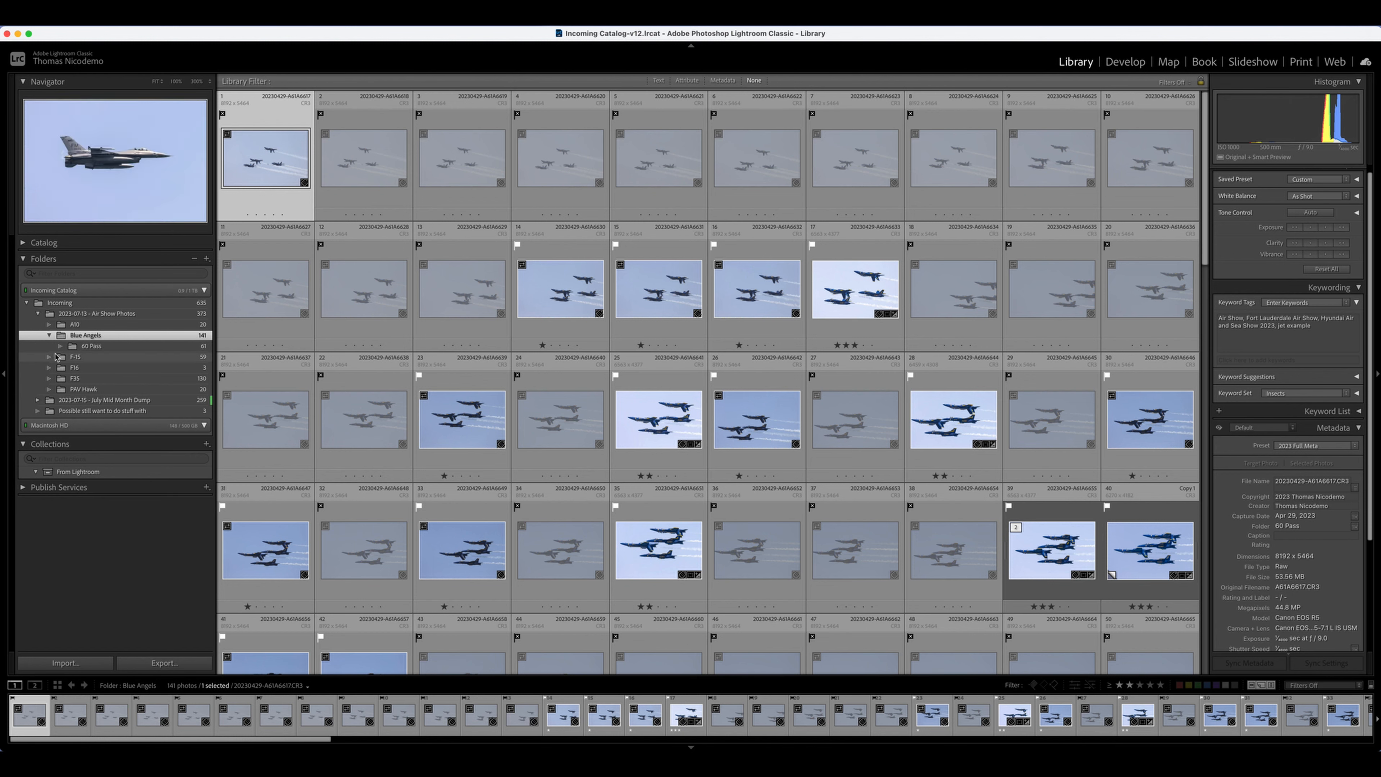
pyautogui.click(75, 357)
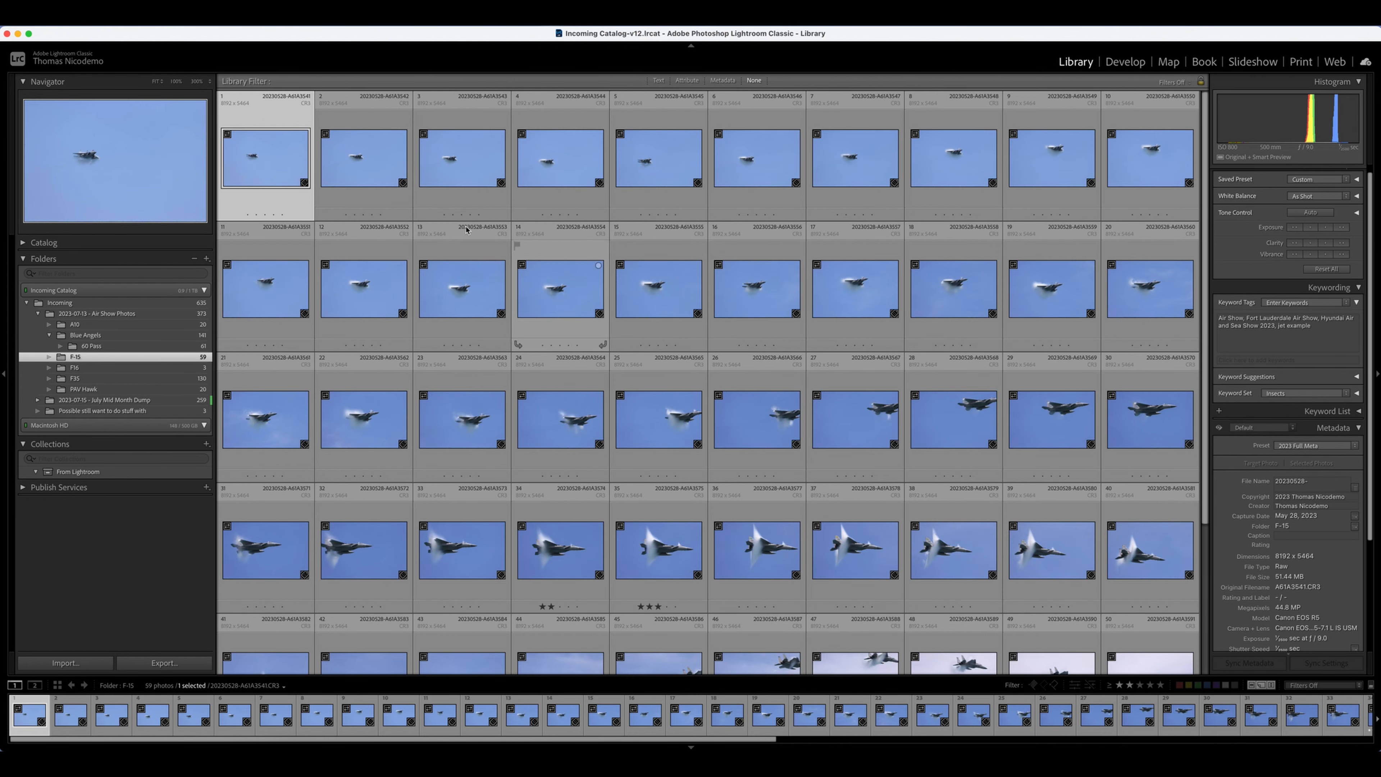
pyautogui.doubleClick(264, 165)
pyautogui.press('Right')
pyautogui.press('Right')
pyautogui.press('Right')
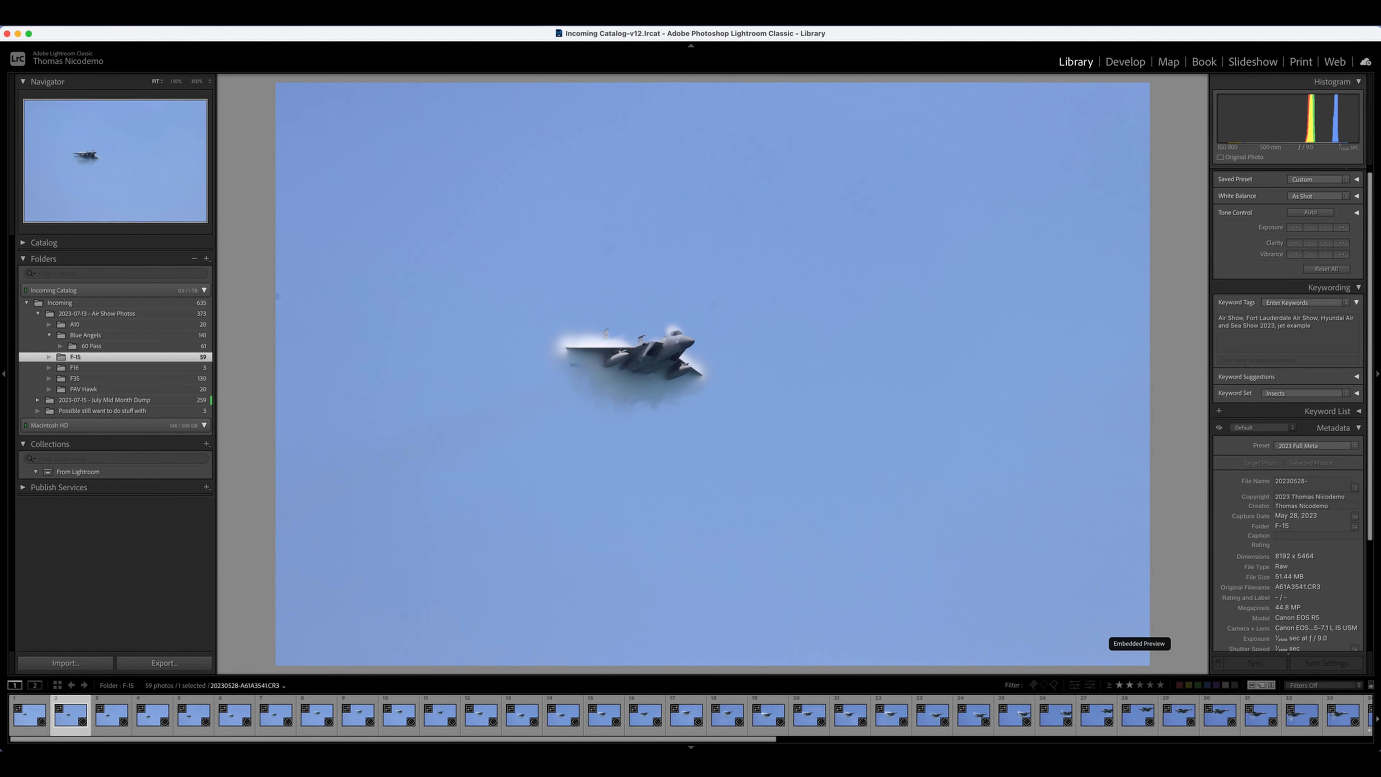
# Step through the opening F-15 frames and flag the second, fifth, sixth and eighth photos as picks.
pyautogui.press('Left')
pyautogui.press('Left')
pyautogui.press('p')
pyautogui.press('Right')
pyautogui.press('Right')
pyautogui.press('Right')
pyautogui.press('p')
pyautogui.press('Right')
pyautogui.press('p')
pyautogui.press('Right')
pyautogui.press('p')
pyautogui.press('Right')
pyautogui.press('p')
pyautogui.press('Right')
pyautogui.press('Right')
pyautogui.press('Left')
pyautogui.press('Left')
pyautogui.press('Left')
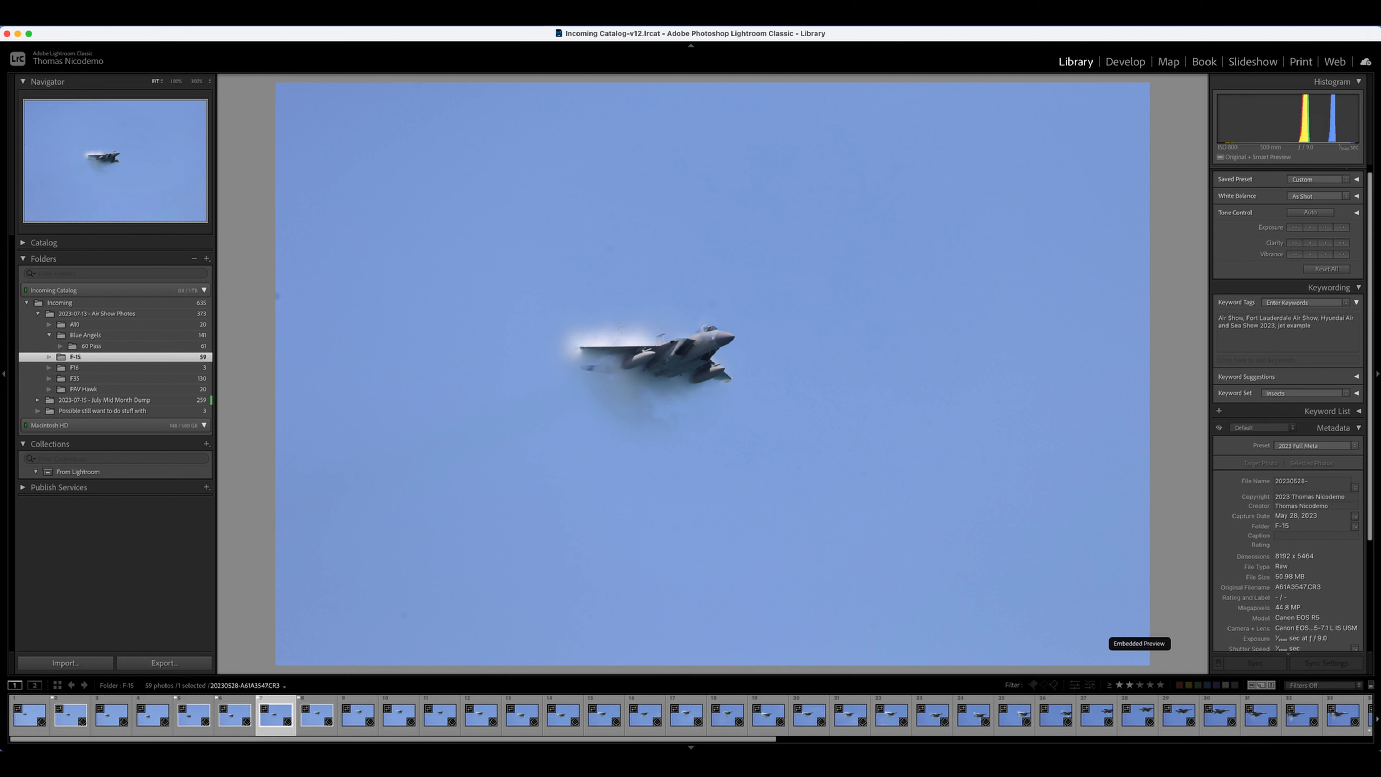
# Leave the seventh F-15 photo unflagged and review the following frames up to the thirteenth in Loupe view.
pyautogui.press('p')
pyautogui.press('u')
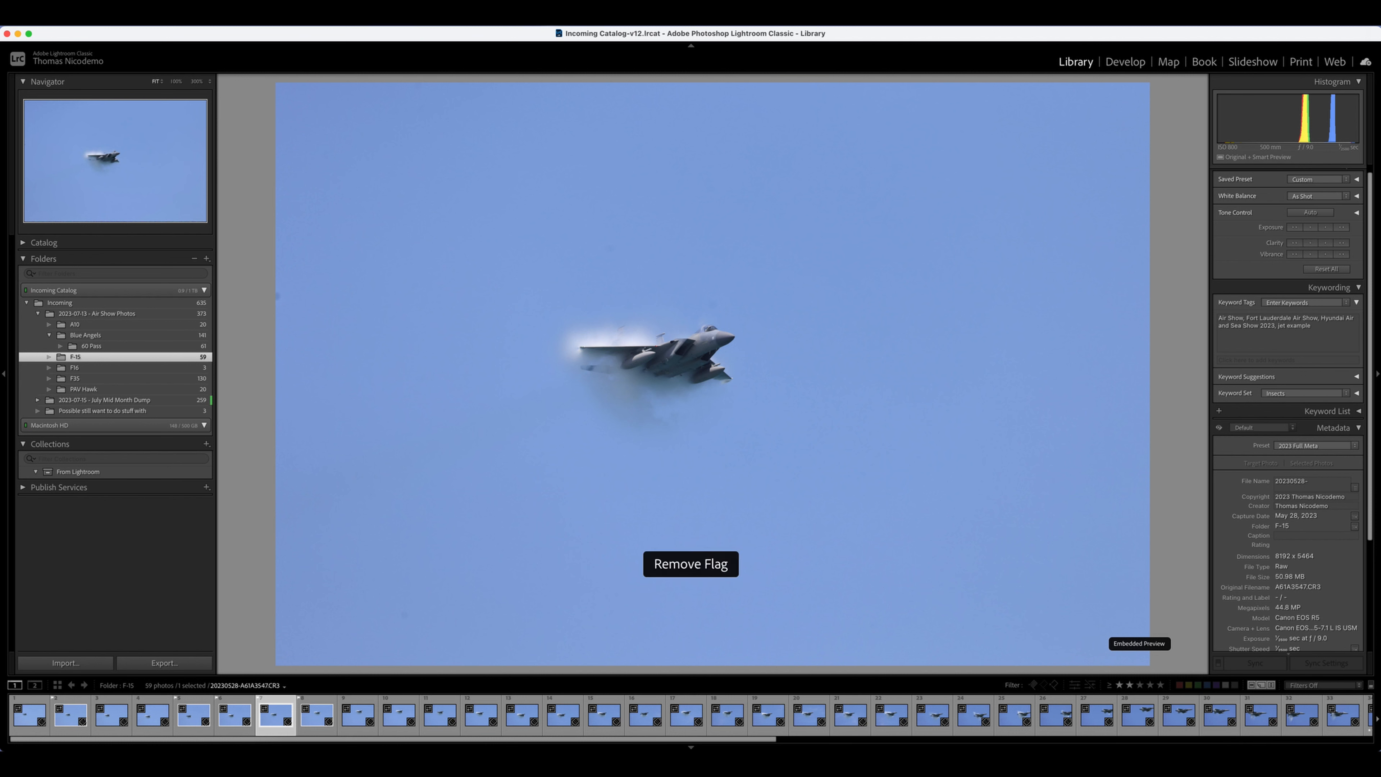
pyautogui.press('Right')
pyautogui.press('Right')
pyautogui.press('Right')
pyautogui.press('Right')
pyautogui.press('Right')
pyautogui.press('Right')
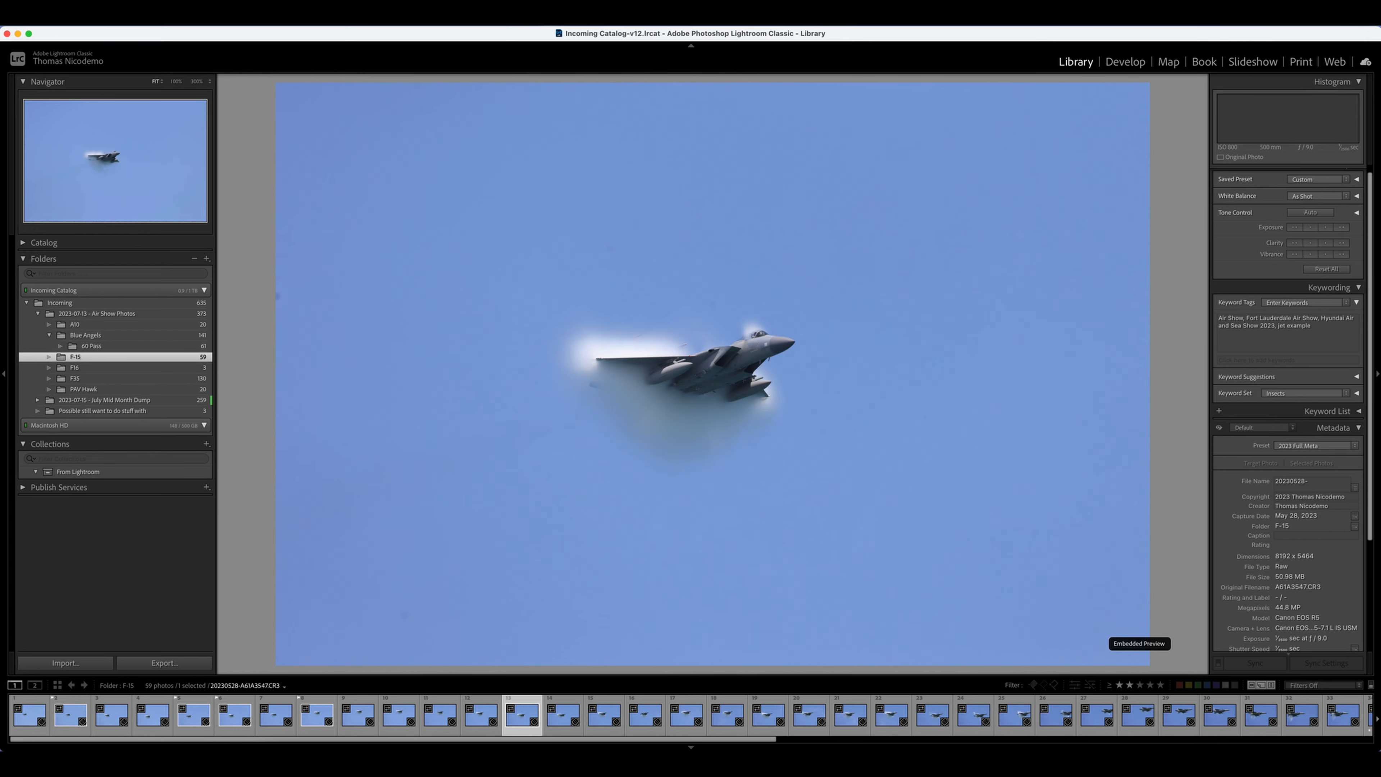
pyautogui.press('Left')
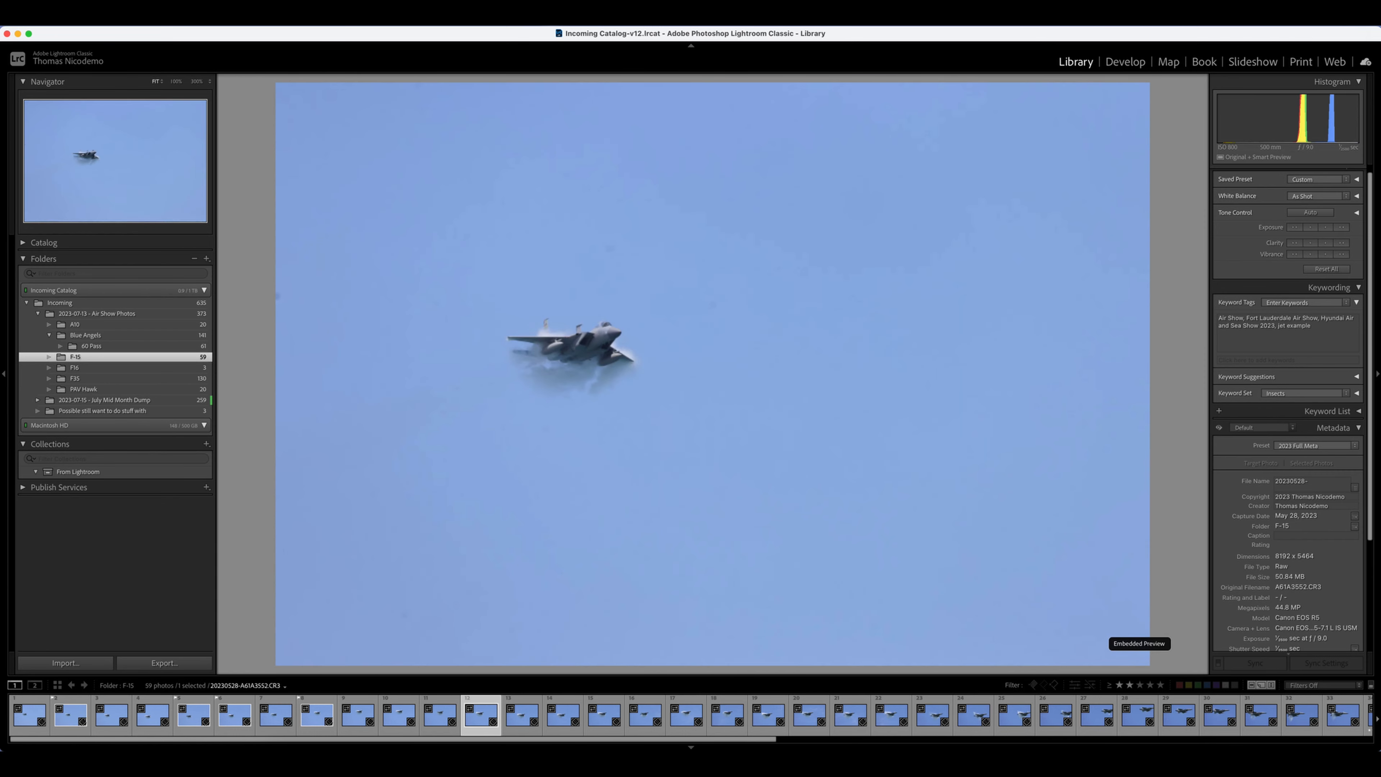
# Return to the start of the F-15 folder and rate the second through sixth photos two stars each.
pyautogui.press('Home')
pyautogui.press('Right')
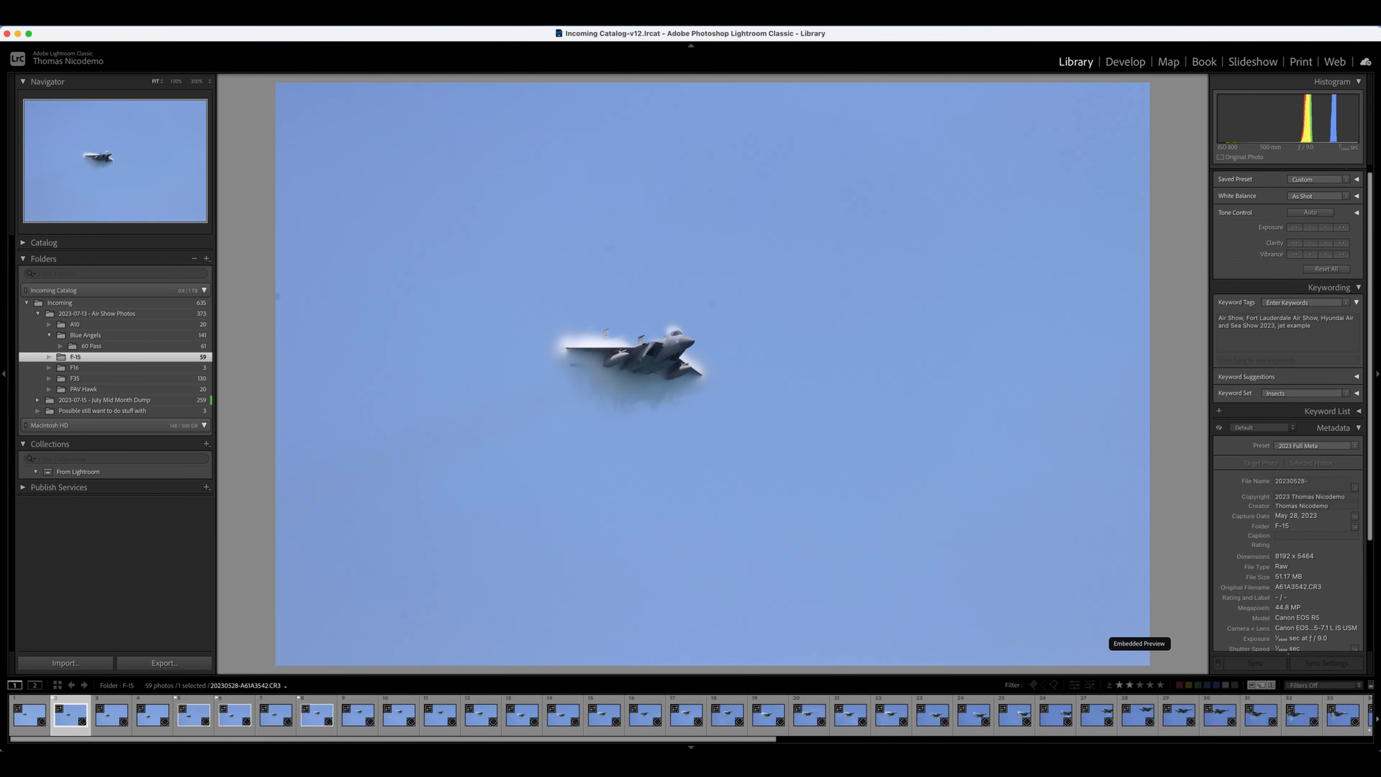
pyautogui.press('2')
pyautogui.press('2')
pyautogui.press('2')
pyautogui.press('2')
pyautogui.press('2')
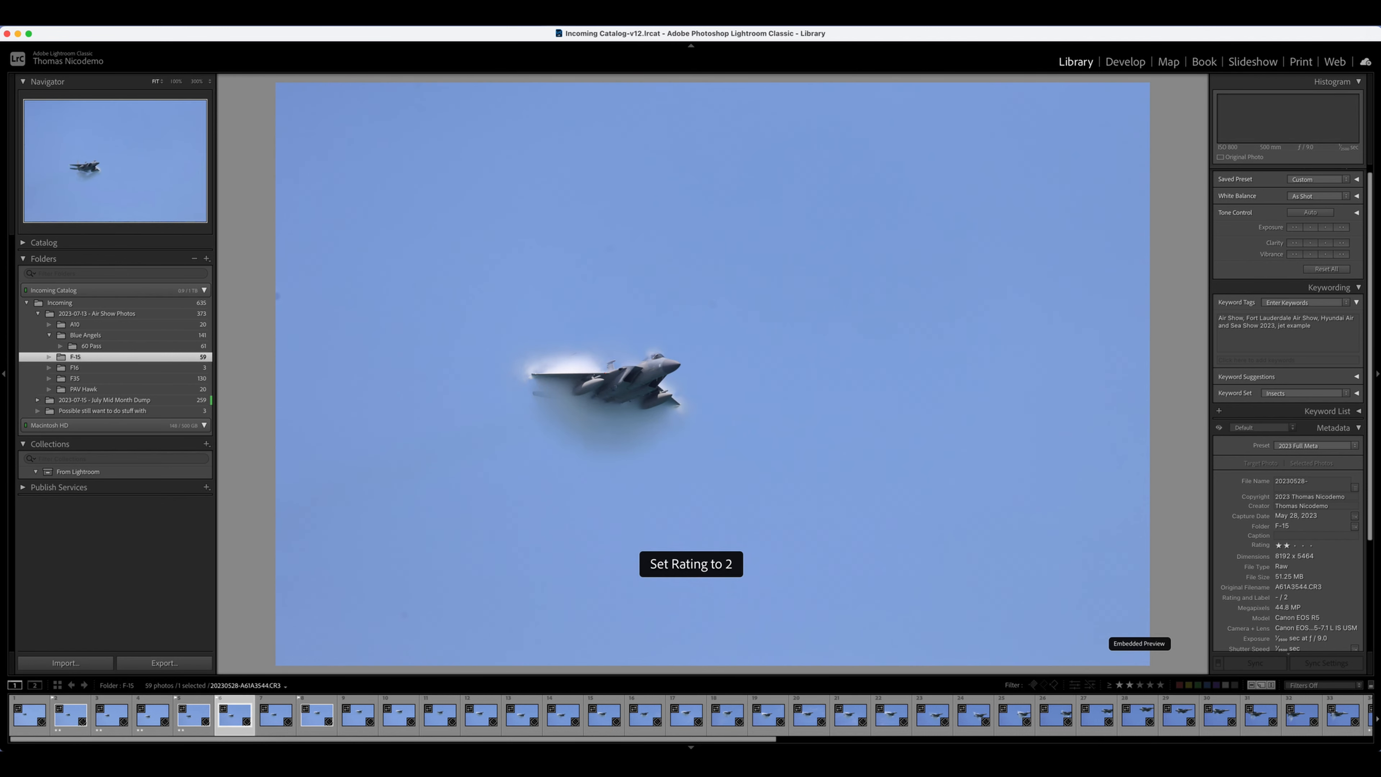
# Compare the two-star F-15 frames by viewing them back and forth, ending on the second photo.
pyautogui.press('Left')
pyautogui.press('Left')
pyautogui.press('Left')
pyautogui.press('Left')
pyautogui.press('Right')
pyautogui.press('Right')
pyautogui.press('Right')
pyautogui.press('Right')
pyautogui.press('Right')
pyautogui.press('Left')
pyautogui.press('Left')
pyautogui.press('Left')
pyautogui.press('Left')
pyautogui.press('Left')
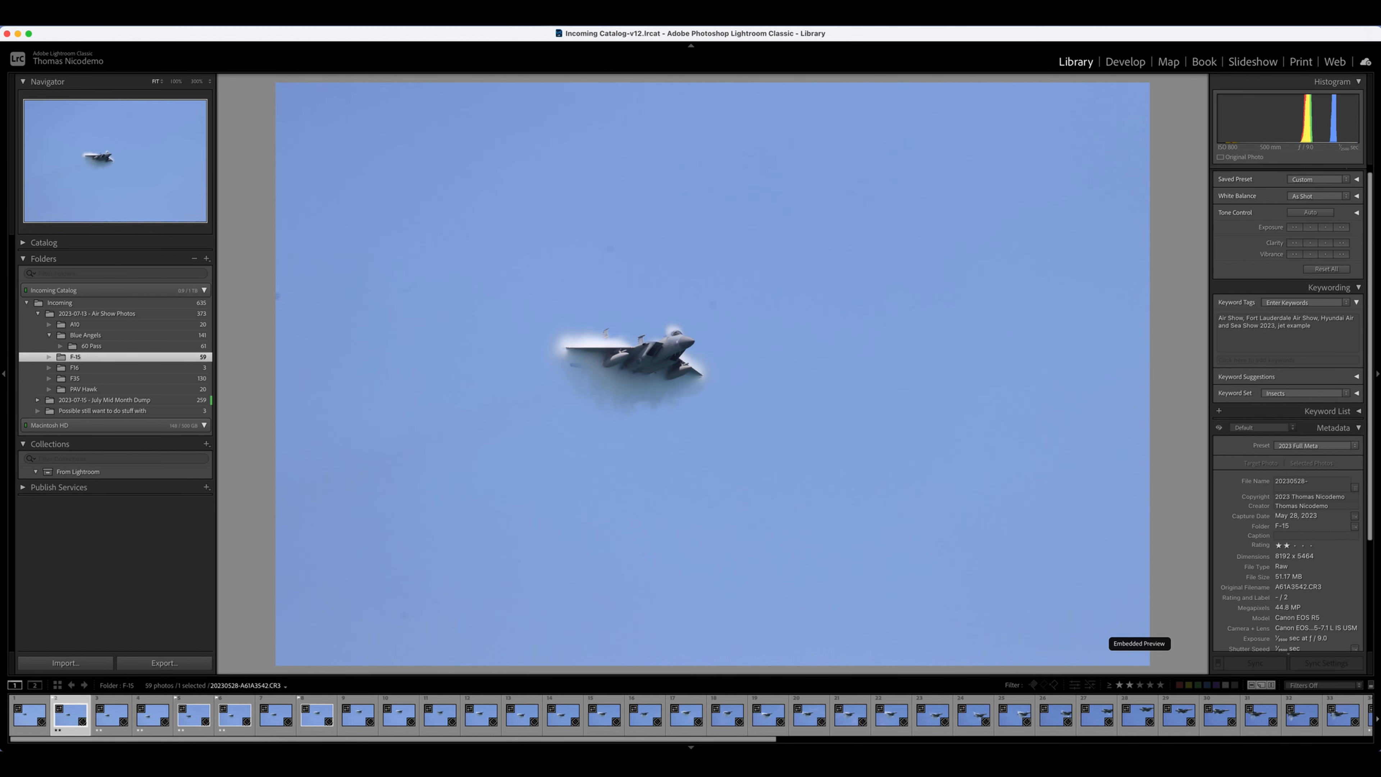
# Raise the ratings of the second and fifth F-15 photos to three stars.
pyautogui.press('3')
pyautogui.press('Right')
pyautogui.press('Right')
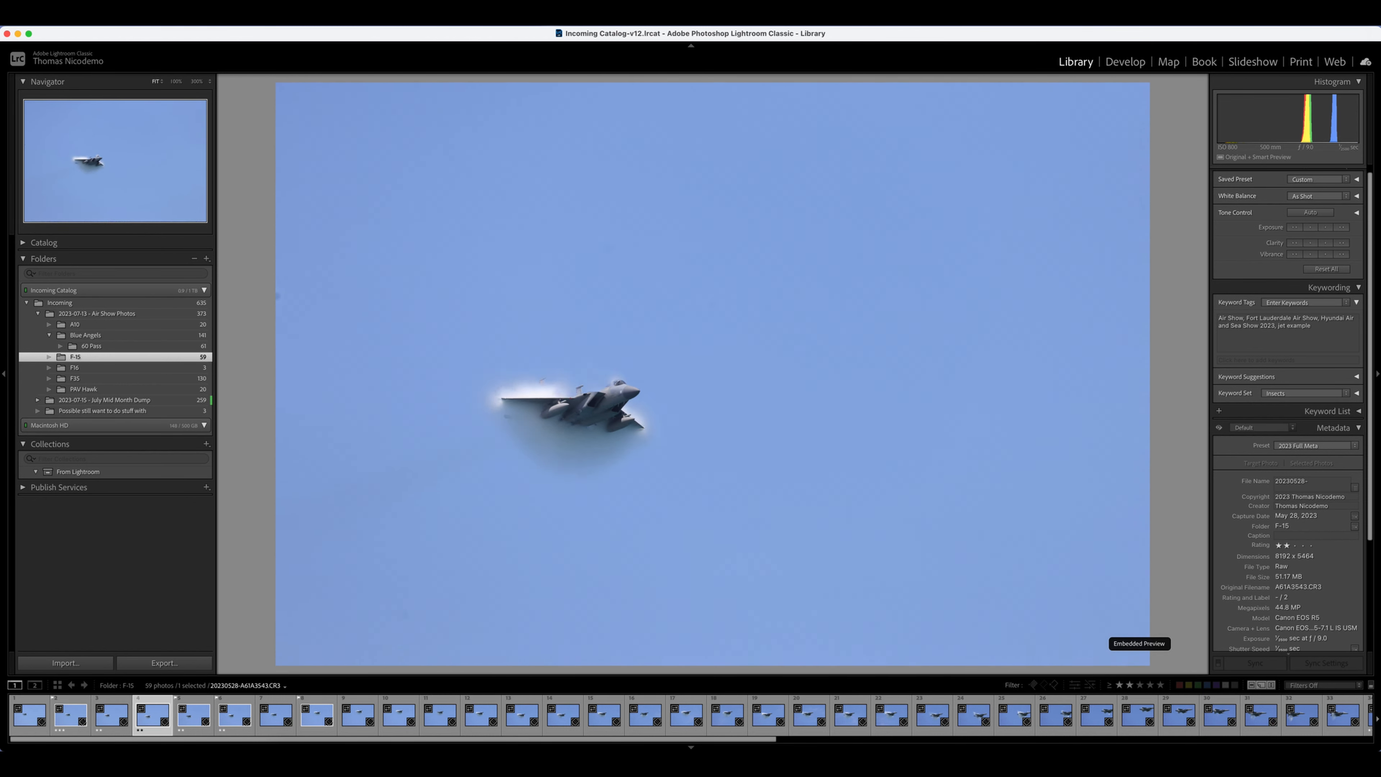
pyautogui.press('Right')
pyautogui.press('3')
# Rate the ninth and eleventh F-15 photos three stars and advance to the twelfth frame.
pyautogui.press('Right')
pyautogui.press('Right')
pyautogui.press('Right')
pyautogui.press('Right')
pyautogui.press('3')
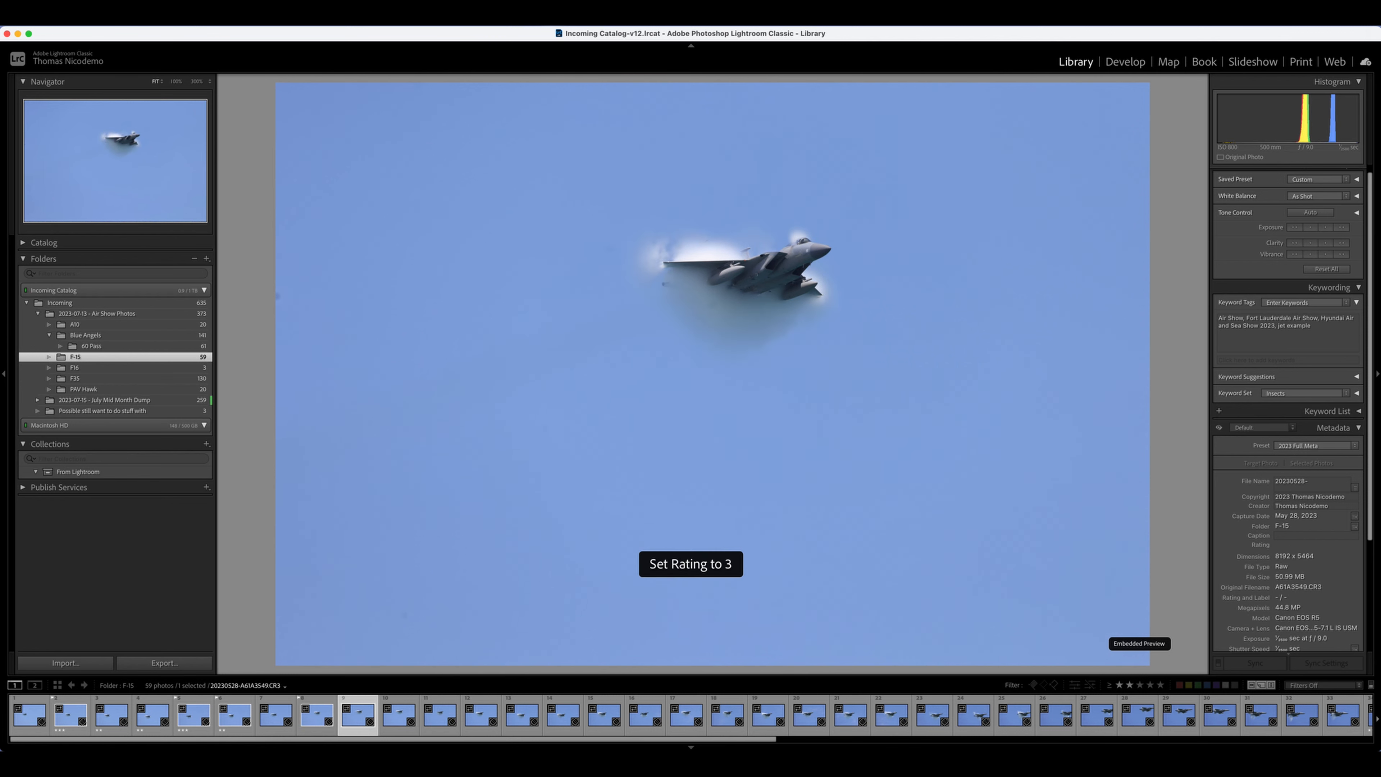
pyautogui.press('Right')
pyautogui.press('Right')
pyautogui.press('3')
pyautogui.press('Right')
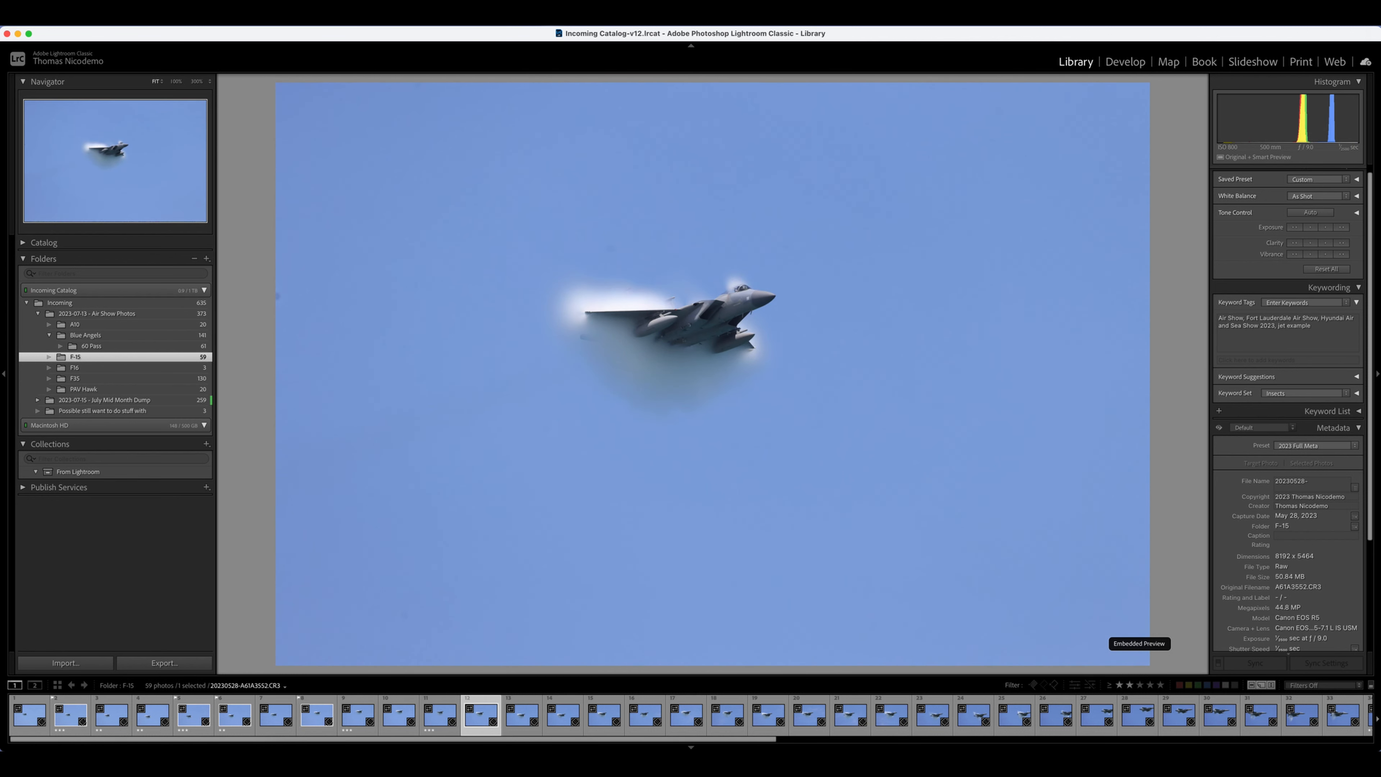